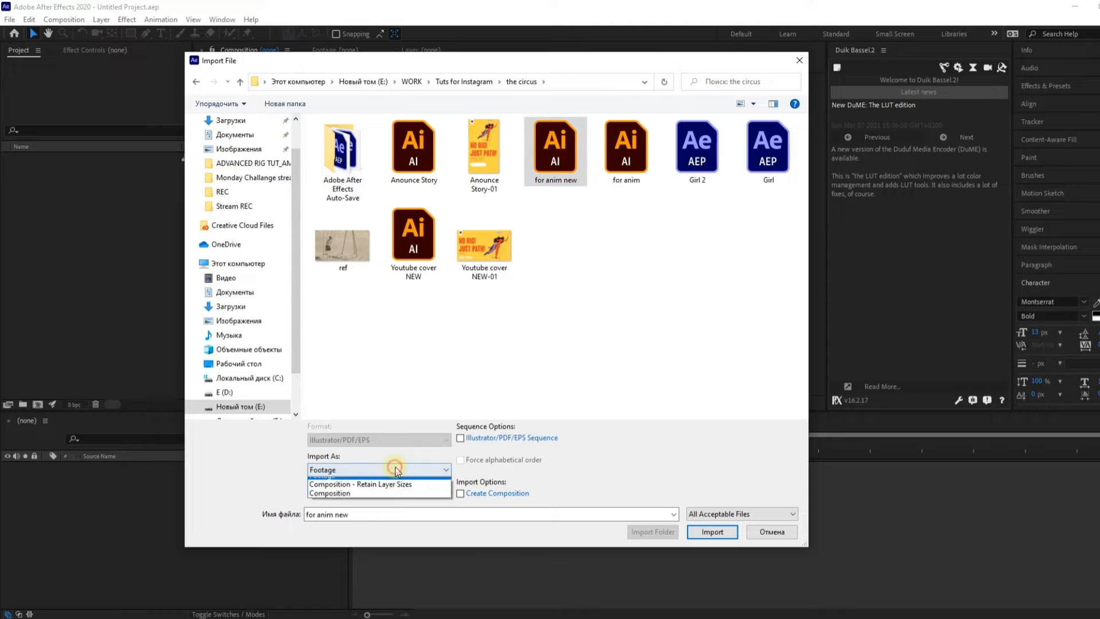
- Import the for anim new Illustrator file as Composition - Retain Layer Sizes and view its composition
left_click(399, 490)
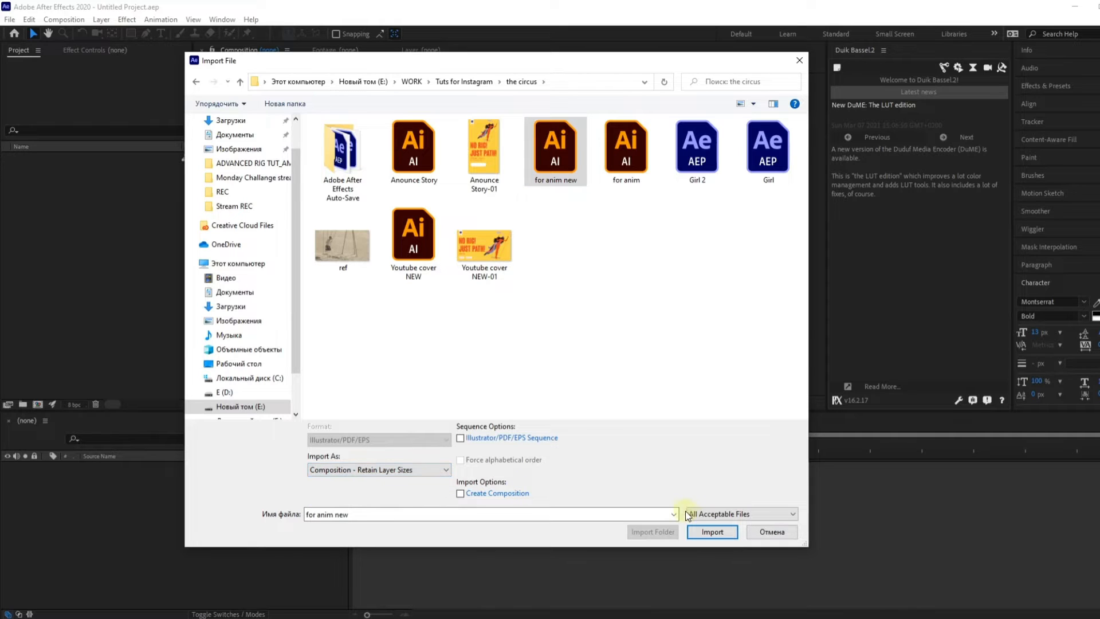
left_click(709, 531)
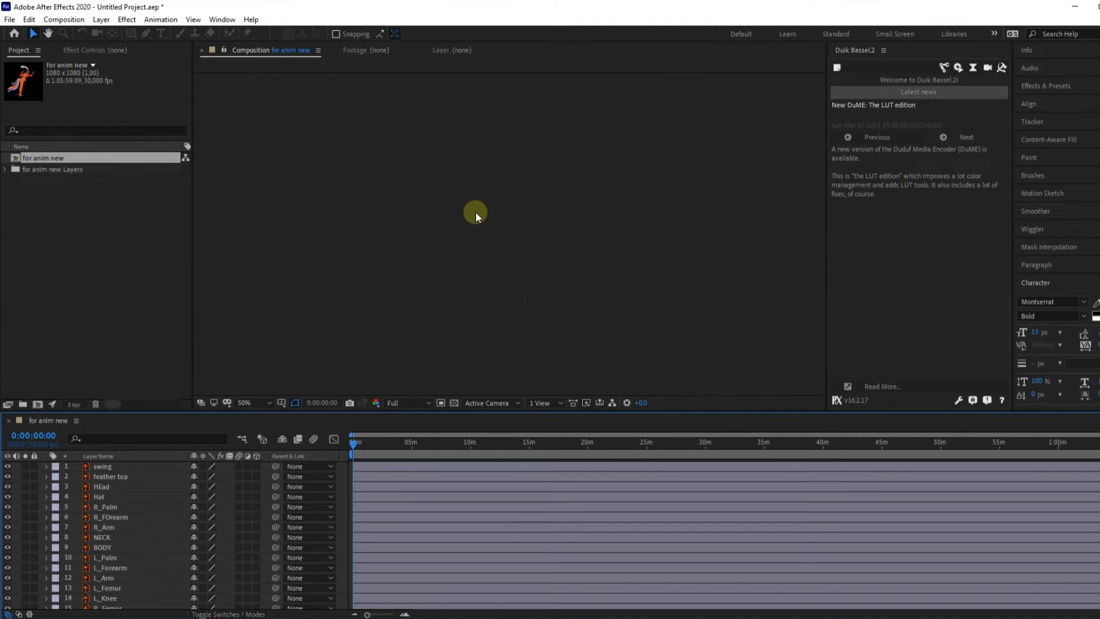
right_click(227, 287)
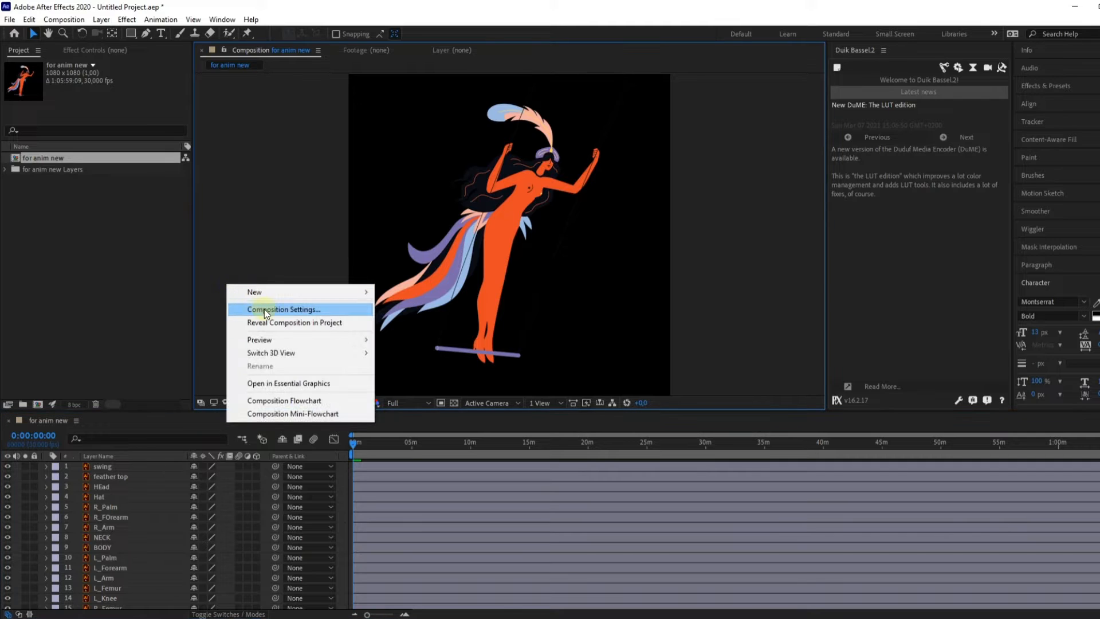
- Examine which parts of the figure the imported layers hold, including HEad, swing, B_Tail and B_Hair
left_click(114, 486)
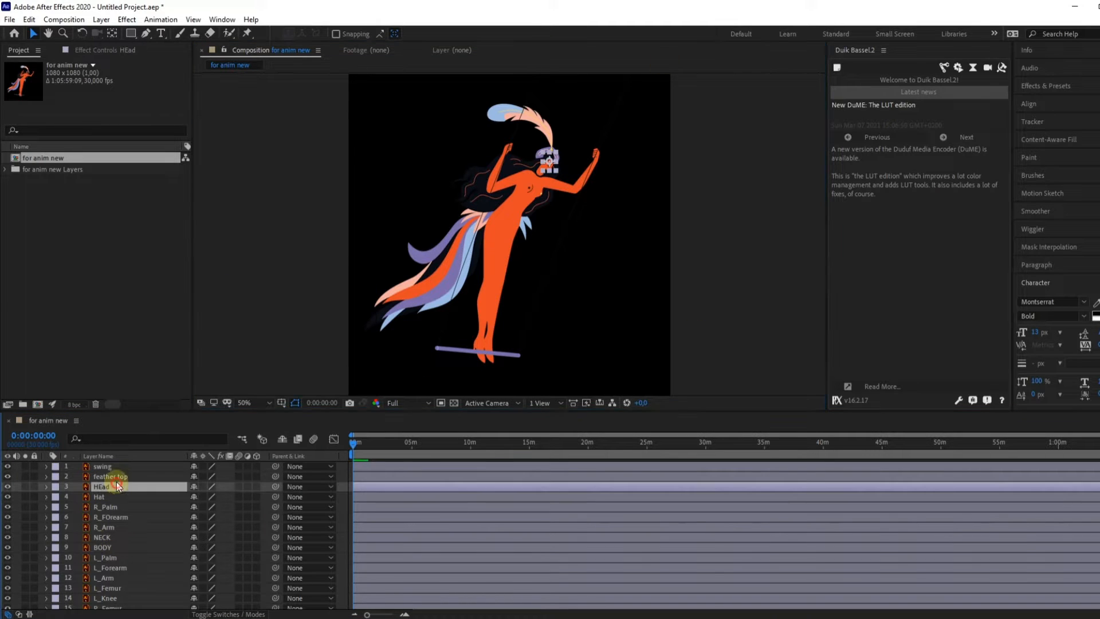
left_click(112, 466)
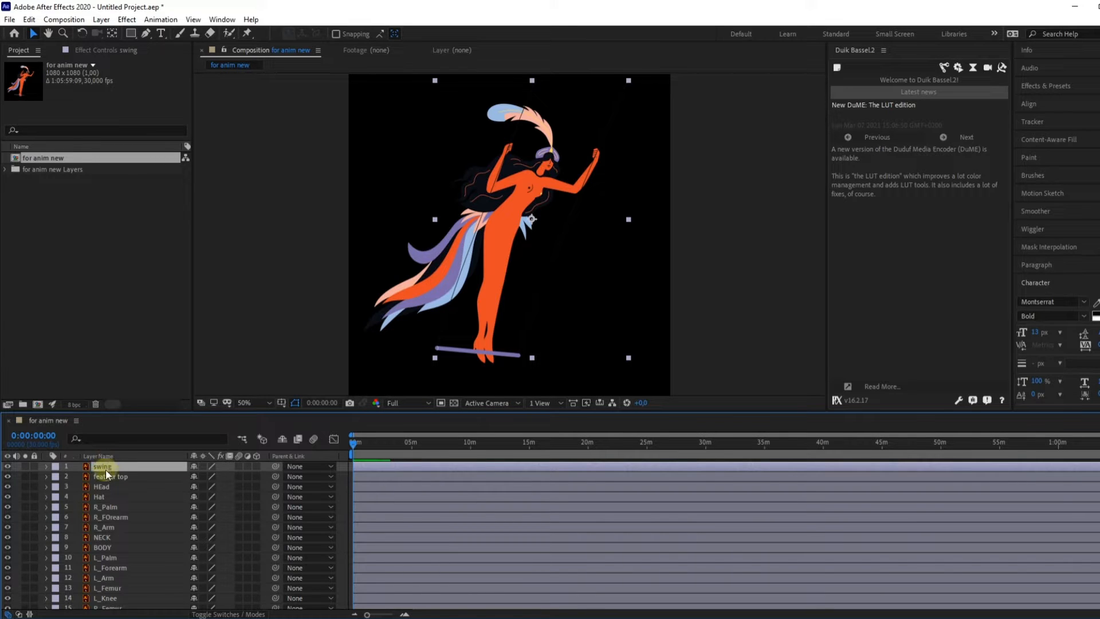
scroll(124, 551, "down", 2)
left_click(108, 604)
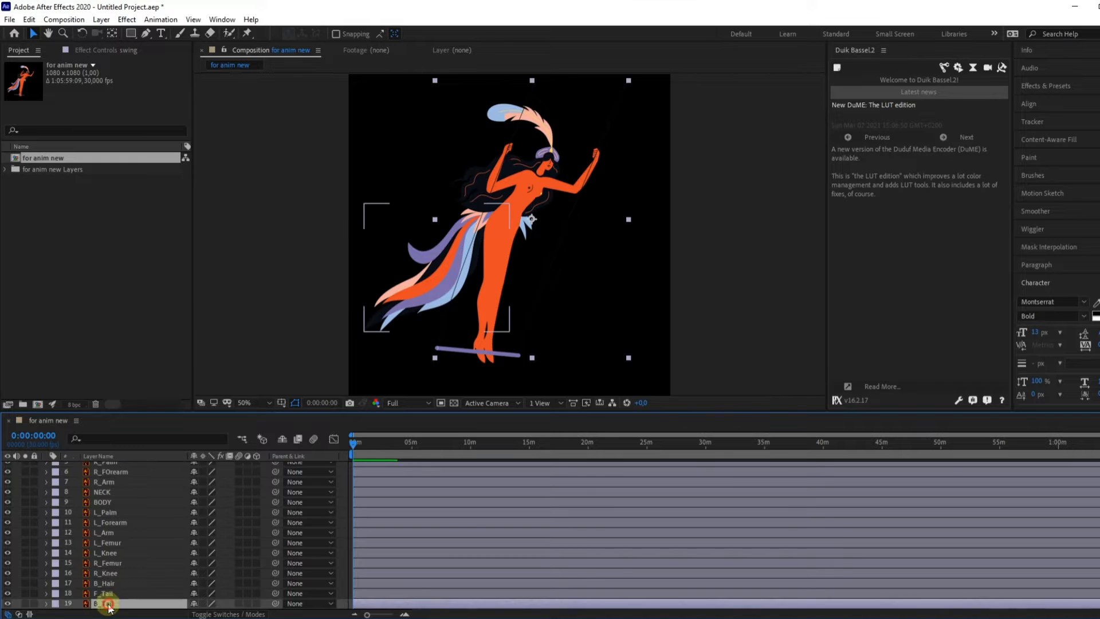
left_click(112, 583)
- Solo the body-part layers from R_Palm through R_Knee
left_click(109, 573)
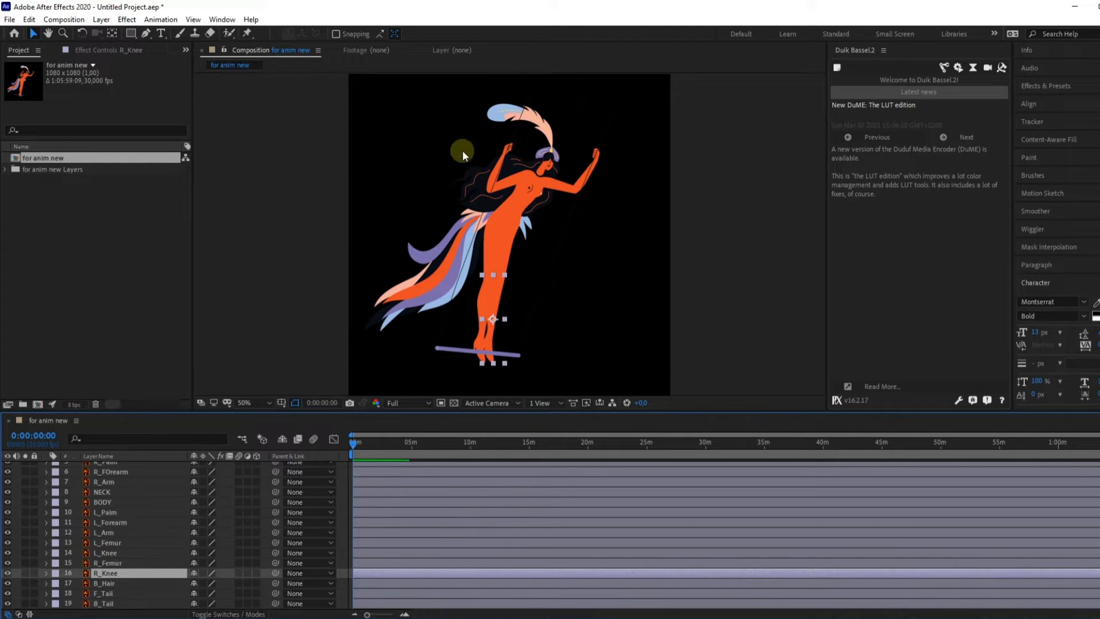
left_click(108, 472, "shift")
scroll(113, 510, "up", 2)
left_click(108, 490, "shift")
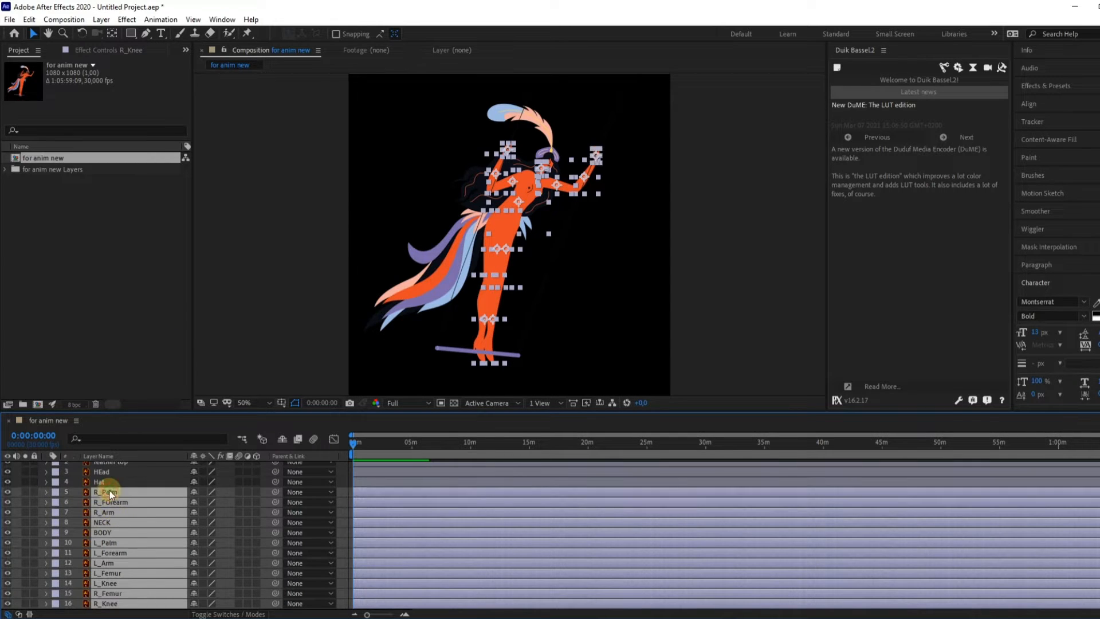
left_click(25, 492)
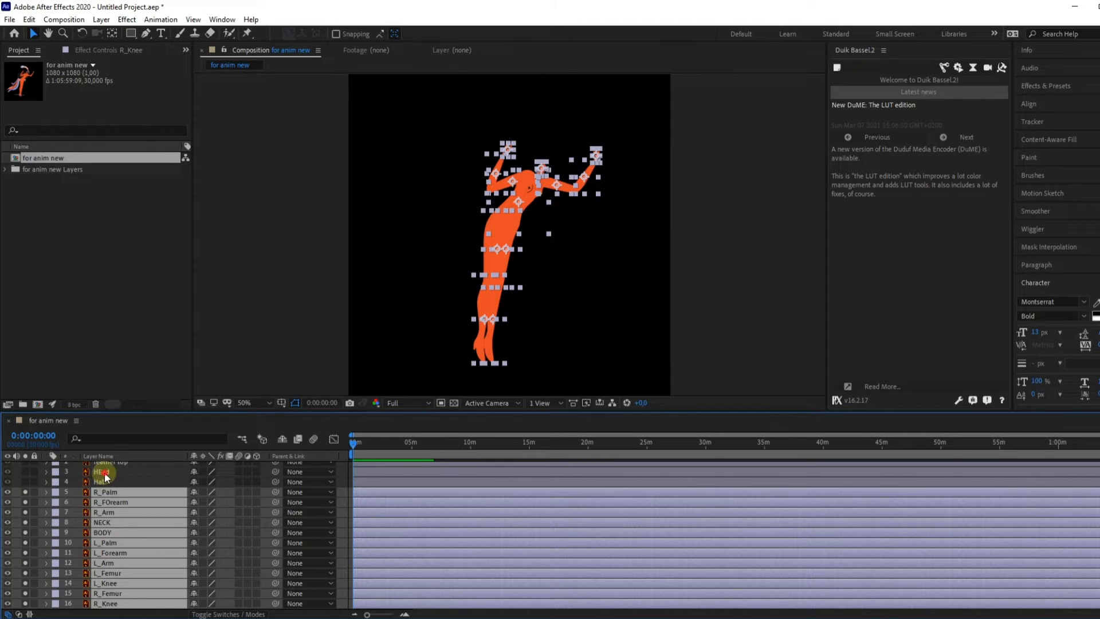
- Create shape layers from the HEad layer and the selected body-part vector layers, R_Palm through R_Knee
left_click_drag(25, 472, 25, 481)
right_click(105, 493)
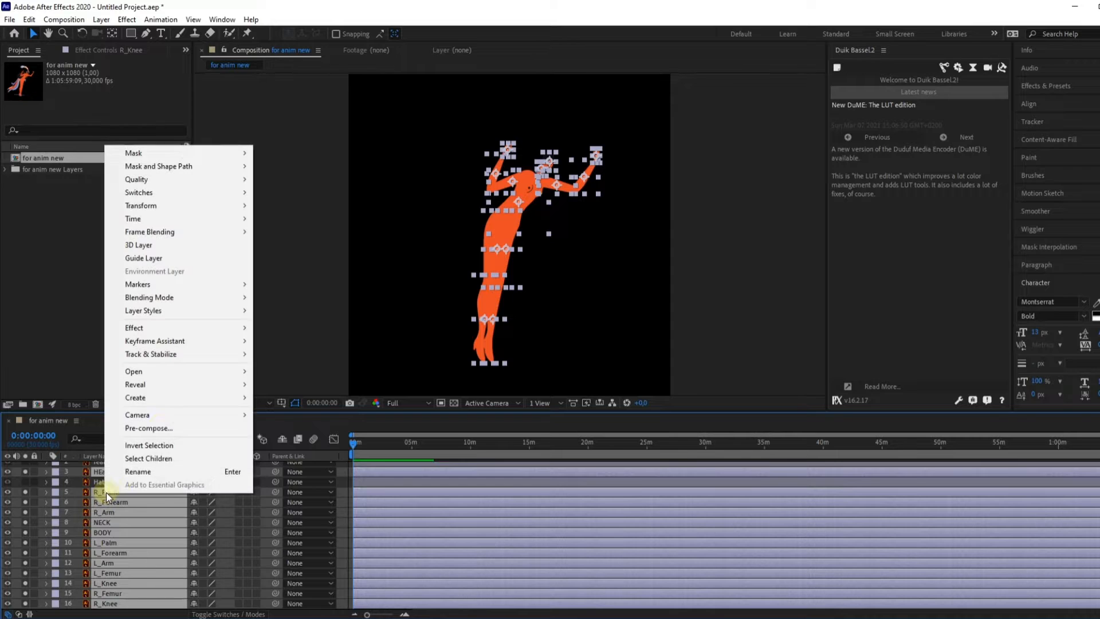
mouse_move(162, 398)
left_click(303, 436)
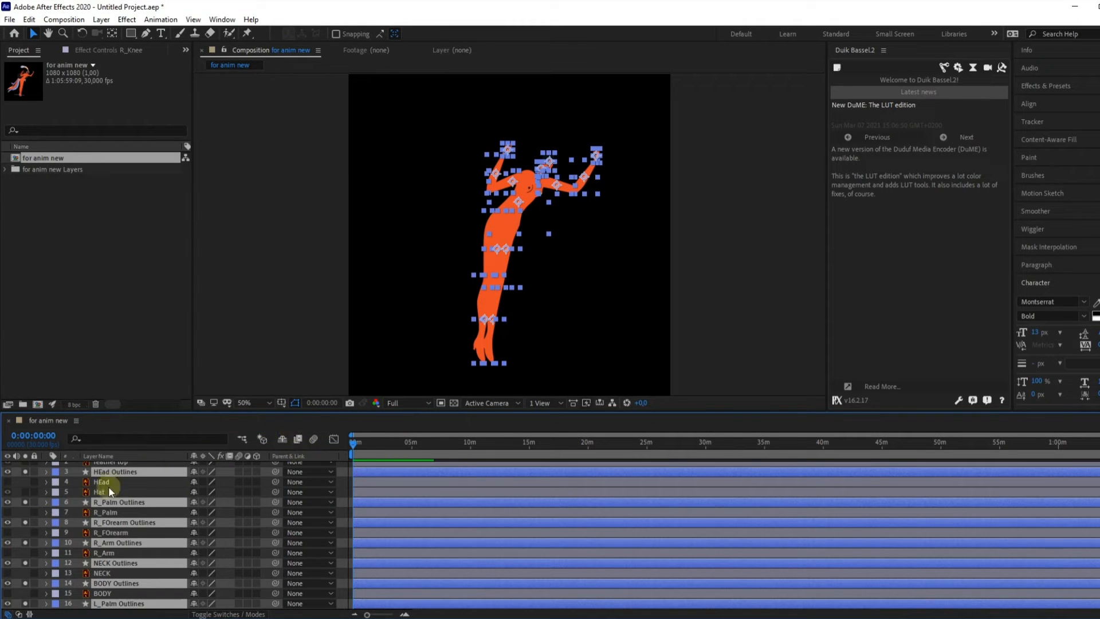
- Stack all the new Outlines shape layers together above the original HEad layer and clear the selection
left_click_drag(99, 503, 111, 477)
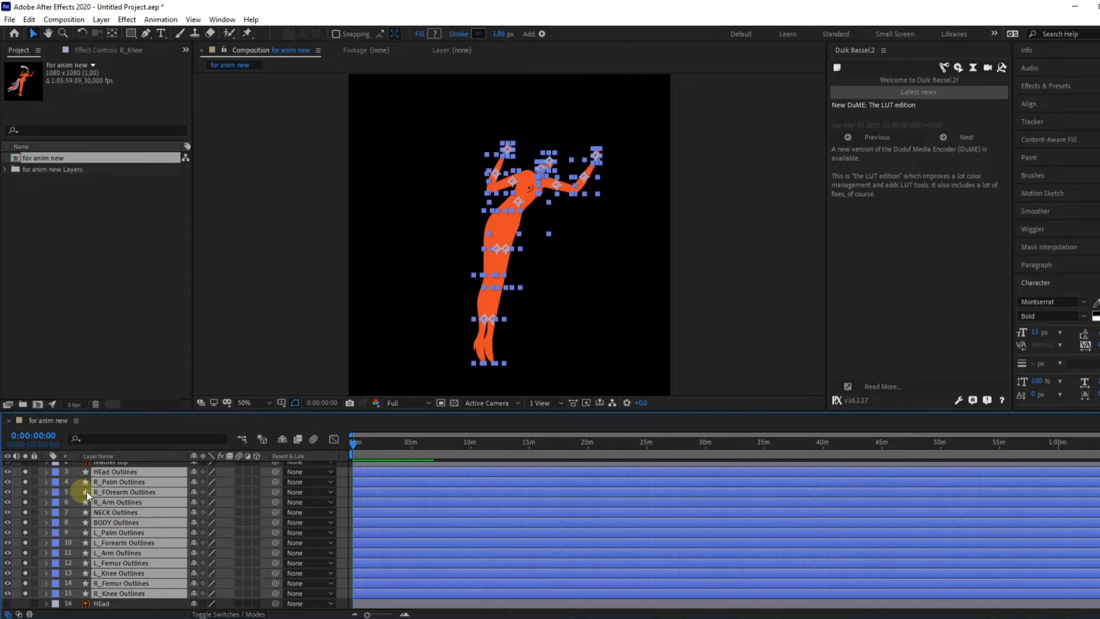
scroll(568, 159, "up", 2)
left_click(707, 262)
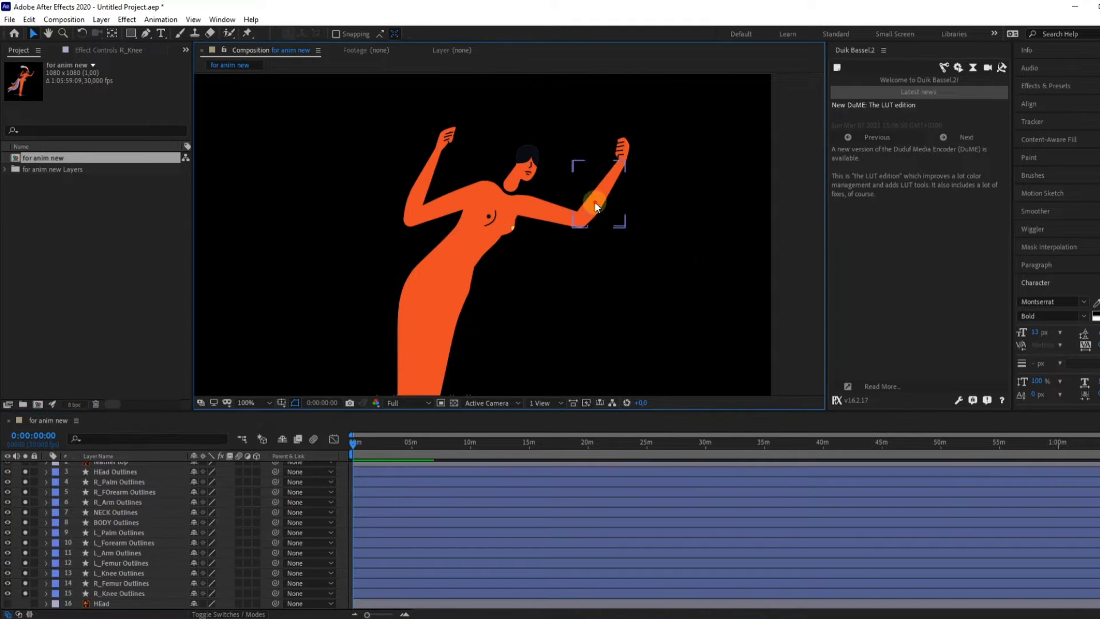
- Move the anchor point of R_FOrearm Outlines to the elbow and that of R_Arm Outlines to the shoulder joint
left_click(588, 215)
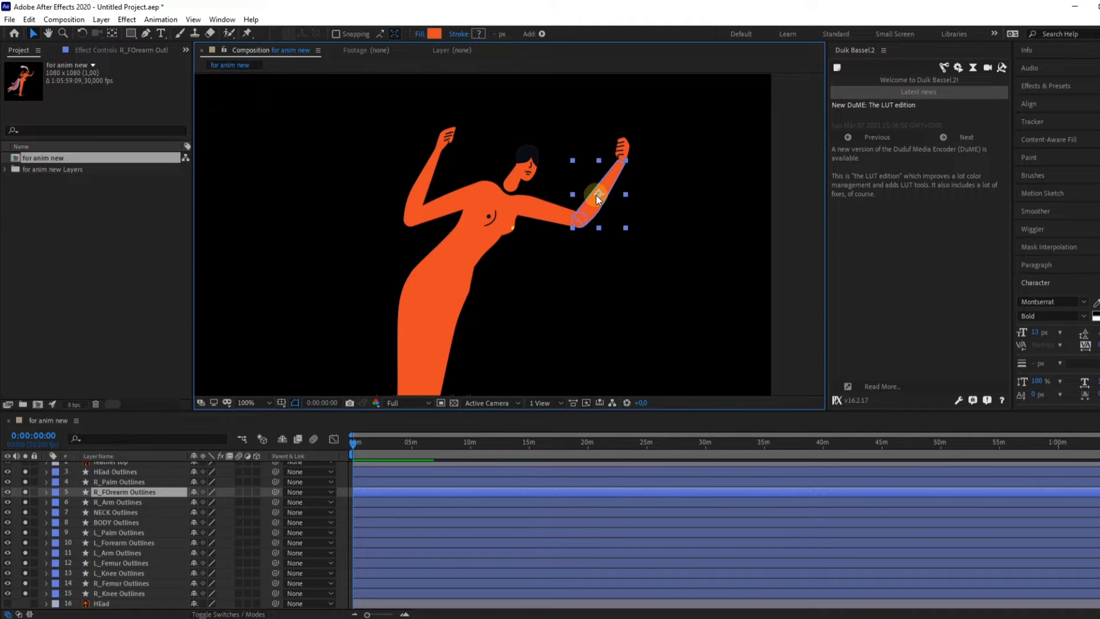
key("y")
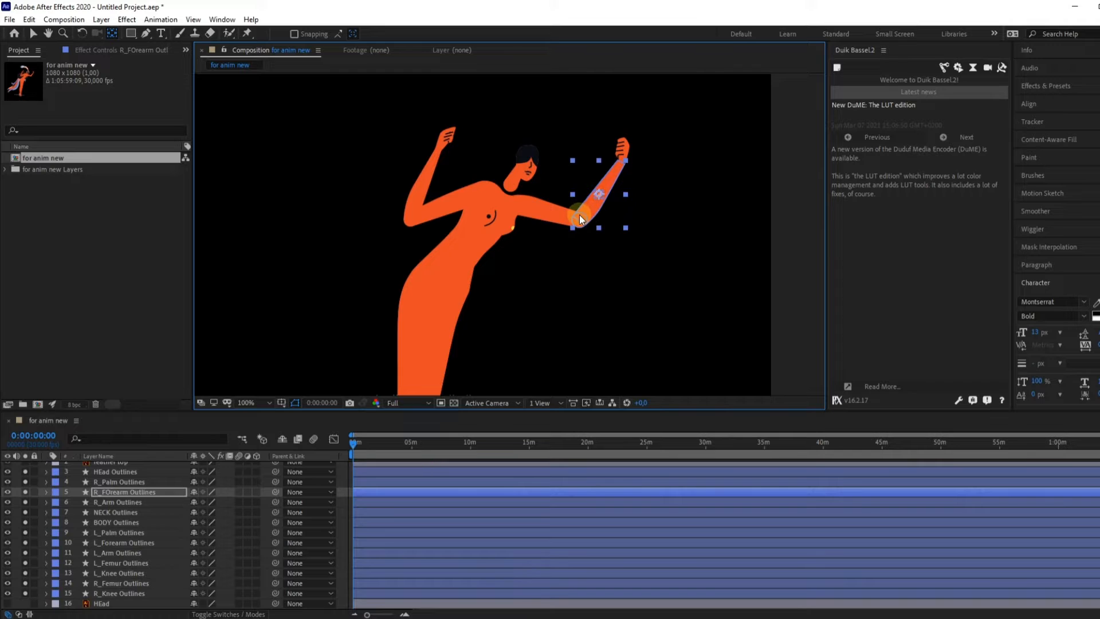
left_click(540, 214)
left_click_drag(541, 217, 518, 205)
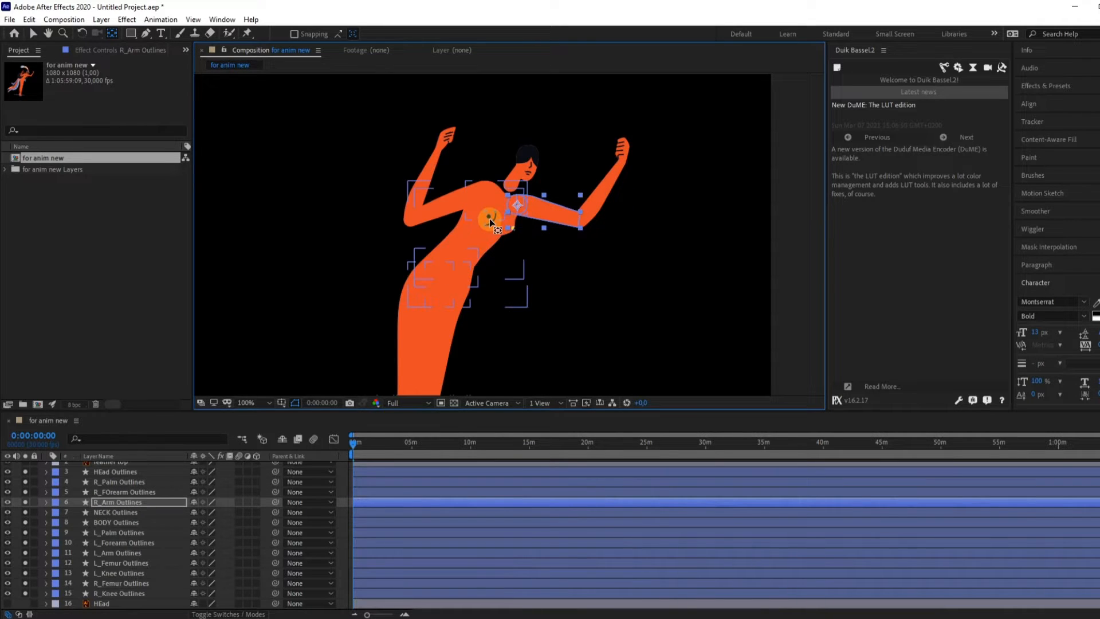
scroll(517, 205, "up", 2)
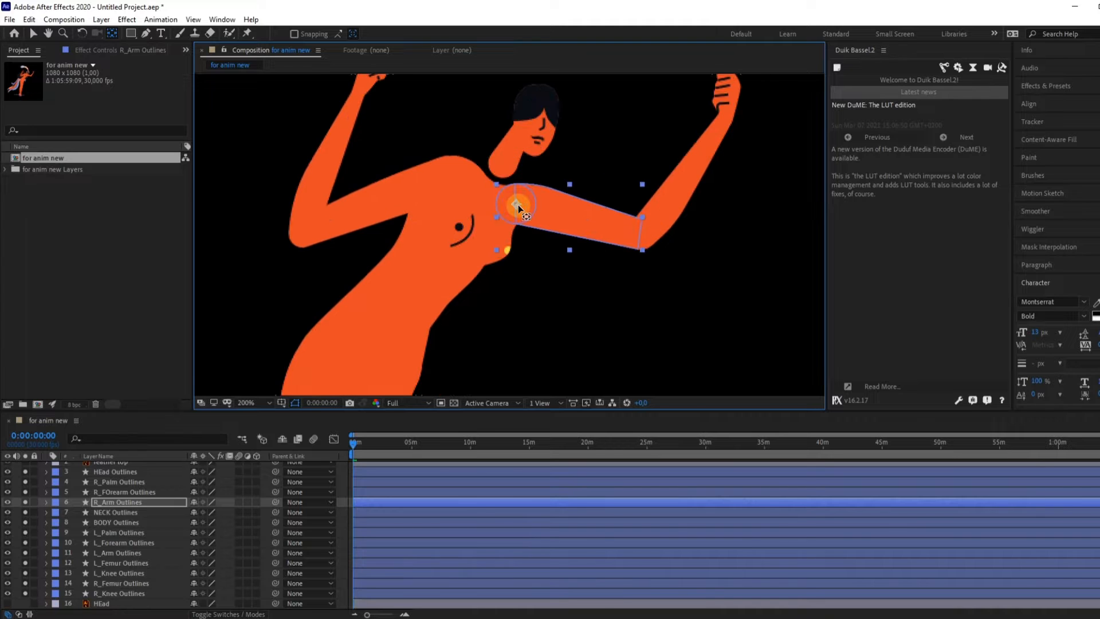
- Lock the BODY Outlines layer and move the L_Forearm and L_Arm Outlines anchor points to the elbow and shoulder joints
left_click(370, 195)
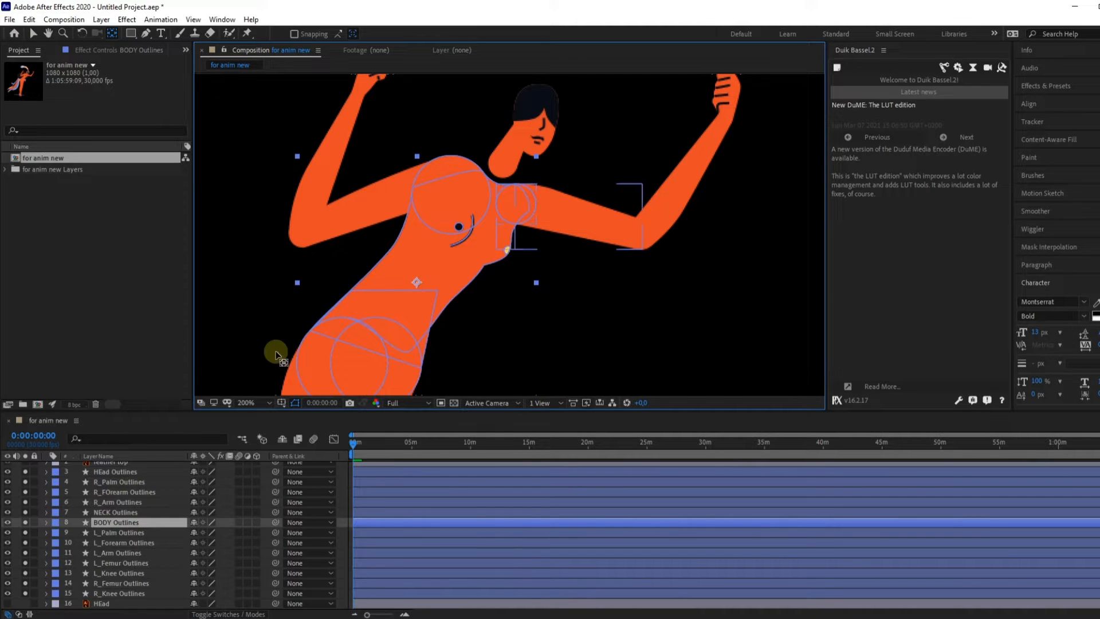
left_click(34, 522)
left_click(323, 172)
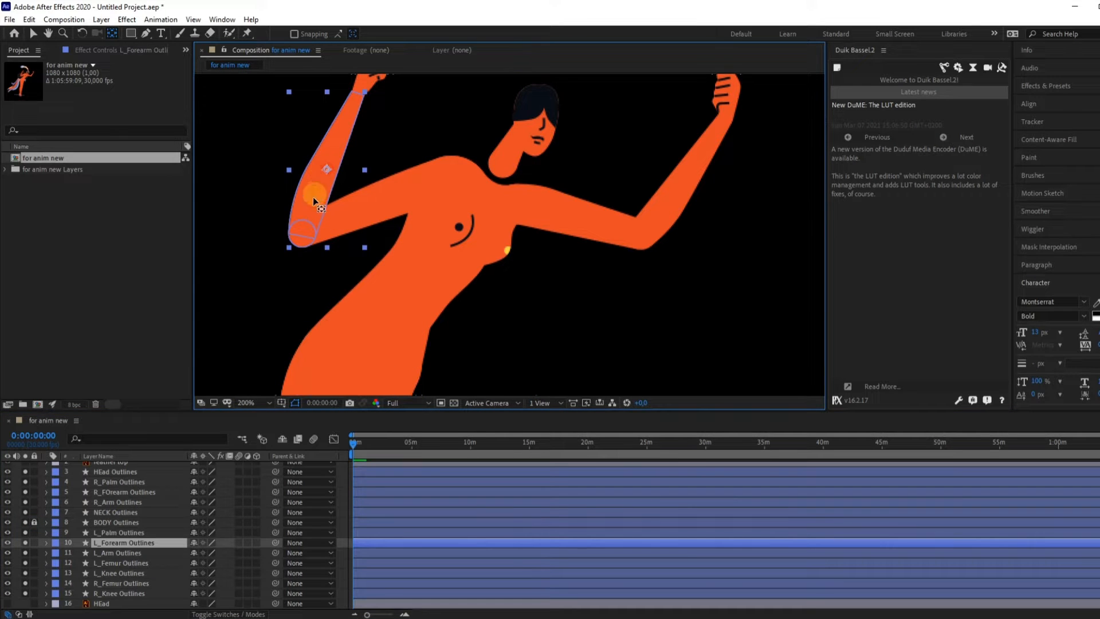
left_click_drag(313, 197, 301, 228)
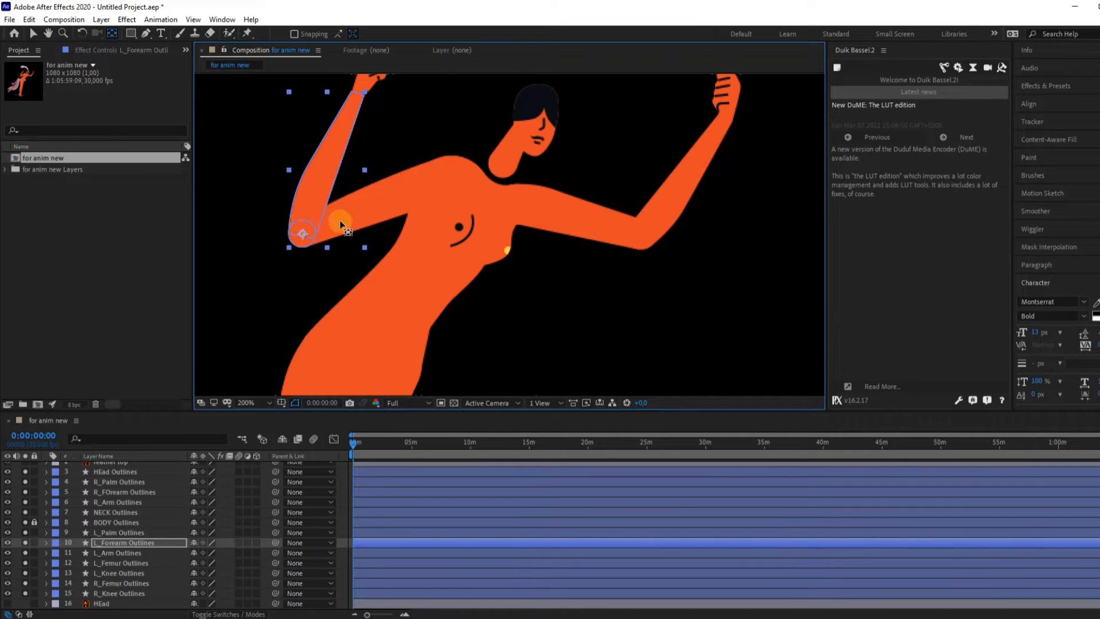
left_click(369, 204)
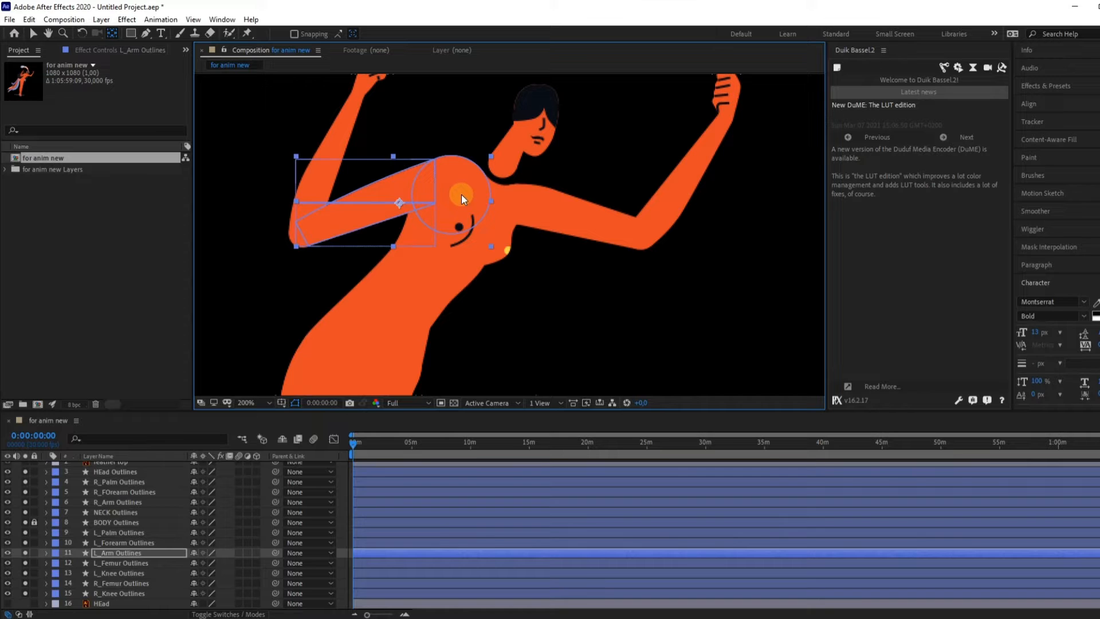
left_click_drag(462, 194, 453, 198)
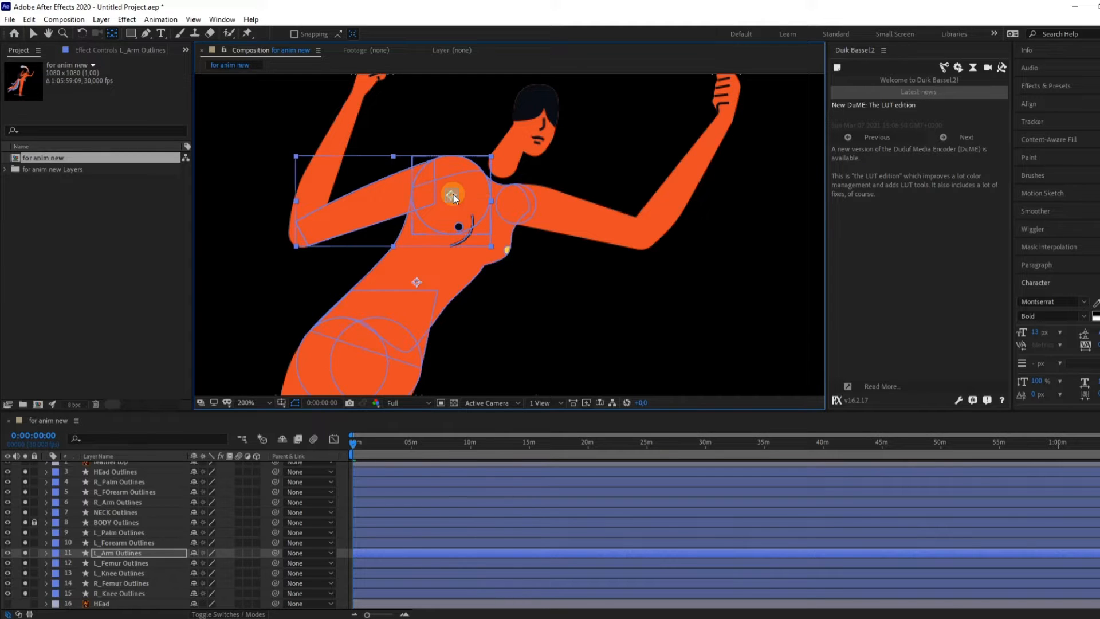
- Centre the L_Palm Outlines anchor point on the wrist circle, taking L_Forearm Outlines out of solo while placing it
left_click(338, 112)
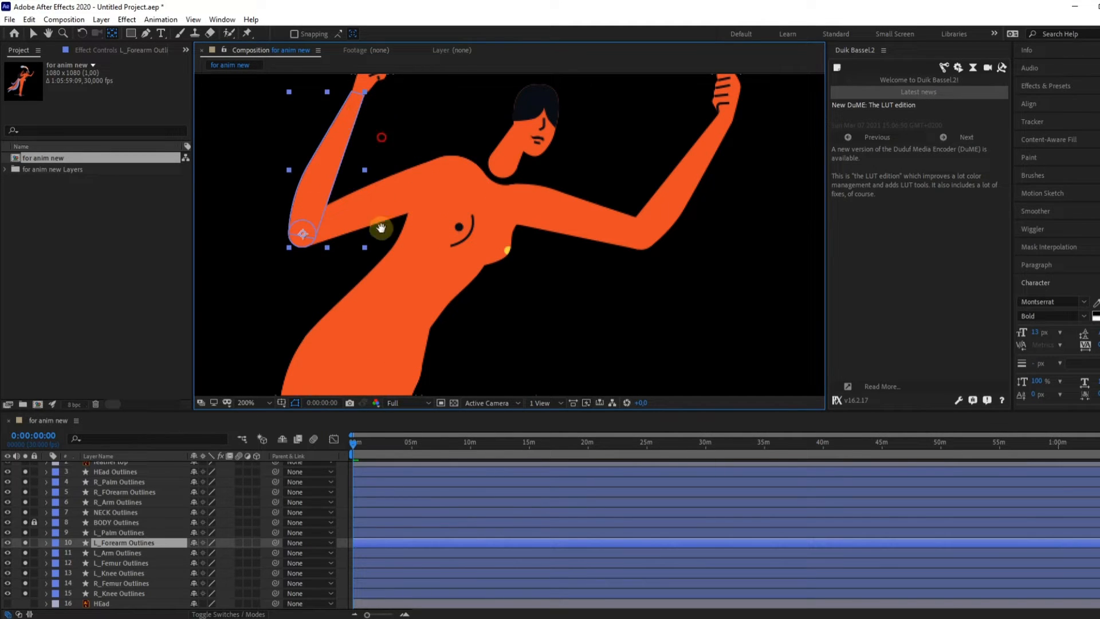
scroll(381, 228, "down", 2)
left_click(382, 181)
scroll(379, 183, "up", 4)
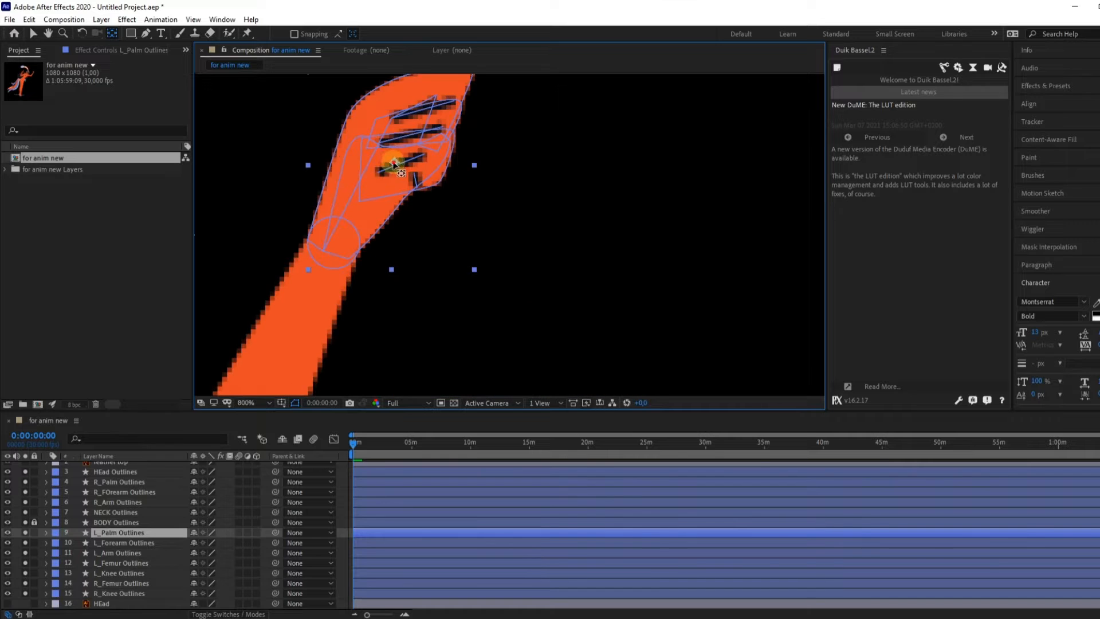
left_click_drag(395, 167, 330, 241)
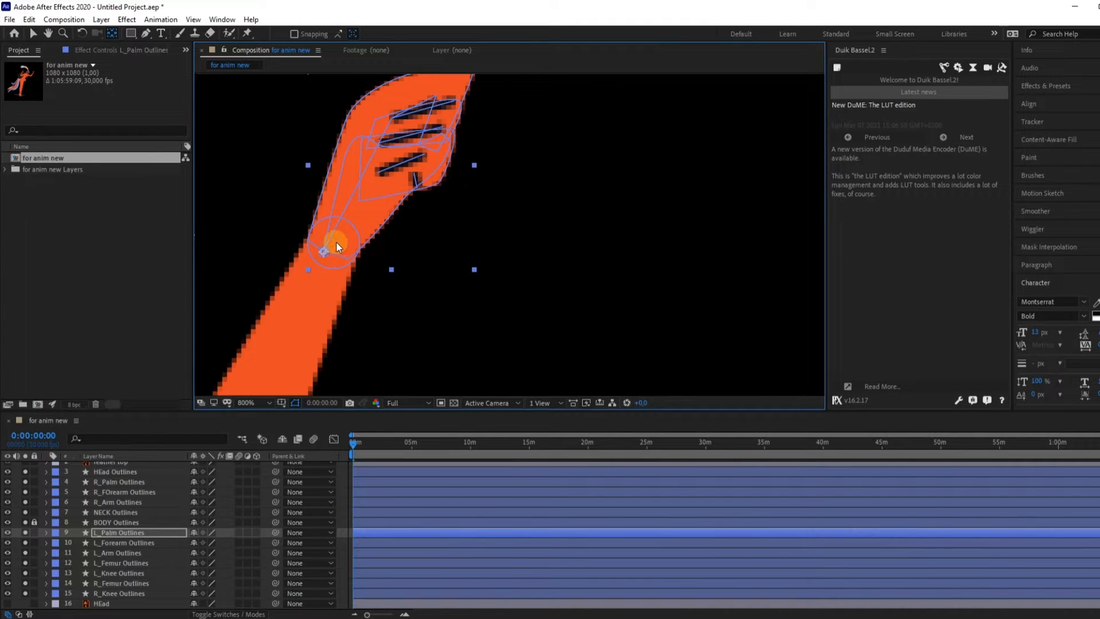
left_click_drag(336, 239, 335, 236)
left_click(26, 542)
left_click(355, 253)
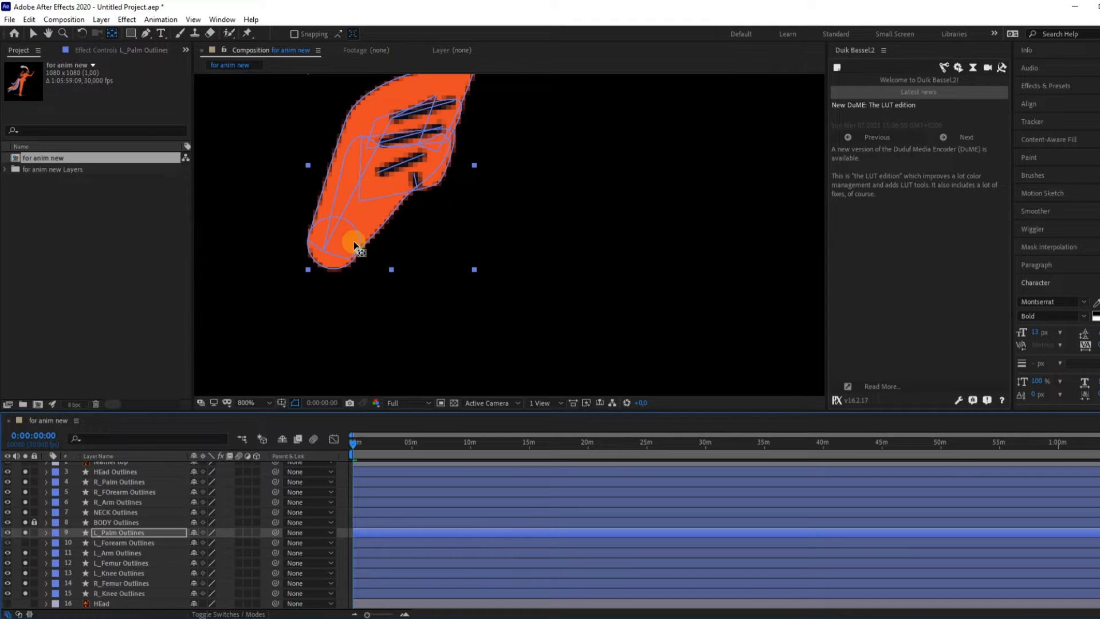
left_click_drag(351, 252, 335, 245)
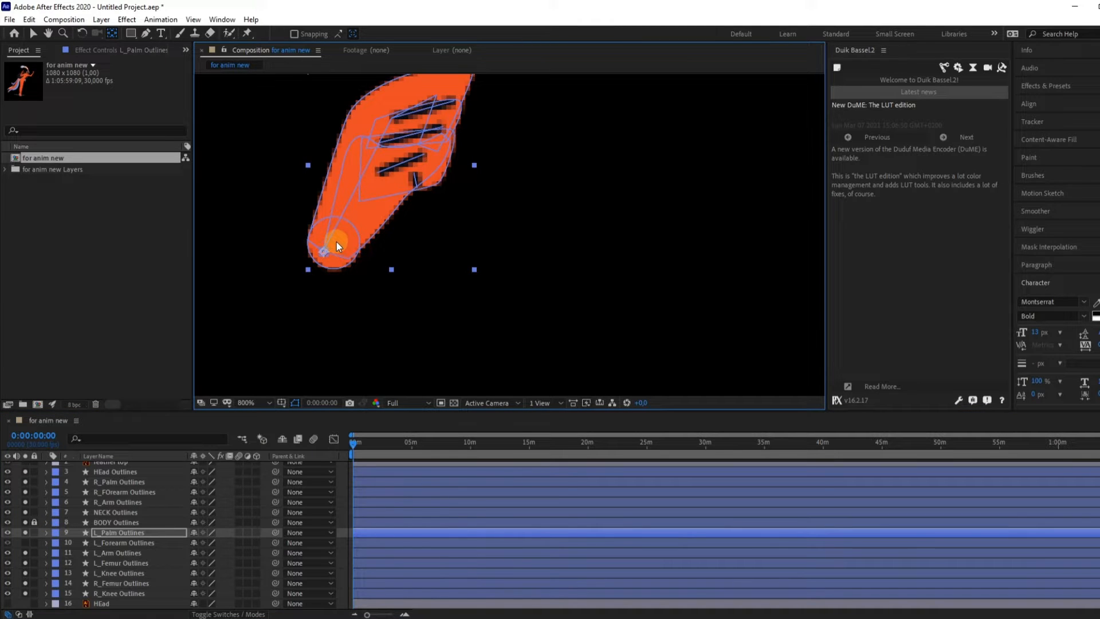
left_click(25, 542)
- Centre the R_Palm Outlines anchor point on the wrist circle, taking R_FOrearm Outlines out of solo while placing it
scroll(505, 230, "down", 3)
left_click(682, 219)
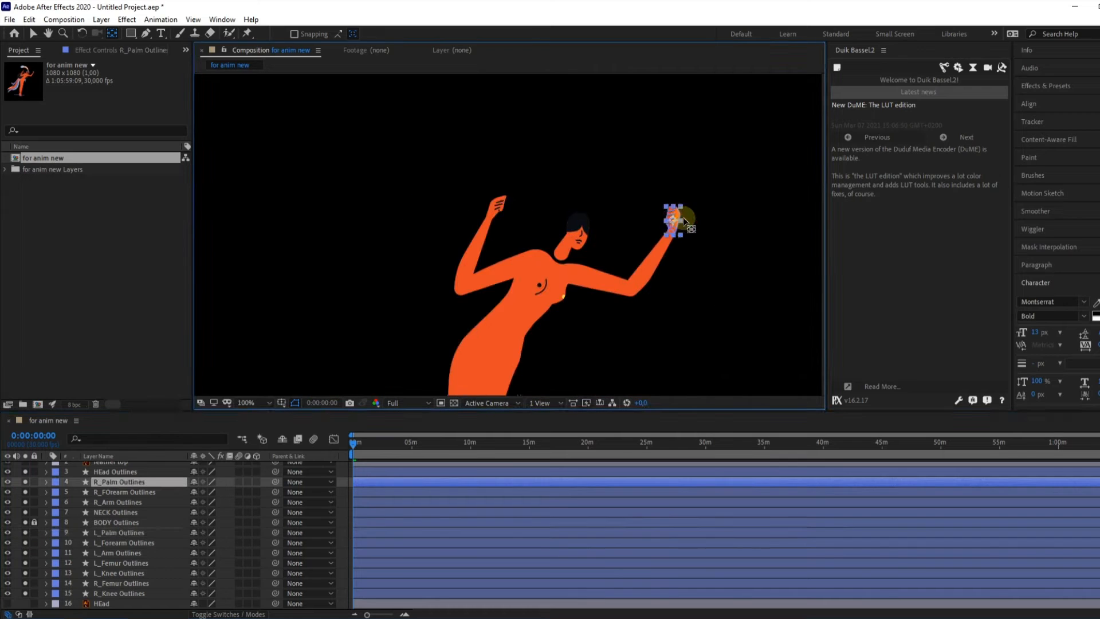
scroll(685, 220, "up", 6)
left_click(25, 491)
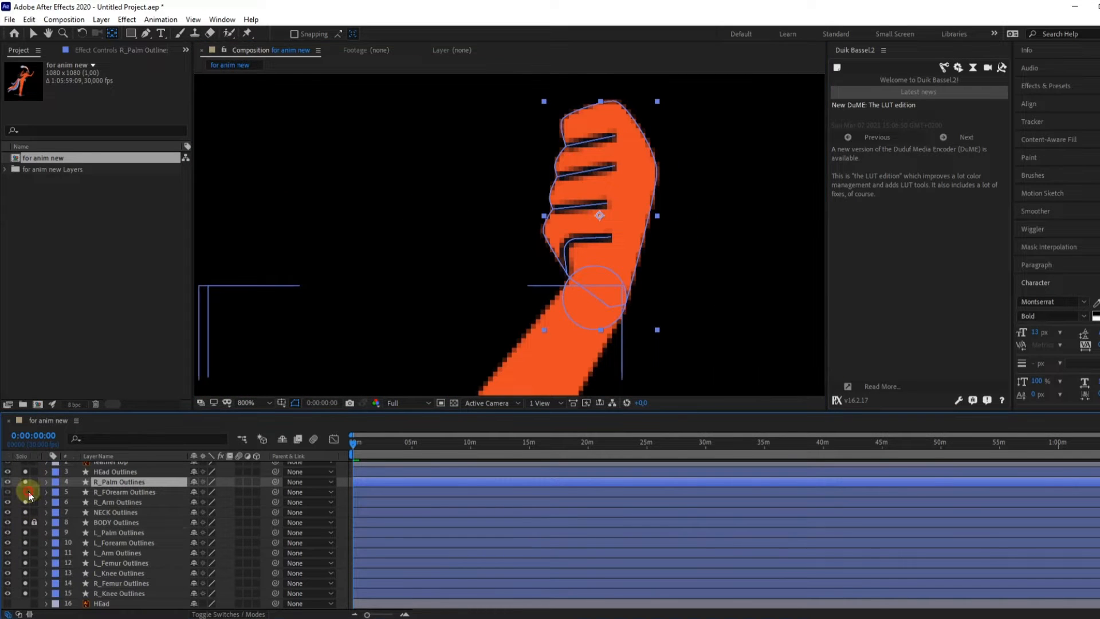
double_click(593, 301)
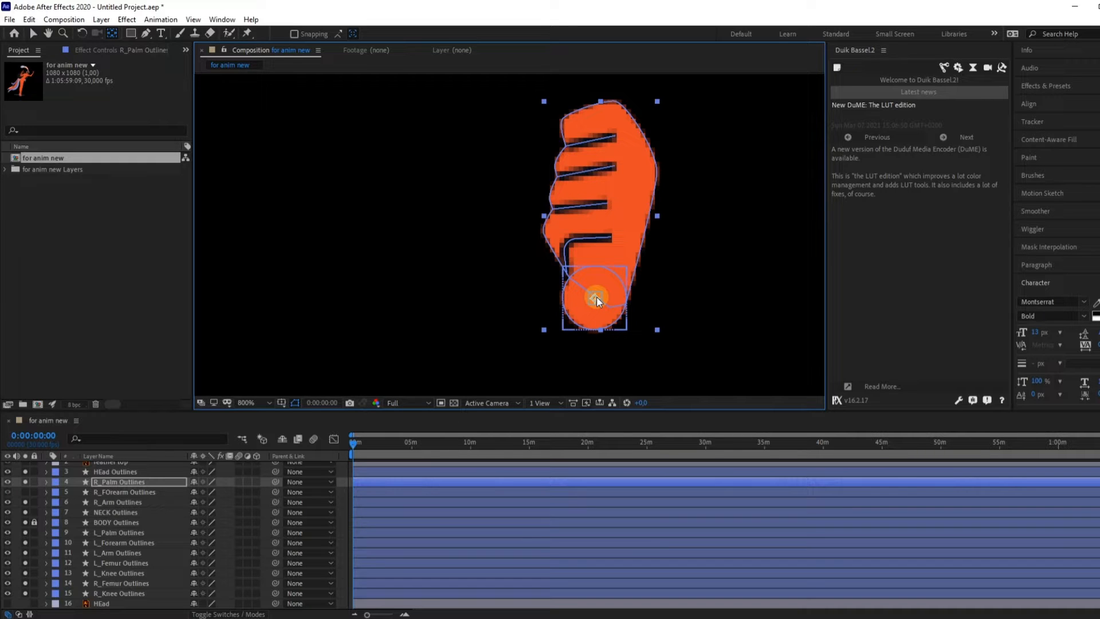
scroll(597, 296, "down", 4)
scroll(595, 295, "down", 1)
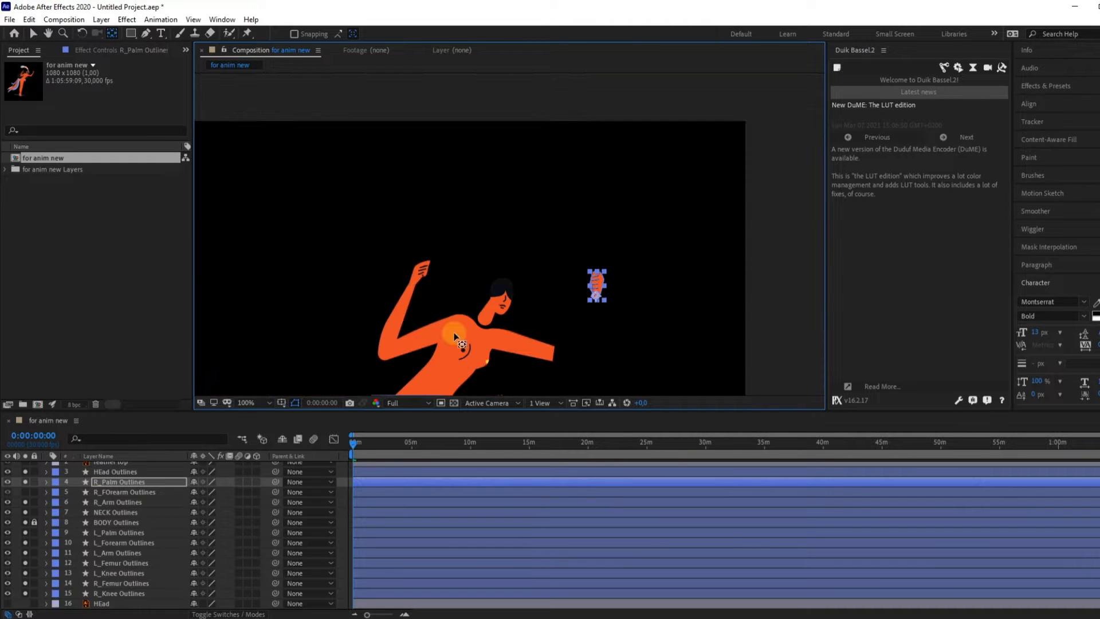
left_click(25, 492)
- Move the HEad Outlines anchor point to the back of the jaw, where the head meets the neck
left_click(108, 470)
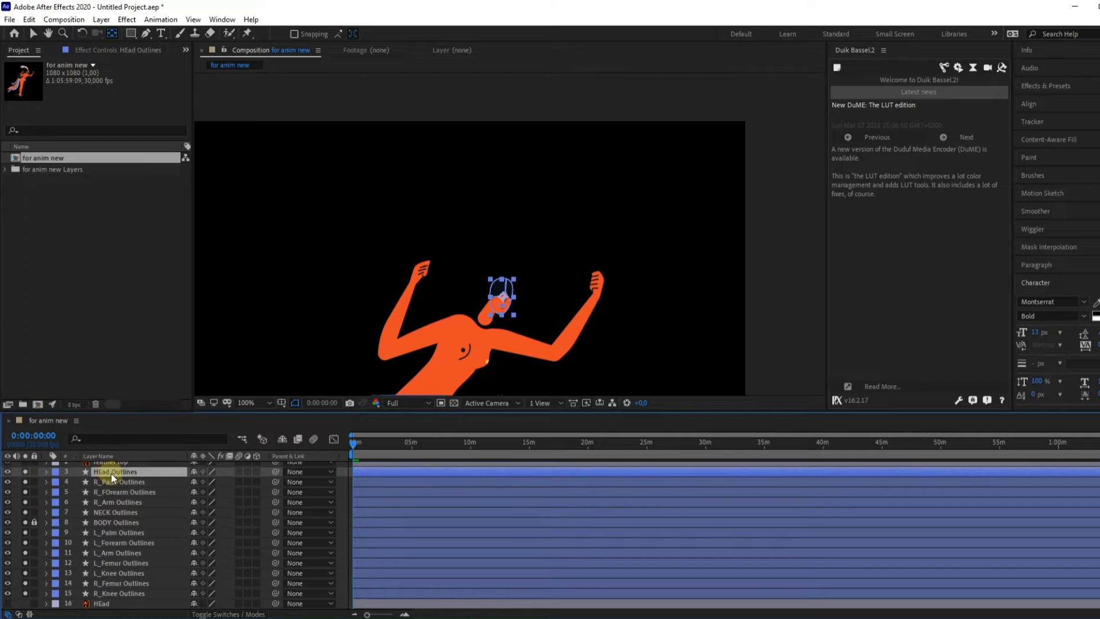
scroll(492, 300, "up", 3)
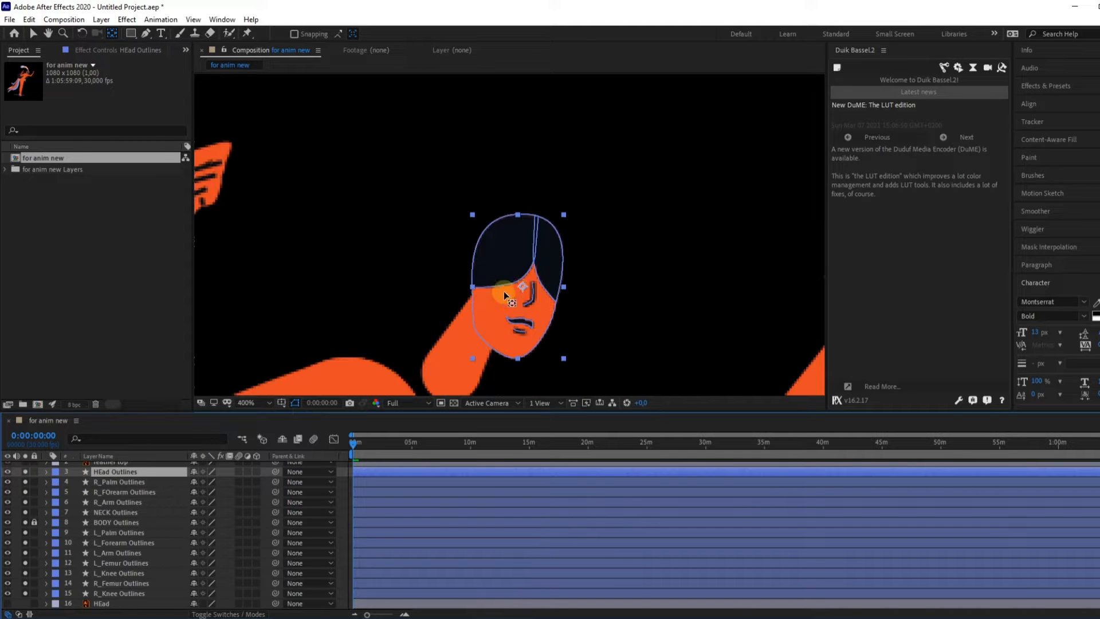
left_click_drag(522, 286, 474, 326)
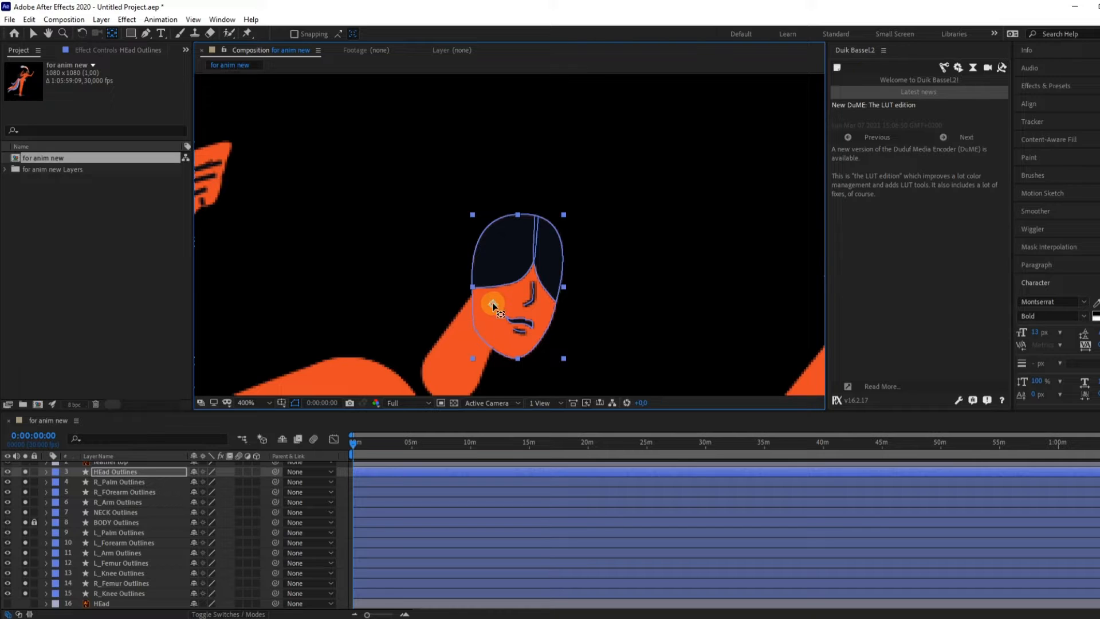
key("comma")
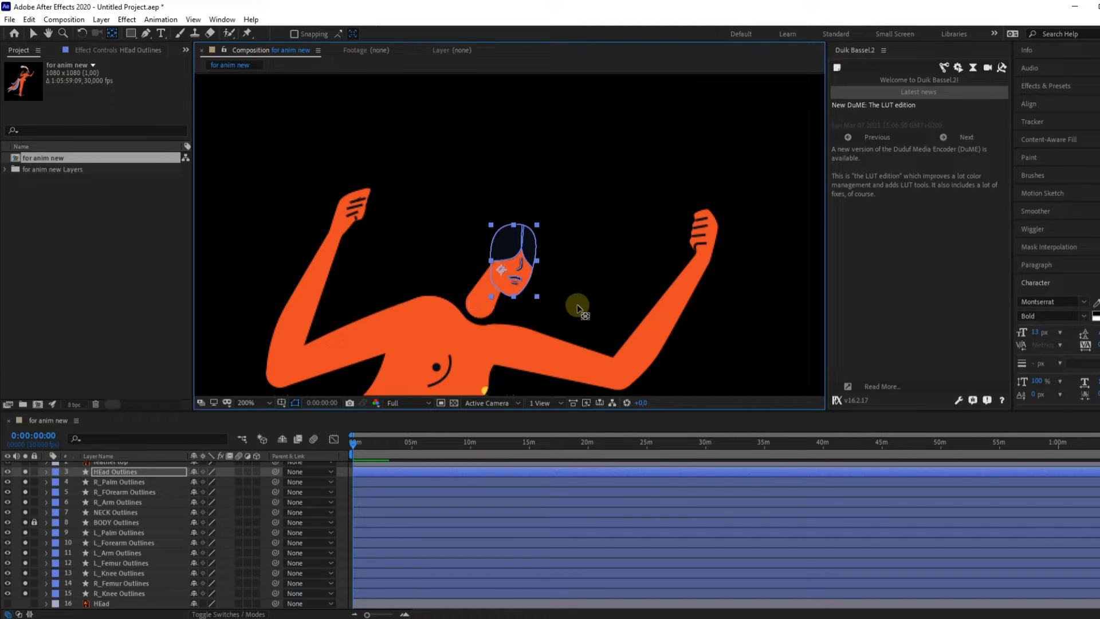
- Place the NECK Outlines anchor point at the base of the neck and the L_Femur Outlines anchor point inside the hip circle
left_click(480, 302)
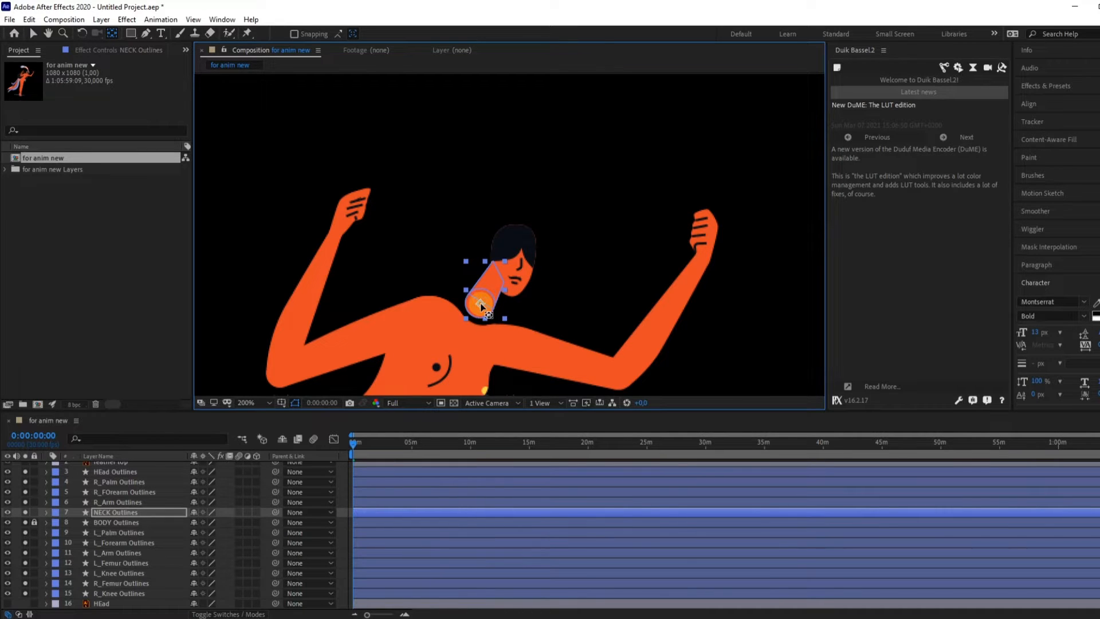
scroll(480, 303, "down", 2)
left_click_drag(539, 244, 596, 117)
left_click(470, 302)
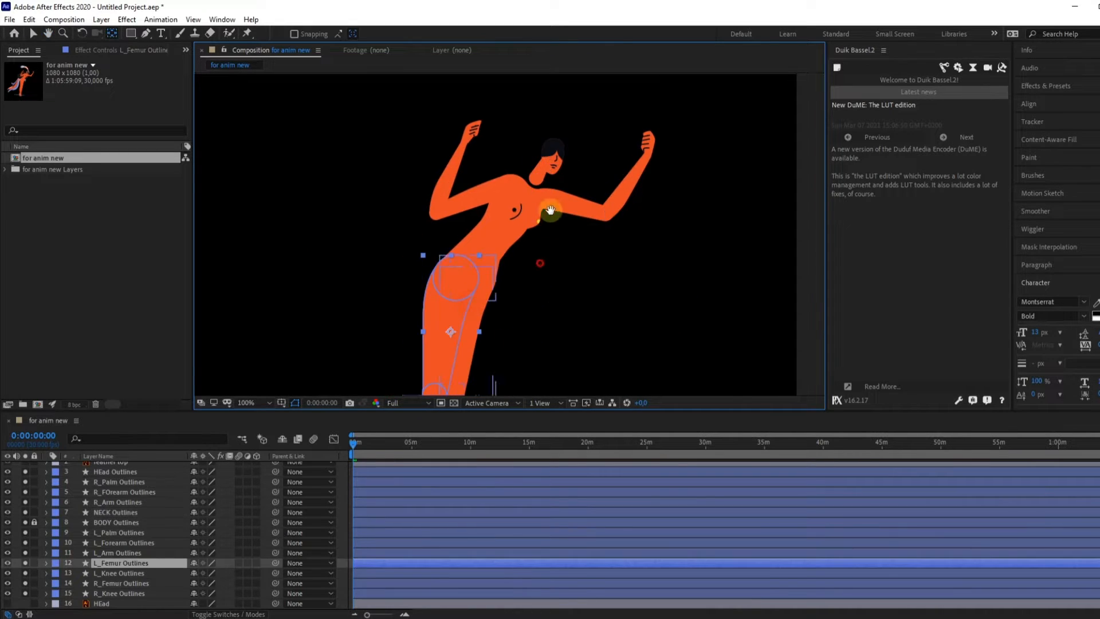
left_click_drag(550, 210, 565, 116)
left_click_drag(468, 235, 473, 181)
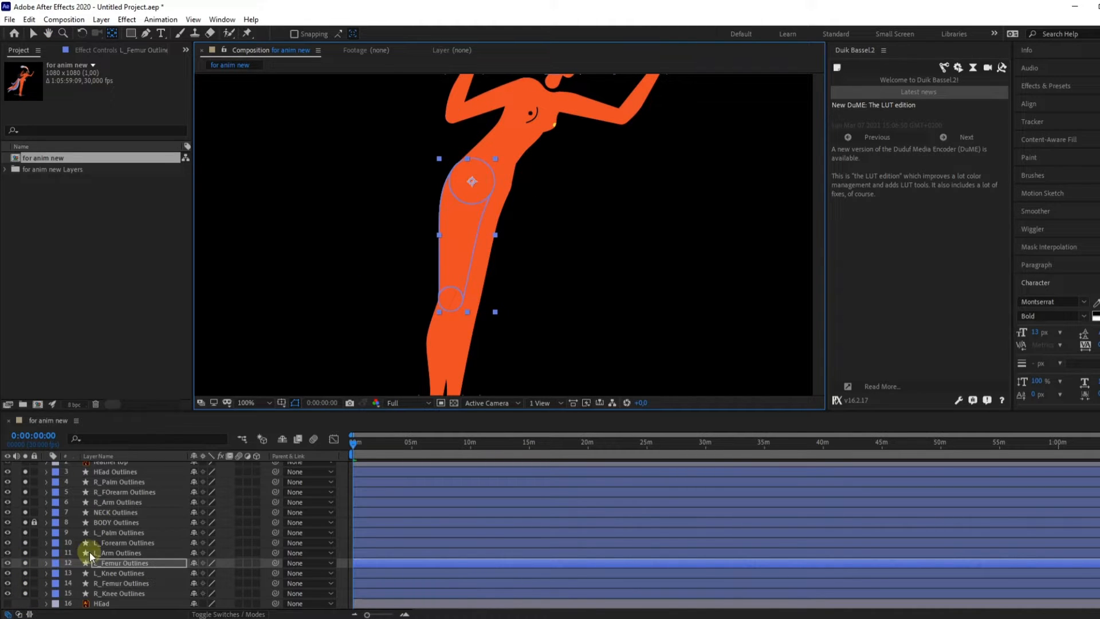
- Take BODY Outlines out of solo and centre the L_Femur Outlines anchor point on the grey hip circle
left_click(20, 523)
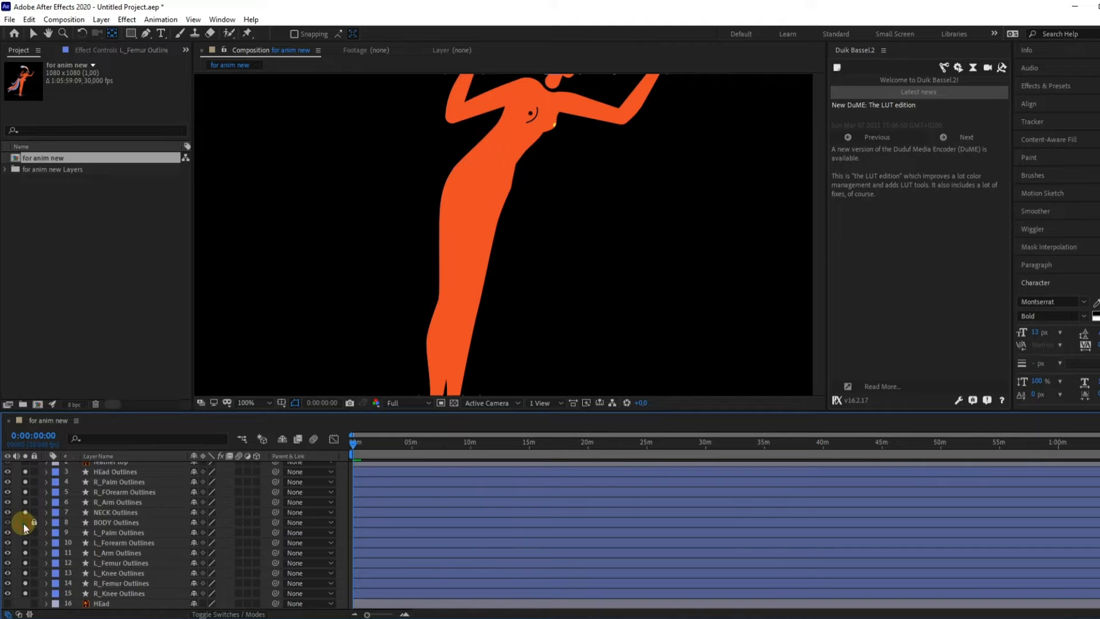
left_click(25, 523)
left_click(454, 252)
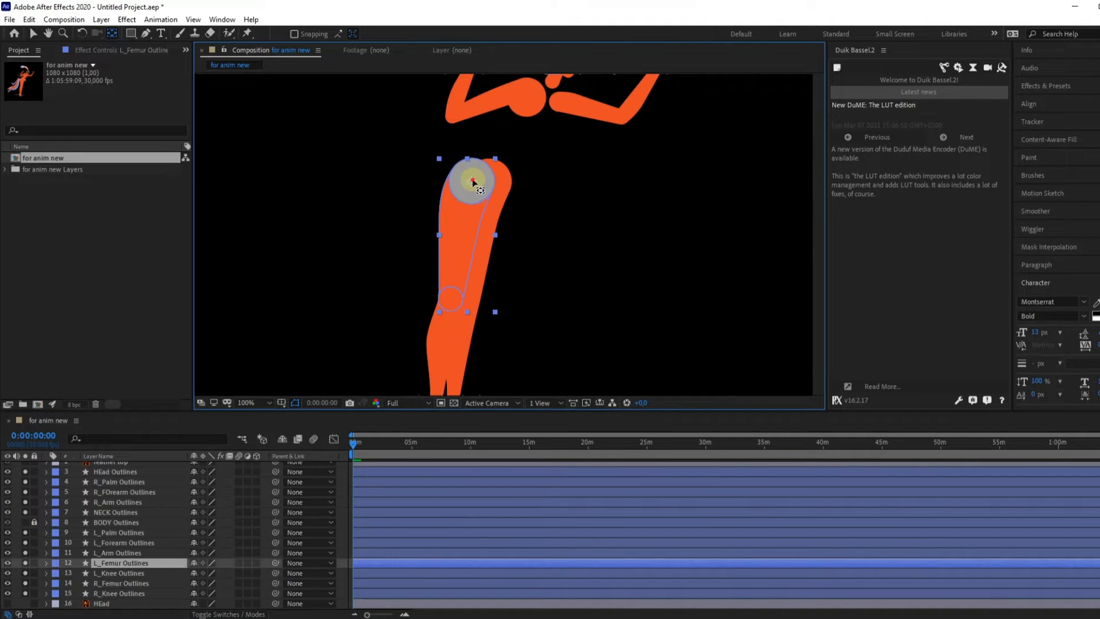
left_click_drag(473, 180, 472, 177)
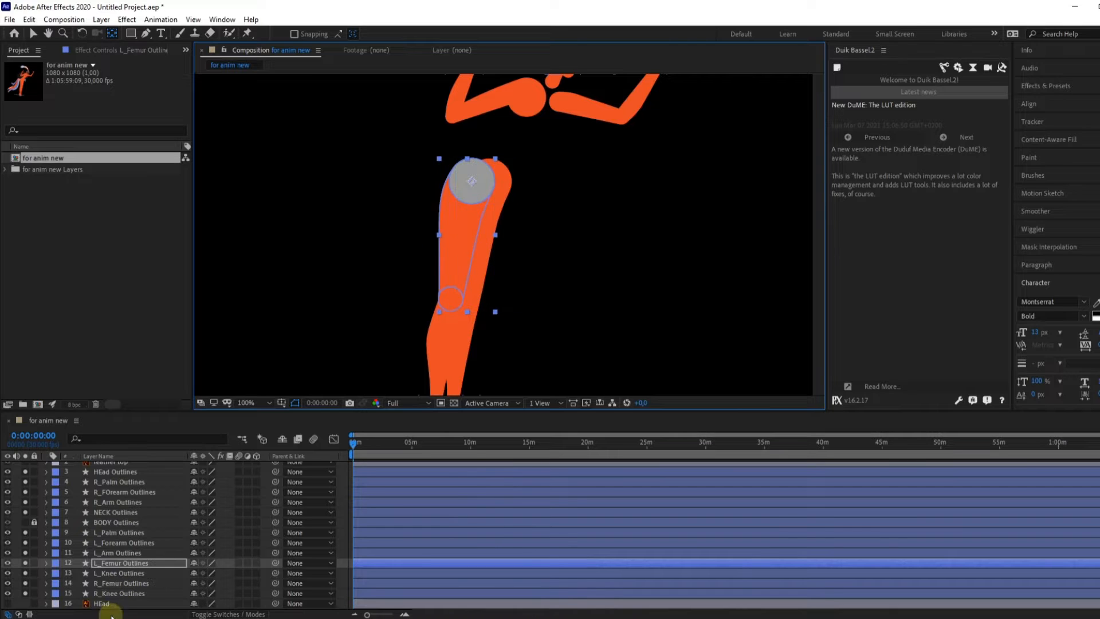
- Take R_Femur and R_Knee Outlines out of solo and centre the L_Knee Outlines anchor point on the knee circle
left_click_drag(25, 573, 25, 593)
left_click(475, 181)
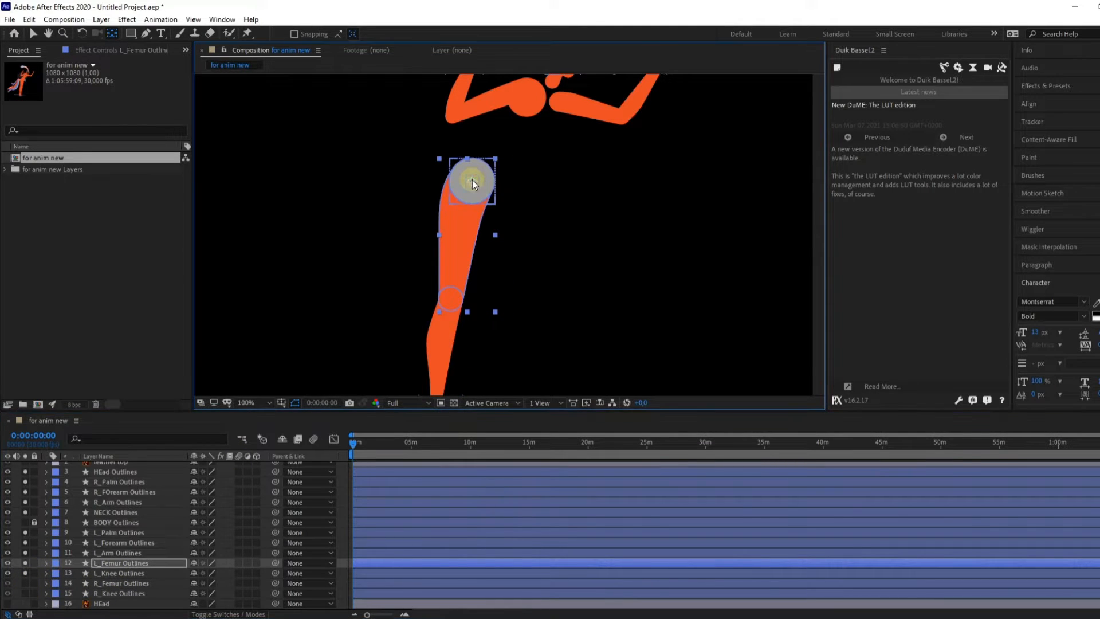
left_click(110, 573)
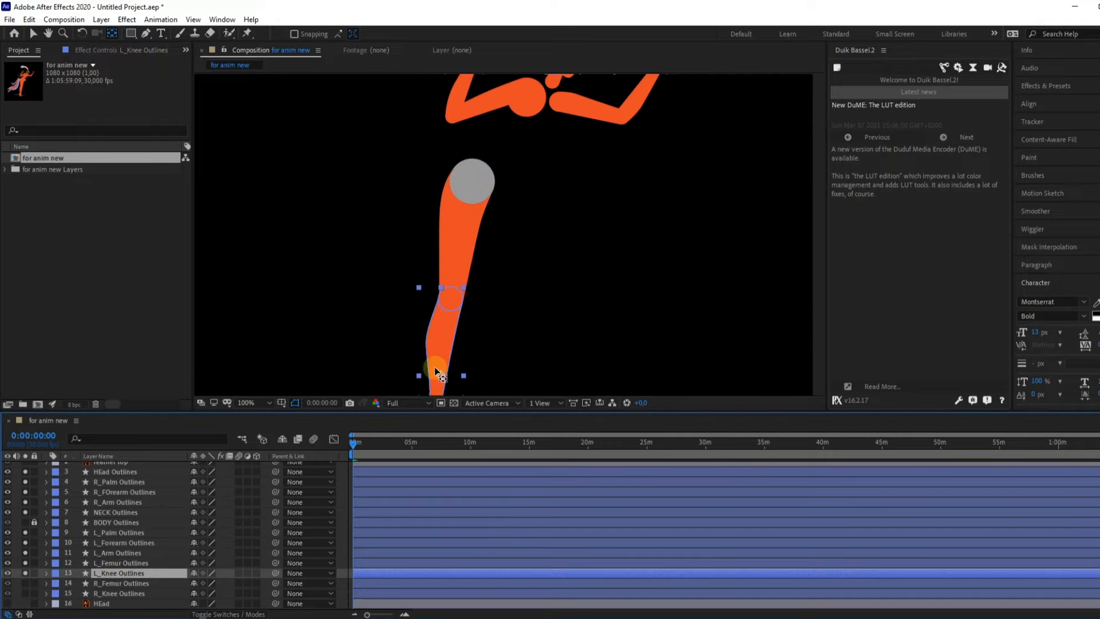
left_click_drag(452, 295, 450, 294)
- Solo the right leg layers instead of the left ones and centre the R_Femur Outlines anchor point on the hip circle
left_click(27, 584)
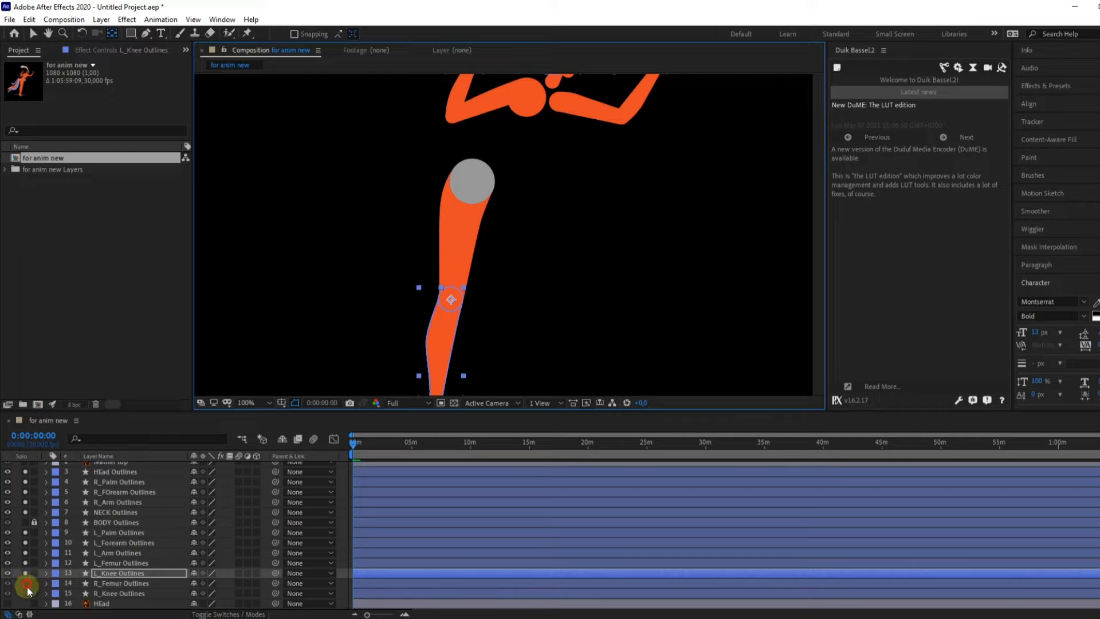
left_click(26, 573)
left_click(27, 563)
left_click(97, 582)
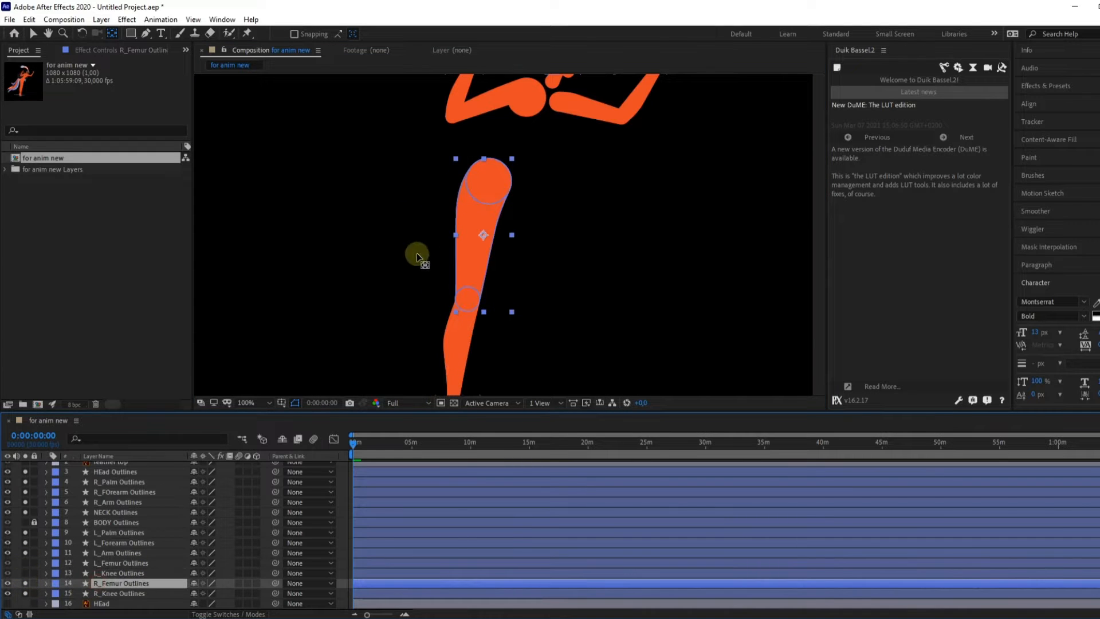
left_click_drag(482, 235, 488, 184)
- Centre the R_Knee Outlines anchor point on the knee circle and put L_Femur and L_Knee Outlines back in solo
left_click(99, 593)
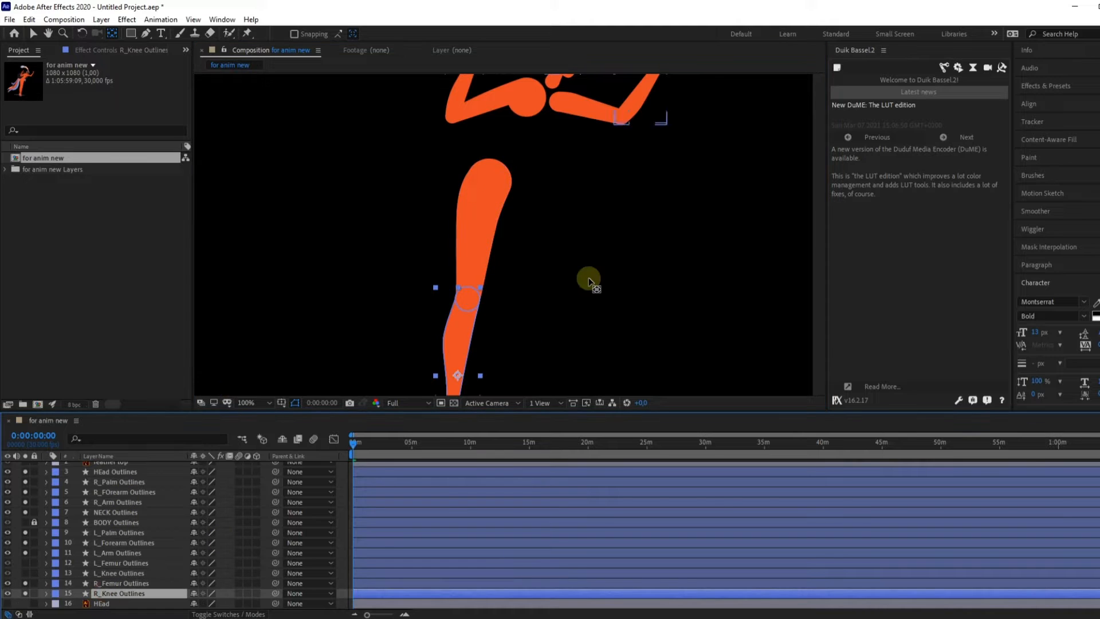
left_click_drag(583, 280, 609, 155)
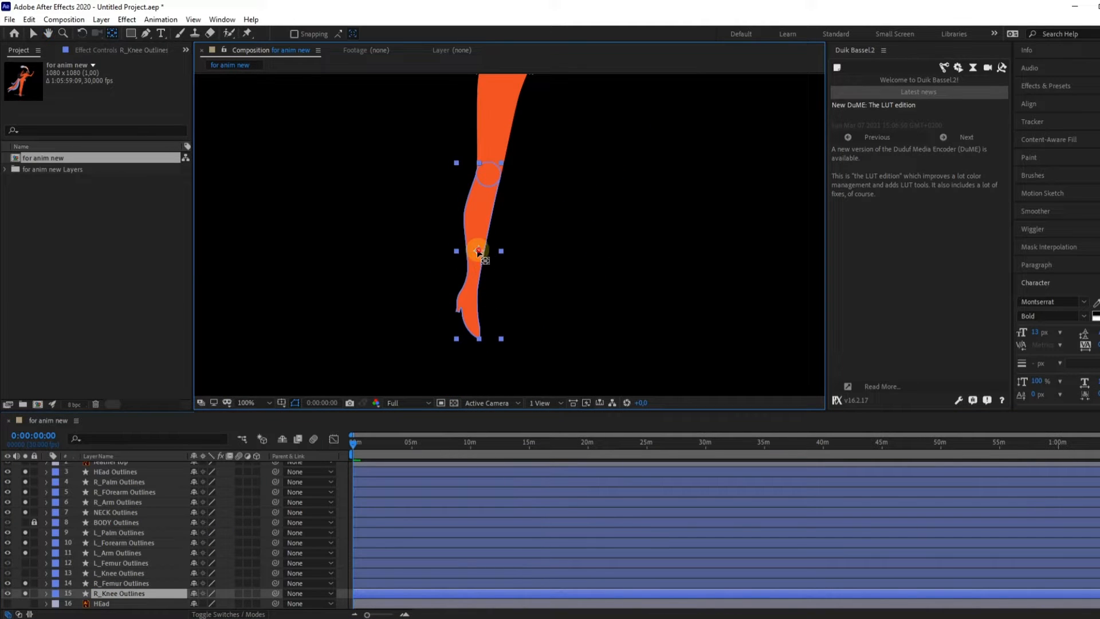
left_click_drag(488, 171, 487, 170)
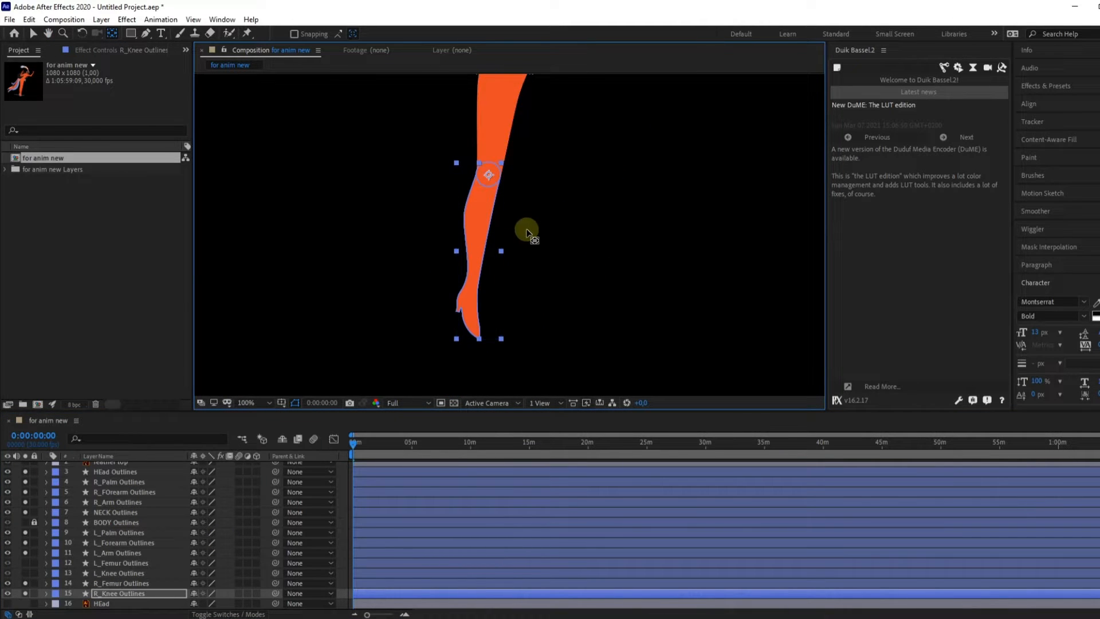
scroll(488, 179, "up", 2)
scroll(489, 179, "down", 4)
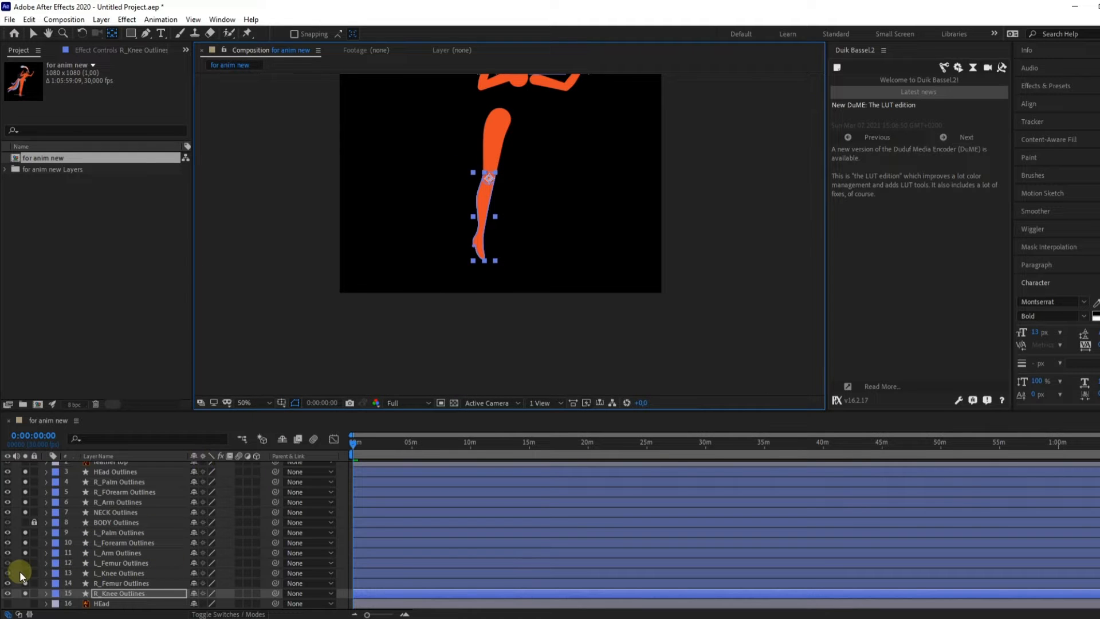
left_click_drag(25, 573, 26, 560)
- Recolour the grey hip circle, Group 3 of L_Femur Outlines, with the orange sampled from the leg
left_click(112, 564)
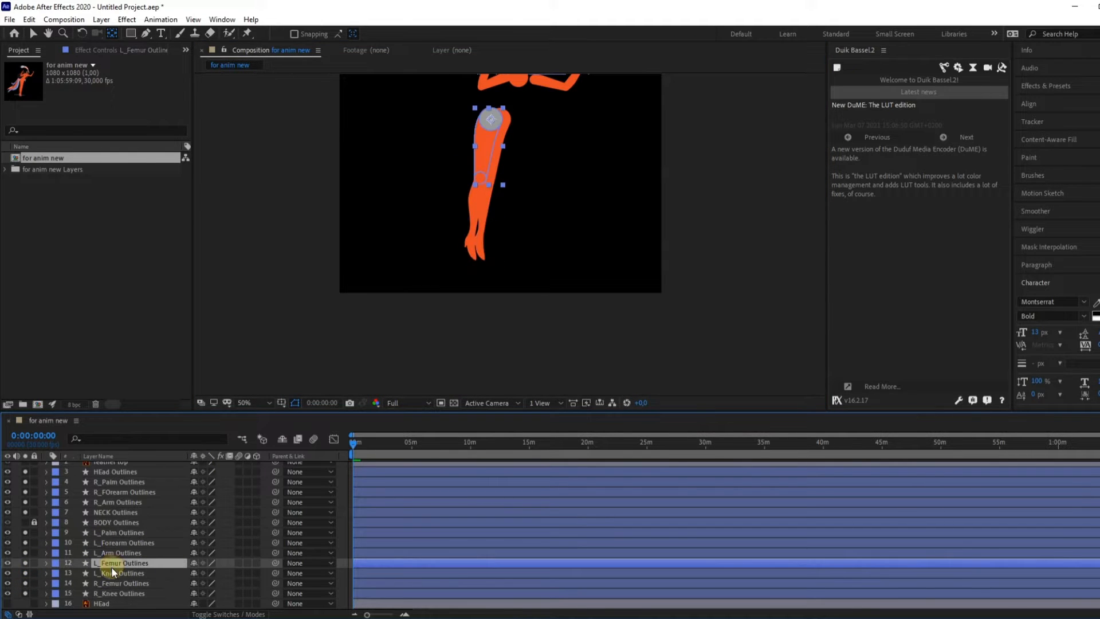
left_click(46, 563)
left_click(57, 573)
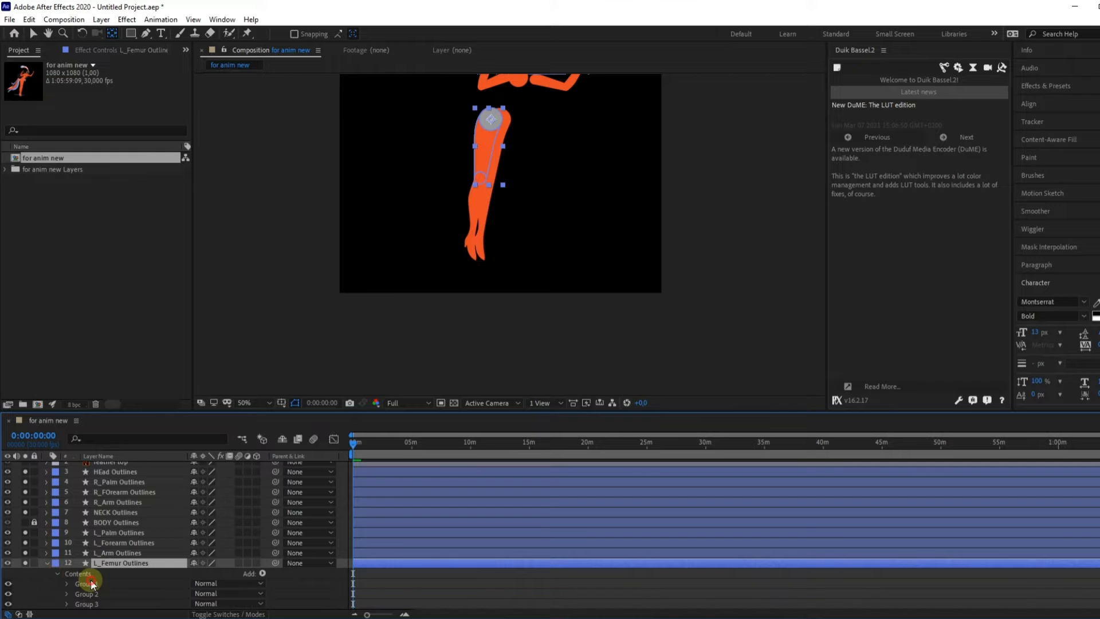
left_click(86, 583)
left_click(495, 124)
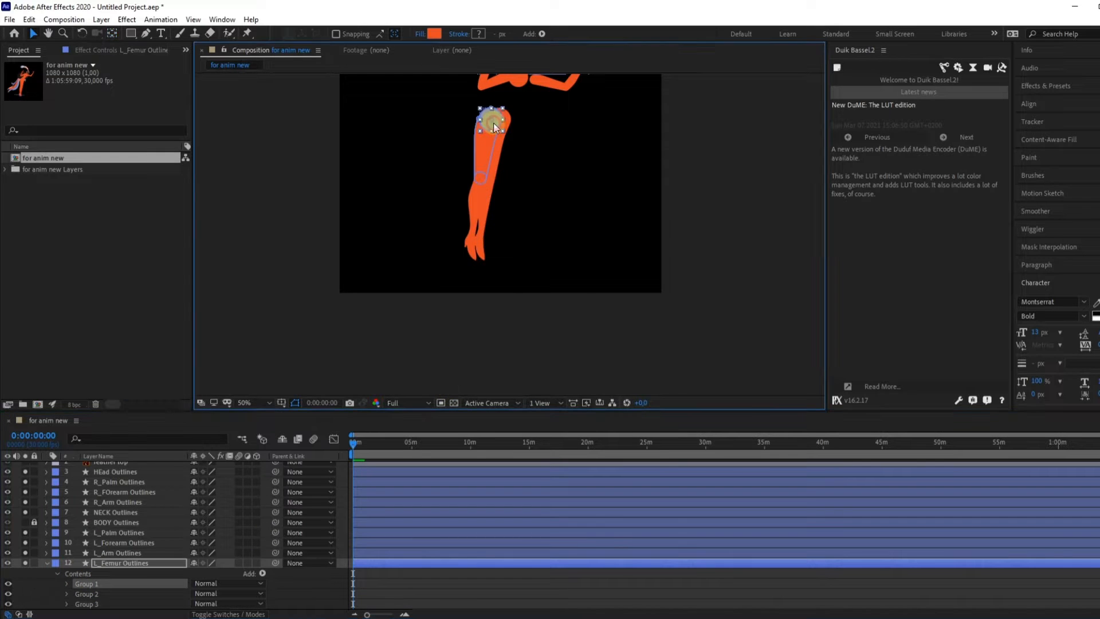
scroll(461, 110, "up", 2)
left_click(435, 35)
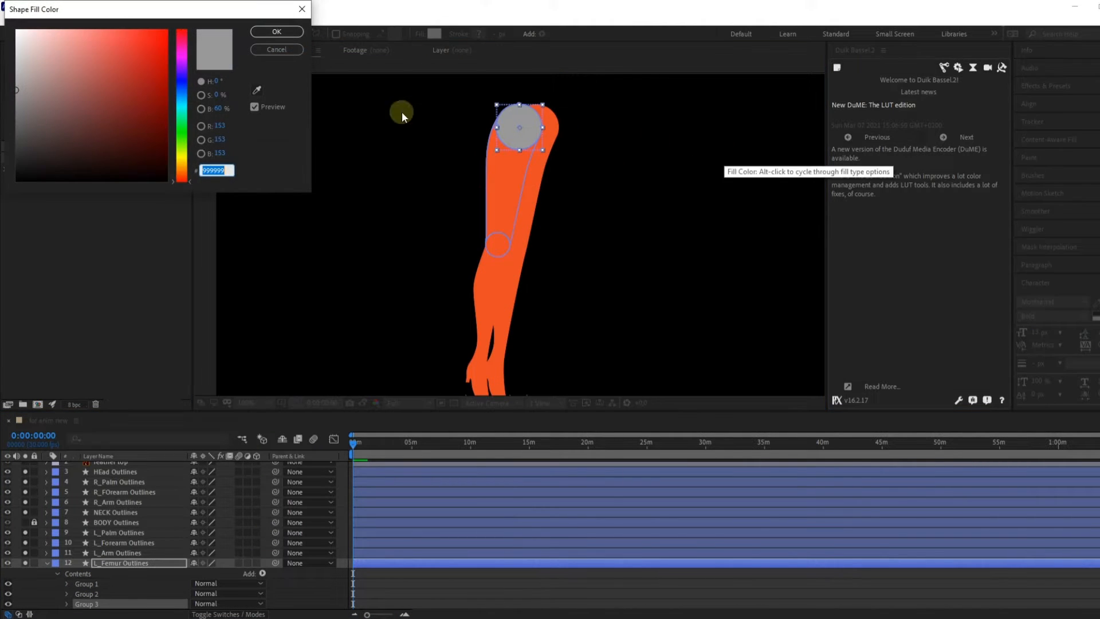
left_click(39, 62)
left_click(257, 90)
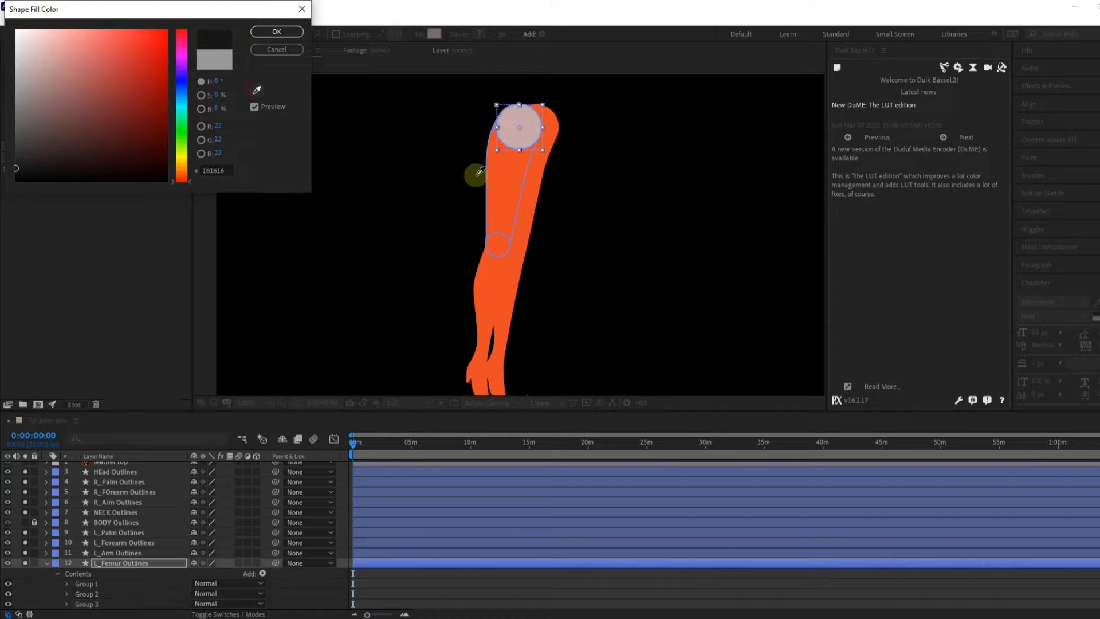
left_click(502, 178)
left_click(284, 33)
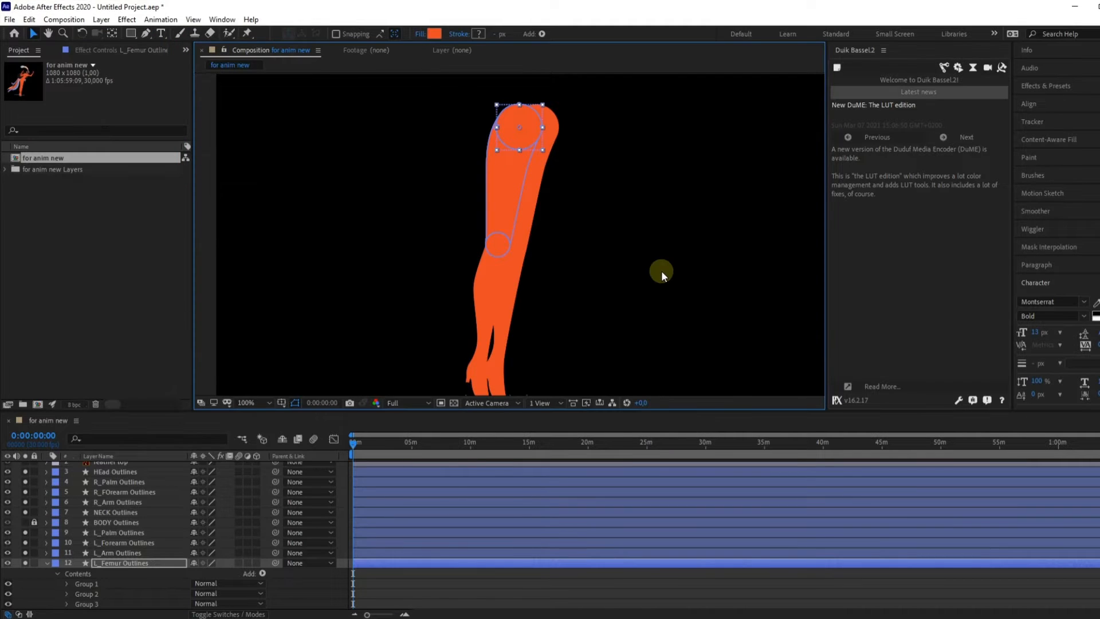
- Put BODY Outlines back in solo and select all body part layers to check their anchor points
scroll(626, 262, "down", 2)
left_click_drag(658, 206, 530, 249)
key("v")
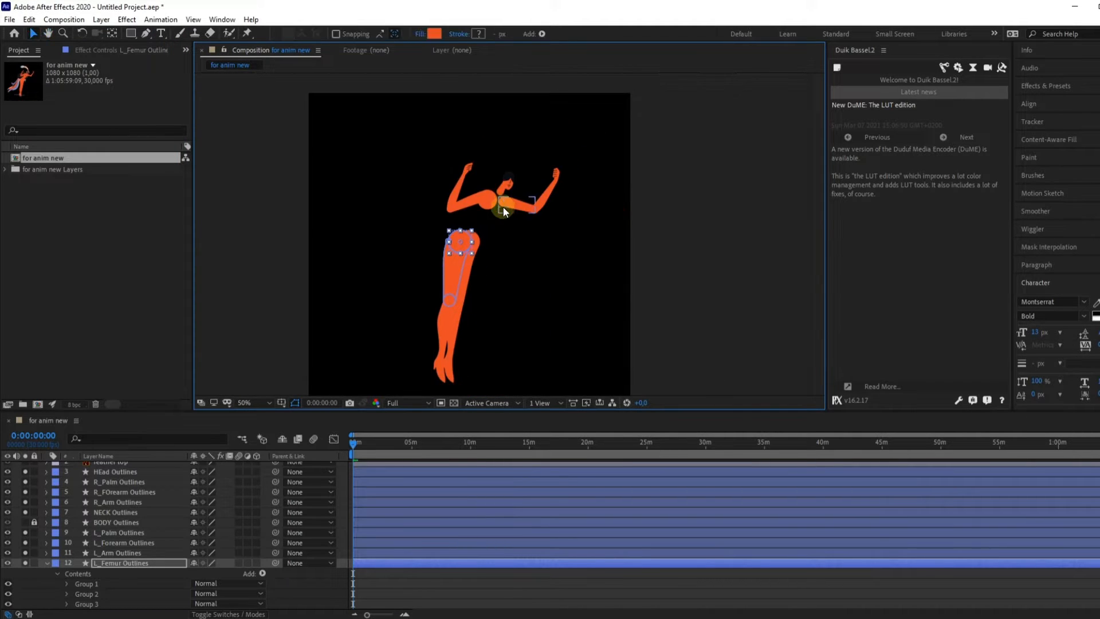
left_click(34, 522)
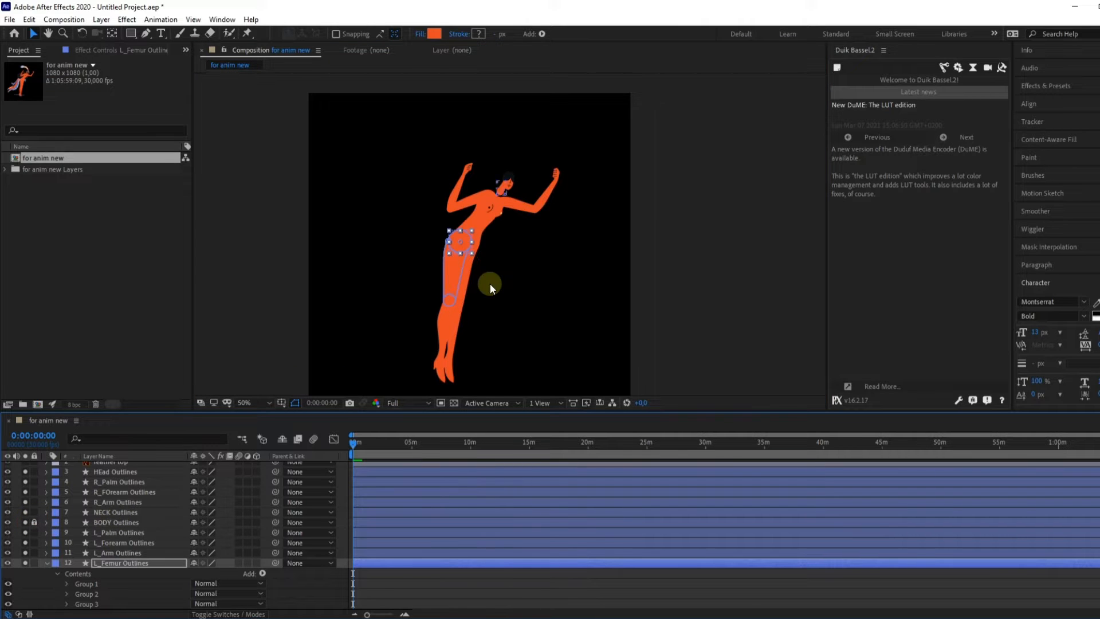
left_click(458, 189)
left_click_drag(400, 123, 609, 385)
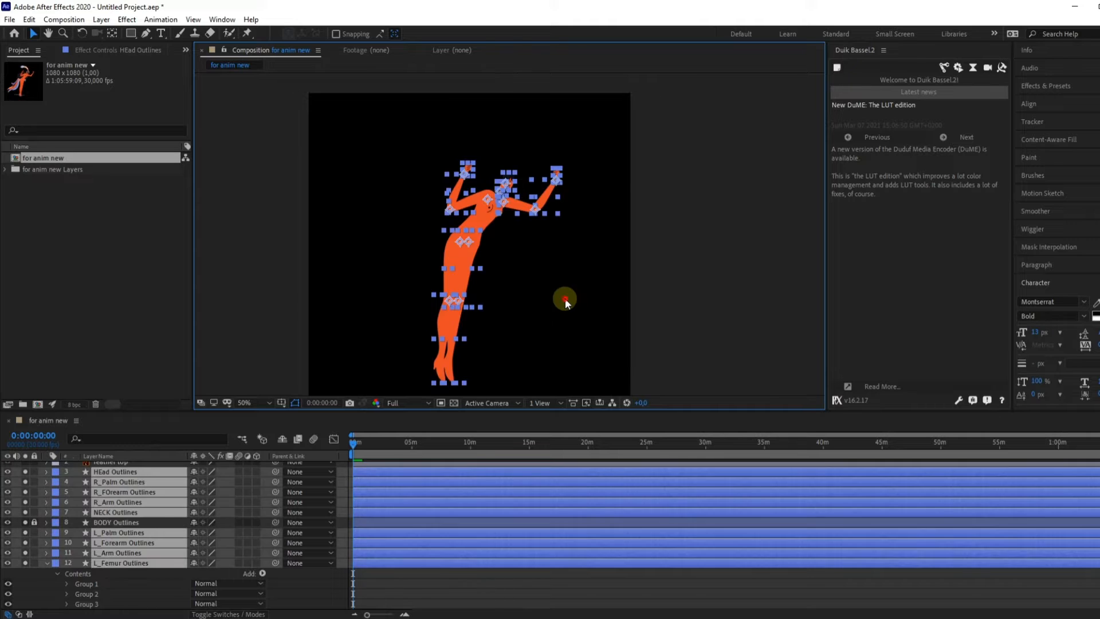
left_click(565, 298)
- Add a puppet pin to L_Knee Outlines exactly on its anchor point at the knee
left_click(453, 325)
left_click_drag(506, 311, 515, 241)
scroll(76, 561, "down", 3)
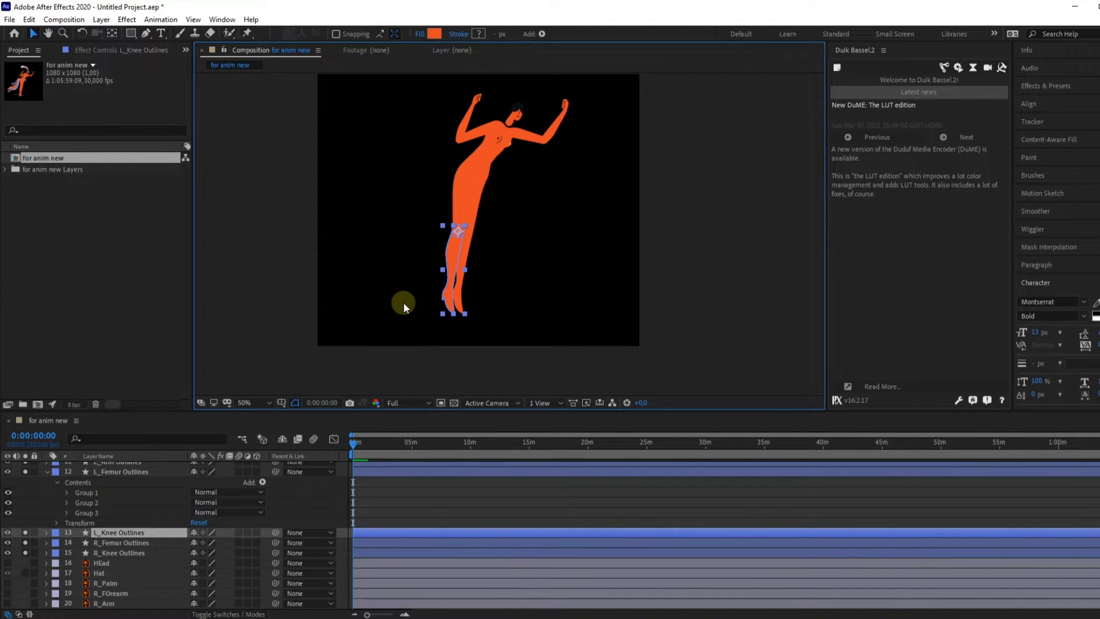
scroll(403, 301, "up", 4)
left_click(247, 33)
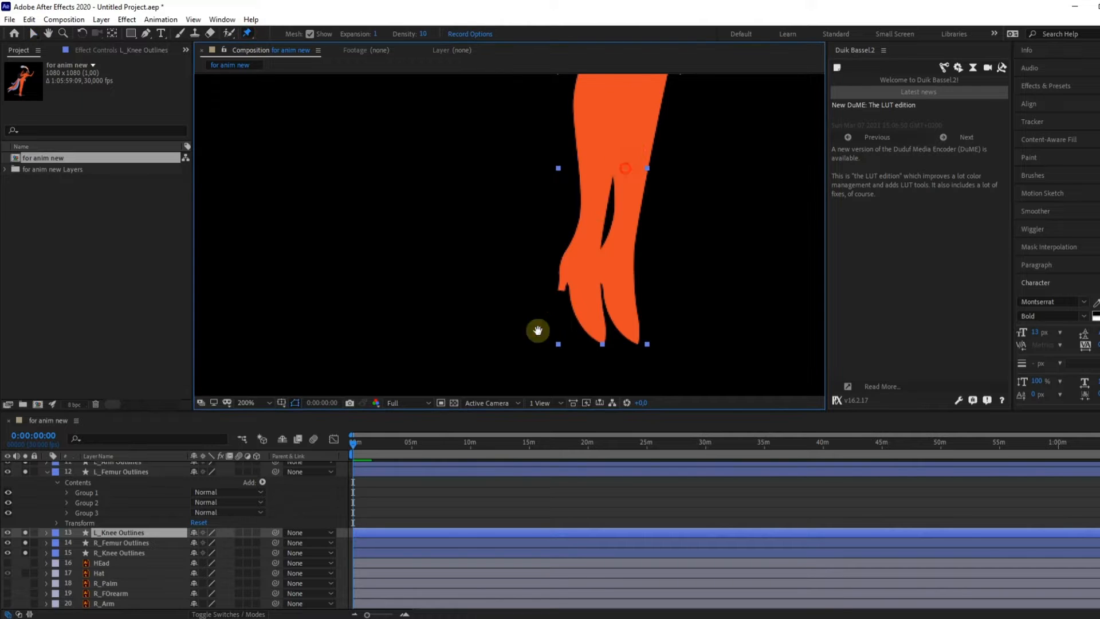
scroll(537, 326, "up", 4)
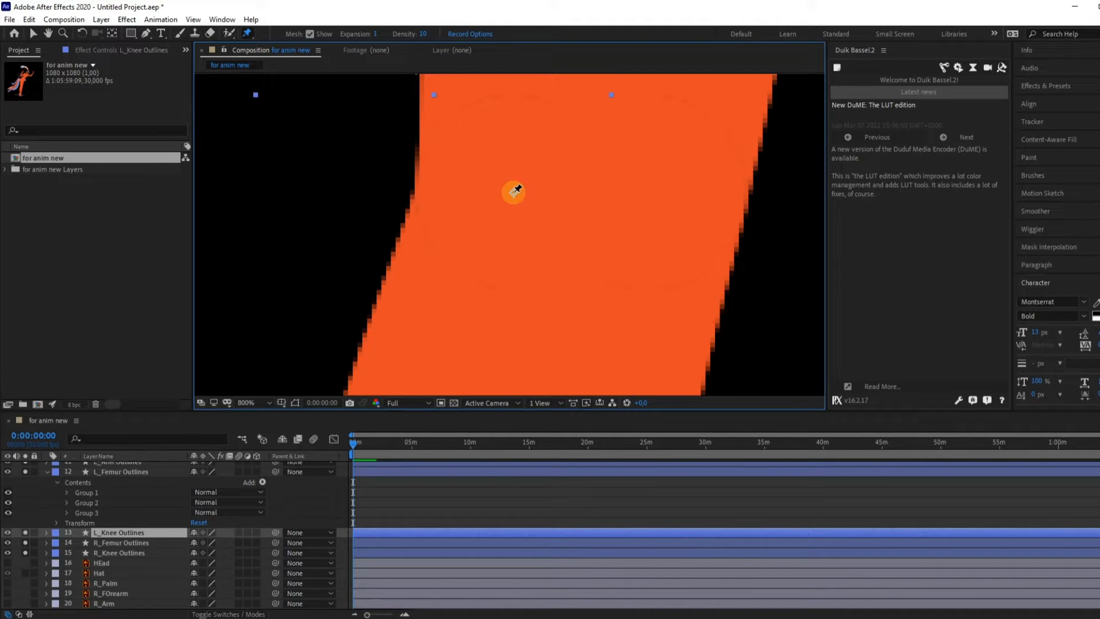
left_click(514, 192)
- Add two more puppet pins to L_Knee Outlines, one at the ankle and one at the tip of the foot
scroll(508, 214, "down", 2)
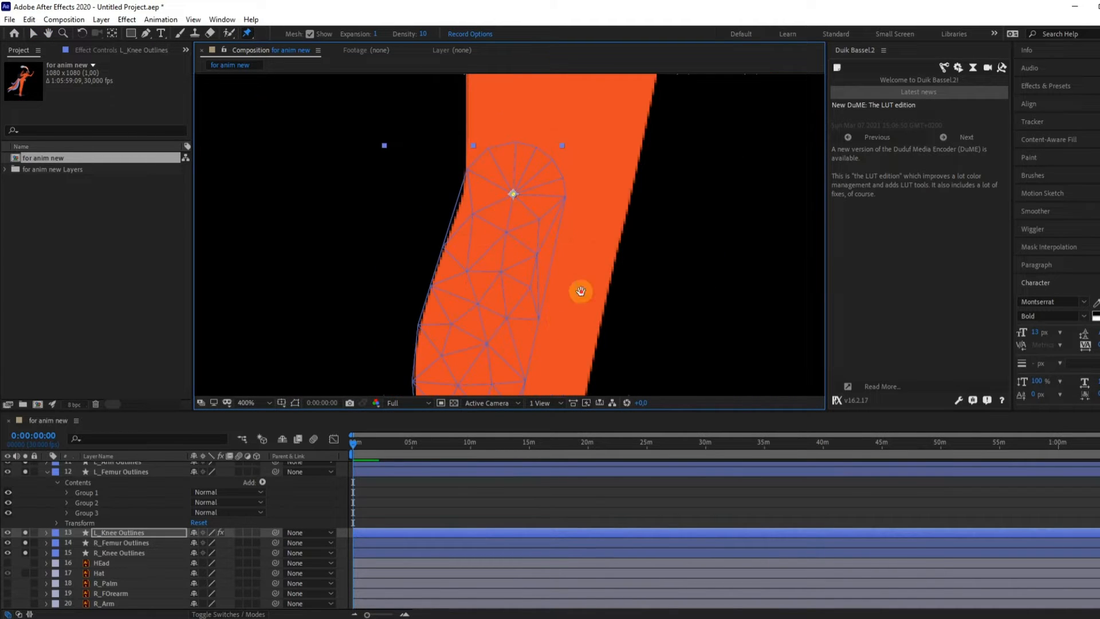
left_click_drag(581, 292, 569, 170)
left_click_drag(538, 266, 534, 147)
left_click_drag(445, 348, 438, 218)
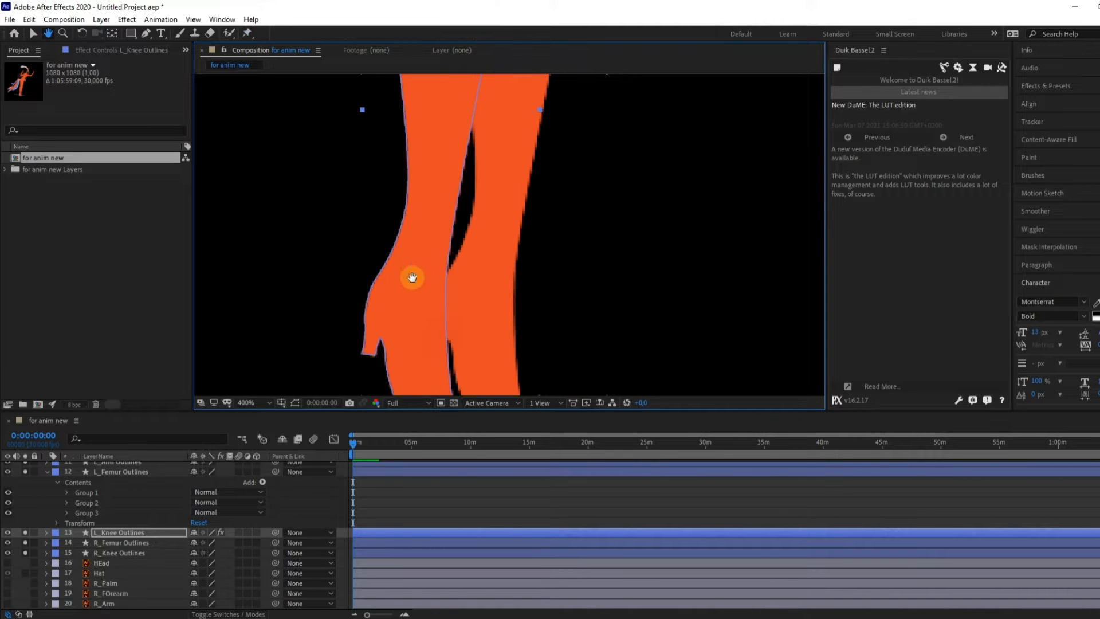
left_click(422, 242)
scroll(426, 250, "down", 2)
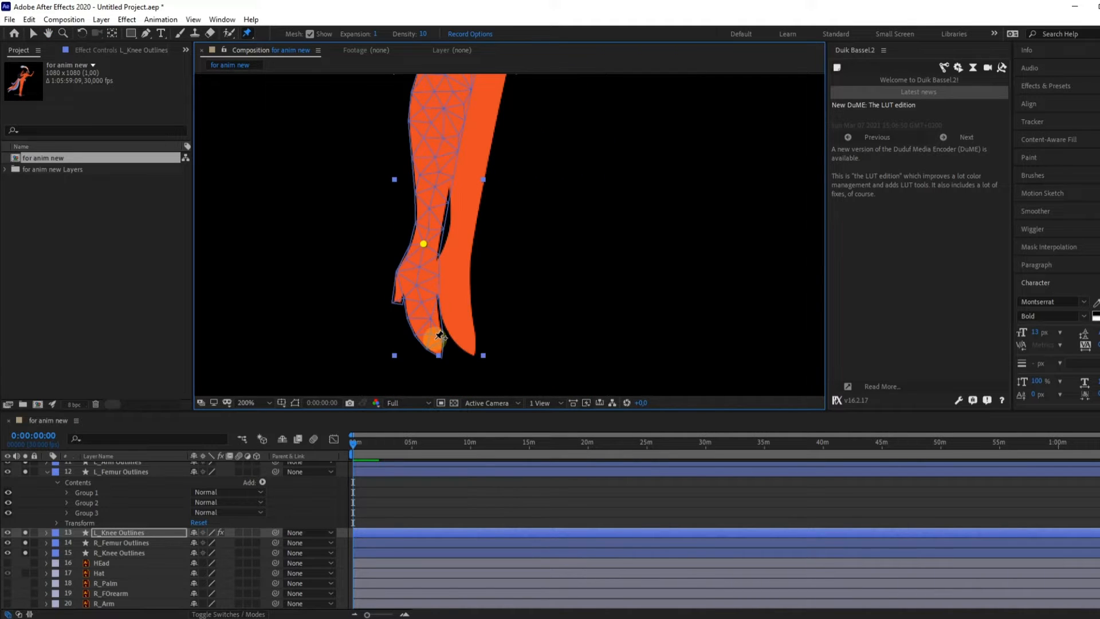
left_click(435, 338)
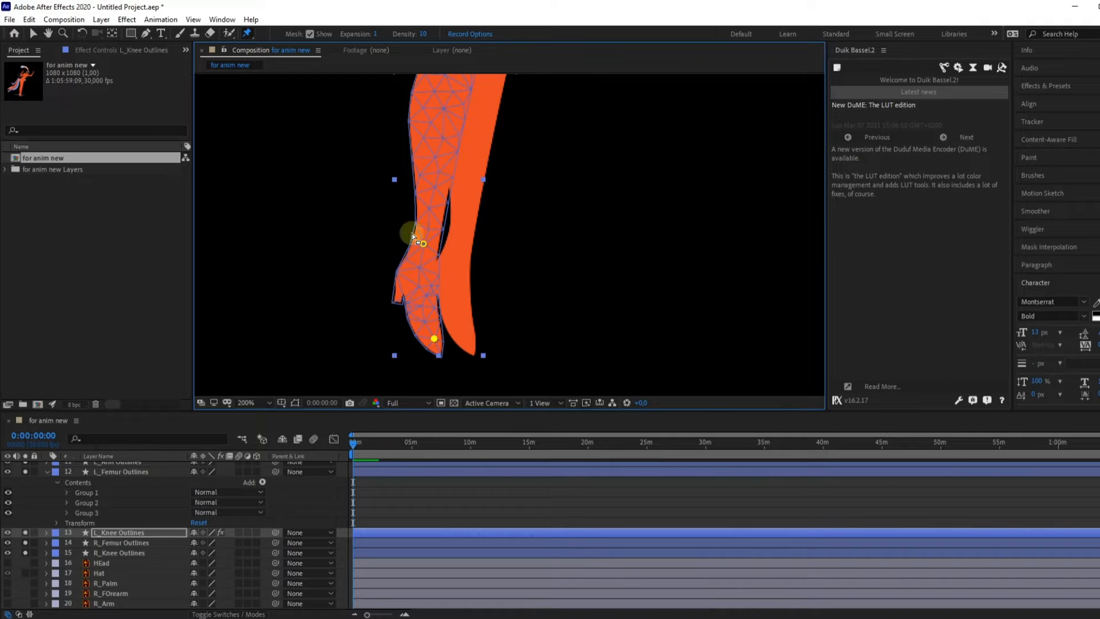
- Reveal the puppet pins of L_Knee Outlines in the timeline and select Puppet Pin 1 through Puppet Pin 3
key("u")
scroll(109, 567, "down", 1)
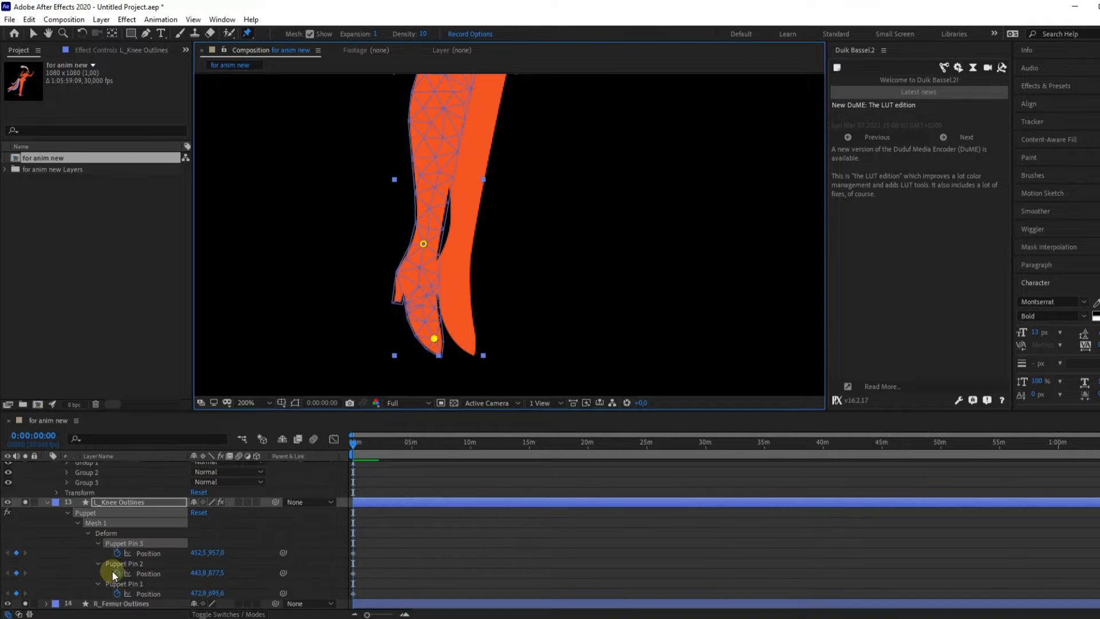
left_click(123, 583)
left_click(122, 542, "shift")
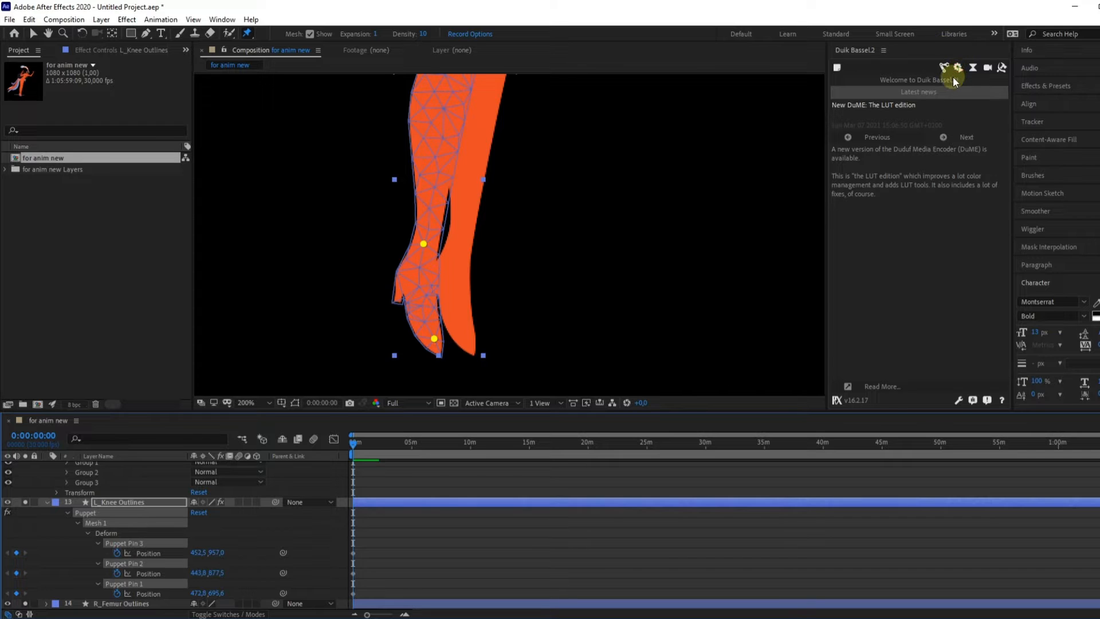
- Rename the three selected puppet pins in Duik with prefix Calf_ and name BN_, numbered from 1
left_click(1001, 67)
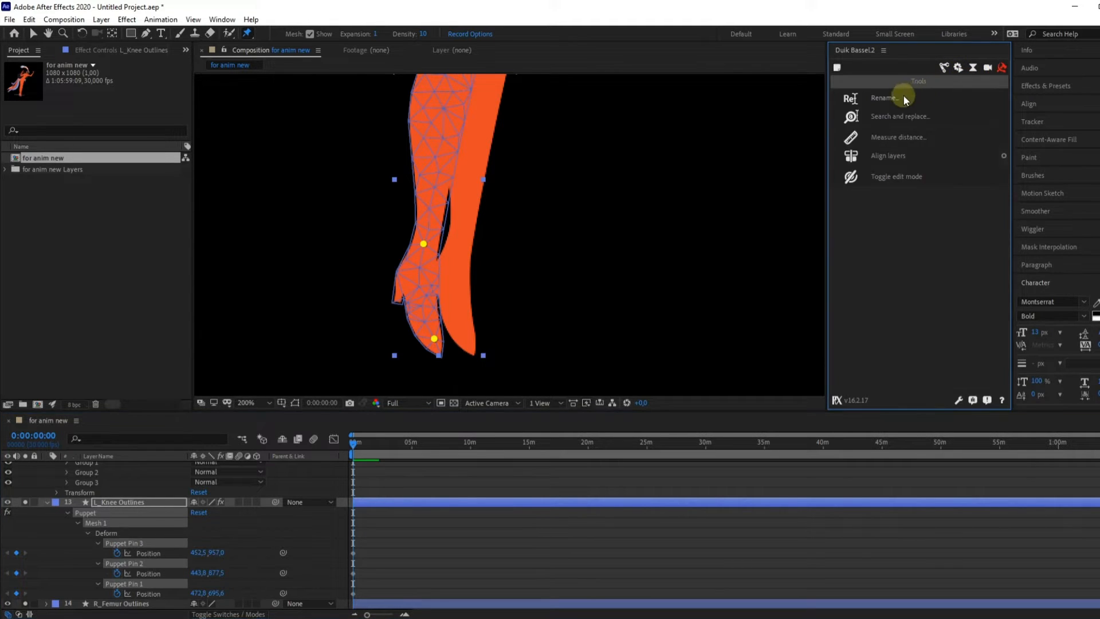
left_click(899, 93)
left_click(894, 154)
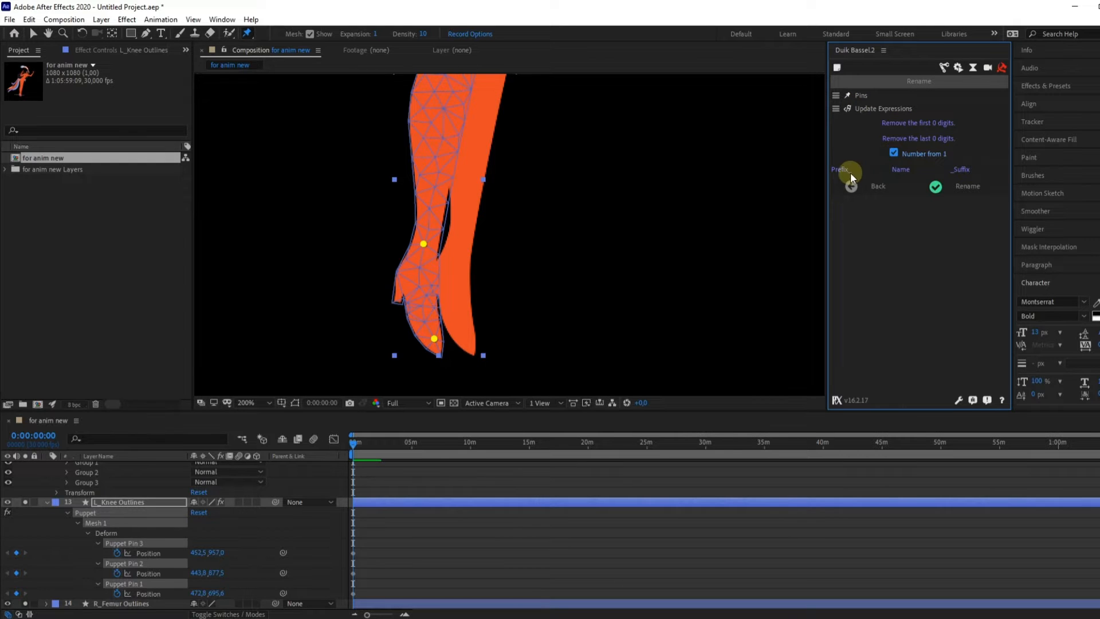
left_click(836, 167)
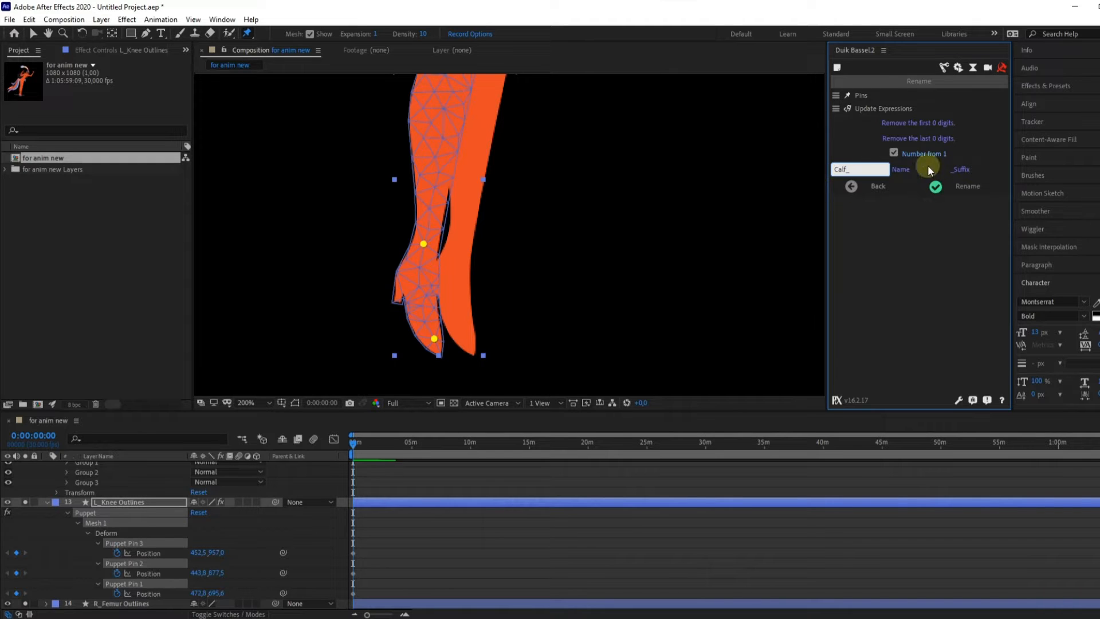
left_click(905, 169)
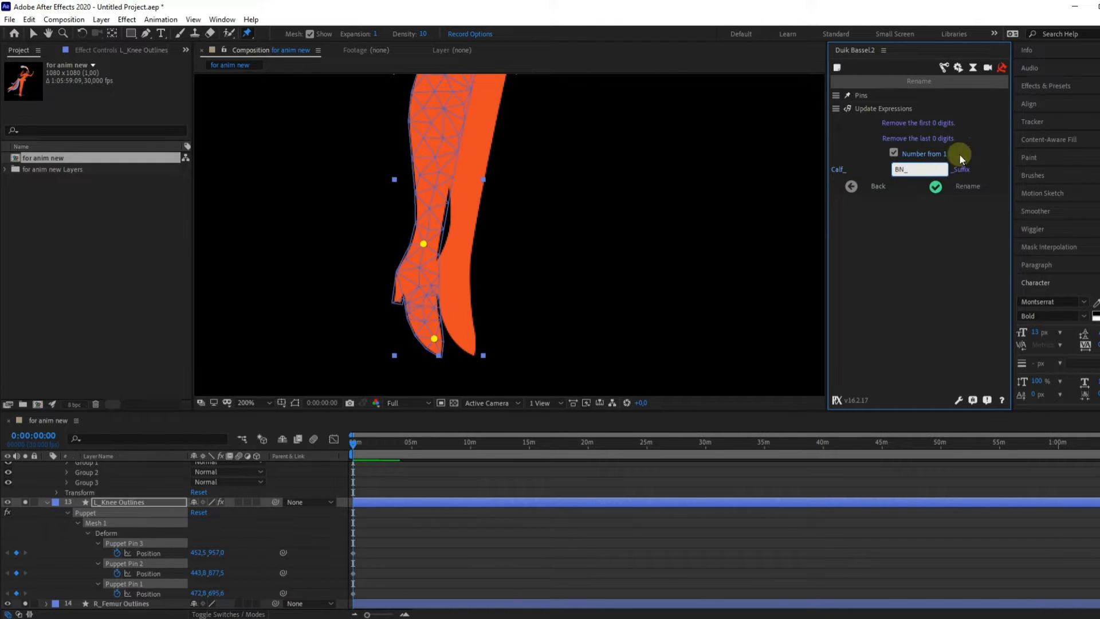
type("BN_")
left_click(944, 189)
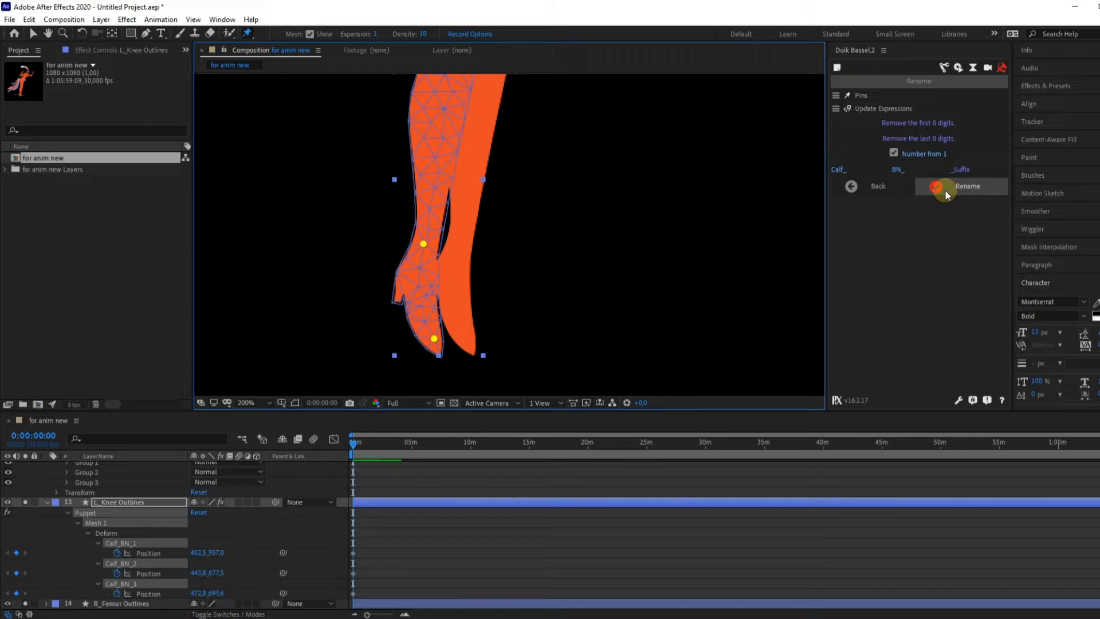
- Add Duik bones to the Calf_BN pins, label the three bone layers yellow and collapse L_Knee Outlines
left_click(943, 67)
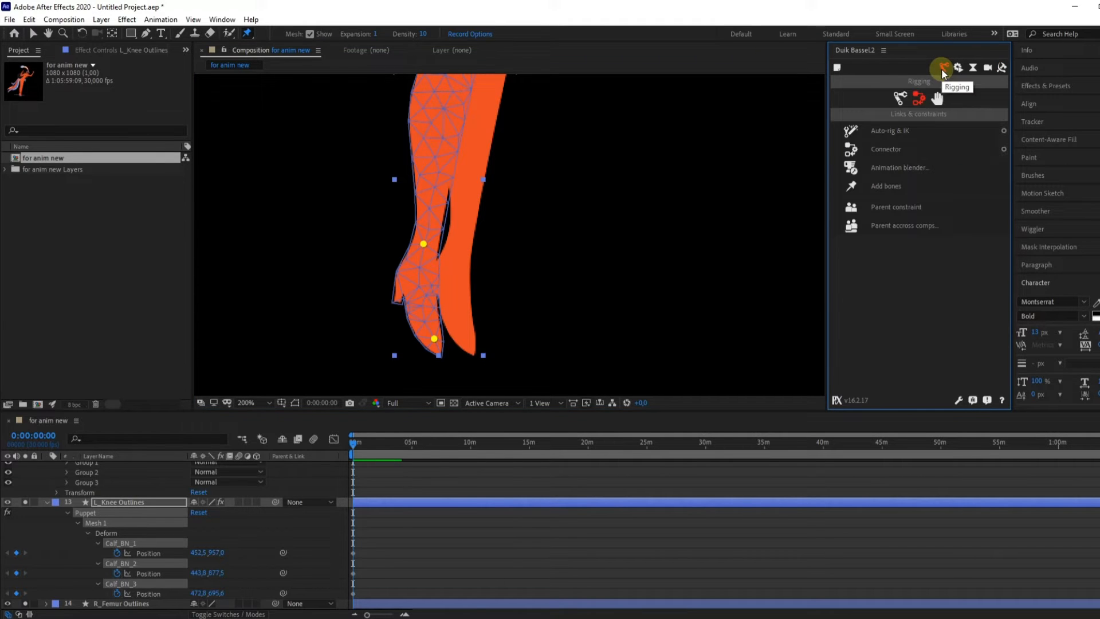
left_click(886, 182)
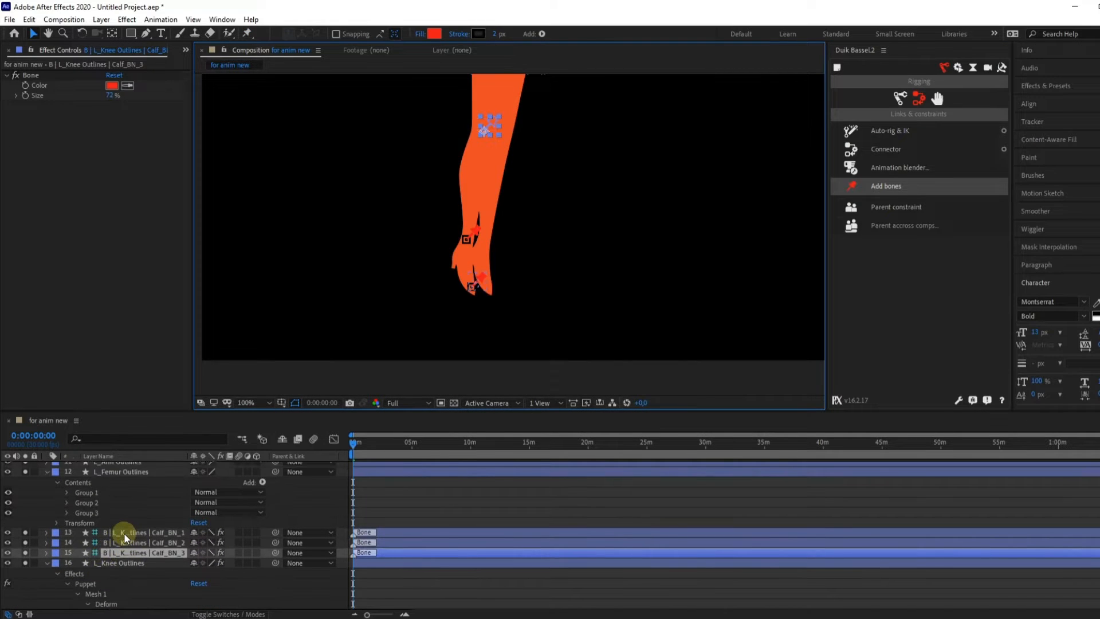
left_click(123, 532, "shift")
left_click(55, 532)
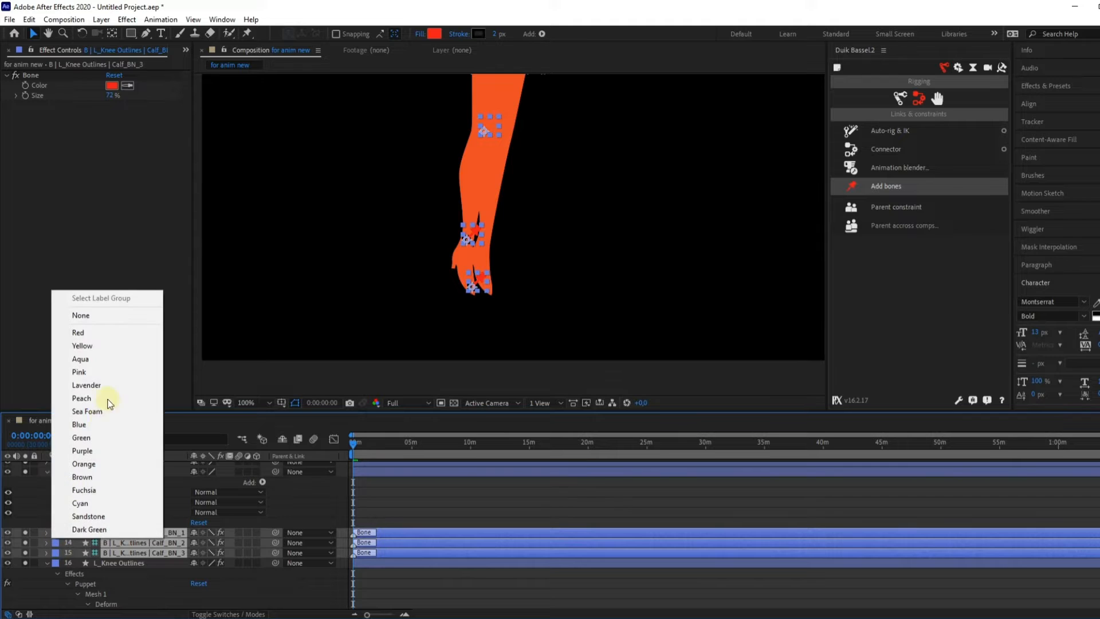
left_click(83, 346)
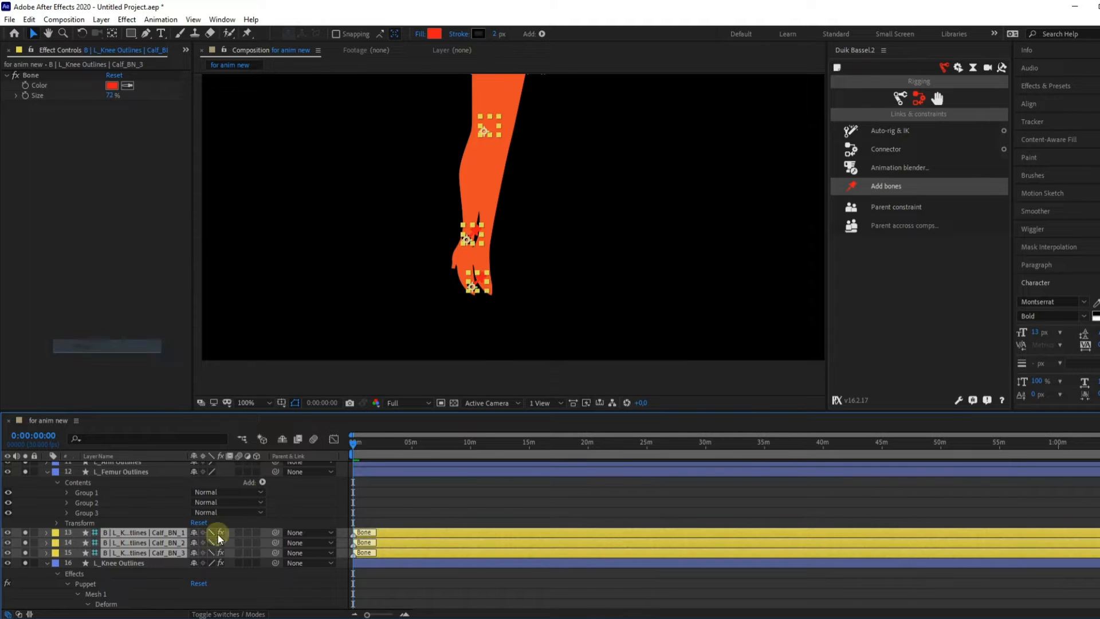
left_click(47, 563)
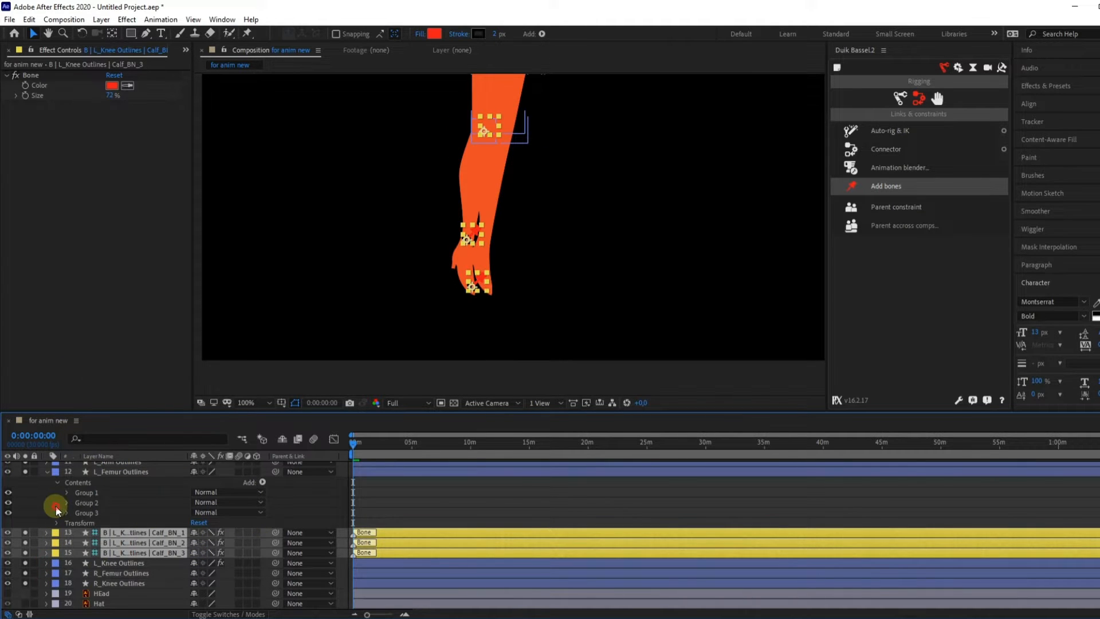
- Parent the Calf_BN_1 bone to Calf_BN_2 and the Calf_BN_2 bone to Calf_BN_3
left_click(140, 553)
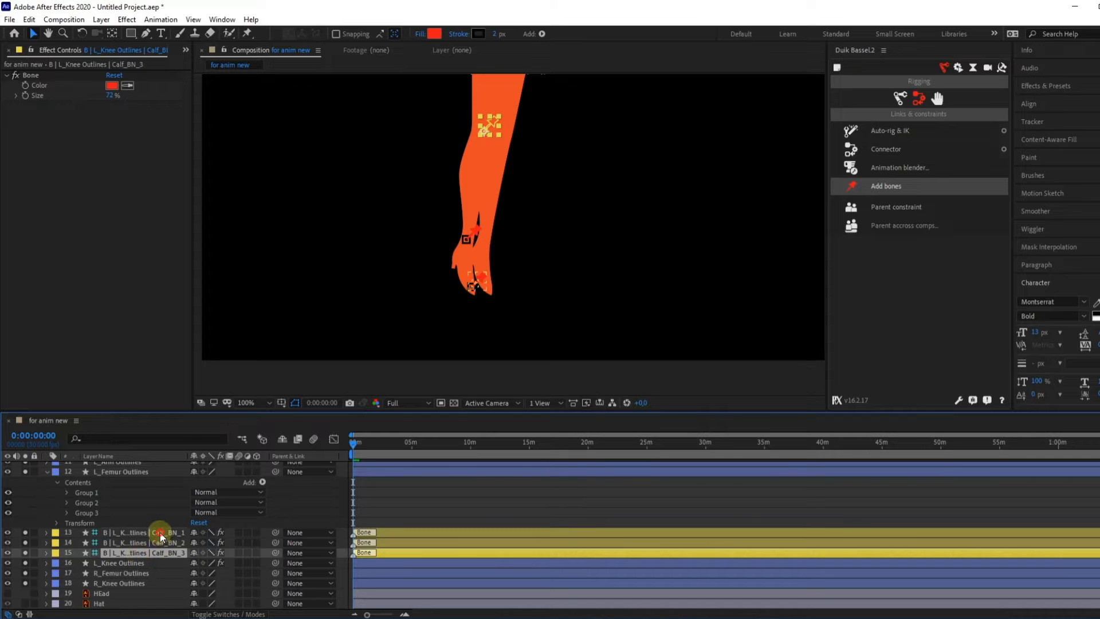
left_click(161, 537)
left_click_drag(275, 532, 156, 542)
left_click(256, 547)
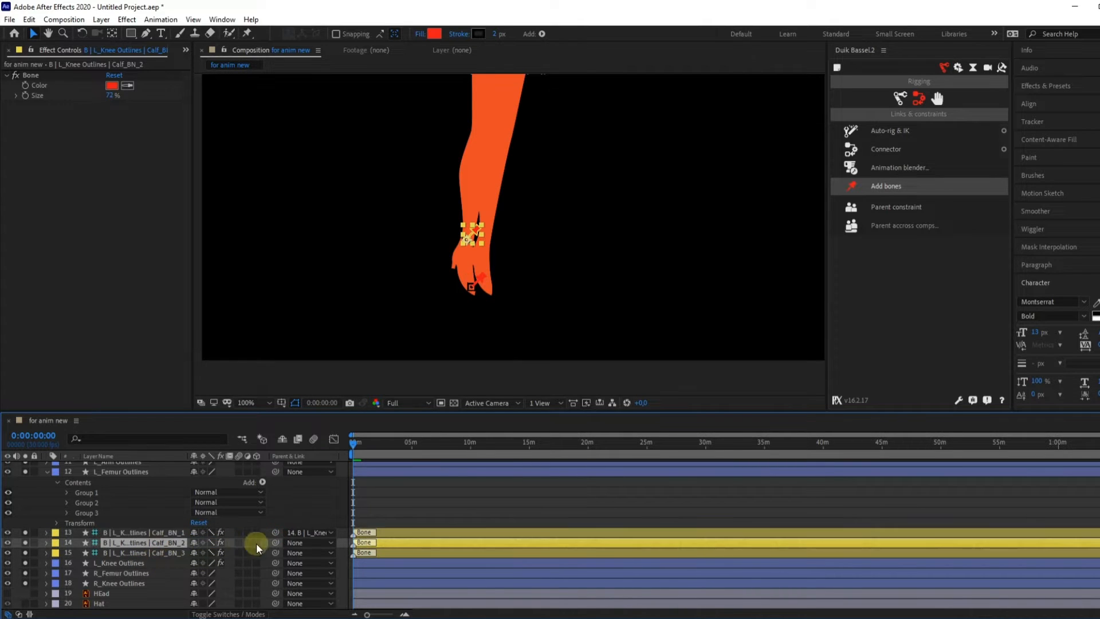
left_click_drag(275, 541, 164, 551)
left_click(164, 551)
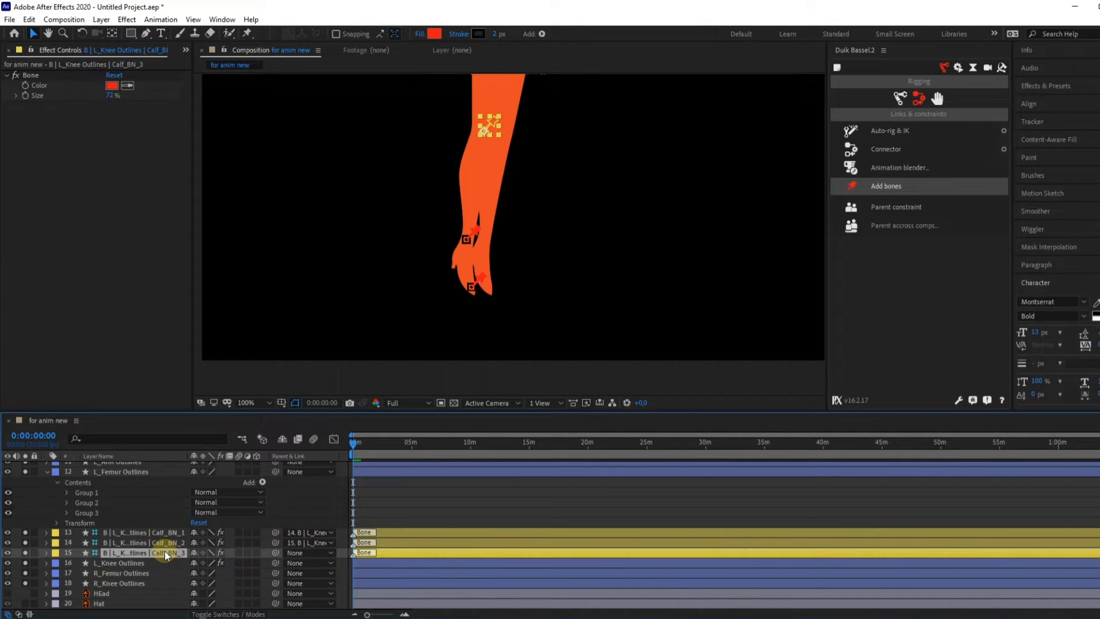
- Try to parent the Calf_BN_3 bone to R_Femur Outlines and undo it
scroll(565, 277, "up", 5)
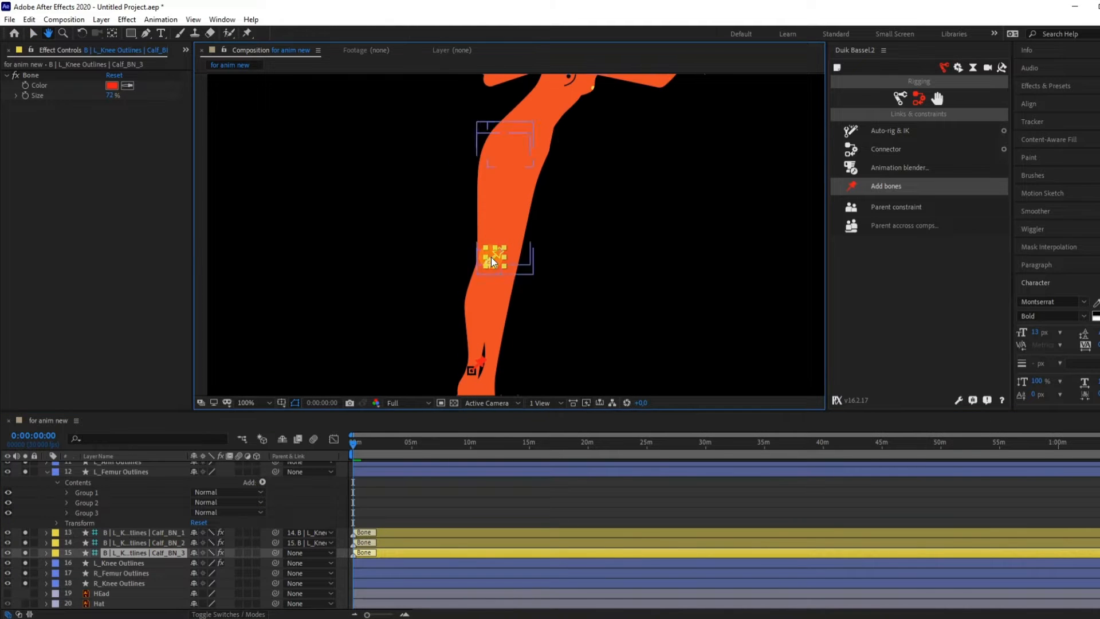
left_click_drag(280, 552, 132, 576)
left_click(132, 574)
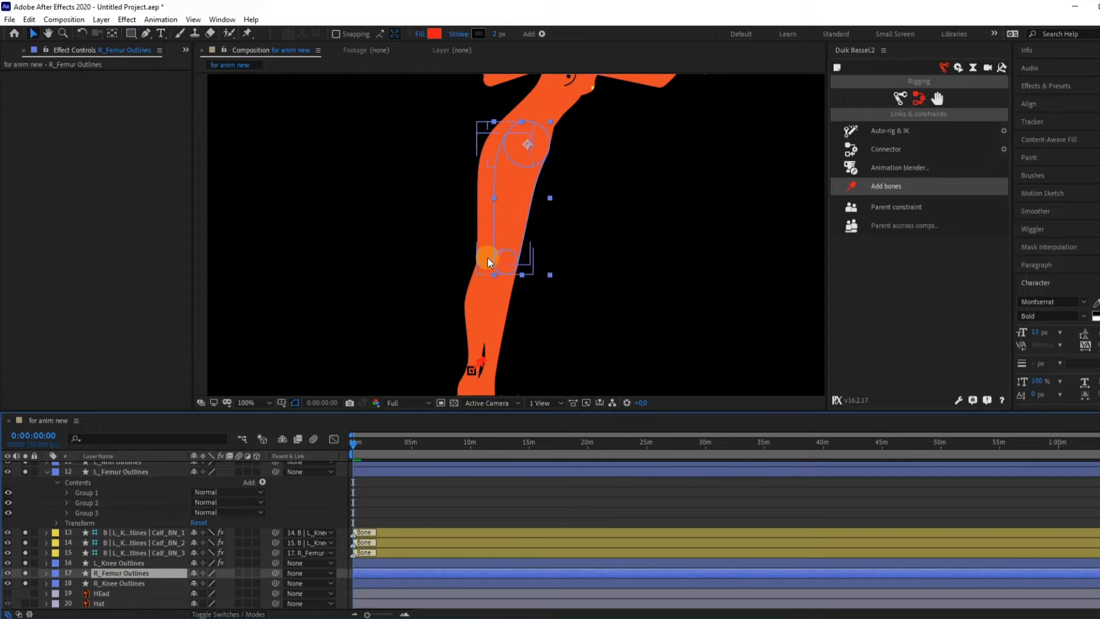
key("ctrl+z")
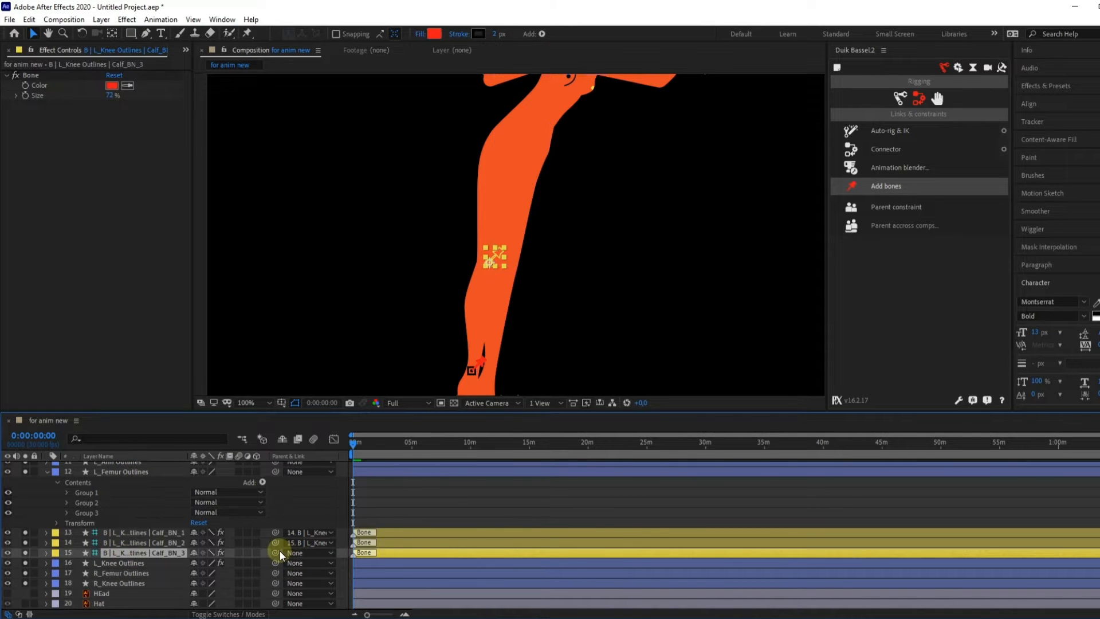
- Parent the Calf_BN_3 bone to L_Femur Outlines
left_click_drag(275, 552, 105, 471)
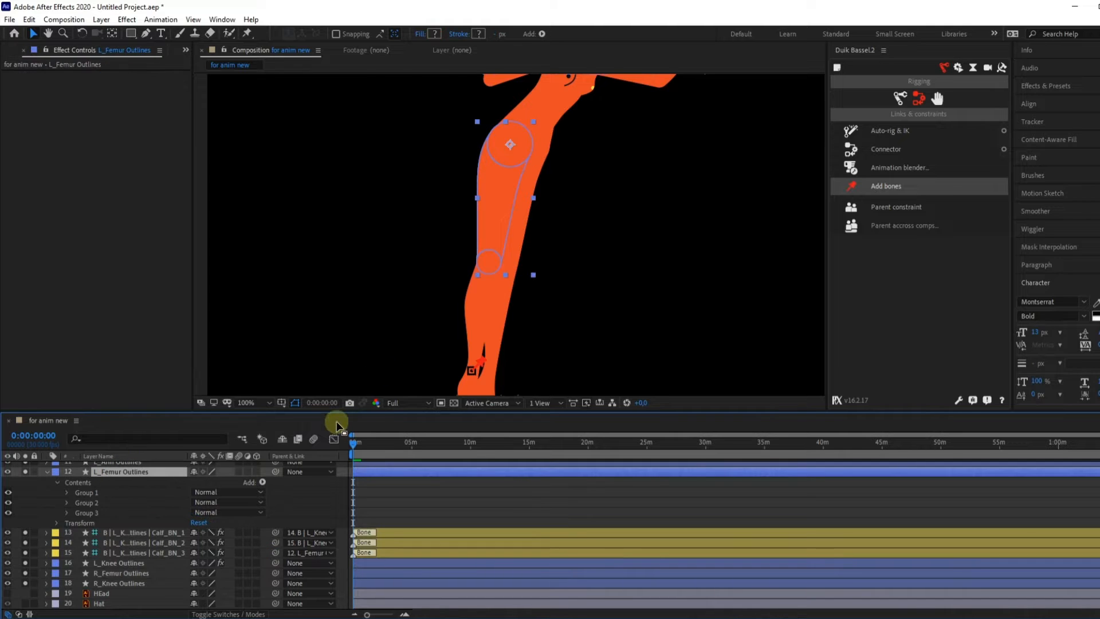
- Test the leg by rotating L_Femur Outlines to 77°, and try rotating the Calf_BN_2 bone before undoing that bone's rotation
key("r")
left_click_drag(182, 480, 249, 475)
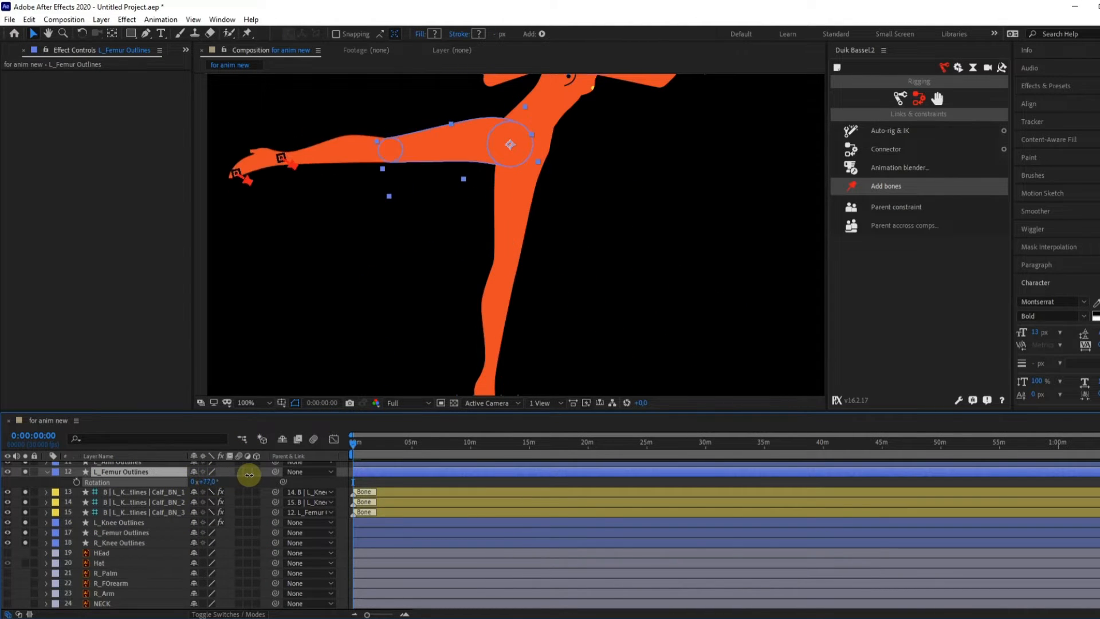
left_click(136, 507)
key("r")
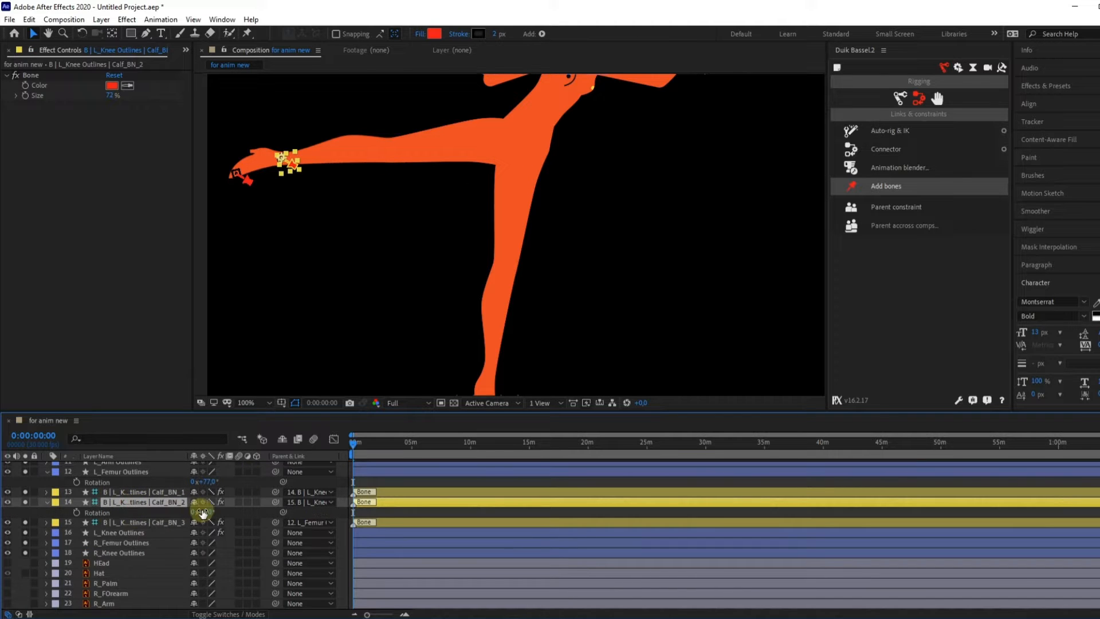
left_click_drag(216, 512, 143, 517)
key("ctrl+z")
- Test the knee bend by rotating the Calf_BN_3 bone to 37°, and undo the leg's test rotations
left_click(146, 522)
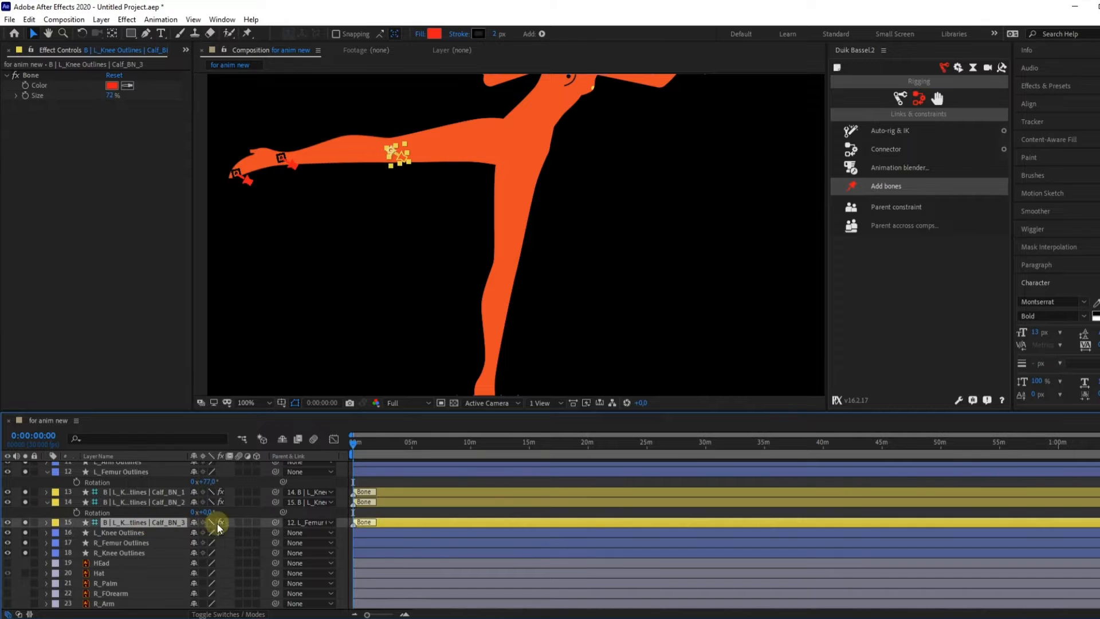
key("r")
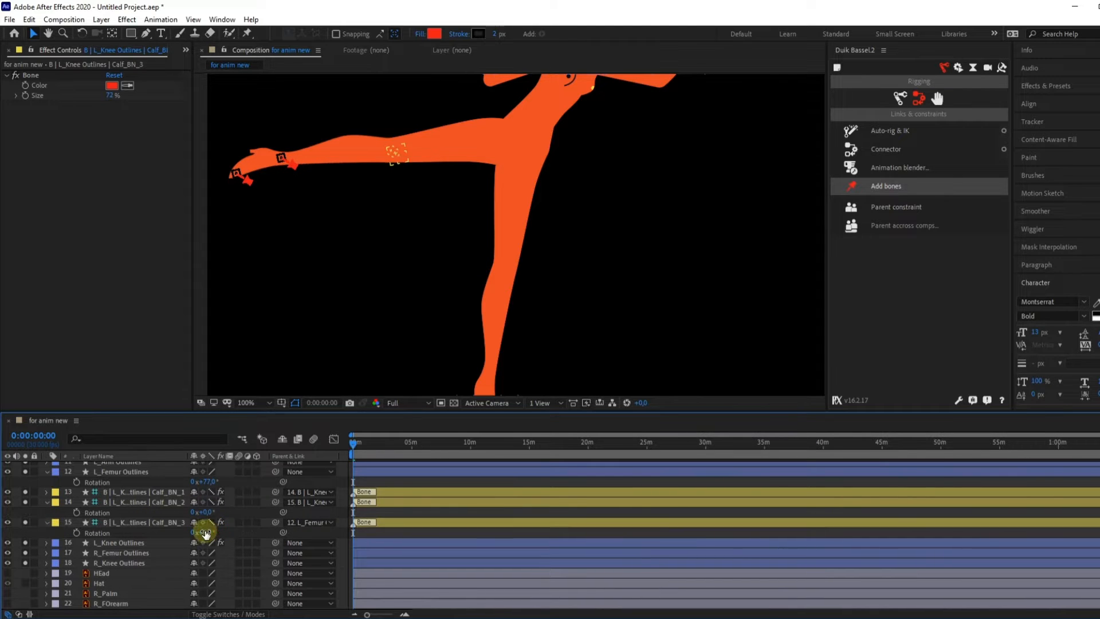
left_click_drag(206, 532, 256, 513)
left_click(608, 284)
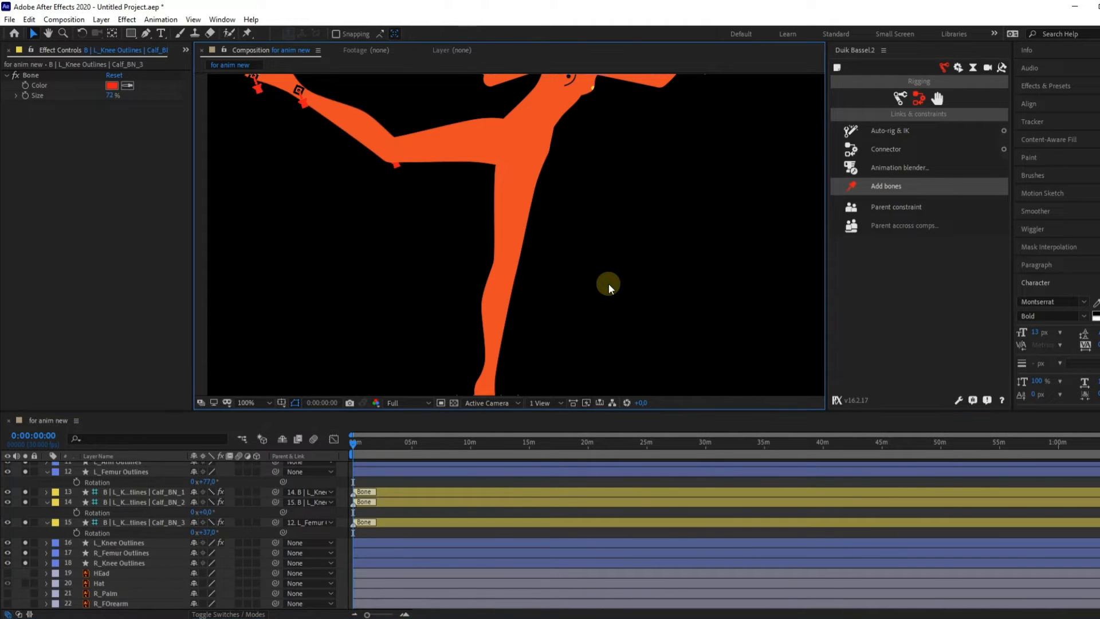
key("ctrl+z")
key("ctrl+z")
key("ctrl+z")
key("ctrl+z")
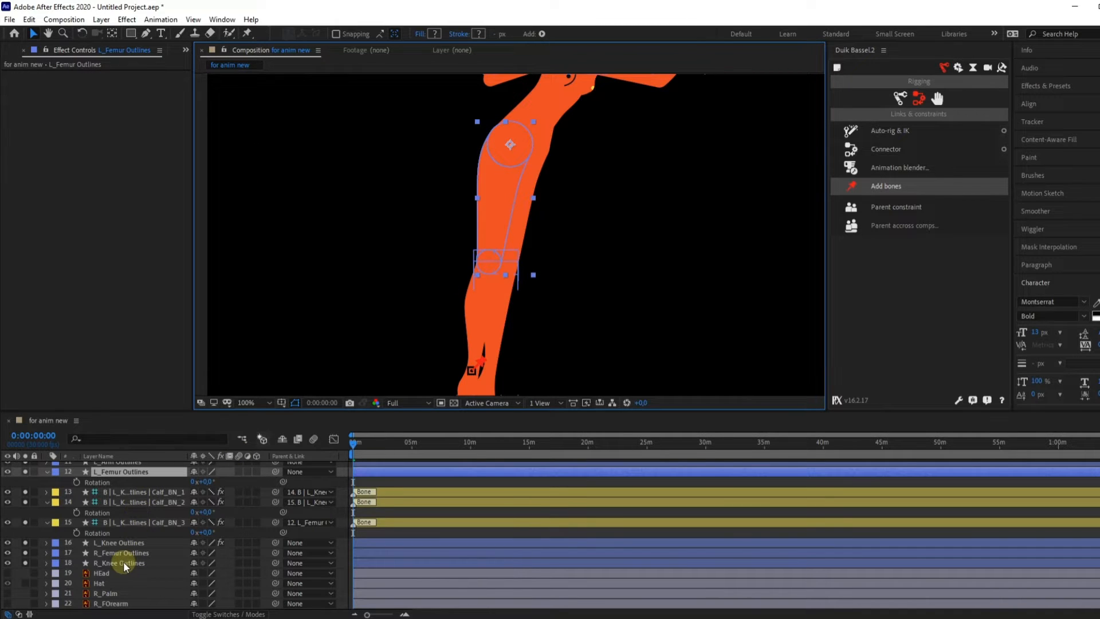
- Set the label colour of R_Femur Outlines and R_Knee Outlines to orange
scroll(122, 561, "down", 3)
left_click(122, 503)
left_click(115, 493, "ctrl")
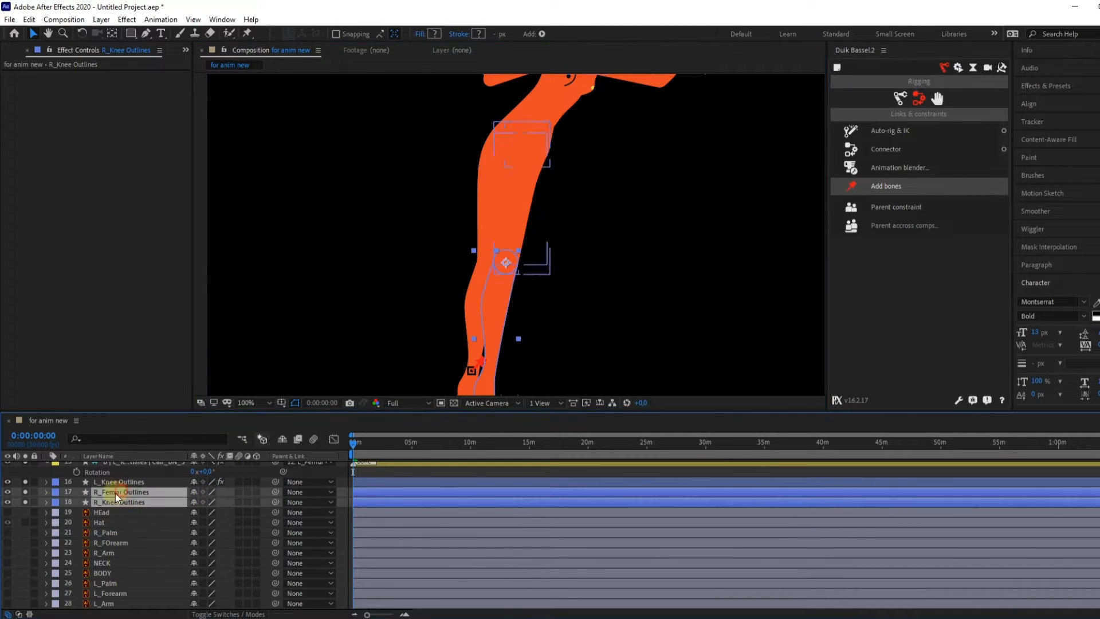
left_click(58, 494)
left_click(97, 305)
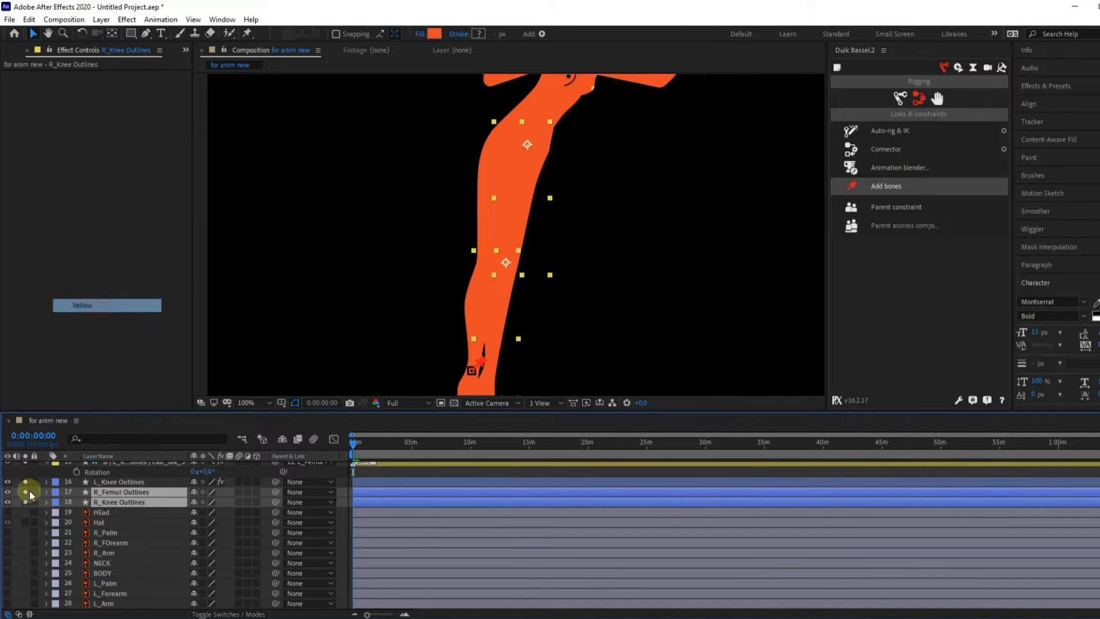
left_click(57, 494)
left_click(98, 424)
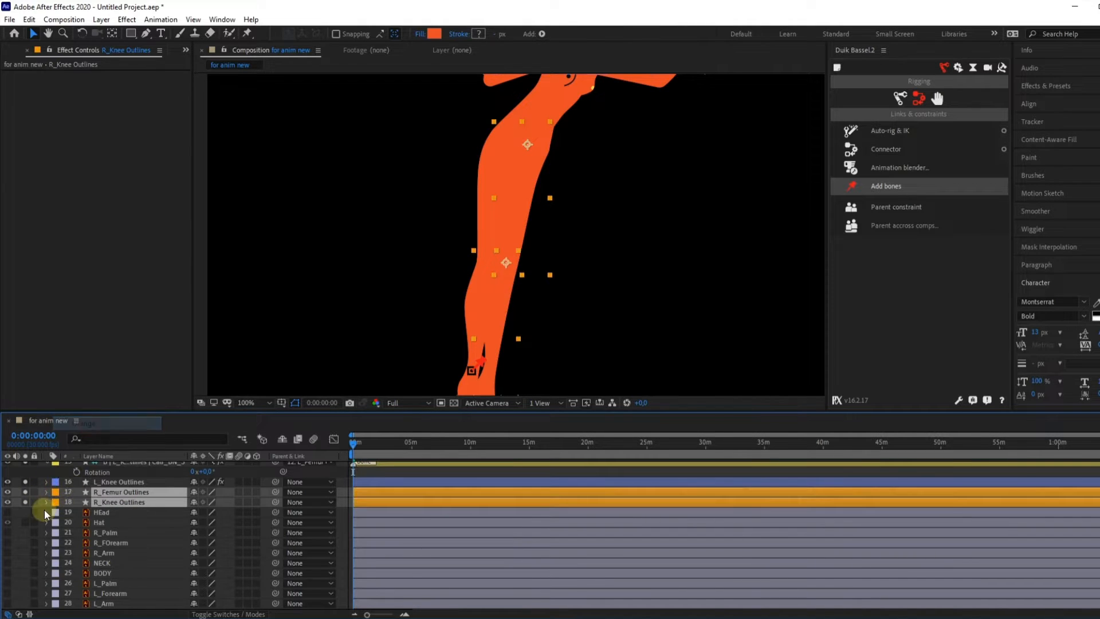
- Add a puppet pin to R_Knee Outlines exactly on its anchor point at the knee
left_click(130, 509)
left_click(129, 503)
left_click(247, 32)
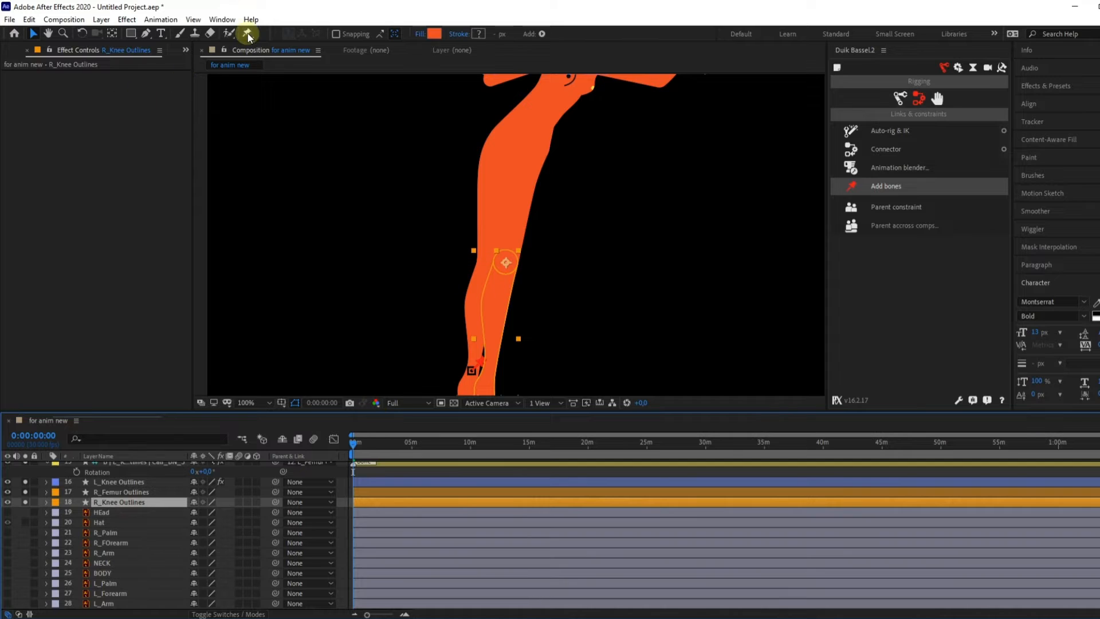
left_click(506, 262)
scroll(507, 279, "up", 2)
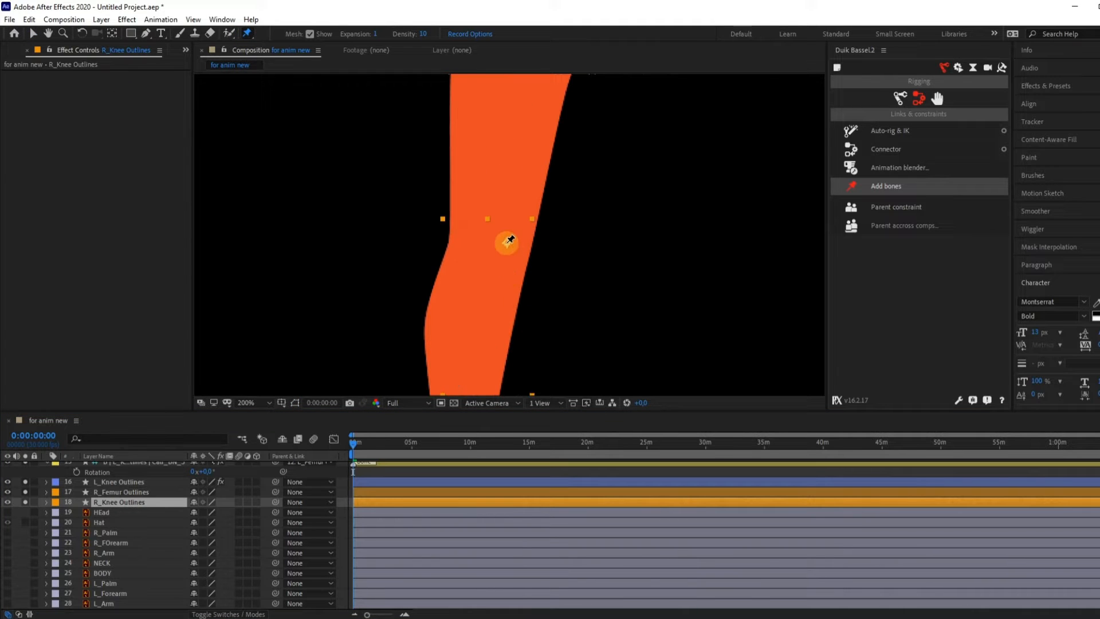
scroll(507, 243, "up", 3)
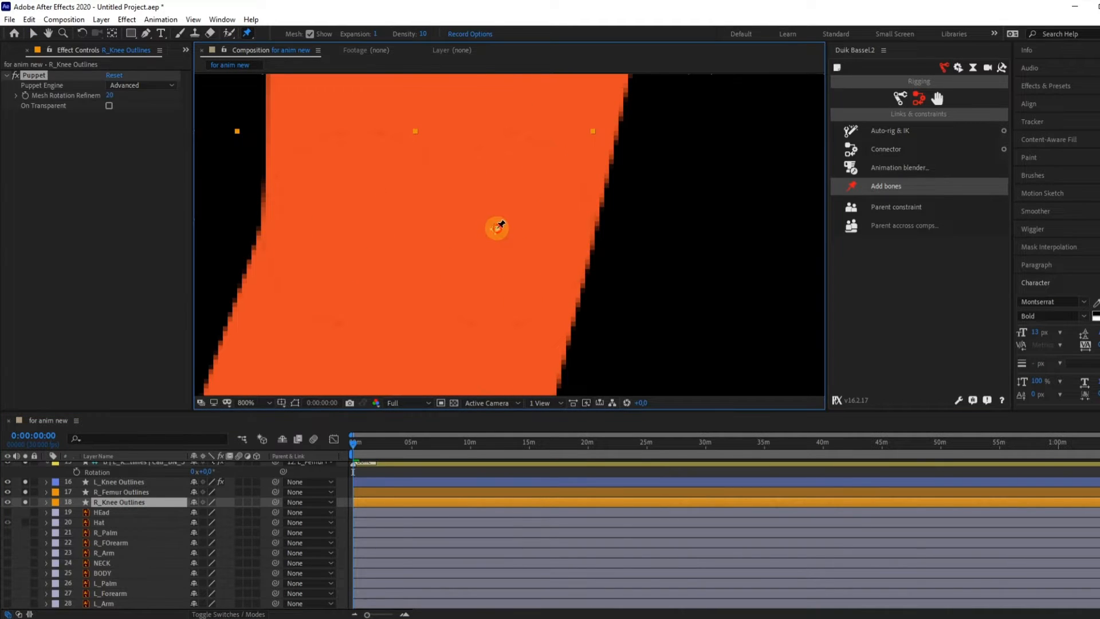
- Add two more puppet pins to R_Knee Outlines, one at the ankle and one near the tip of the foot
scroll(494, 238, "down", 3)
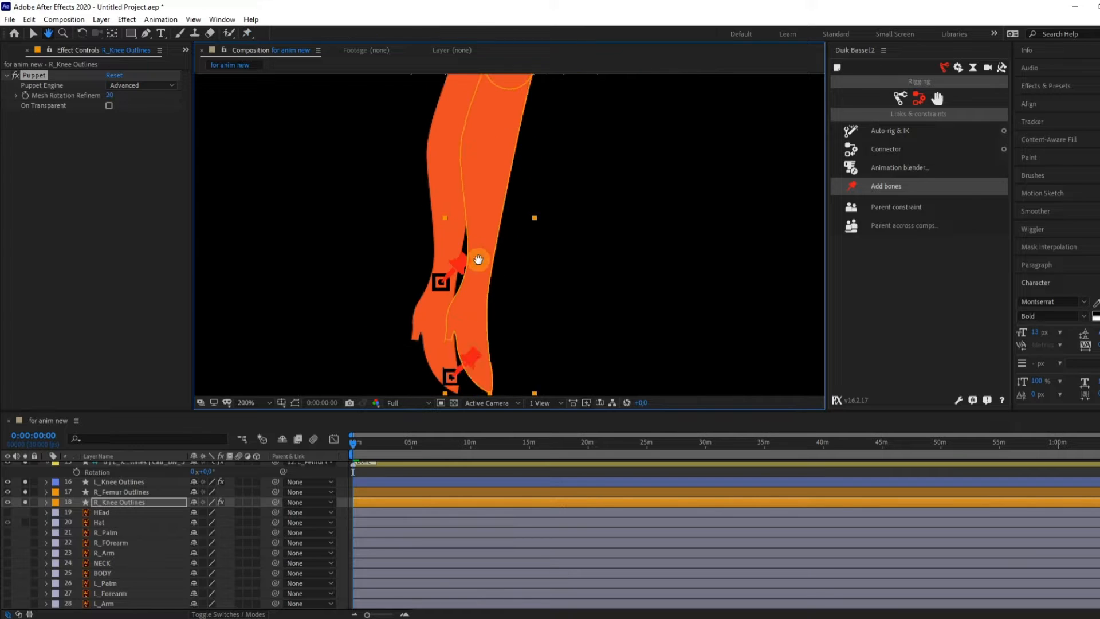
scroll(480, 295, "up", 1)
key("ctrl+p")
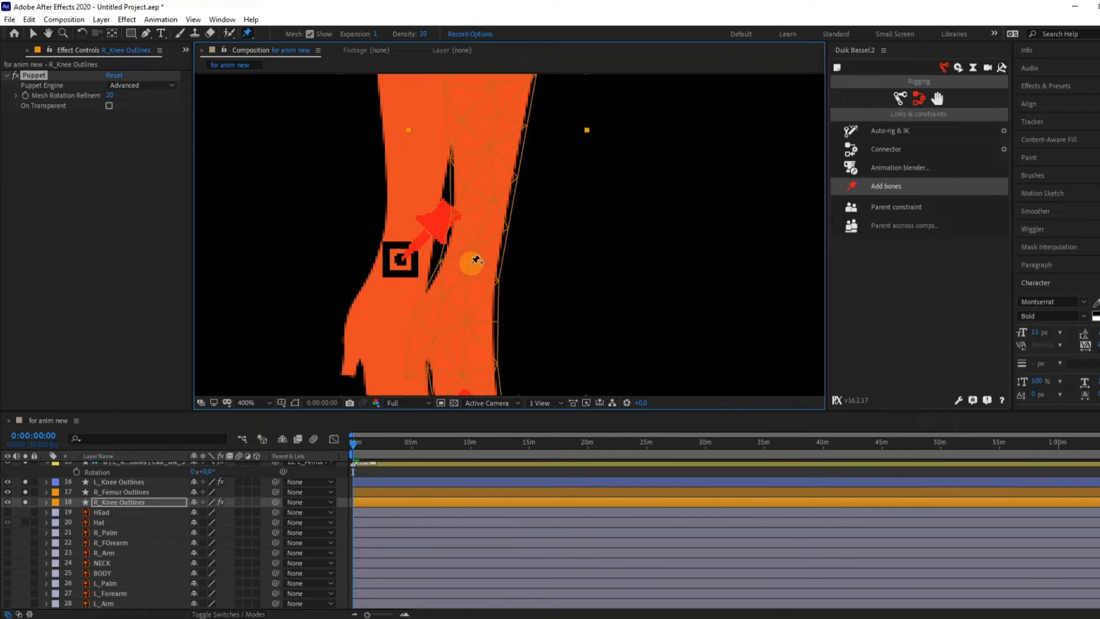
left_click_drag(513, 351, 496, 182)
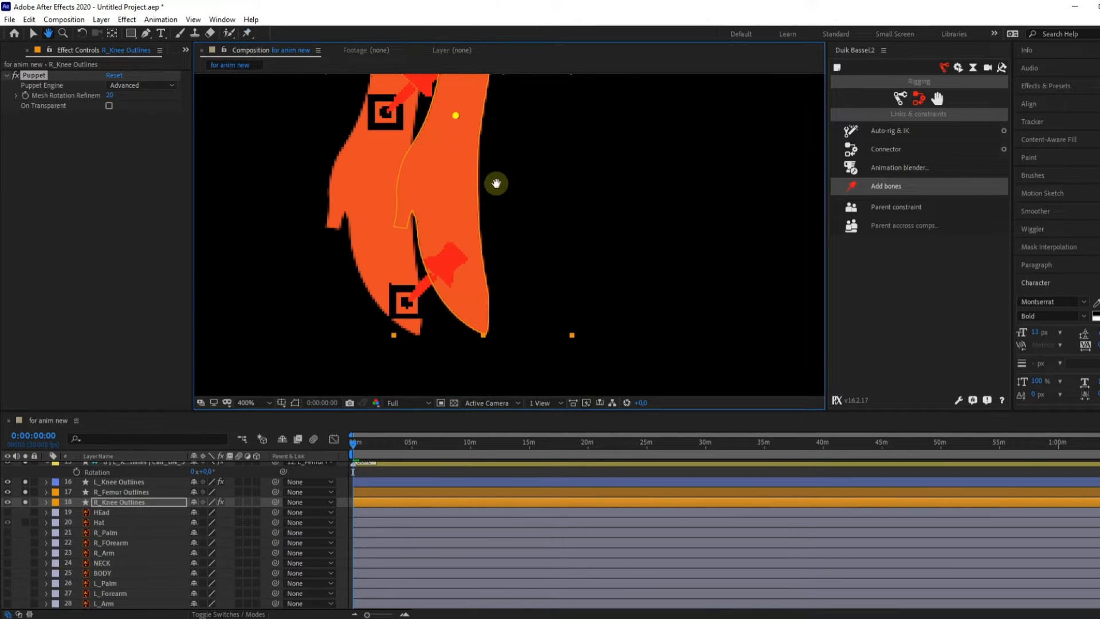
left_click(472, 298)
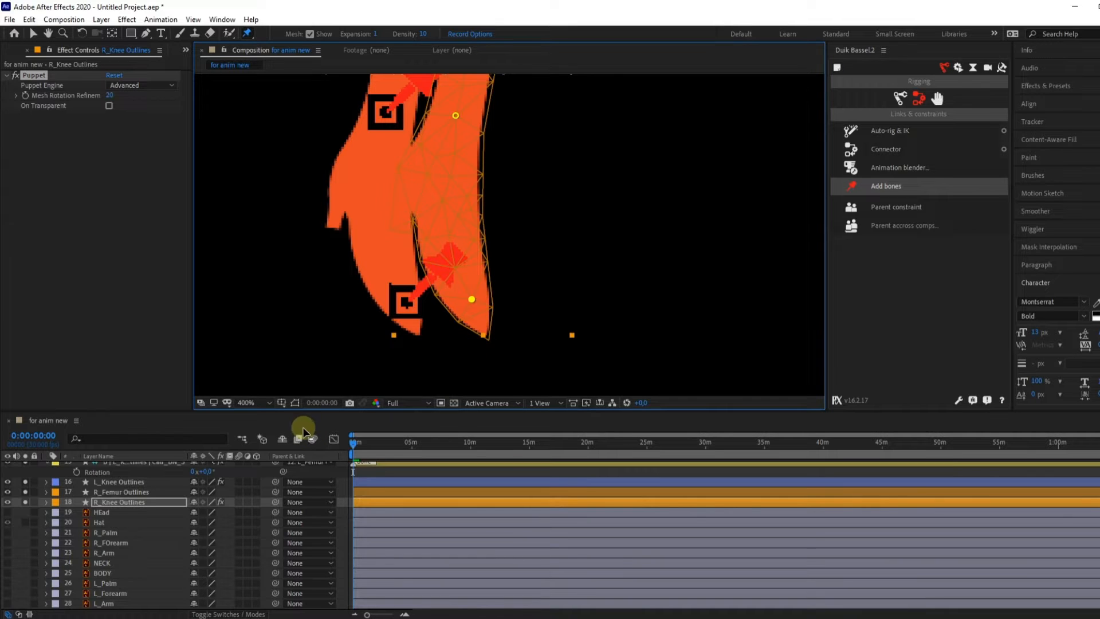
- Rename the three puppet pins of R_Knee Outlines with prefix R_Calf_ and name BN_, numbered from 1
key("u")
left_click(131, 583, "shift")
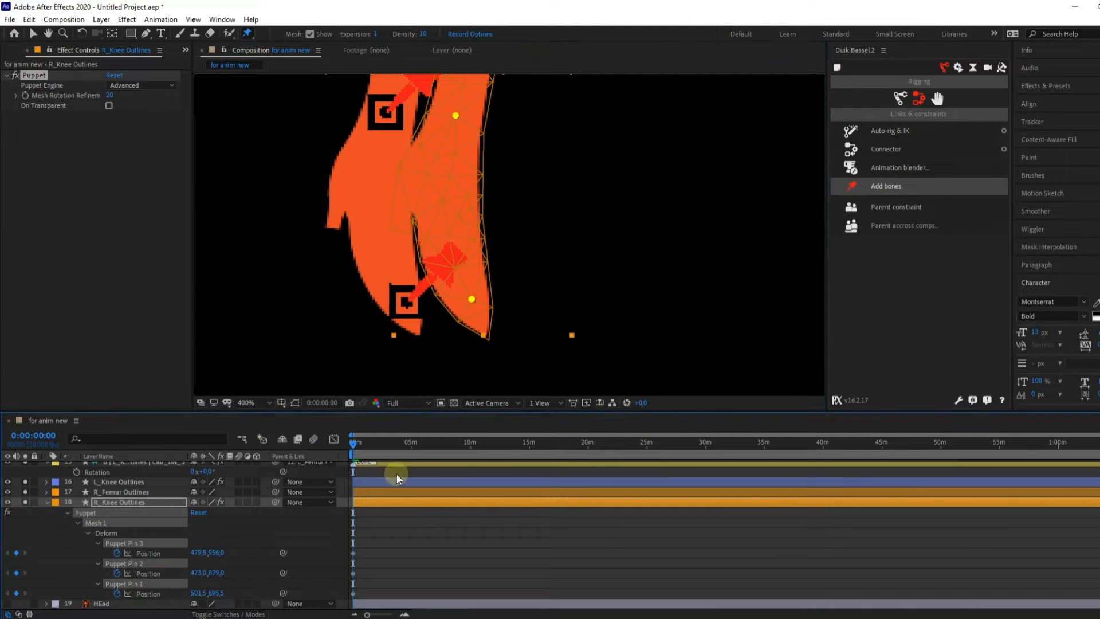
left_click(999, 67)
left_click(881, 91)
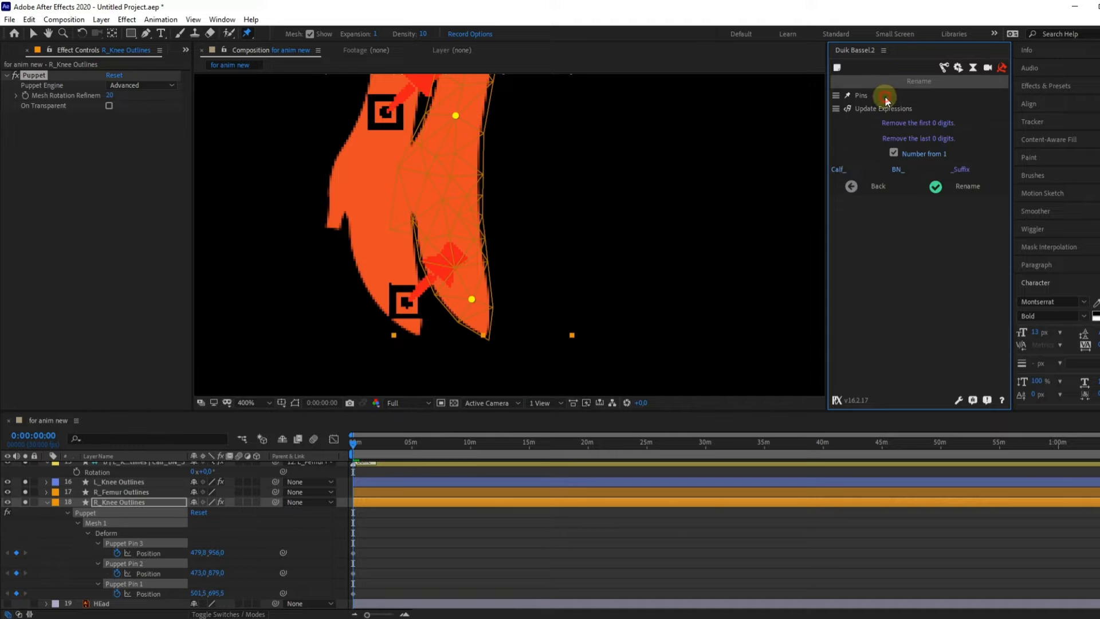
left_click(898, 170)
left_click(846, 167)
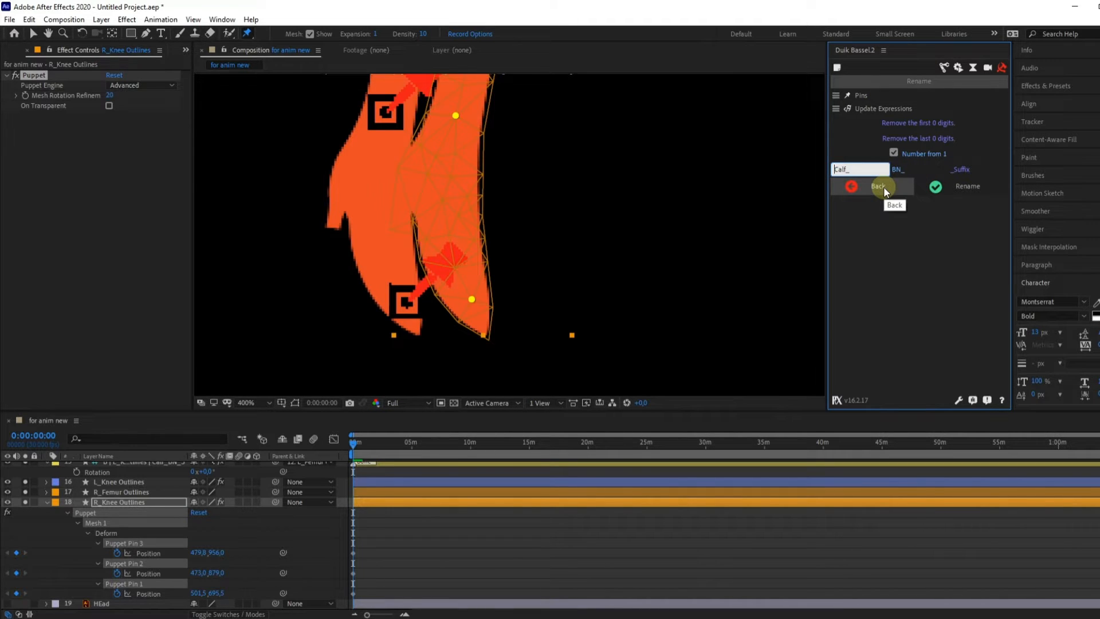
type("R_")
left_click(954, 191)
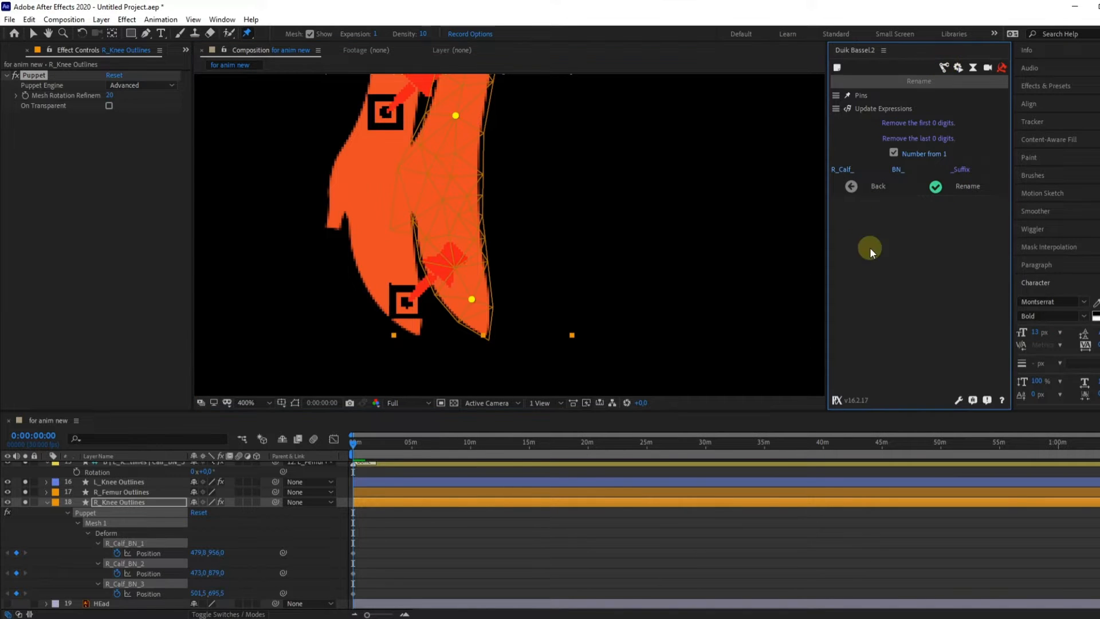
- Create Duik bones from the R_Calf pins and chain them, parenting R_Calf_BN_1 to R_Calf_BN_2 and R_Calf_BN_2 to R_Calf_BN_3
left_click(944, 68)
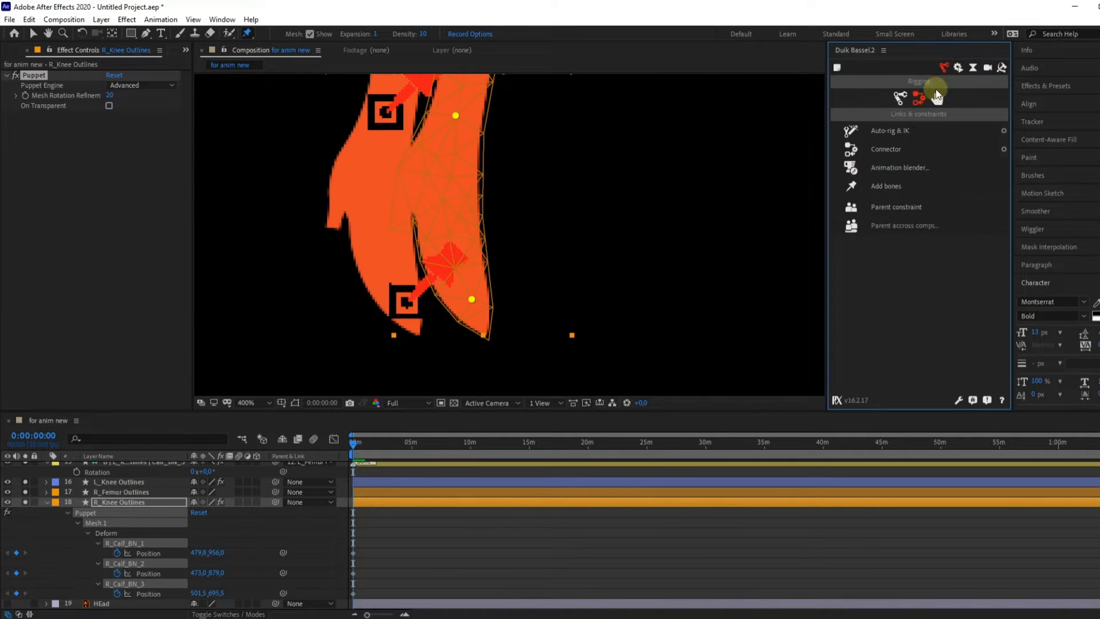
left_click(876, 185)
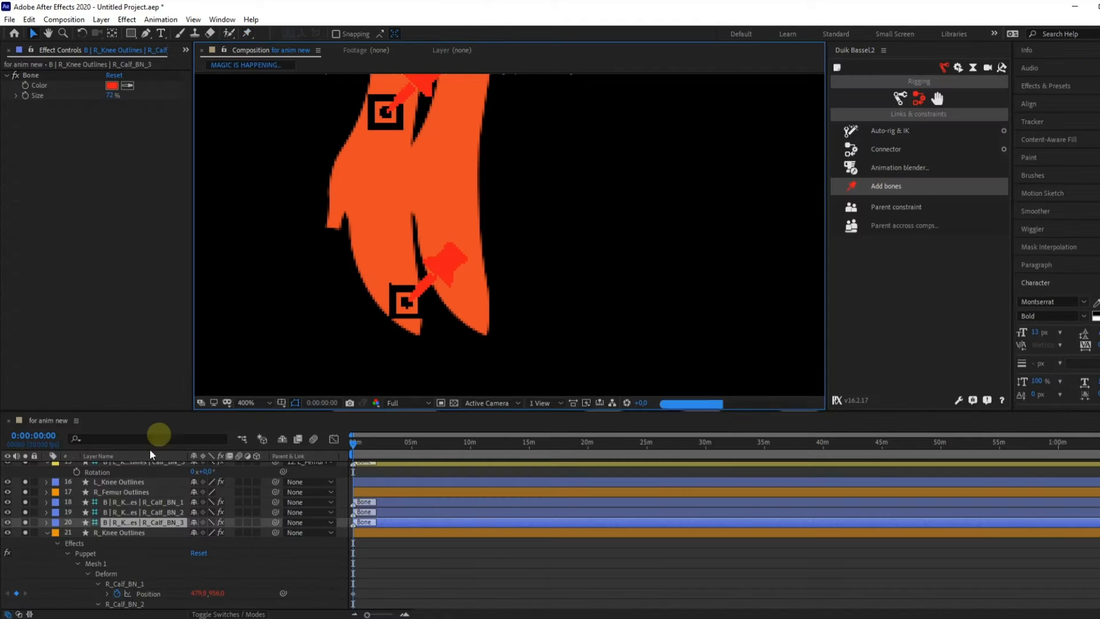
left_click(139, 502)
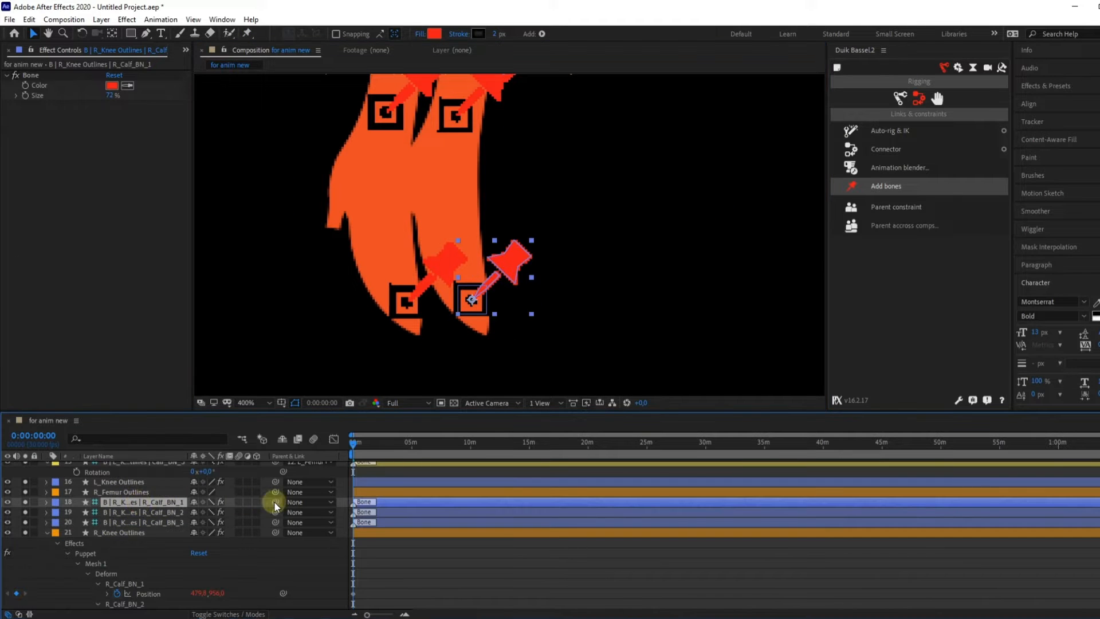
left_click_drag(175, 499, 166, 510)
left_click_drag(275, 512, 144, 522)
left_click(143, 522)
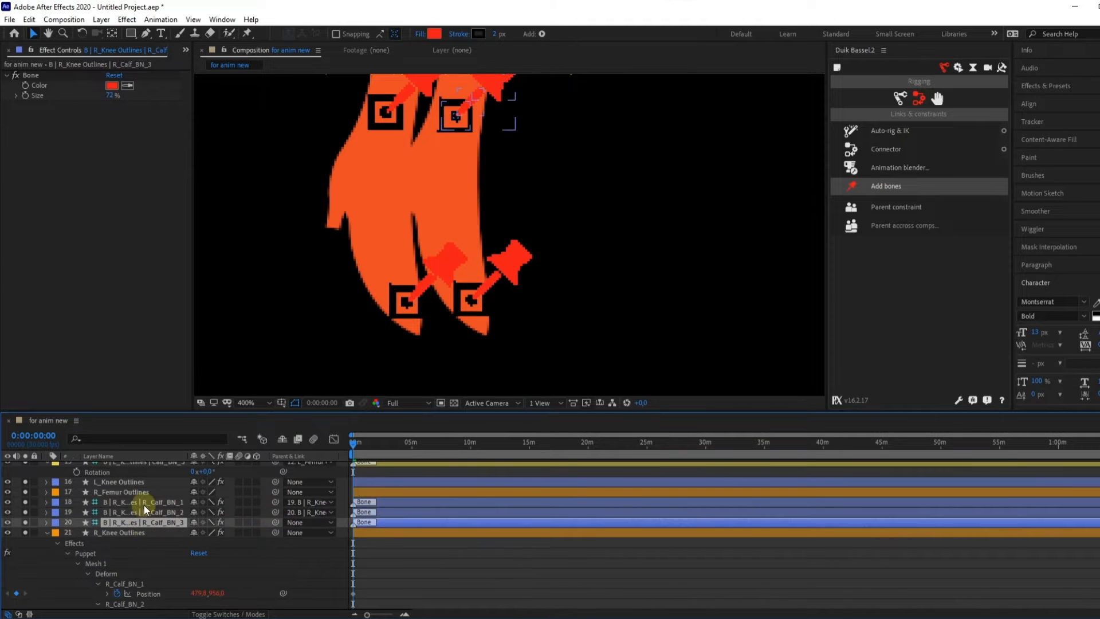
- Collapse the R_Knee Outlines properties and parent the R_Calf_BN_3 bone to R_Femur Outlines
scroll(471, 240, "down", 2)
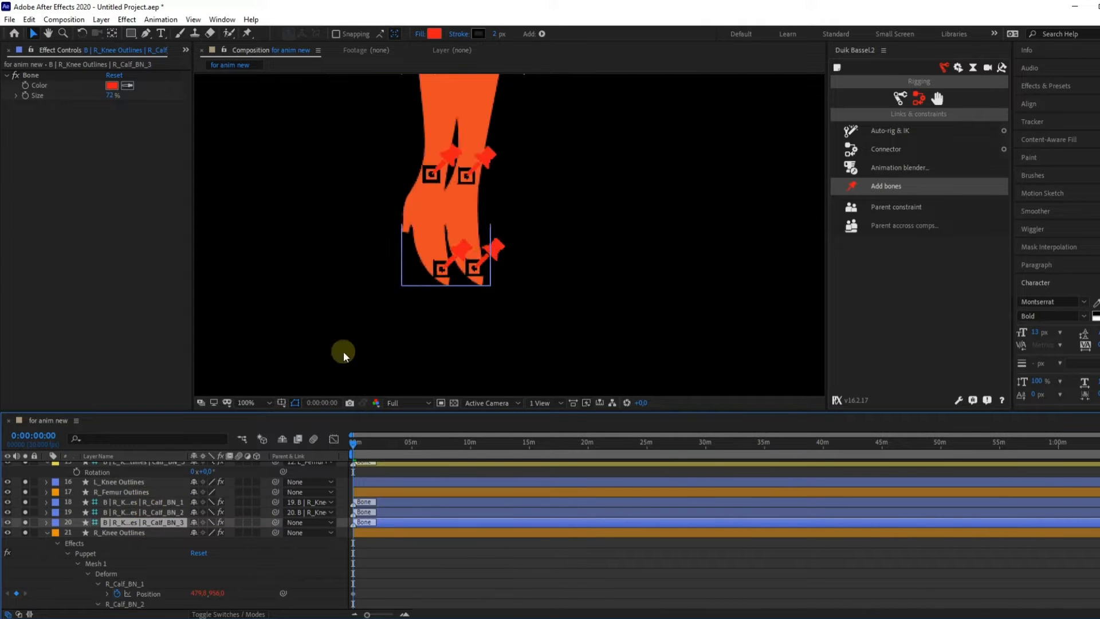
left_click(47, 533)
key("h")
left_click_drag(510, 218, 483, 331)
key("v")
left_click_drag(275, 522, 115, 493)
- Test the right leg by rotating R_Femur Outlines to -43°, and undo the rotation
left_click(115, 493)
scroll(552, 273, "down", 2)
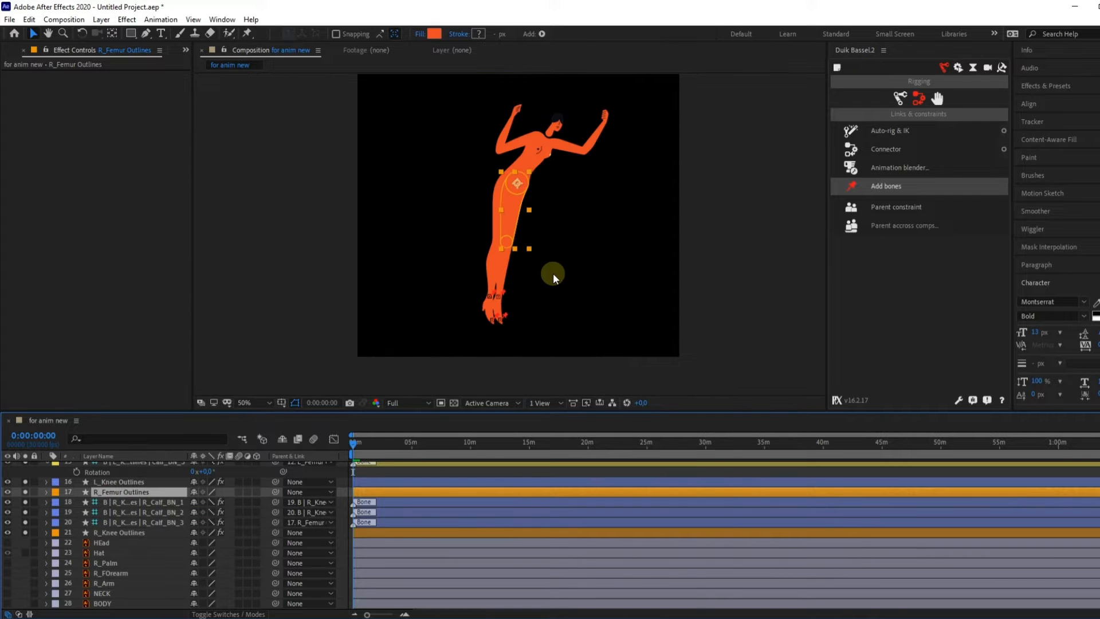
key("r")
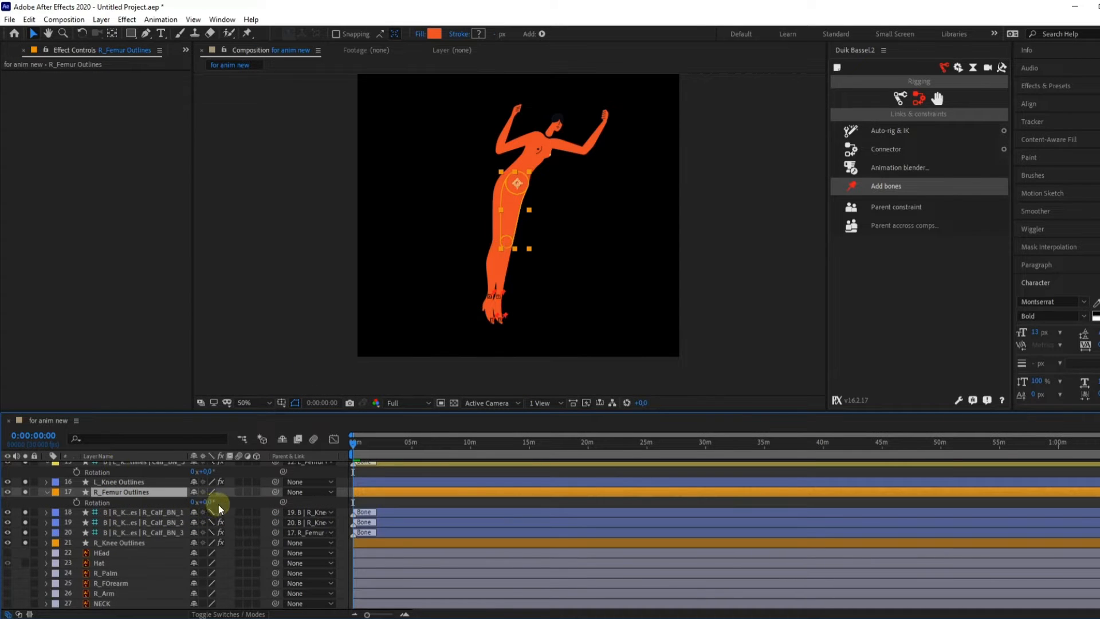
left_click_drag(206, 503, 175, 502)
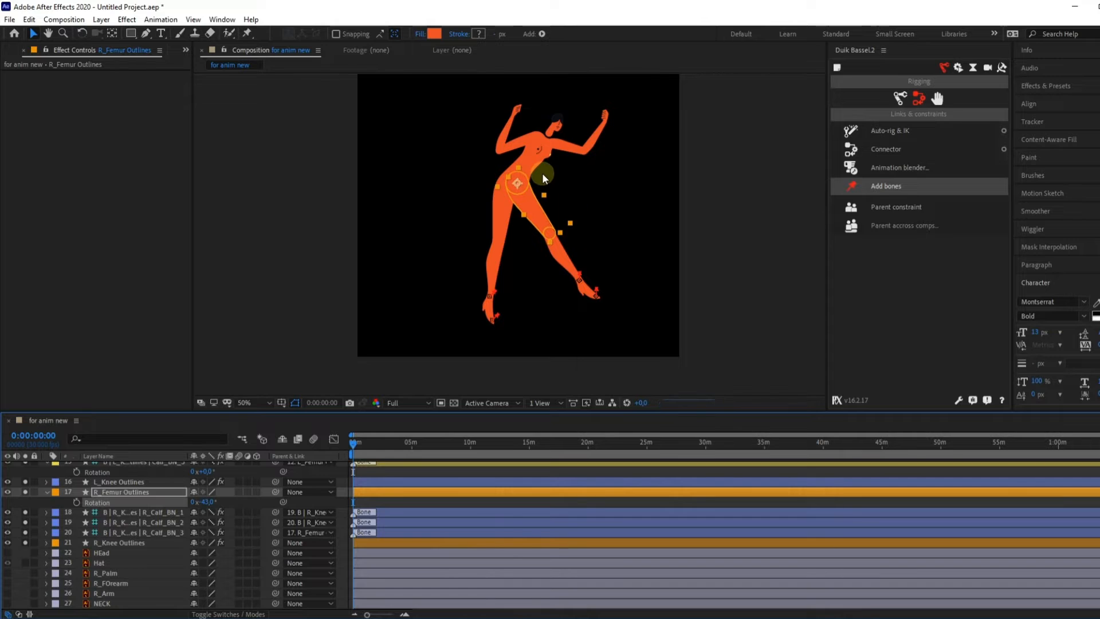
scroll(542, 173, "up", 2)
left_click_drag(627, 238, 626, 147)
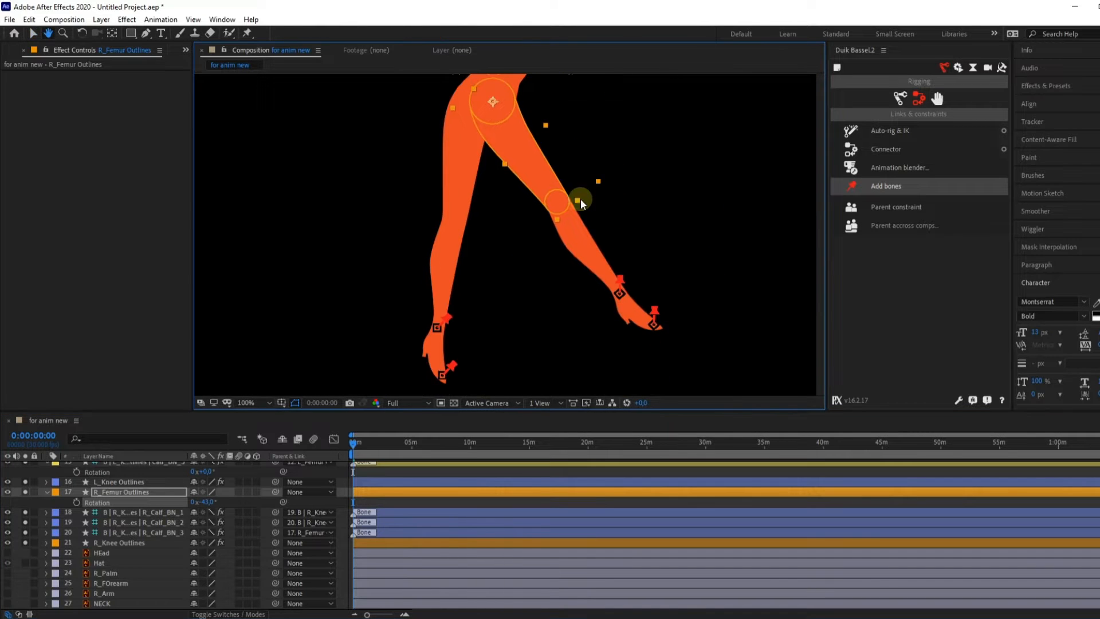
key("ctrl+z")
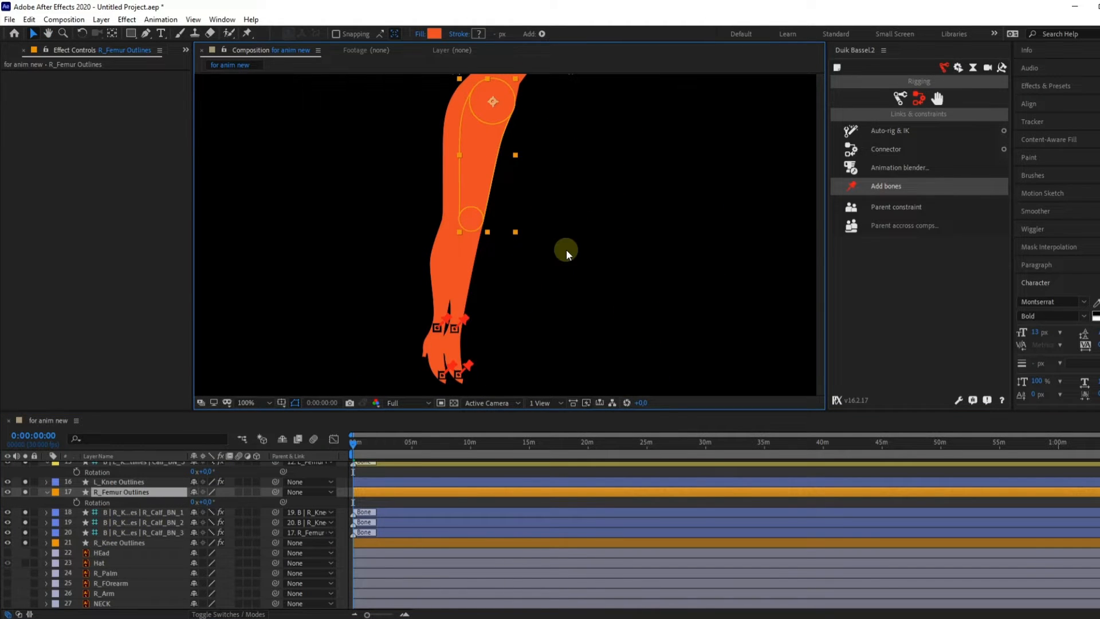
scroll(564, 248, "down", 2)
left_click_drag(596, 176, 536, 185)
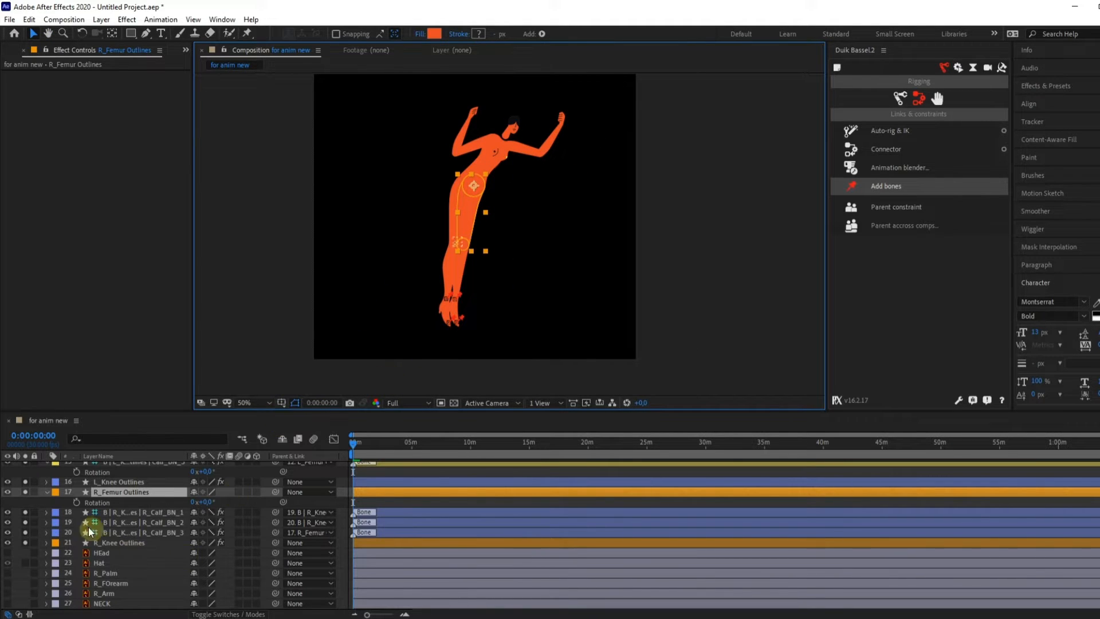
- Try to apply Auto-rig & IK to R_Femur Outlines, R_Knee Outlines and the R_Calf_BN_2 bone
left_click(127, 512)
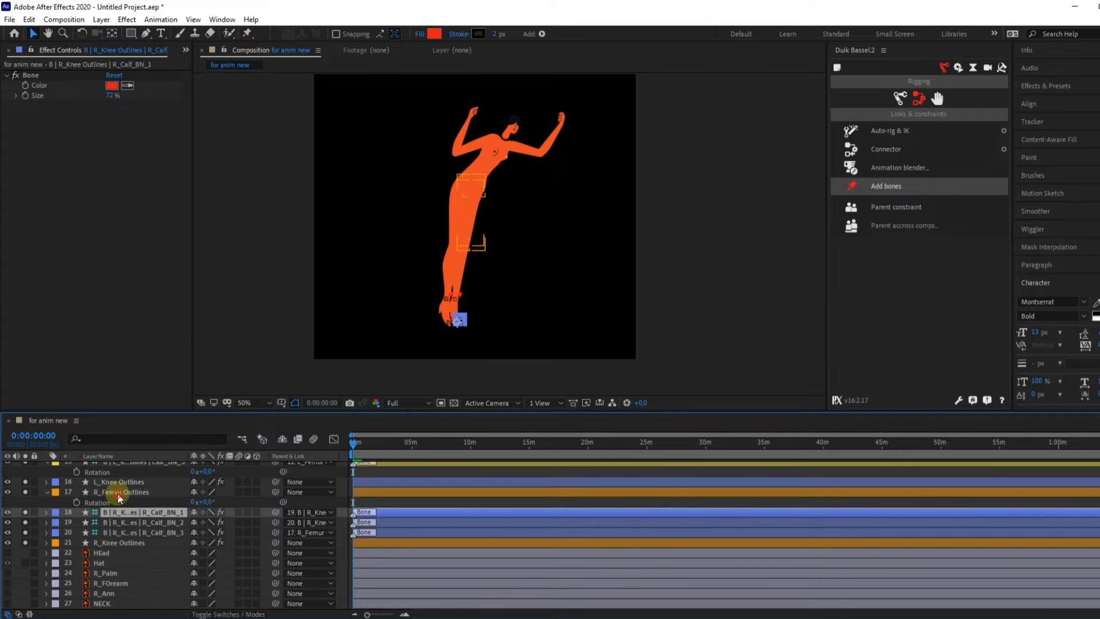
left_click(136, 494)
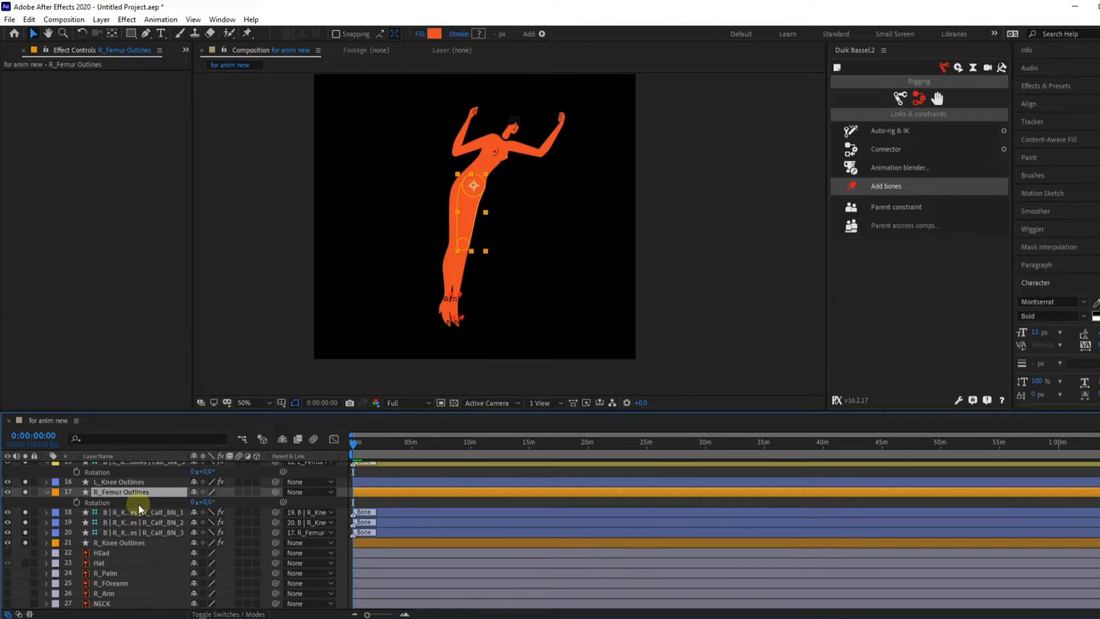
left_click(115, 542, "ctrl")
left_click(118, 532, "ctrl")
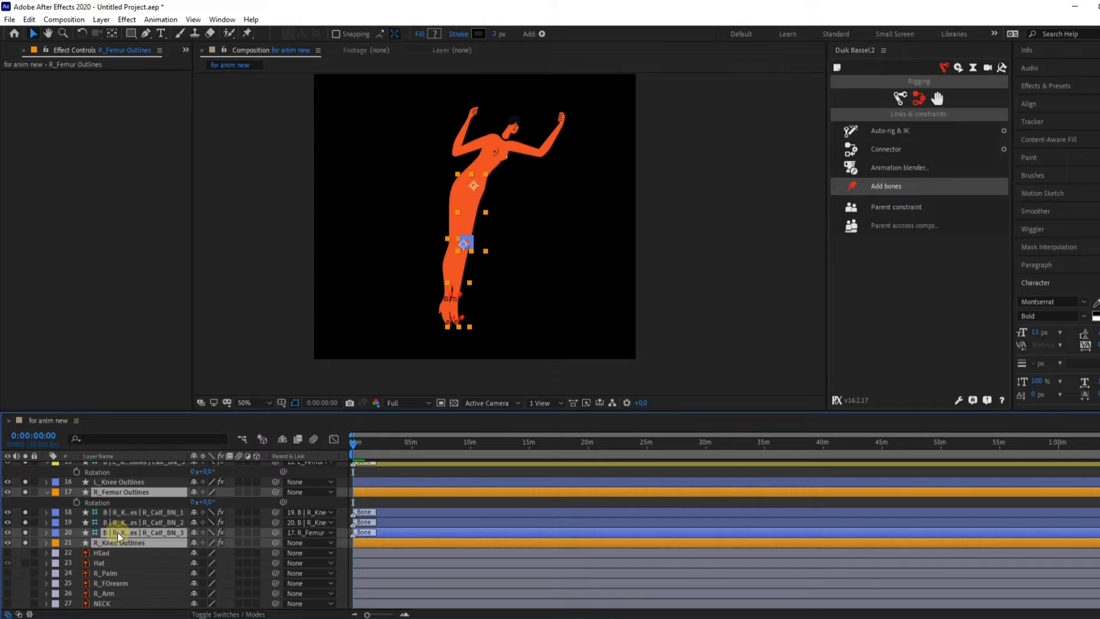
left_click(118, 532, "ctrl")
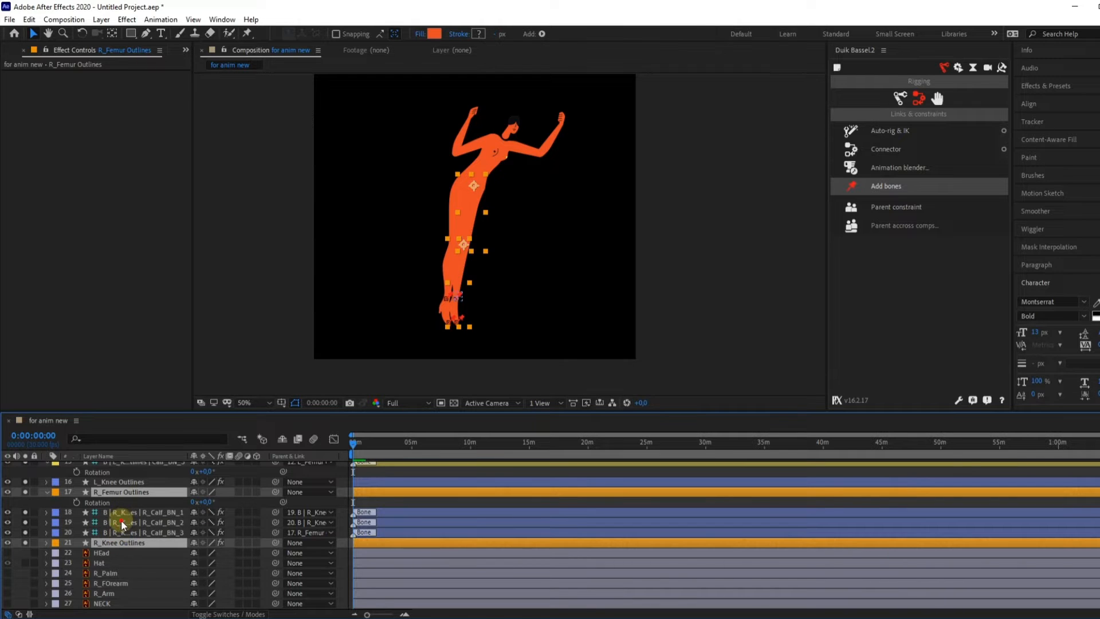
left_click(121, 523, "ctrl")
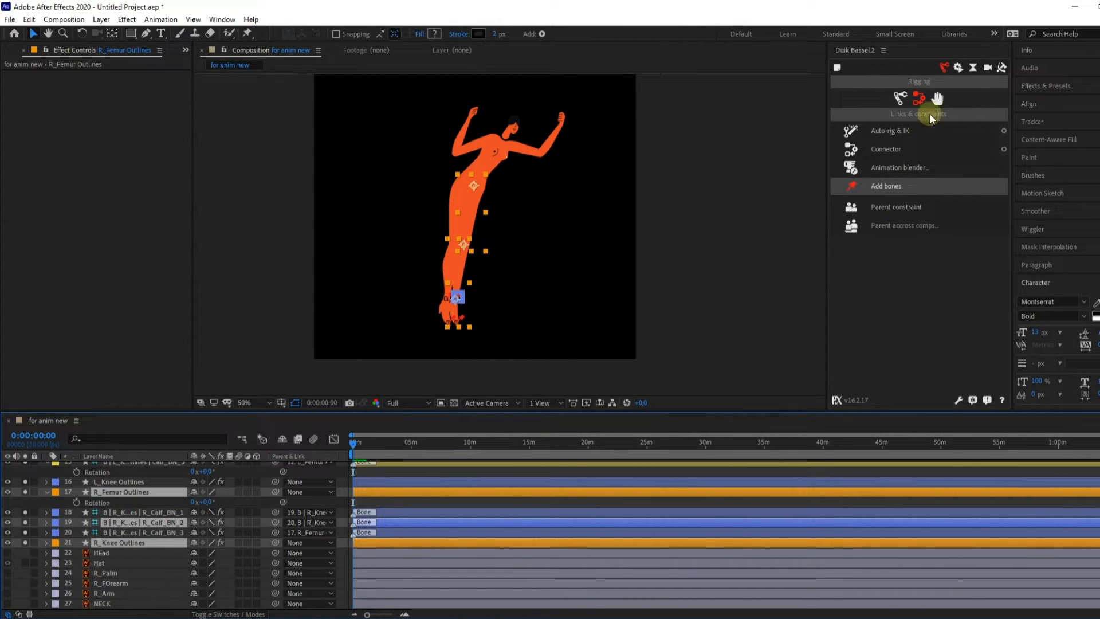
left_click(887, 133)
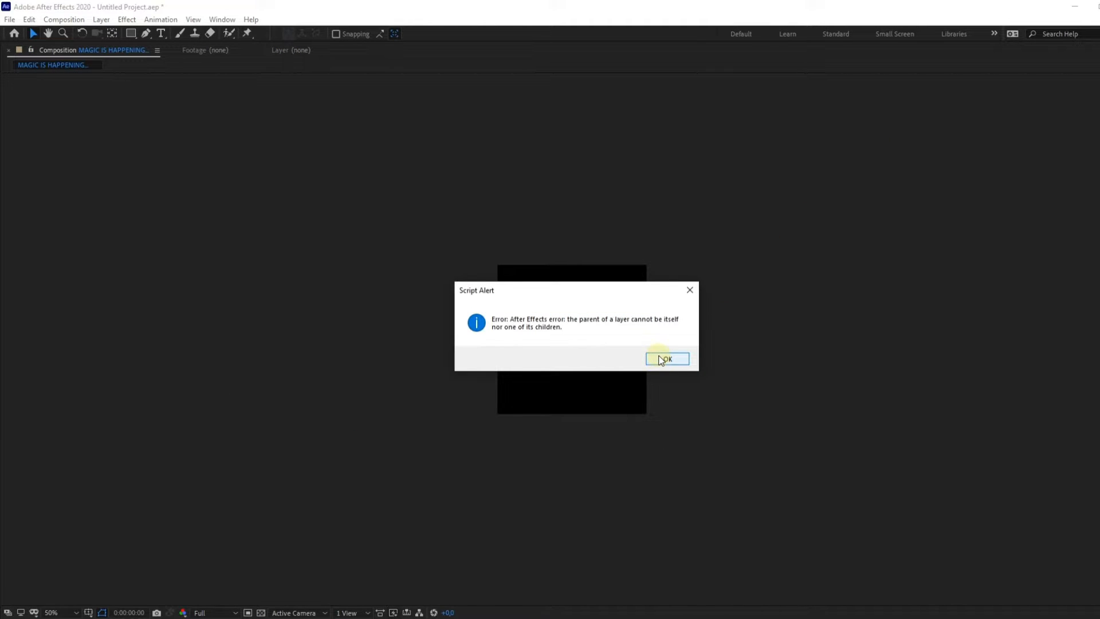
left_click(665, 359)
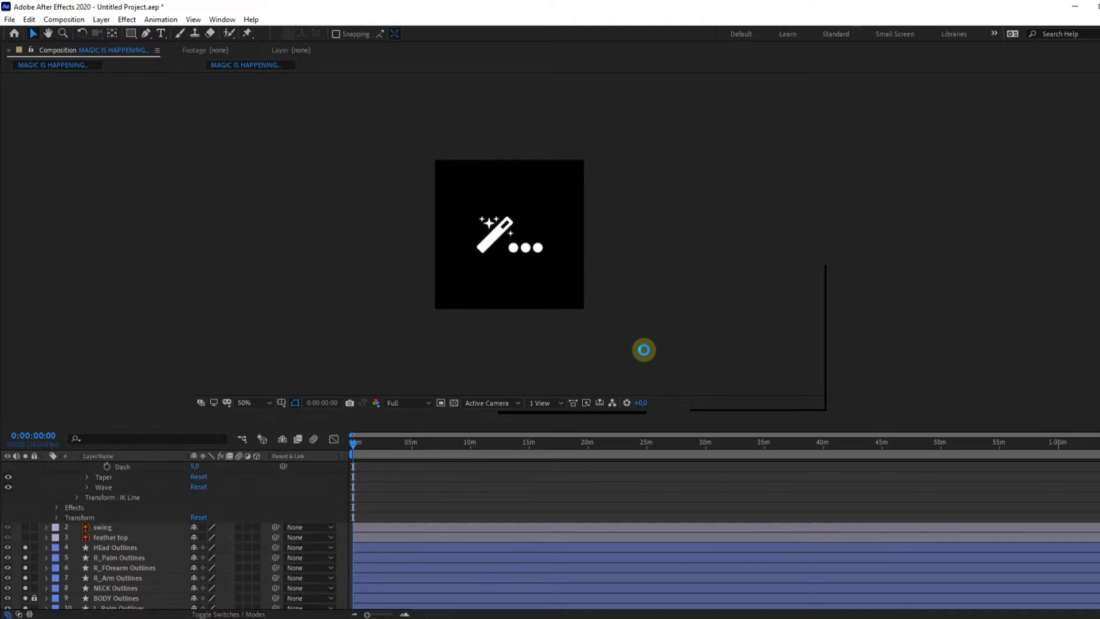
left_click(473, 324)
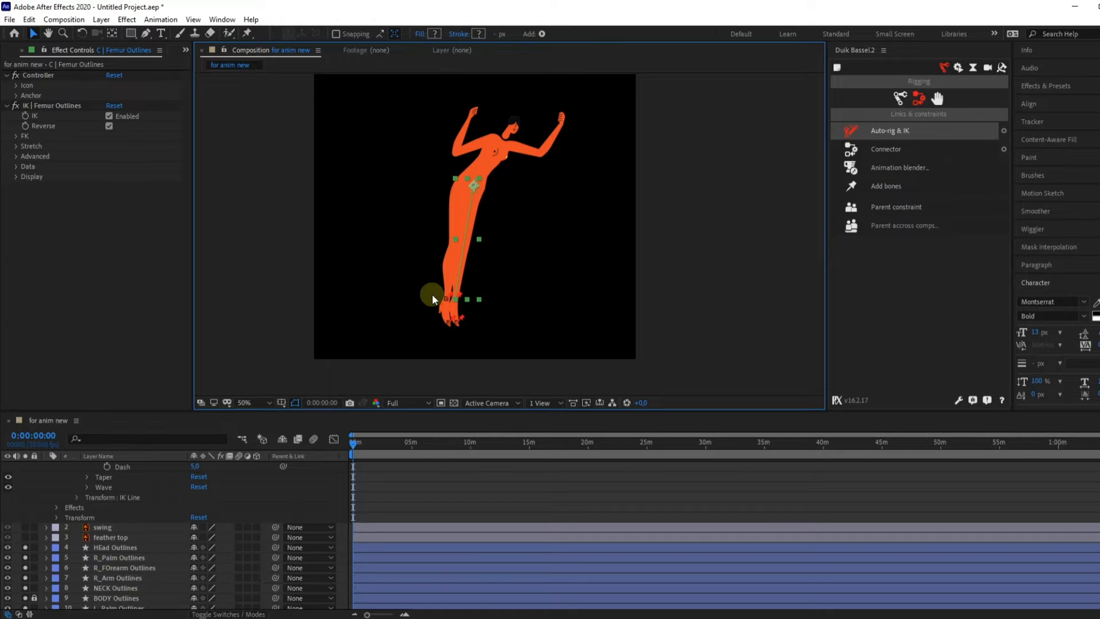
left_click(423, 252)
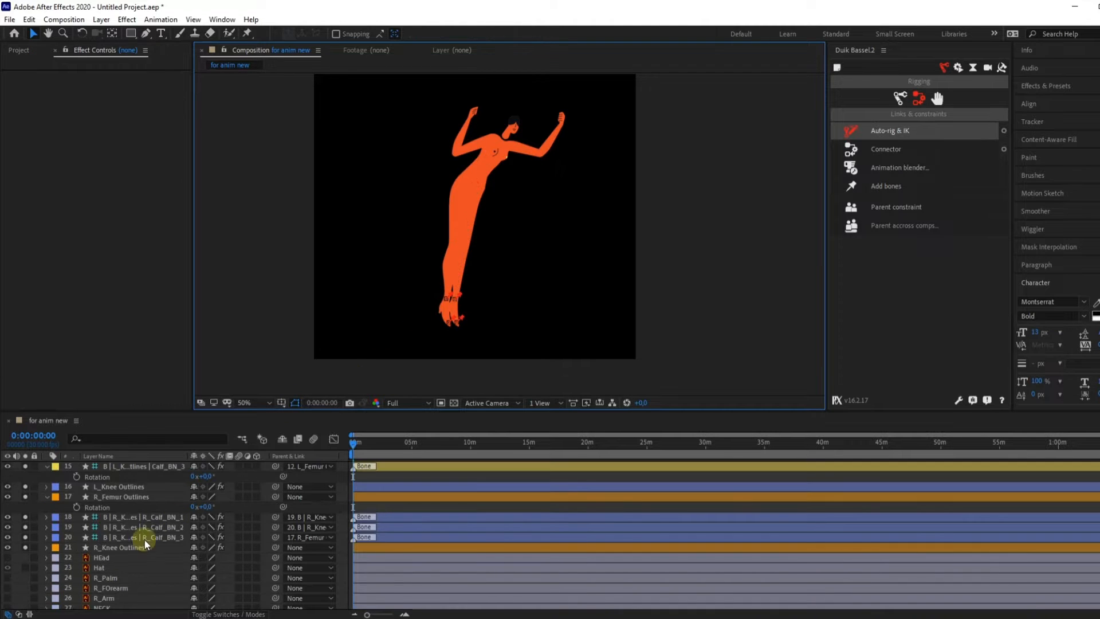
- Collapse the rotation properties shown under R_Femur Outlines and the left leg's Calf_BN_3 bone
left_click(106, 548)
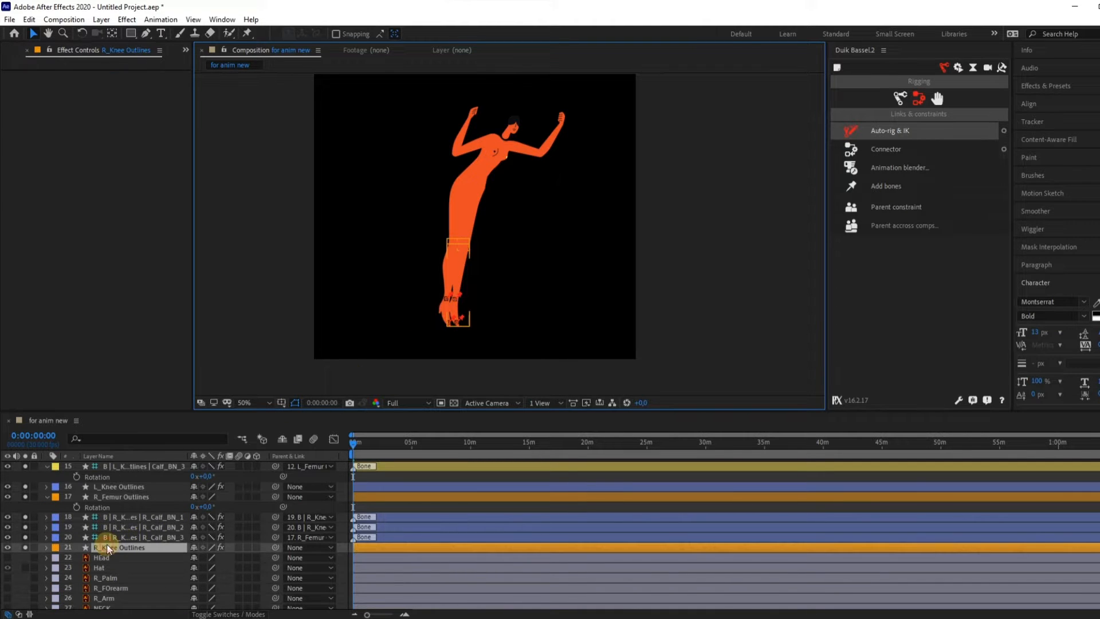
left_click(48, 497)
left_click(48, 467)
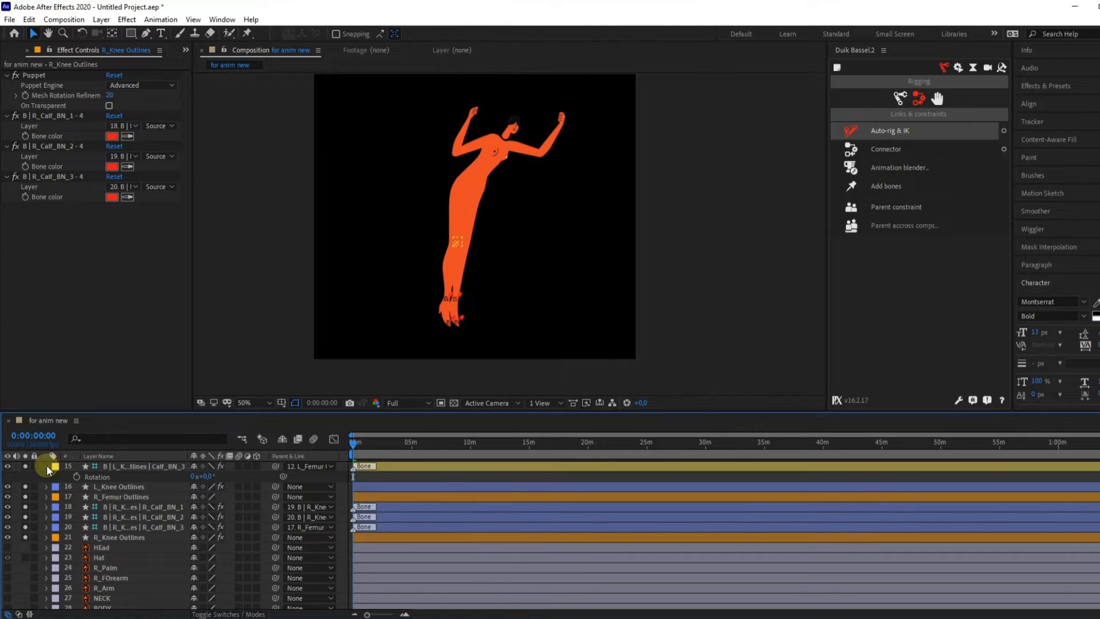
left_click(47, 466)
- Apply Auto-rig & IK to R_Femur Outlines together with the R_Calf_BN_2 and R_Calf_BN_3 bones
left_click(108, 528)
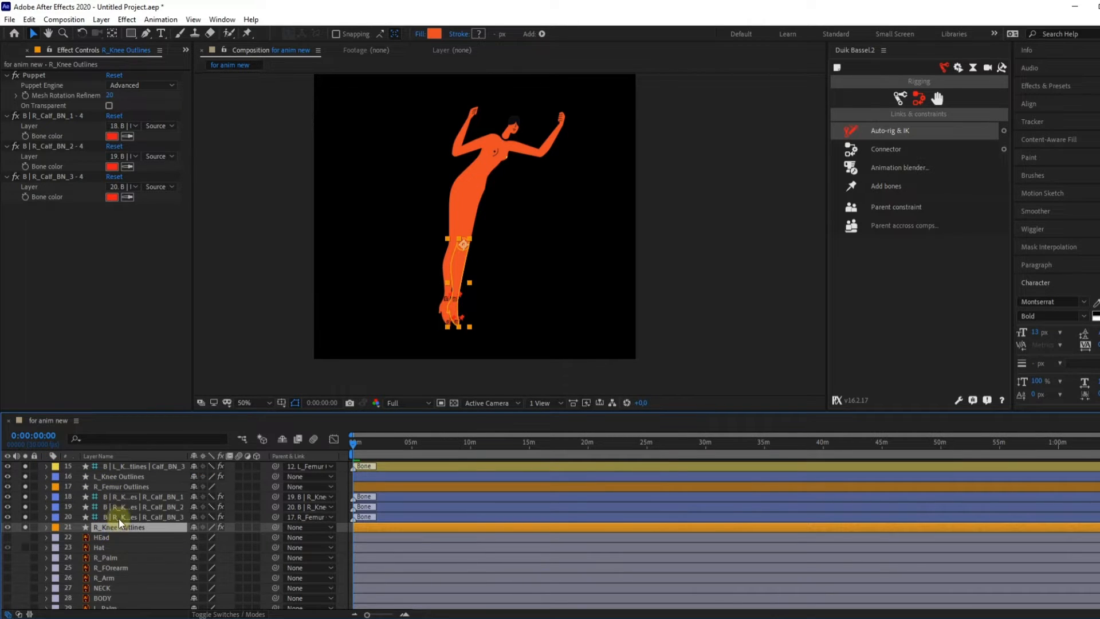
left_click(121, 516)
left_click(124, 507)
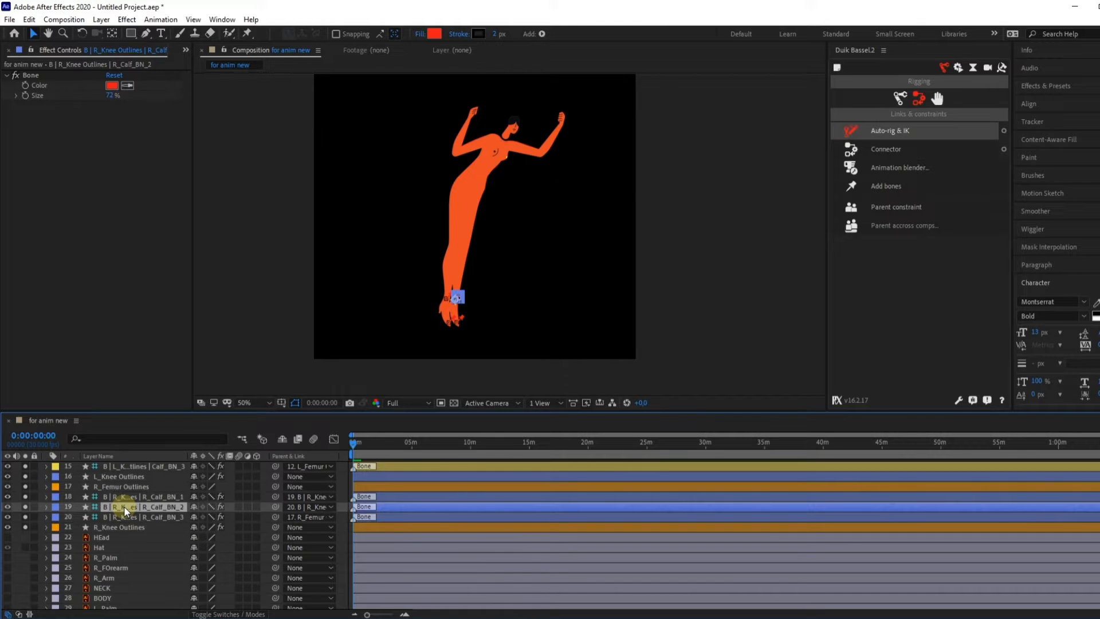
scroll(127, 520, "up", 1)
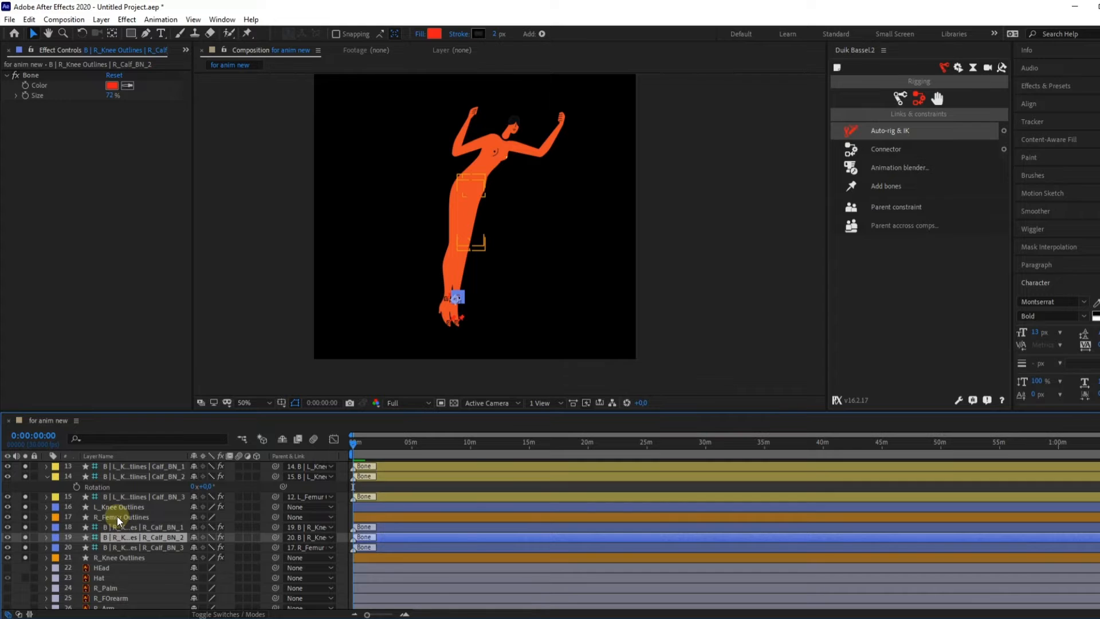
left_click(116, 517, "ctrl")
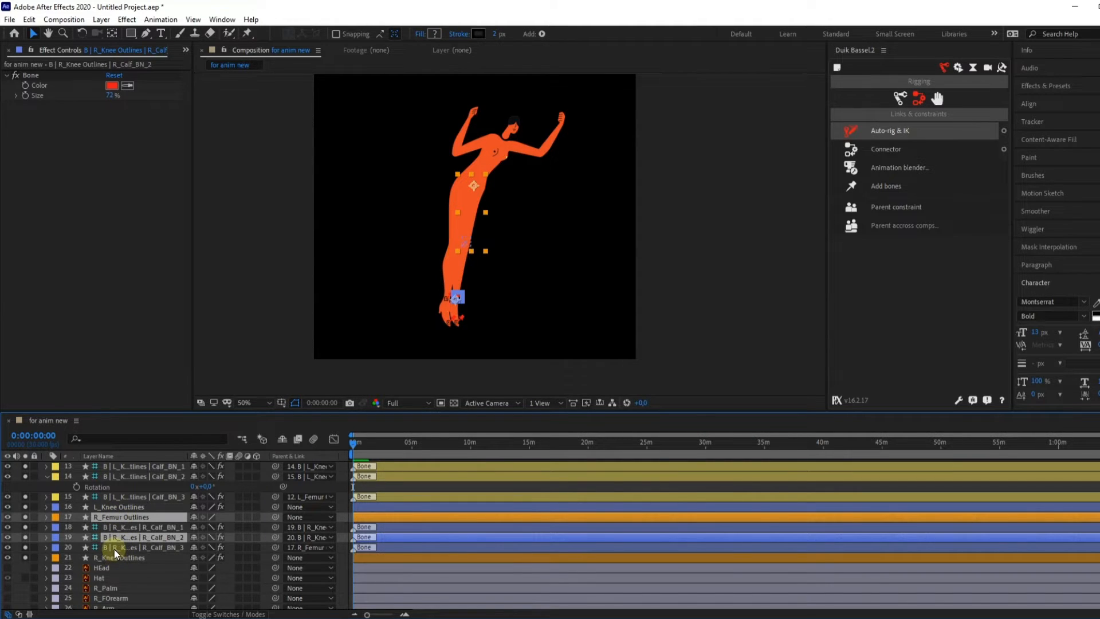
left_click(115, 546, "ctrl")
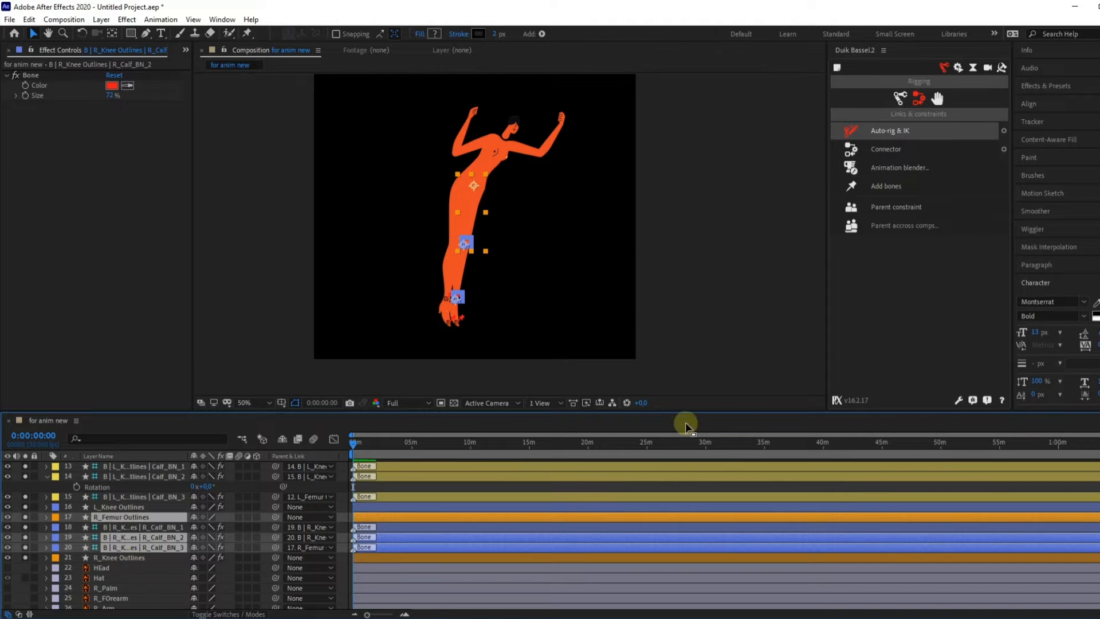
left_click(902, 132)
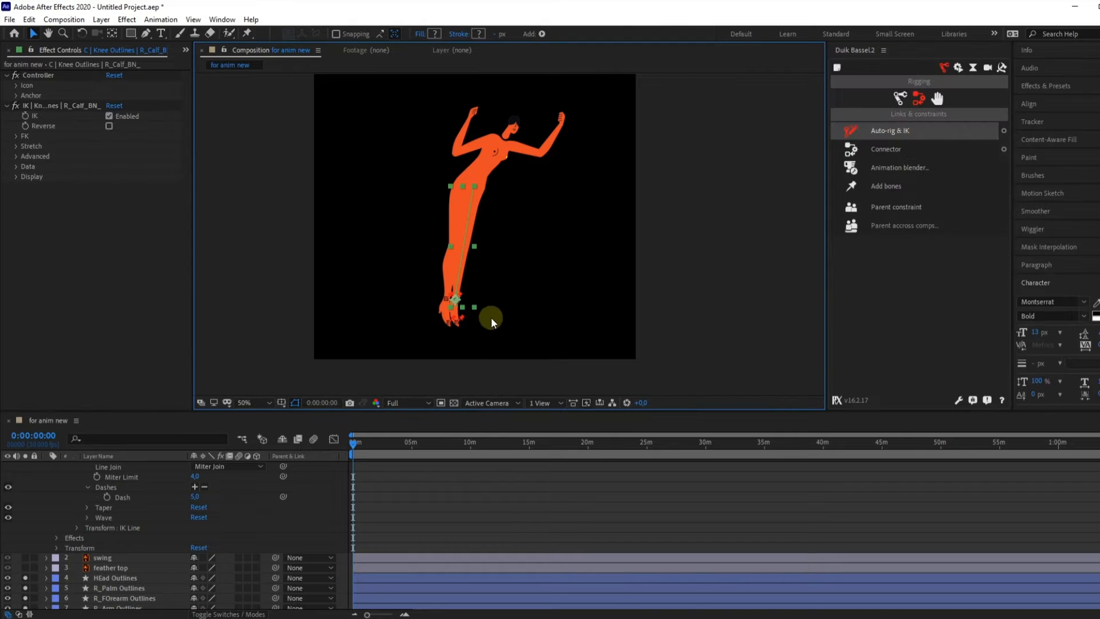
- Enable Reverse on the right leg's IK to flip the knee bend, and undo the controller's test moves
scroll(458, 312, "up", 2)
left_click_drag(458, 307, 612, 286)
left_click(109, 125)
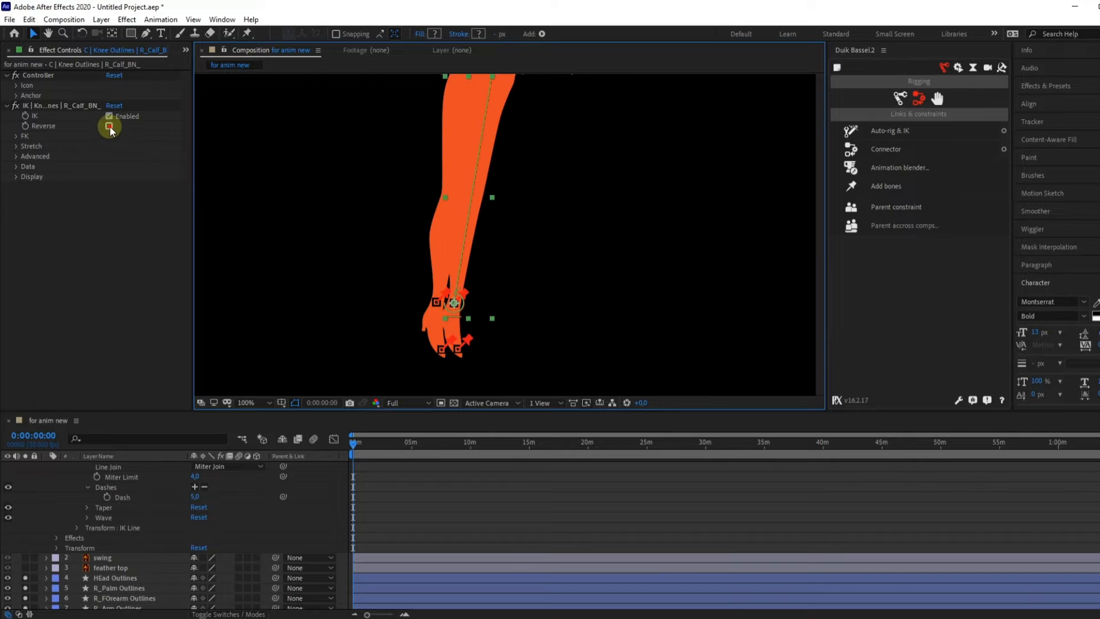
left_click_drag(458, 299, 538, 259)
scroll(550, 164, "down", 1)
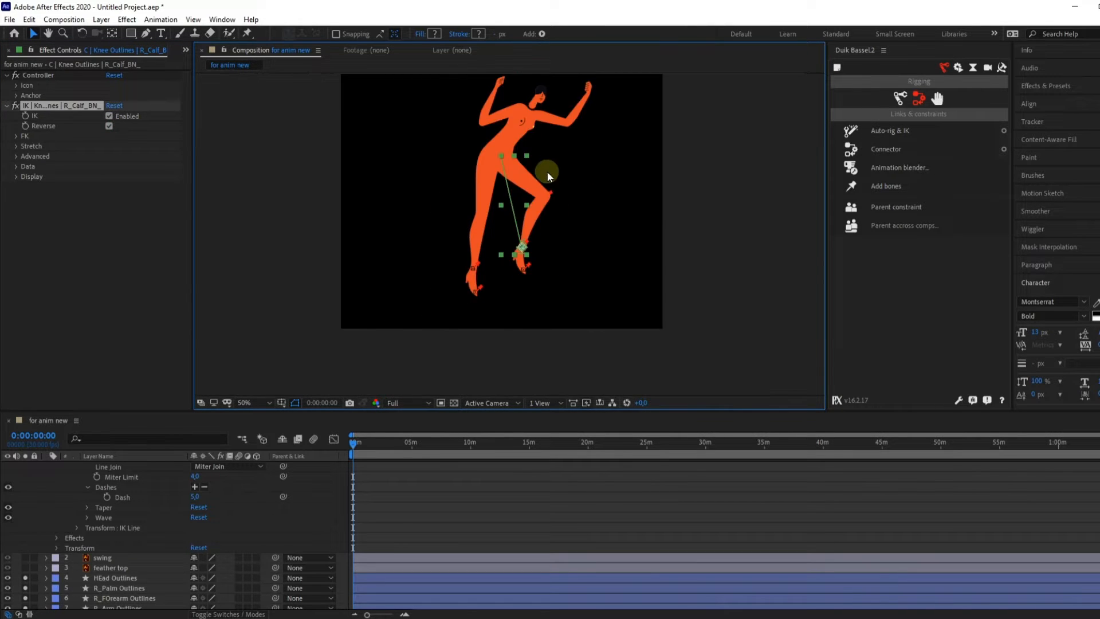
key("ctrl+z")
left_click(445, 188)
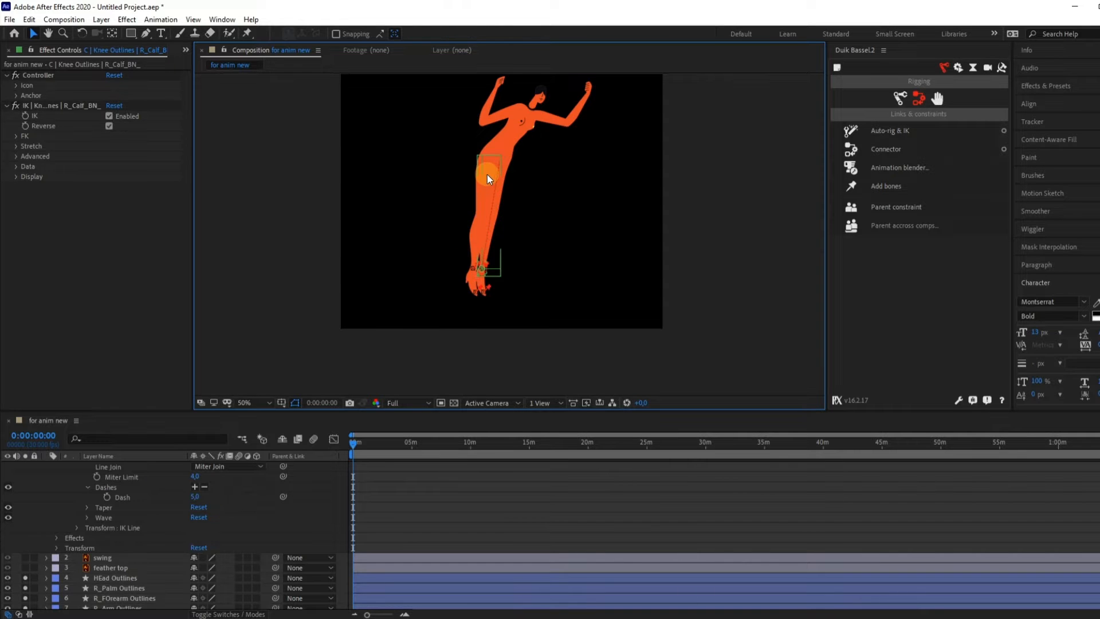
- Apply Auto-rig & IK to L_Femur Outlines together with the left leg's Calf_BN_2 and Calf_BN_3 bones
left_click(486, 174)
scroll(105, 550, "up", 5)
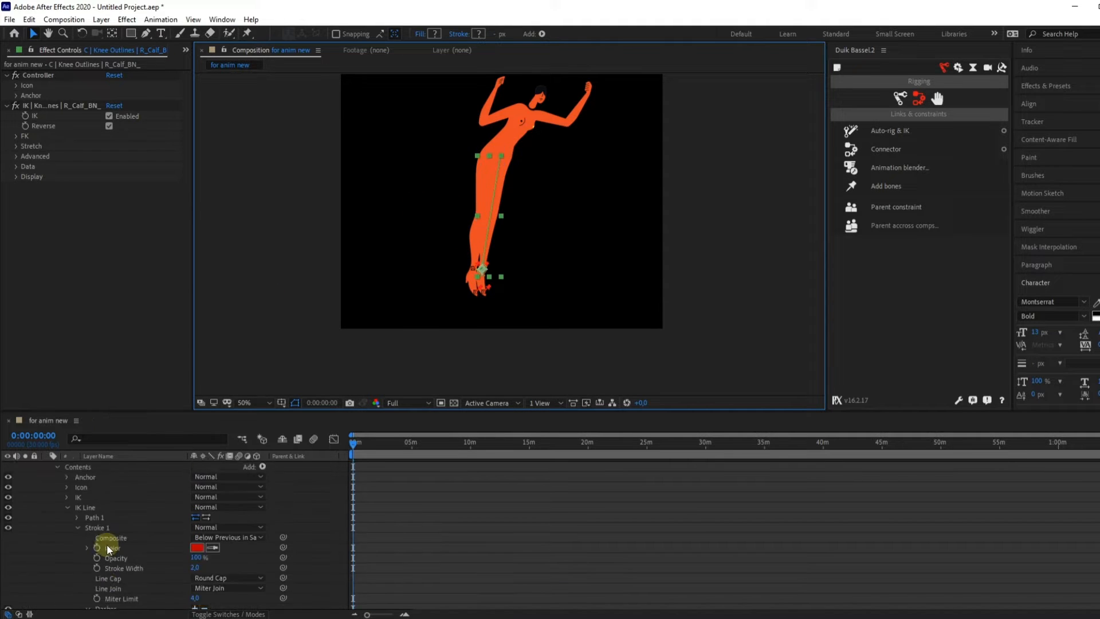
scroll(112, 504, "down", 5)
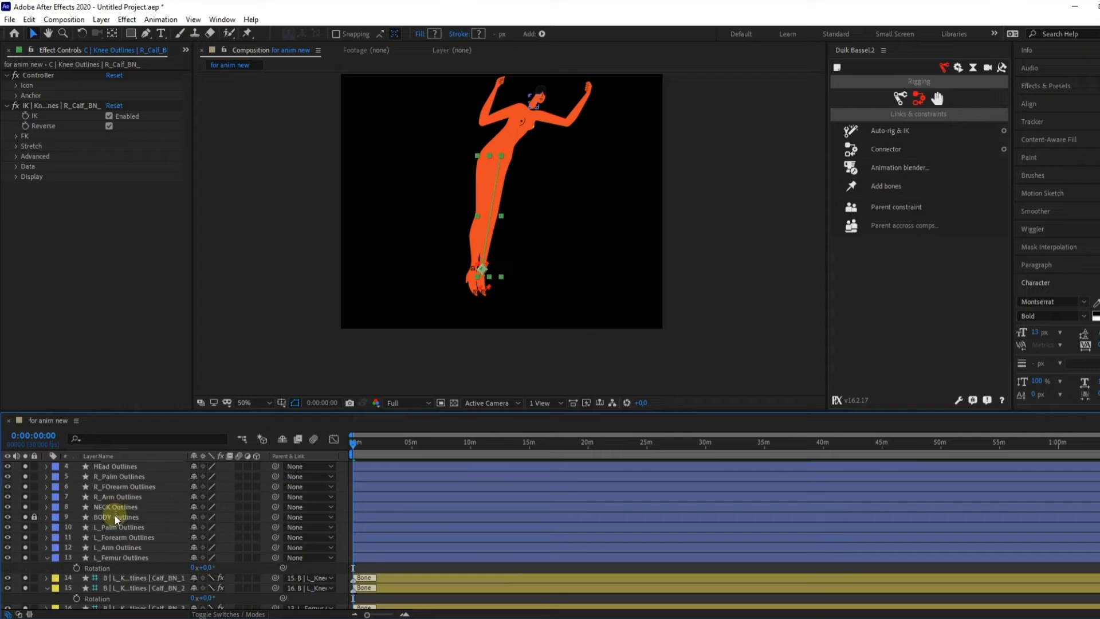
left_click(126, 518)
scroll(127, 518, "up", 2)
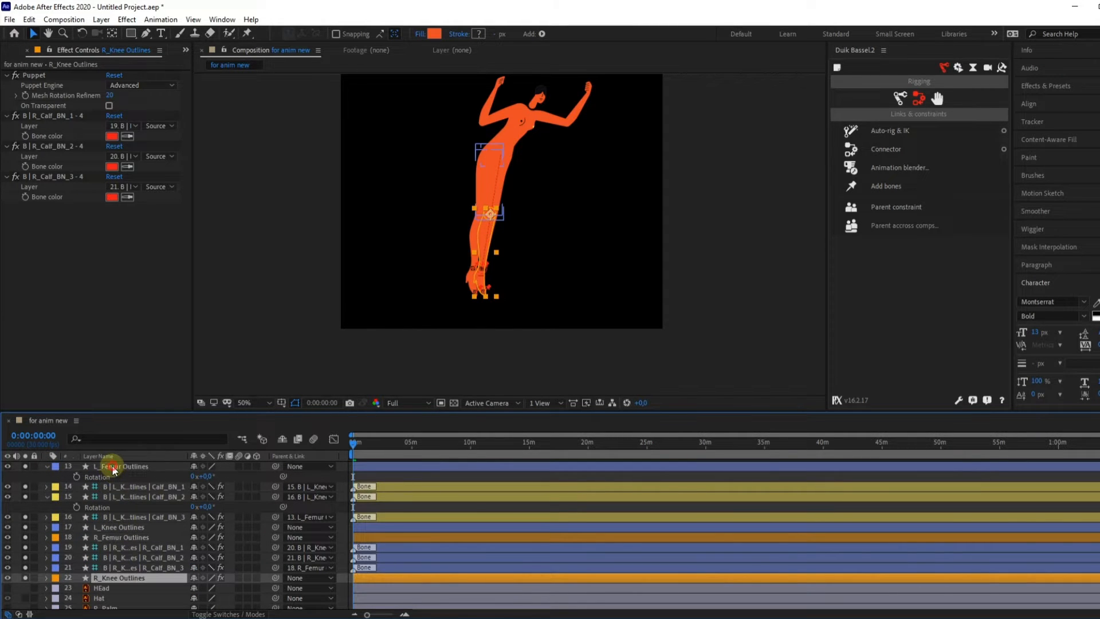
left_click(111, 466)
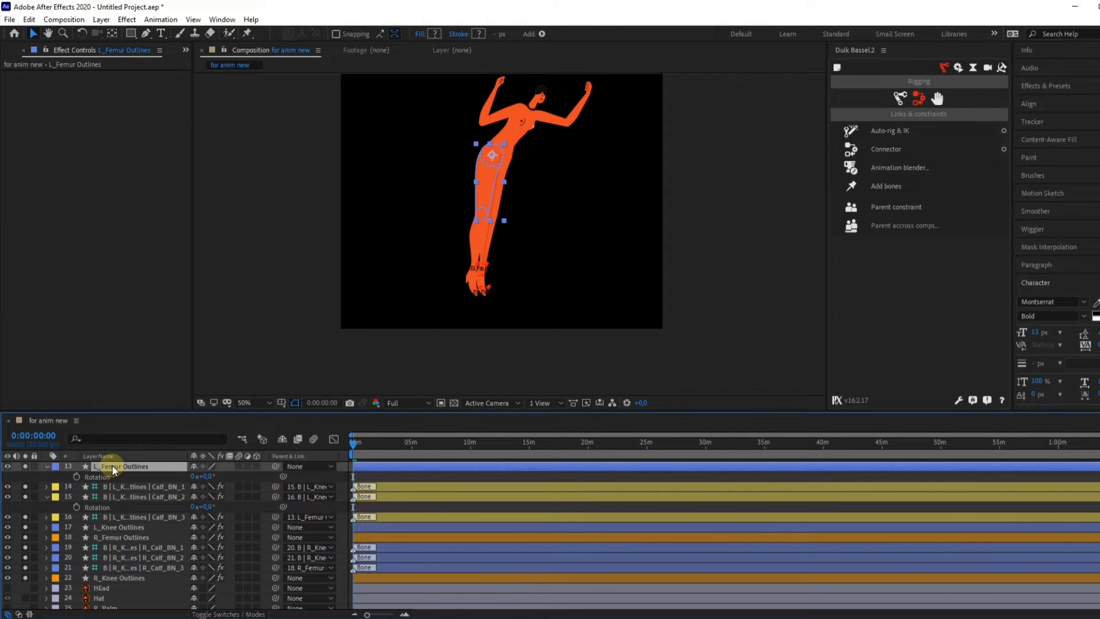
left_click(116, 518, "ctrl")
left_click(118, 497, "ctrl")
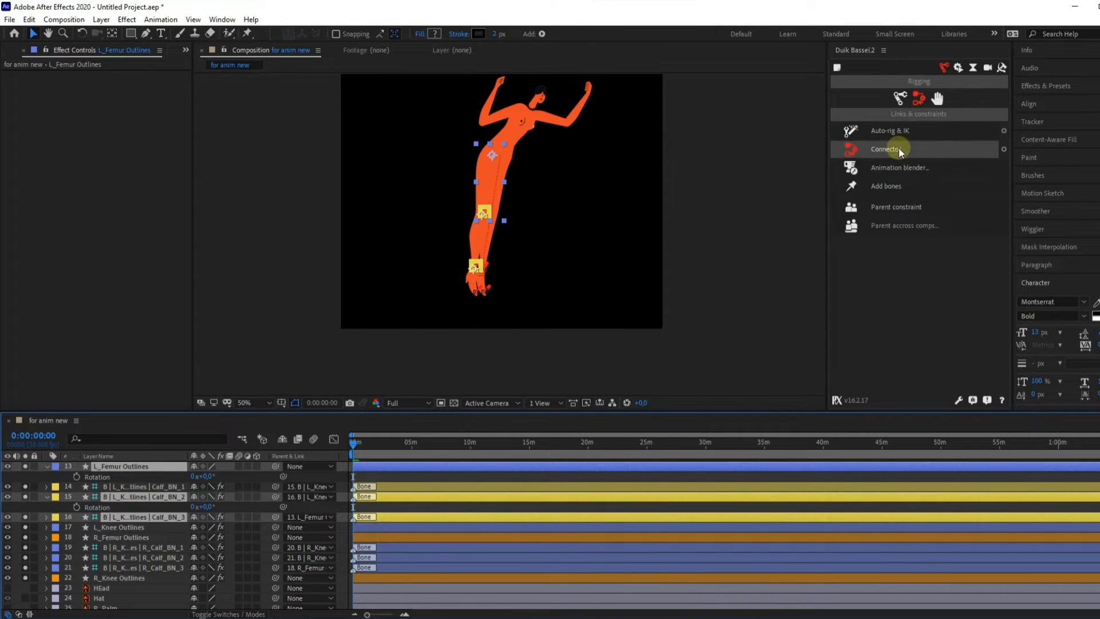
left_click(899, 132)
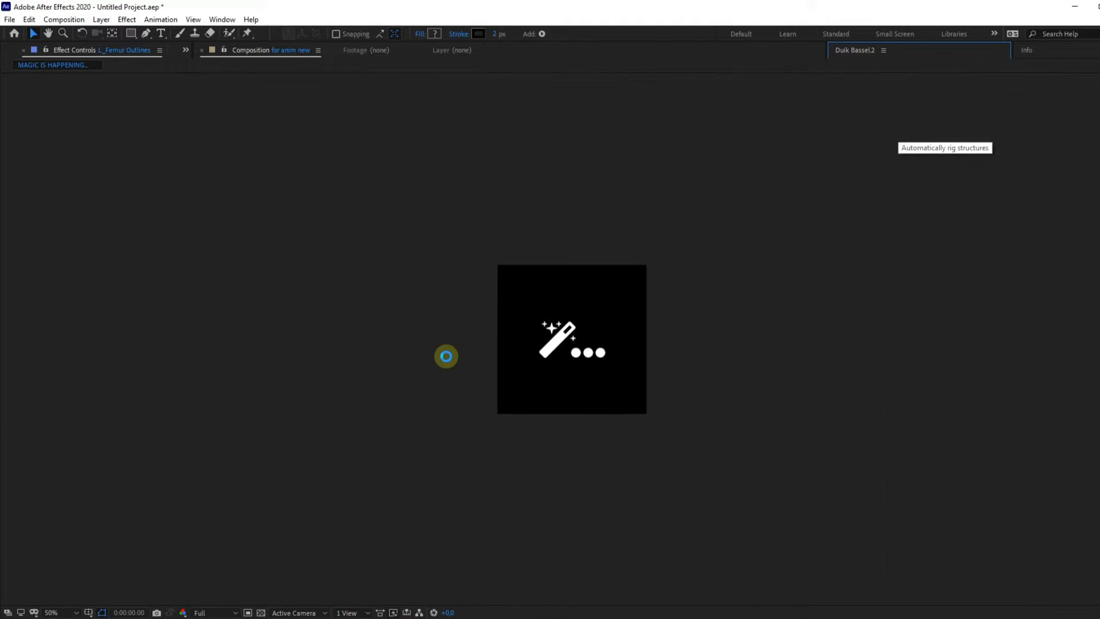
- Enable Reverse on the left leg's IK and undo the test move of its controller
left_click_drag(475, 272, 513, 245)
left_click(109, 125)
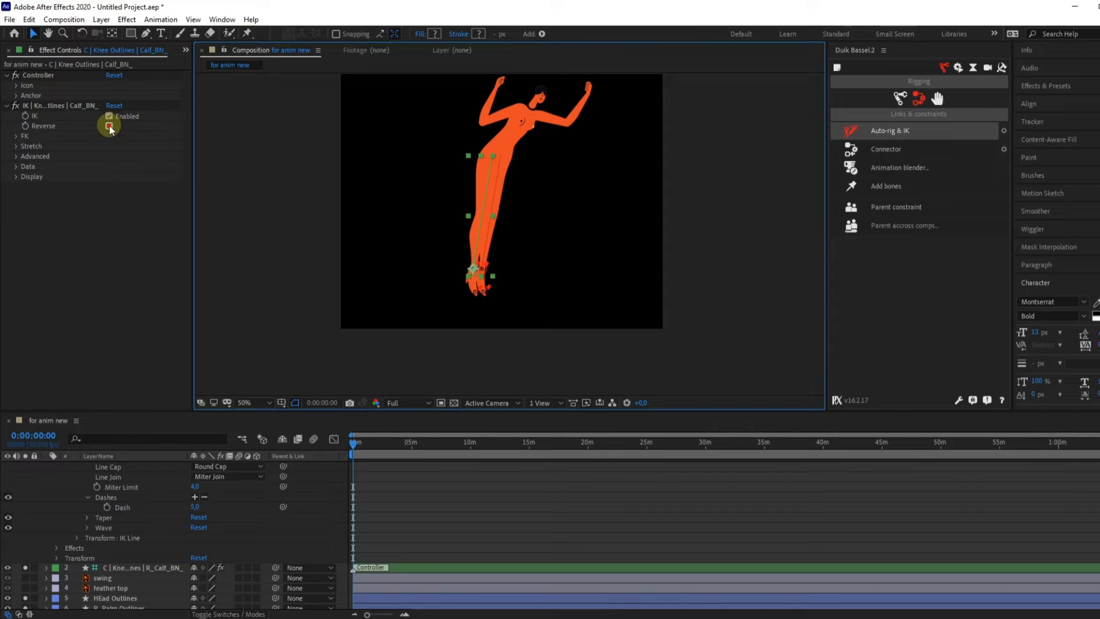
left_click(471, 269)
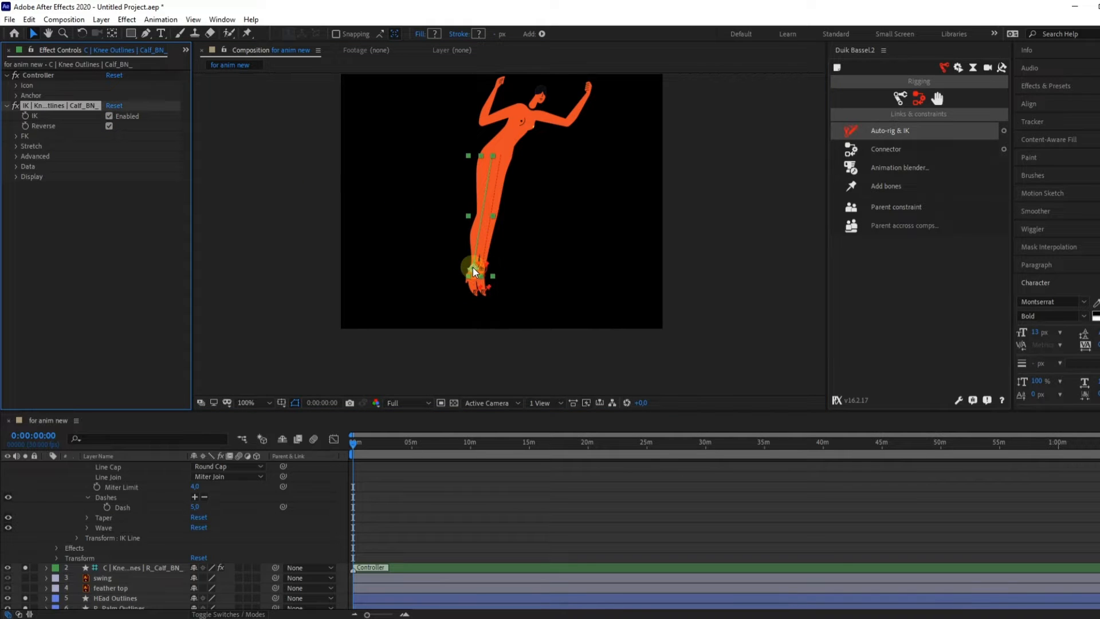
scroll(473, 267, "up", 2)
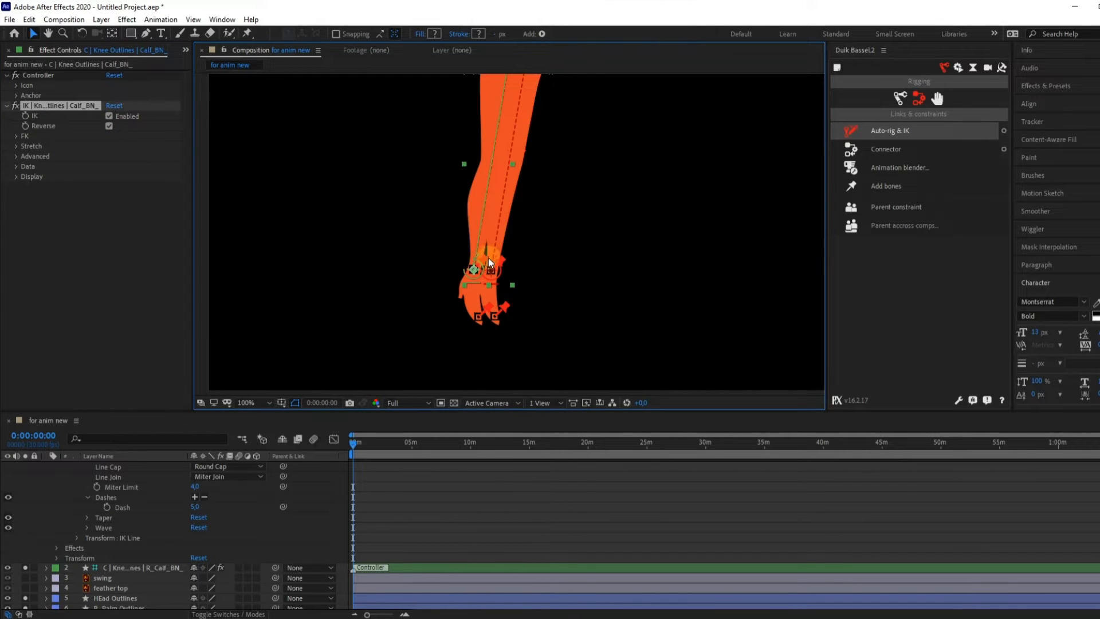
left_click_drag(477, 274, 612, 218)
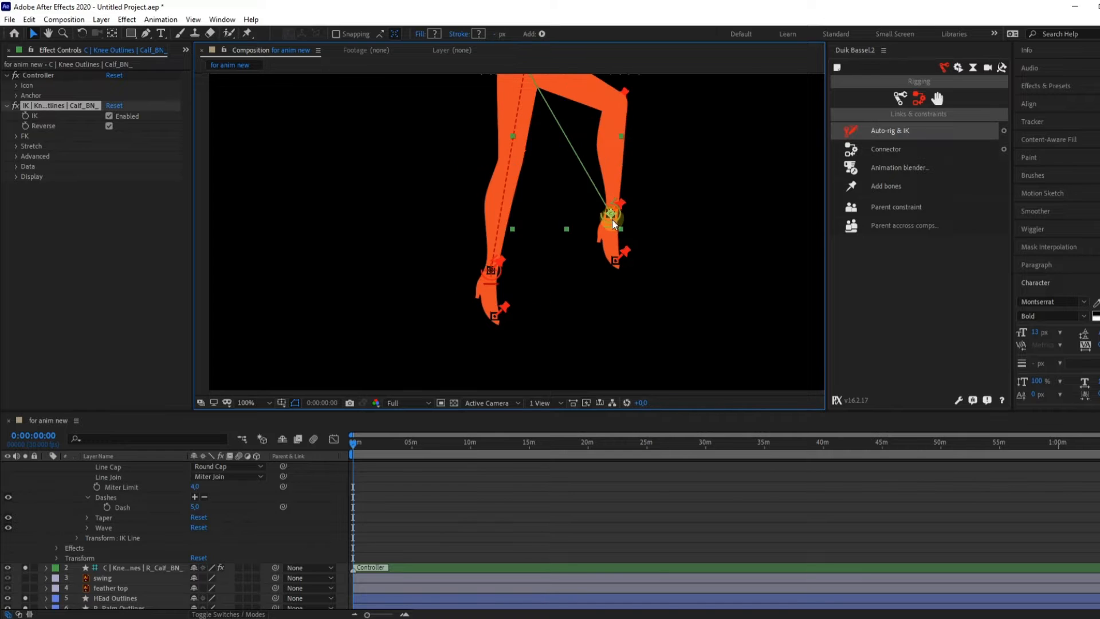
scroll(612, 219, "down", 2)
key("ctrl+z")
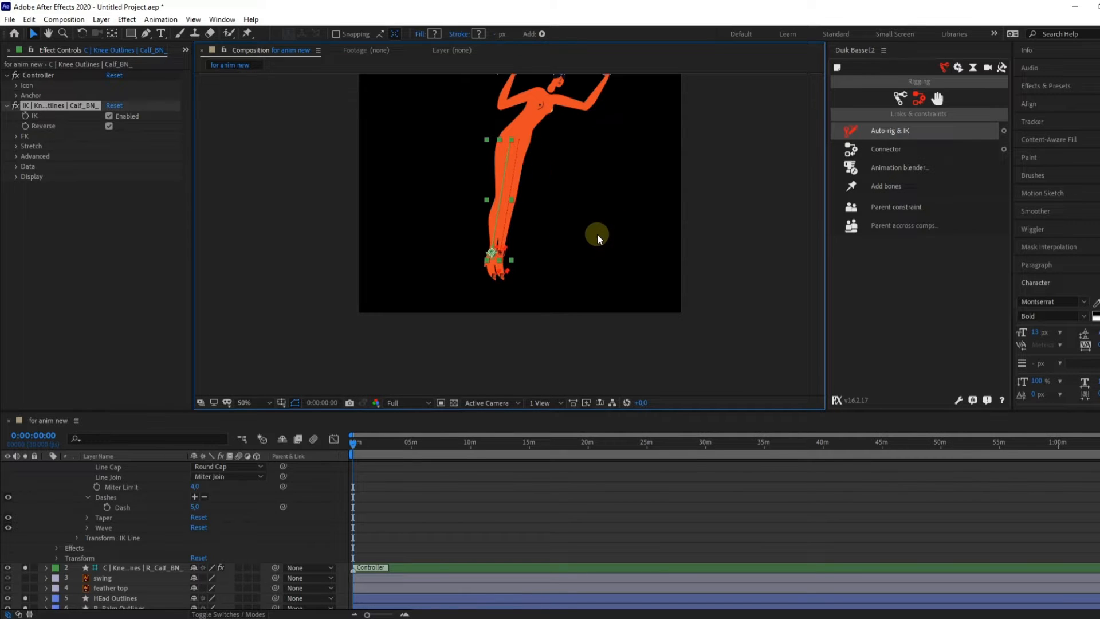
- Select L_Arm Outlines and collapse the expanded properties of the left leg's IK controller layer
key("space")
left_click_drag(594, 165, 570, 272)
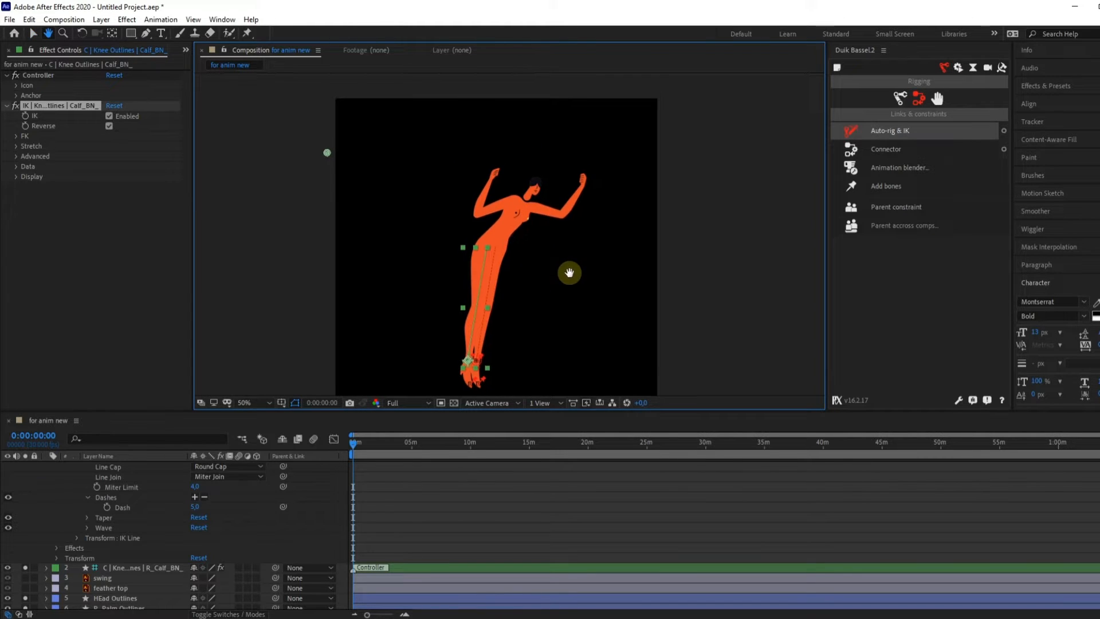
left_click(500, 206)
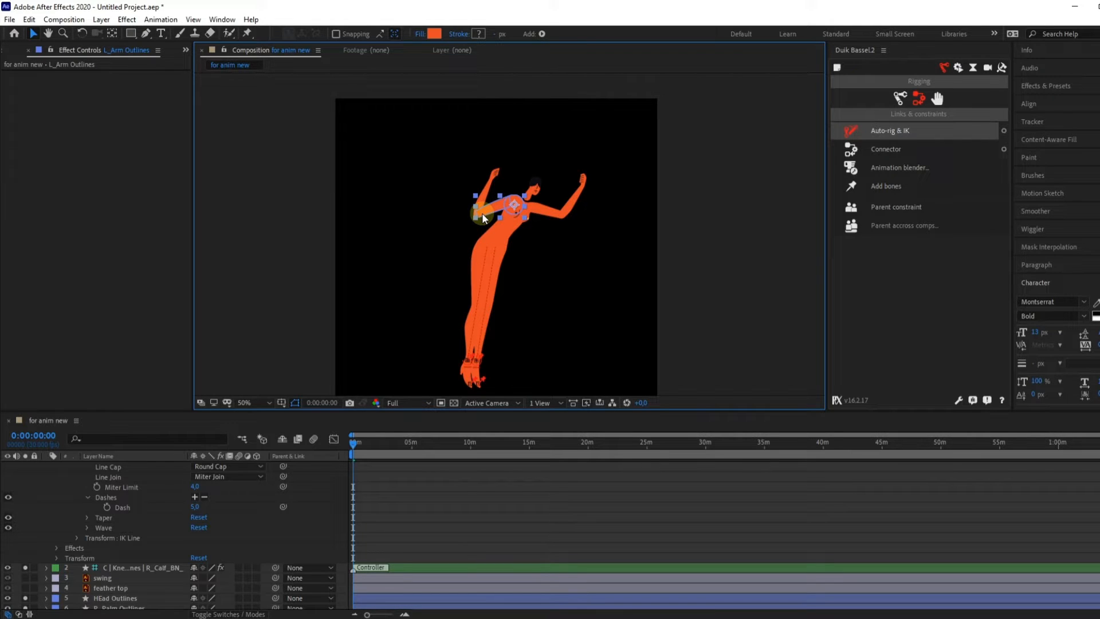
scroll(108, 498, "up", 5)
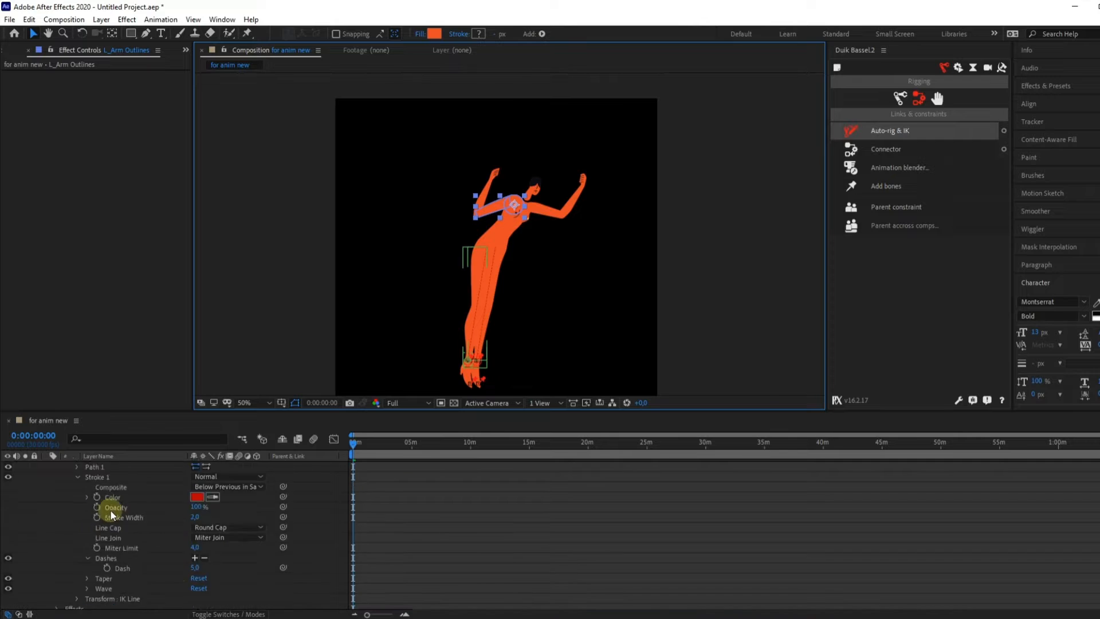
left_click(48, 468)
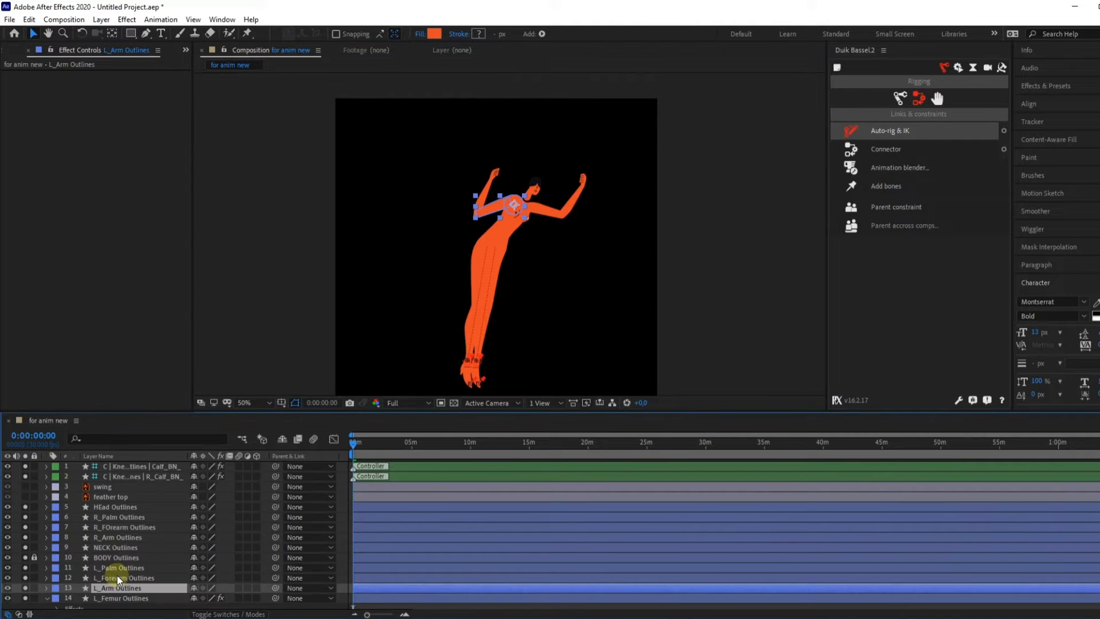
- Collapse L_Femur Outlines and assign the Green label to L_Palm, L_Forearm and L_Arm Outlines
scroll(117, 596, "down", 3)
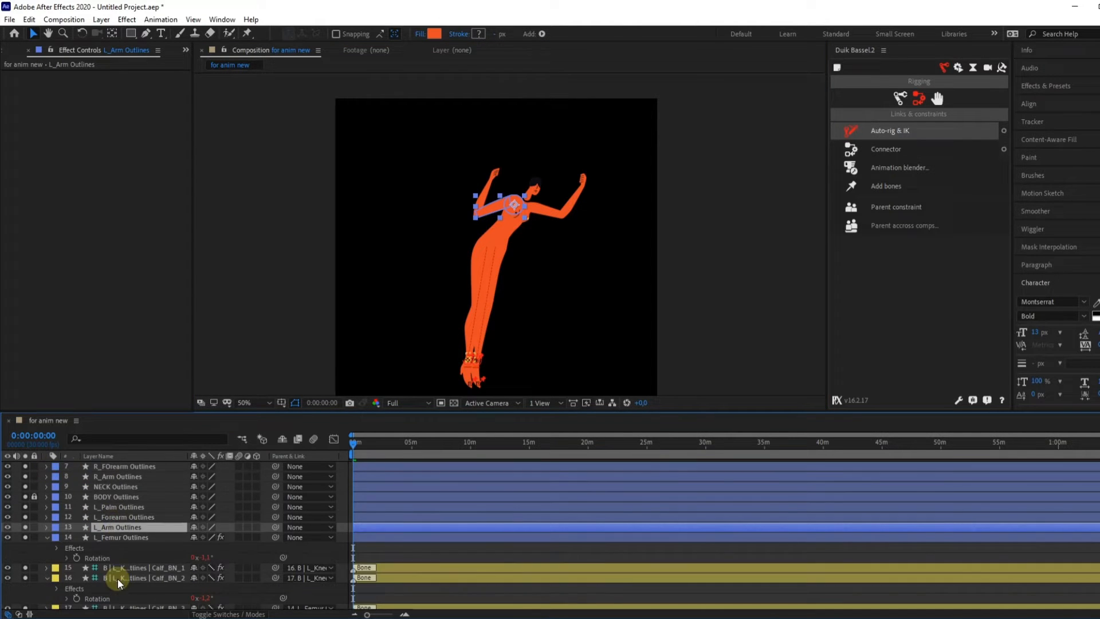
left_click(109, 536)
left_click(109, 527)
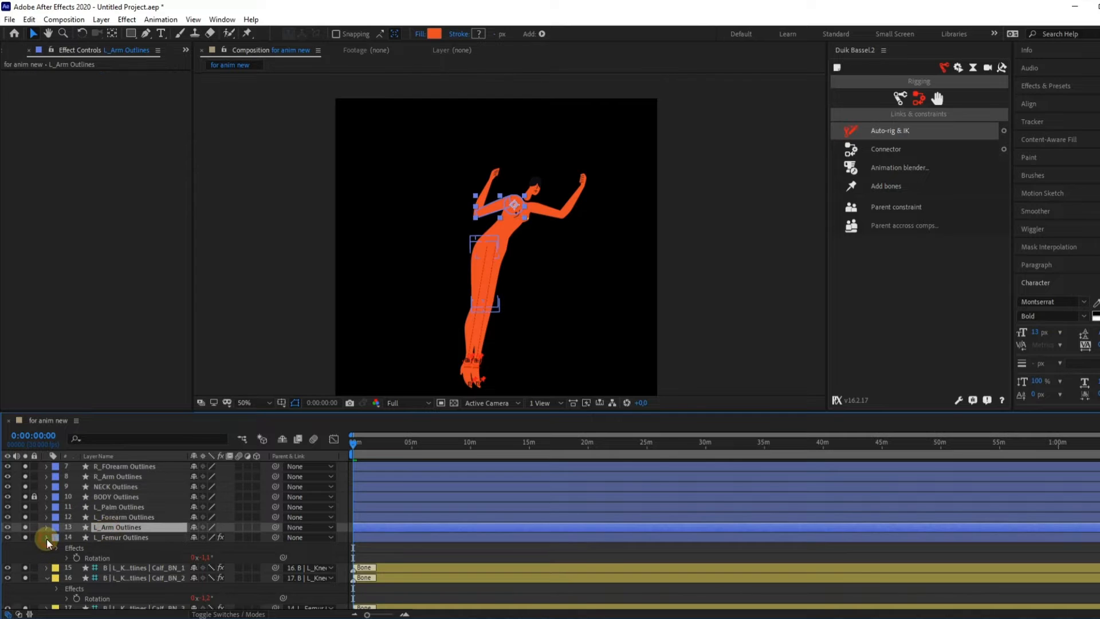
left_click(46, 539)
left_click(111, 508, "shift")
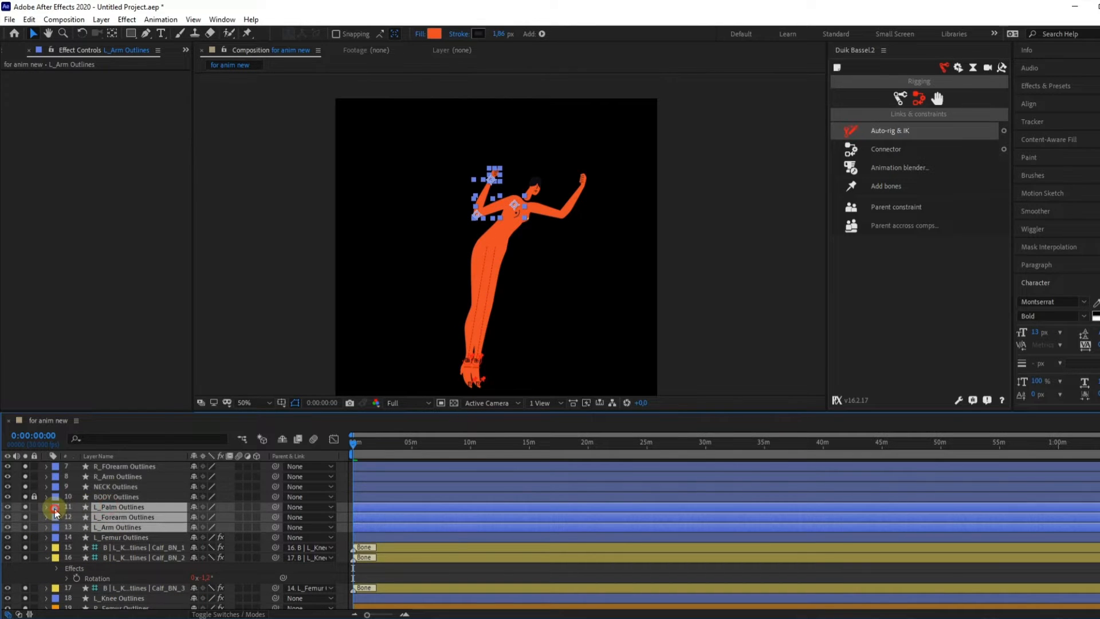
left_click(55, 507)
left_click(81, 412)
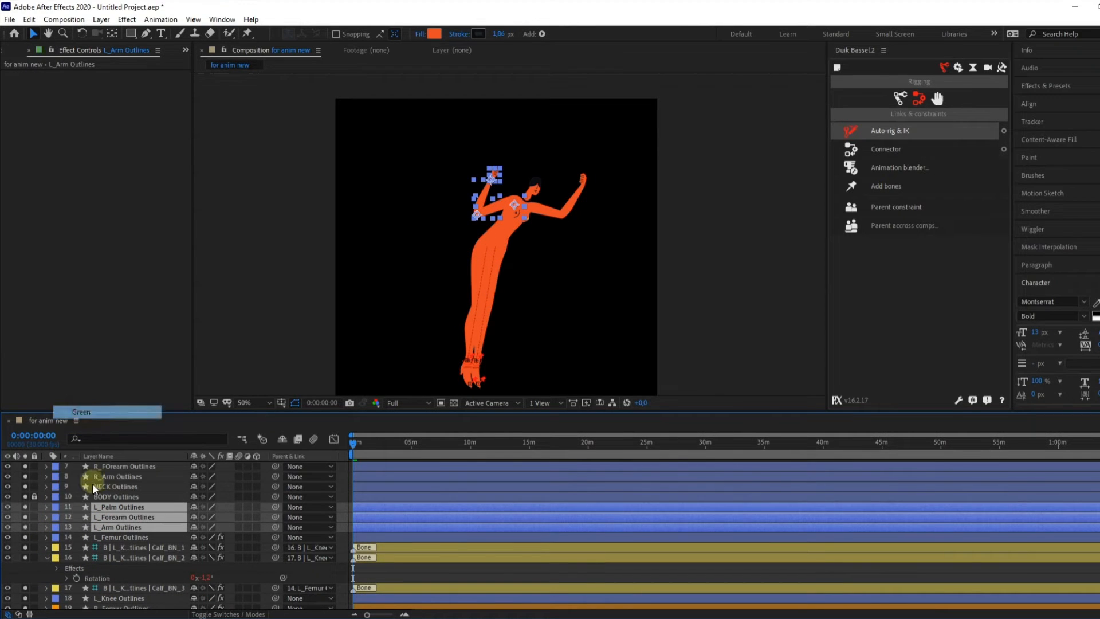
- Parent L_Palm Outlines to L_Forearm Outlines, and L_Forearm Outlines to L_Arm Outlines
left_click(112, 507)
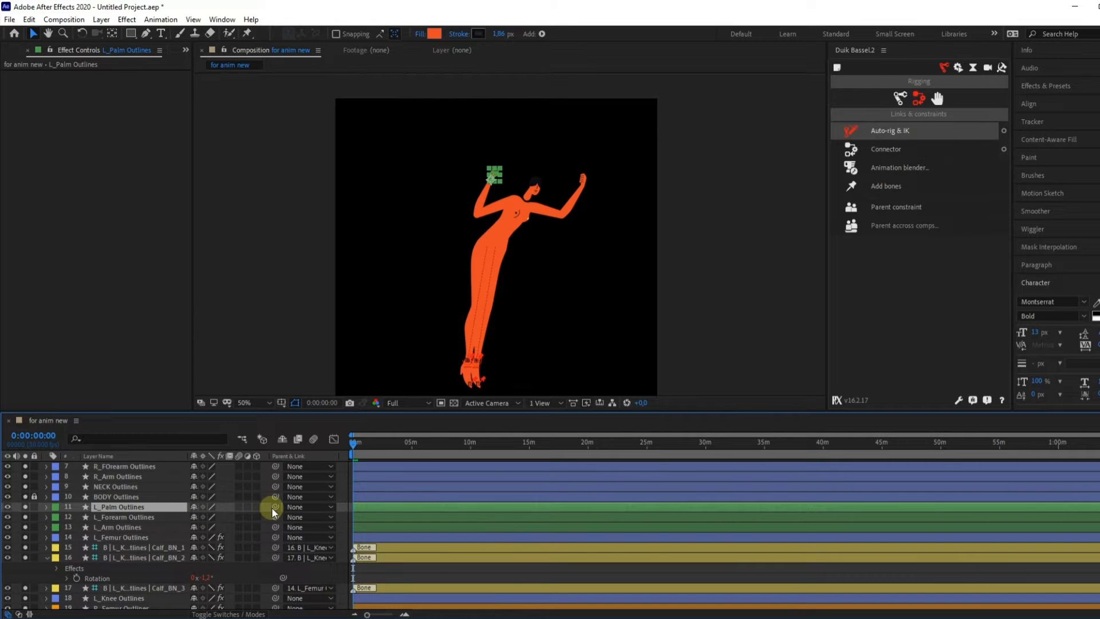
left_click_drag(275, 507, 138, 517)
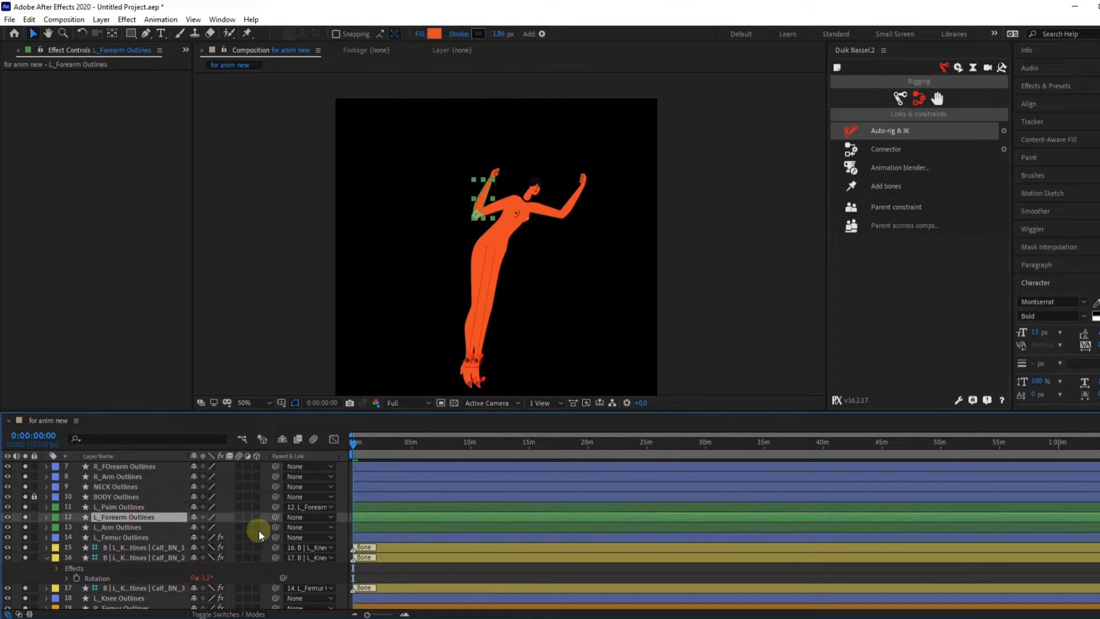
left_click_drag(276, 517, 108, 524)
- Apply Auto-rig & IK to L_Arm Outlines, L_Forearm Outlines and L_Palm Outlines
left_click(109, 526)
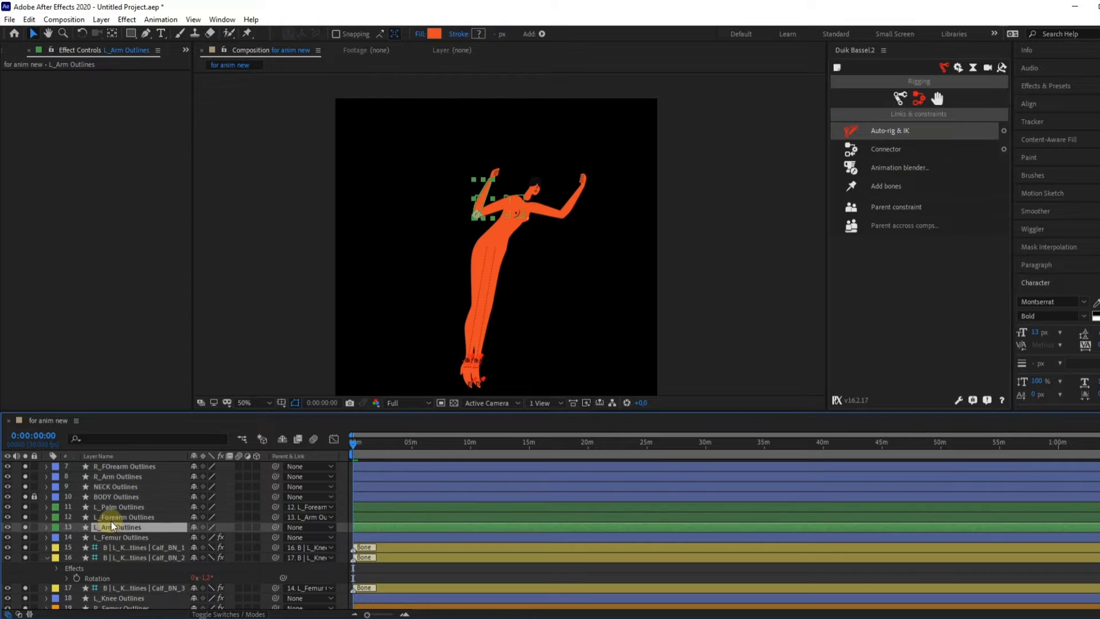
left_click(114, 508, "shift")
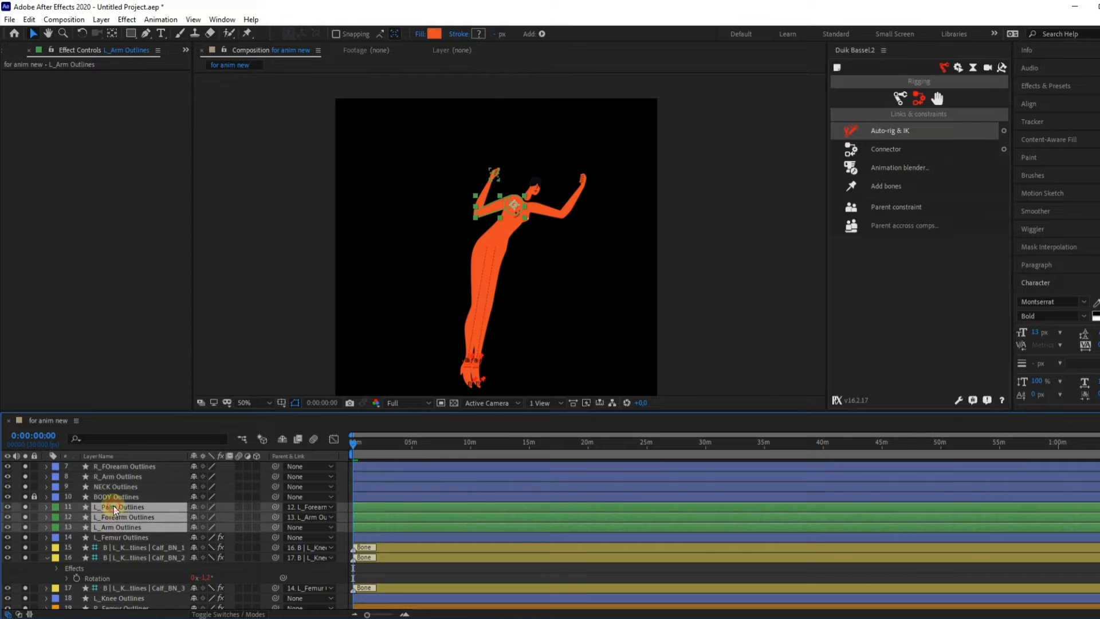
left_click(858, 136)
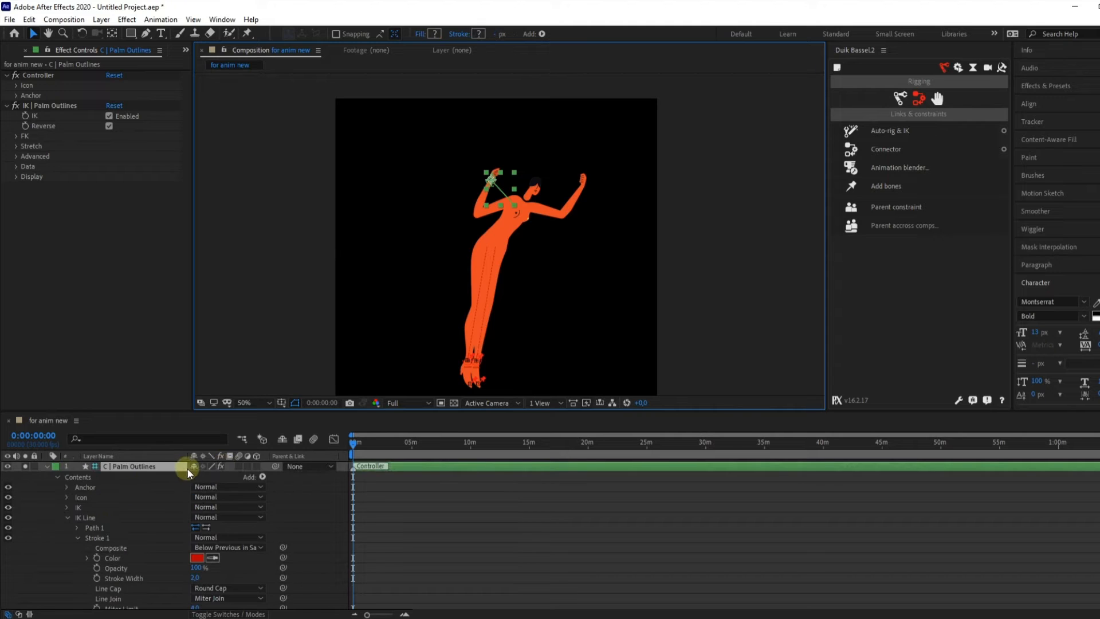
- Test-move the left arm's IK controller, undo the move, and collapse the controller layer's properties
key("r")
scroll(496, 165, "up", 4)
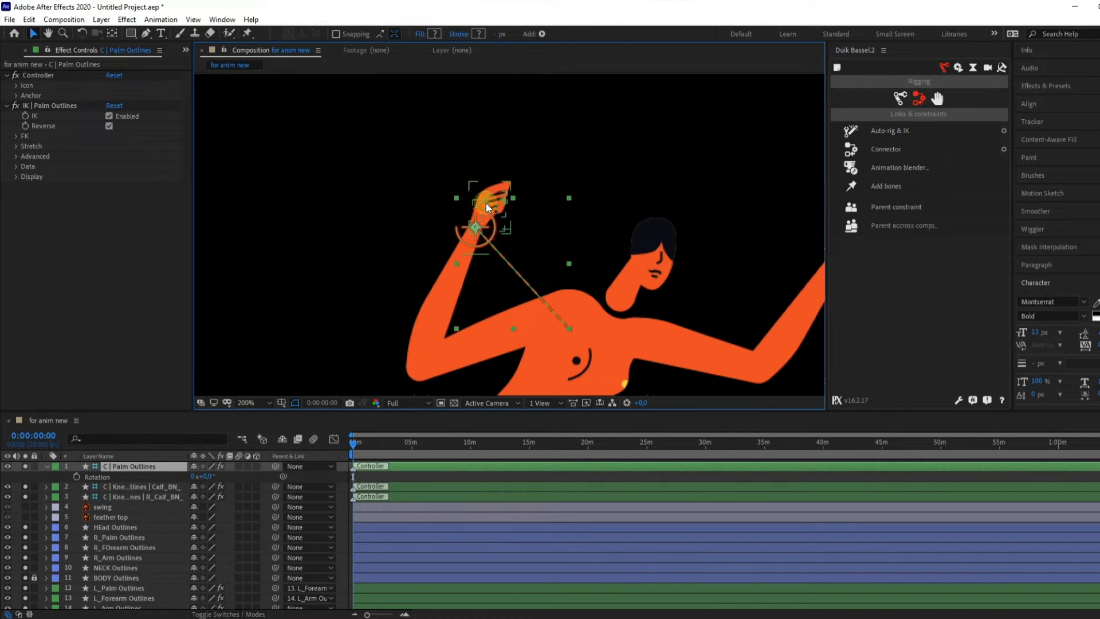
left_click_drag(474, 232, 374, 167)
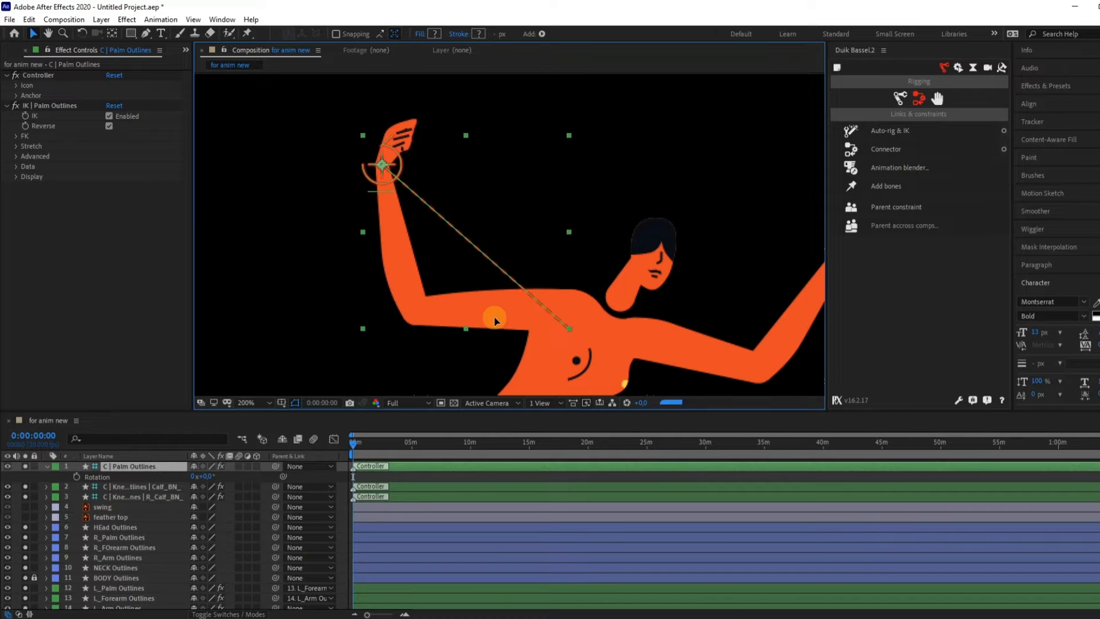
key("ctrl+z")
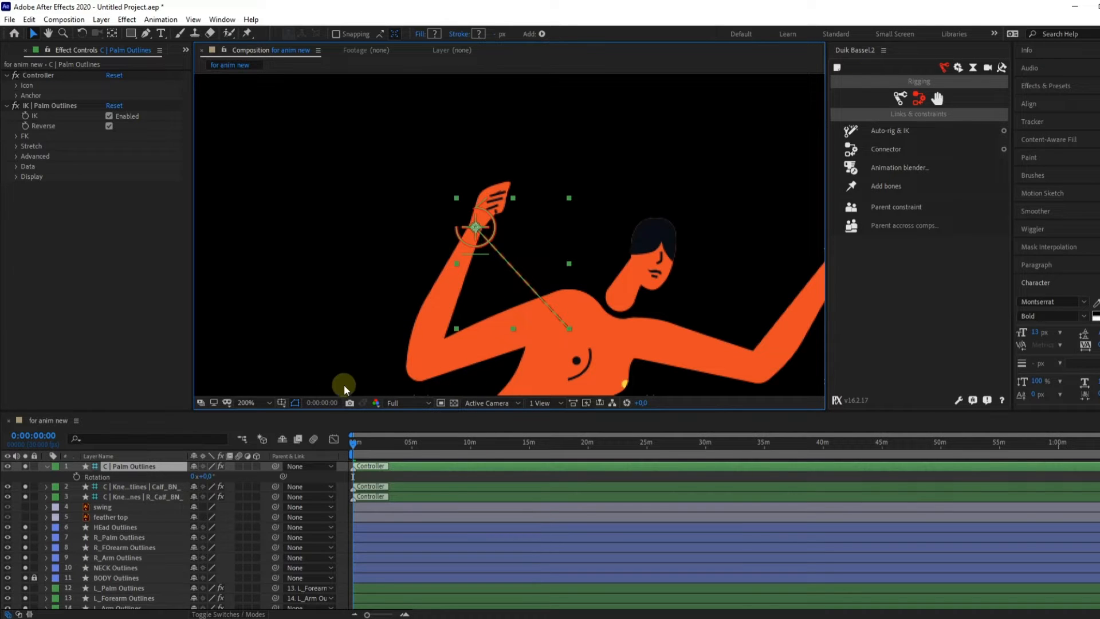
left_click(47, 466)
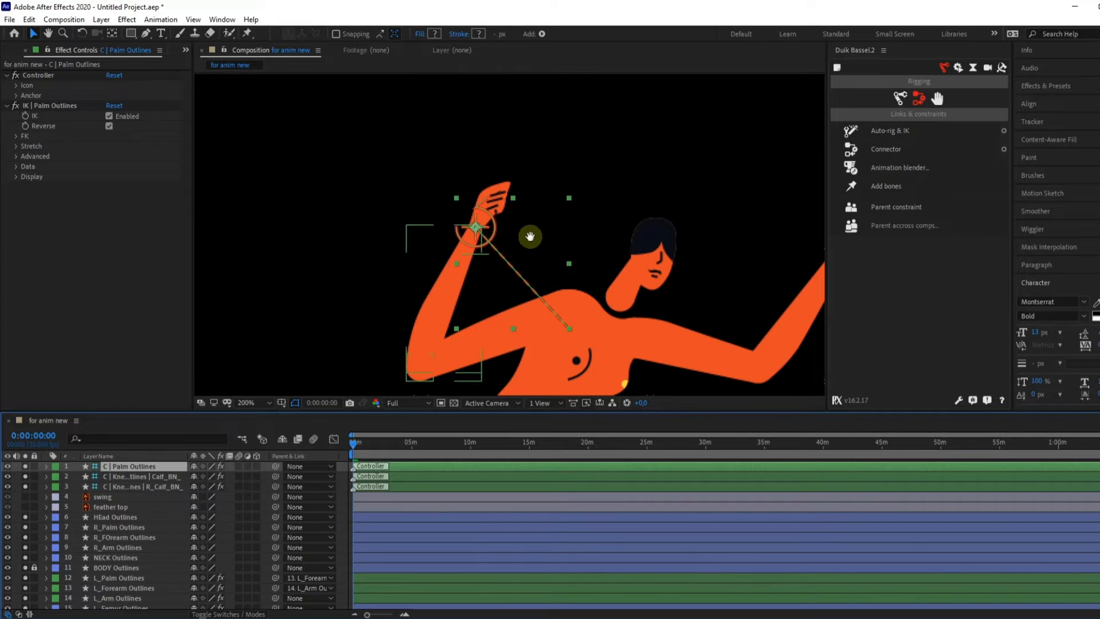
- Assign the Orange label to R_Palm Outlines, R_FOrearm Outlines and R_Arm Outlines
left_click_drag(530, 236, 466, 159)
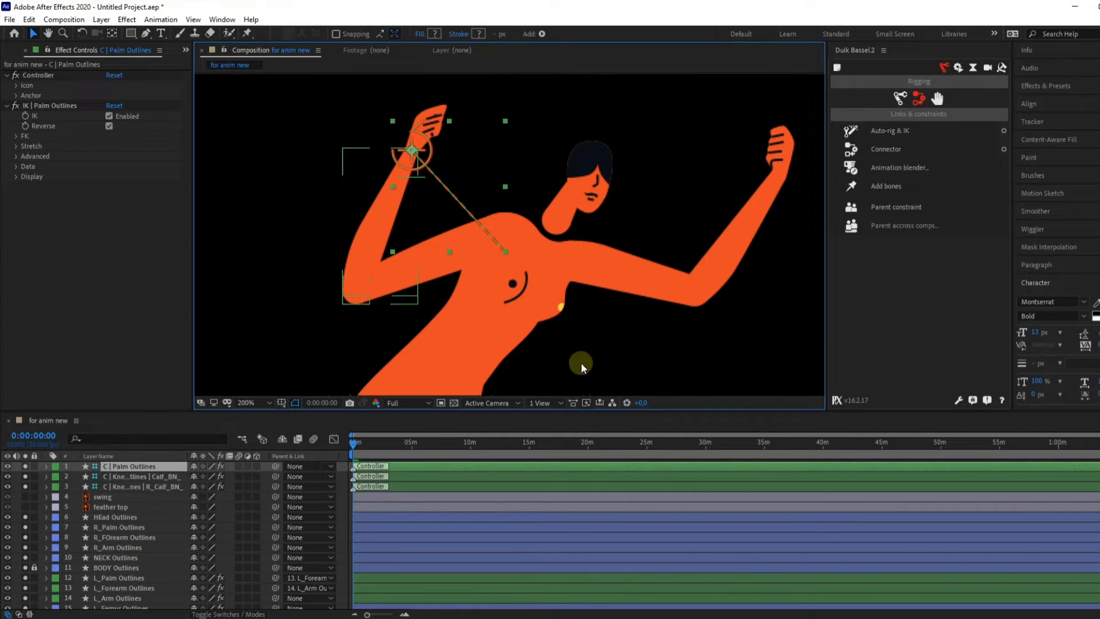
left_click(649, 280)
left_click(721, 236, "shift")
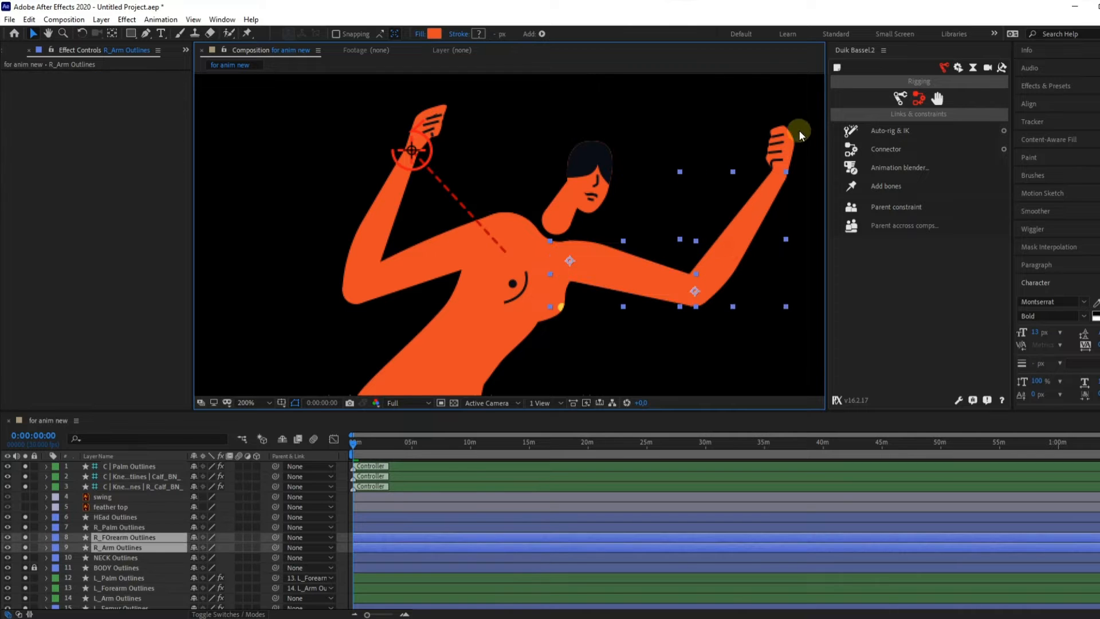
left_click(783, 140, "shift")
left_click(118, 517)
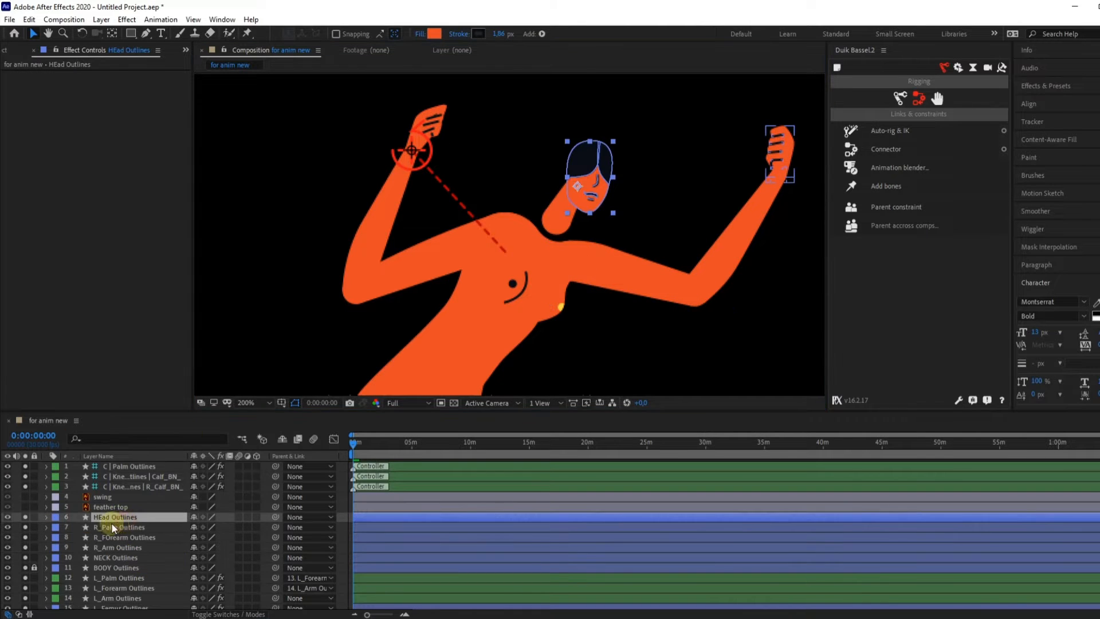
left_click(109, 525)
left_click(109, 547, "shift")
left_click(56, 537)
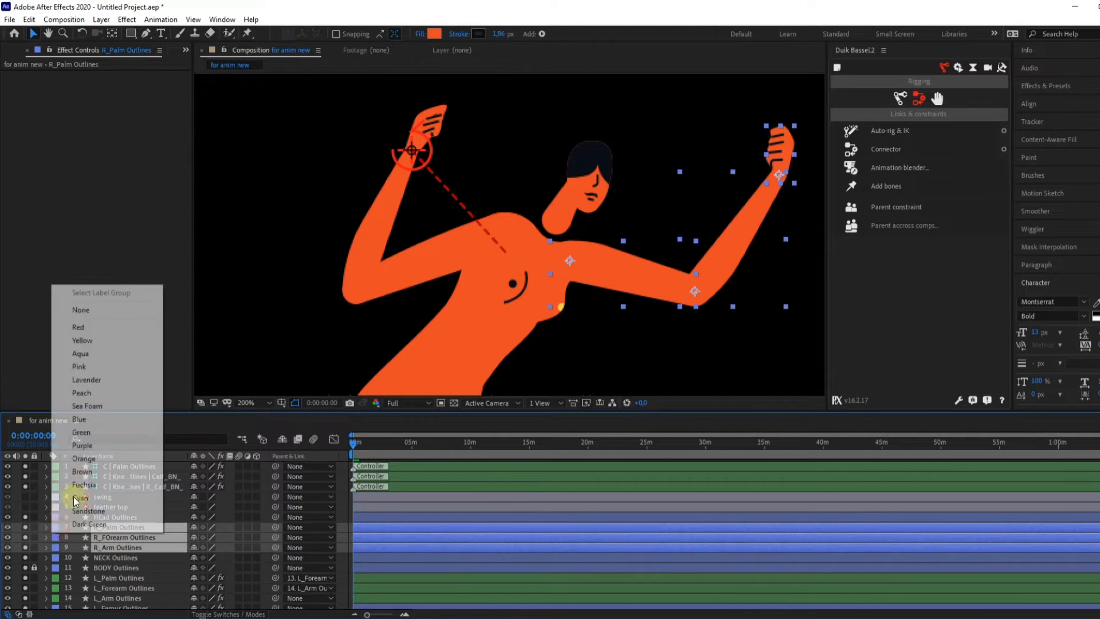
left_click(84, 458)
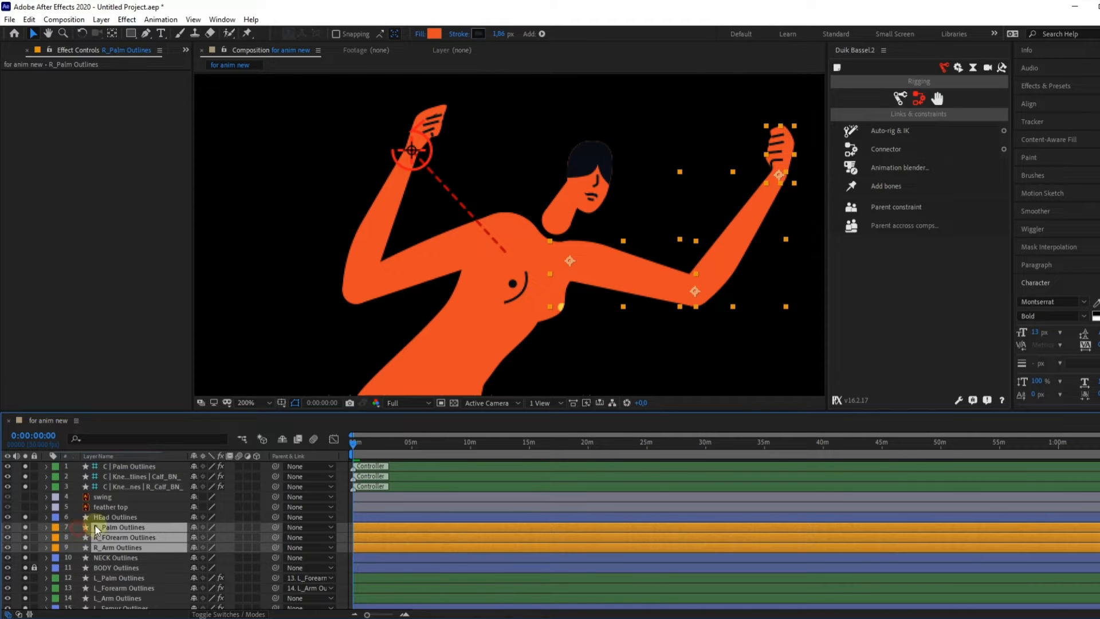
- Parent R_Palm Outlines to R_FOrearm Outlines, and R_FOrearm Outlines to R_Arm Outlines
left_click(113, 527)
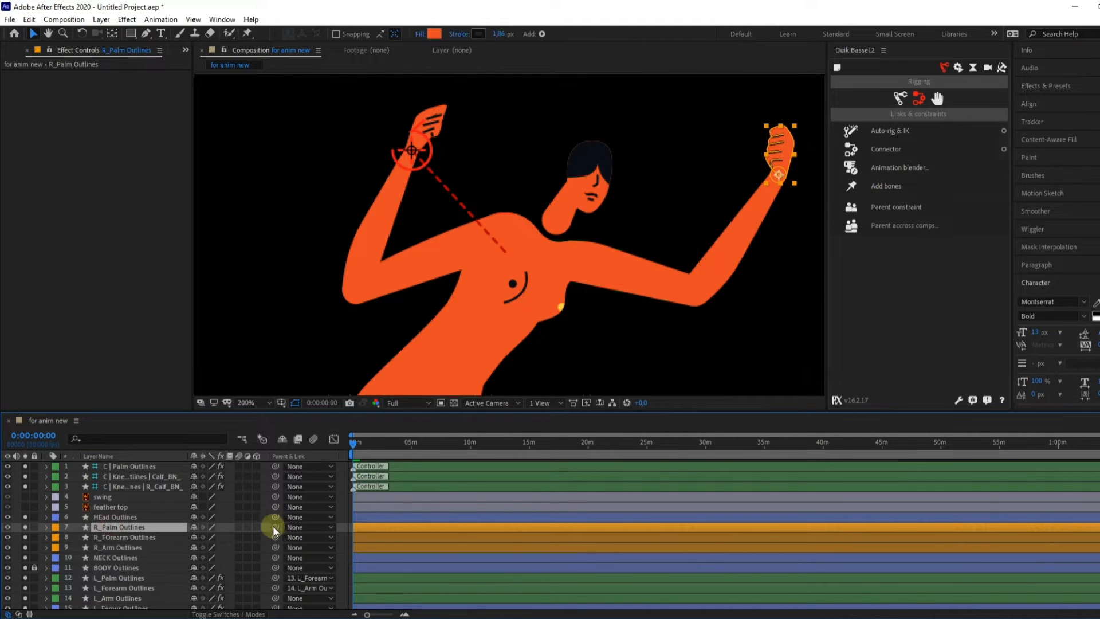
left_click_drag(108, 535, 110, 538)
left_click(110, 538)
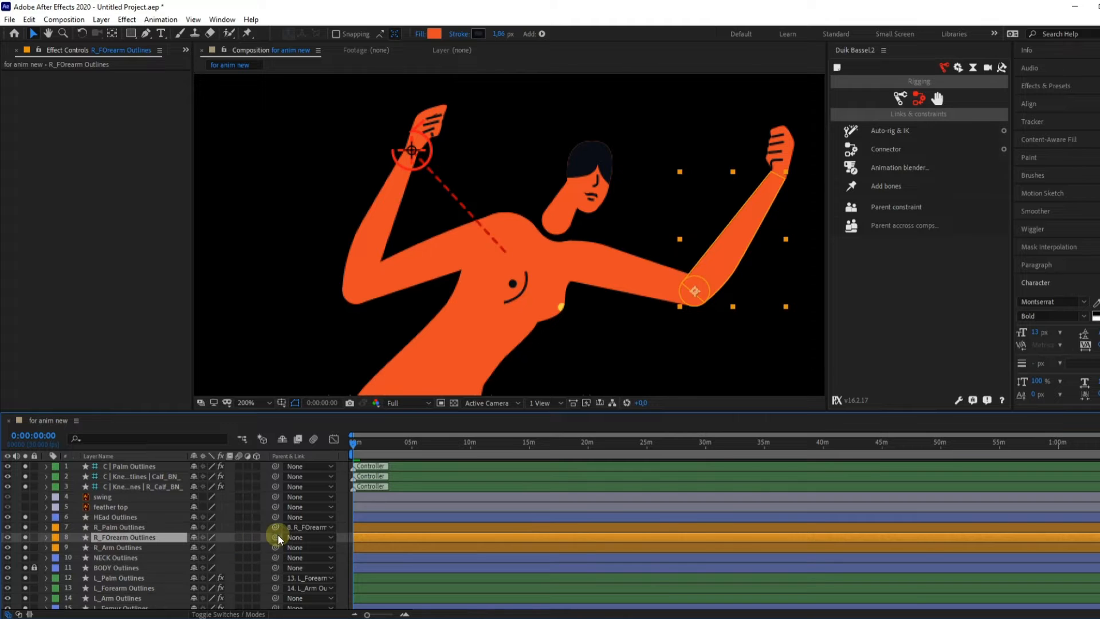
left_click_drag(277, 537, 137, 547)
- Apply Auto-rig & IK to R_Arm Outlines, R_FOrearm Outlines and R_Palm Outlines
left_click(138, 548)
left_click(114, 527, "shift")
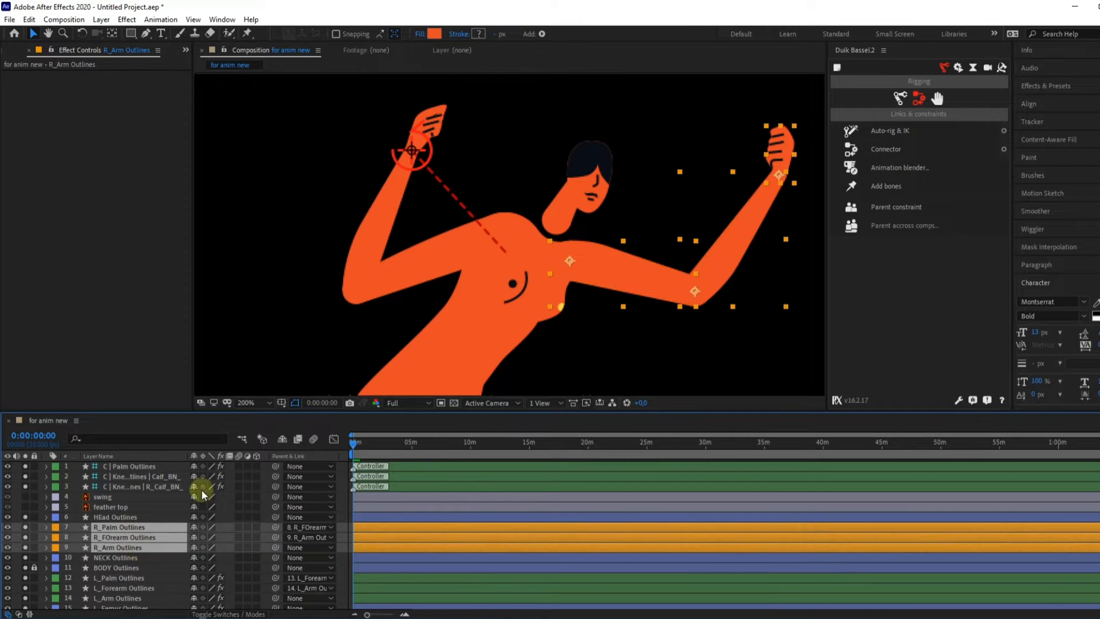
left_click(903, 130)
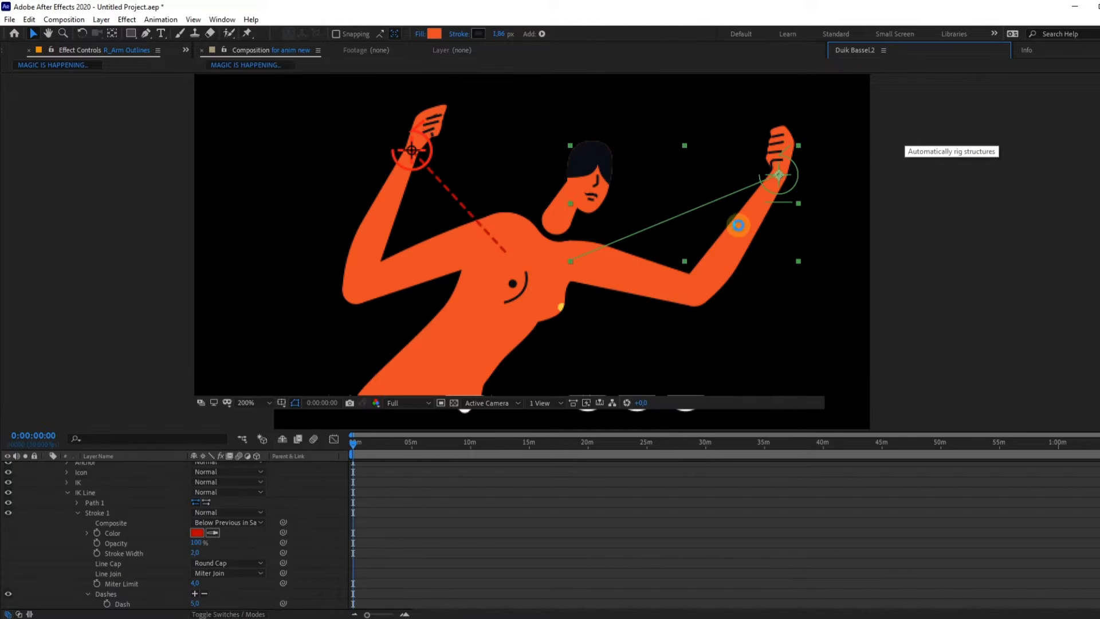
- Test-move the right arm's IK controller and undo the move
left_click_drag(778, 179, 699, 138)
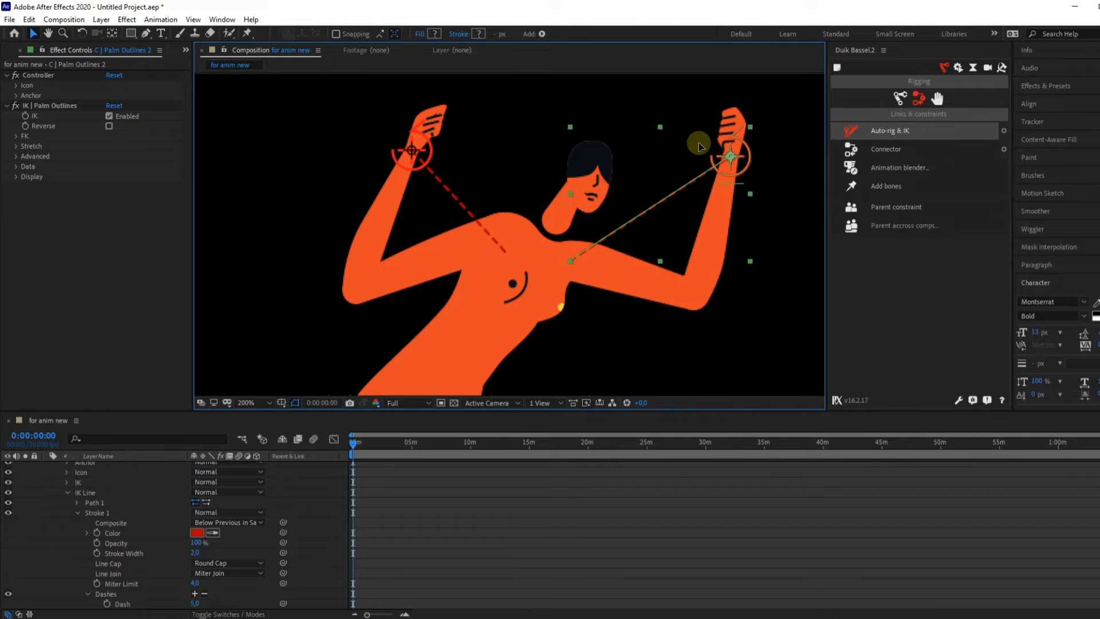
left_click_drag(709, 230, 710, 230)
key("ctrl+z")
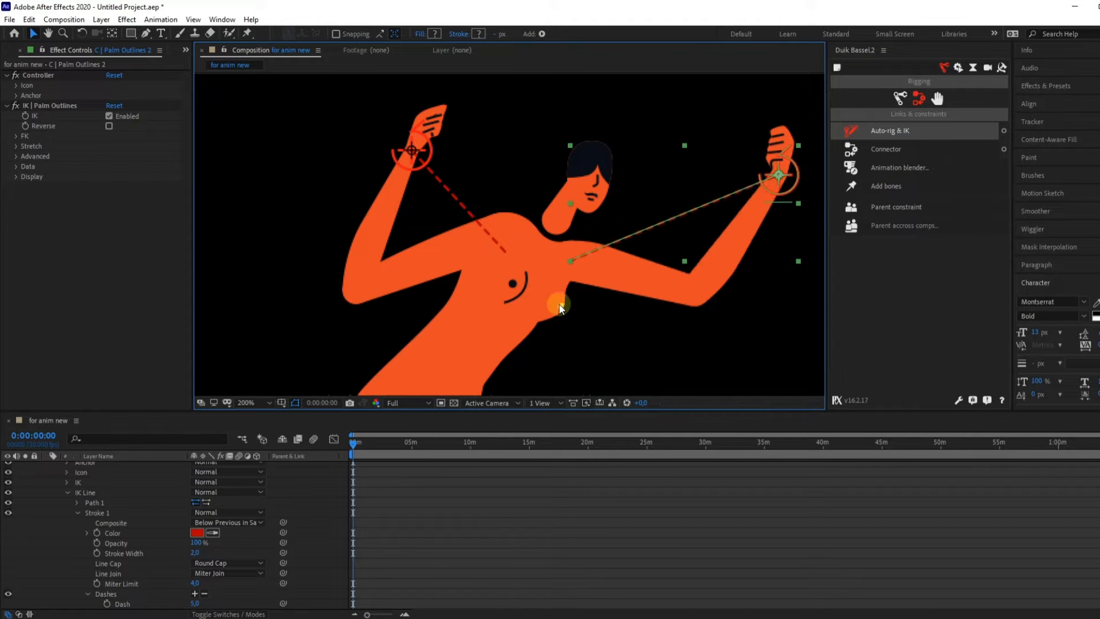
- Unlock BODY Outlines and move its anchor point down to the pelvis, just above the tops of the legs
scroll(511, 314, "down", 1)
key("space")
left_click_drag(619, 228, 609, 143)
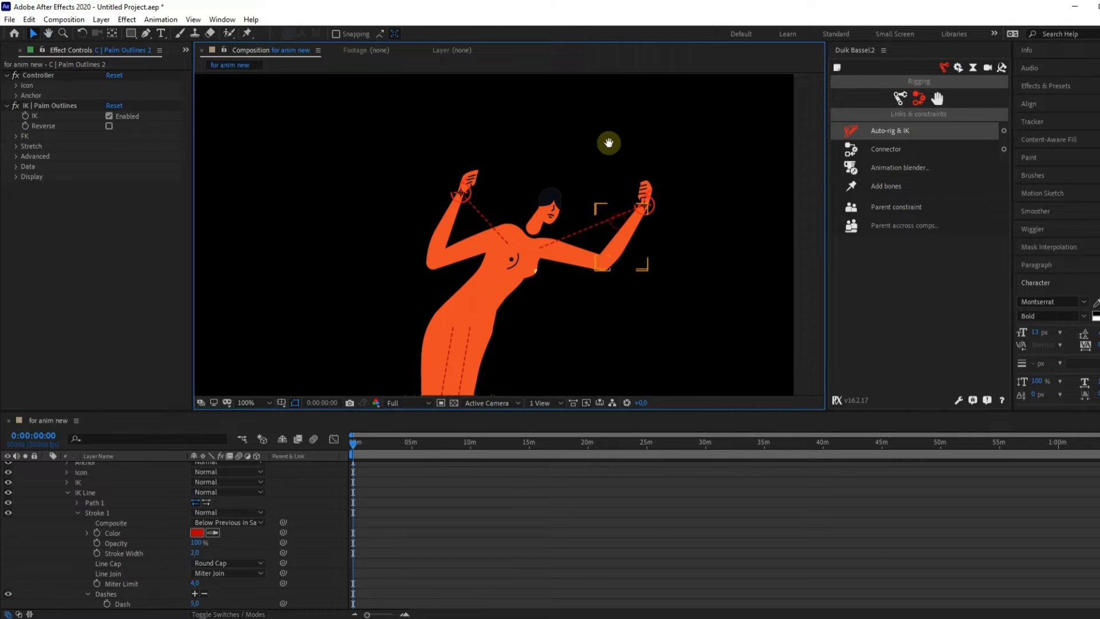
left_click(494, 246)
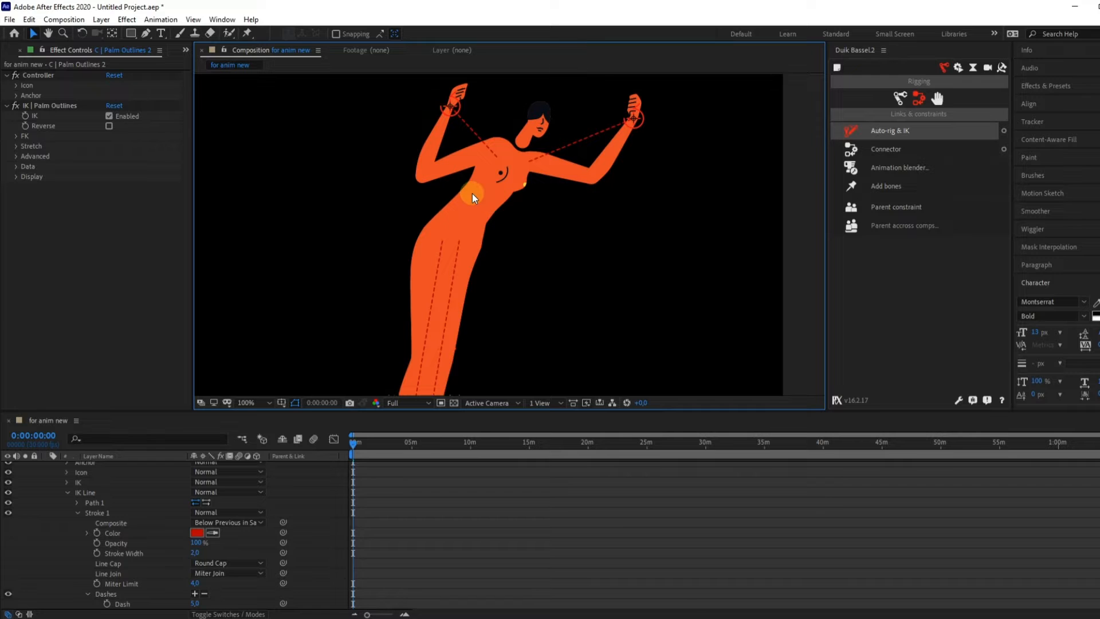
scroll(117, 497, "up", 1)
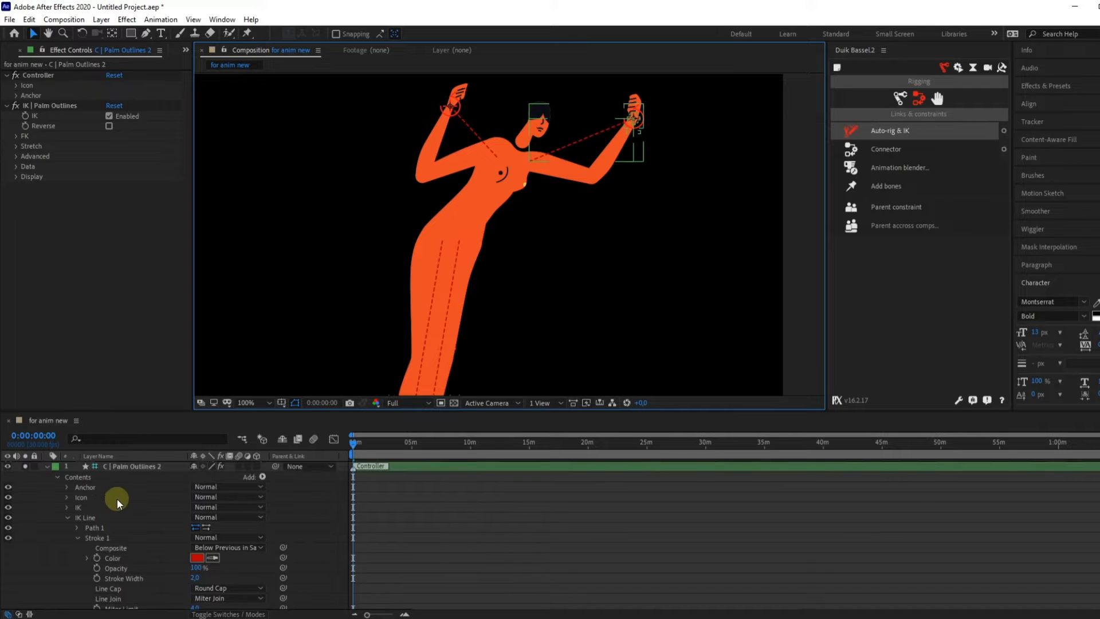
scroll(130, 492, "down", 3)
scroll(123, 565, "down", 7)
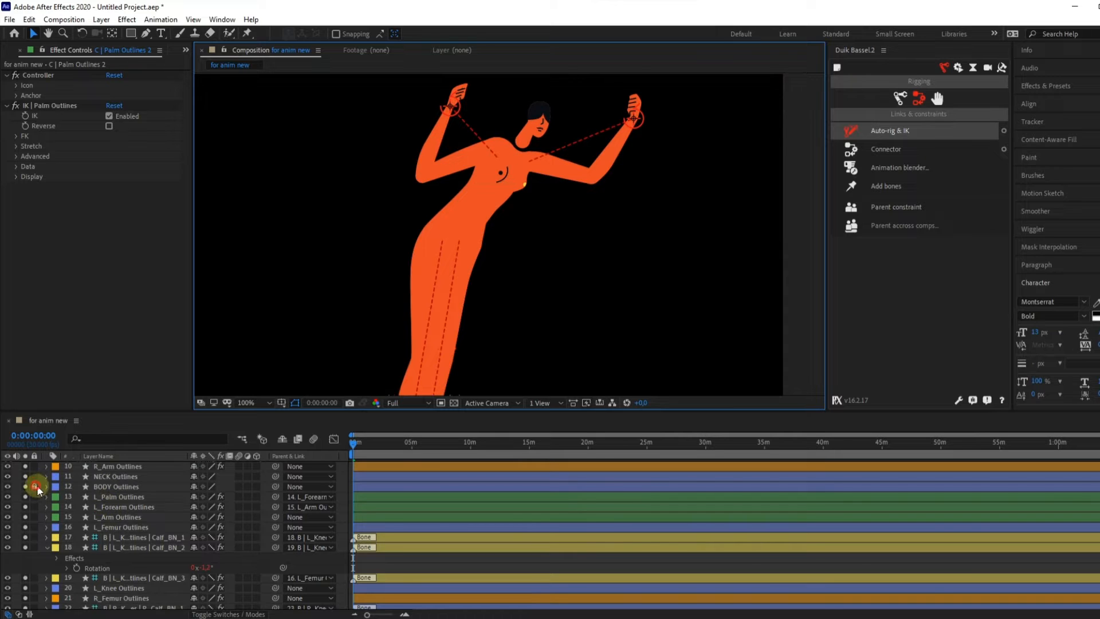
left_click(106, 485)
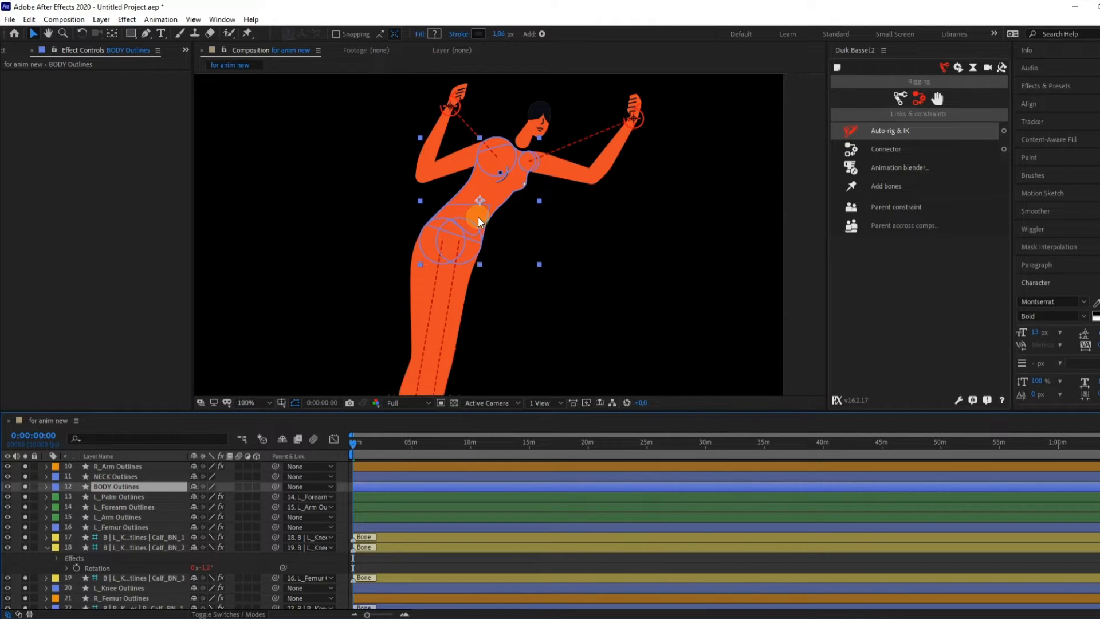
scroll(479, 217, "up", 1)
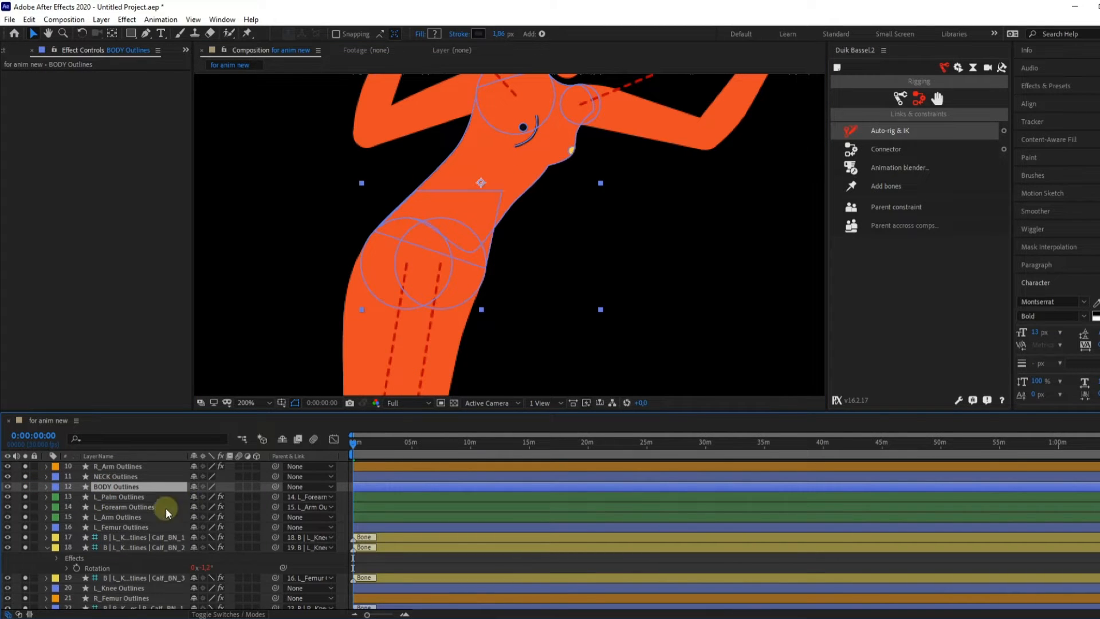
key("y")
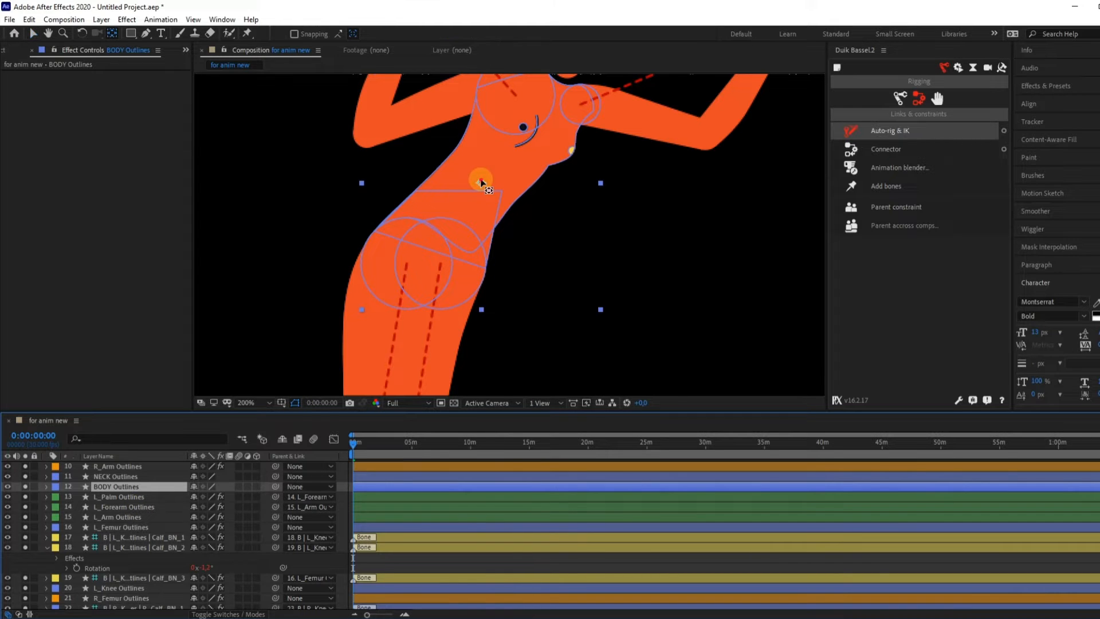
left_click_drag(480, 180, 445, 223)
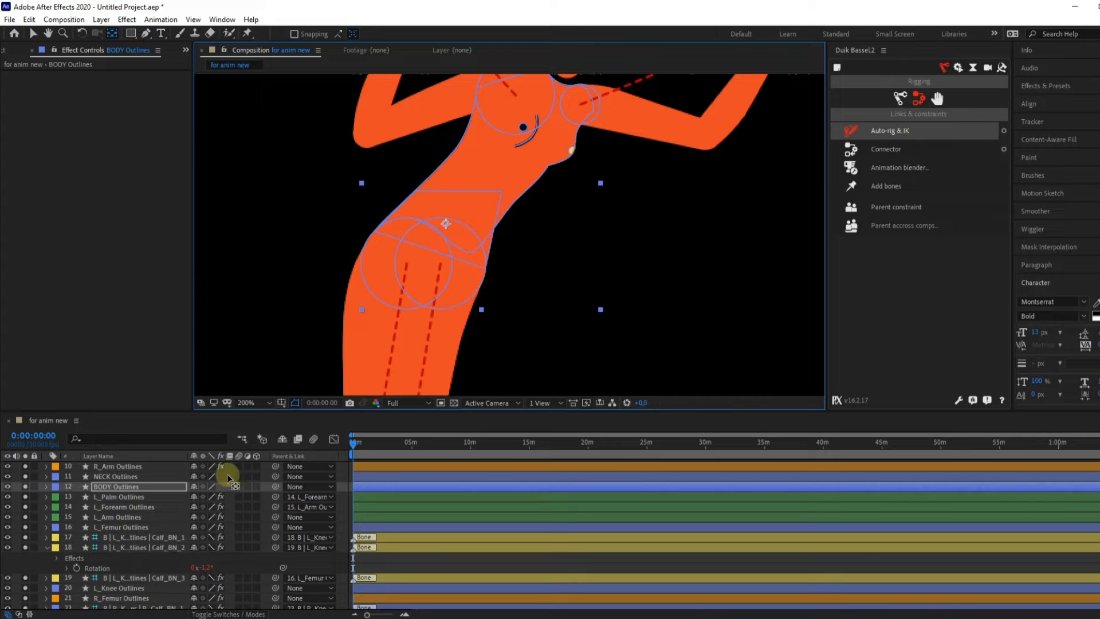
- Test-rotate BODY Outlines around its anchor point and undo the rotation
key("r")
mouse_move(207, 496)
left_mouse_down()
mouse_move(181, 496)
mouse_move(210, 499)
left_mouse_up()
key("ctrl+z")
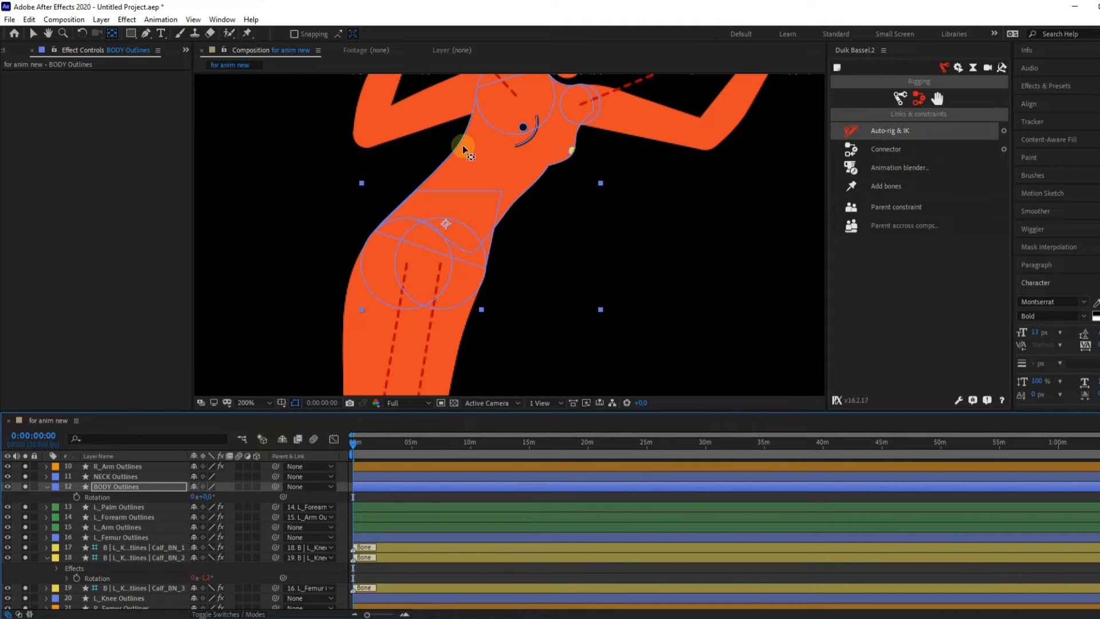
- Add a combined position-and-rotation Duik controller at the BODY Outlines anchor point and collapse the BODY layer's properties
left_click(940, 98)
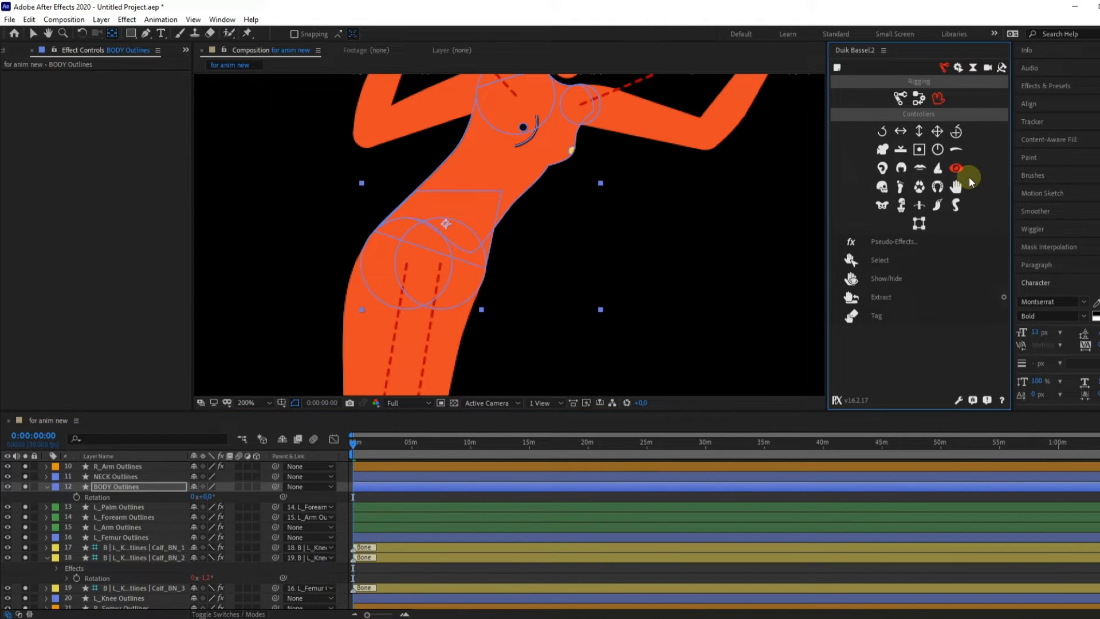
left_click(958, 132)
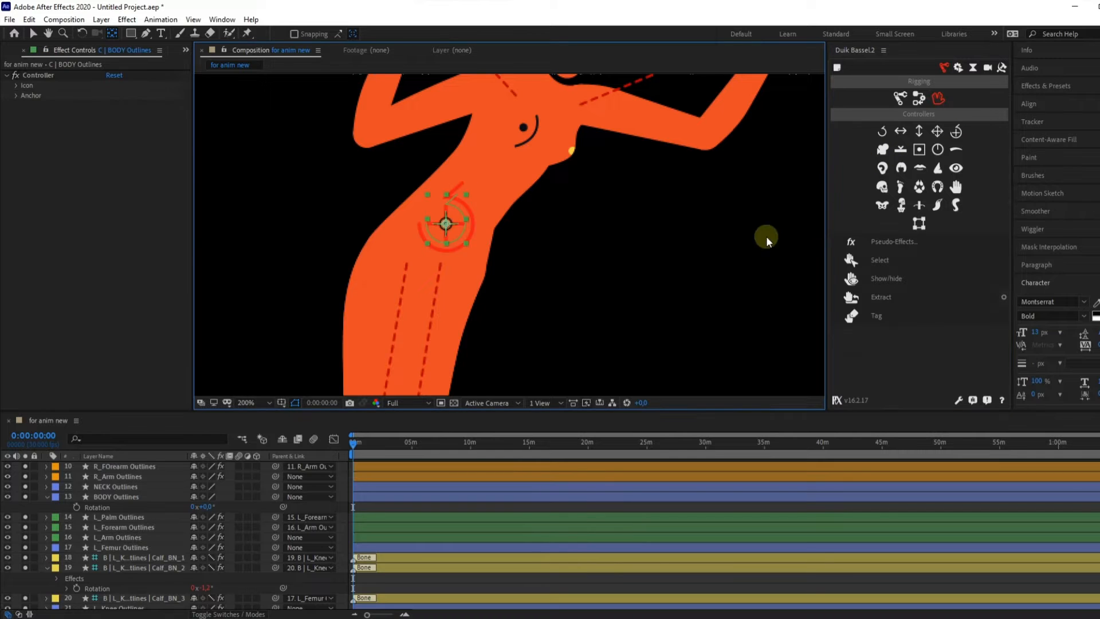
left_click(47, 496)
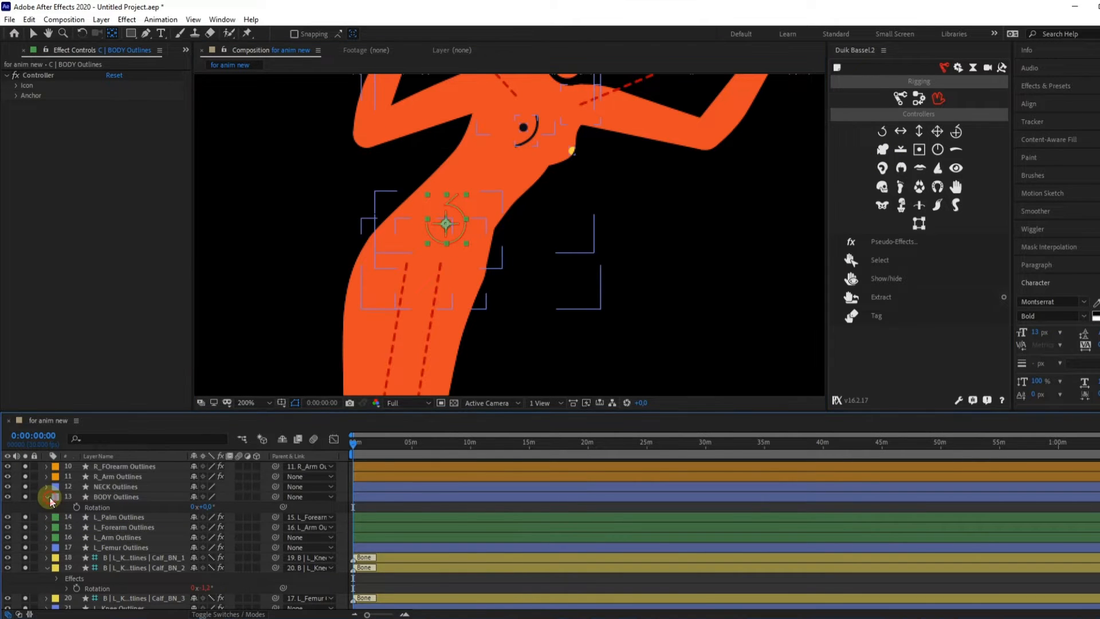
- Parent BODY Outlines to the C | BODY Outlines controller
scroll(109, 548, "down", 5)
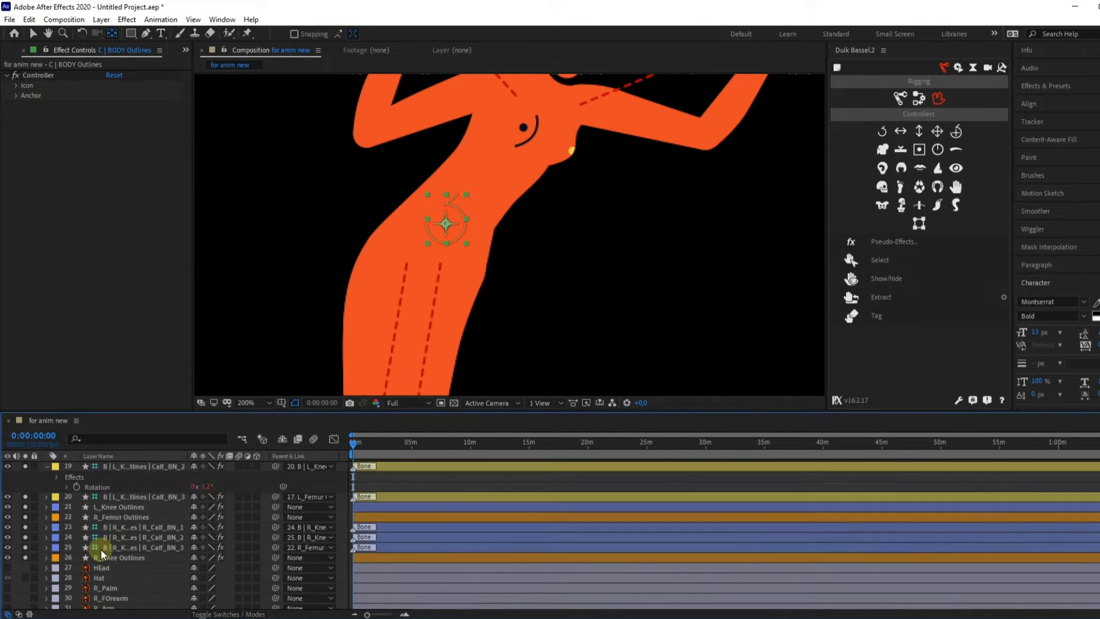
scroll(115, 536, "up", 7)
left_click(114, 527)
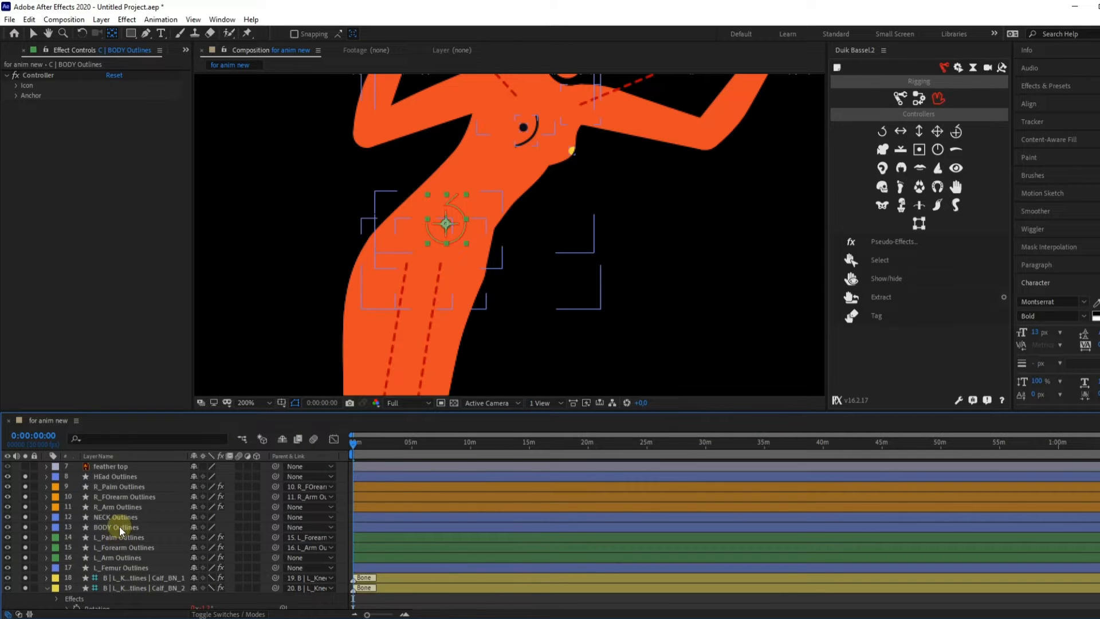
left_click(299, 527)
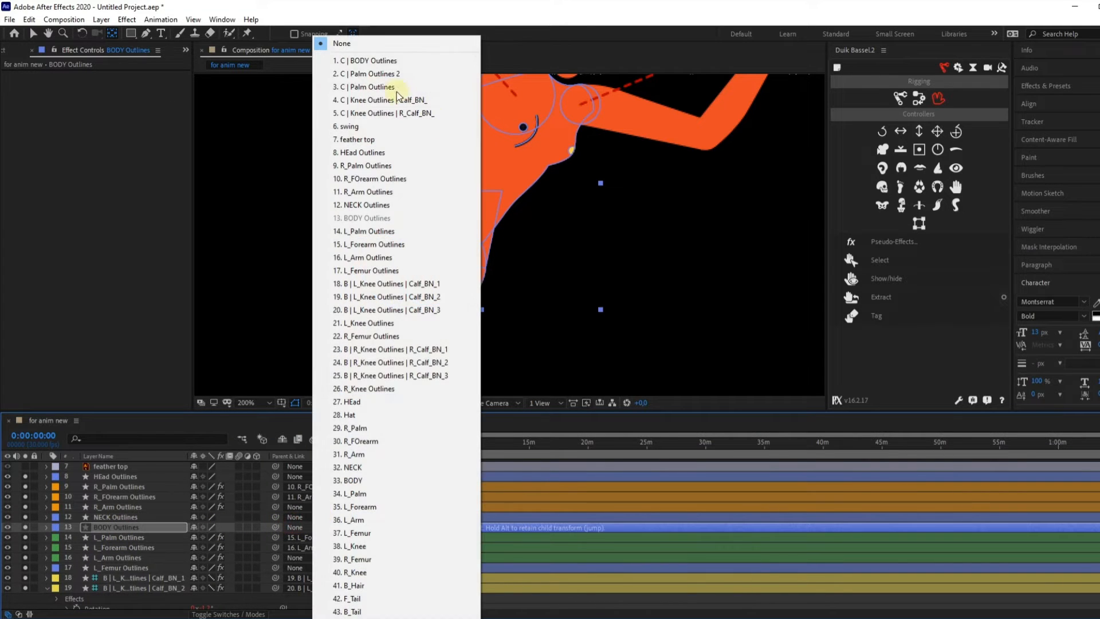
left_click(367, 61)
- Rename the C | BODY Outlines controller to MAIN CNTRL and collapse the properties of C | Palm Outlines 2
scroll(115, 461, "up", 3)
left_click(117, 466)
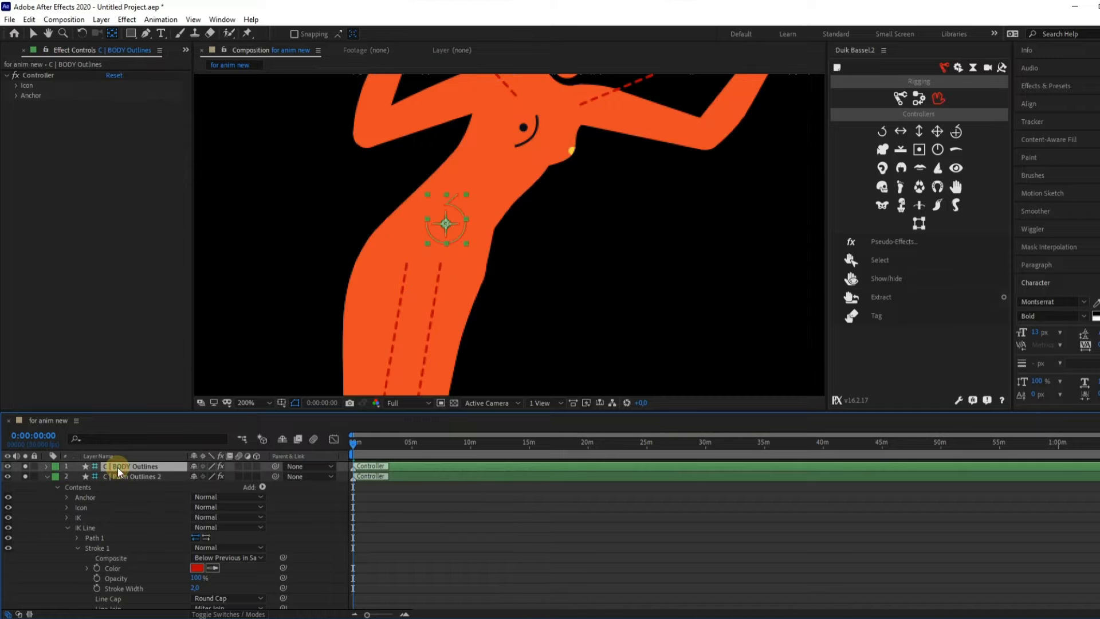
key("Return")
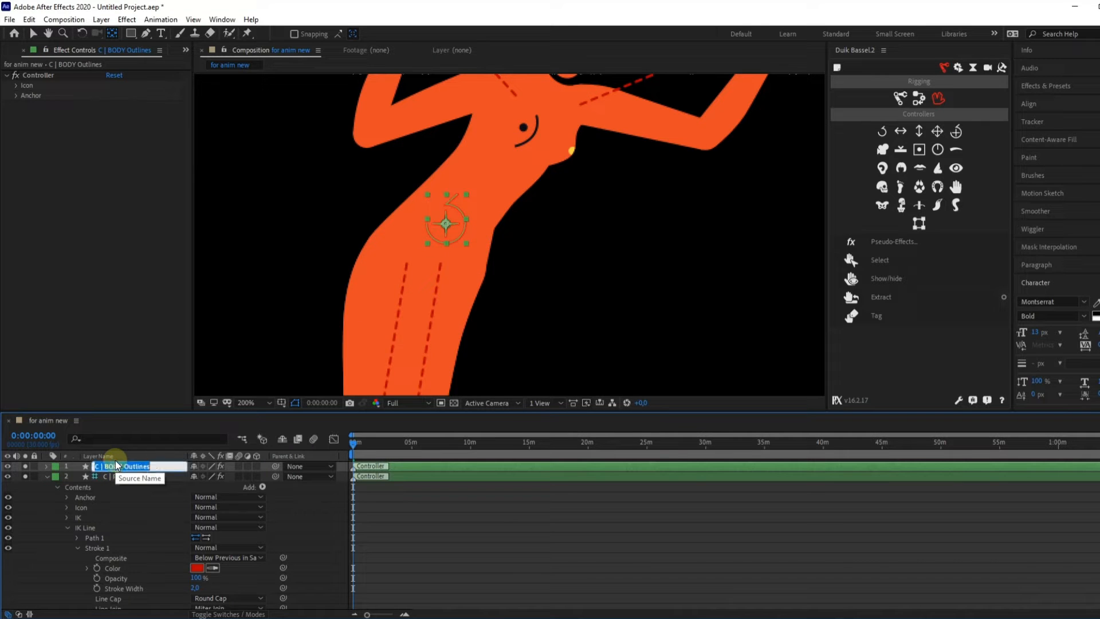
type("MAIN CN")
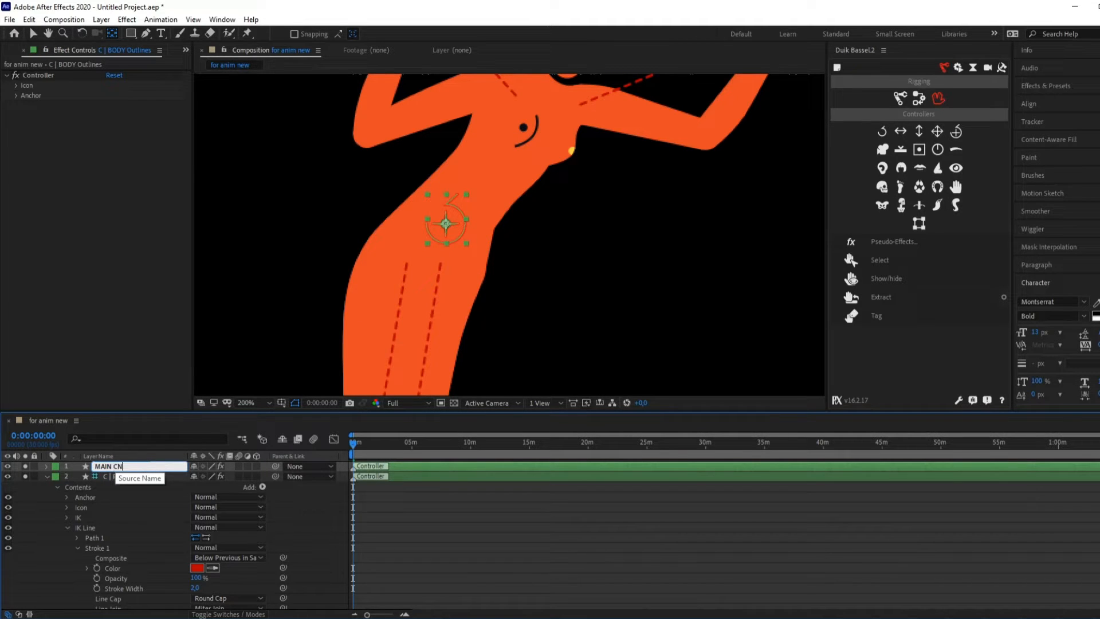
type("TRL")
key("Return")
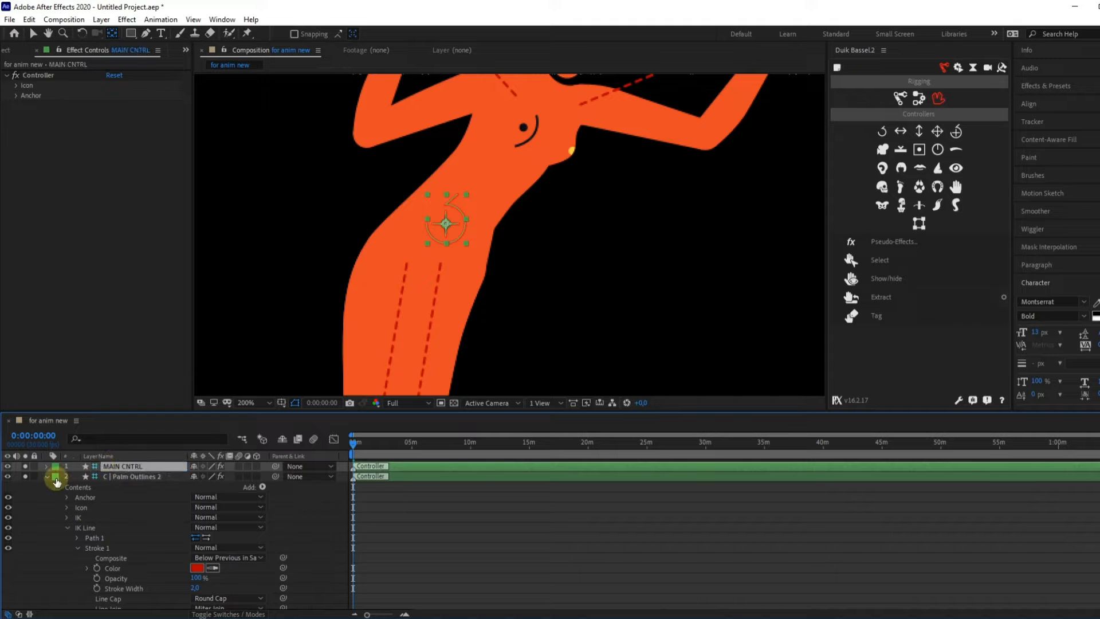
left_click(48, 477)
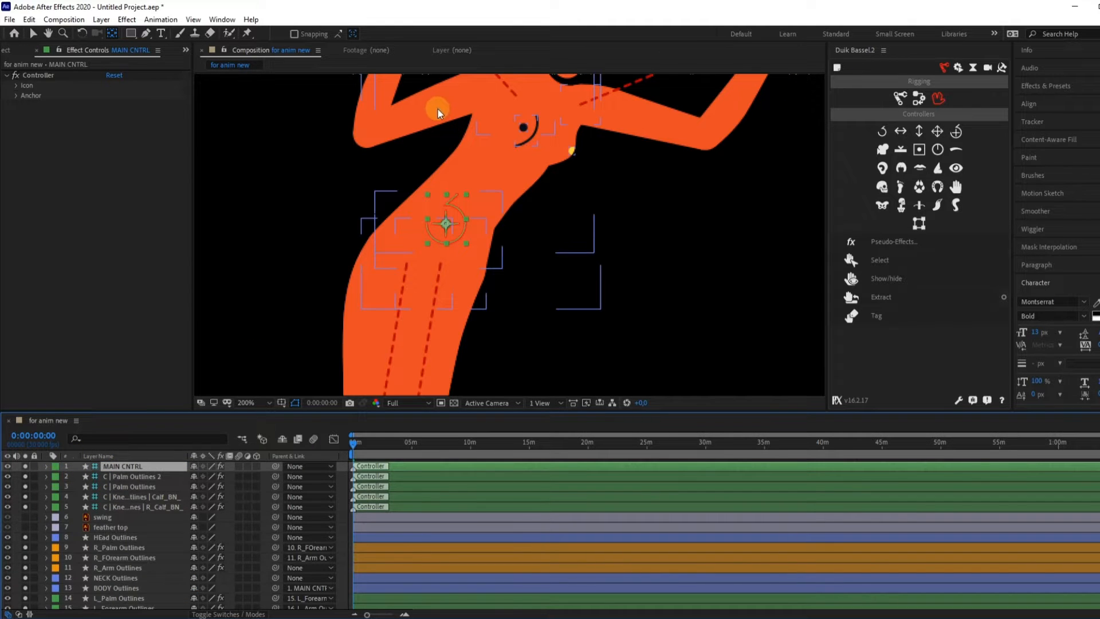
- Lock the BODY Outlines layer
key("v")
left_click(449, 115)
key("space")
left_click_drag(684, 212, 677, 247)
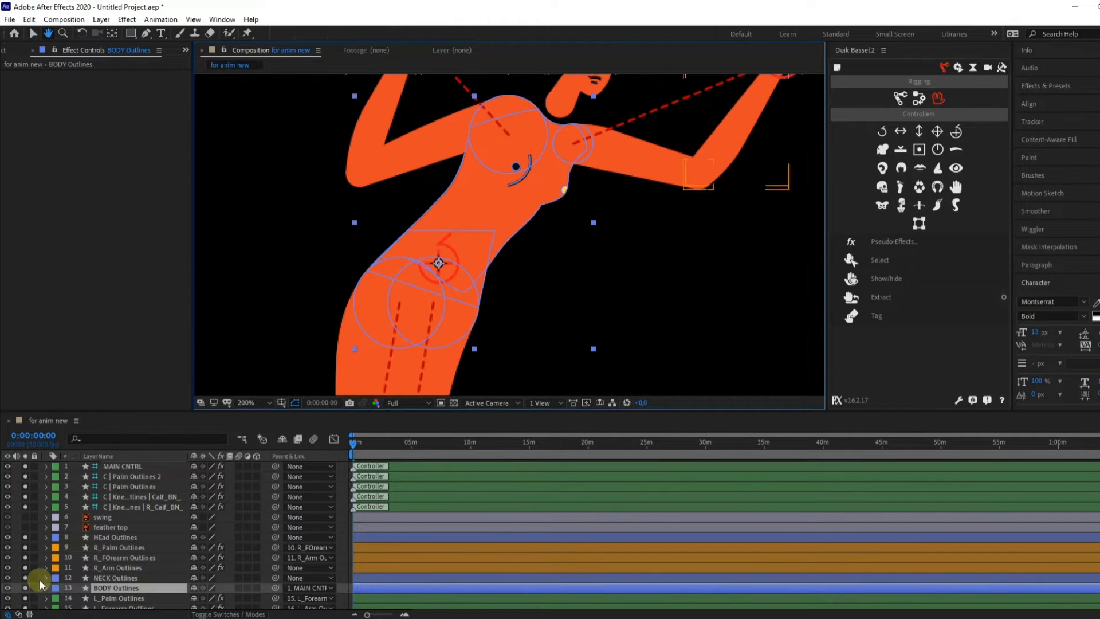
left_click(36, 587)
- Parent L_Arm Outlines and R_Arm Outlines to MAIN CNTRL
left_click(420, 151)
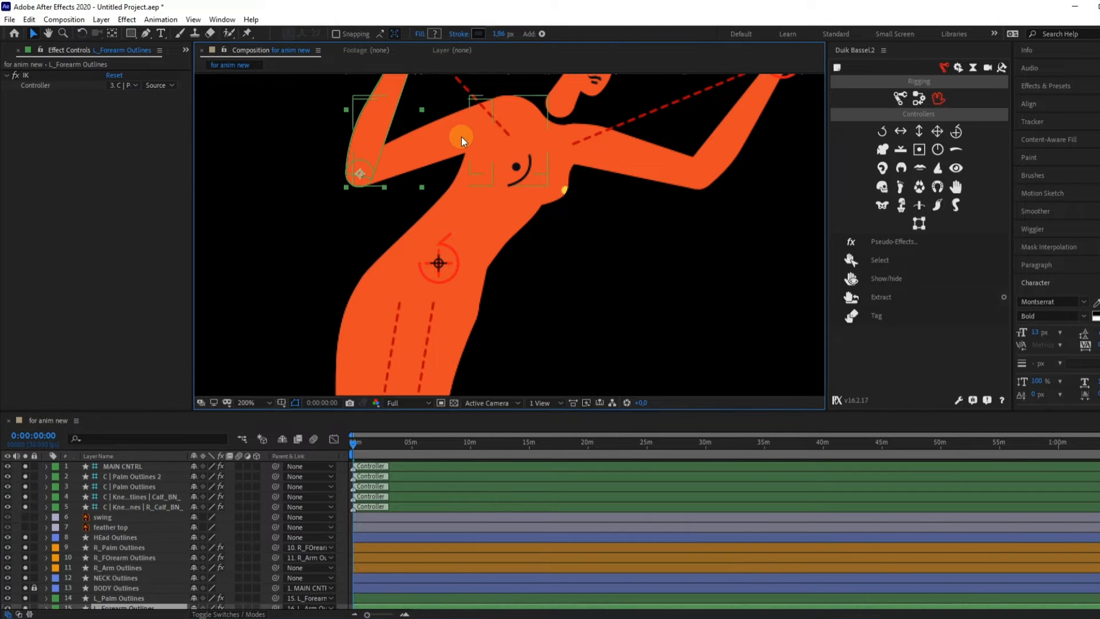
left_click(461, 136)
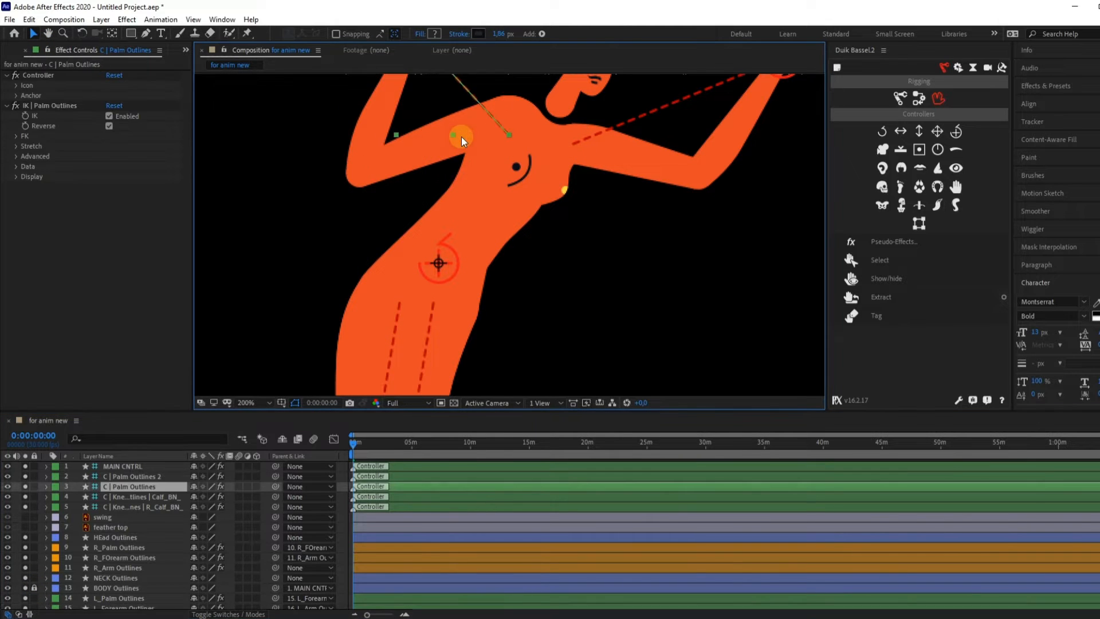
left_click(630, 154, "shift")
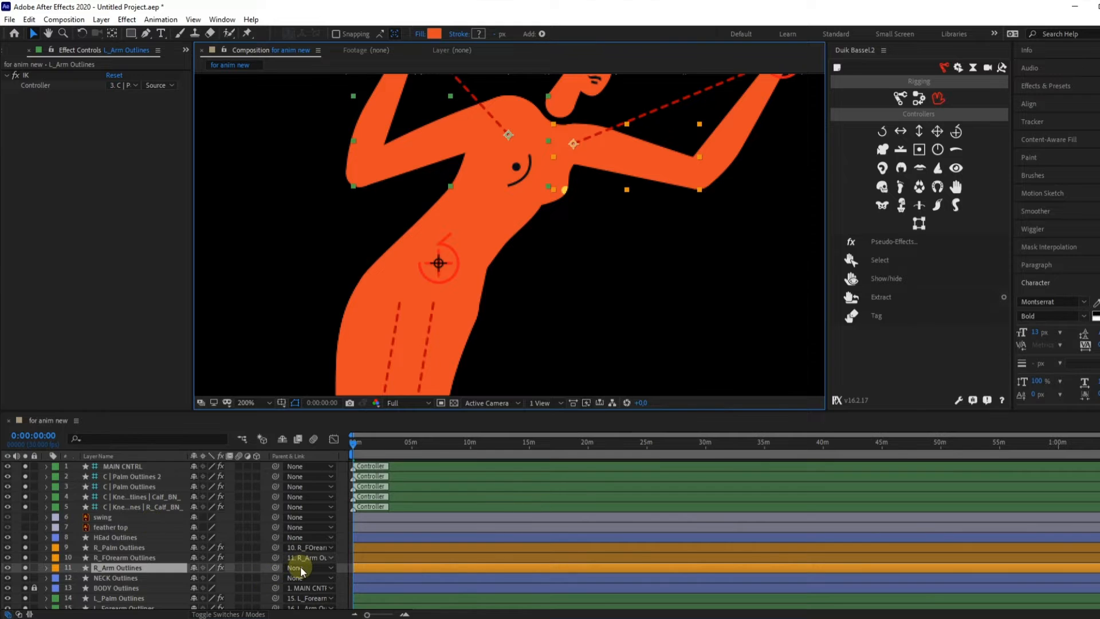
left_click(302, 568)
left_click(366, 57)
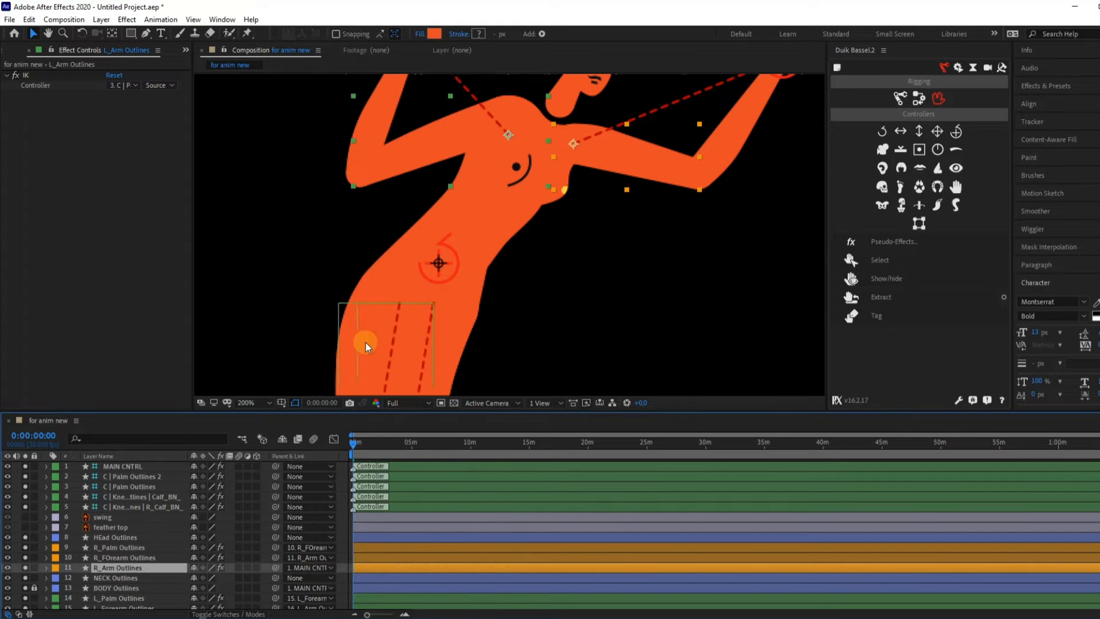
- Parent the L_Femur Outlines and R_Femur Outlines layers to MAIN CNTRL
left_click(366, 346)
key("space")
left_click_drag(491, 338, 528, 241)
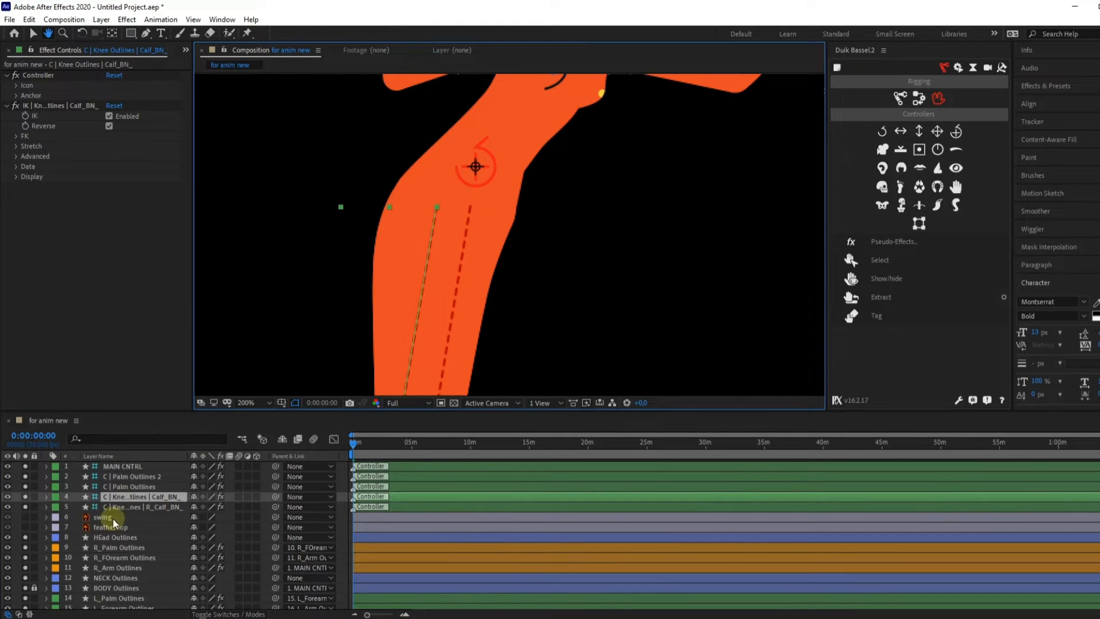
scroll(107, 532, "down", 2)
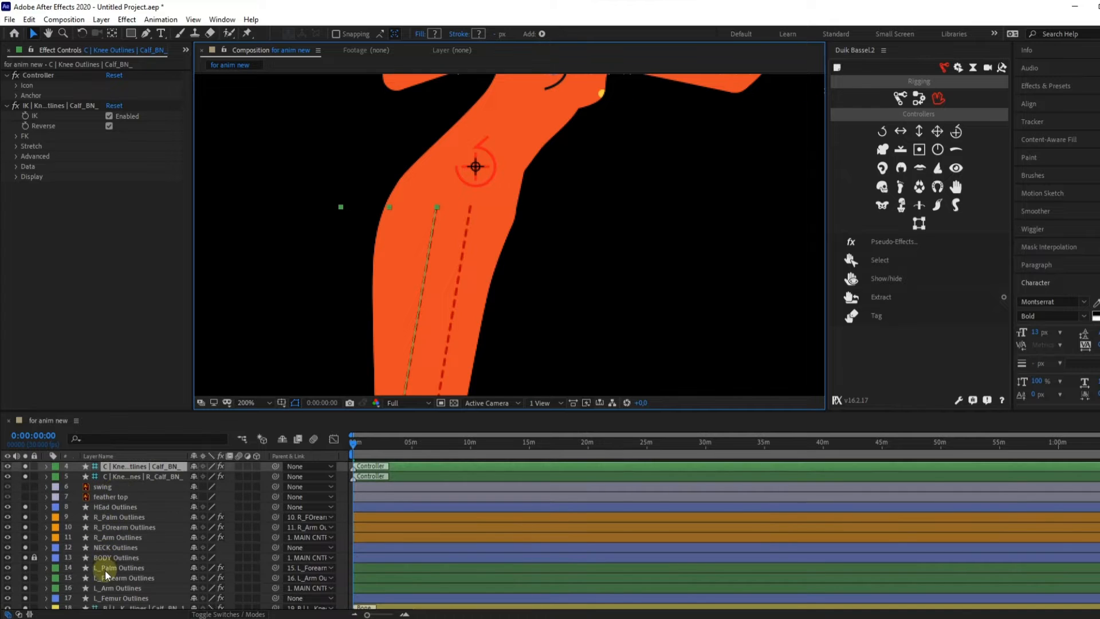
scroll(106, 575, "down", 4)
left_click(117, 537)
scroll(115, 538, "down", 4)
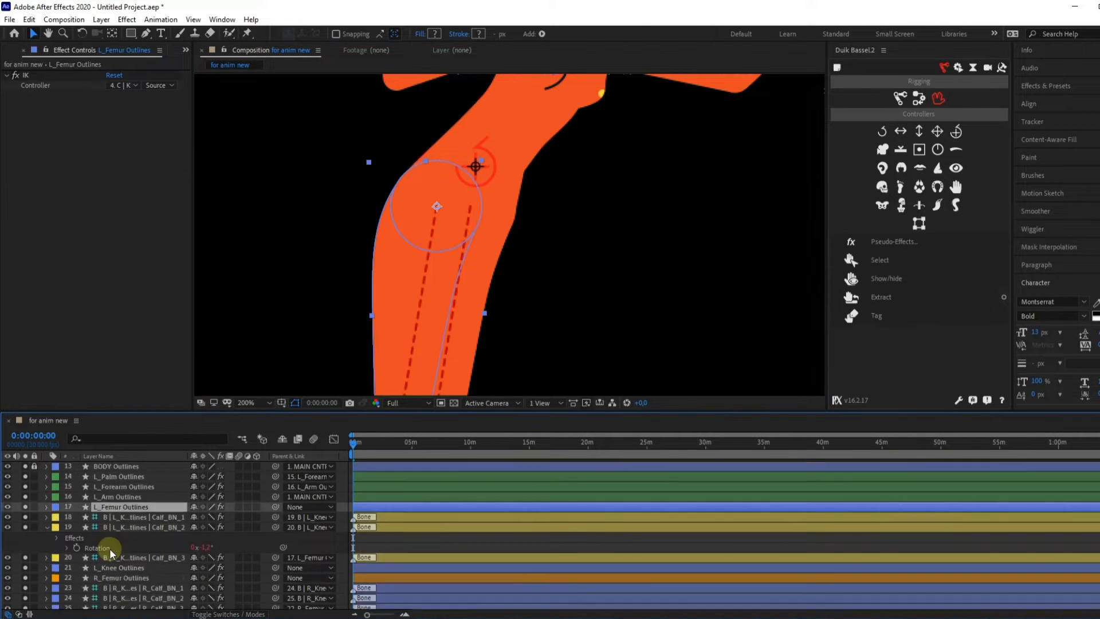
left_click(121, 552)
left_click(309, 547)
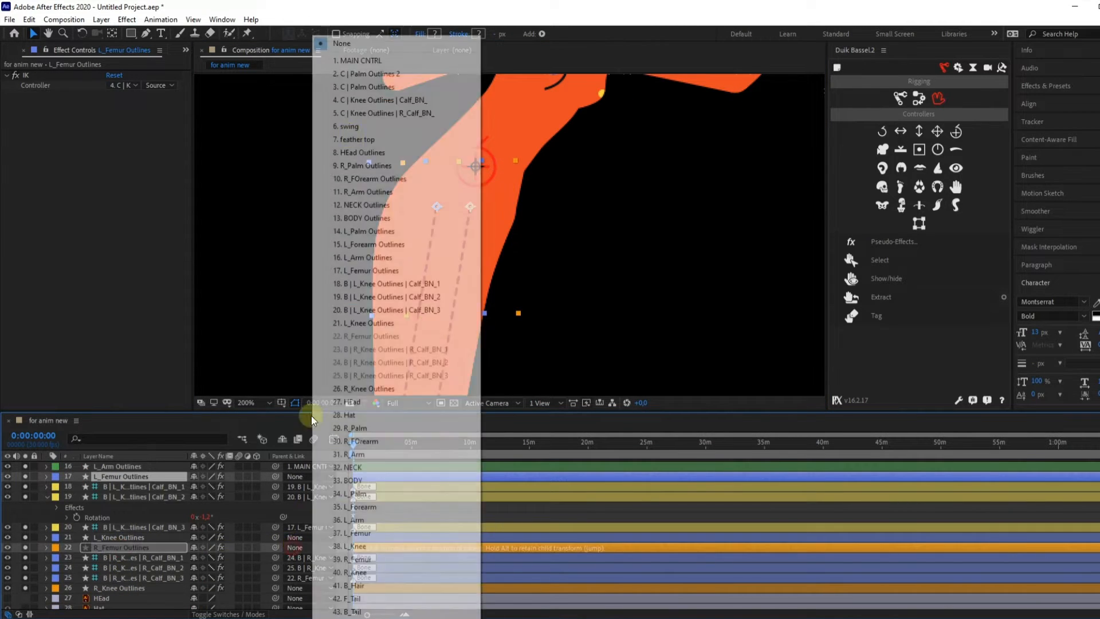
left_click(361, 61)
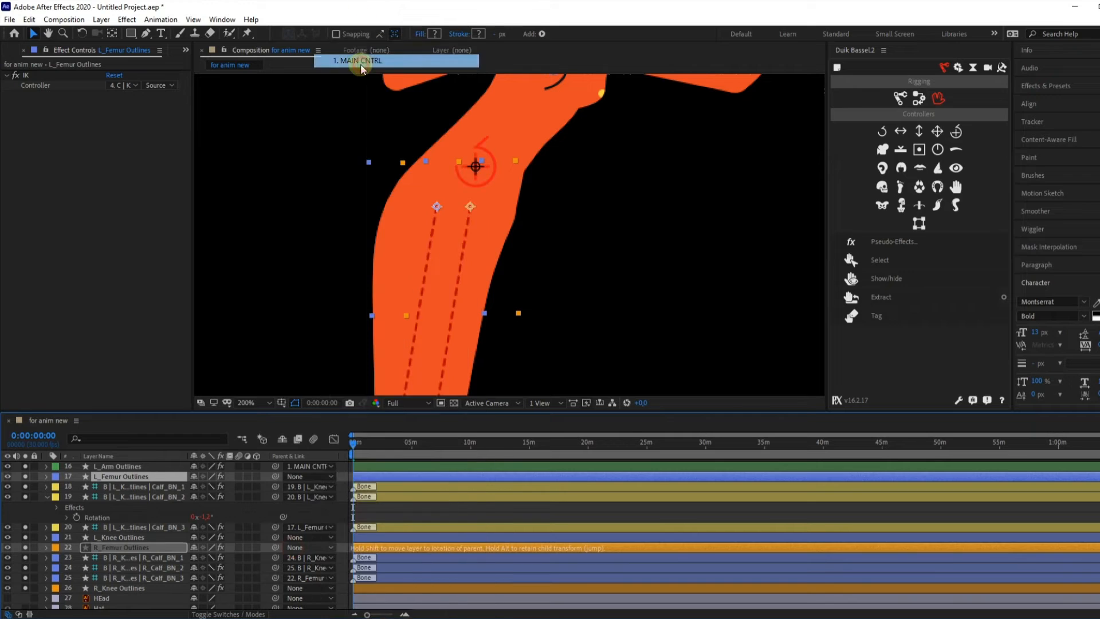
- Try moving the MAIN CNTRL controller to test how the parented legs follow
left_click(475, 167)
left_click_drag(476, 167, 424, 214)
scroll(536, 184, "down", 3)
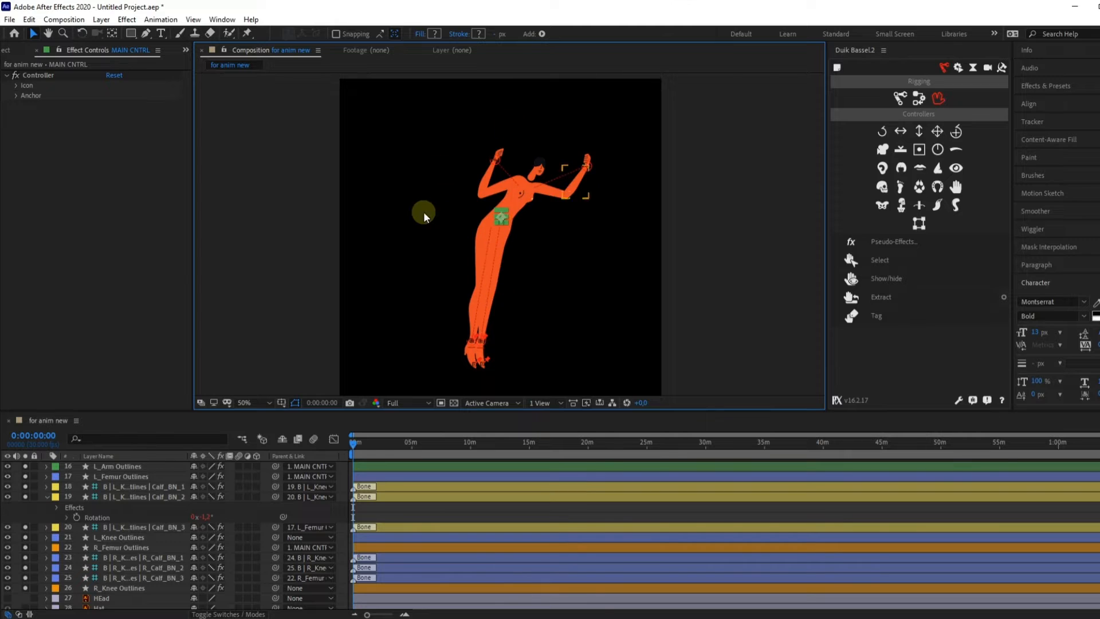
scroll(500, 197, "up", 2)
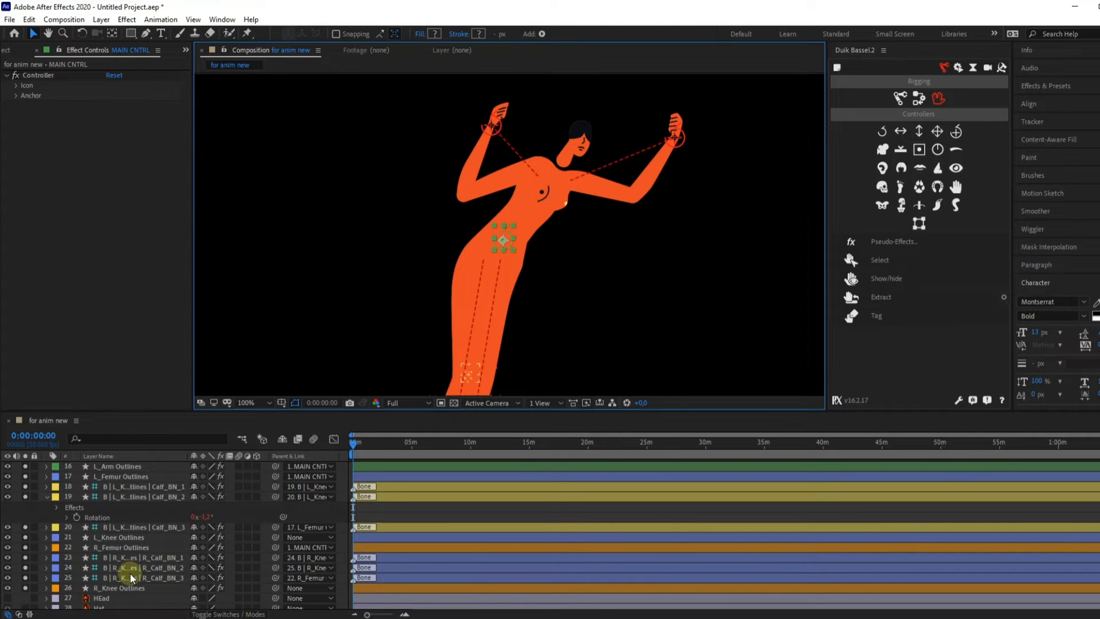
- Parent HEad Outlines to NECK Outlines, and NECK Outlines to MAIN CNTRL
scroll(127, 570, "up", 1)
left_click(578, 146)
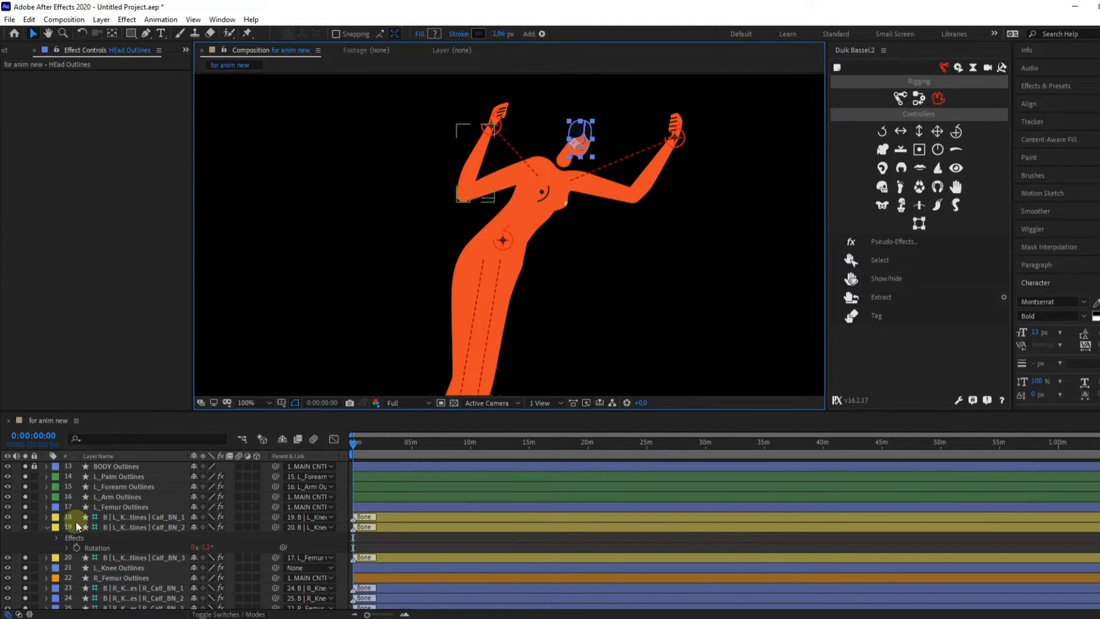
scroll(87, 525, "up", 4)
scroll(87, 525, "down", 2)
scroll(89, 524, "up", 2)
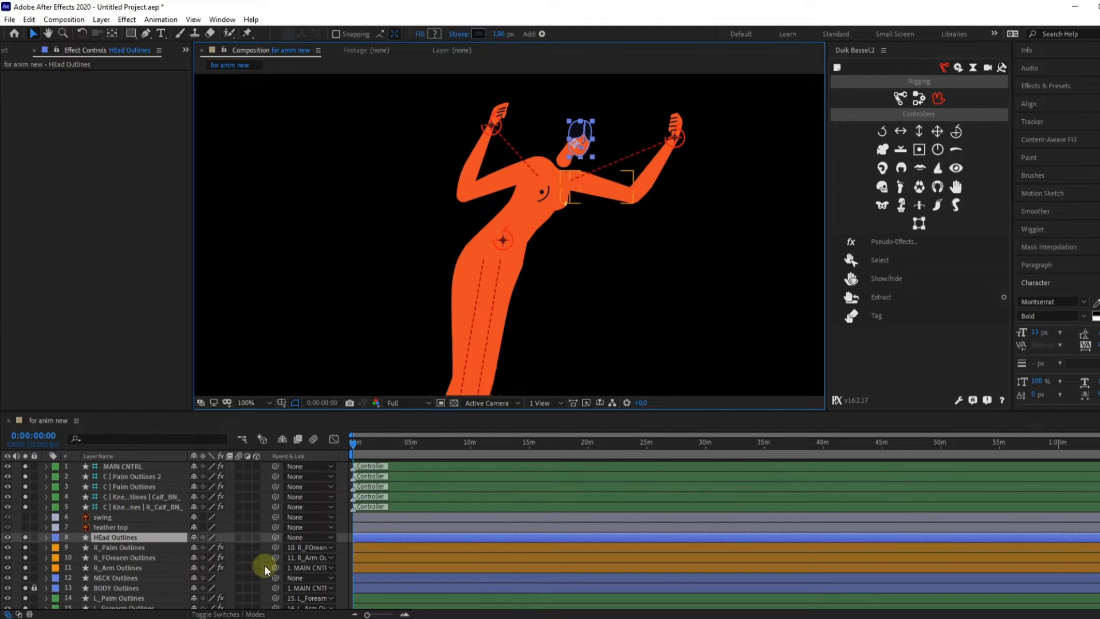
left_click_drag(276, 537, 136, 580)
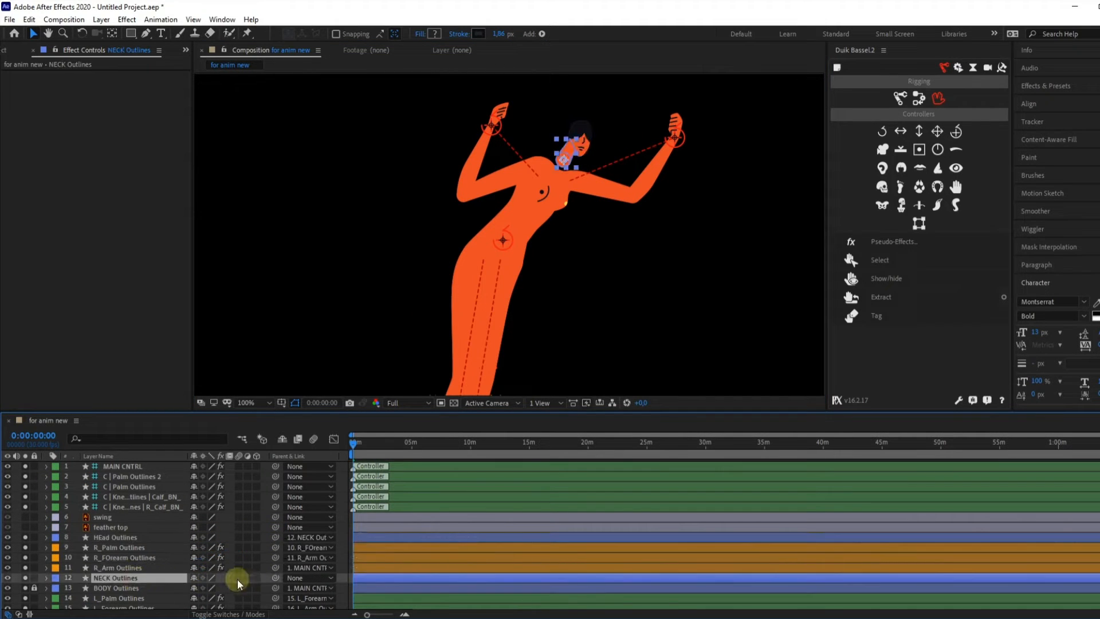
left_click_drag(275, 577, 108, 463)
- Move MAIN CNTRL to test the head and neck parenting, and undo the move
left_click(108, 464)
left_click_drag(516, 244, 429, 232)
scroll(501, 247, "down", 1)
key("ctrl+z")
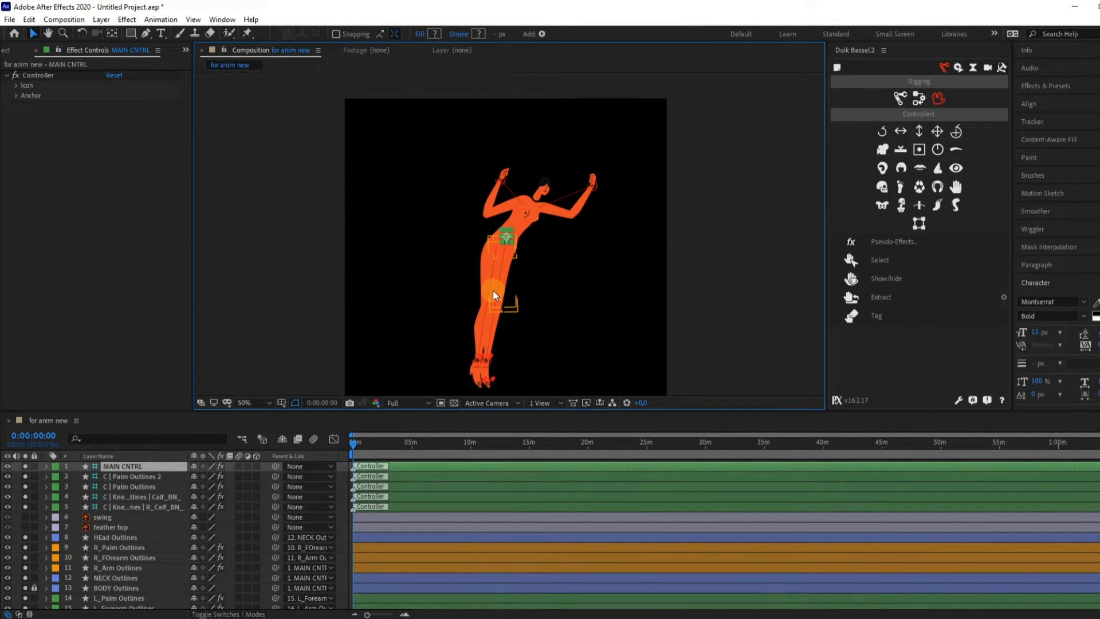
- Save the project as NEW in the "the circus" folder inside Tuts for Instagram
key("ctrl+s")
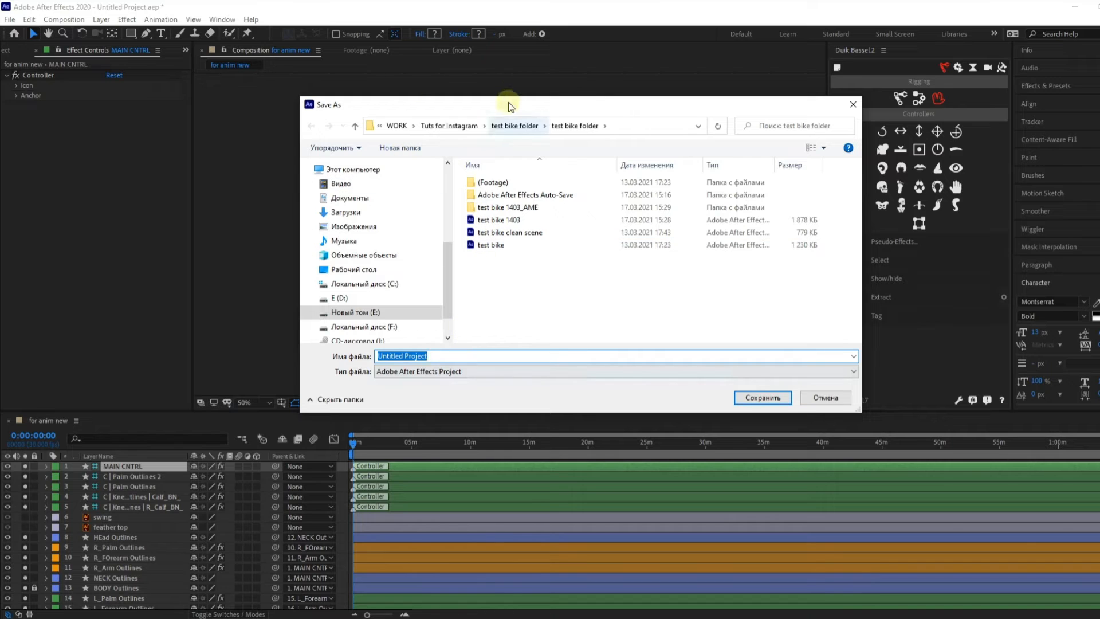
left_click_drag(510, 106, 483, 88)
left_click(428, 109)
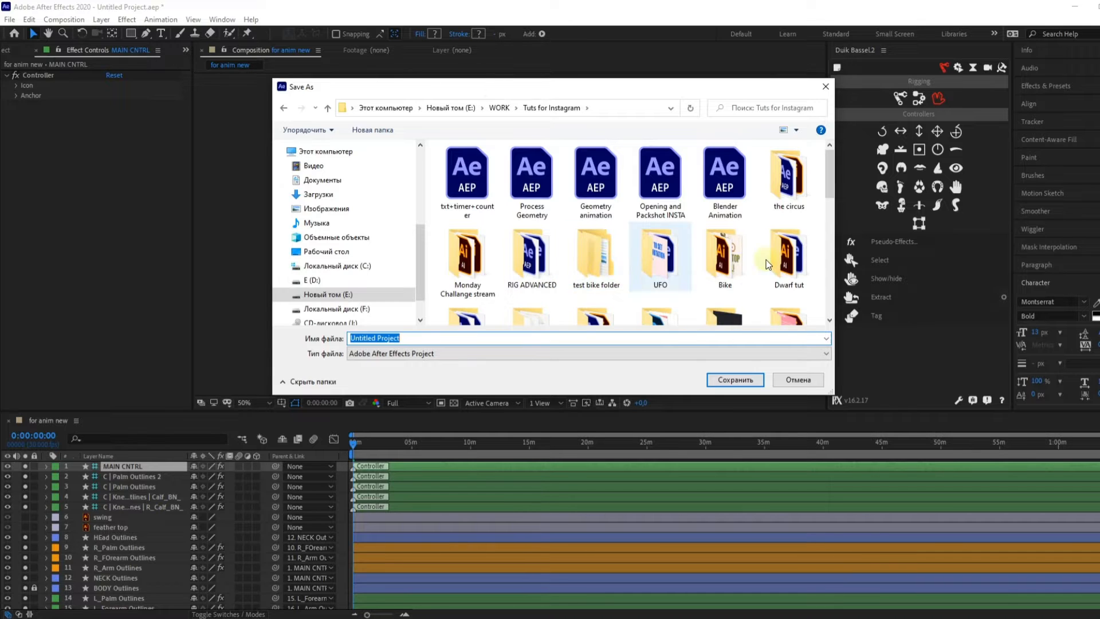
scroll(767, 265, "down", 1)
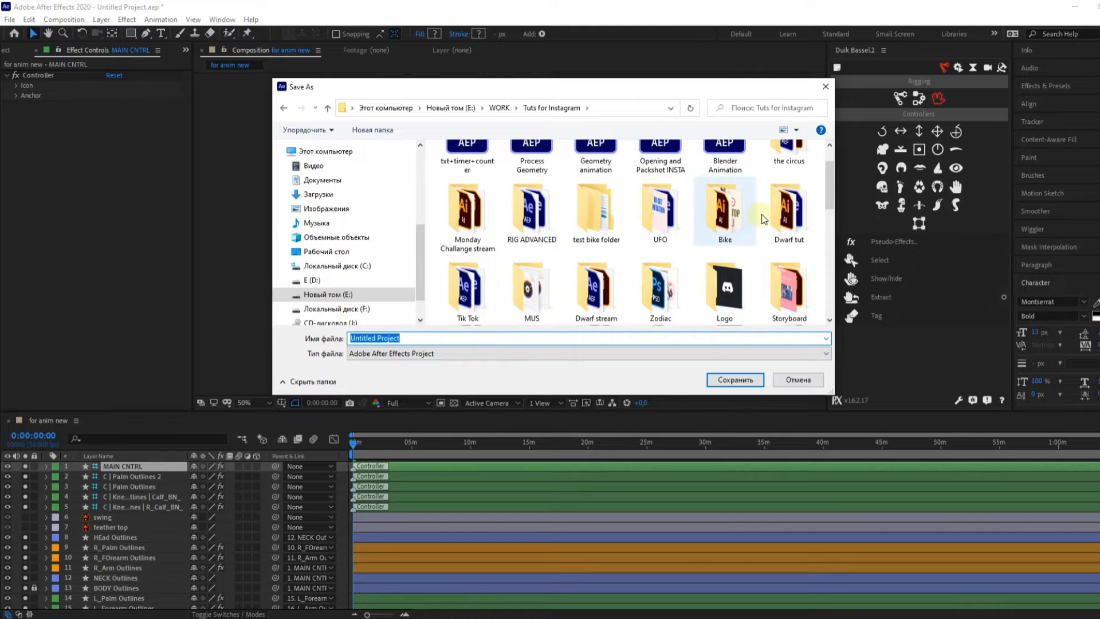
scroll(761, 235, "down", 2)
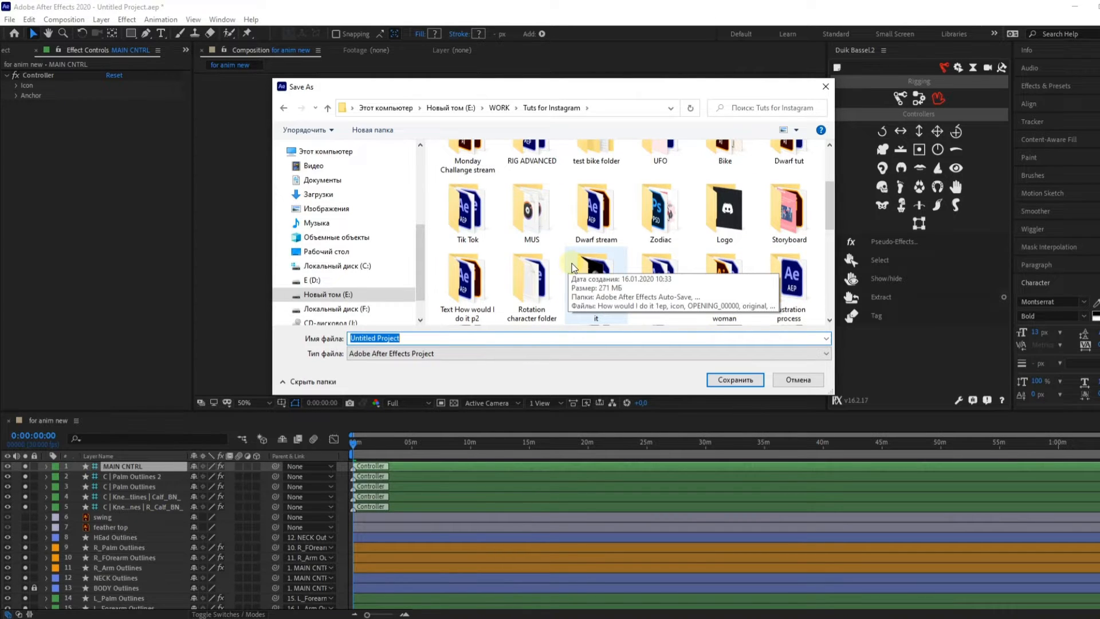
scroll(574, 266, "up", 1)
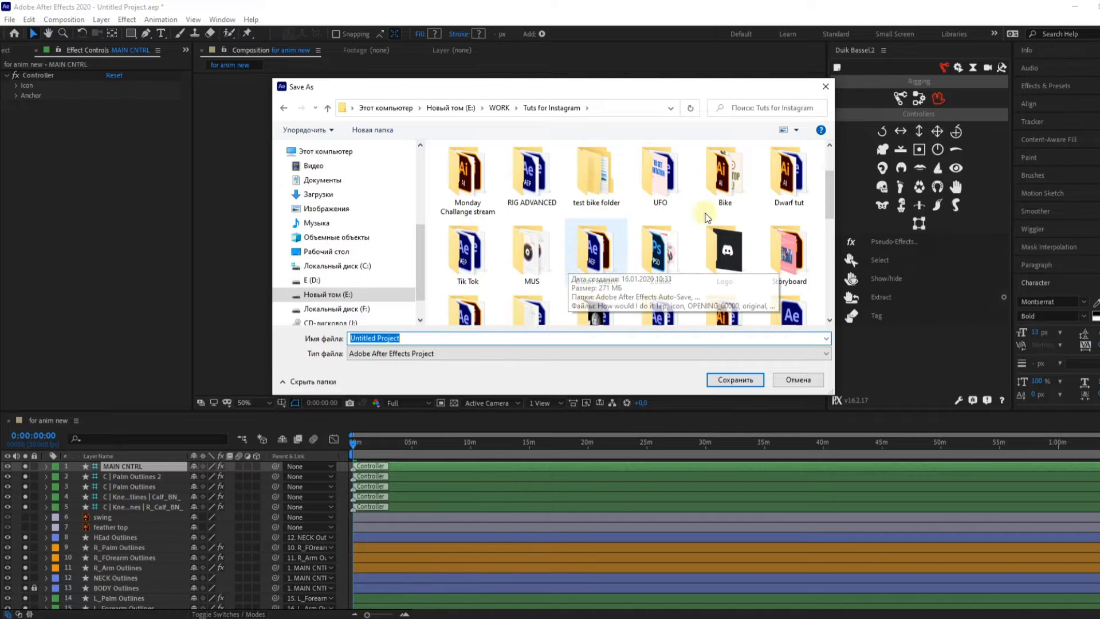
scroll(719, 255, "up", 1)
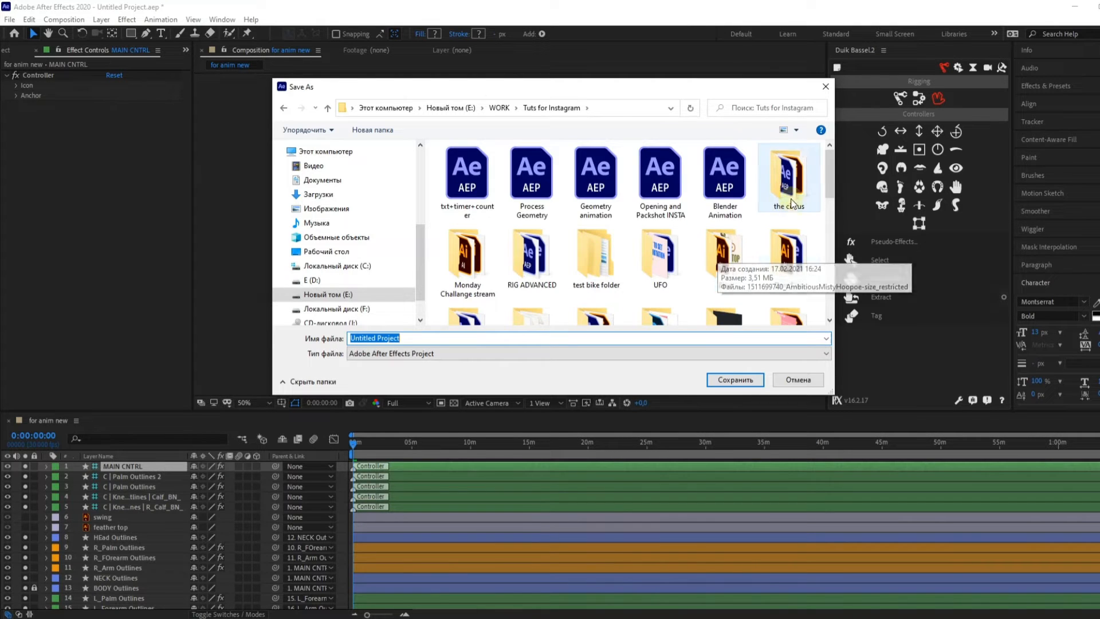
double_click(791, 179)
left_click(420, 340)
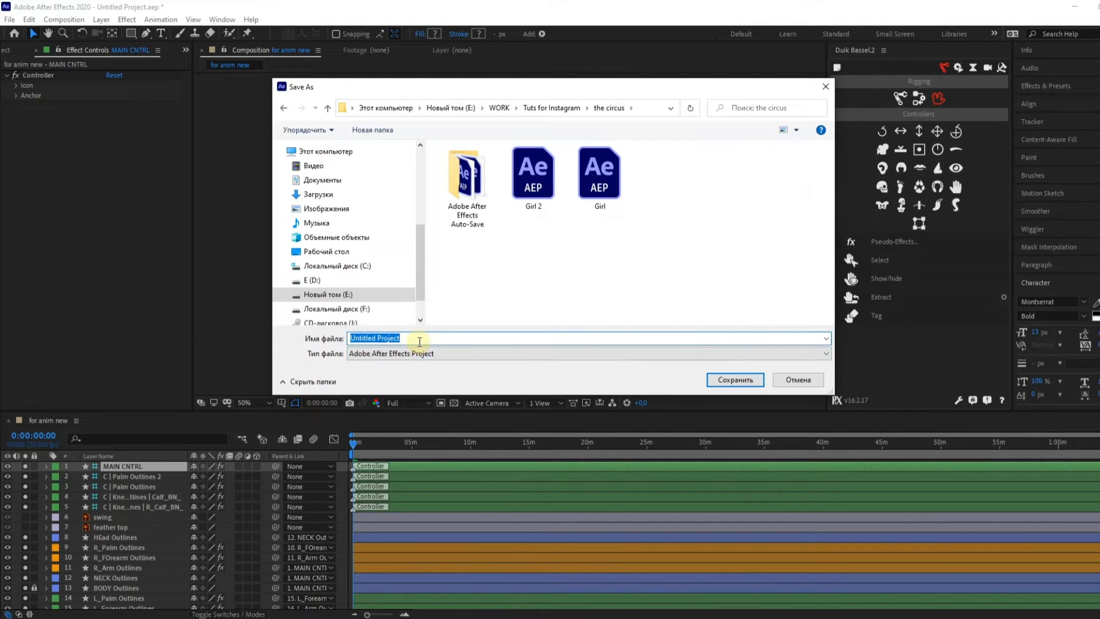
type("NEW")
key("Return")
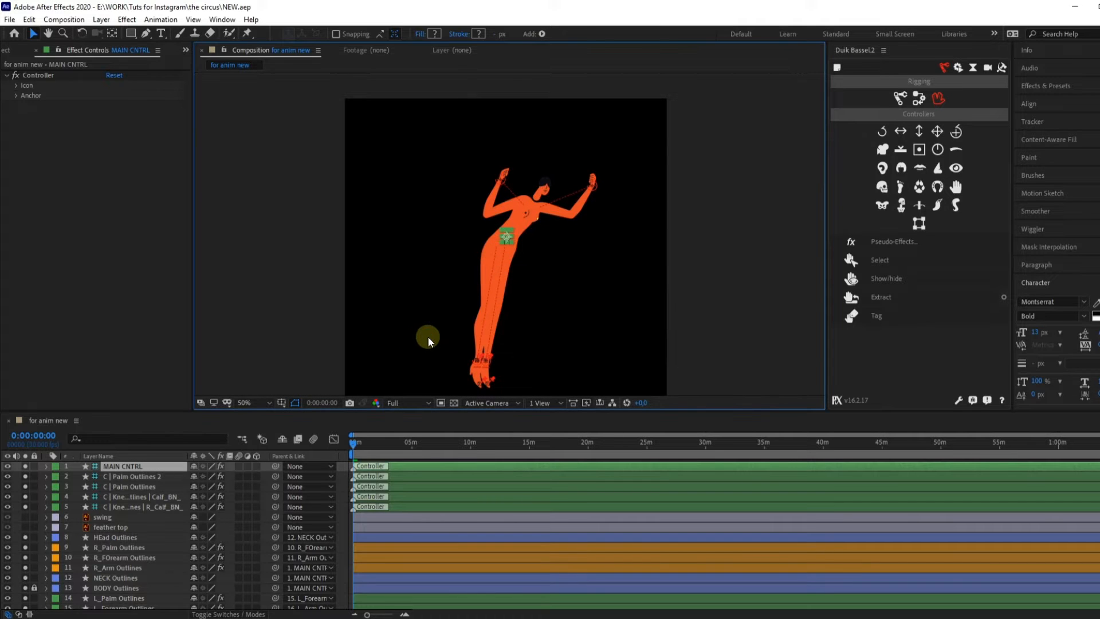
- Solo the swing and feather top layers along with the character layers
left_click_drag(355, 443, 70, 487)
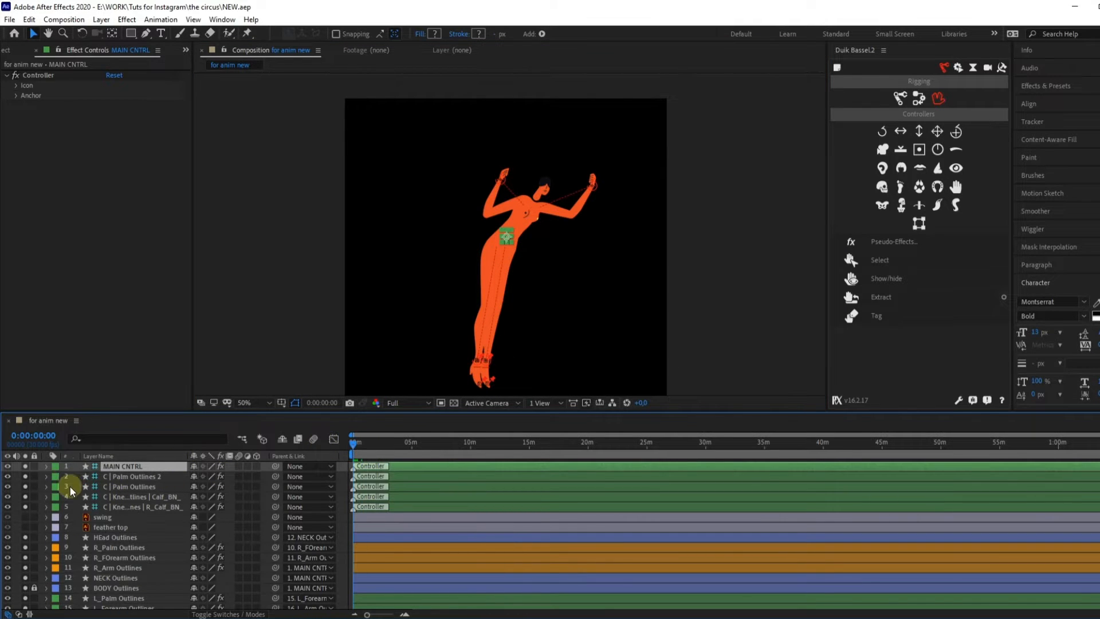
left_click(94, 516)
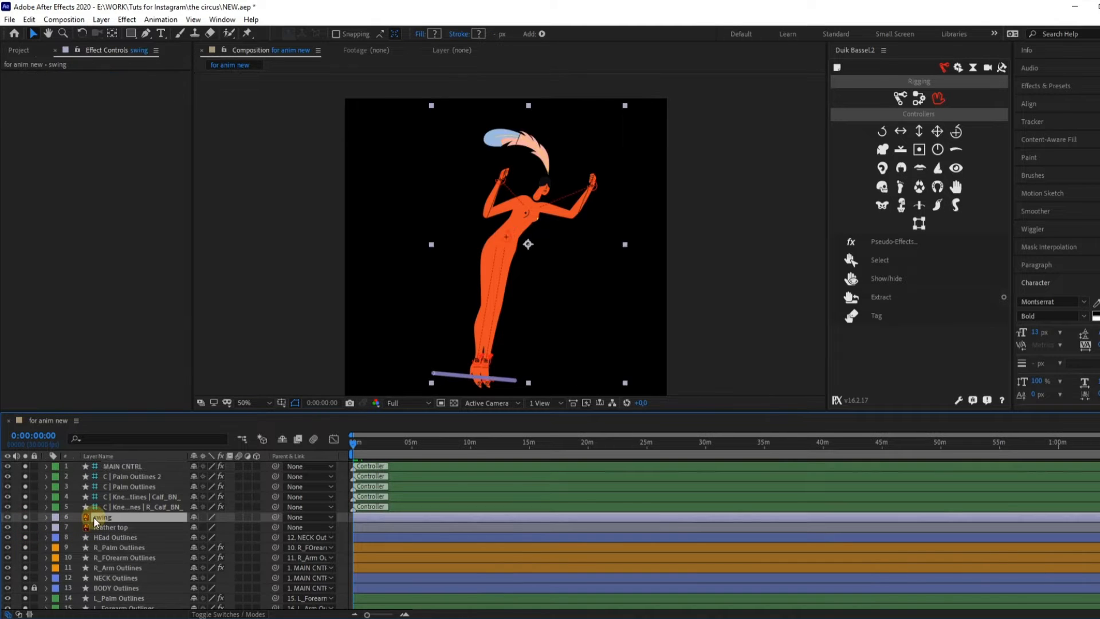
- Change the composition's background colour to white
right_click(290, 275)
left_click(351, 302)
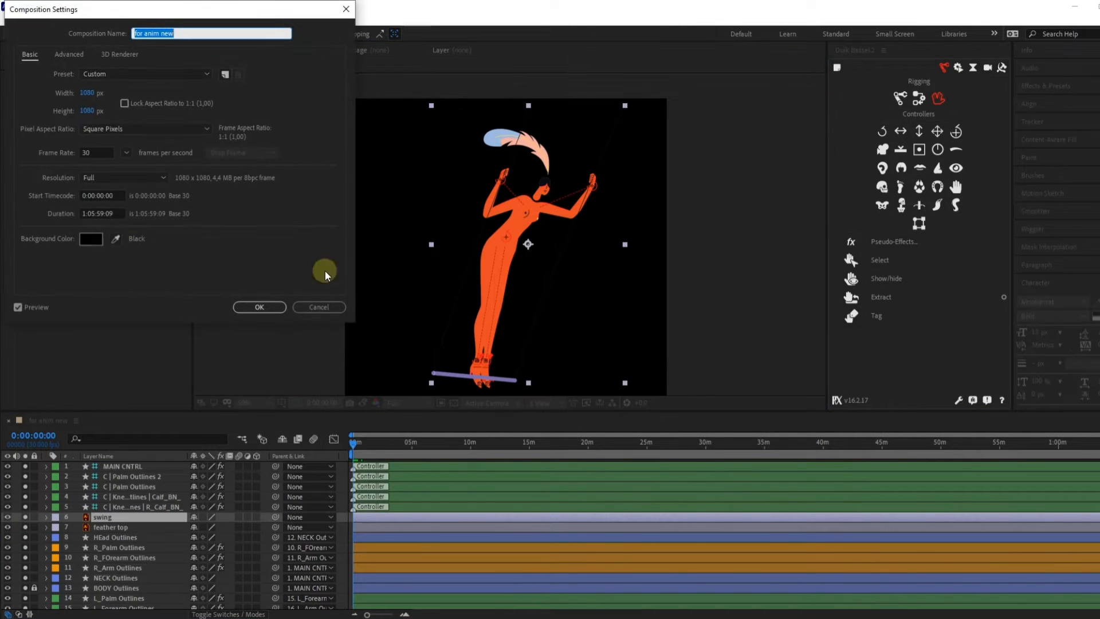
left_click(90, 239)
left_click_drag(72, 97, 71, 12)
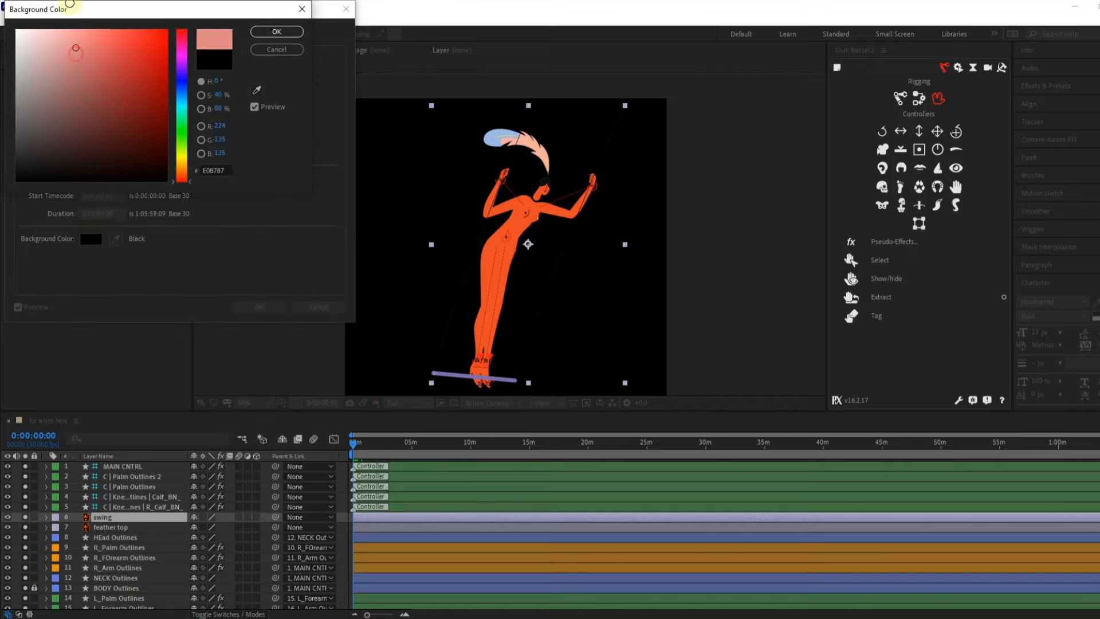
left_click_drag(100, 114, 17, 30)
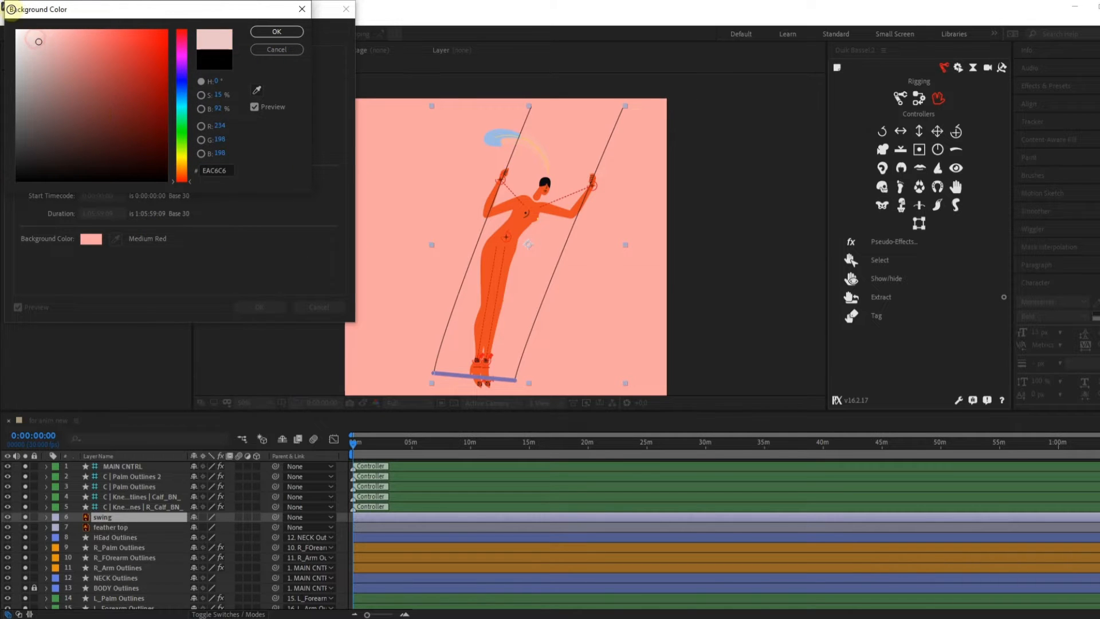
left_click(276, 32)
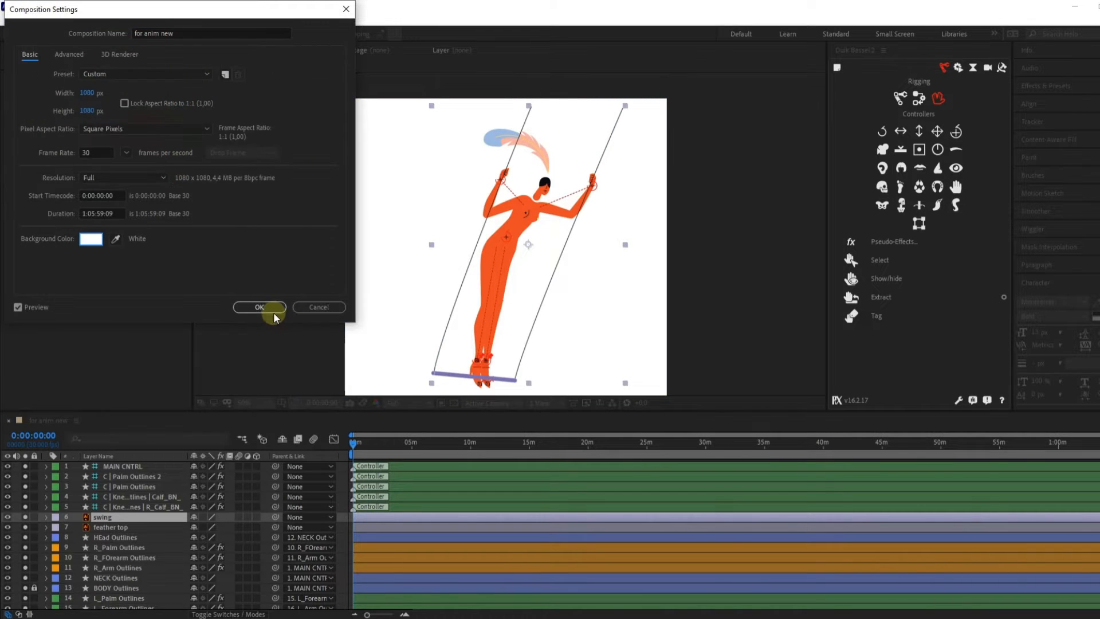
left_click(260, 307)
- Select all layers, turn off their solo switches, and deselect them
left_click(112, 527)
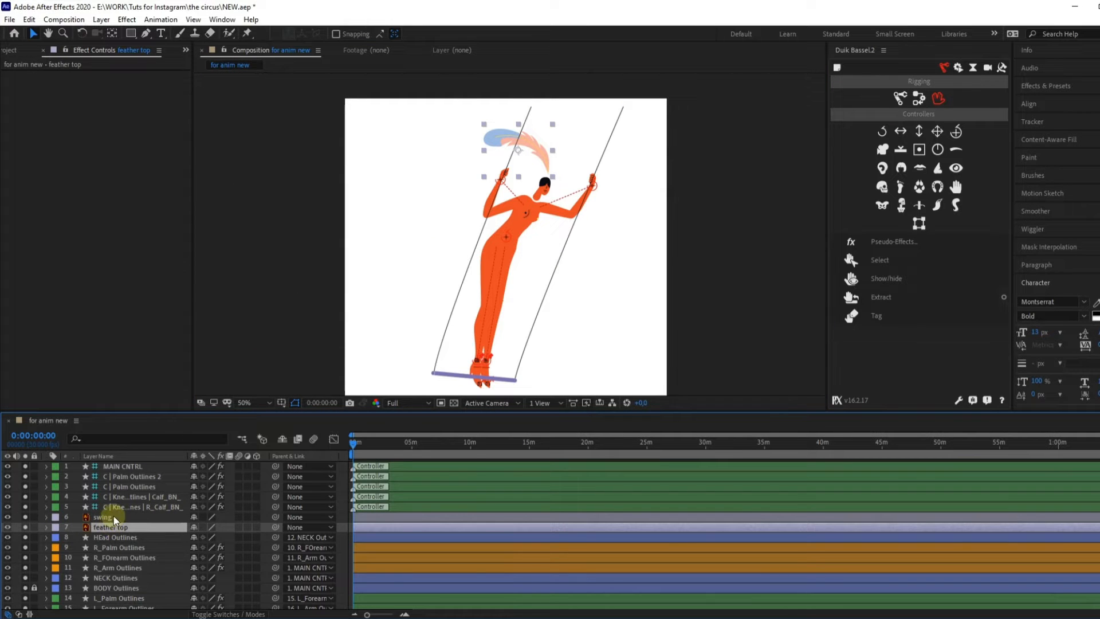
left_click(493, 136)
scroll(108, 590, "down", 2)
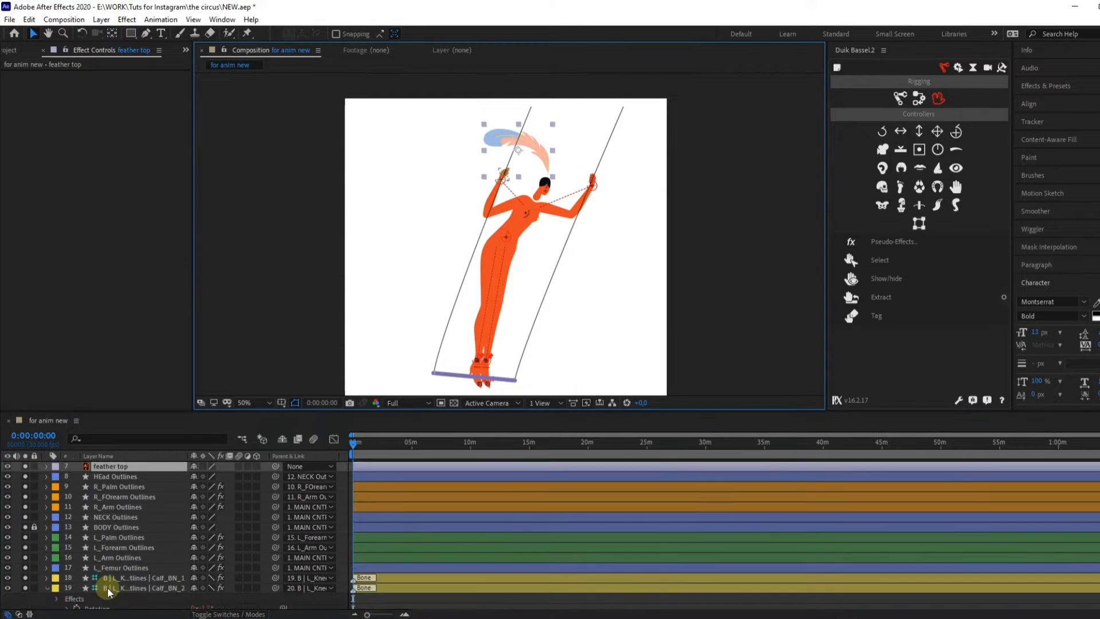
scroll(108, 586, "up", 2)
scroll(108, 580, "down", 2)
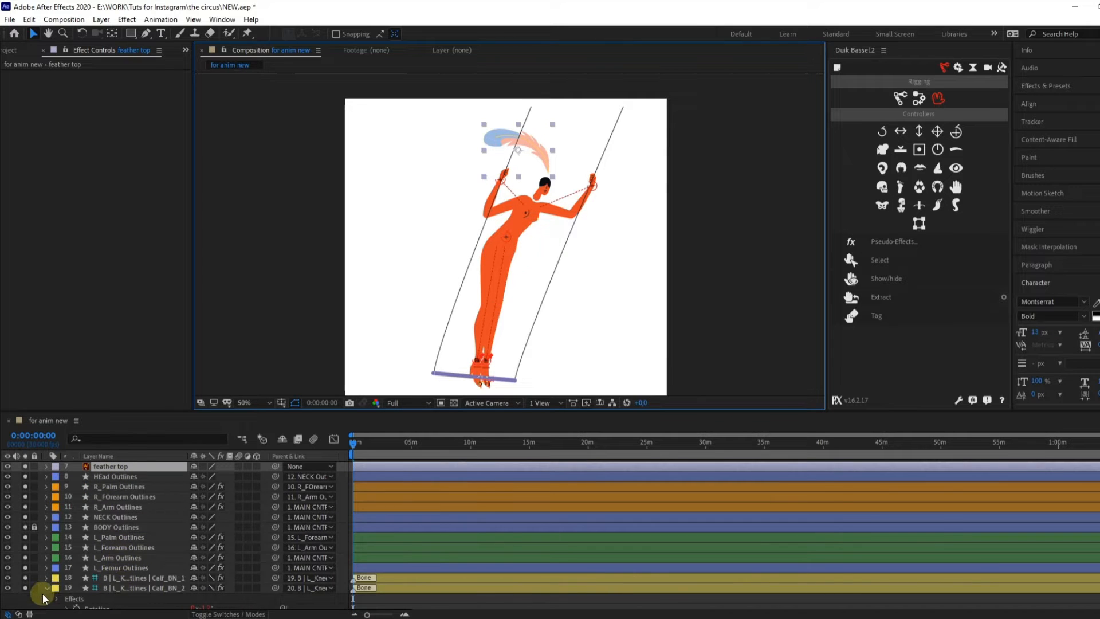
left_click(25, 527)
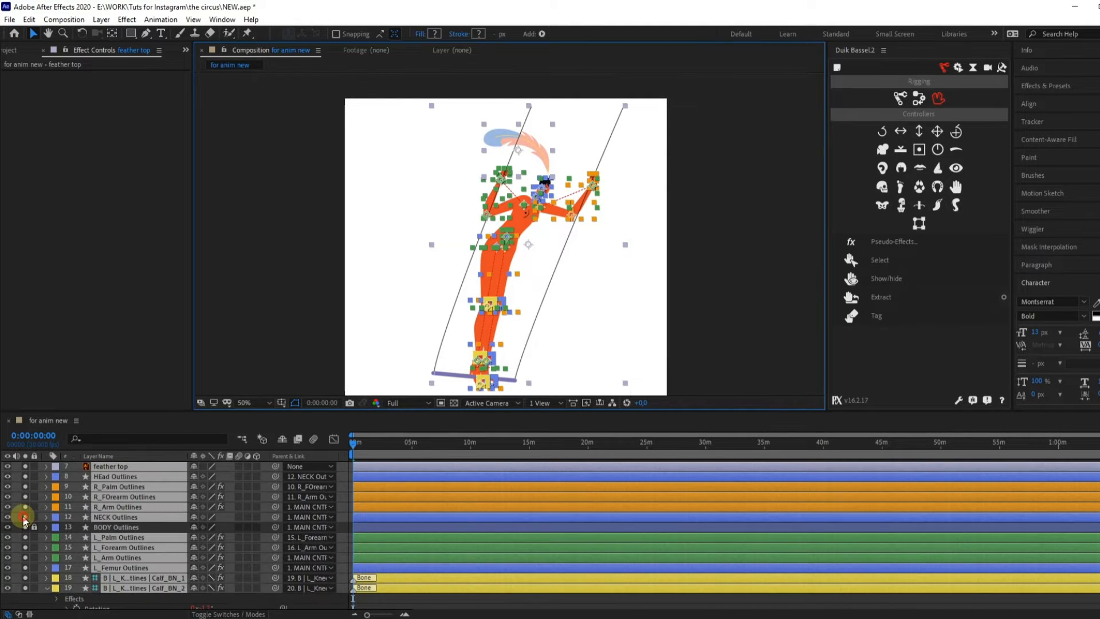
left_click(26, 528)
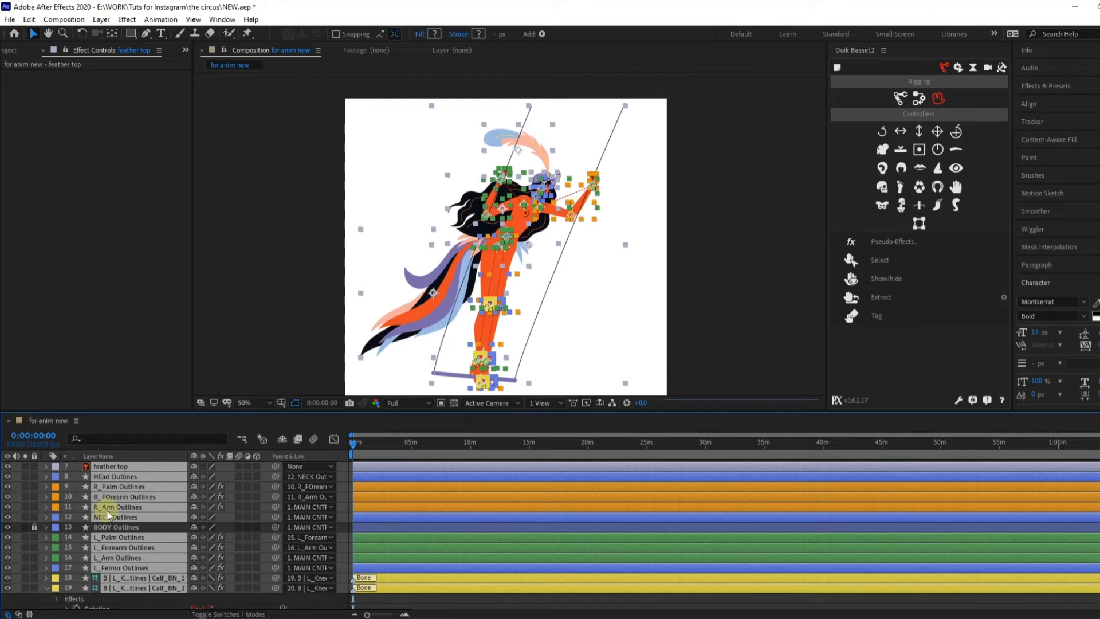
scroll(383, 554, "down", 4)
left_click(340, 484)
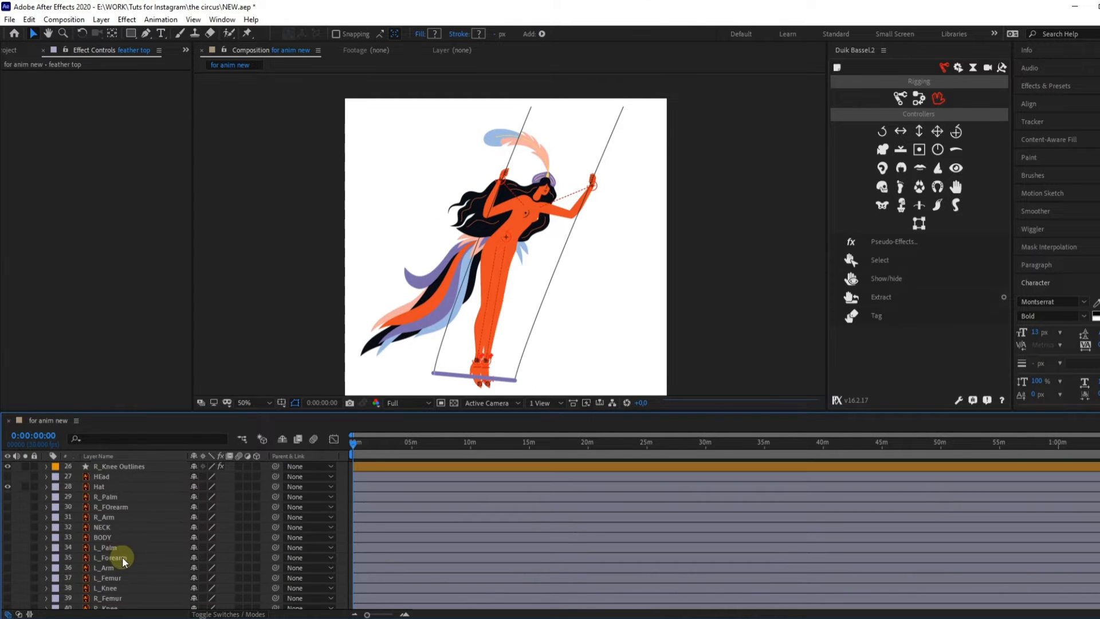
- Parent the Hat and B_Hair layers to HEad Outlines
left_click(102, 578)
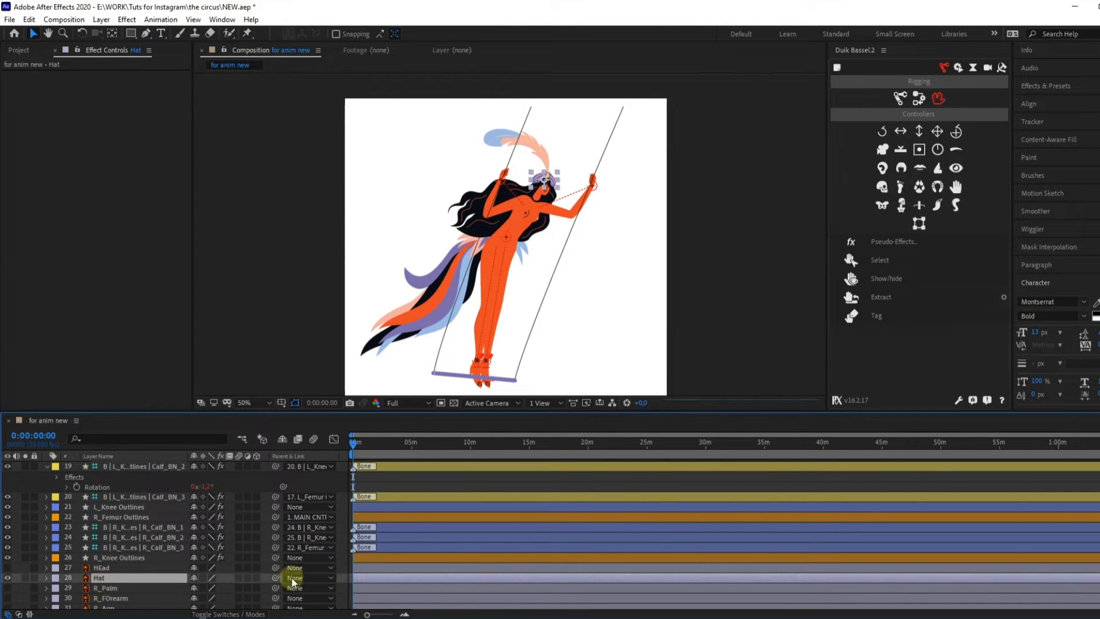
left_click_drag(276, 575, 111, 470)
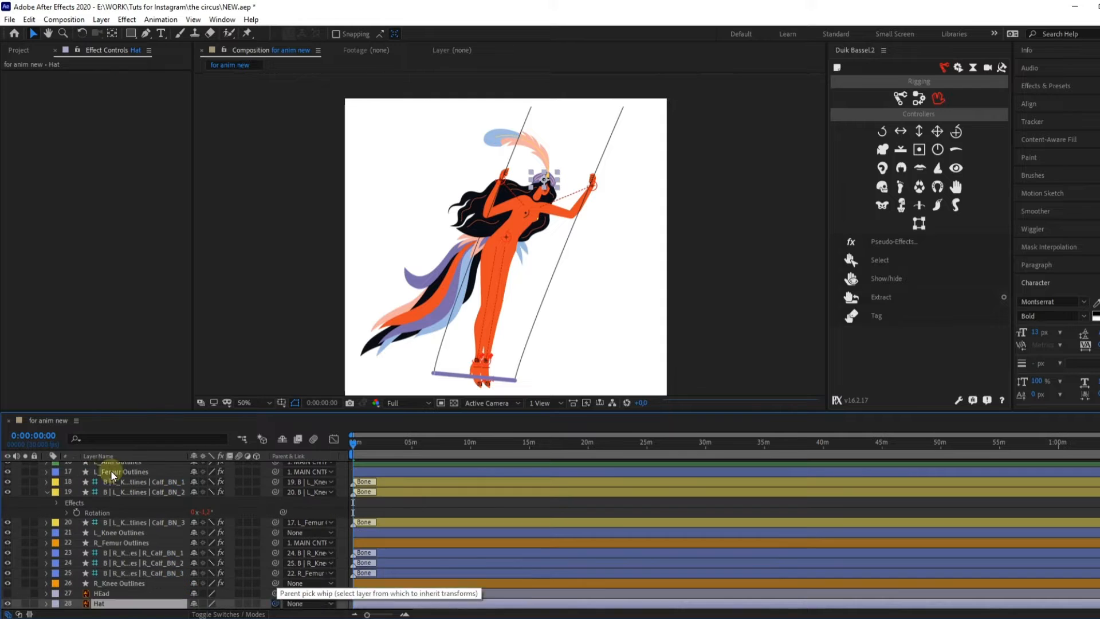
scroll(108, 590, "down", 5)
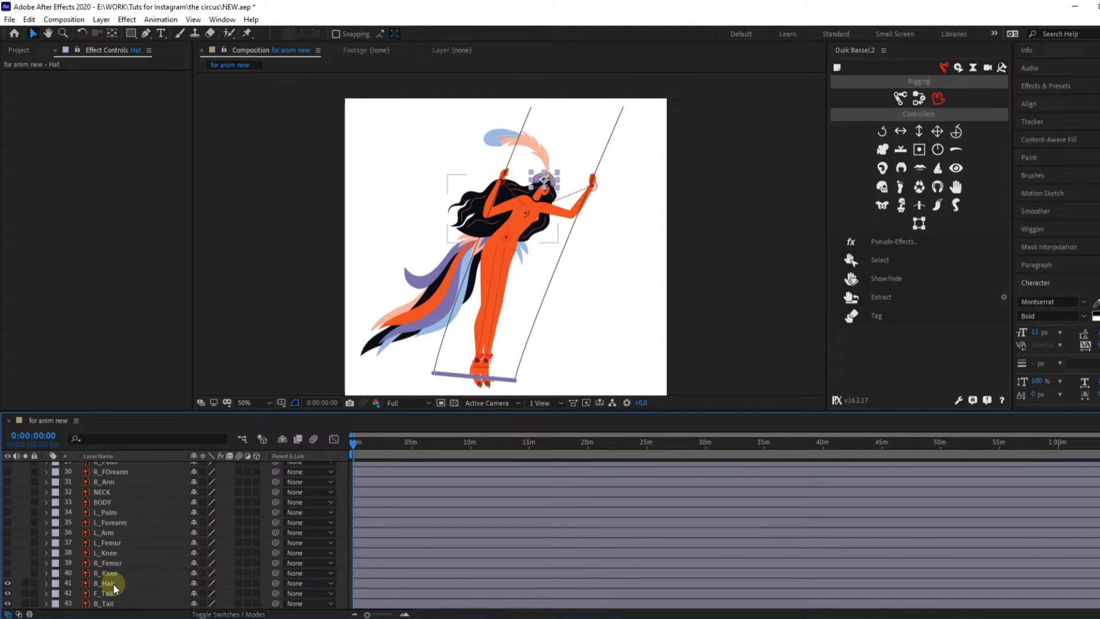
left_click(111, 583)
left_click(307, 583)
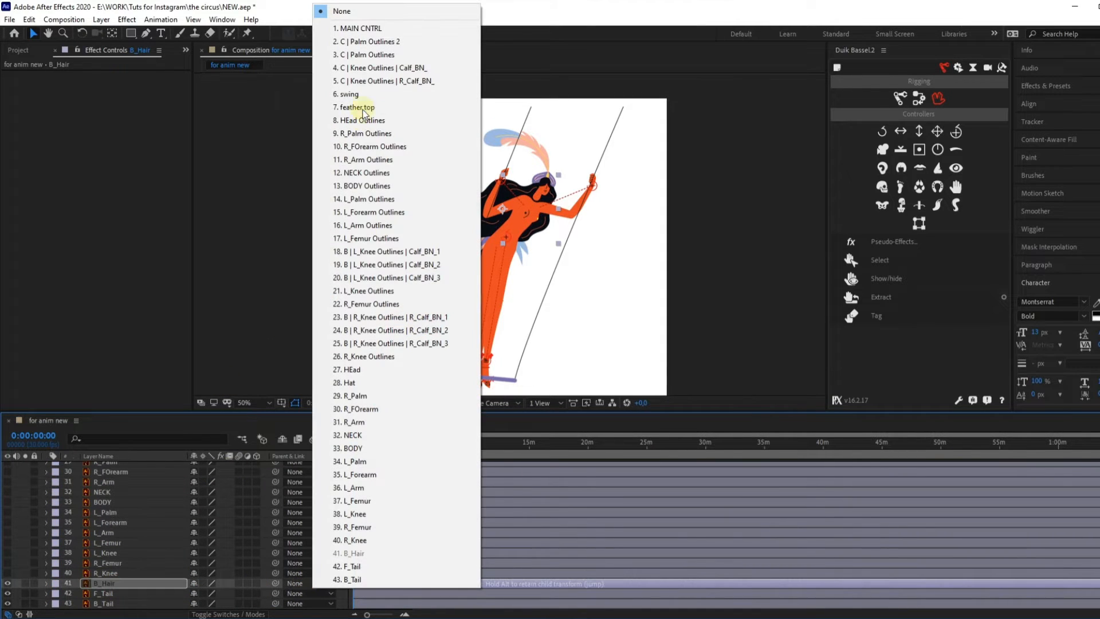
left_click(372, 122)
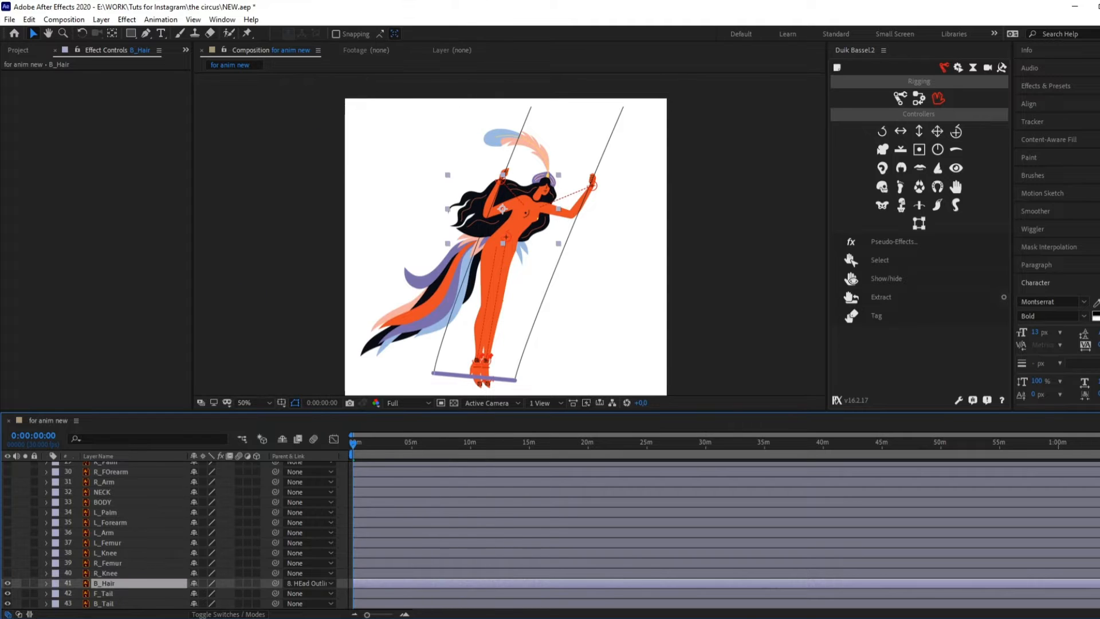
- Parent the F_Tail and B_Tail layers to MAIN CNTRL and clear the layer selection
left_click(107, 594)
left_click(109, 603, "shift")
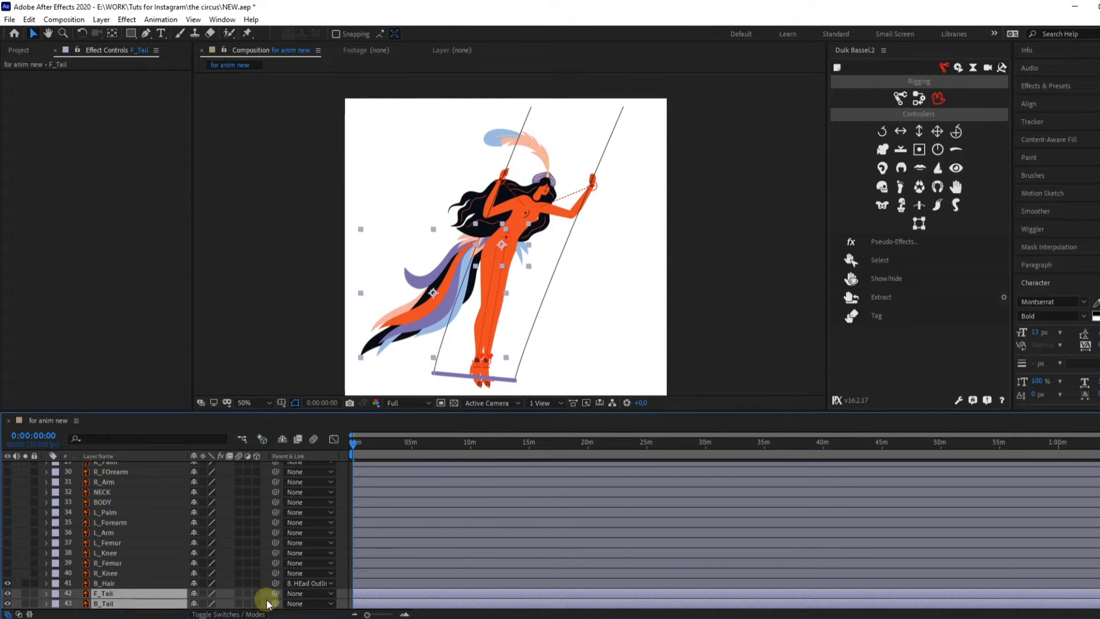
left_click(298, 596)
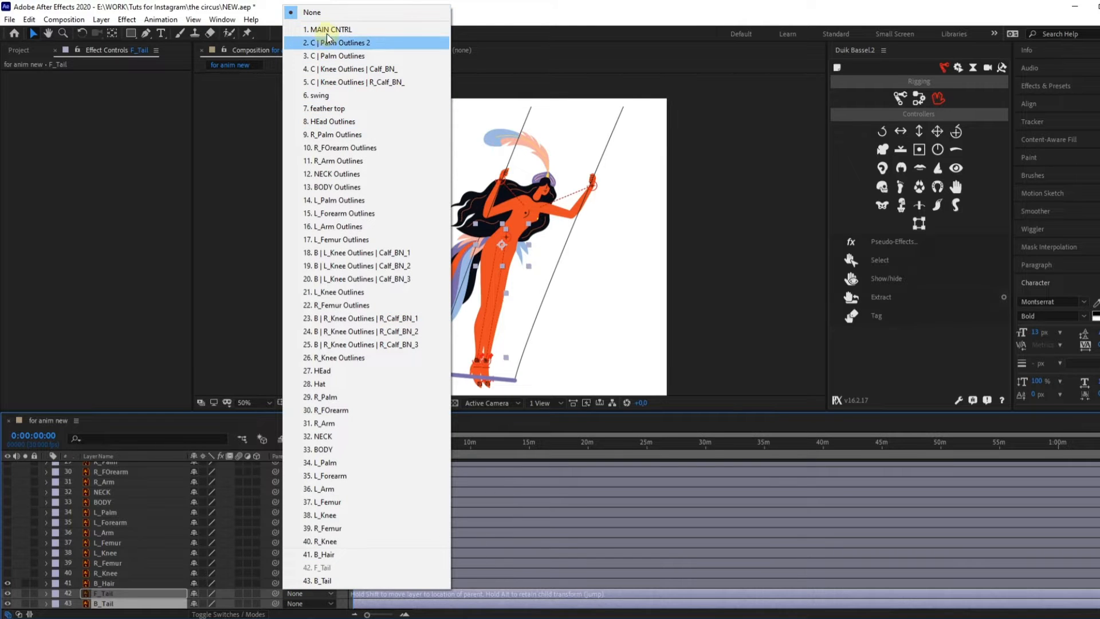
left_click(330, 30)
left_click(695, 270)
- Test the rig by moving the MAIN CNTRL controller at the hips, and undo the move
left_click(508, 239)
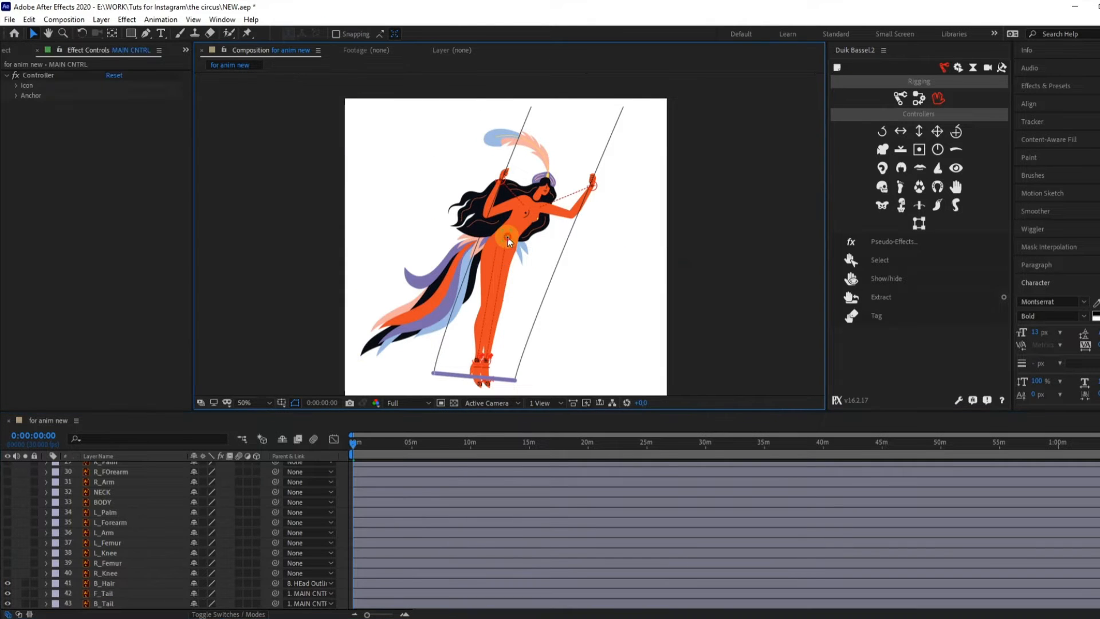
mouse_move(508, 239)
left_mouse_down()
mouse_move(559, 243)
mouse_move(522, 244)
left_mouse_up()
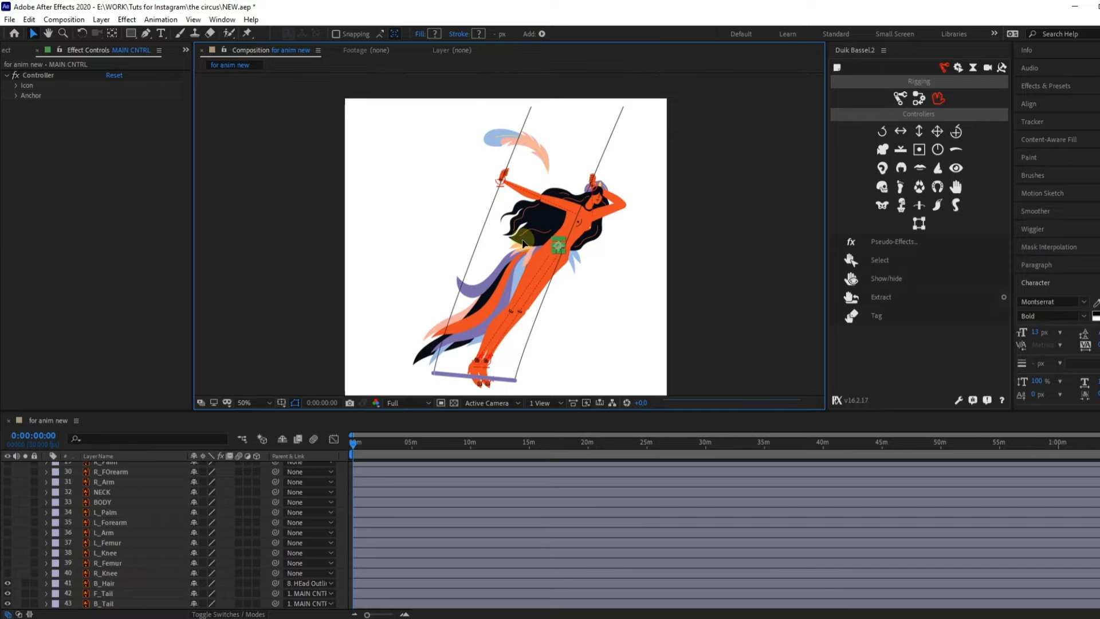
key("ctrl+z")
- Check the B_Hair, Hat and swing layers to find which one holds the feather above the head
left_click(491, 135)
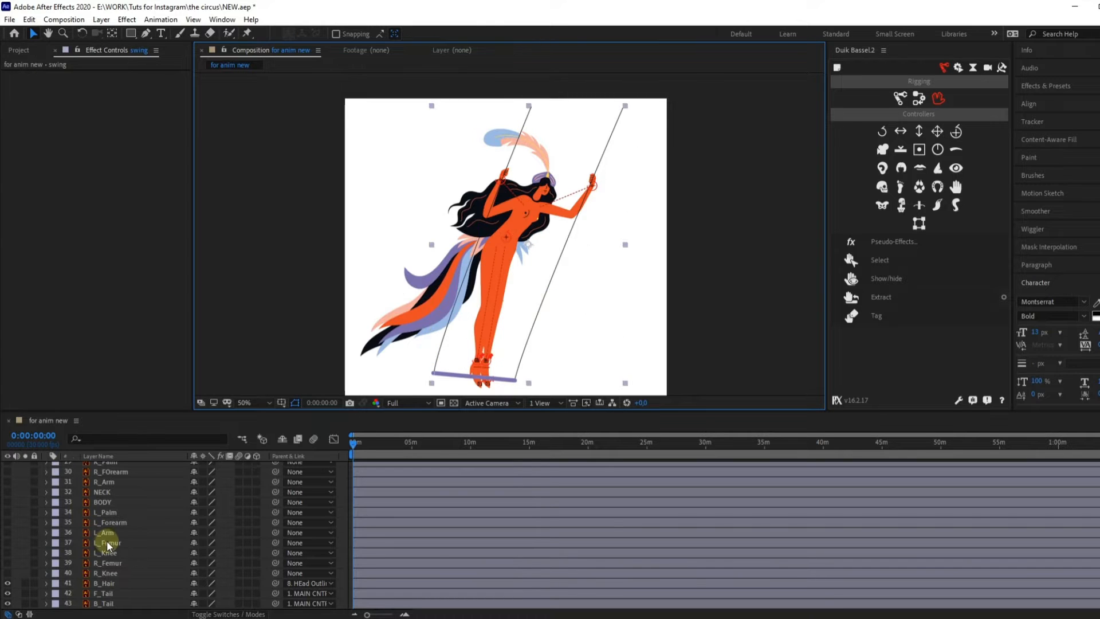
scroll(108, 544, "up", 1)
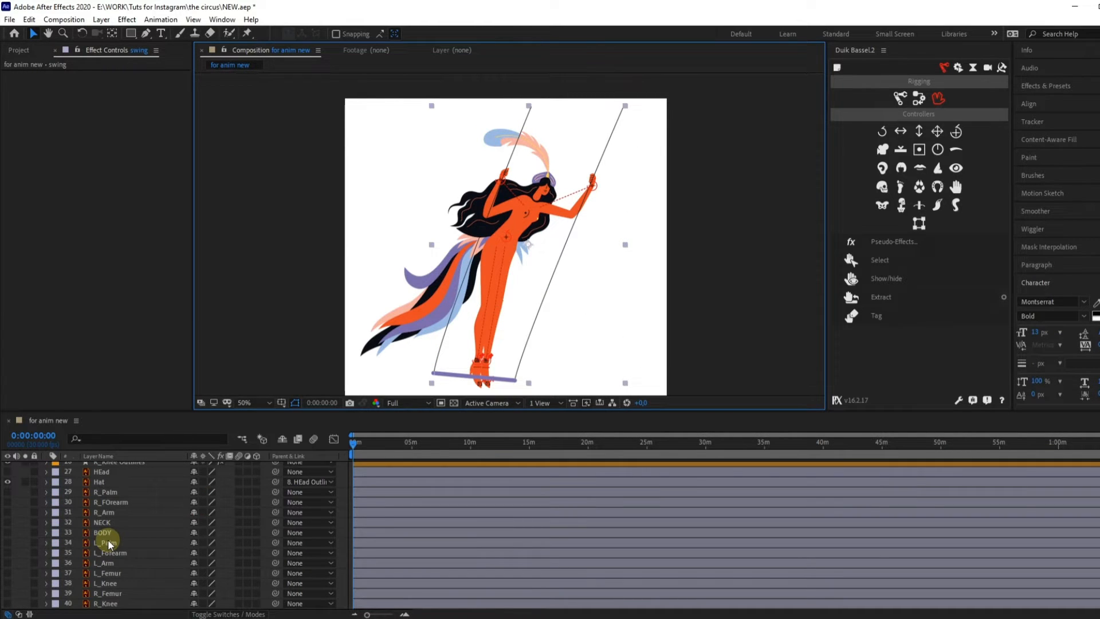
scroll(108, 539, "down", 1)
left_click(113, 587)
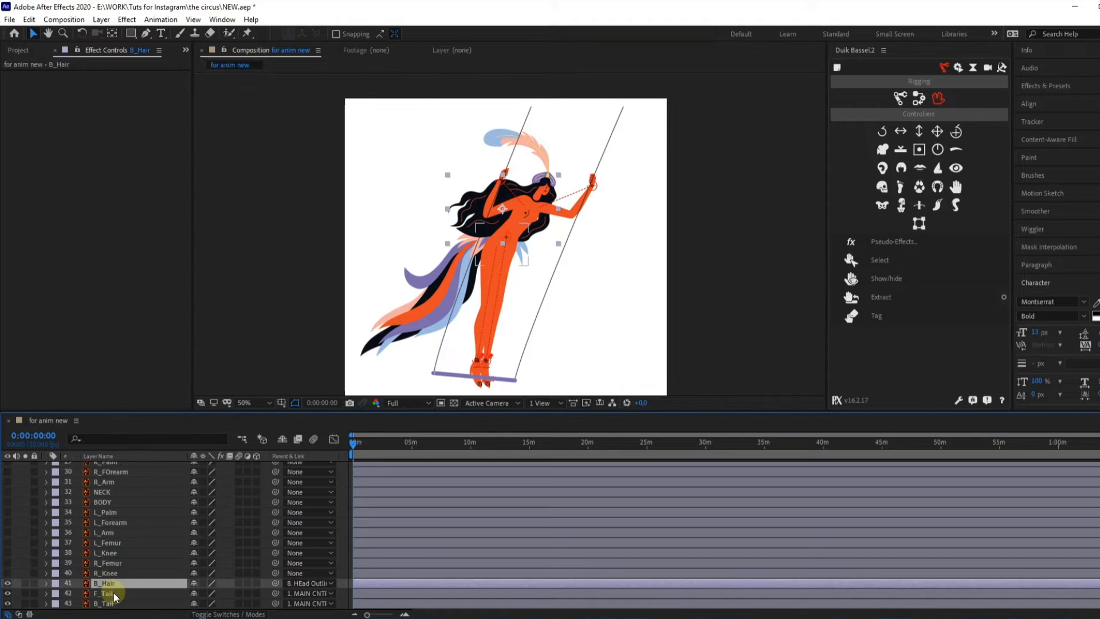
scroll(110, 581, "up", 5)
scroll(110, 580, "down", 1)
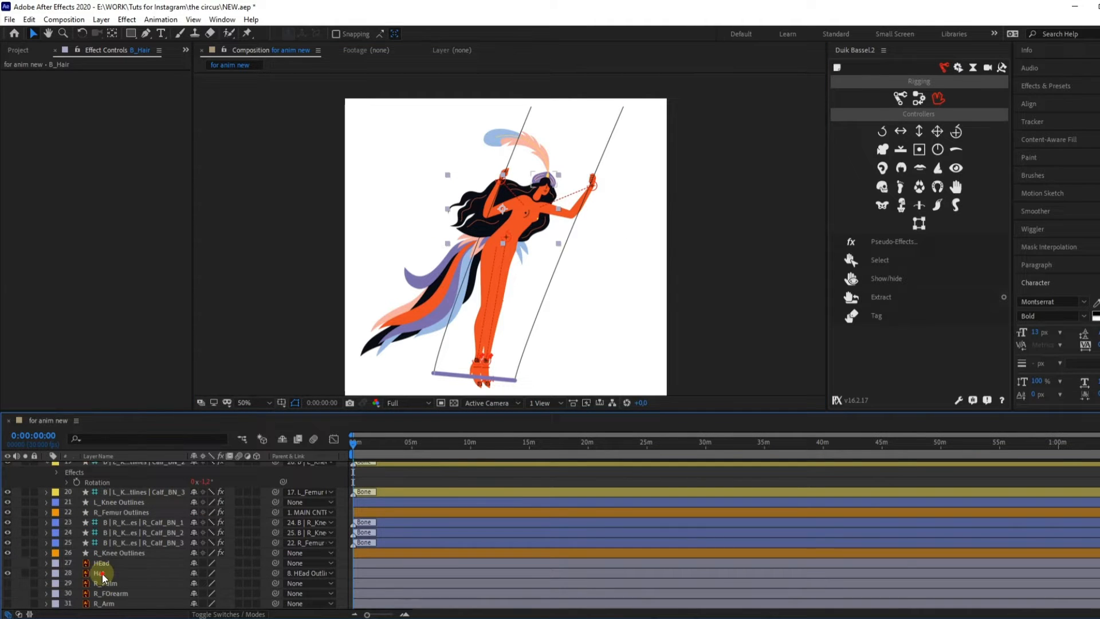
left_click(76, 573)
scroll(114, 576, "up", 1)
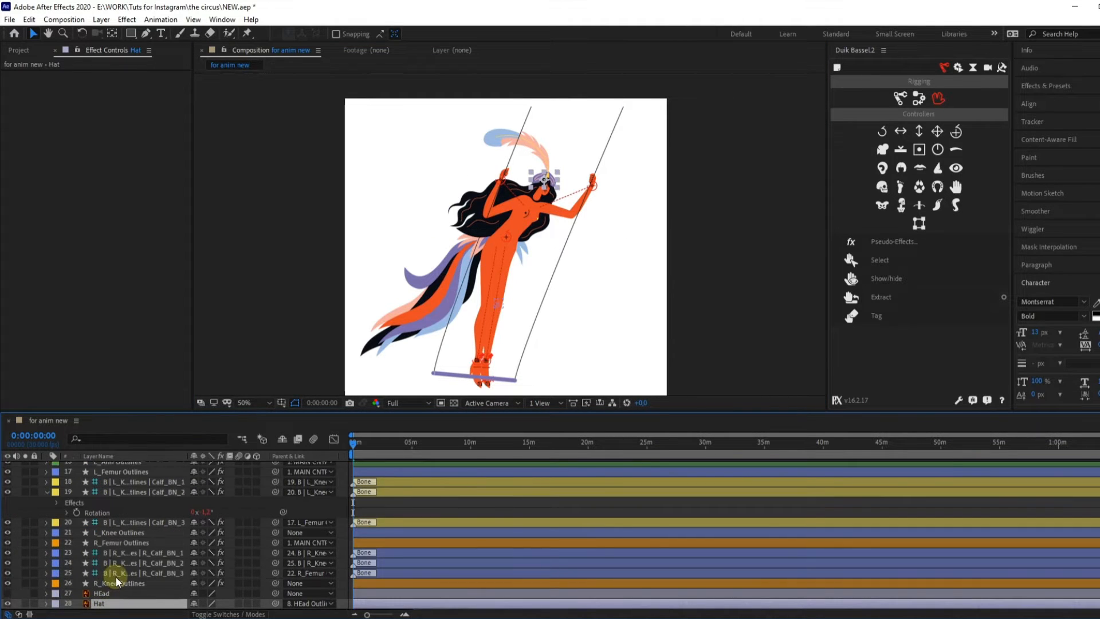
left_click(493, 125)
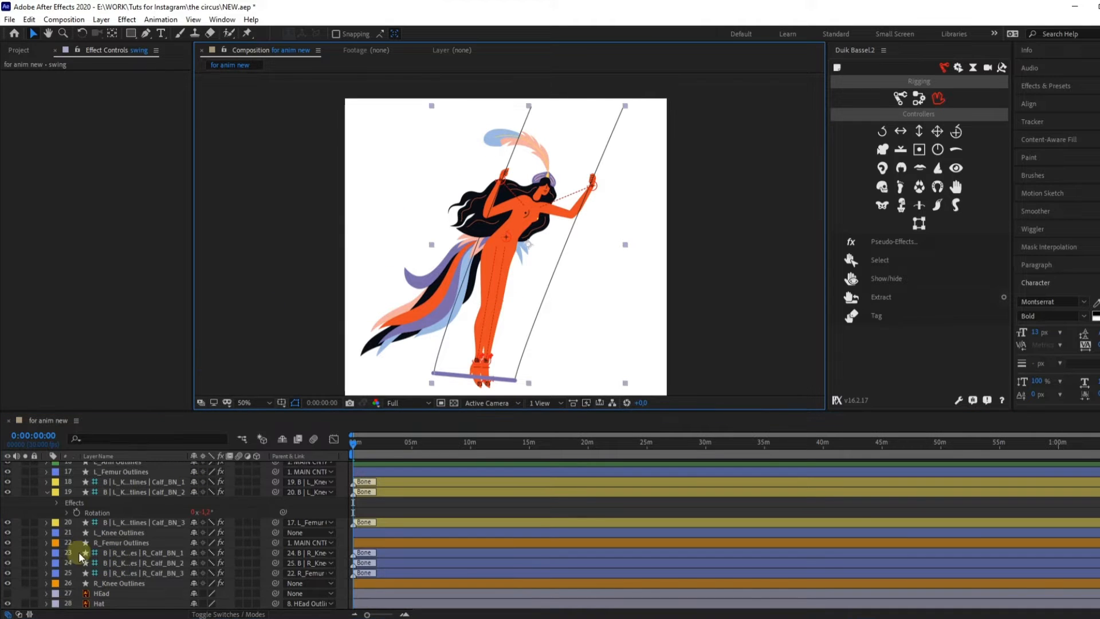
- Parent the feather top layer to the Hat layer
scroll(77, 555, "up", 3)
scroll(75, 563, "up", 3)
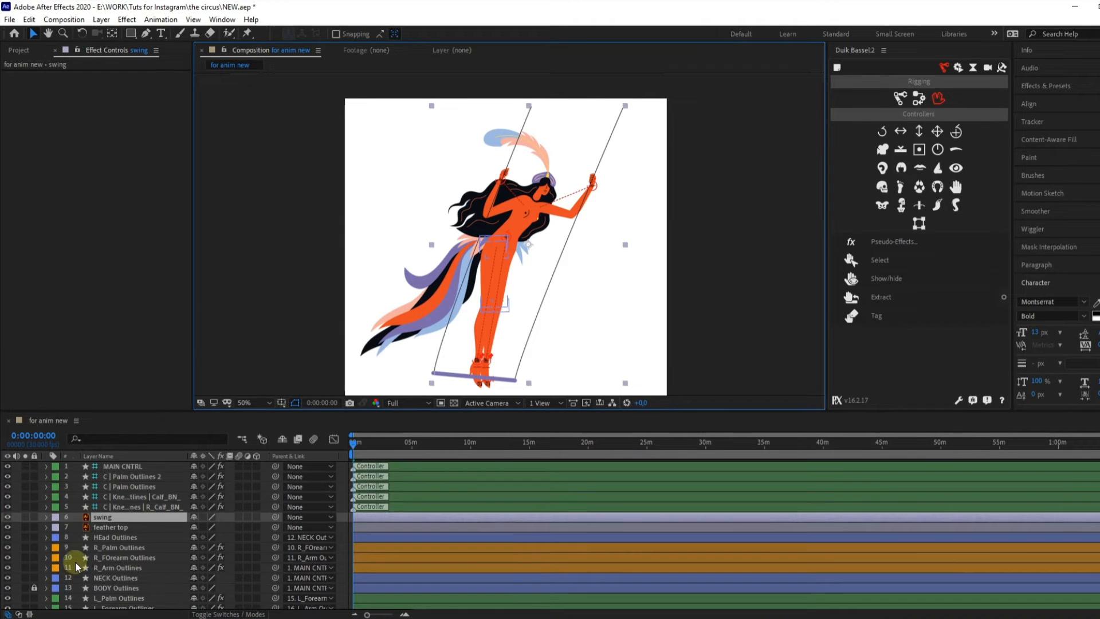
left_click(91, 527)
left_click_drag(275, 527, 291, 479)
left_click(292, 479)
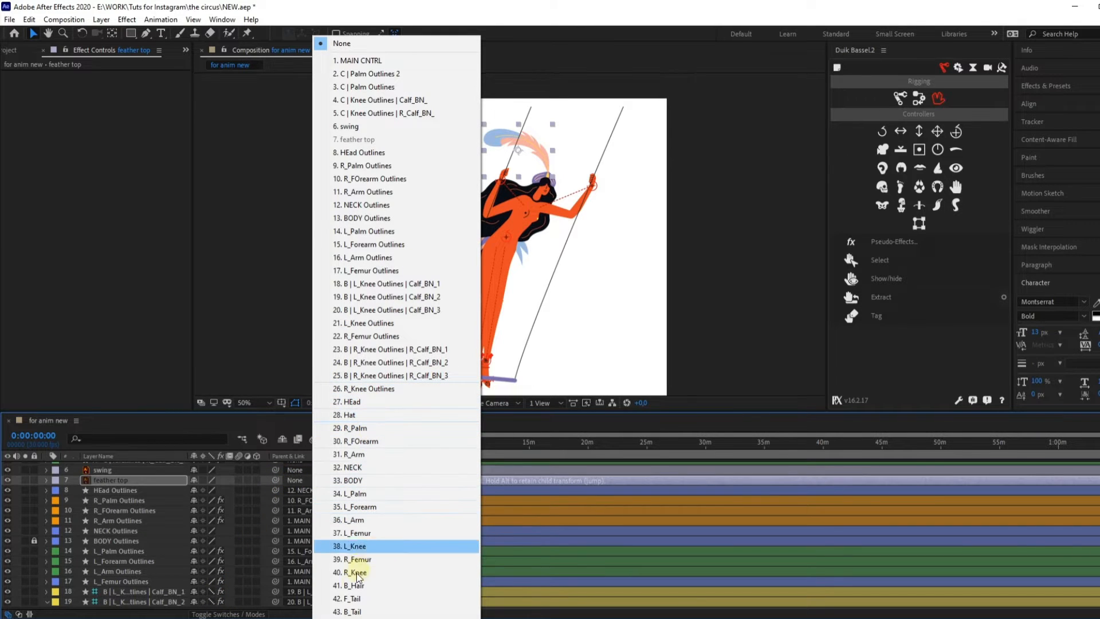
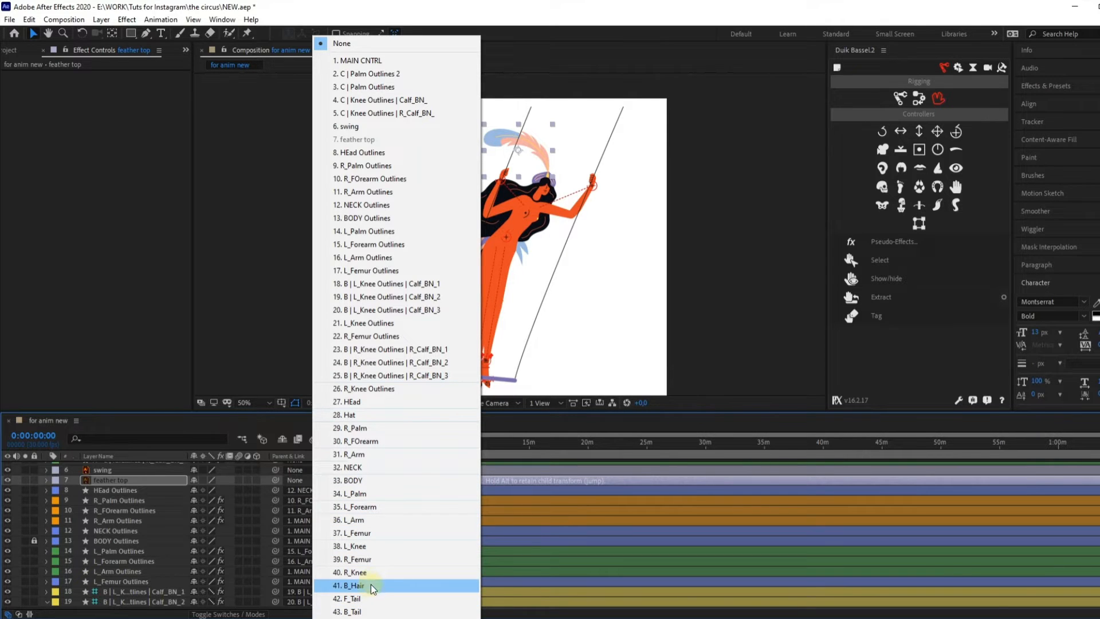
left_click(350, 415)
- Move the Hat layer up the stack to sit directly below feather top, above HEad Outlines
scroll(559, 160, "up", 3)
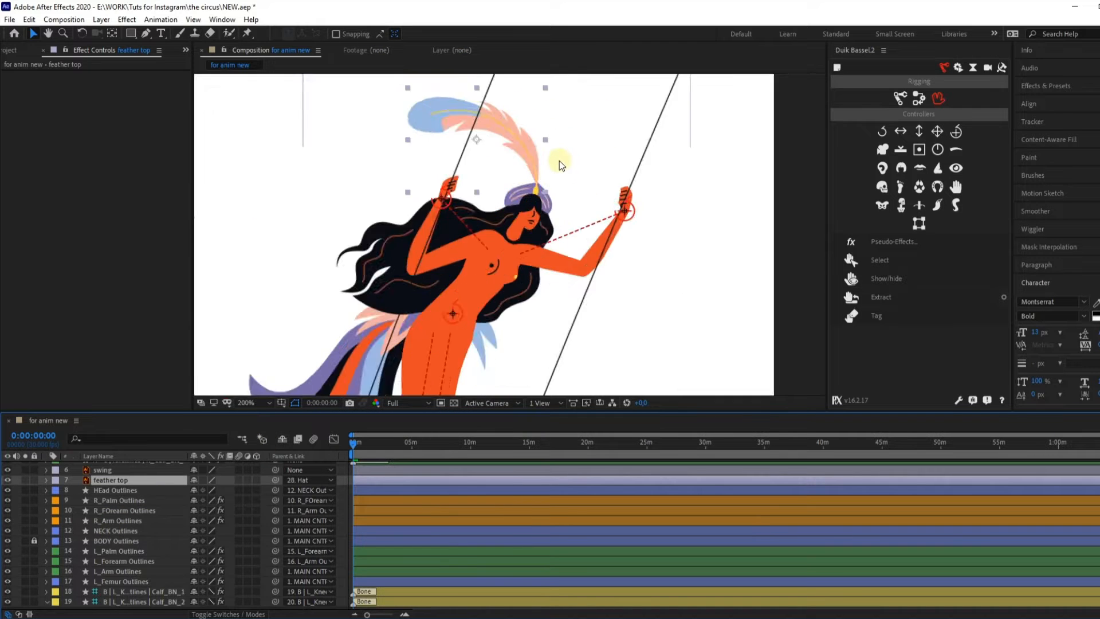
scroll(66, 598, "down", 8)
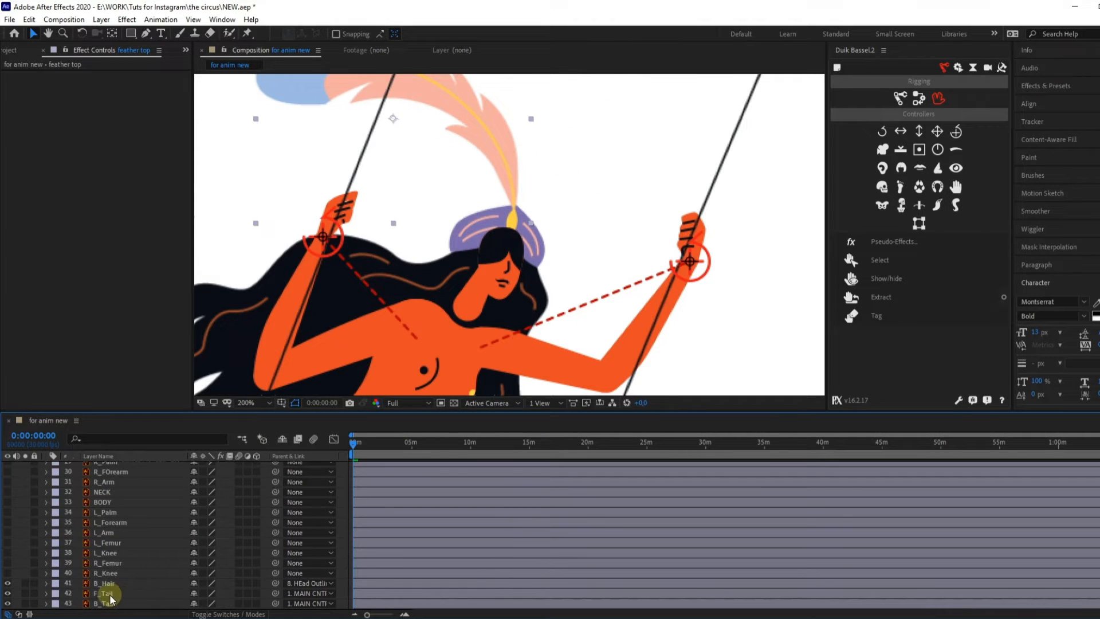
scroll(107, 563, "up", 3)
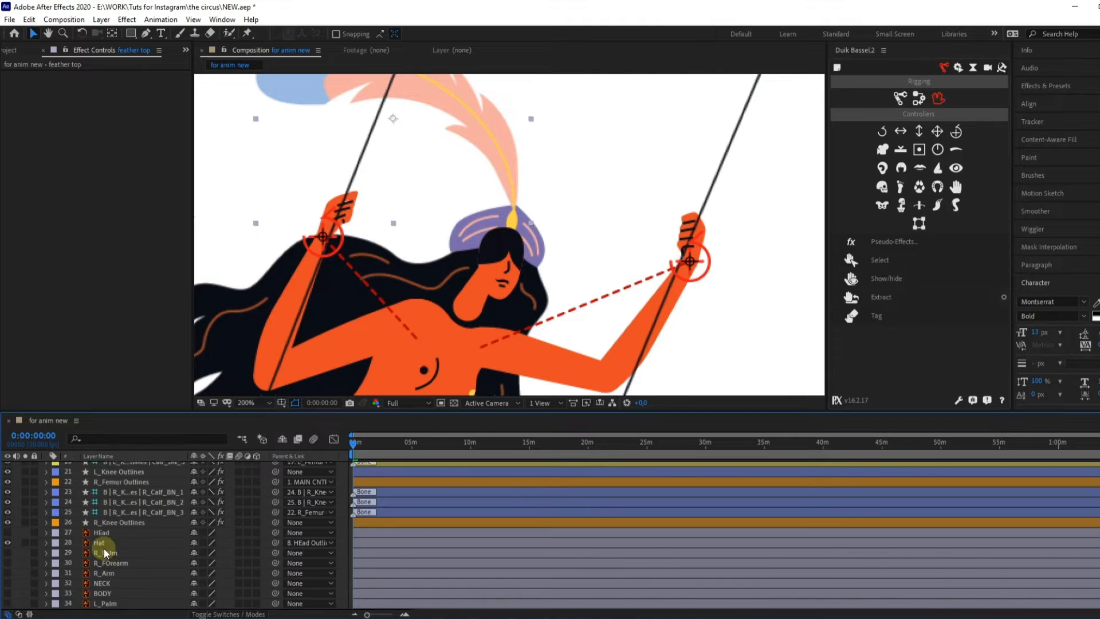
left_click_drag(101, 541, 135, 489)
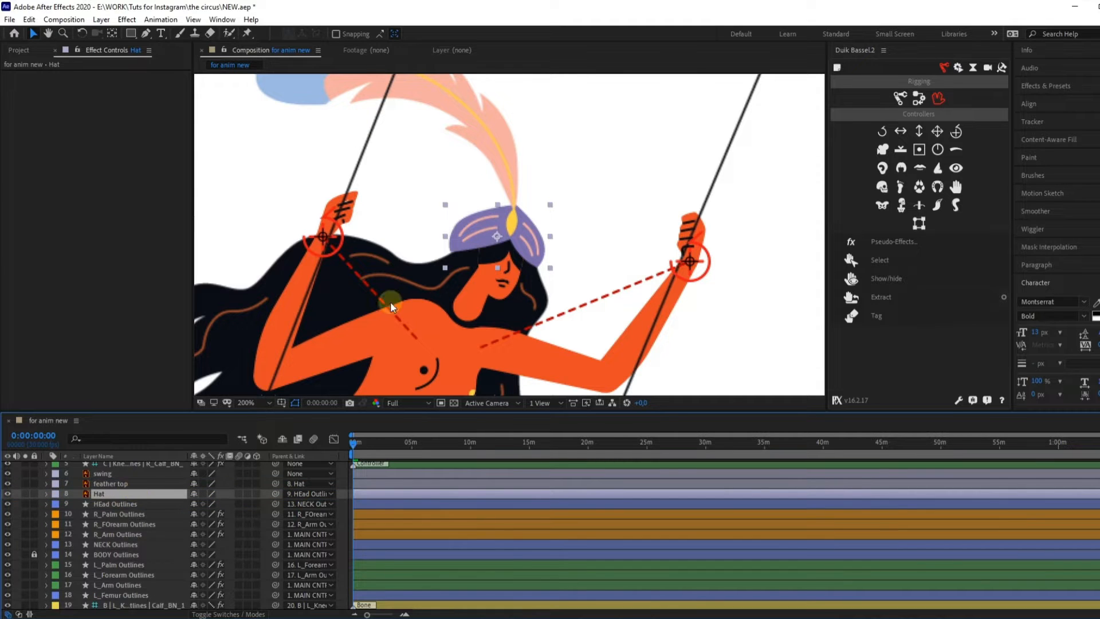
- Make the original Illustrator layers from HEad through R_Knee shy and hide all shy layers in the timeline
scroll(390, 301, "down", 4)
left_click_drag(527, 245, 562, 187)
scroll(178, 510, "down", 6)
left_click(102, 505)
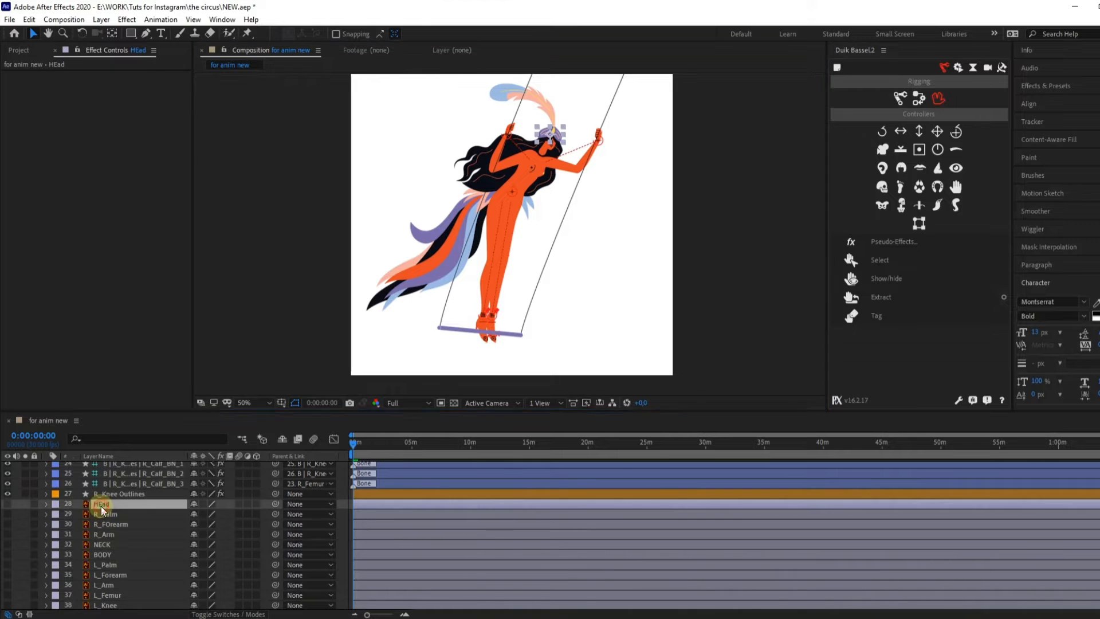
scroll(109, 533, "down", 2)
left_click(106, 573, "shift")
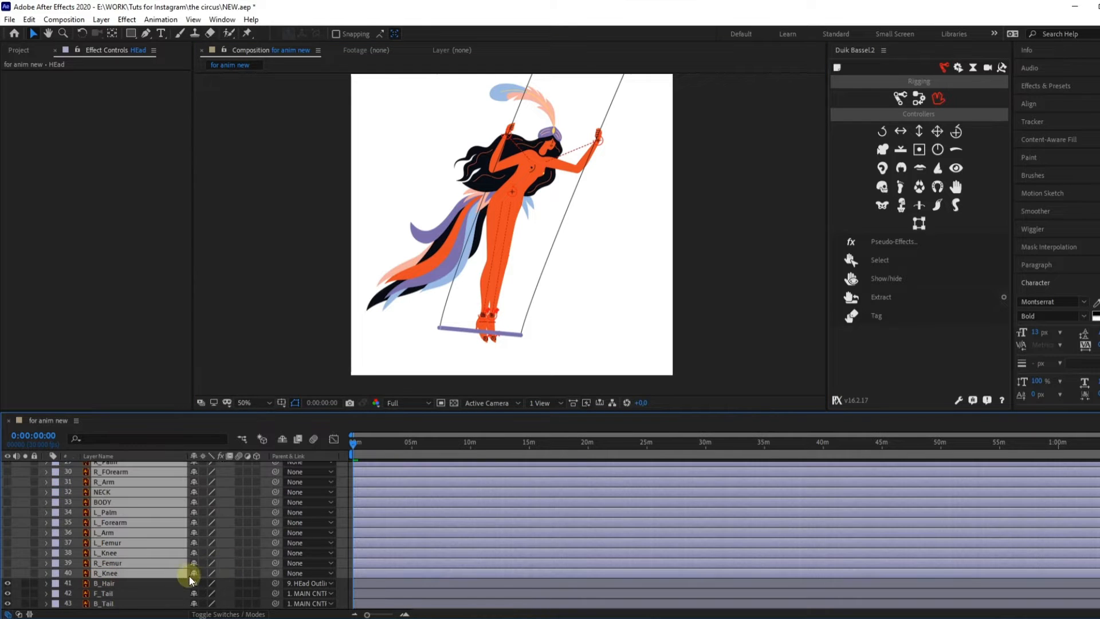
left_click(282, 439)
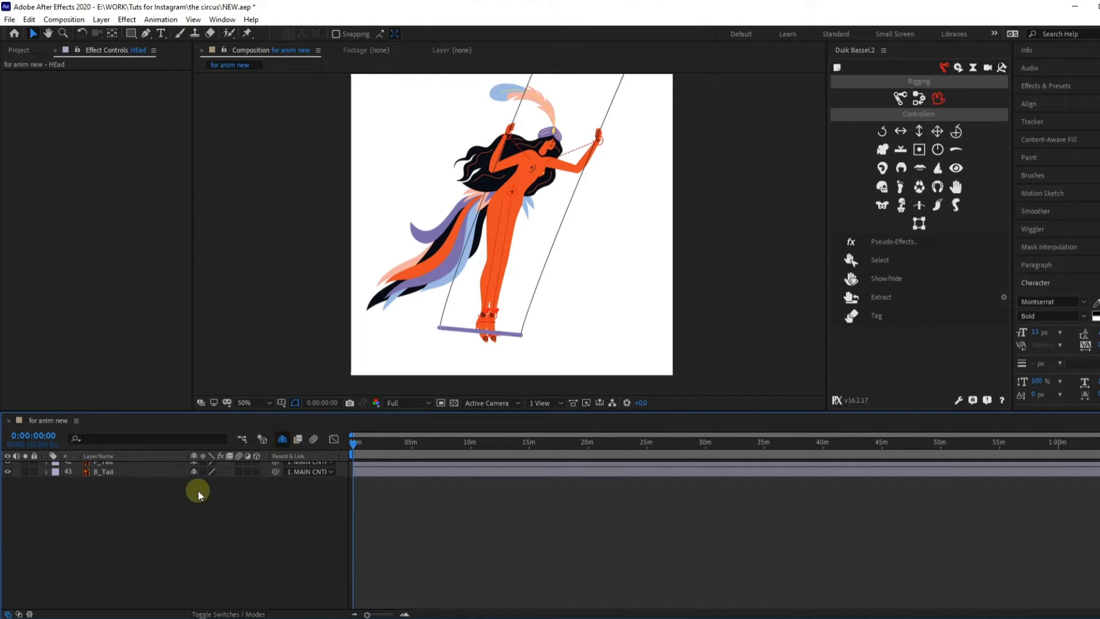
- Solo the swing layer
scroll(203, 514, "up", 5)
scroll(200, 513, "up", 3)
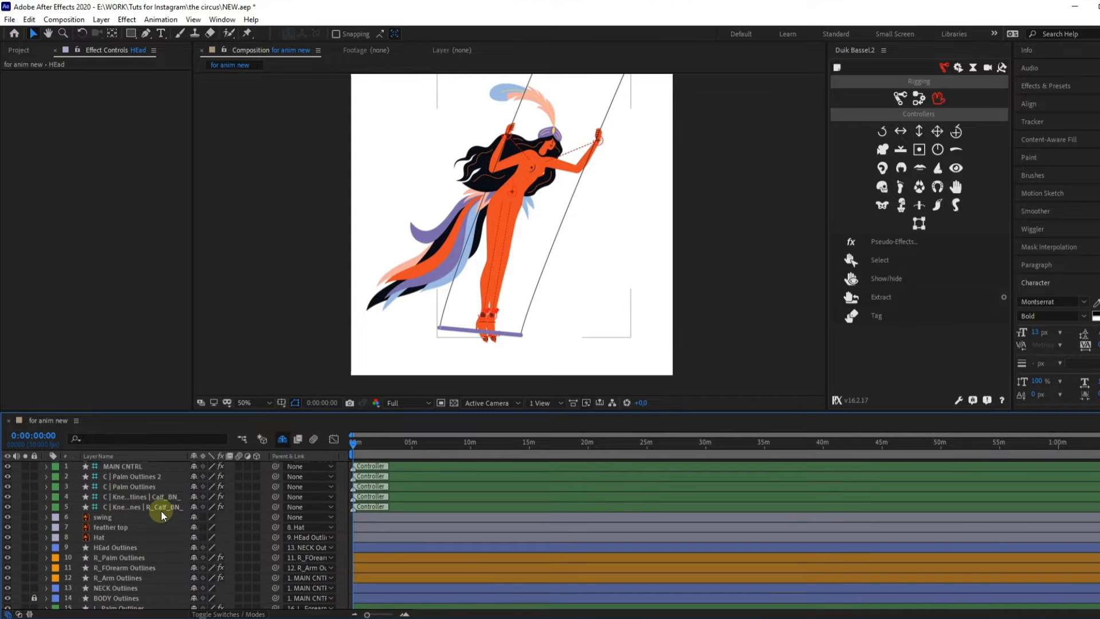
left_click(100, 517)
left_click(102, 526, "shift")
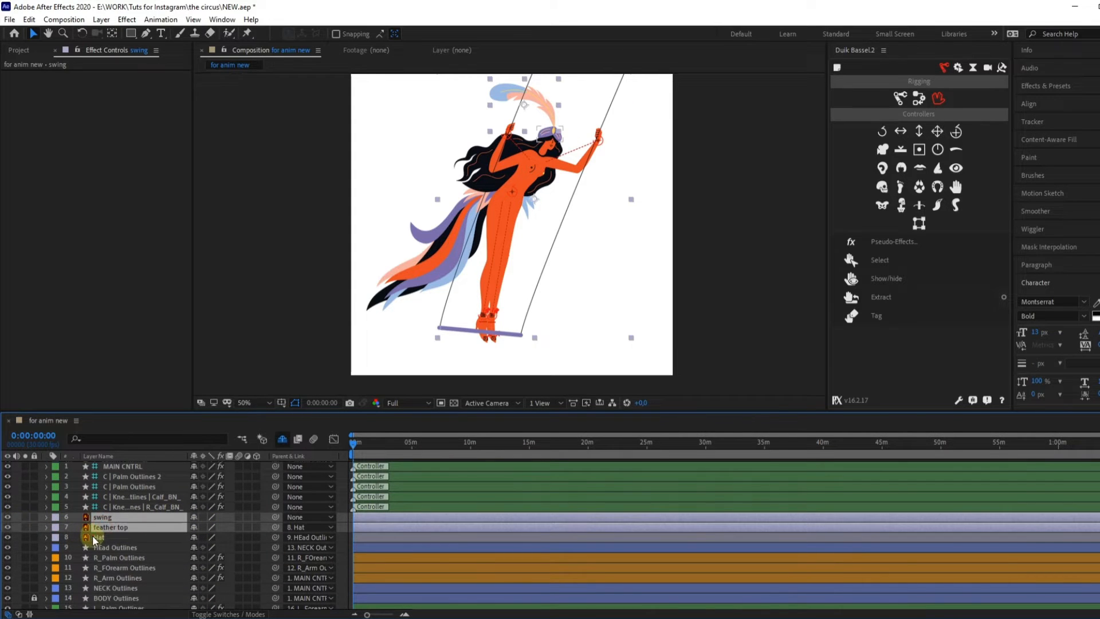
left_click(95, 537, "shift")
left_click(100, 517)
left_click(27, 517)
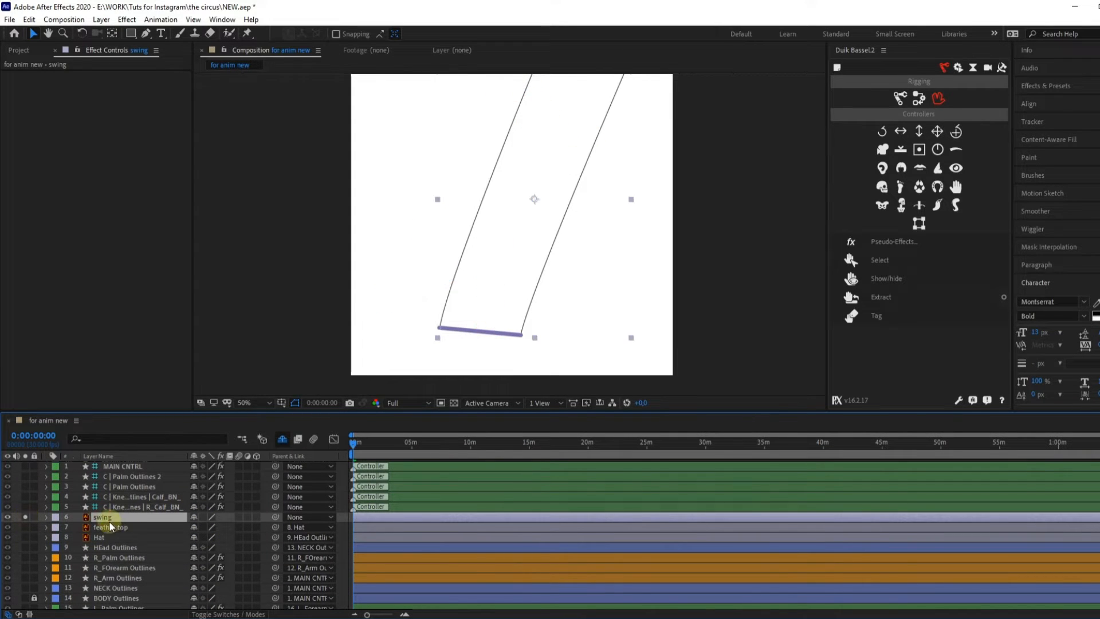
- Create shapes from the swing vector layer and make the original swing layer shy
right_click(107, 517)
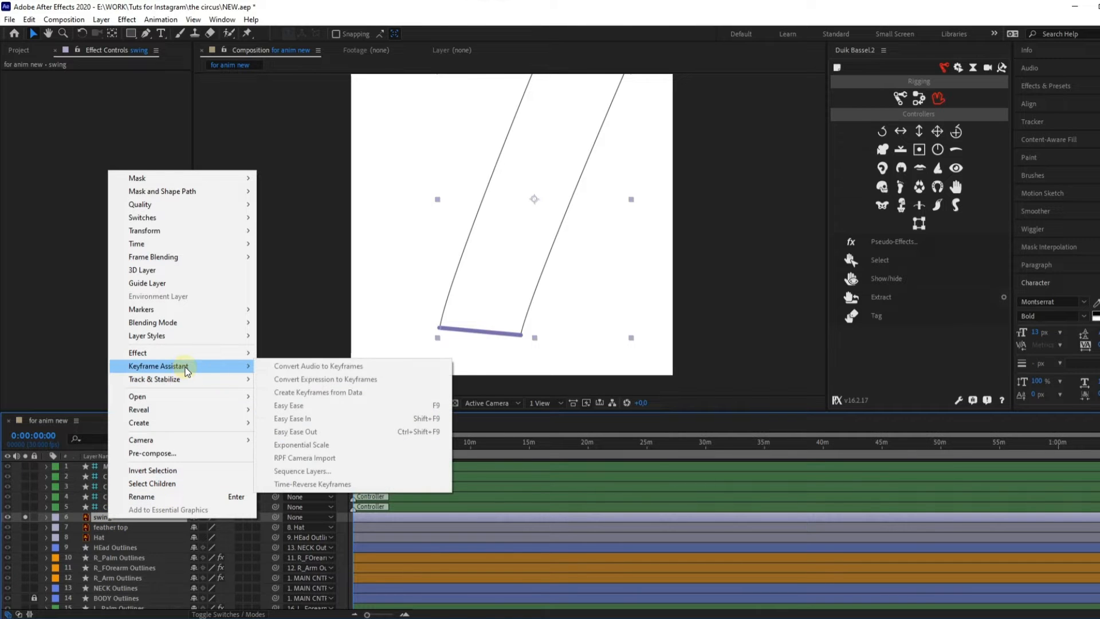
mouse_move(174, 422)
left_click(284, 463)
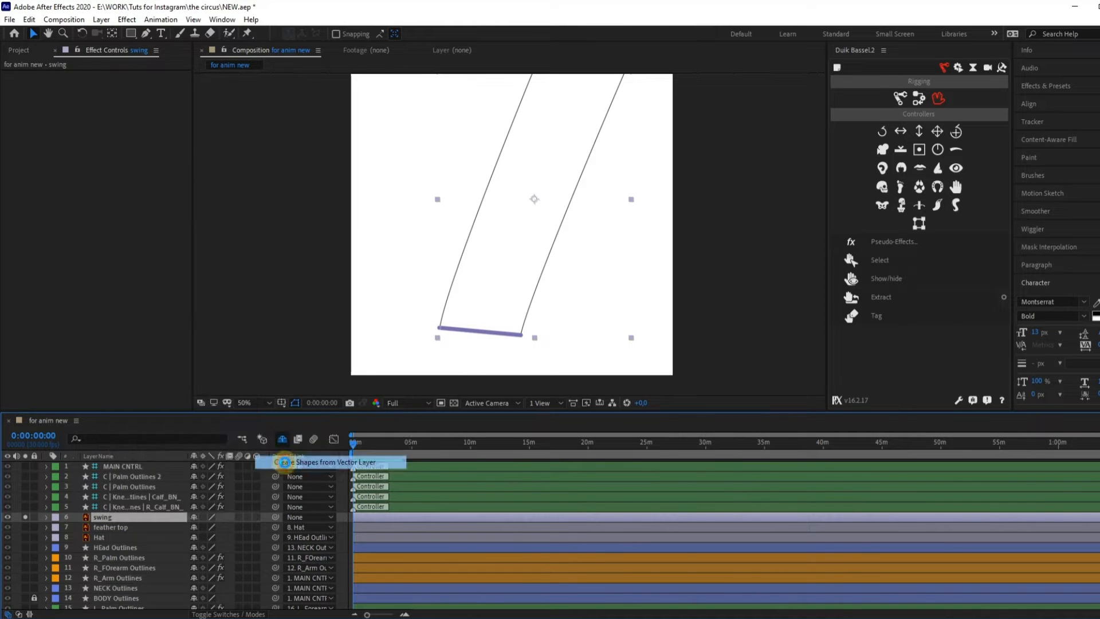
left_click(109, 530)
left_click(195, 527)
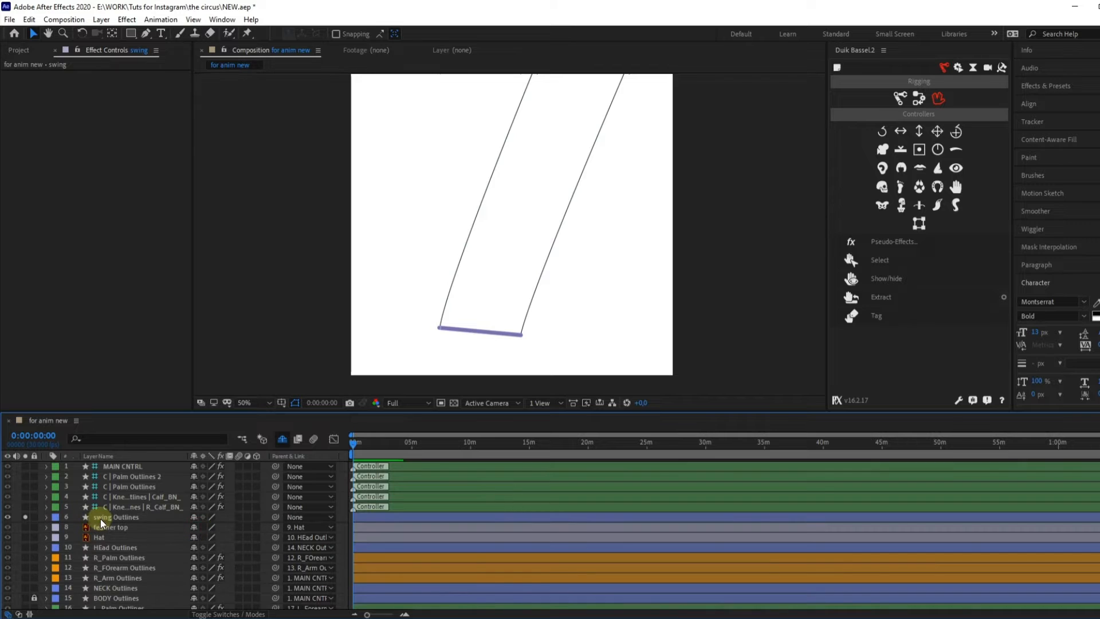
- Hide the two rope lines, Group 1 and Group 4, in the contents of the swing Outlines layer
left_click(101, 518)
left_click(45, 517)
left_click(58, 528)
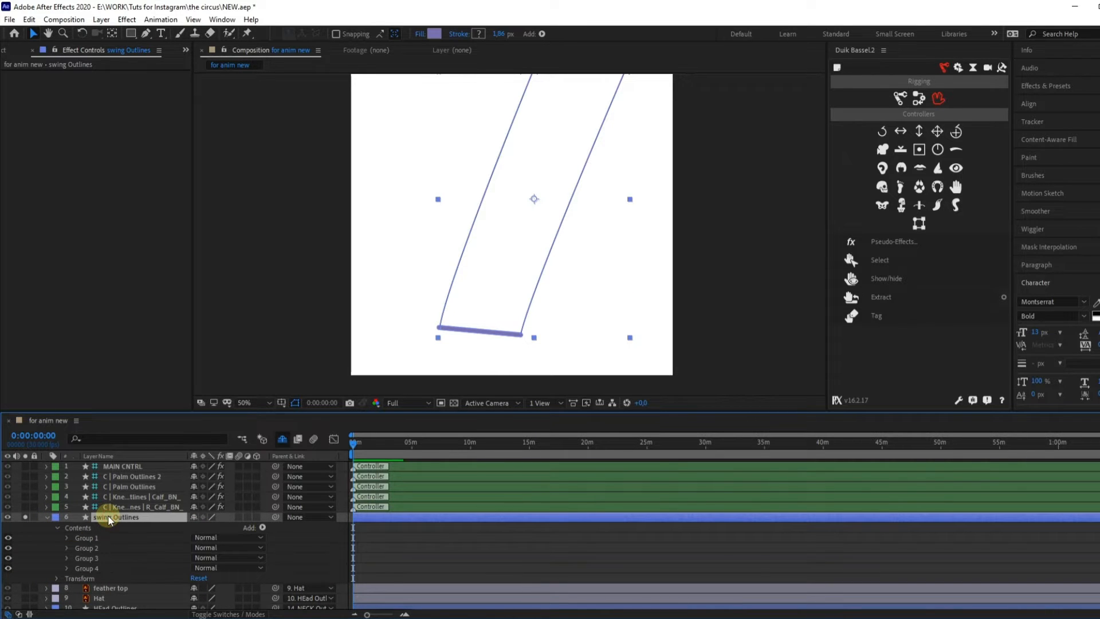
left_click(65, 538)
left_click(86, 548)
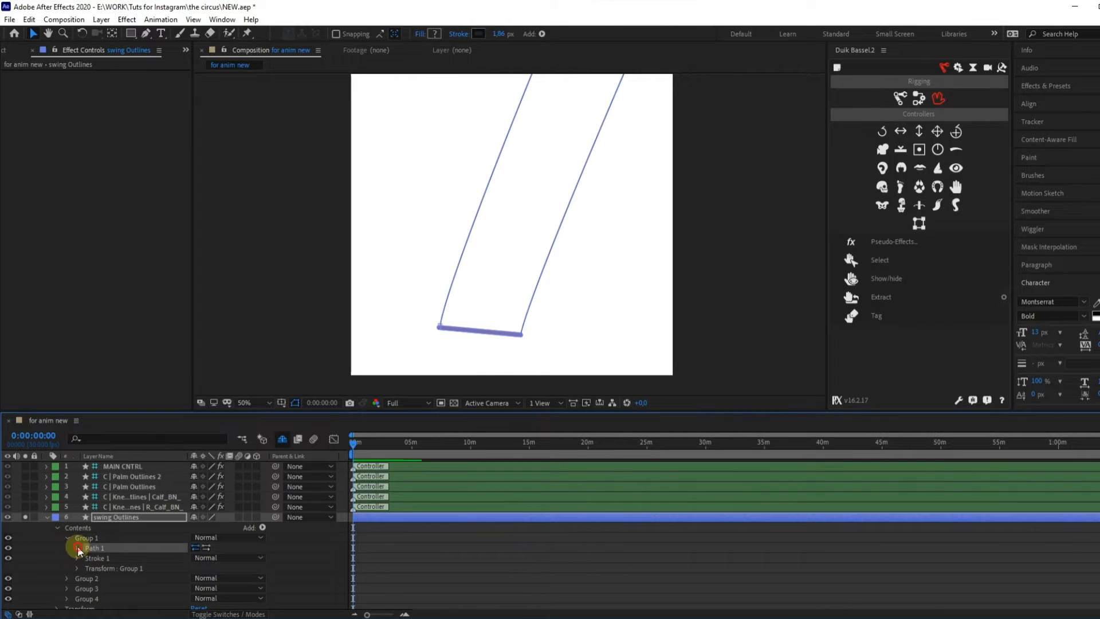
left_click(77, 548)
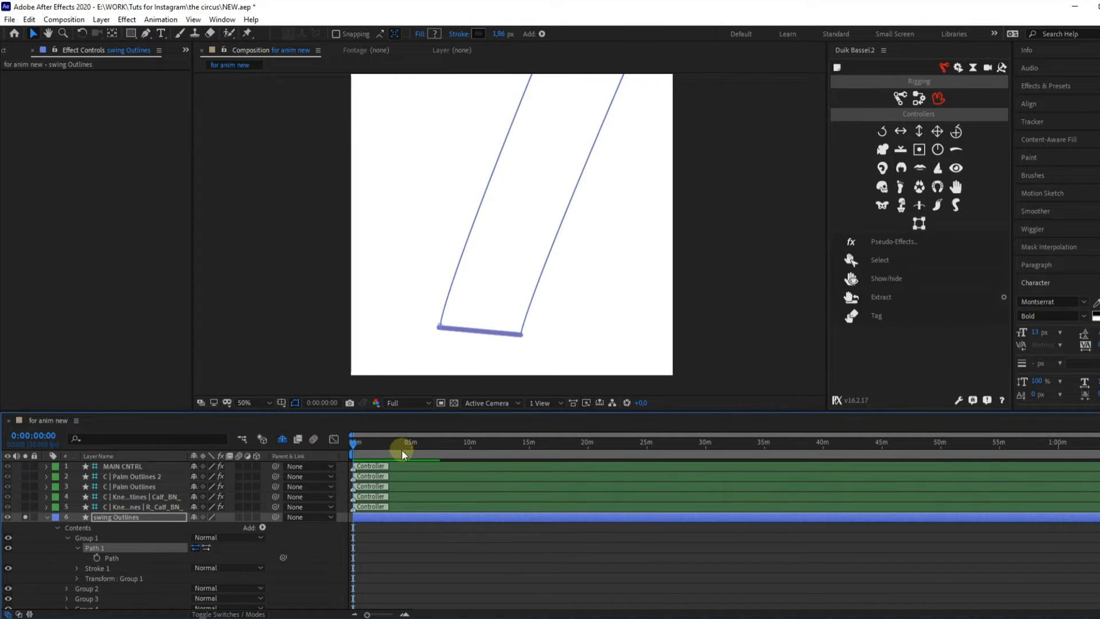
left_click(64, 537)
left_click(8, 538)
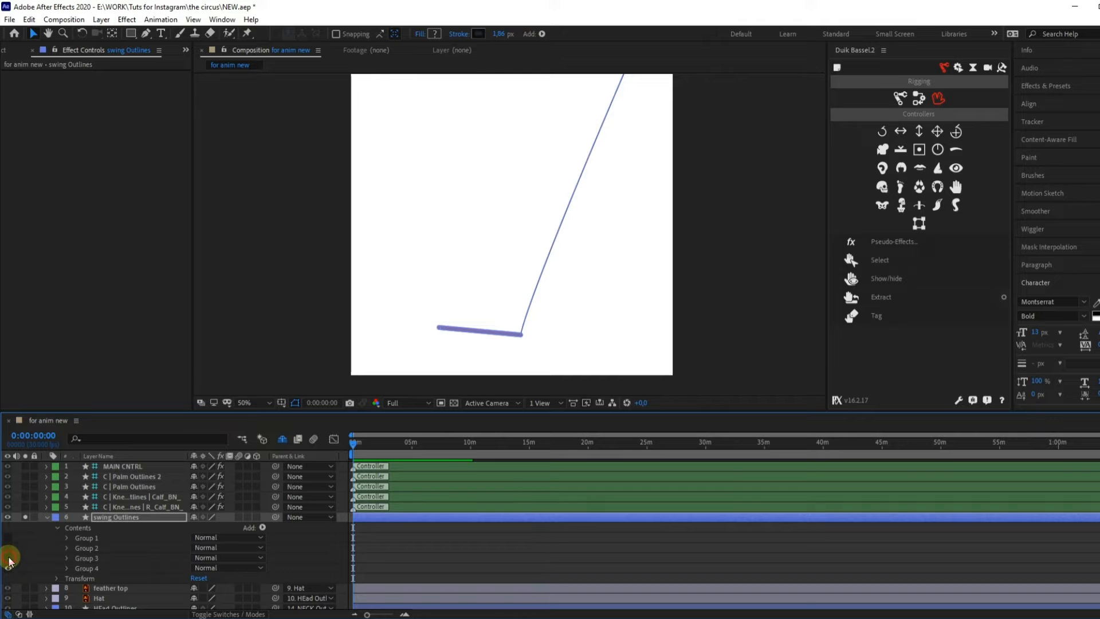
left_click(8, 558)
left_click(8, 557)
left_click(8, 568)
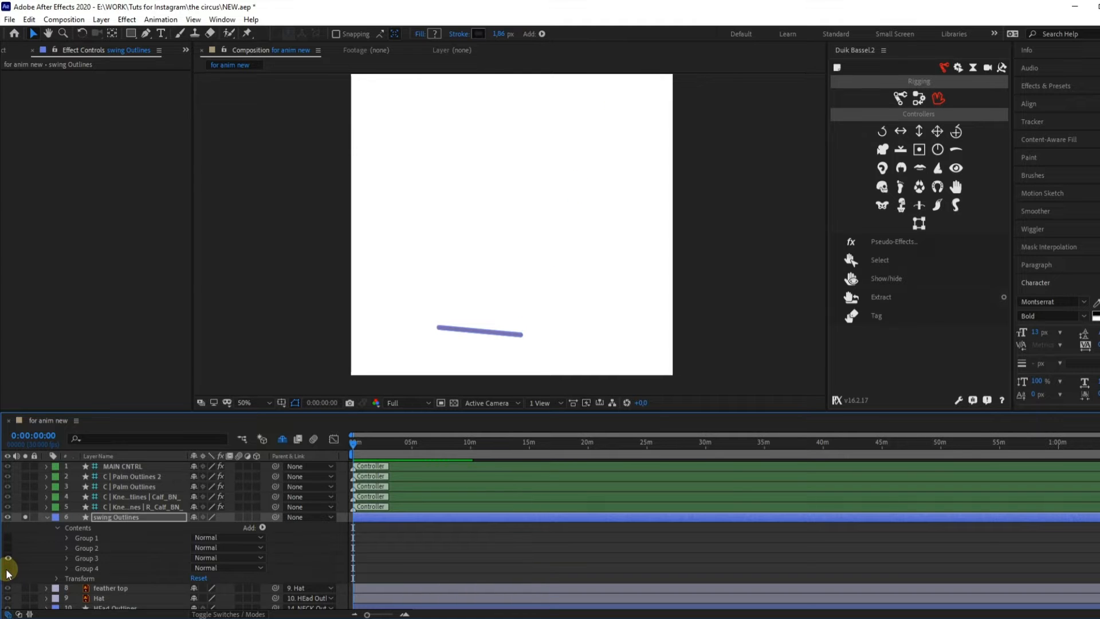
- Duplicate the swing Outlines layer and rename the copy LINES
left_click(106, 517)
key("ctrl+d")
key("Return")
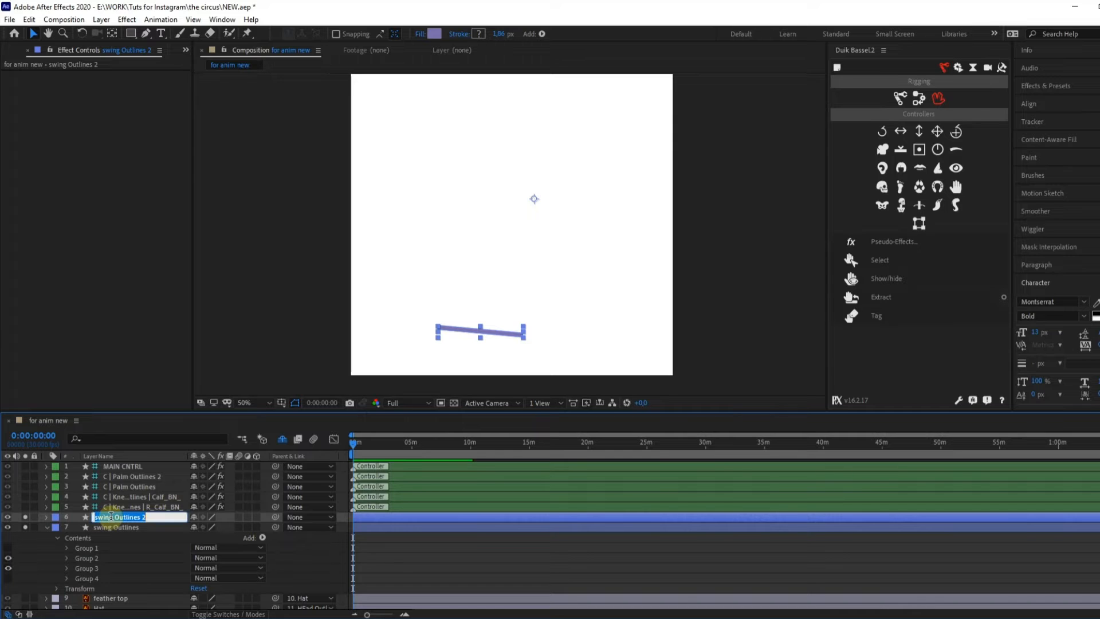
type("LINES")
key("Return")
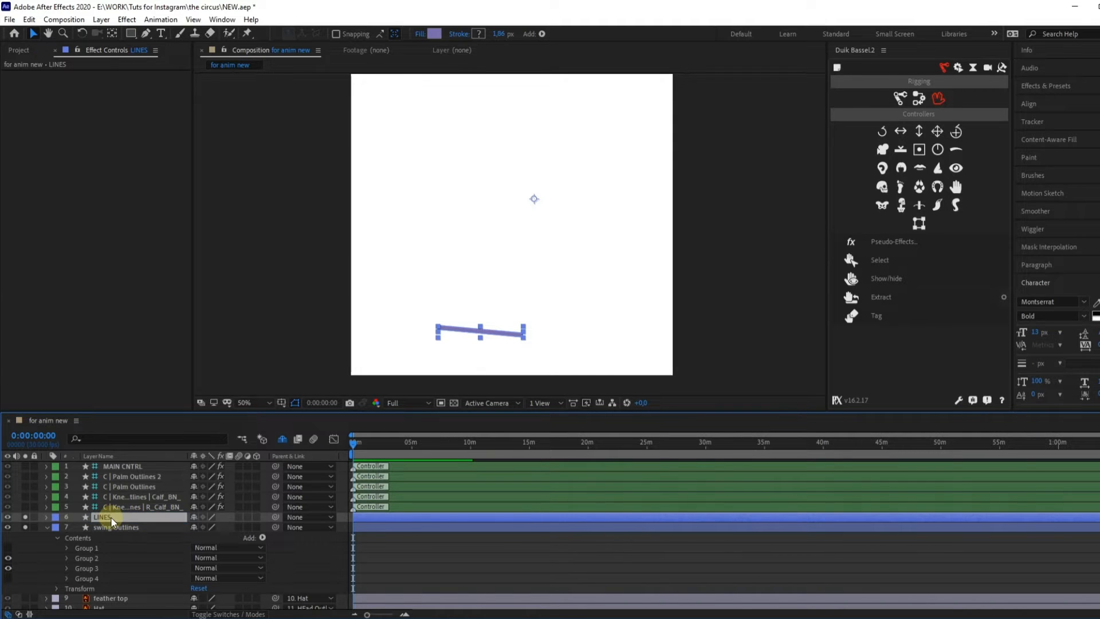
- Delete Group 2 and Group 3 from the LINES layer and make its Group 1 and Group 4 visible
left_click(46, 518)
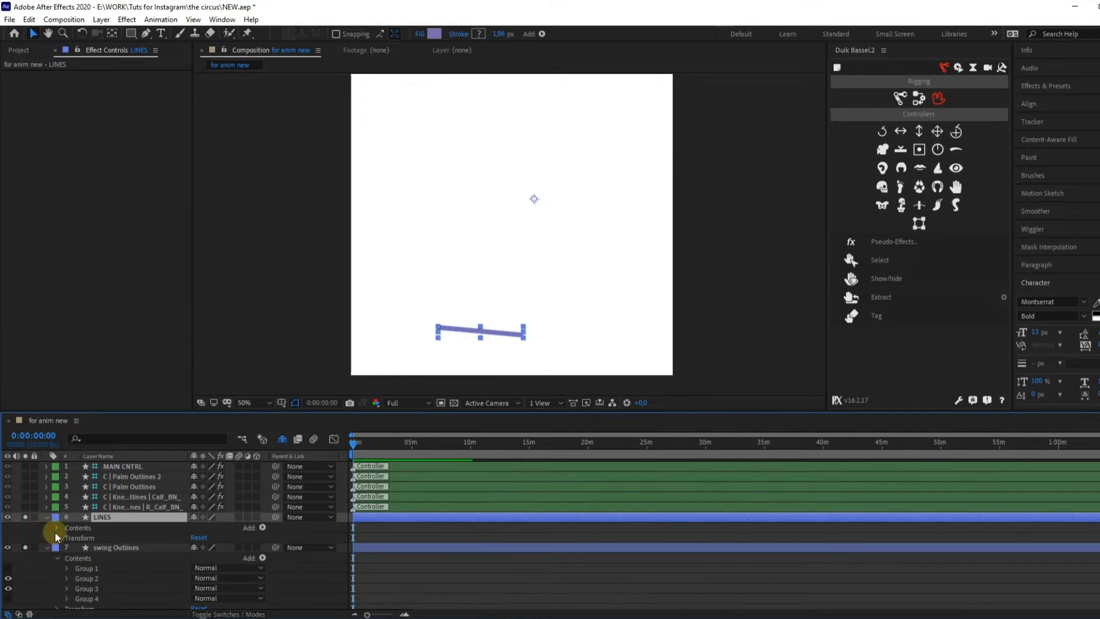
left_click(56, 528)
left_click(57, 528)
left_click(82, 548)
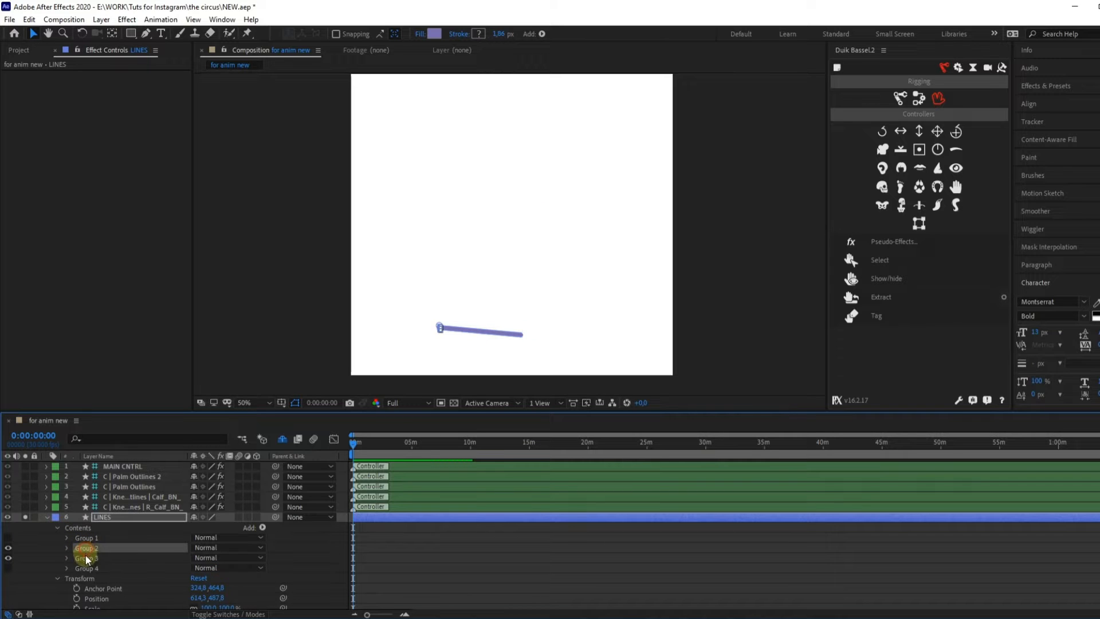
left_click(91, 555, "shift")
key("Delete")
left_click(1, 564)
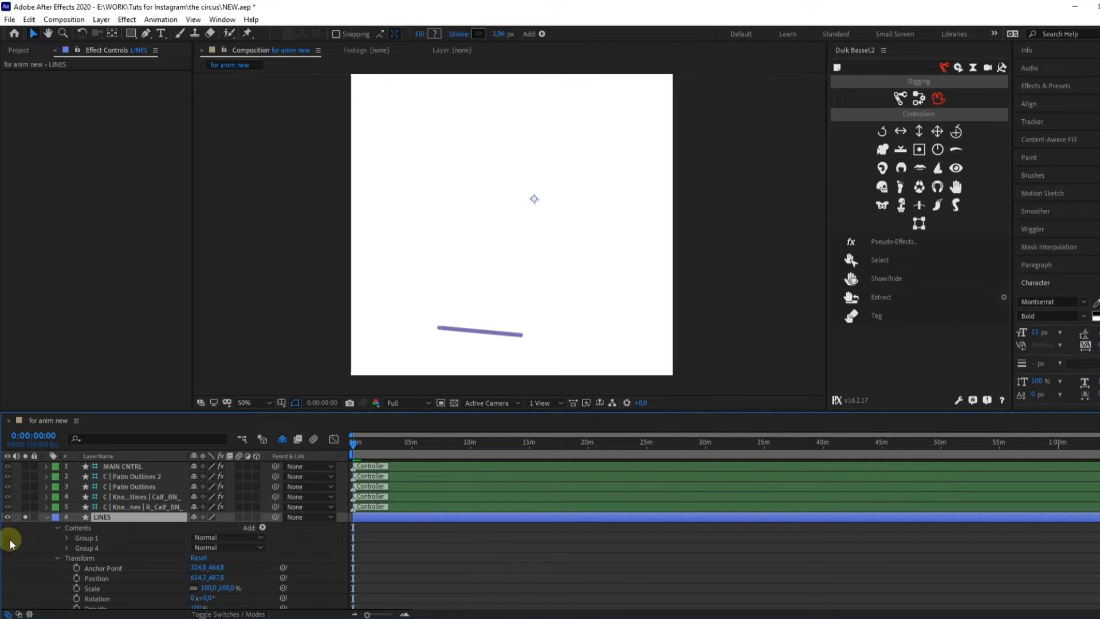
left_click(73, 536)
- Select the Path property of Group 1 in LINES and open the Create Nulls From Paths script
left_click(68, 537)
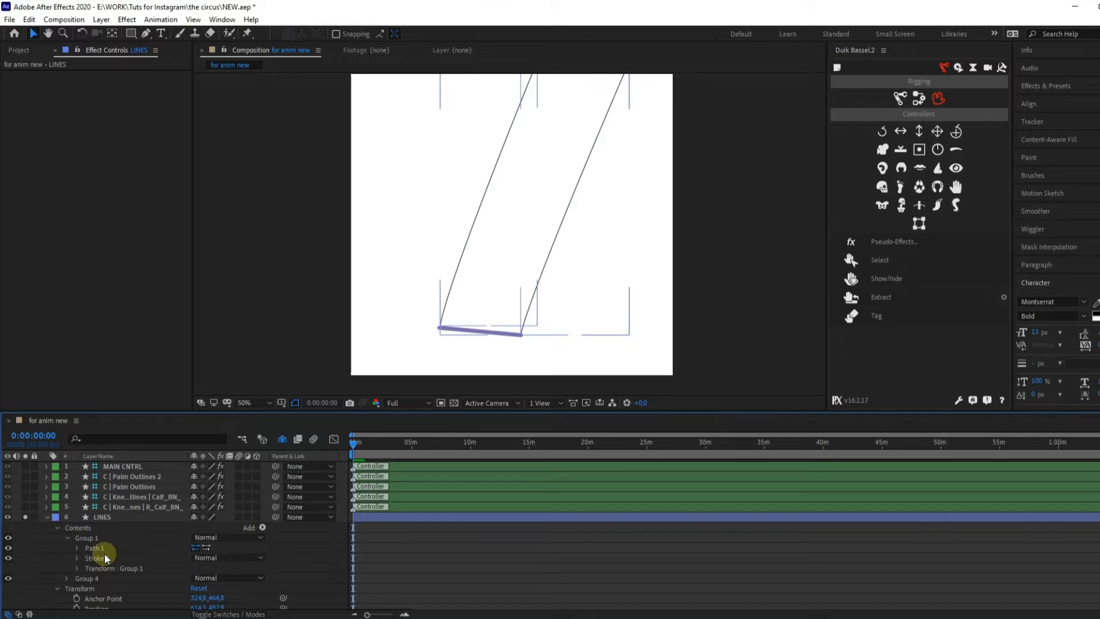
left_click(98, 548)
left_click(110, 558)
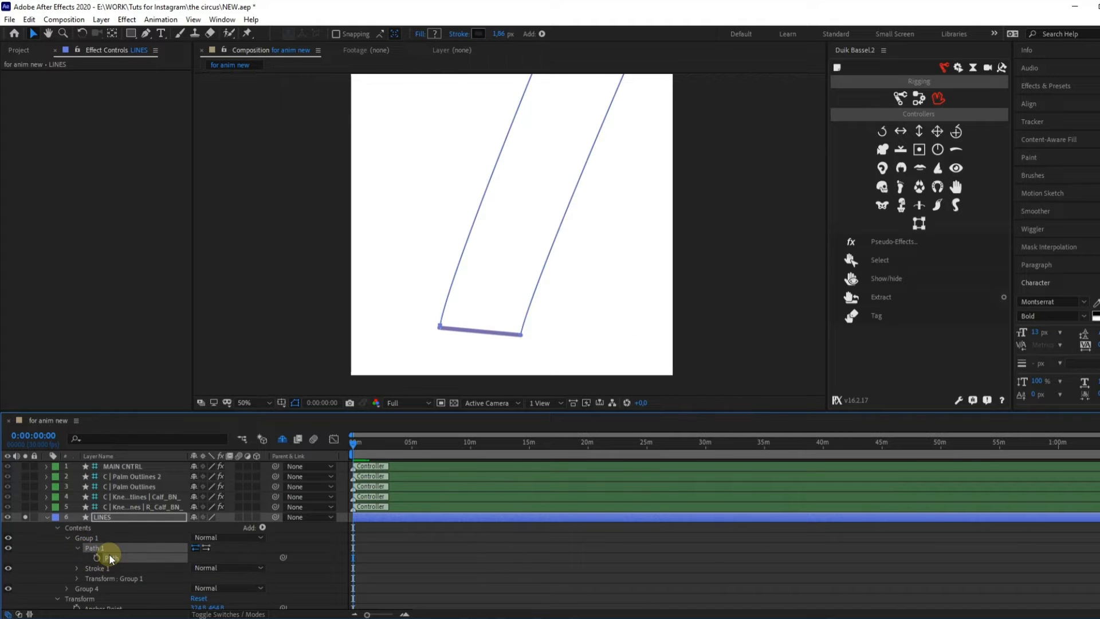
left_click(223, 19)
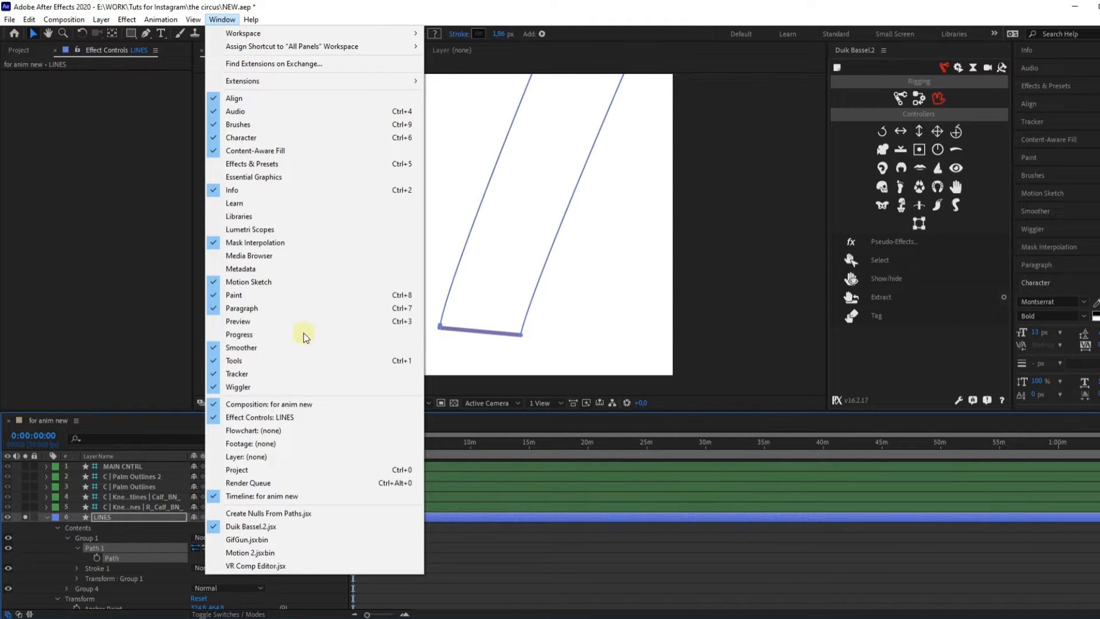
left_click(266, 513)
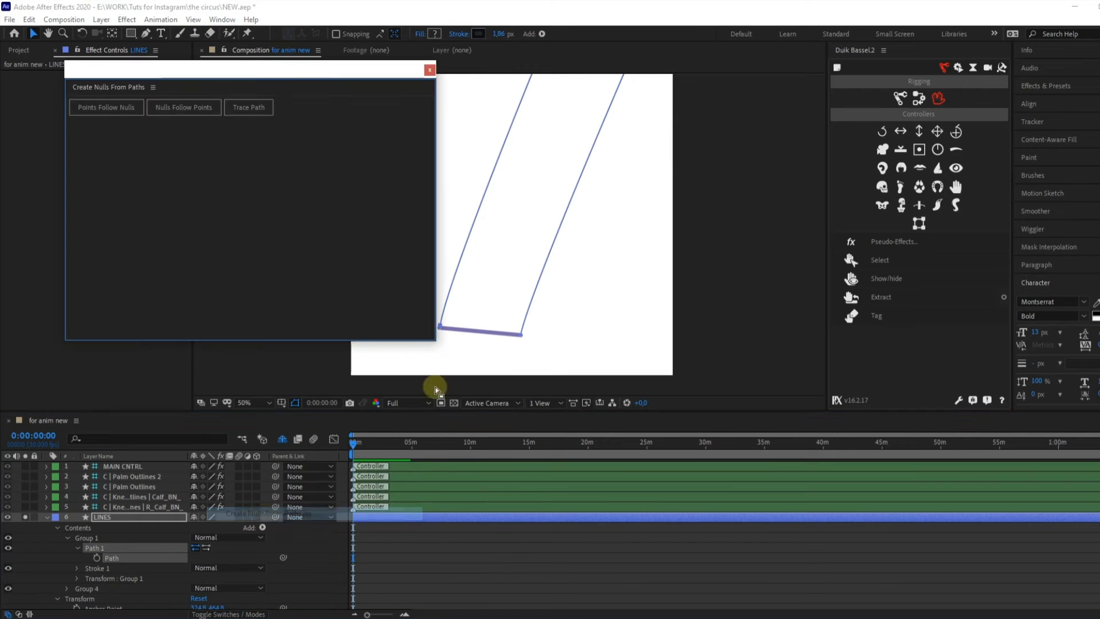
- Try creating nulls for Group 1's path in LINES with Points Follow Nulls and Nulls Follow Points, undoing each attempt
left_click(111, 109)
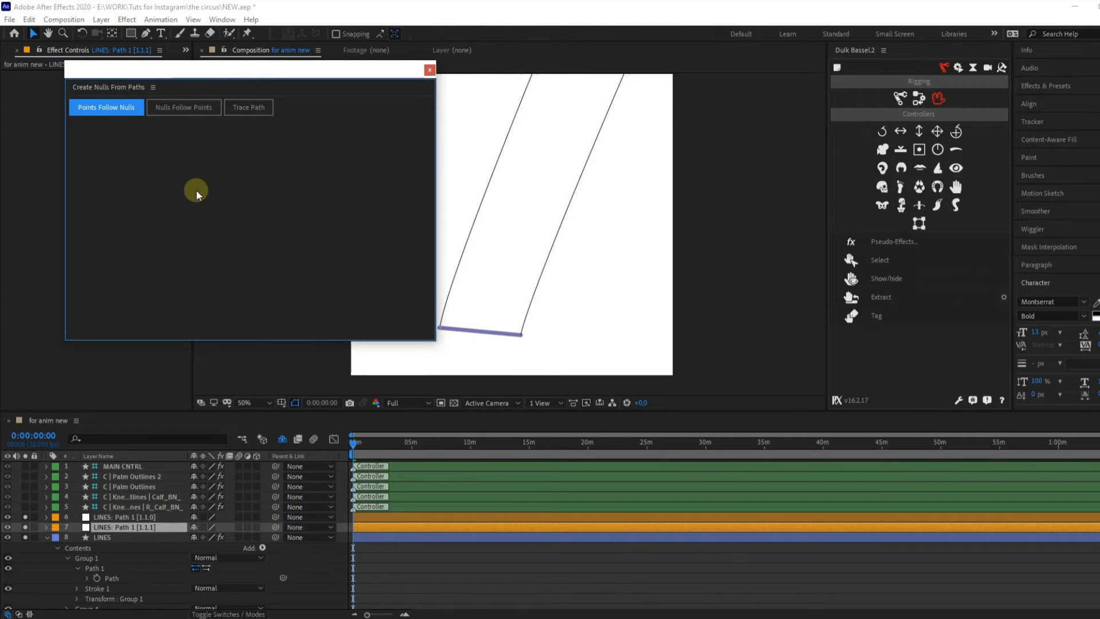
left_click_drag(117, 78, 760, 78)
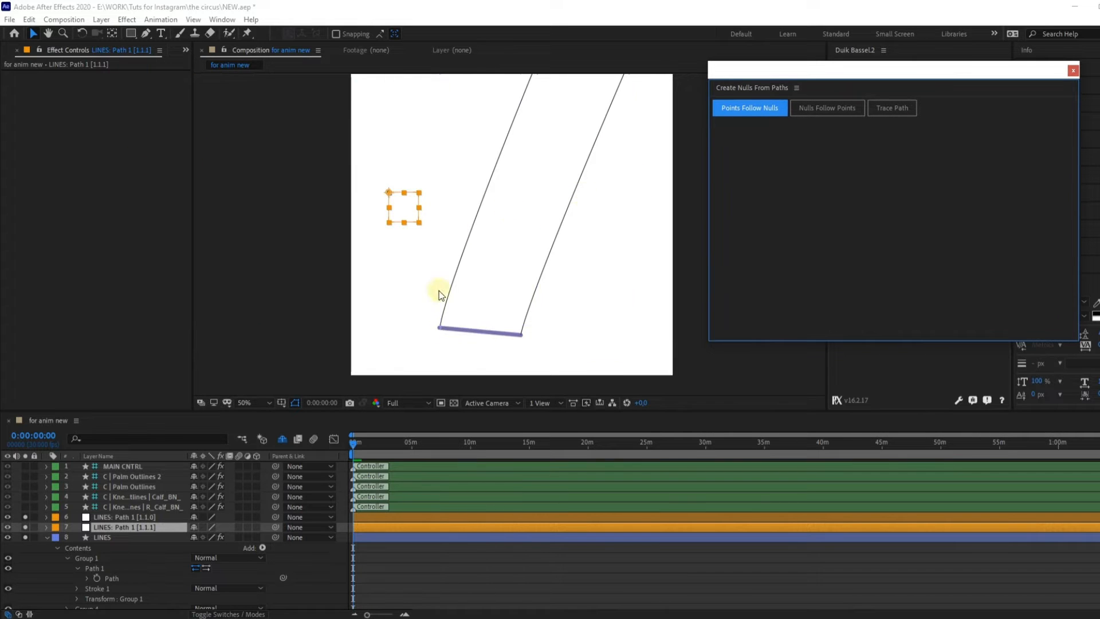
key("ctrl+z")
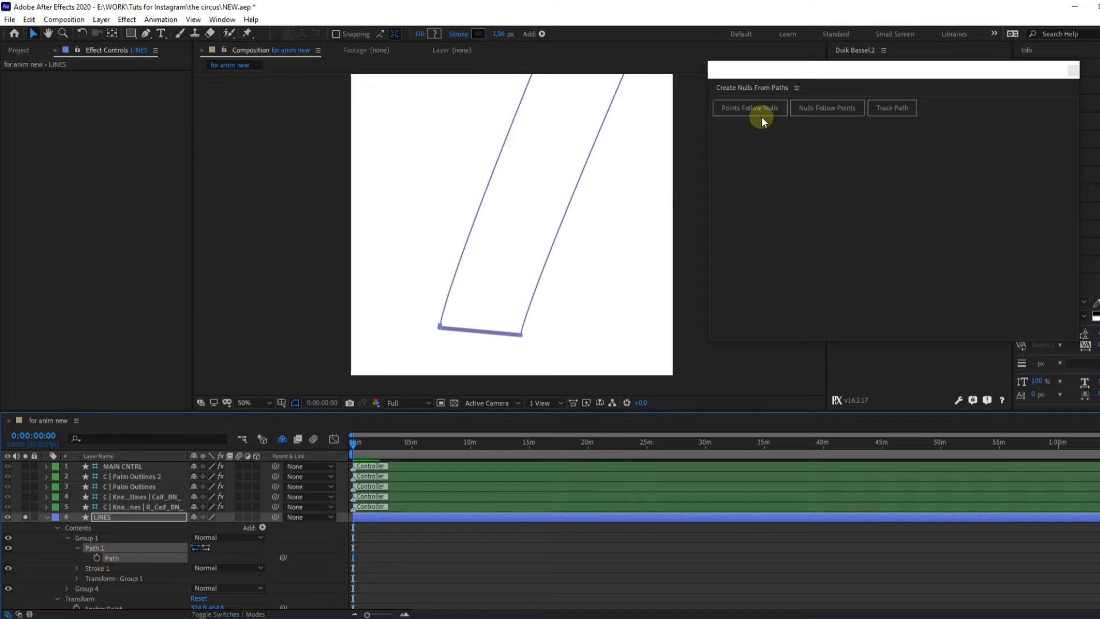
left_click(754, 109)
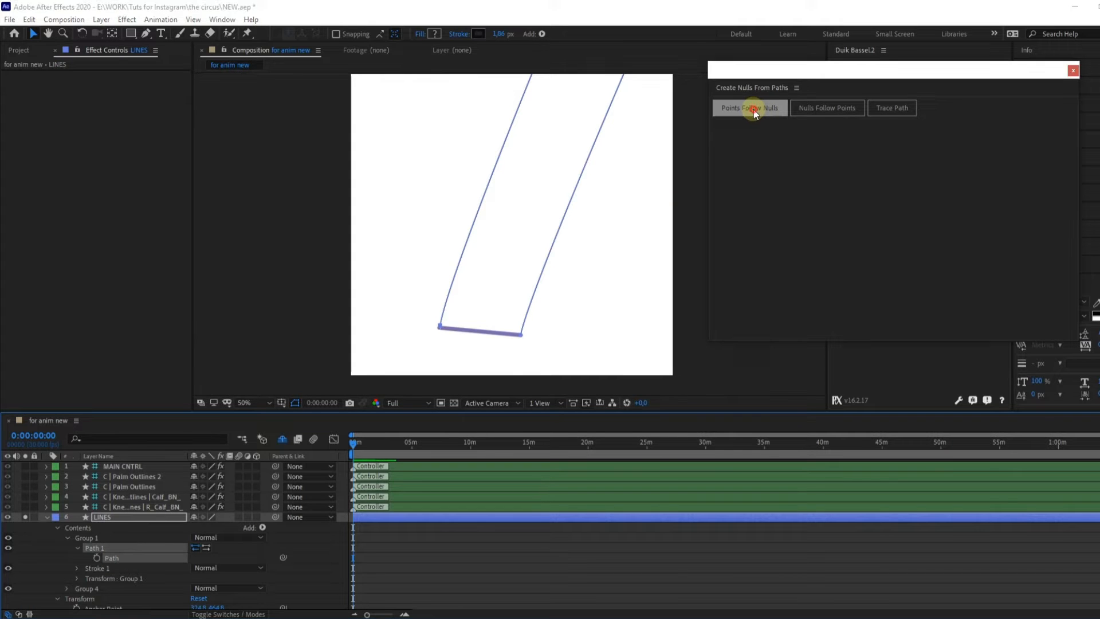
key("comma")
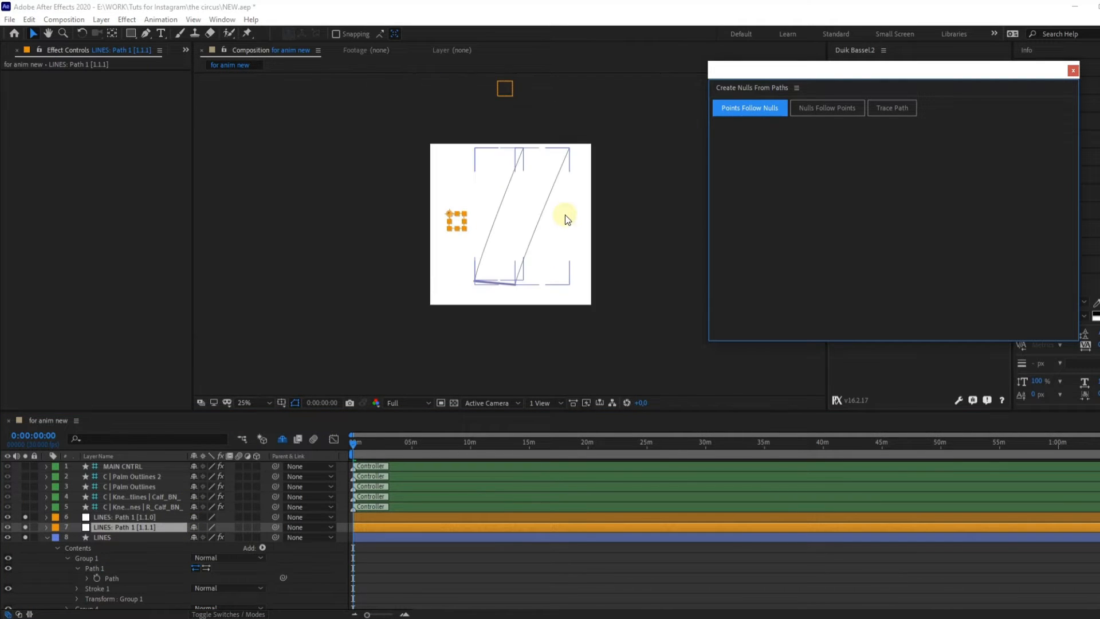
key("ctrl+z")
left_click(834, 107)
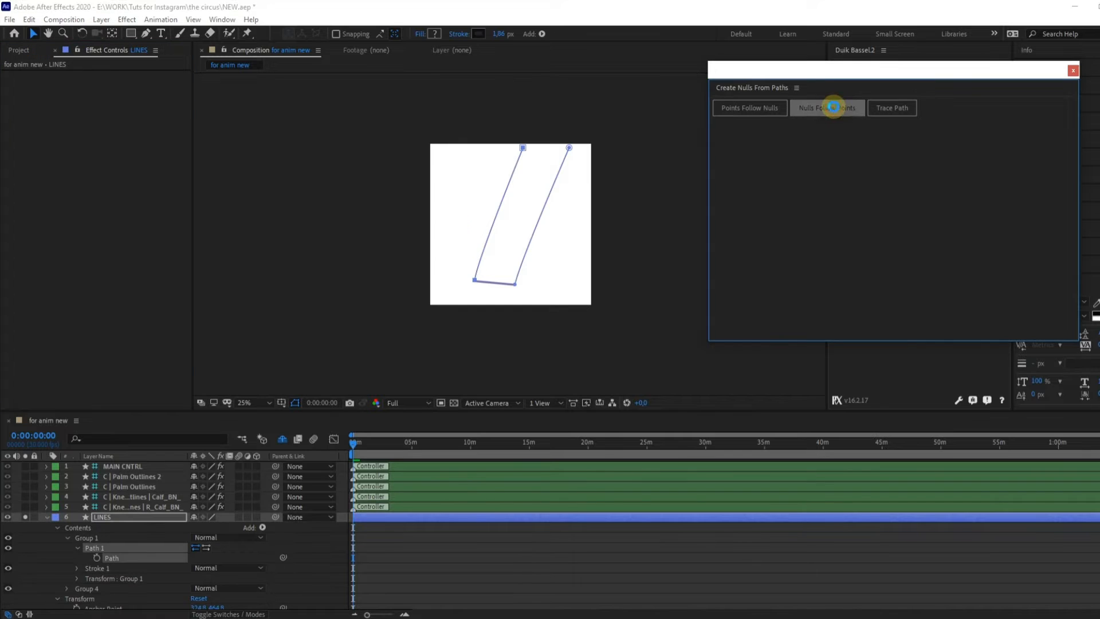
key("ctrl+z")
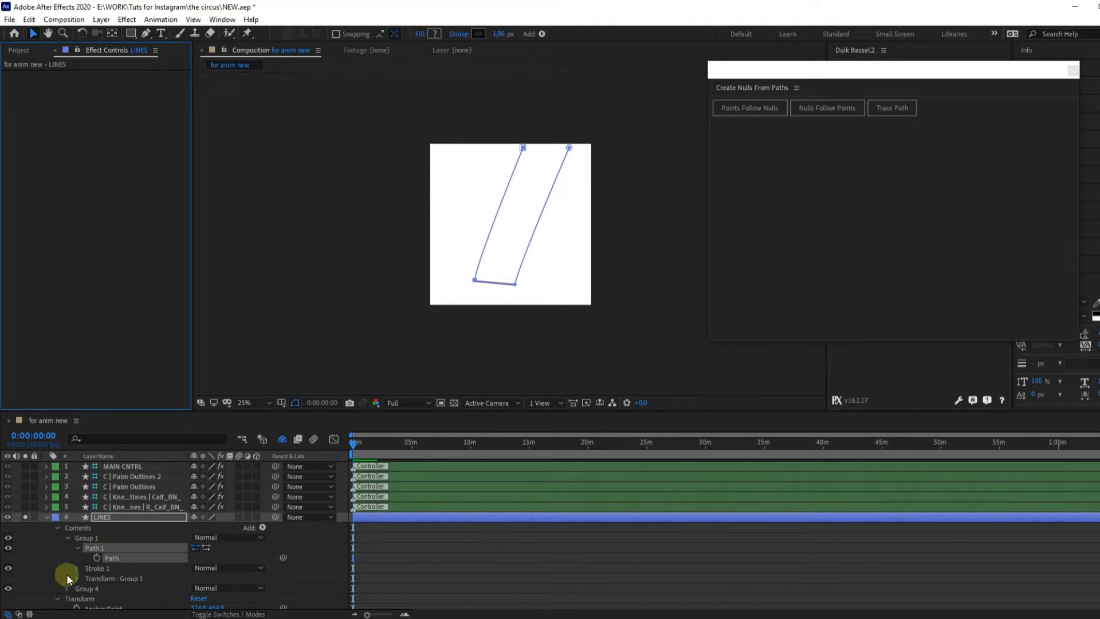
- Duplicate the LINES layer and delete Group 4 from the original
left_click(86, 537)
key("ctrl+d")
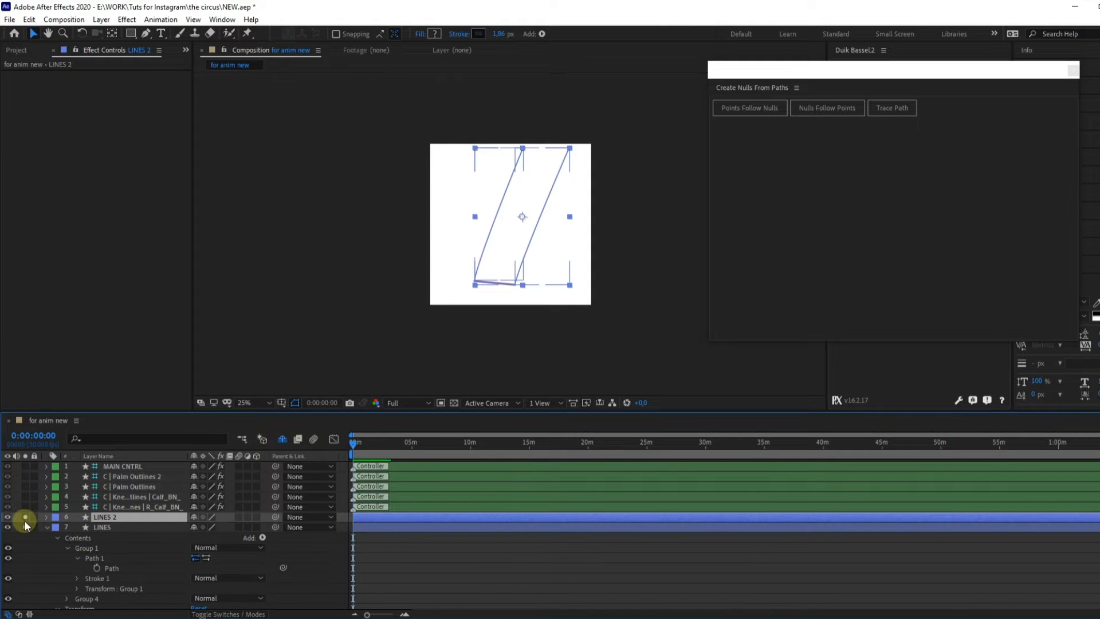
left_click(86, 548)
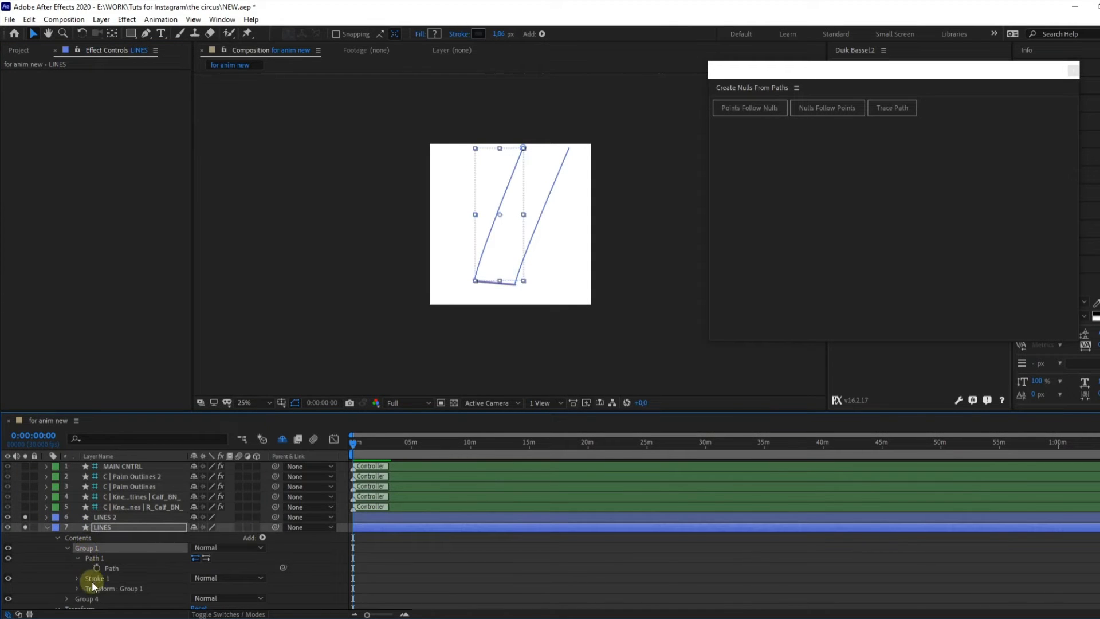
left_click(80, 601)
key("Delete")
- Turn off solo for the LINES 2 layer
left_click(104, 517)
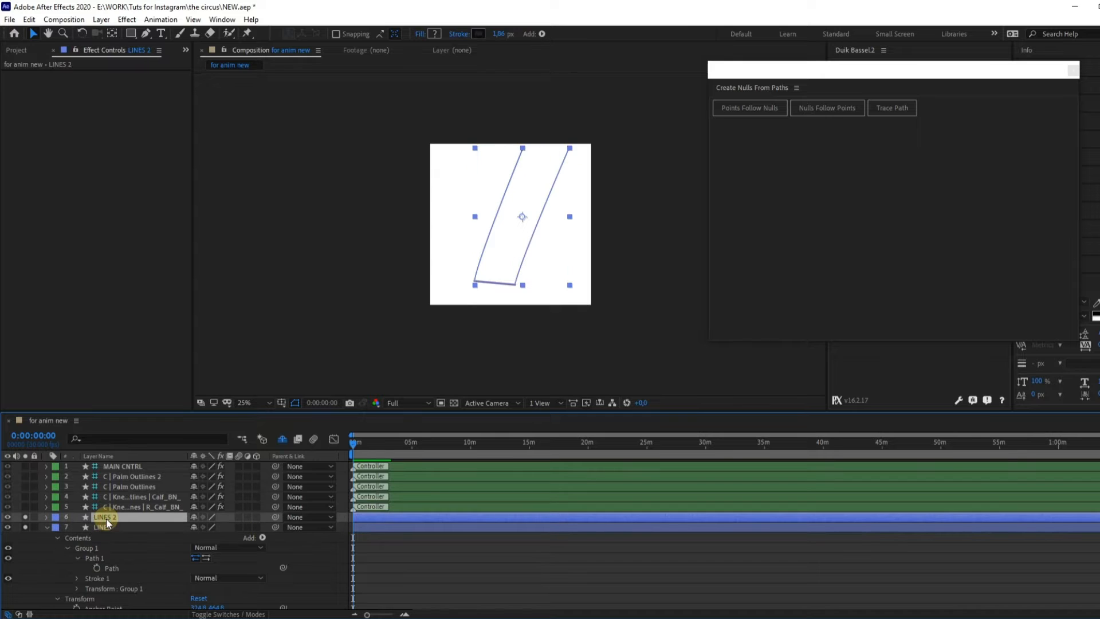
left_click(25, 516)
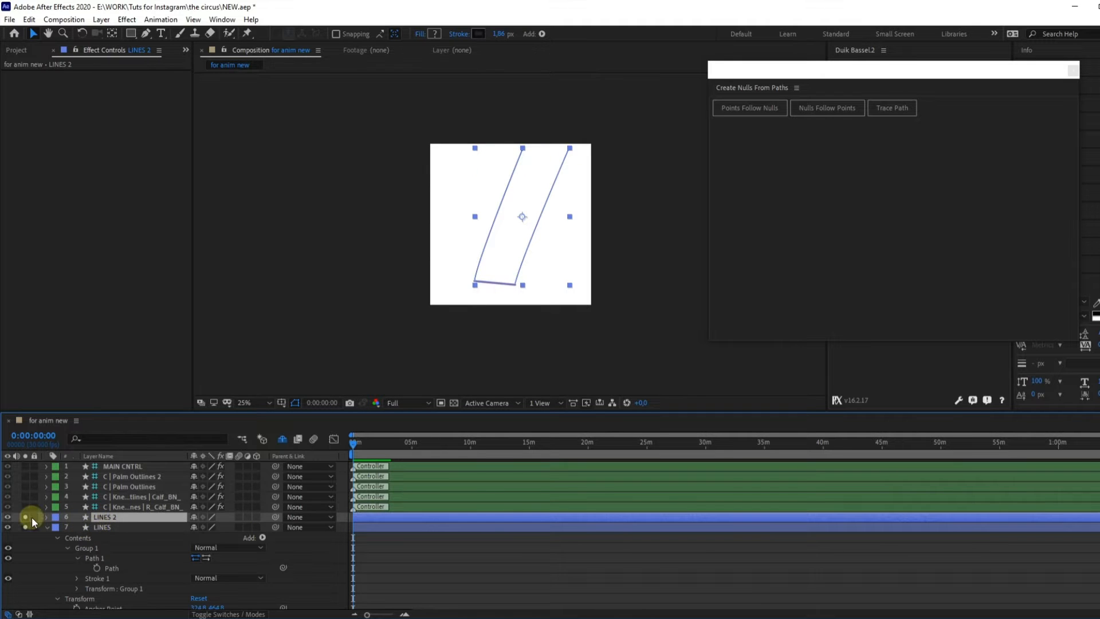
- Try Points Follow Nulls on the single remaining path of the LINES layer, and undo it
left_click(114, 527)
left_click(109, 568)
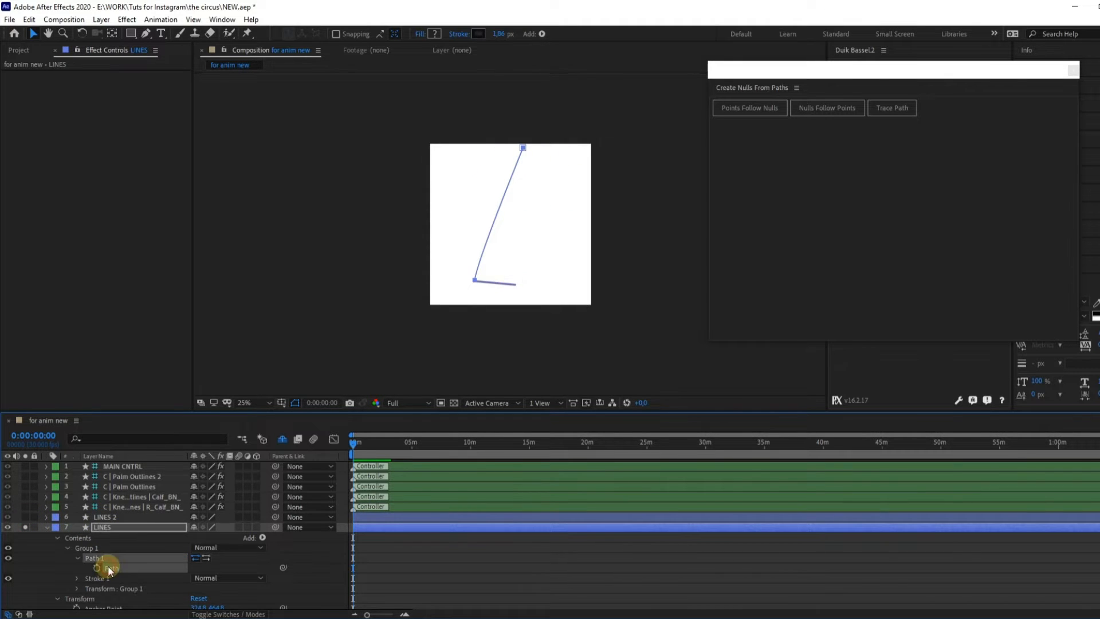
scroll(47, 531, "down", 3)
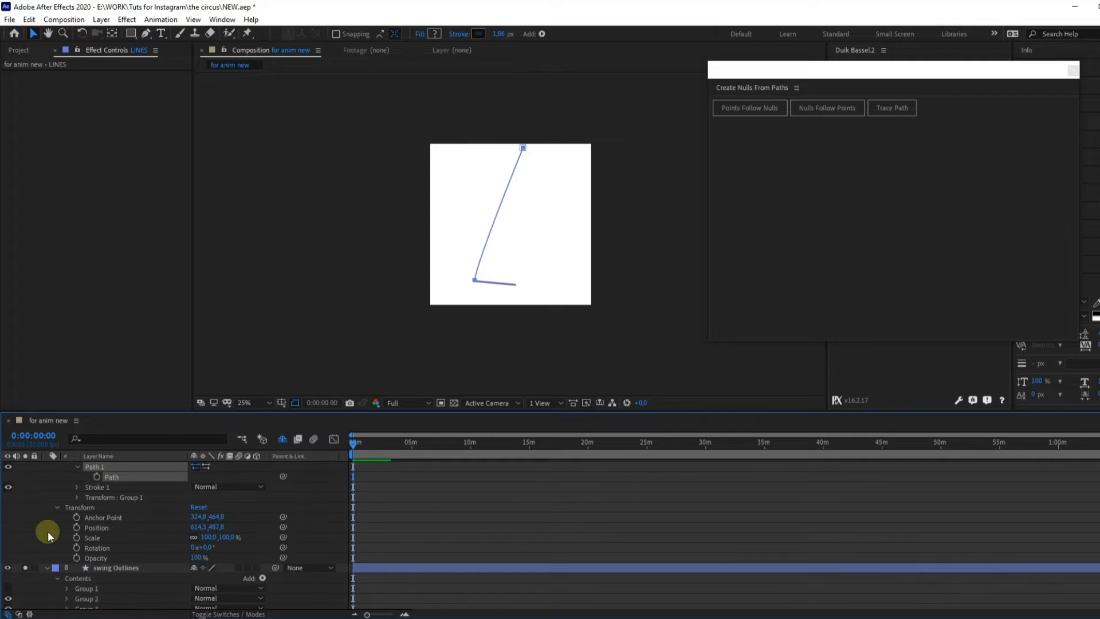
scroll(49, 531, "up", 1)
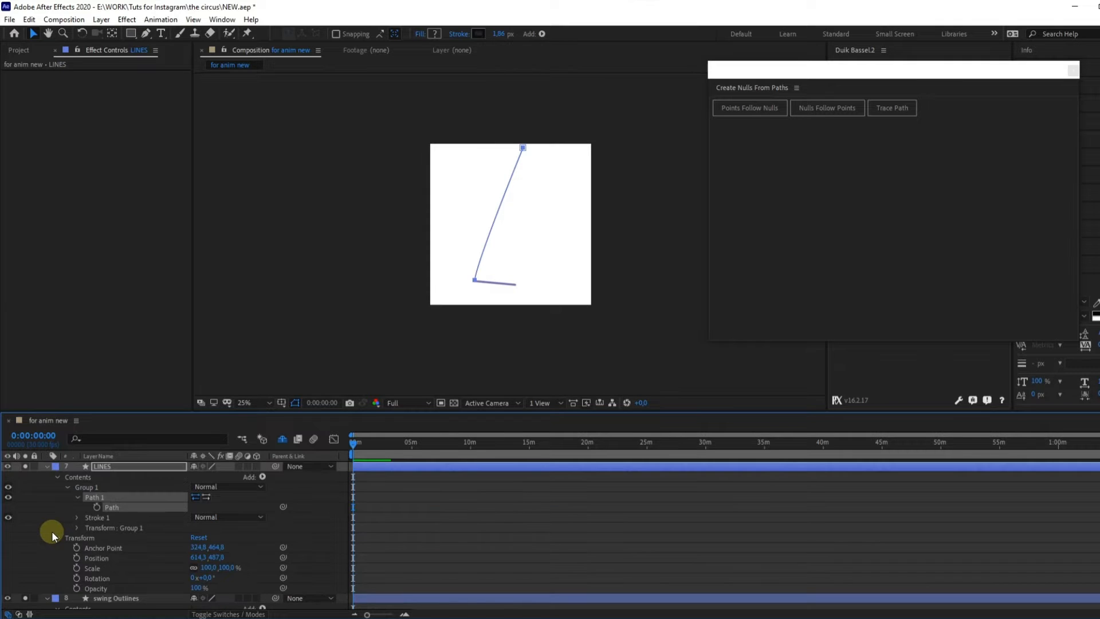
left_click(754, 115)
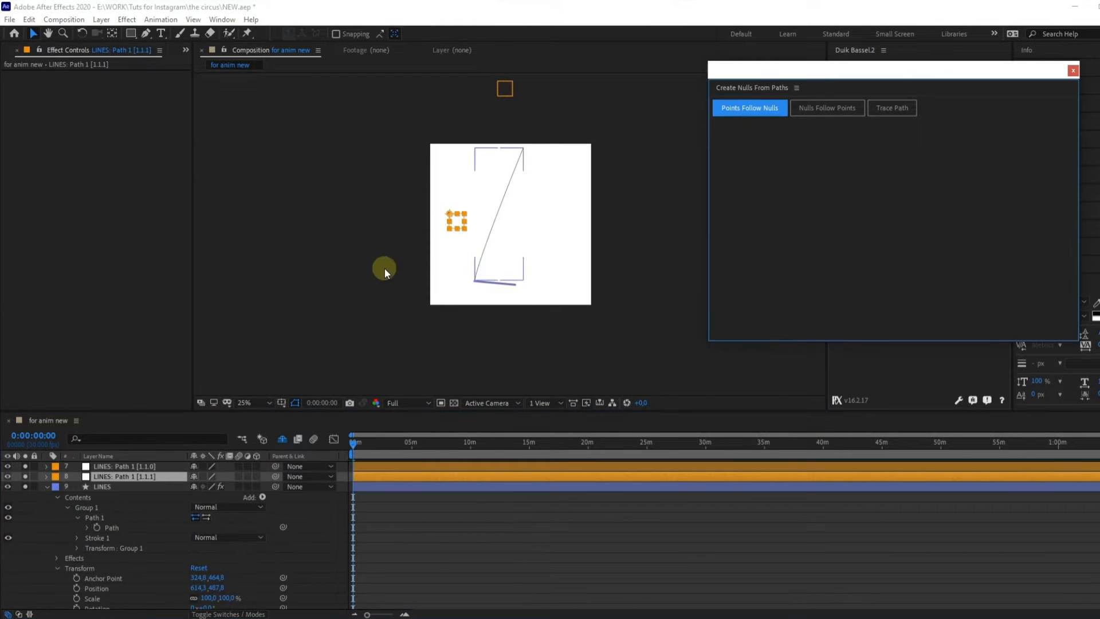
key("ctrl+z")
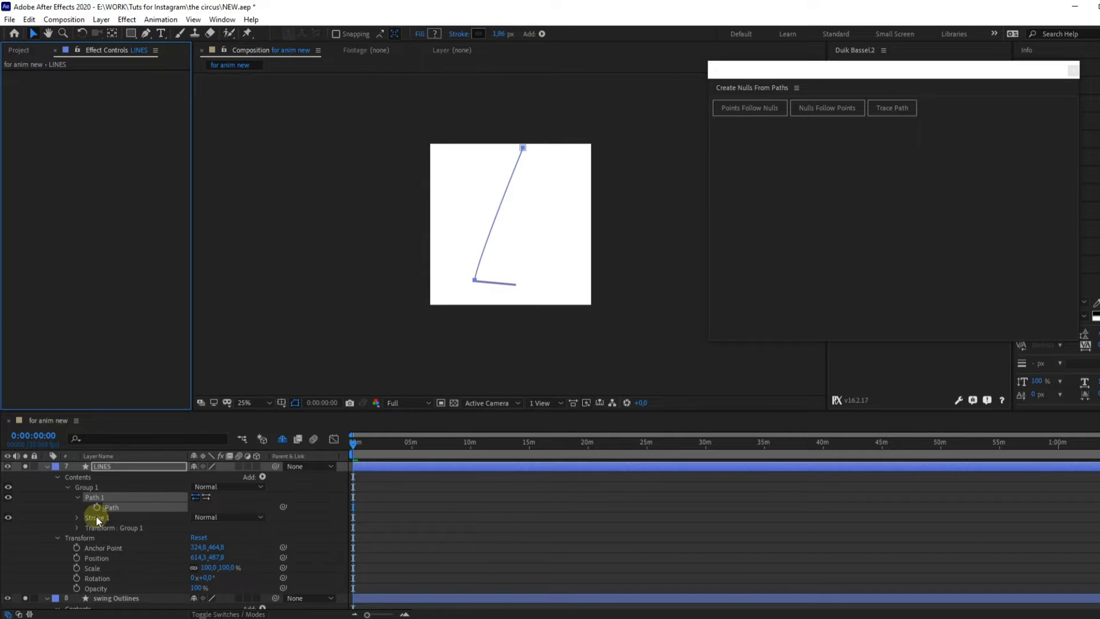
- Reveal only the Scale property of the LINES layer
left_click(73, 504)
left_click(104, 466)
key("s")
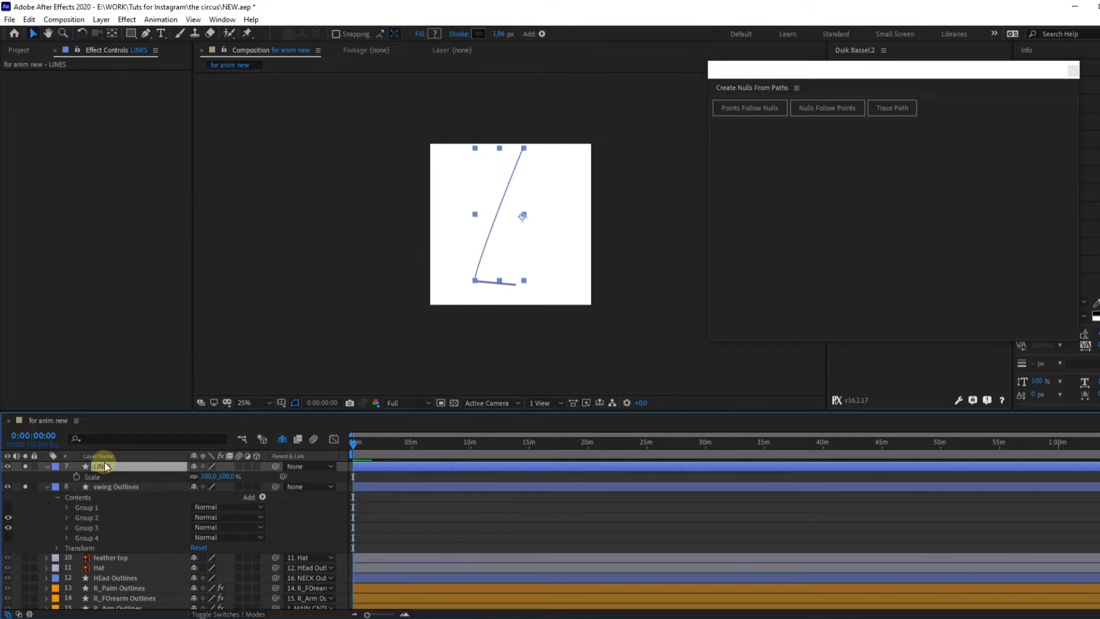
- Draw a straight two-point path with the Pen tool from the existing rope's top end to the left end of the swing seat
left_click(48, 468)
left_click(48, 467)
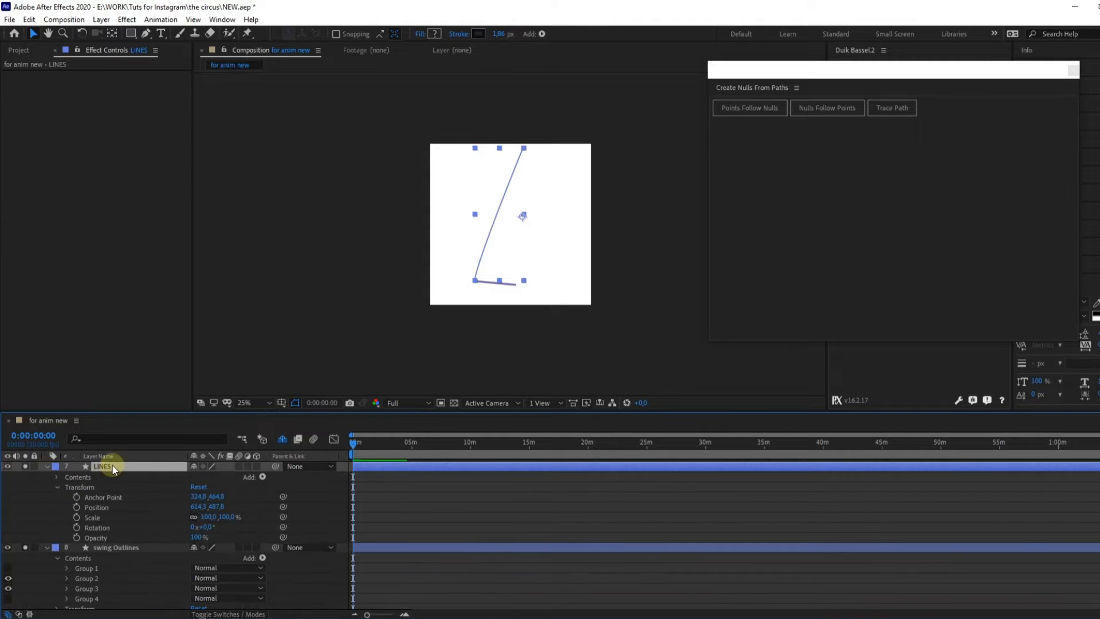
left_click(330, 511)
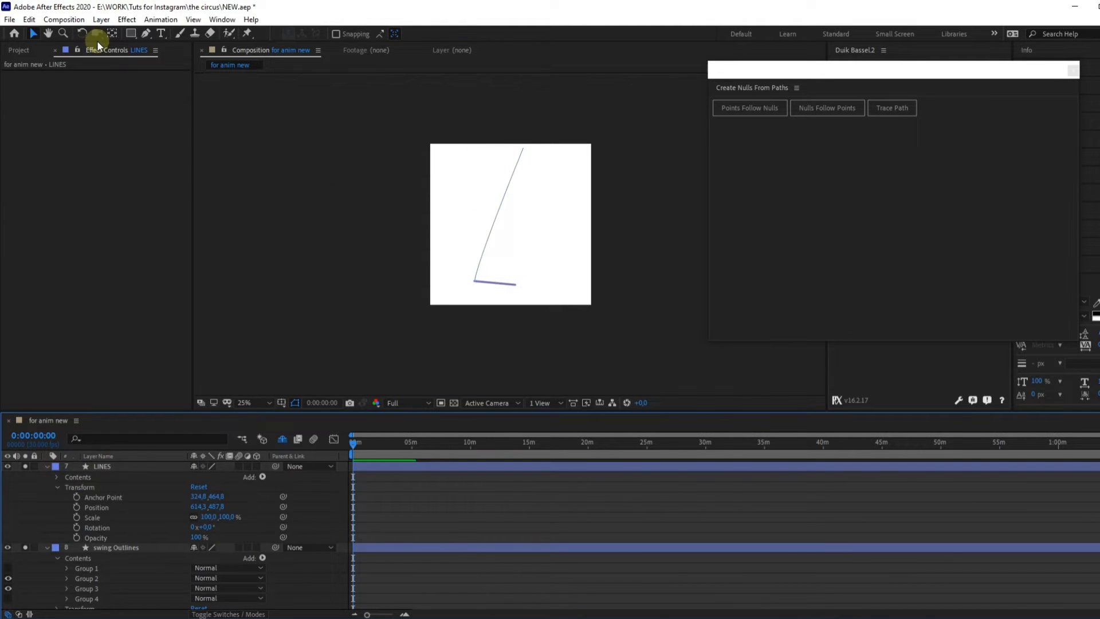
left_click(149, 34)
scroll(517, 119, "up", 2)
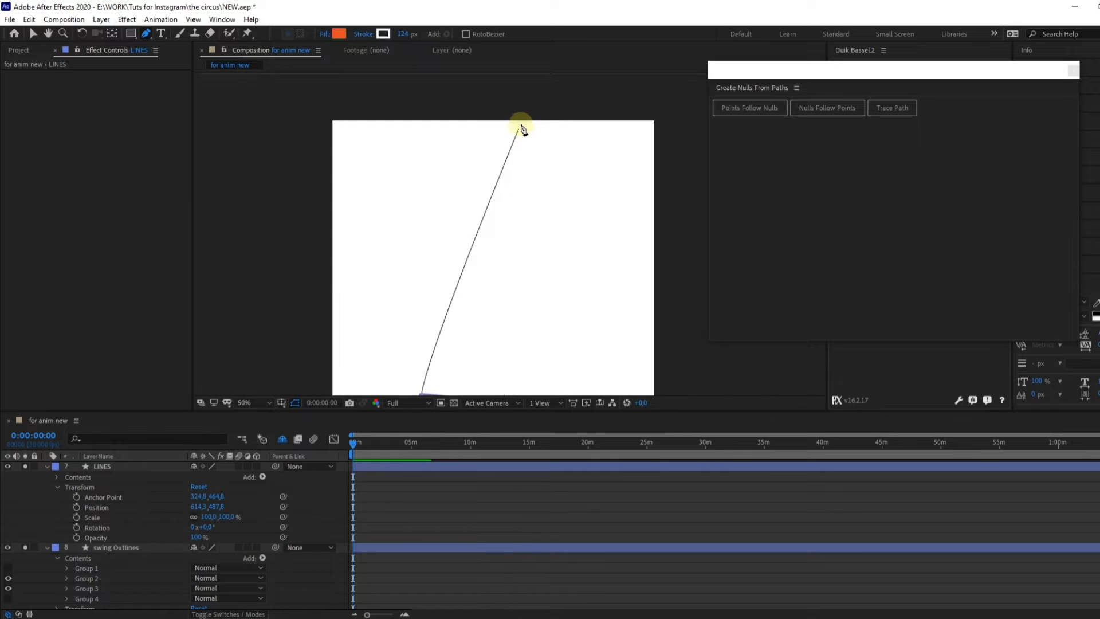
left_click(526, 116)
left_click_drag(491, 239, 517, 65)
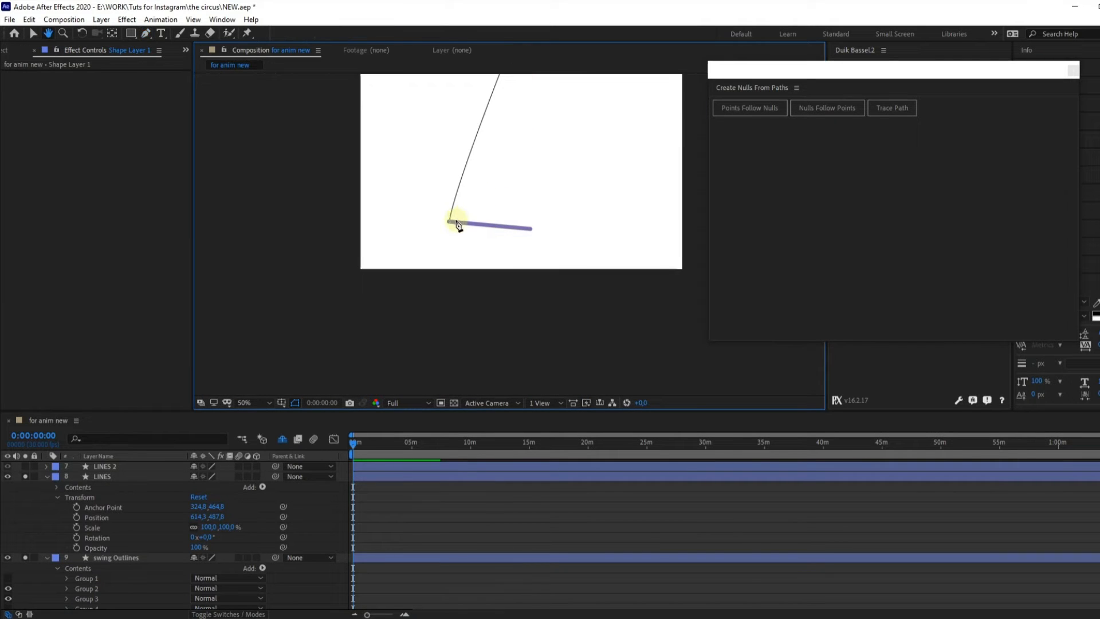
scroll(452, 224, "up", 3)
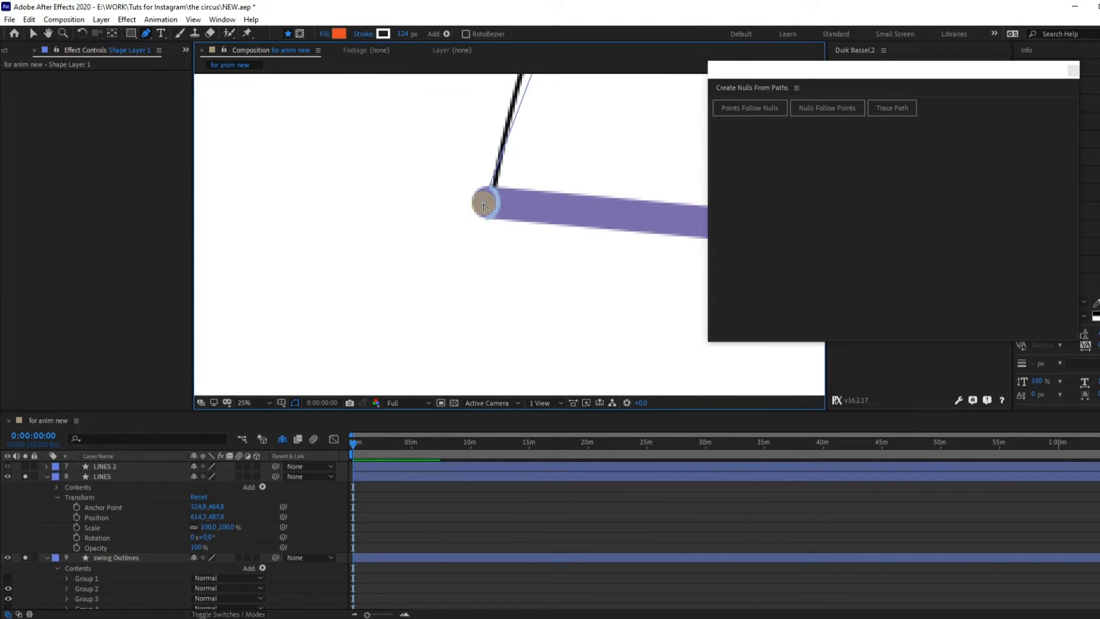
scroll(485, 205, "down", 3)
scroll(491, 196, "up", 3)
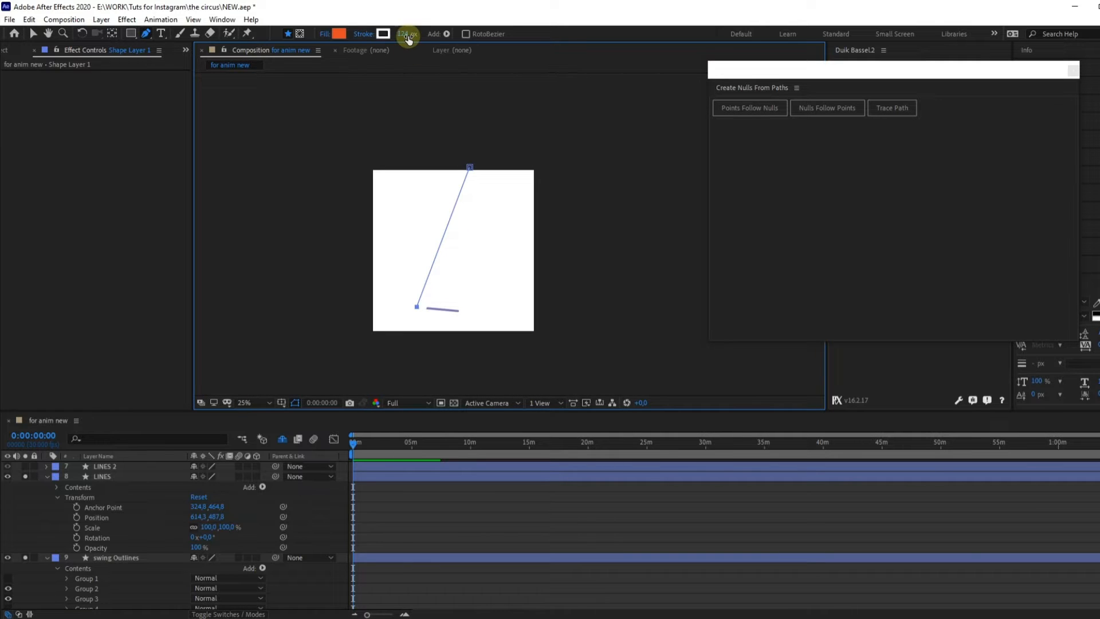
- Set the new line's stroke width to 6 px and its stroke colour to black (000000)
left_click(405, 36)
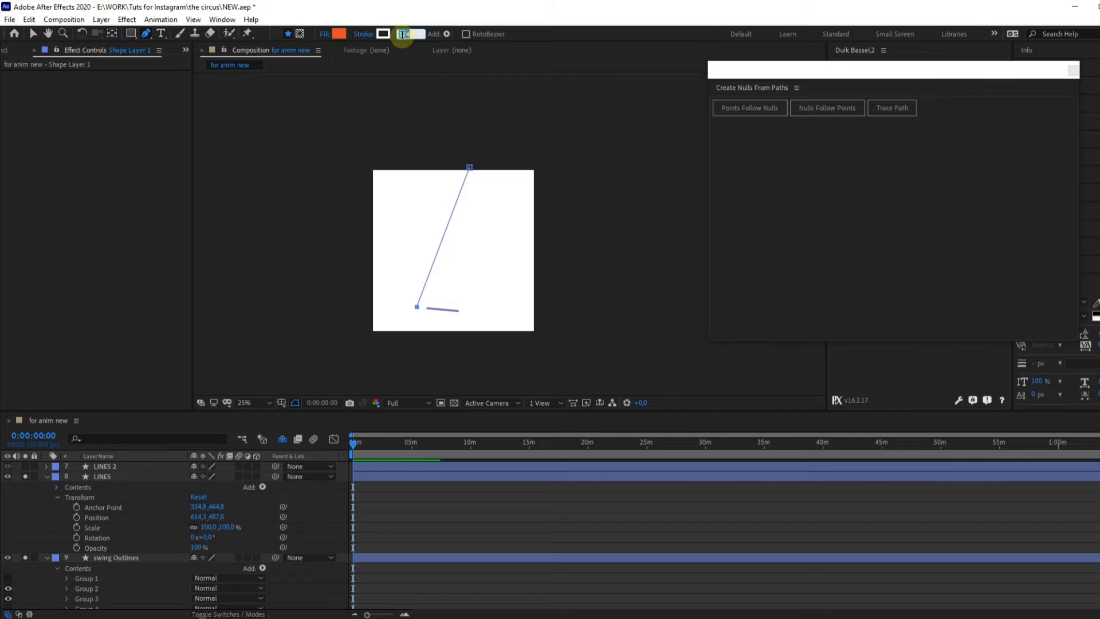
key("Return")
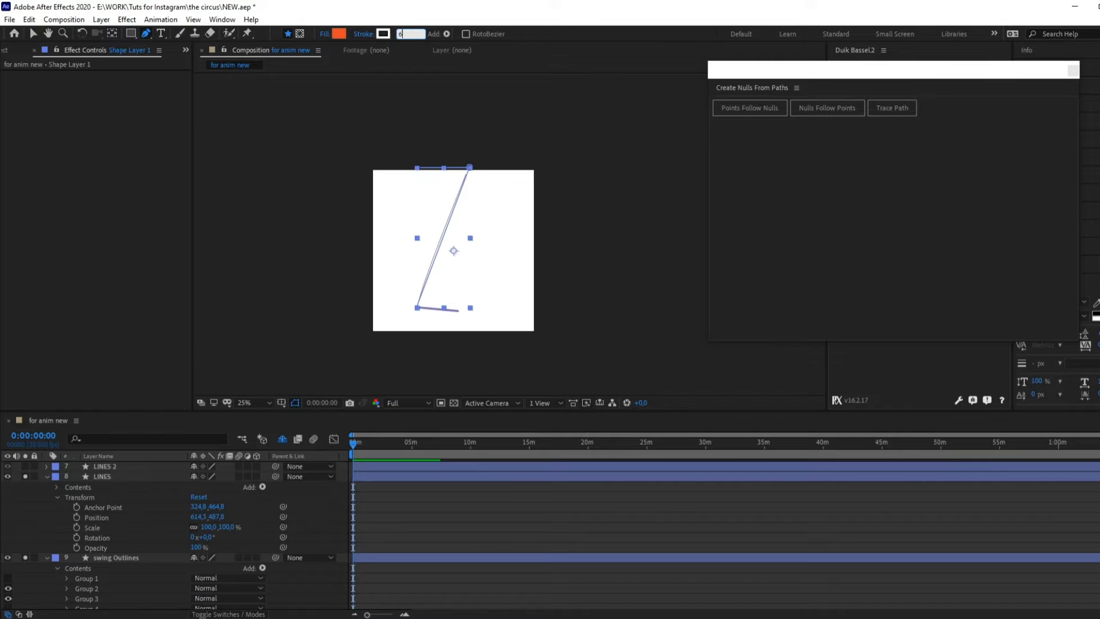
left_click(382, 33)
left_click_drag(155, 116, 7, 177)
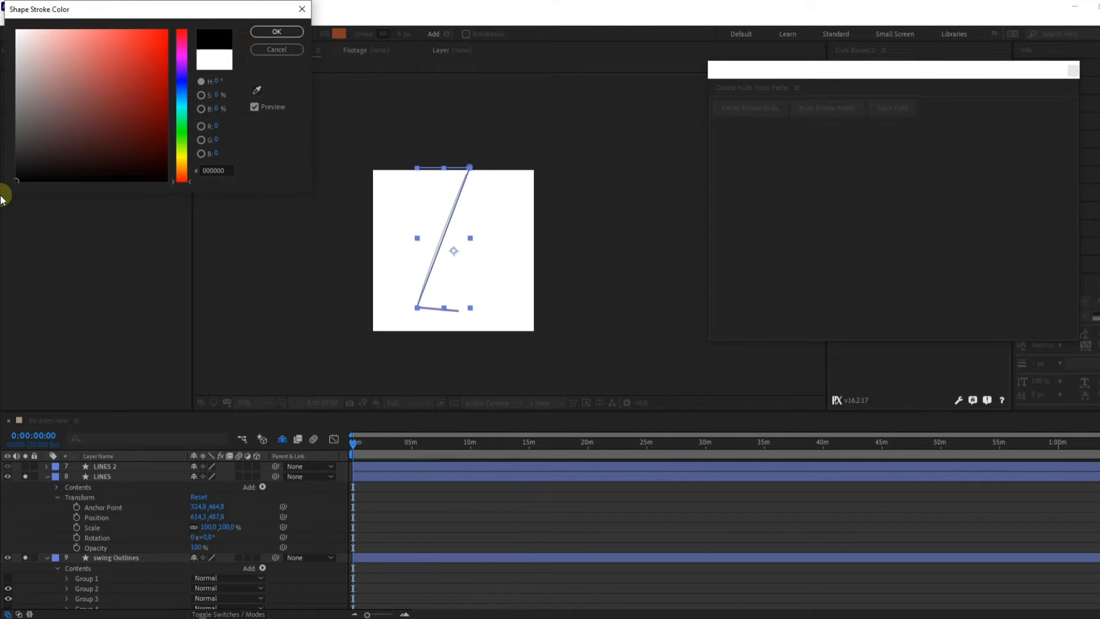
key("Return")
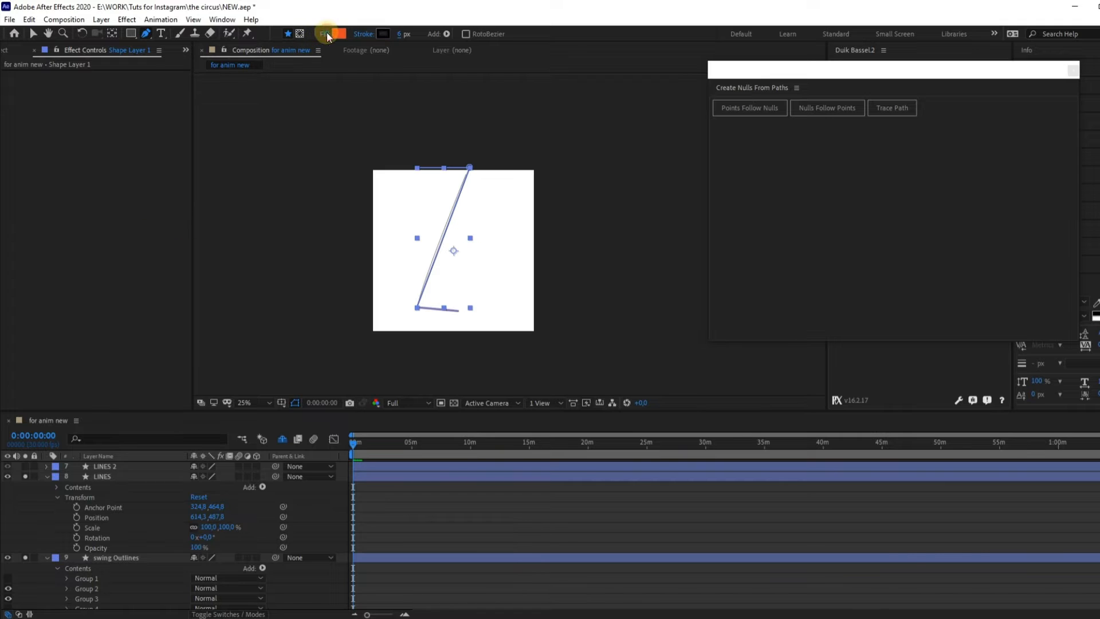
- Set the new line's fill to None
left_click(325, 33)
left_click(20, 33)
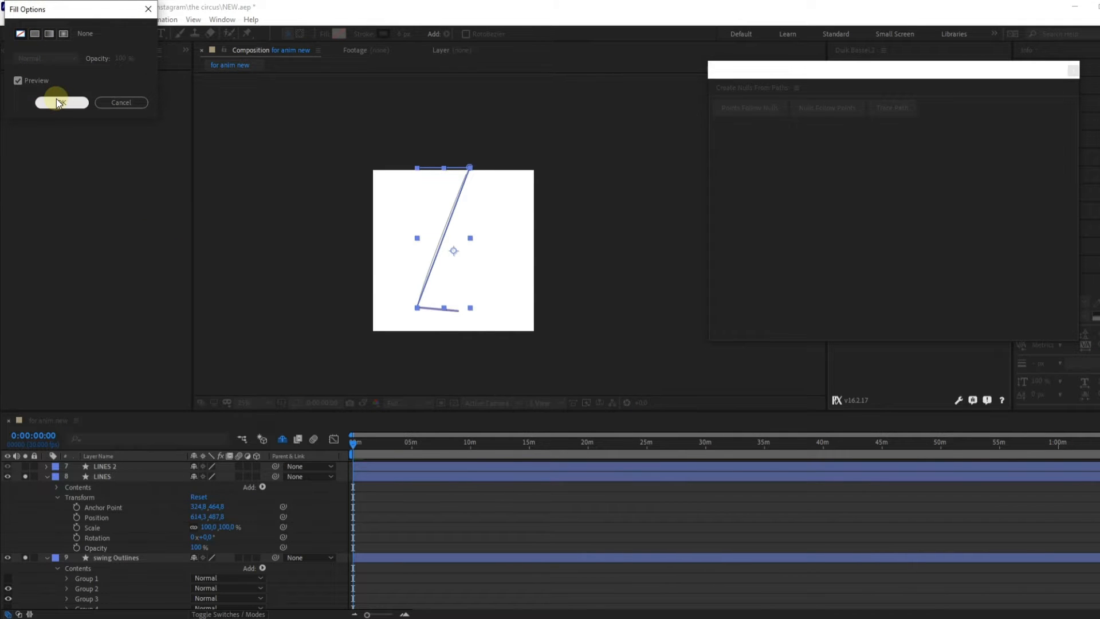
left_click(56, 101)
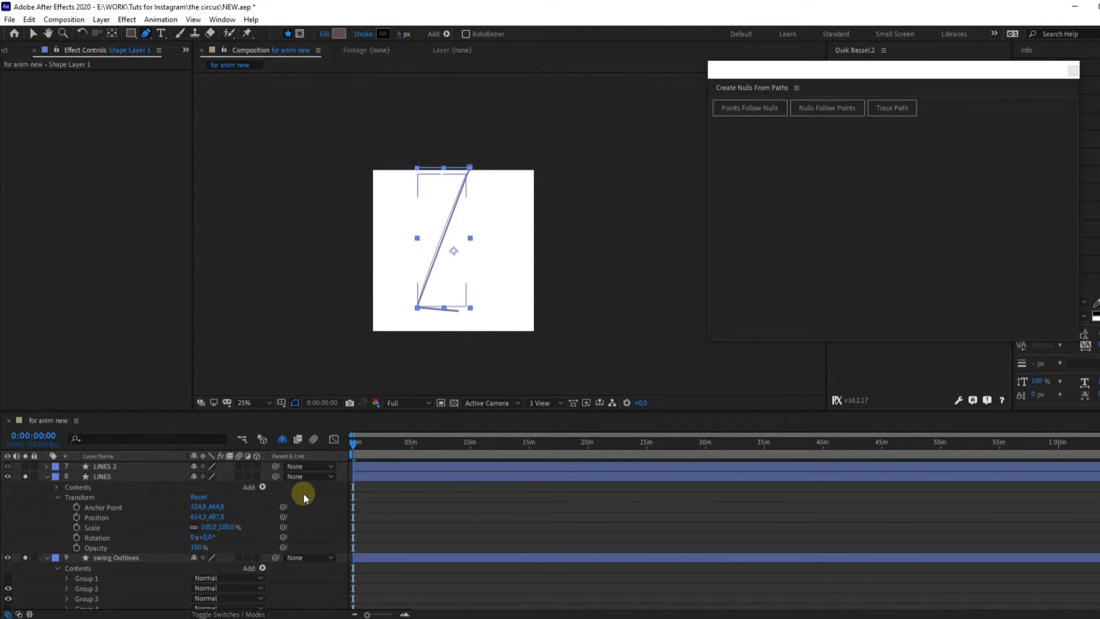
- Rename the new shape layer as LINE L
scroll(105, 497, "up", 3)
left_click(110, 465)
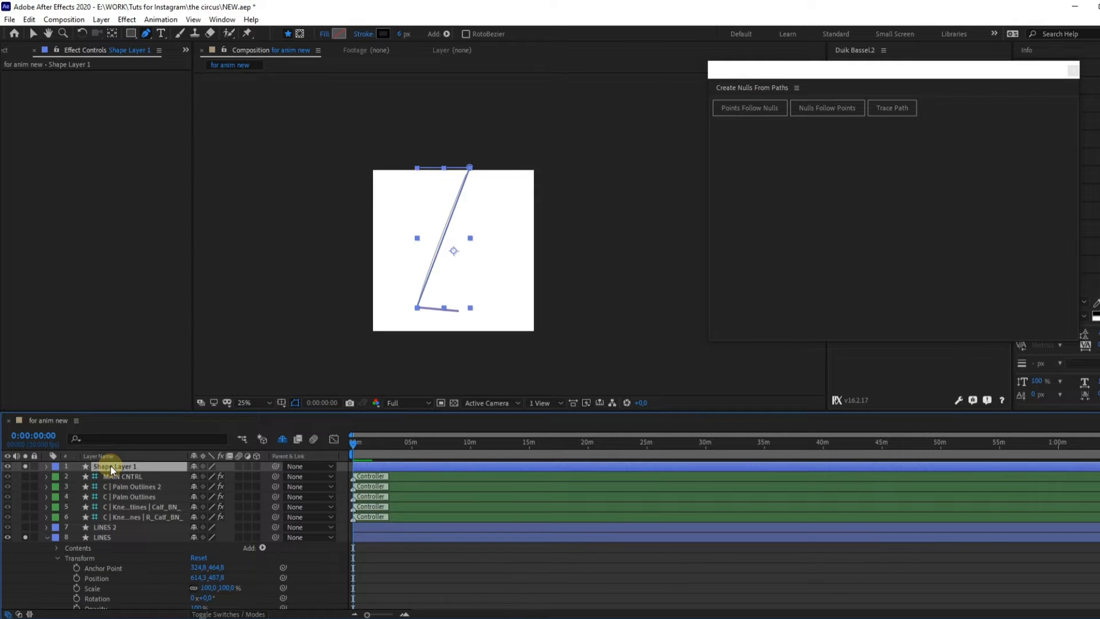
key("Return")
type("L")
key("Return")
key("Return")
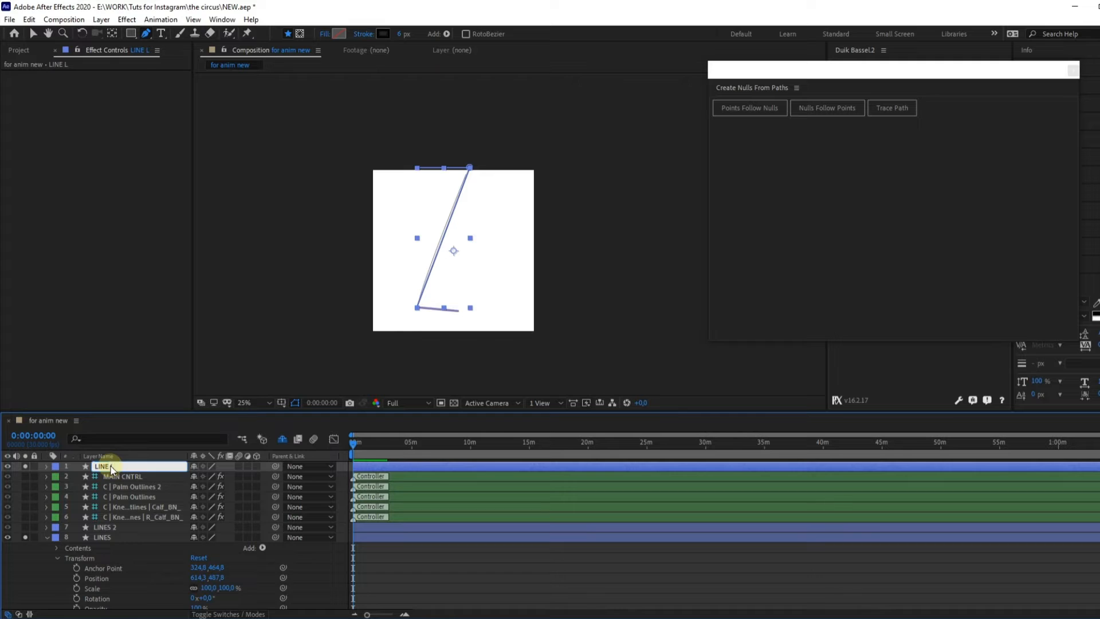
key("Return")
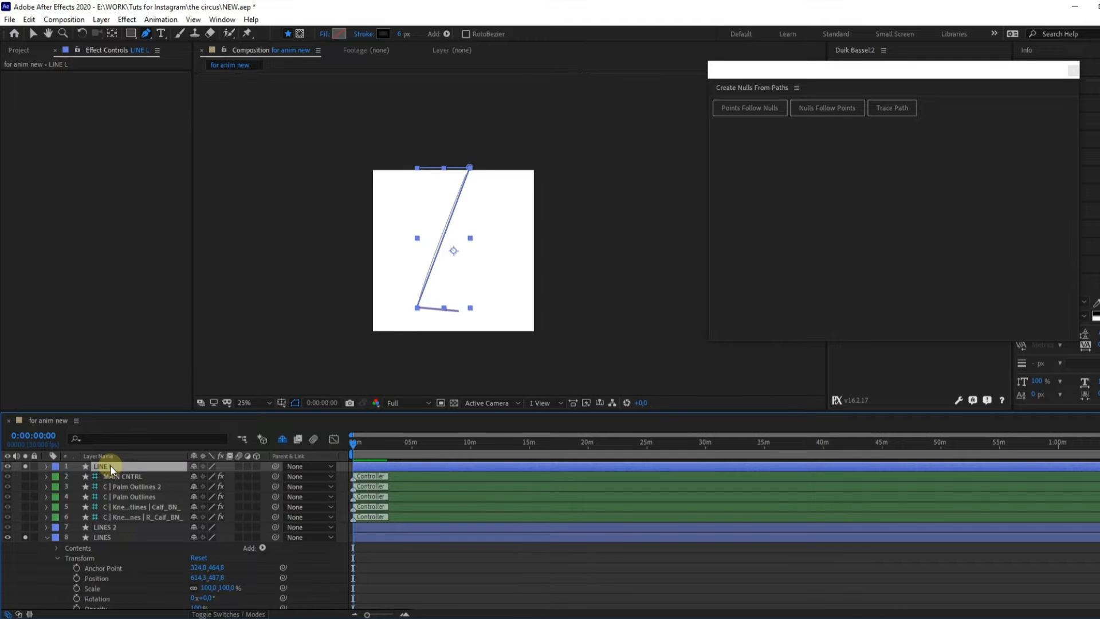
- Duplicate the LINE L layer and move the copy so its lower end meets the right end of the swing seat
key("ctrl+d")
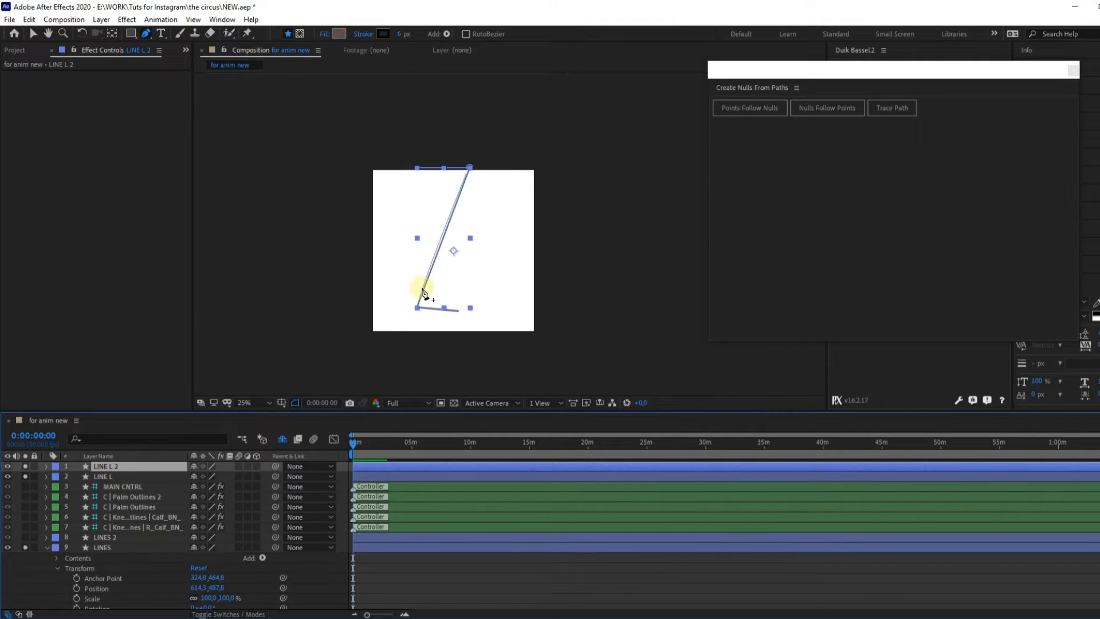
key("v")
mouse_move(450, 289)
left_mouse_down()
mouse_move(499, 290)
mouse_move(475, 262)
mouse_move(457, 267)
mouse_move(452, 284)
left_mouse_up()
scroll(460, 319, "up", 4)
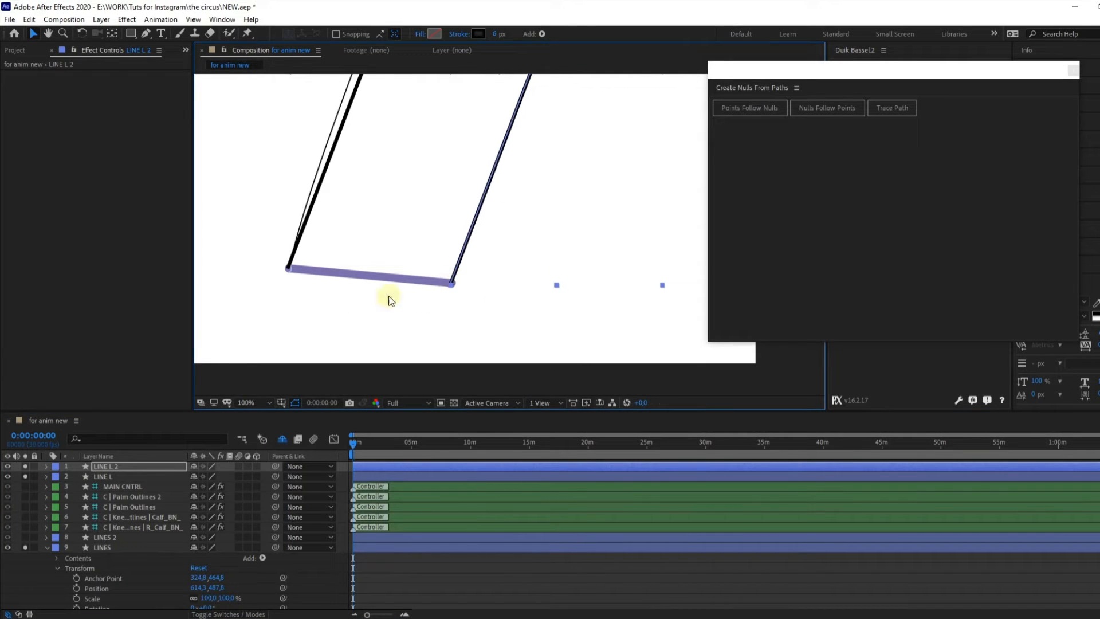
- Rename the duplicated line layer as LINE R
left_click(104, 466)
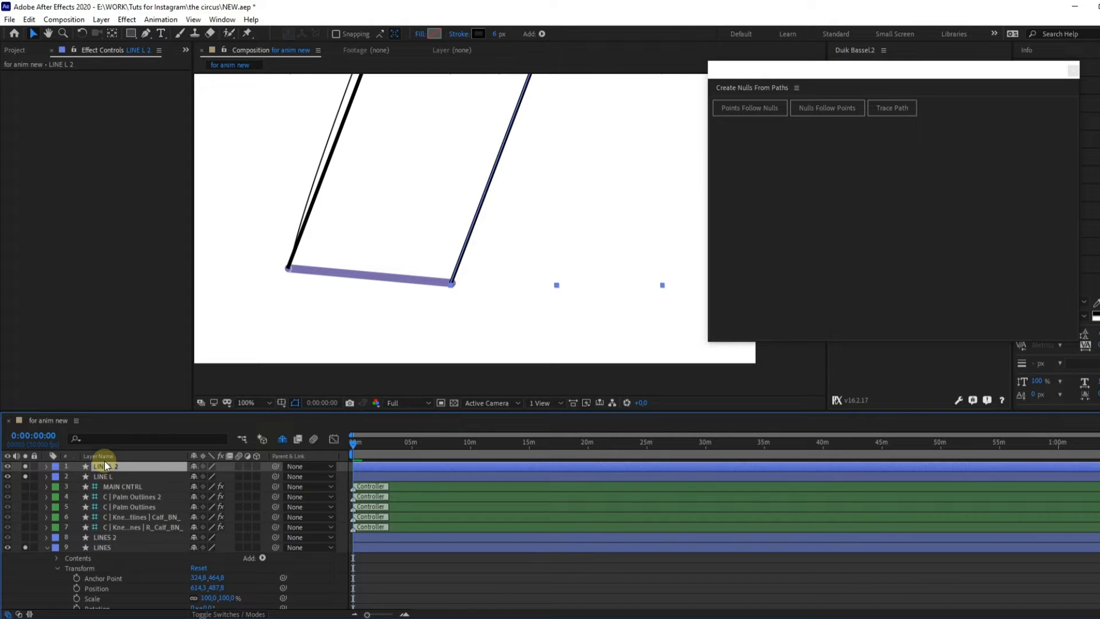
key("Return")
key("Right")
key("BackSpace")
key("BackSpace")
key("BackSpace")
type("R")
key("Return")
- Delete the old rope layers LINES and LINES 2
scroll(442, 274, "down", 2)
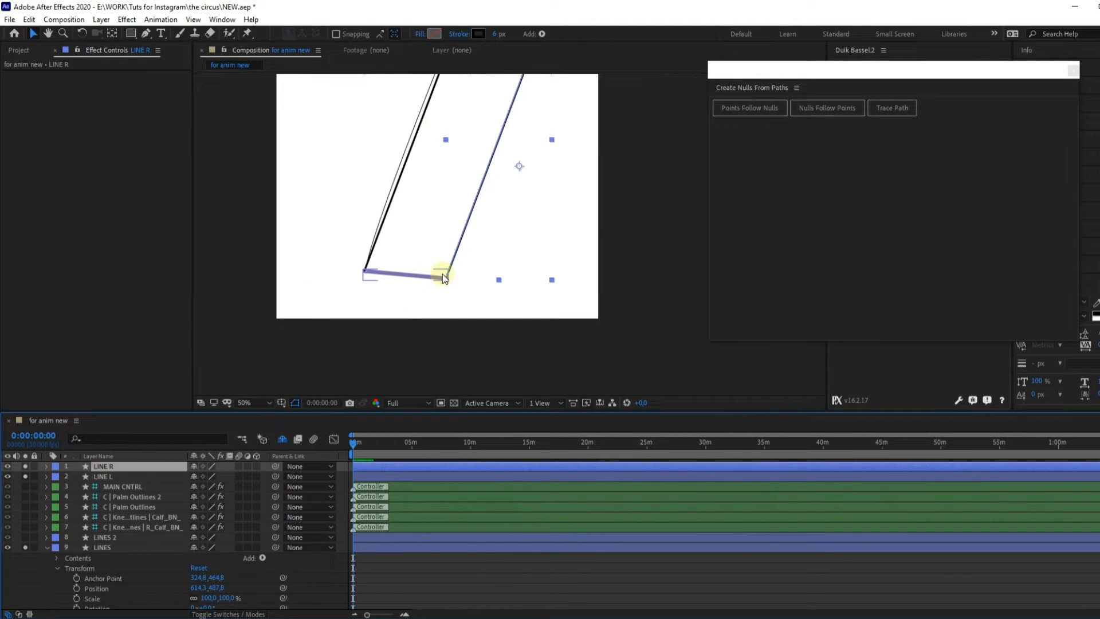
left_click(109, 545)
left_click(108, 537, "shift")
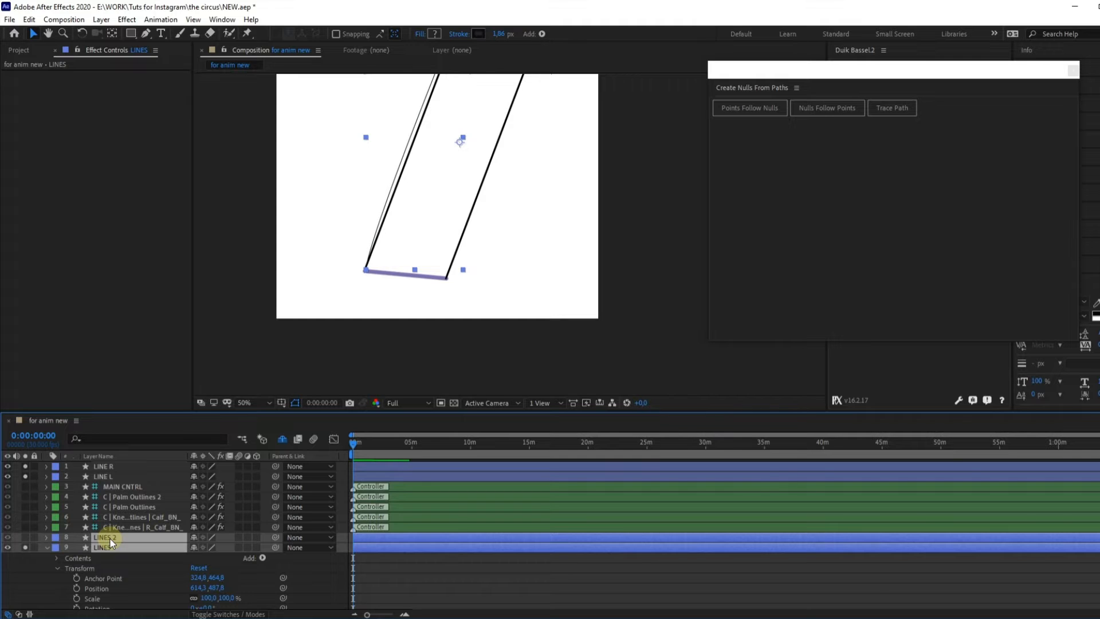
key("Delete")
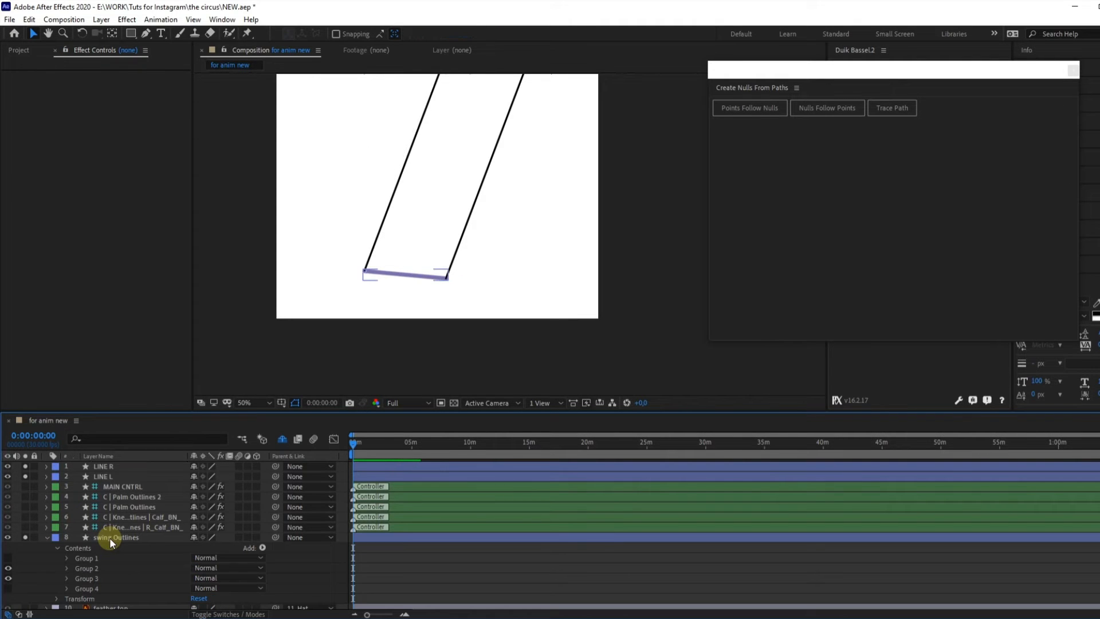
- Move the anchor point of the swing Outlines layer to the middle of the swing seat
left_click(116, 539)
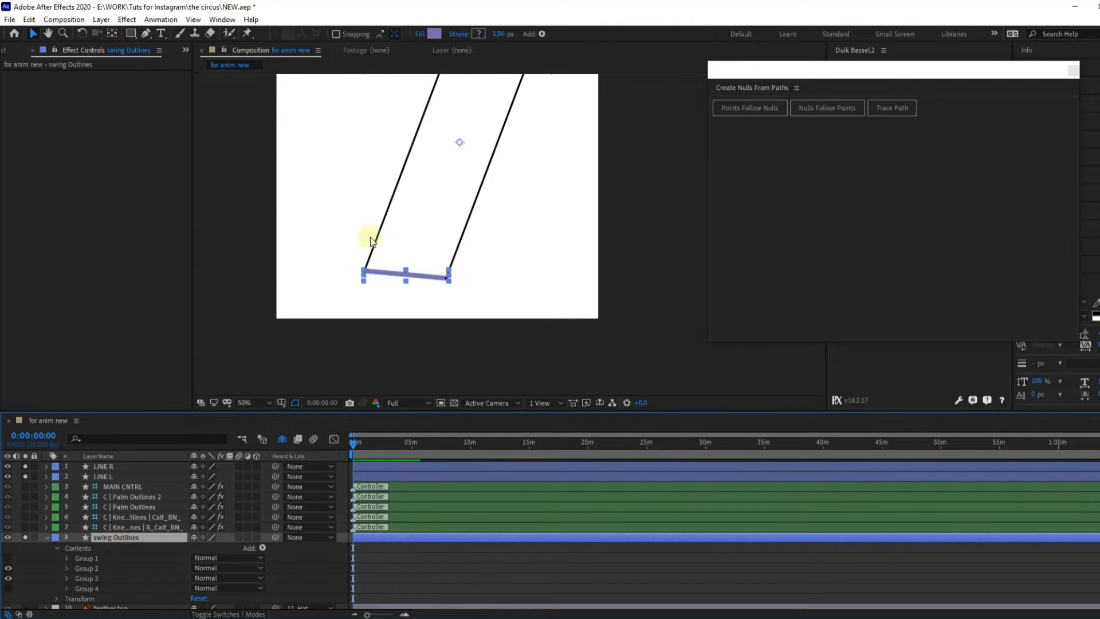
key("y")
left_click_drag(459, 143, 408, 272)
scroll(409, 276, "up", 3)
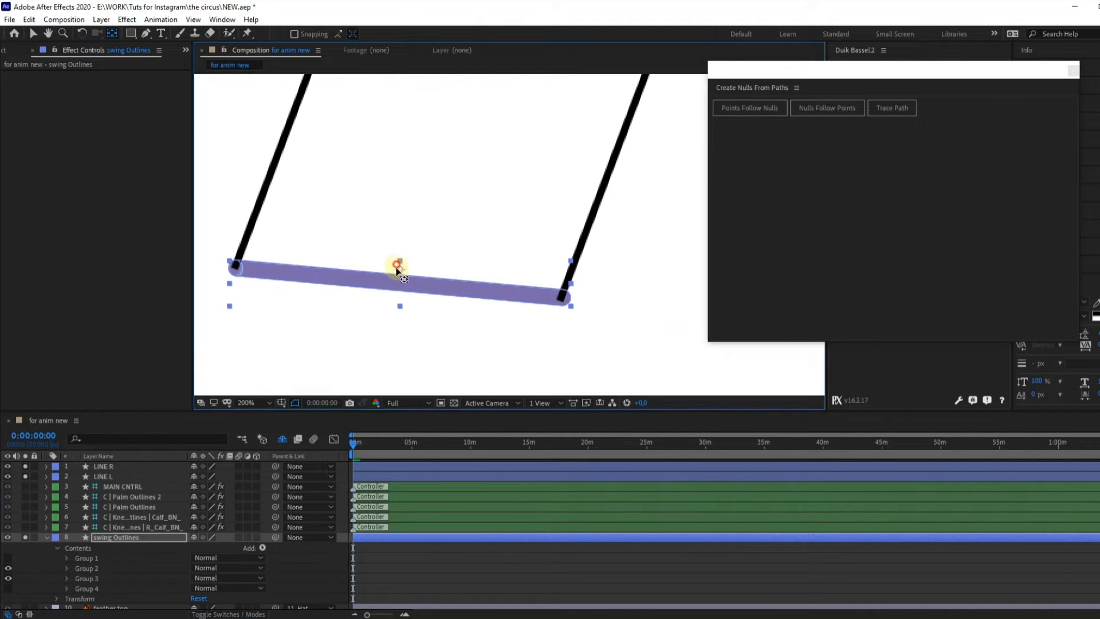
left_click(399, 281)
left_click_drag(400, 281, 400, 280)
key("ctrl+z")
- Create control nulls for the points of LINE L's path using Points Follow Nulls
left_click(53, 478)
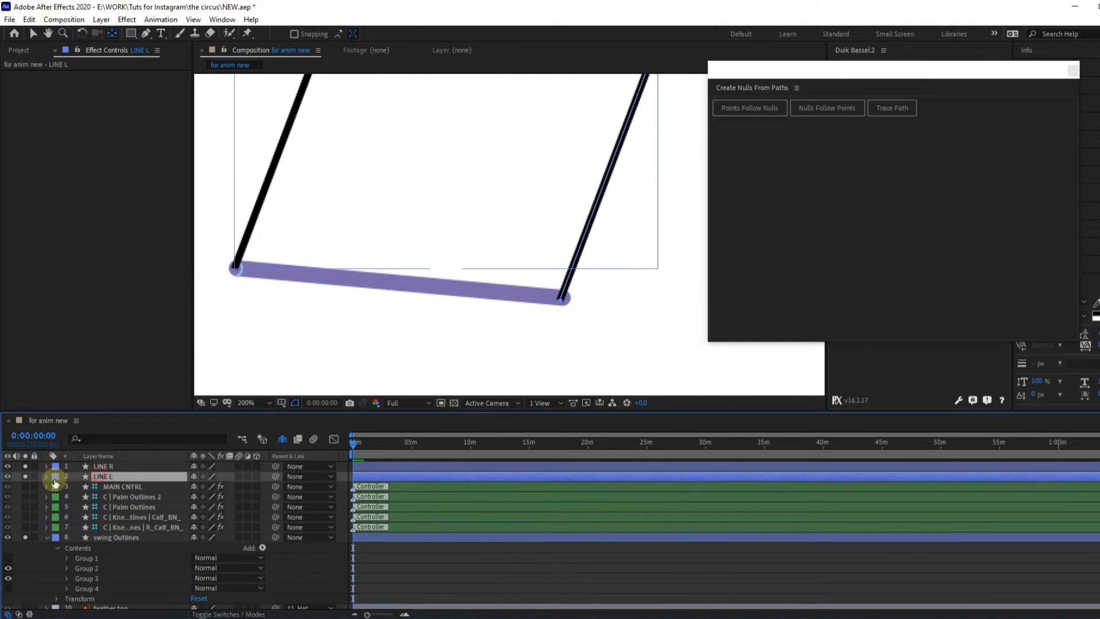
left_click(46, 476)
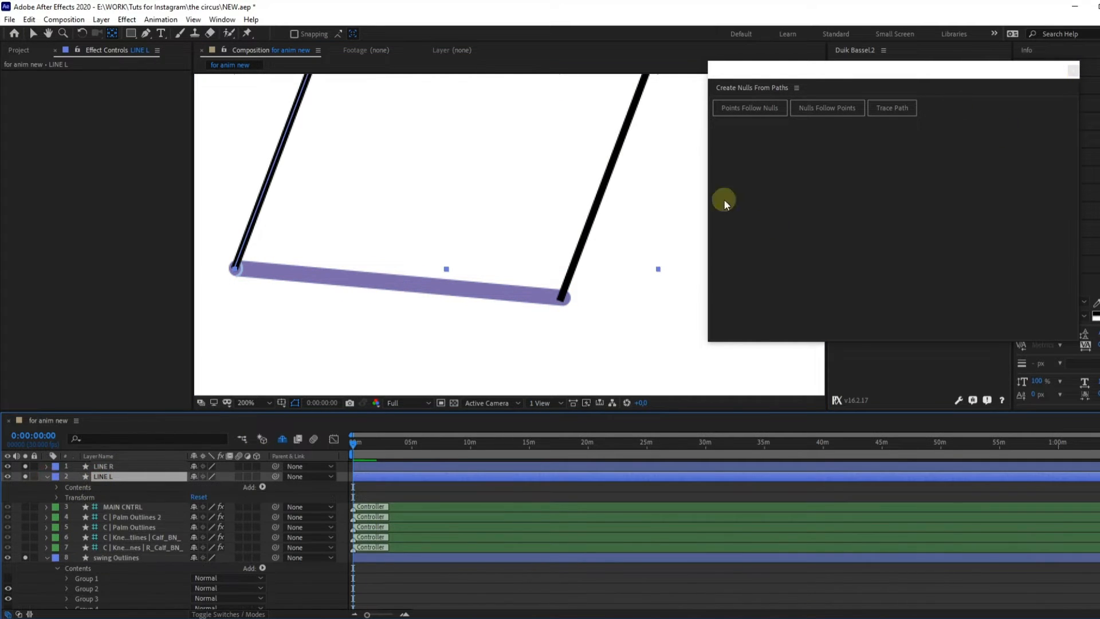
left_click(58, 486)
left_click(89, 496)
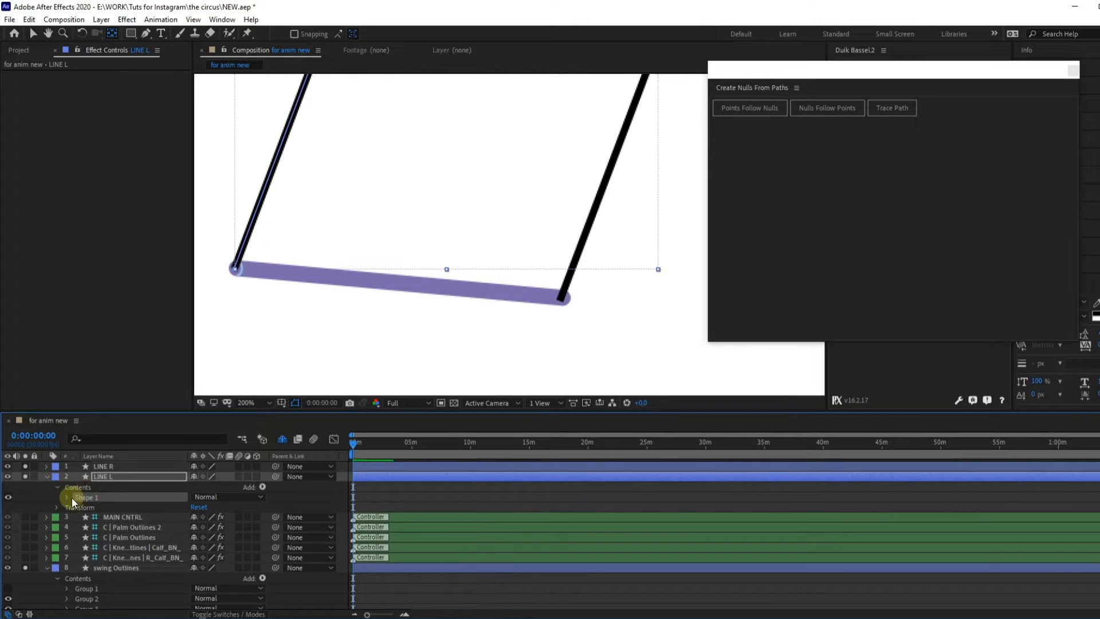
left_click(78, 507)
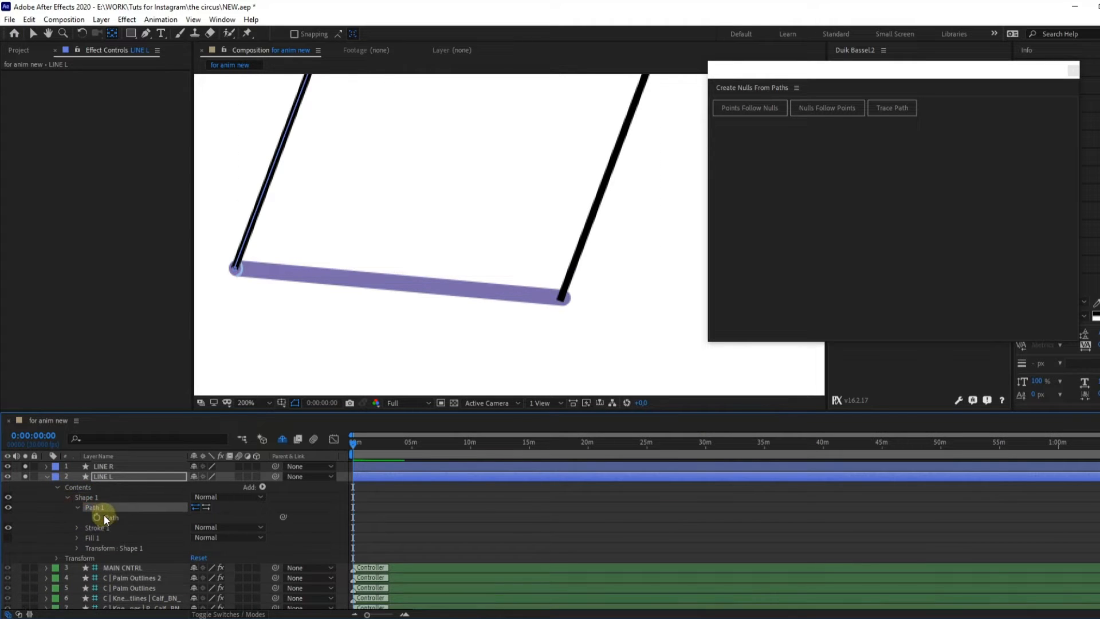
left_click(106, 516)
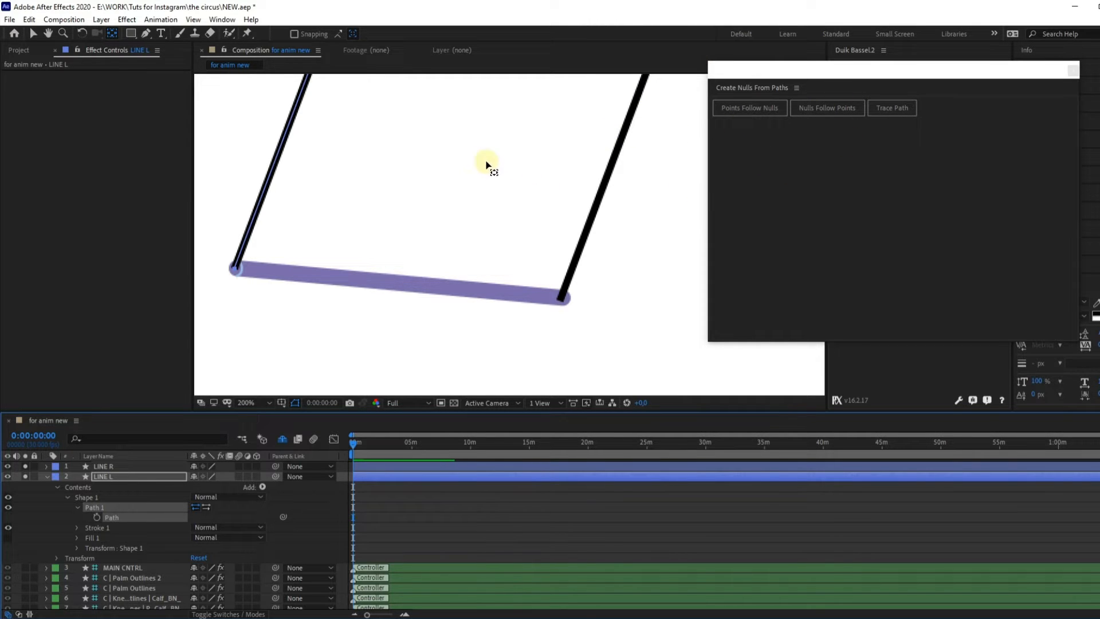
left_click(224, 21)
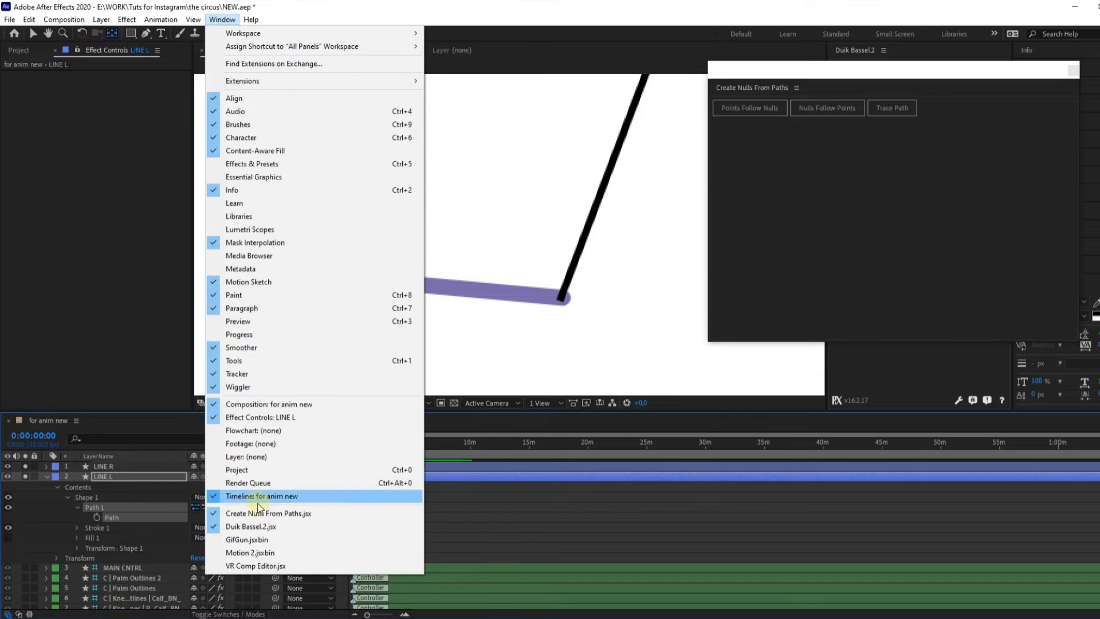
left_click(815, 201)
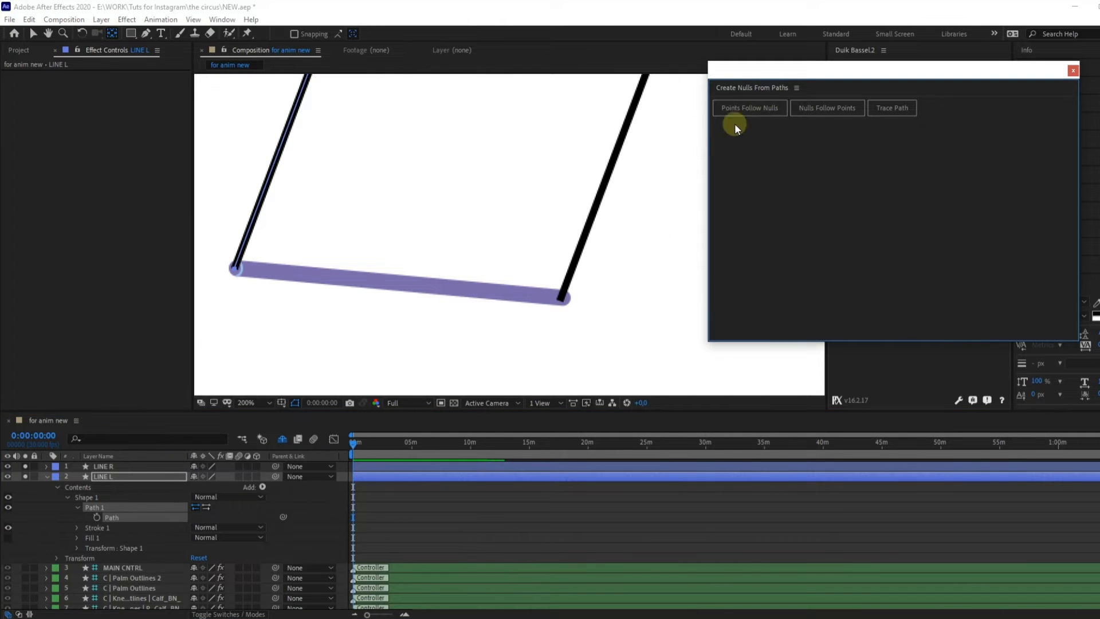
left_click(751, 107)
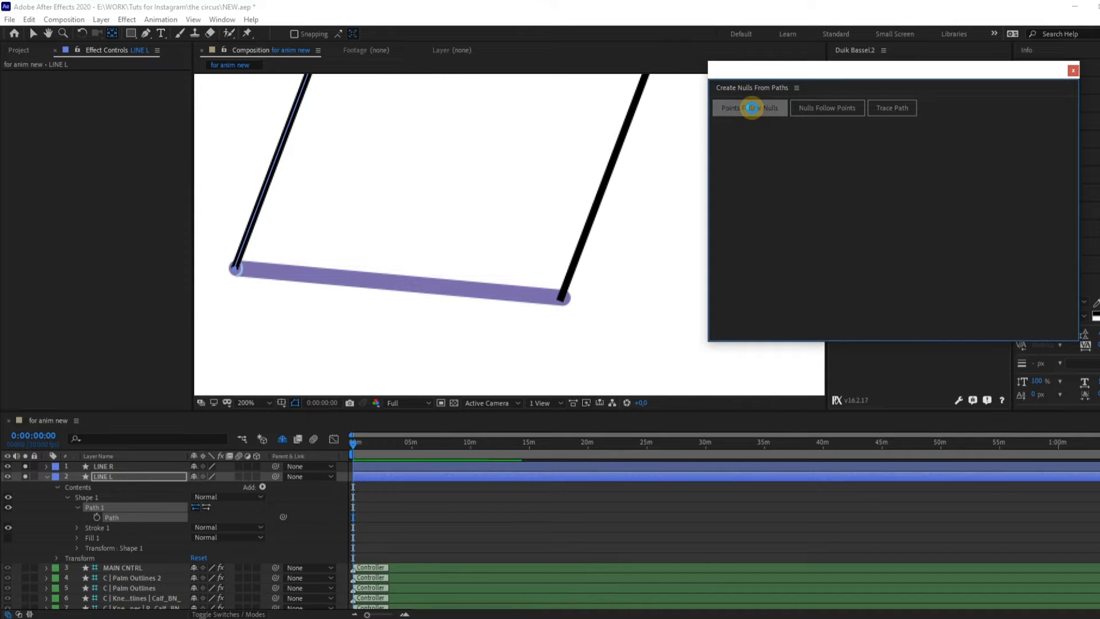
- Try moving the null at the lower end of LINE L, and undo the move
scroll(340, 285, "down", 2)
scroll(339, 280, "down", 4)
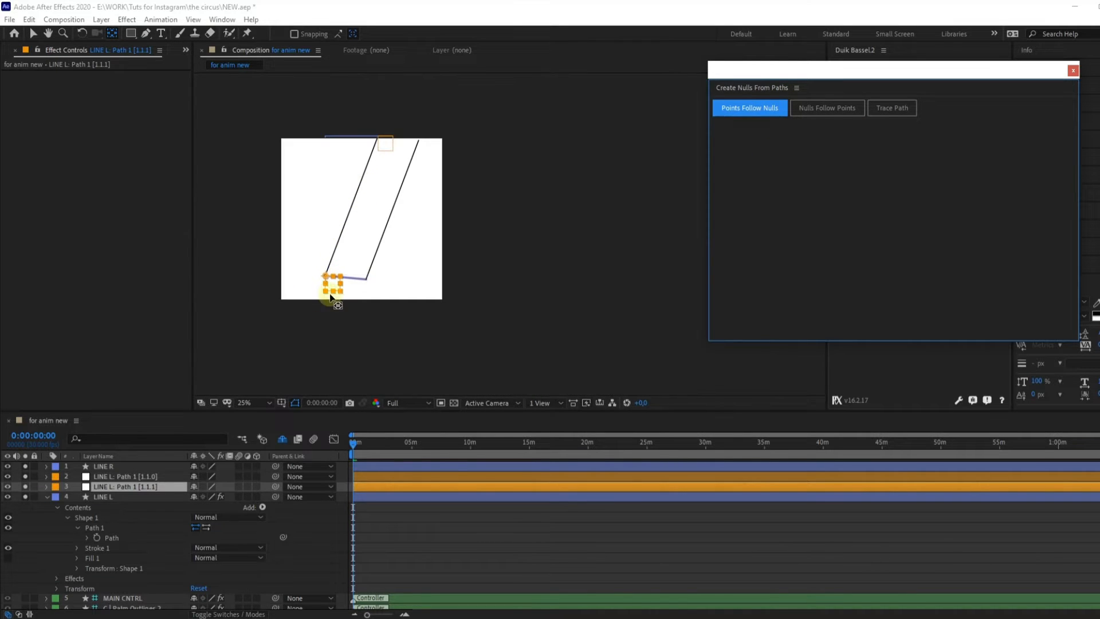
key("v")
left_click_drag(332, 287, 354, 253)
key("ctrl+z")
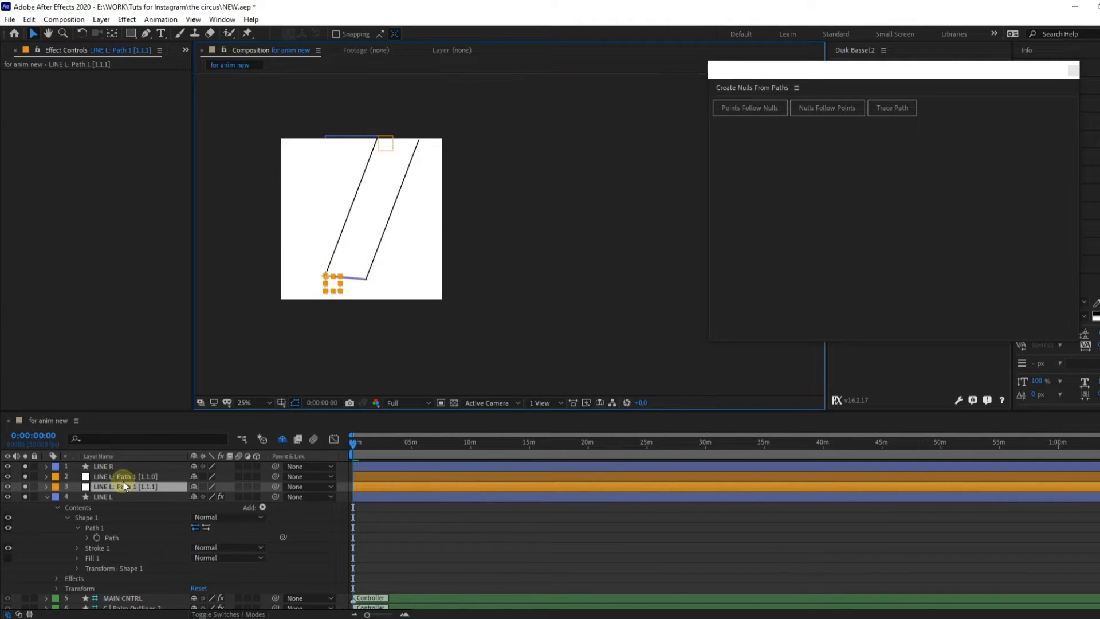
- Create control nulls for the points of LINE R's path using Points Follow Nulls
left_click(101, 465)
left_click(47, 466)
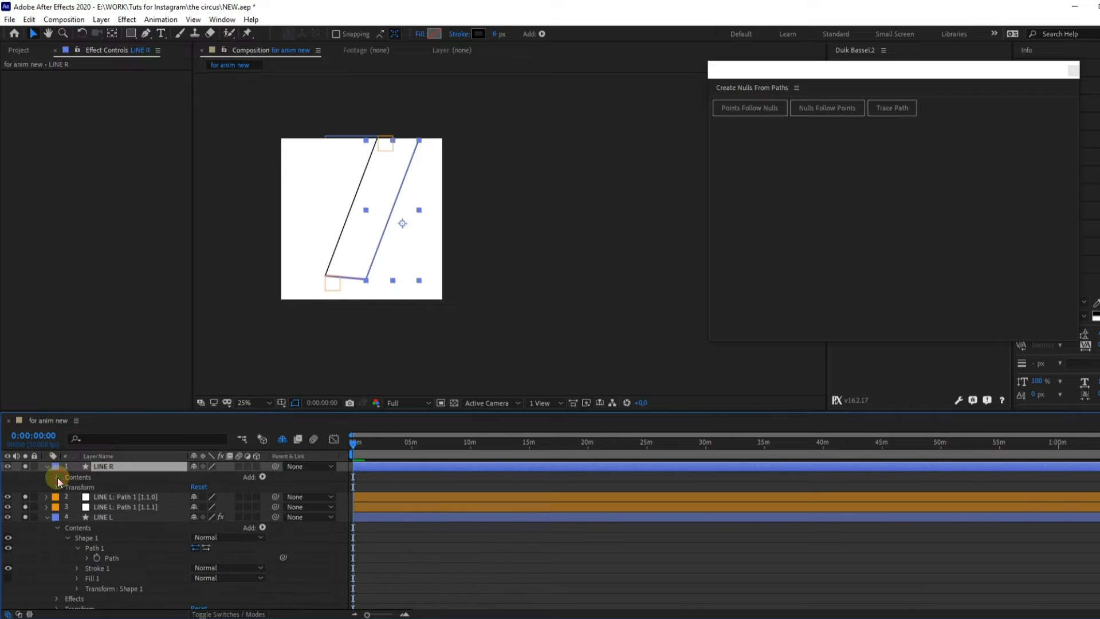
left_click(58, 477)
left_click(65, 488)
left_click(64, 487)
left_click(81, 499)
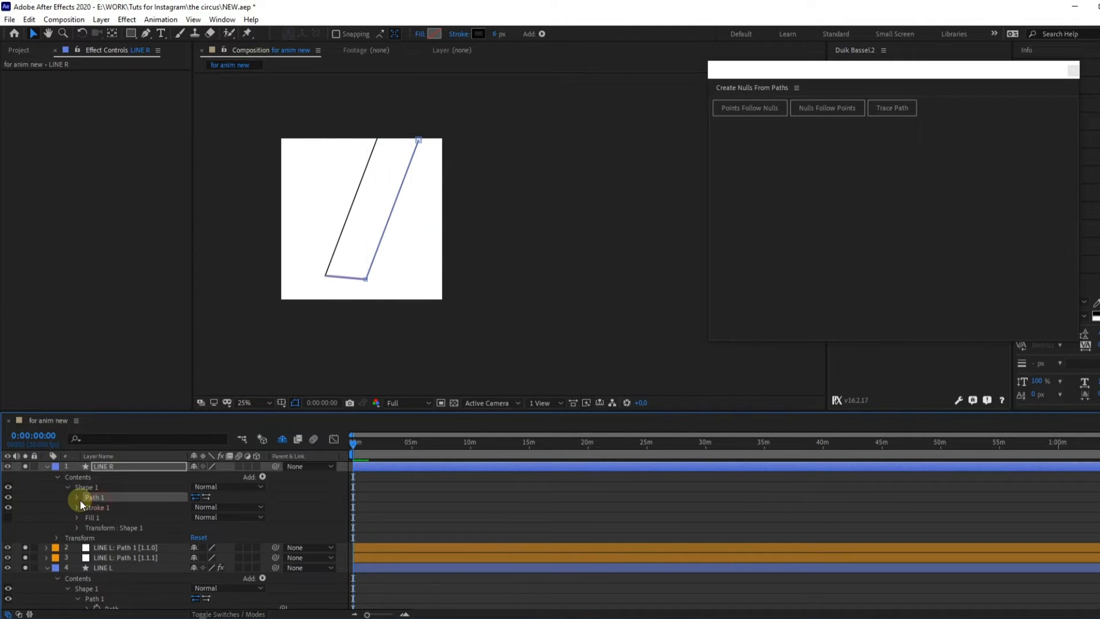
left_click(101, 505)
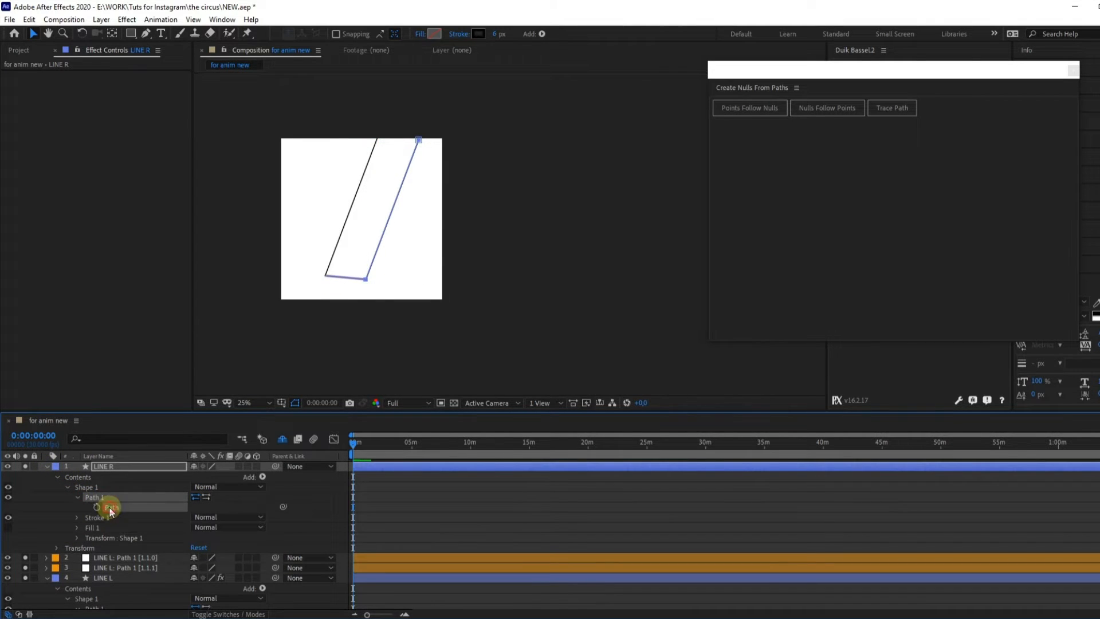
left_click(762, 107)
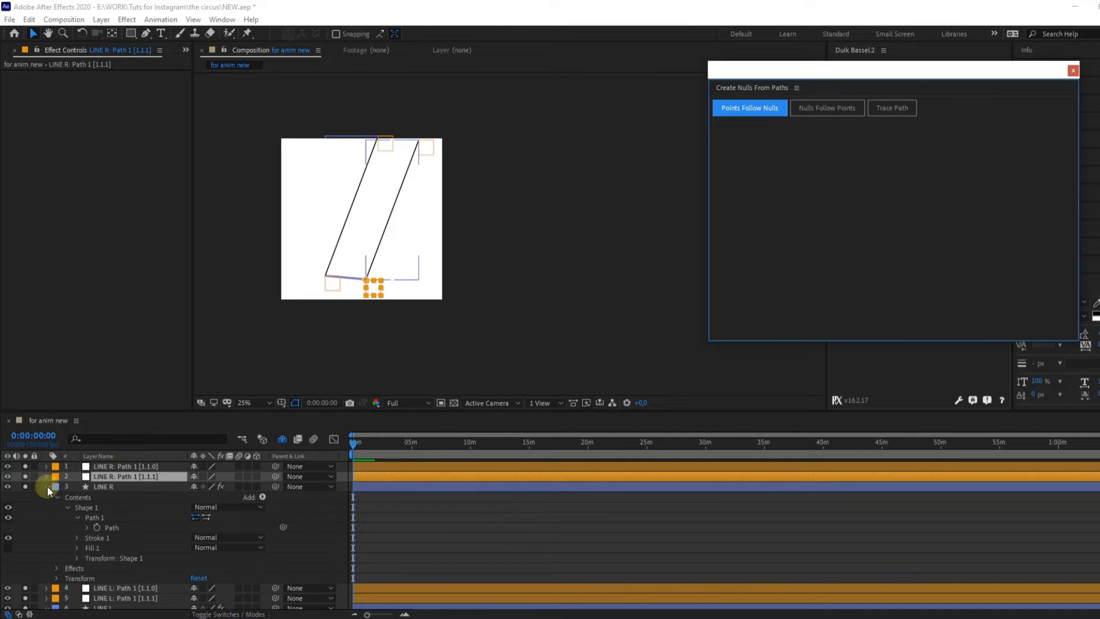
left_click(47, 486)
- Parent the lower-end nulls of LINE L and LINE R to the swing Outlines layer, and place that layer directly below LINE L
left_click(111, 504)
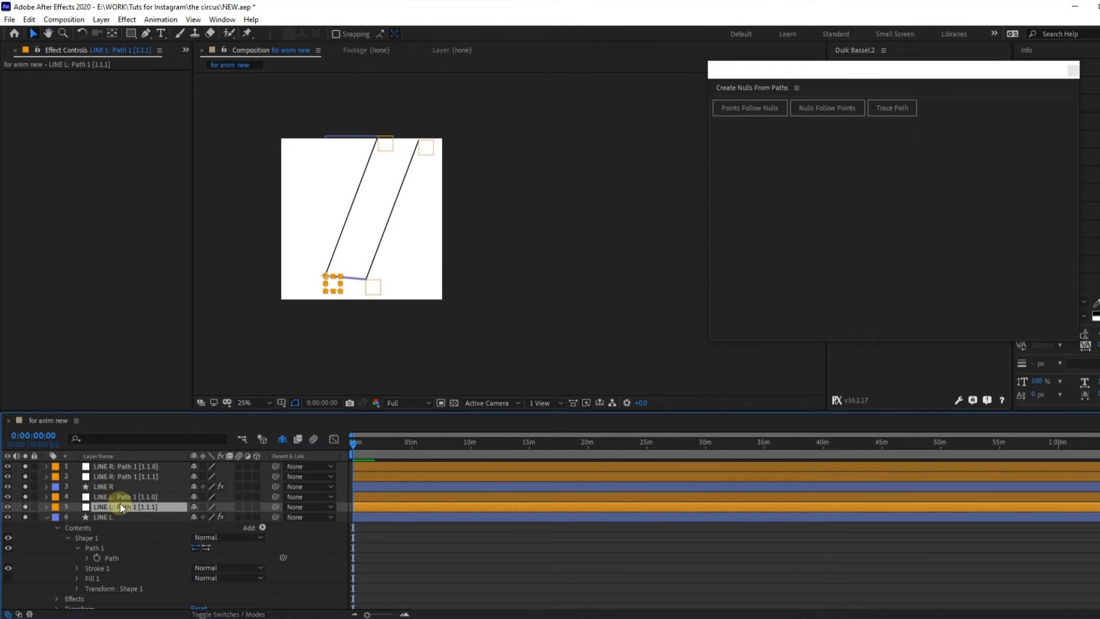
left_click(371, 286, "shift")
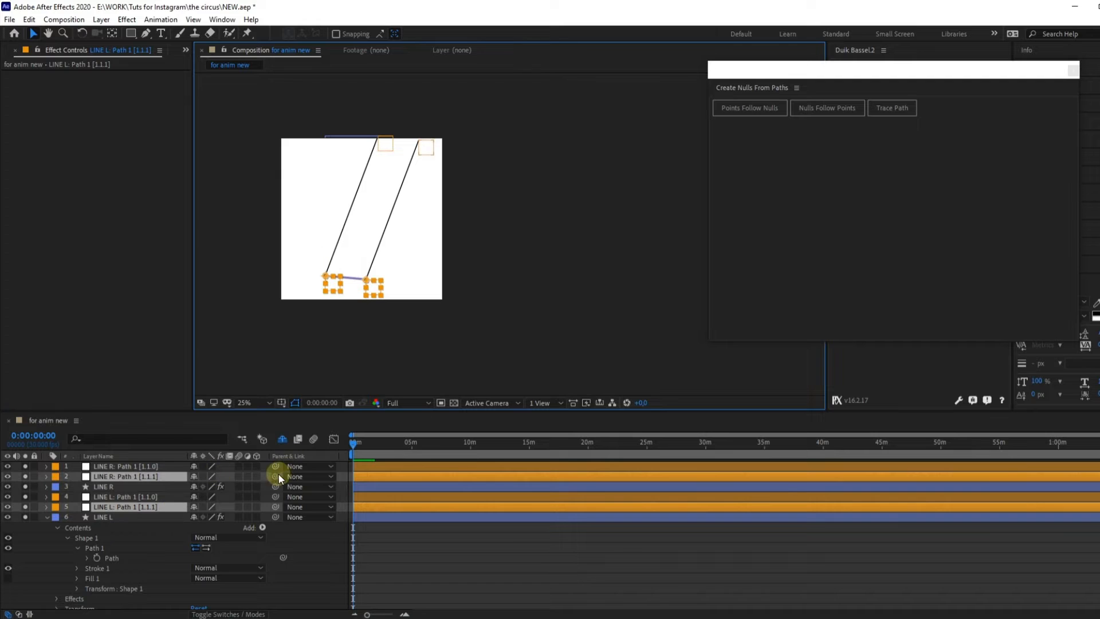
left_click(47, 517)
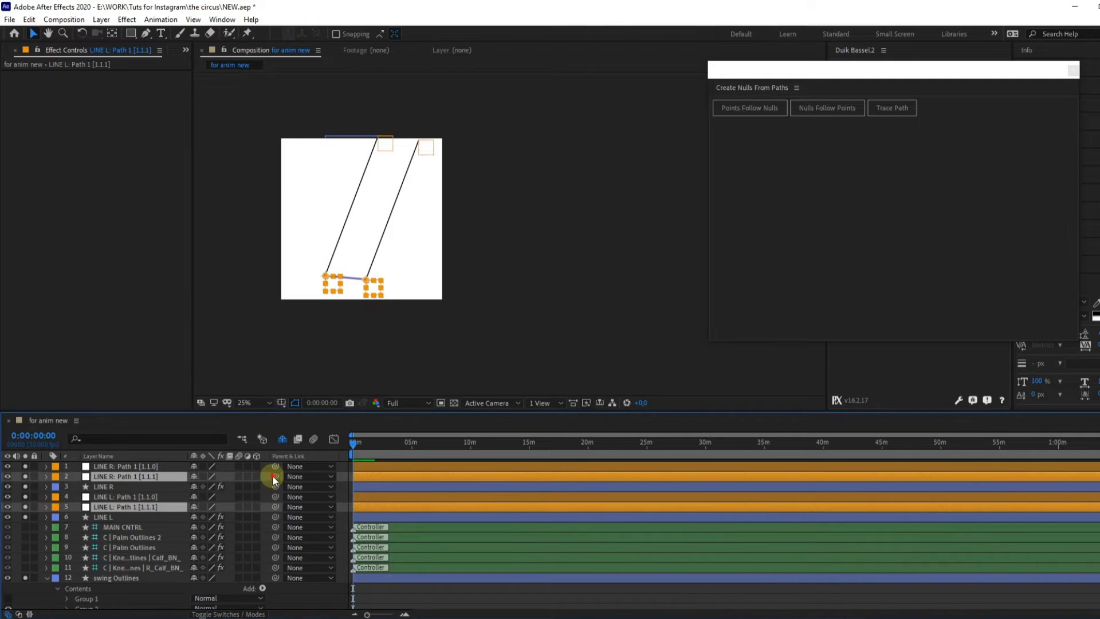
left_click_drag(275, 479, 123, 520)
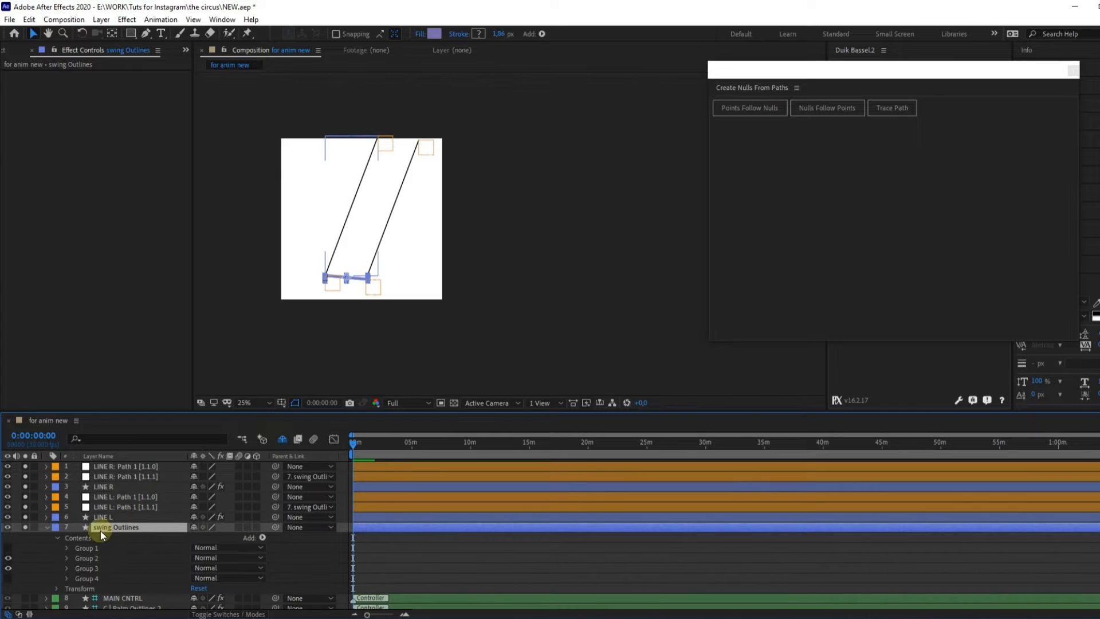
left_click(52, 527)
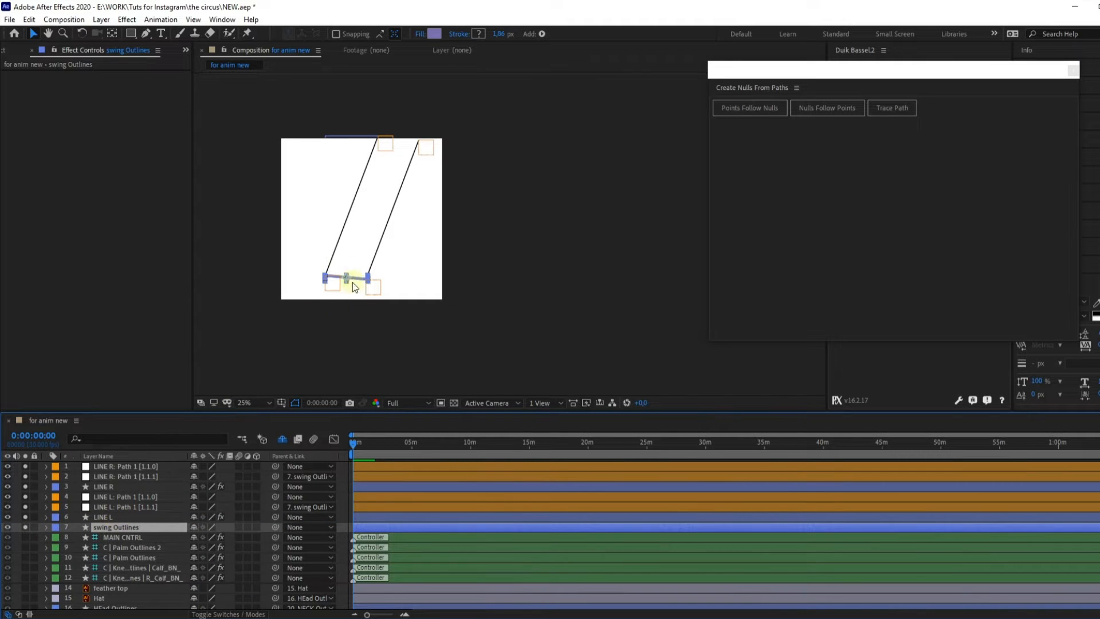
- Test moving the swing seat with its ropes, and turn off solo for the rope, null and swing layers
scroll(353, 276, "up", 2)
left_click_drag(342, 278, 387, 280)
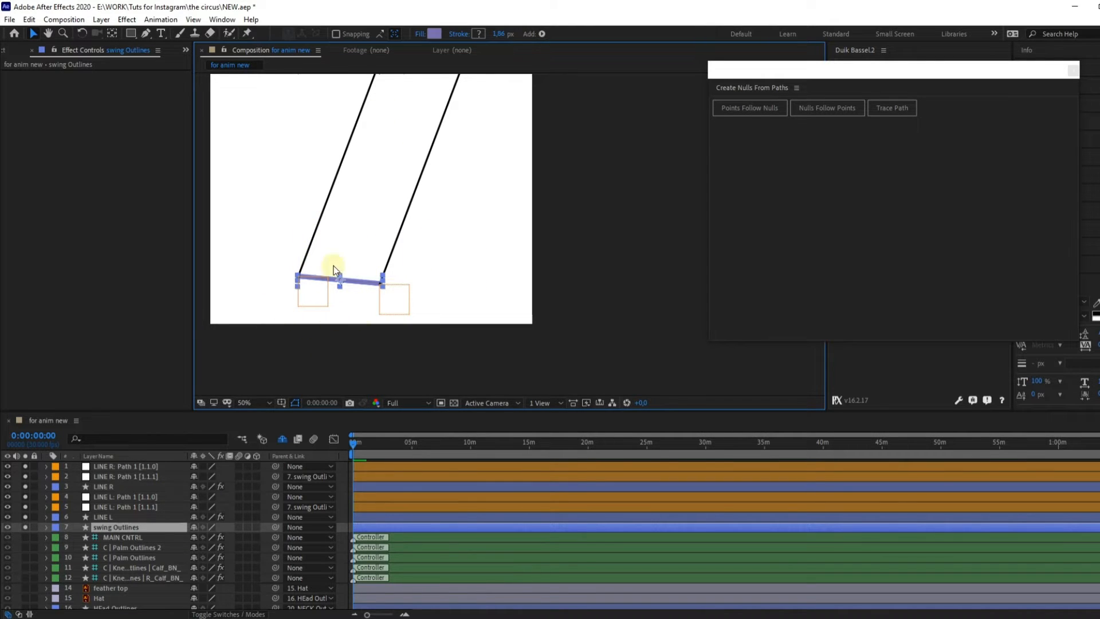
left_click_drag(25, 525, 26, 466)
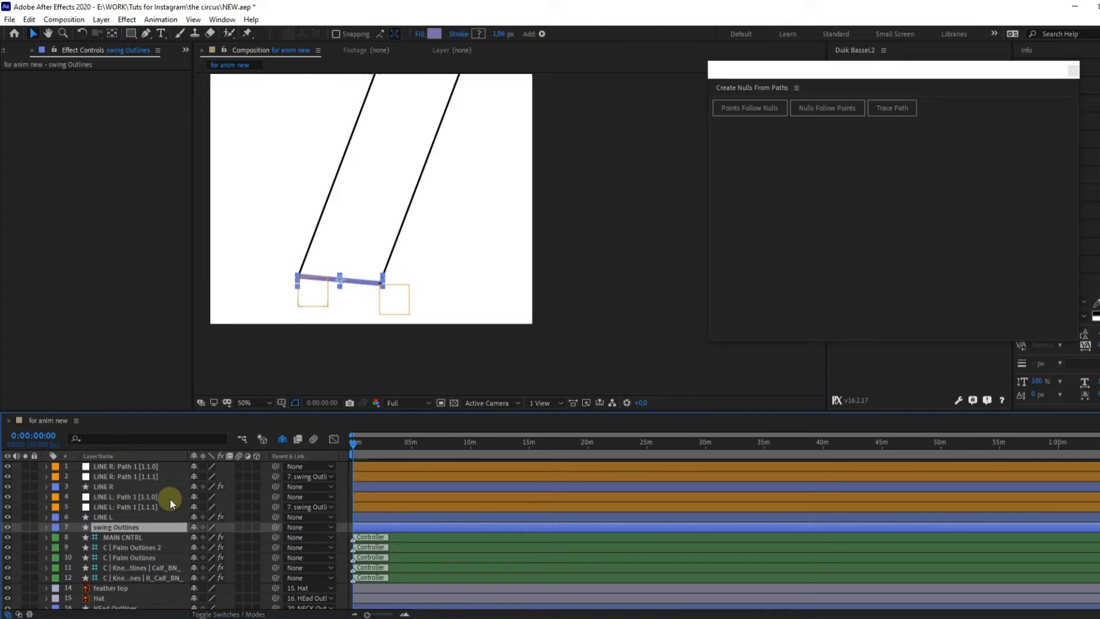
scroll(427, 245, "down", 2)
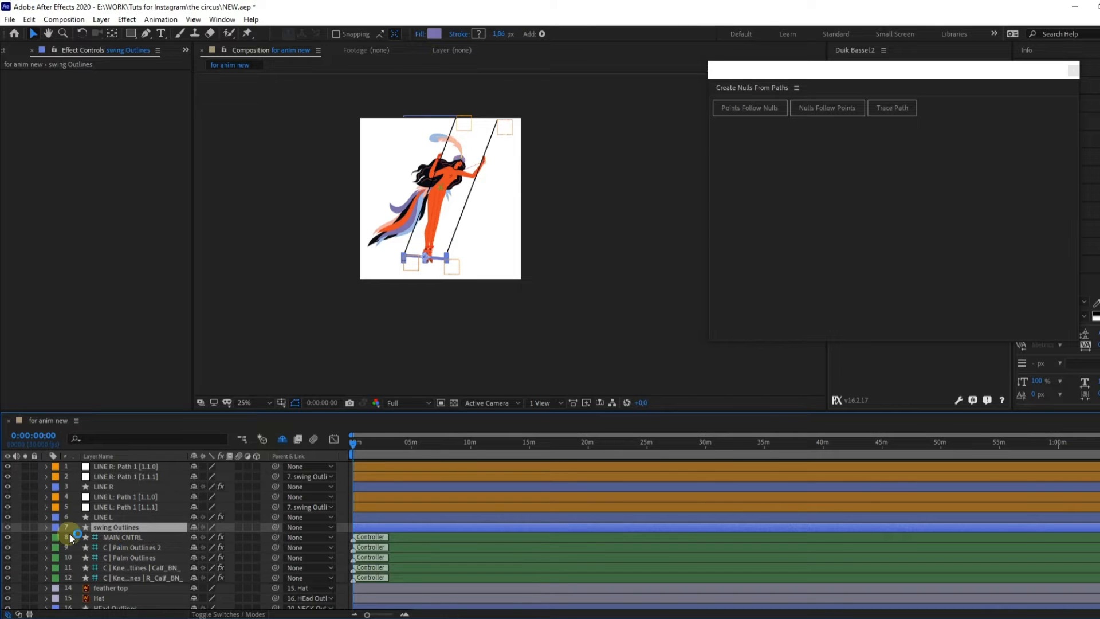
- Add swing Outlines position keyframes at frames 0, 10 and 20, and end the work area at frame 20
key("p")
scroll(438, 446, "up", 2)
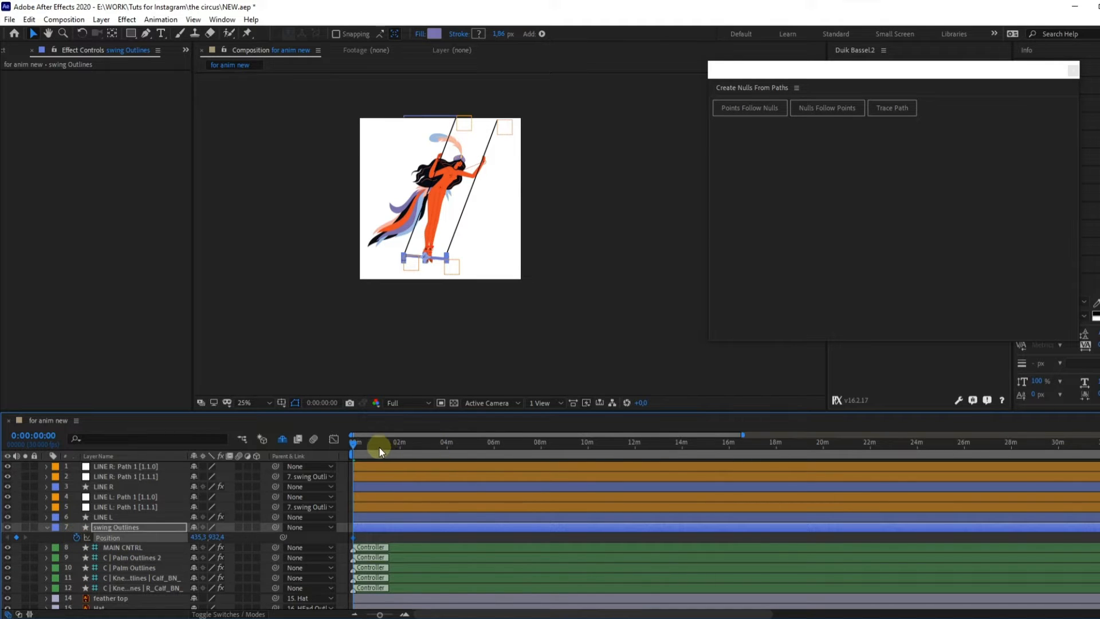
scroll(378, 447, "up", 5)
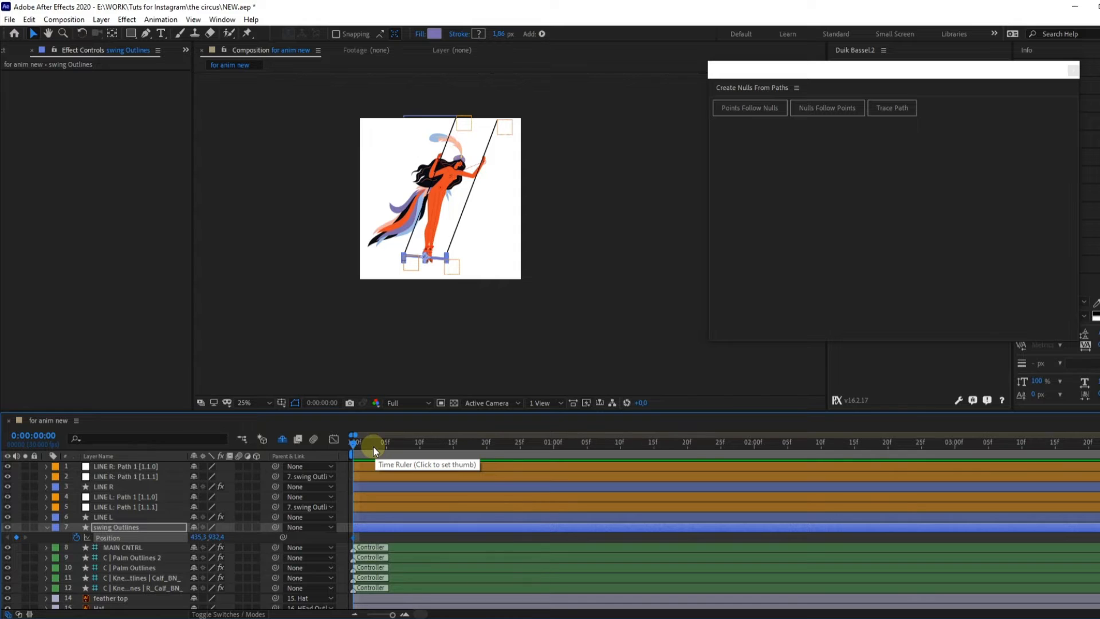
left_click(421, 442)
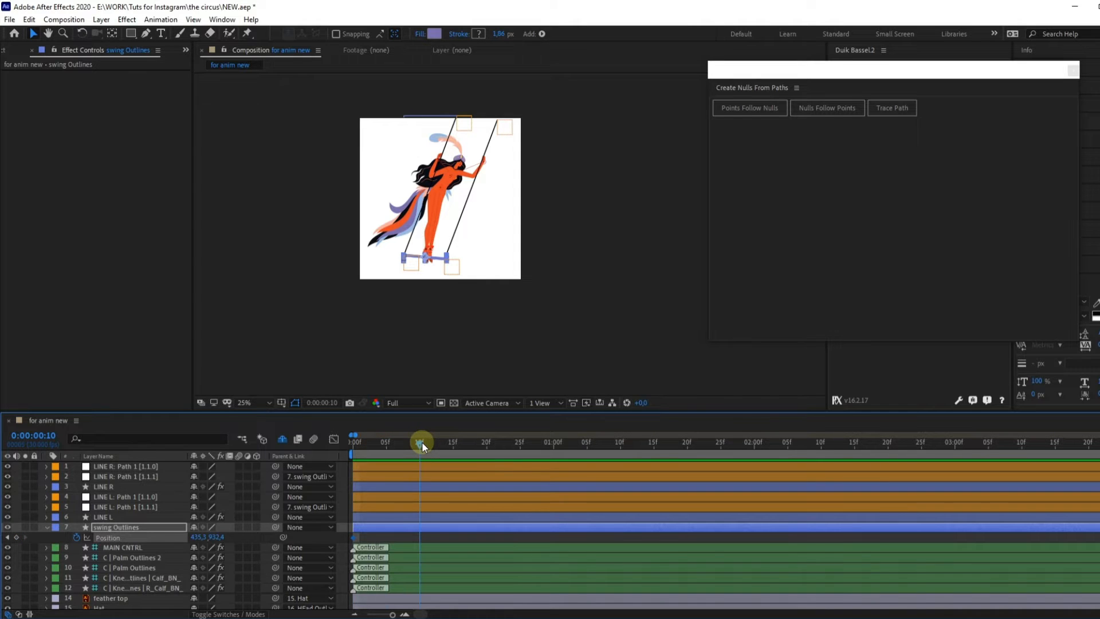
left_click(17, 537)
left_click(487, 442)
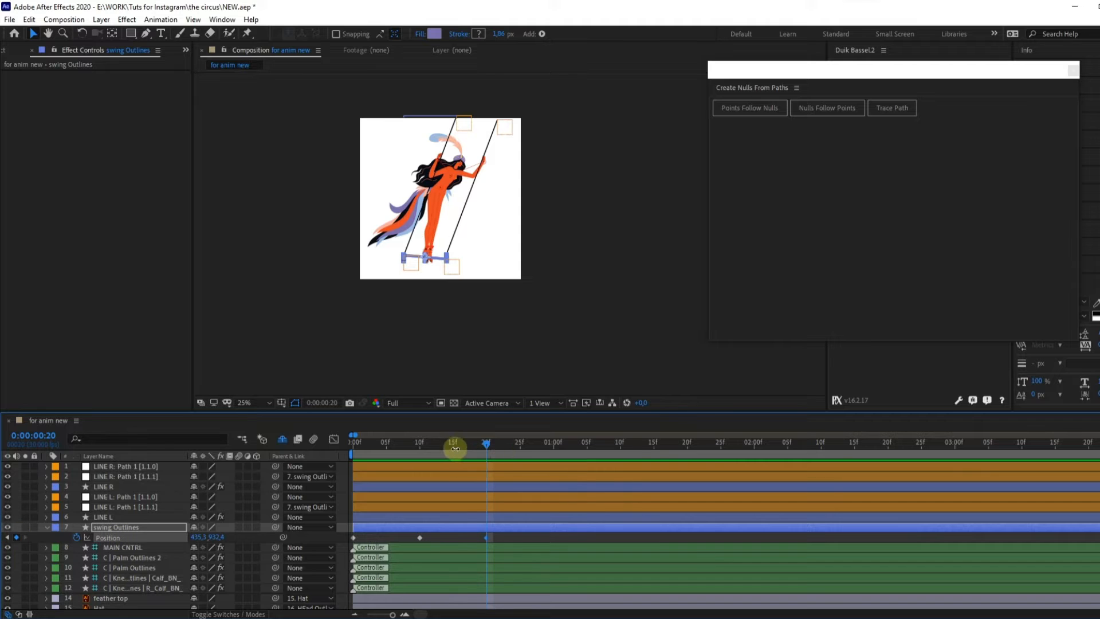
key("n")
- At frame 10, move the swing seat horizontally to the right, to a position of about 856, 932
left_click_drag(425, 447, 420, 446)
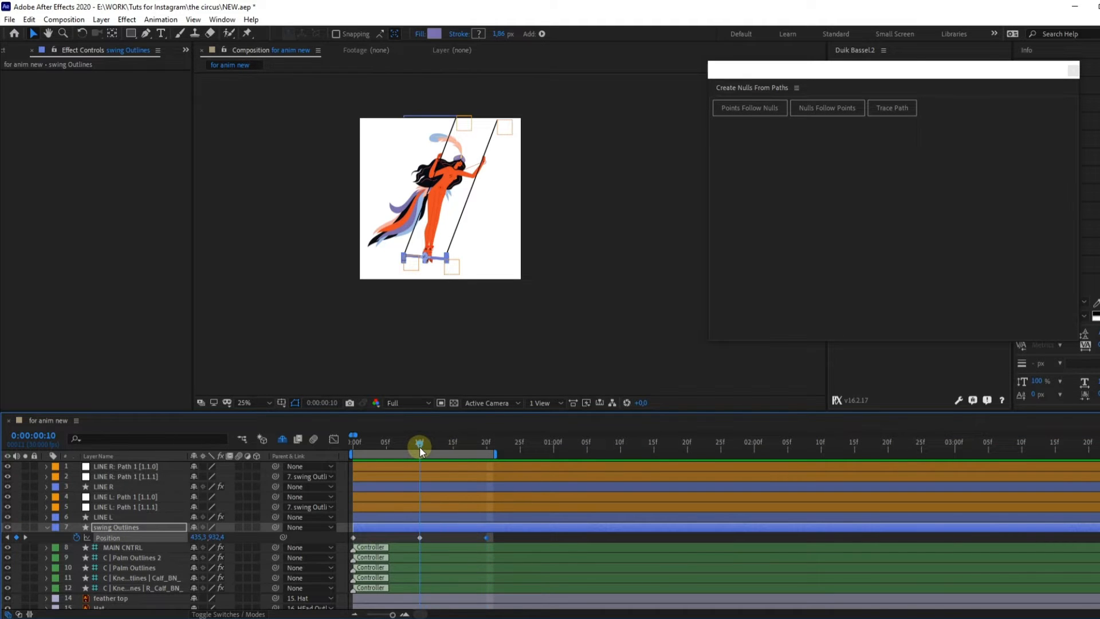
scroll(436, 245, "up", 4)
left_click_drag(384, 310, 454, 311)
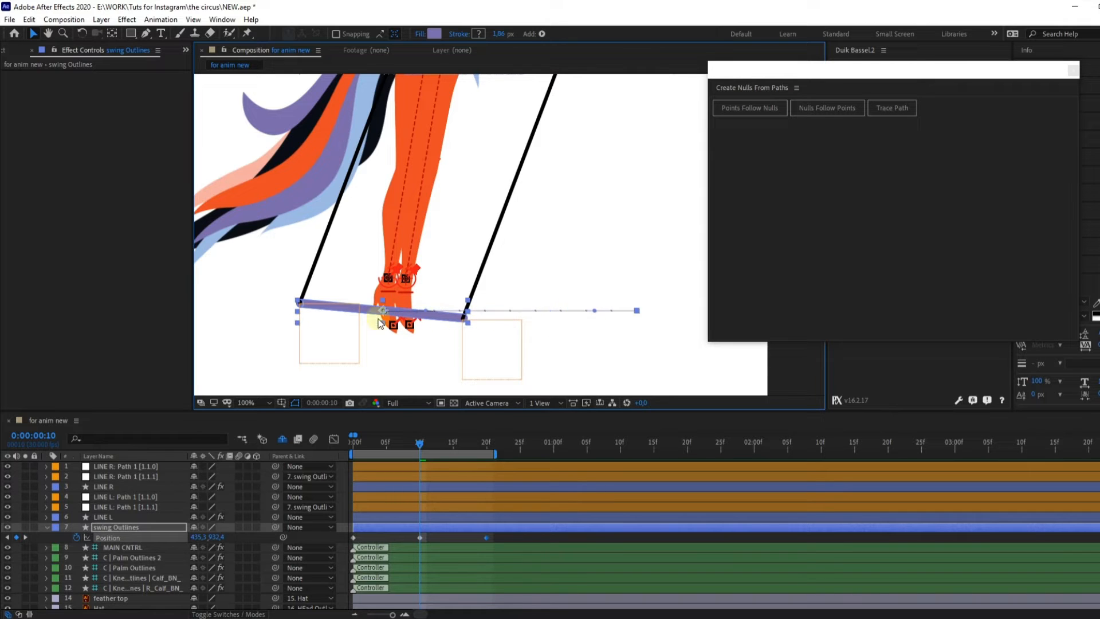
key("ctrl+z")
left_click_drag(415, 301, 573, 304)
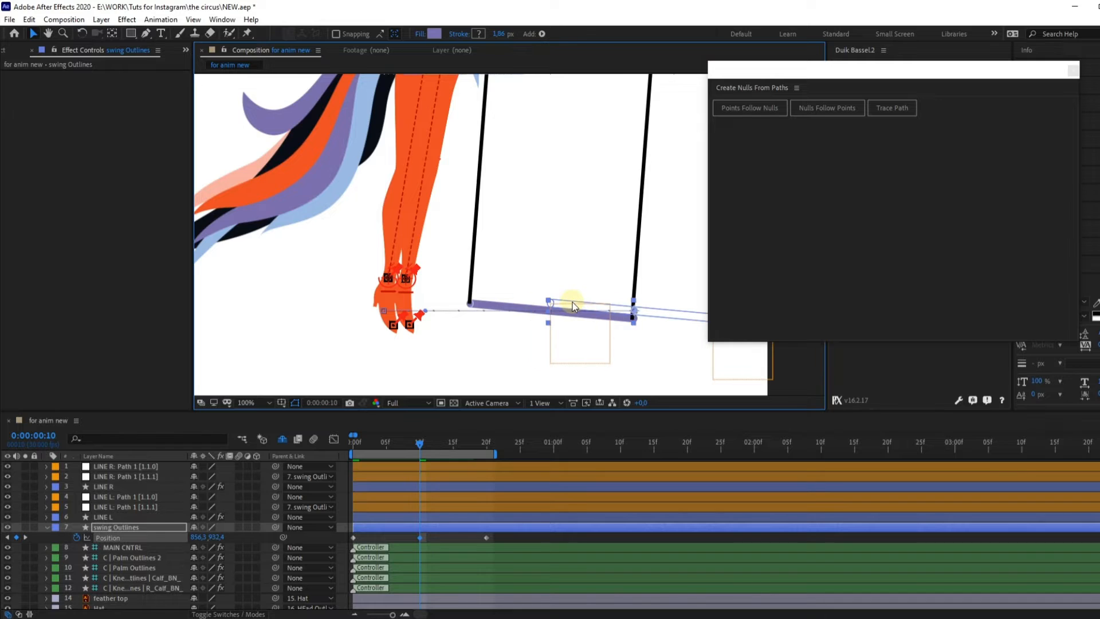
scroll(571, 303, "down", 4)
scroll(570, 309, "up", 4)
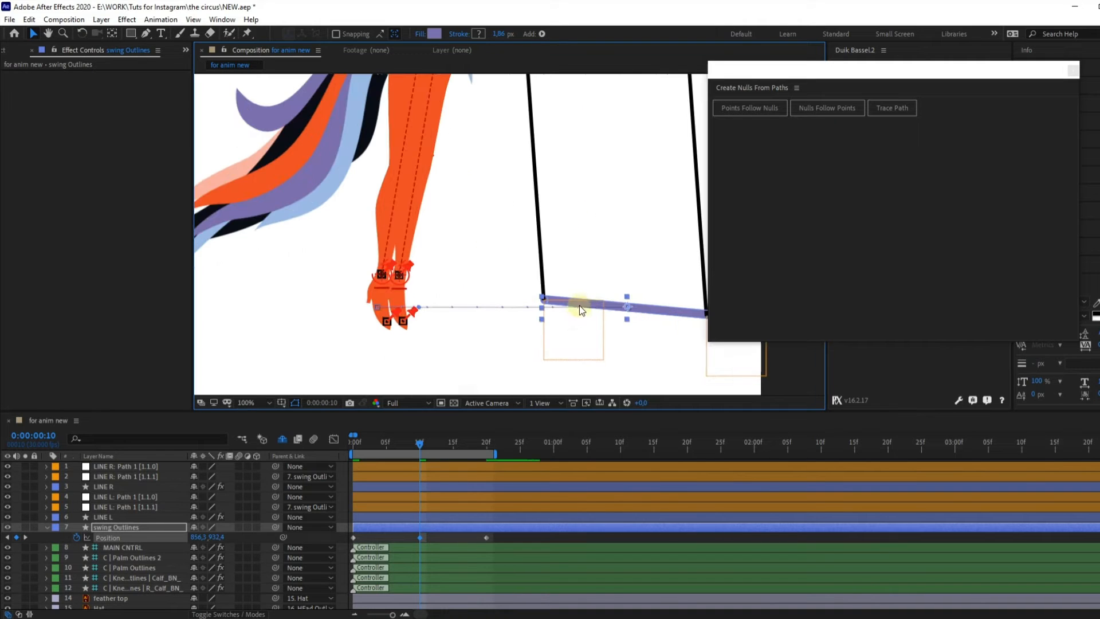
left_click_drag(611, 251, 545, 234)
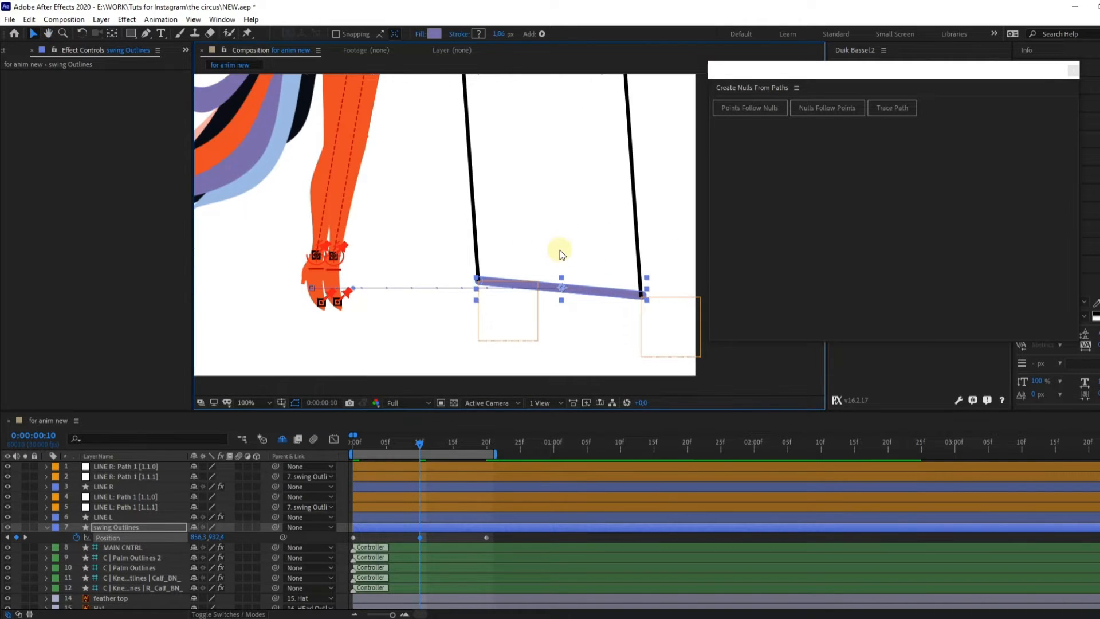
scroll(559, 252, "down", 2)
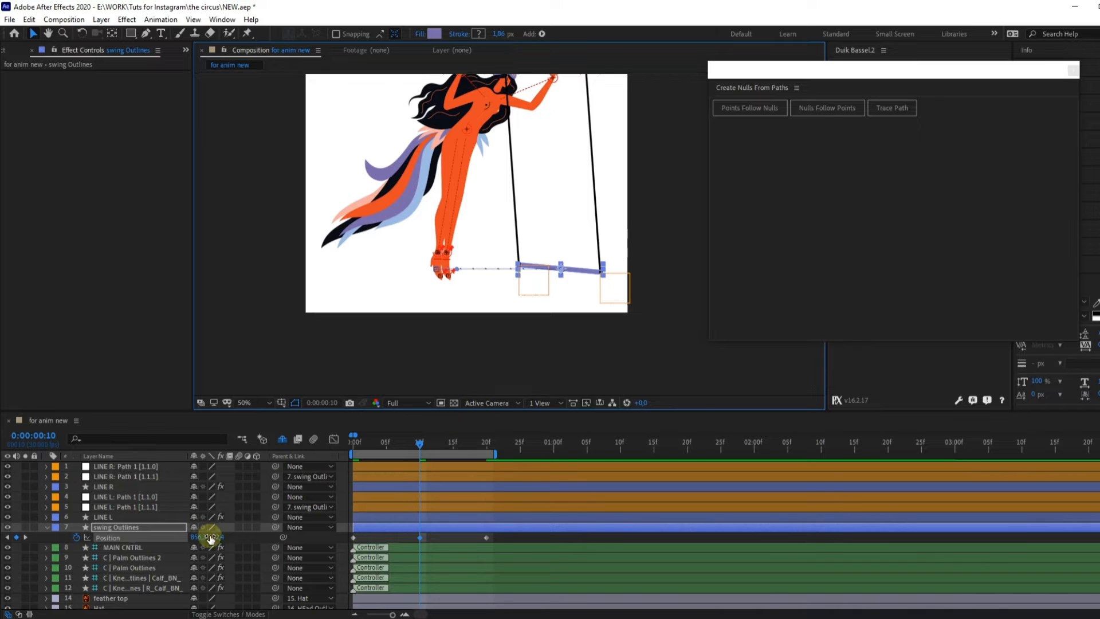
- Add swing Outlines rotation keyframes at frames 0 and 10, and set the rotation at frame 10 to -13°
key("shift+r")
left_click_drag(395, 444, 324, 444)
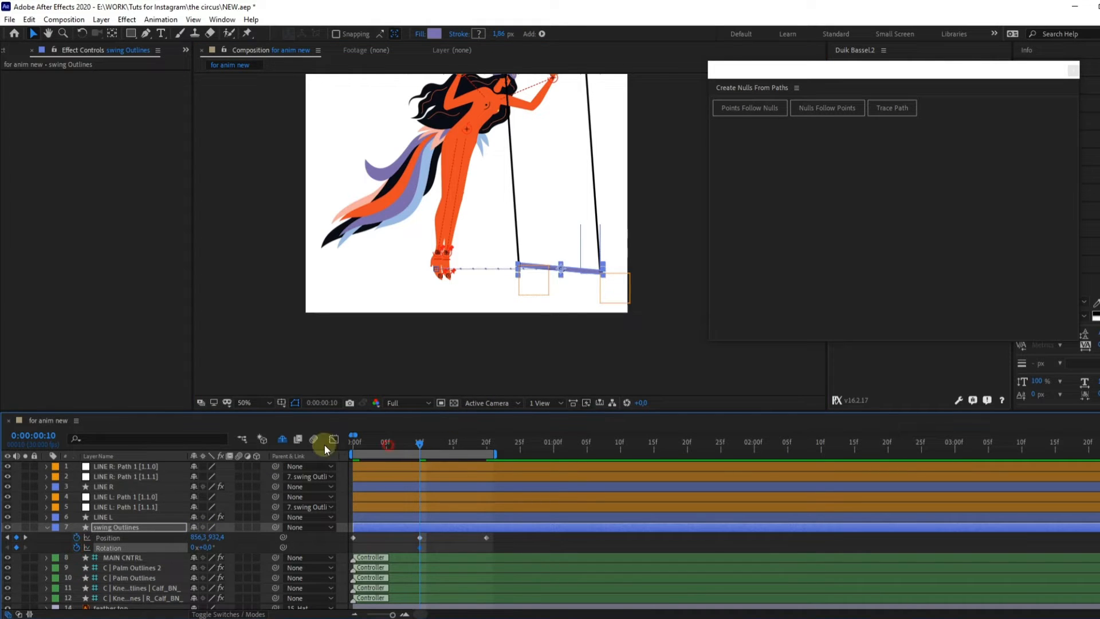
left_click(16, 548)
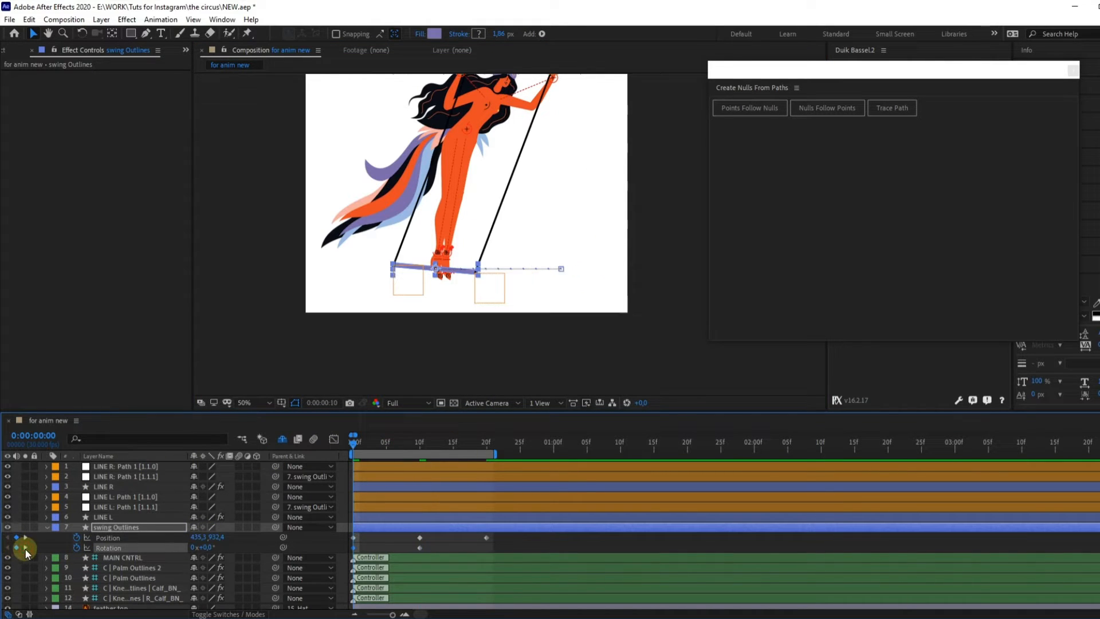
left_click(25, 547)
left_click_drag(207, 547, 200, 547)
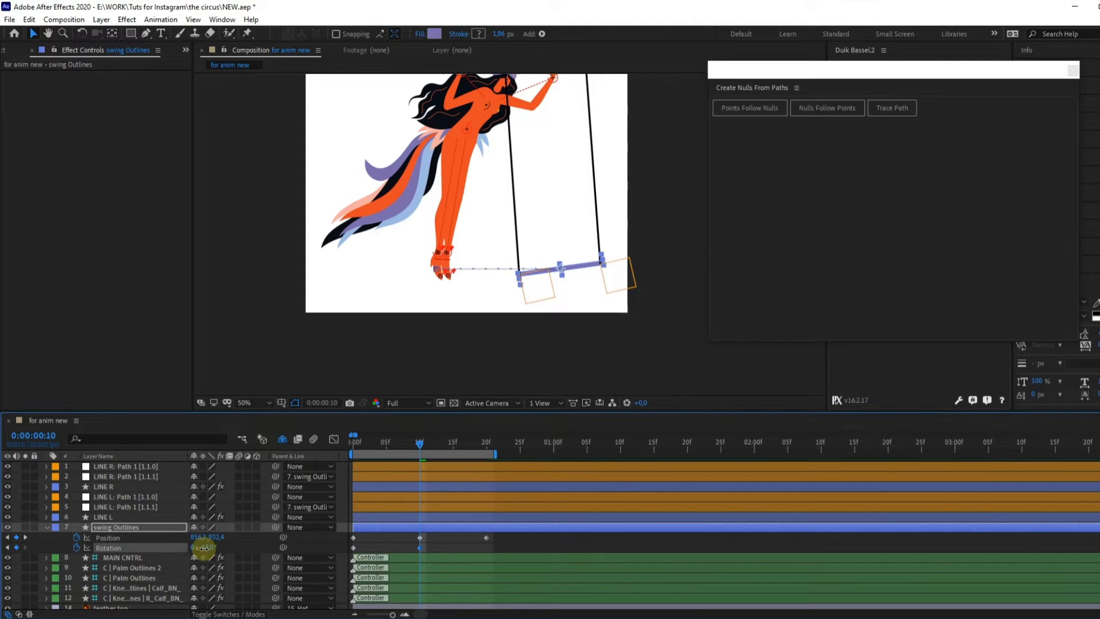
- Copy the swing's frame 0 position and rotation keyframes to frame 20
left_click(488, 445)
left_click_drag(365, 537, 337, 554)
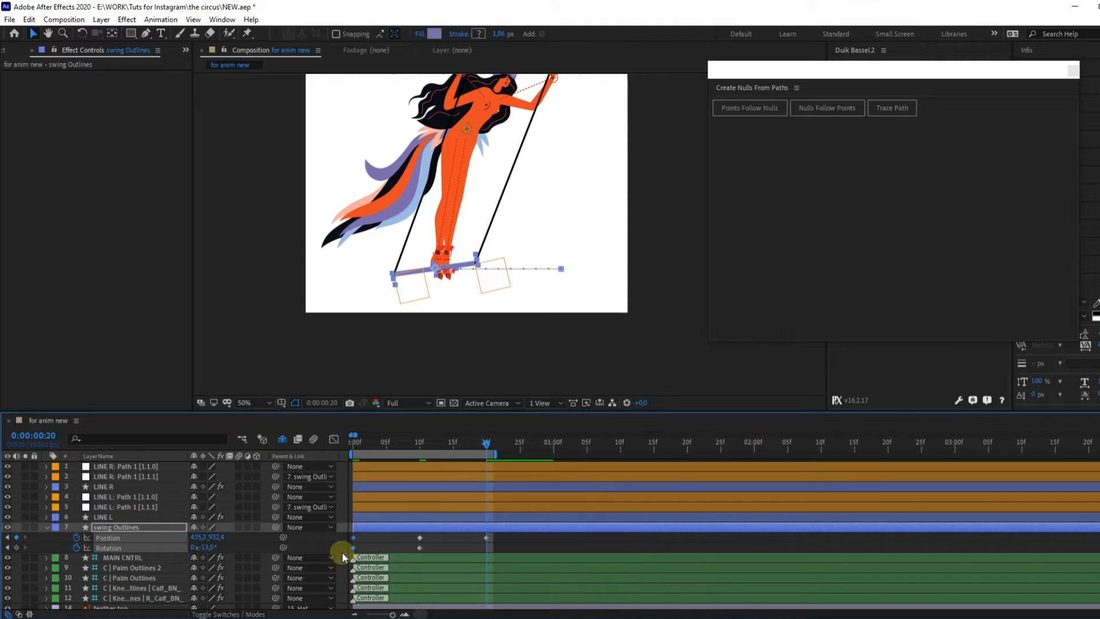
key("ctrl+c")
key("ctrl+v")
left_click_drag(323, 444, 286, 446)
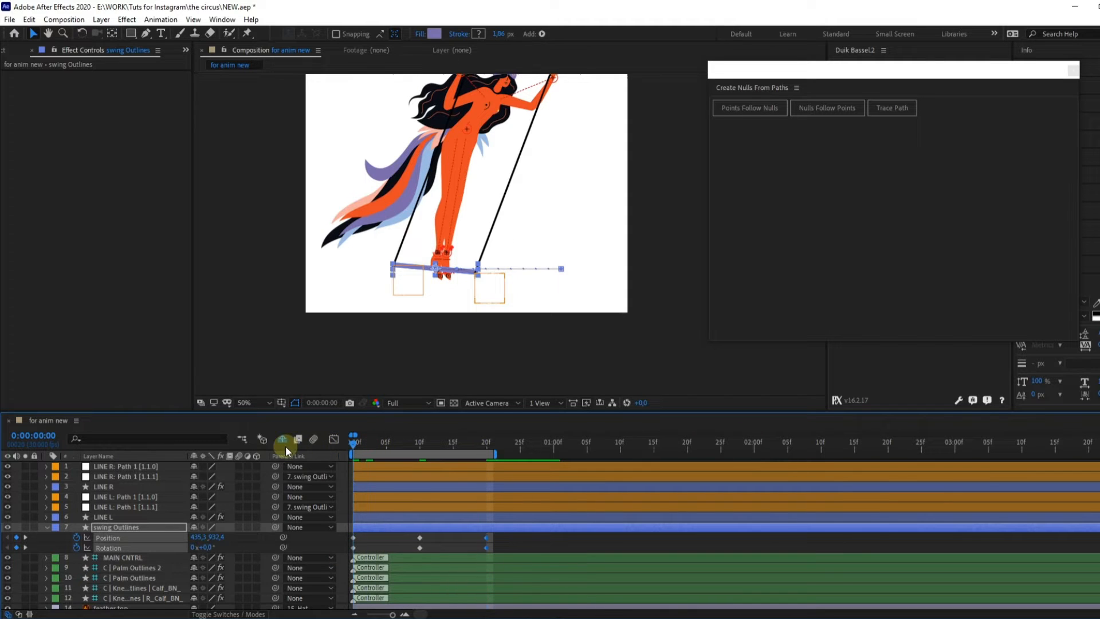
- Hide the B_Hair, F_Tail and B_Tail layers
left_click_drag(567, 176, 569, 199)
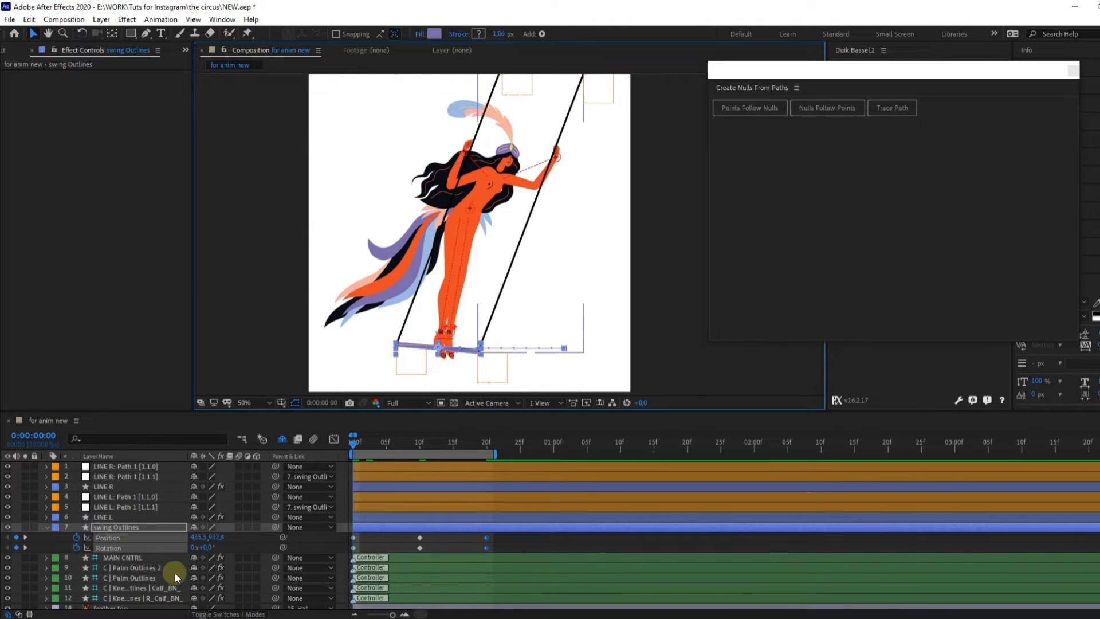
scroll(131, 587, "down", 3)
scroll(131, 587, "down", 6)
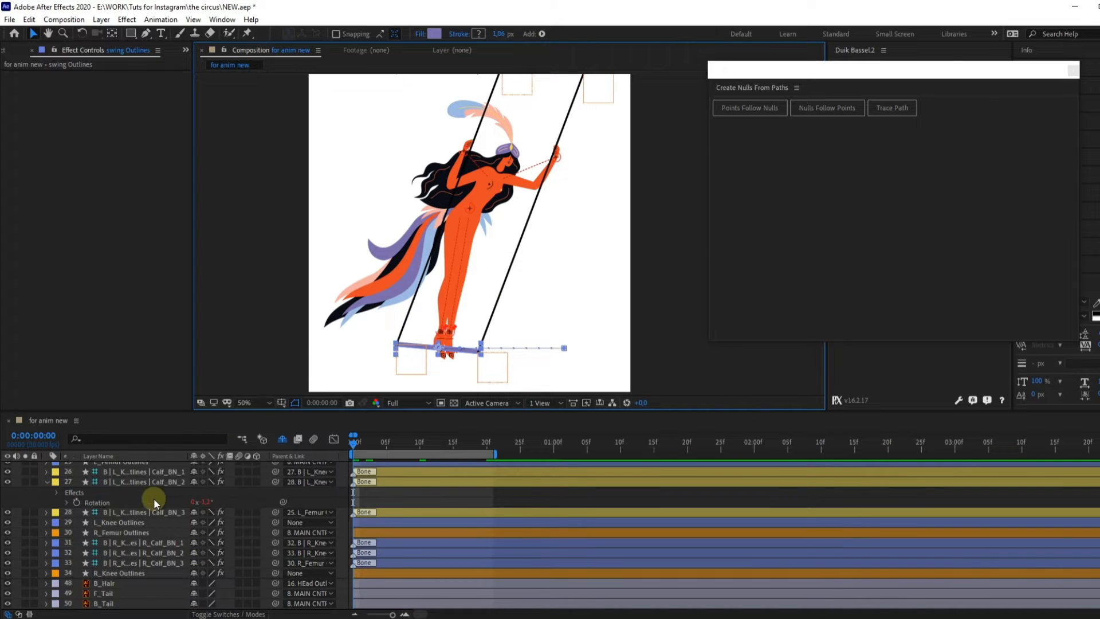
left_click(102, 584)
left_click(104, 603, "shift")
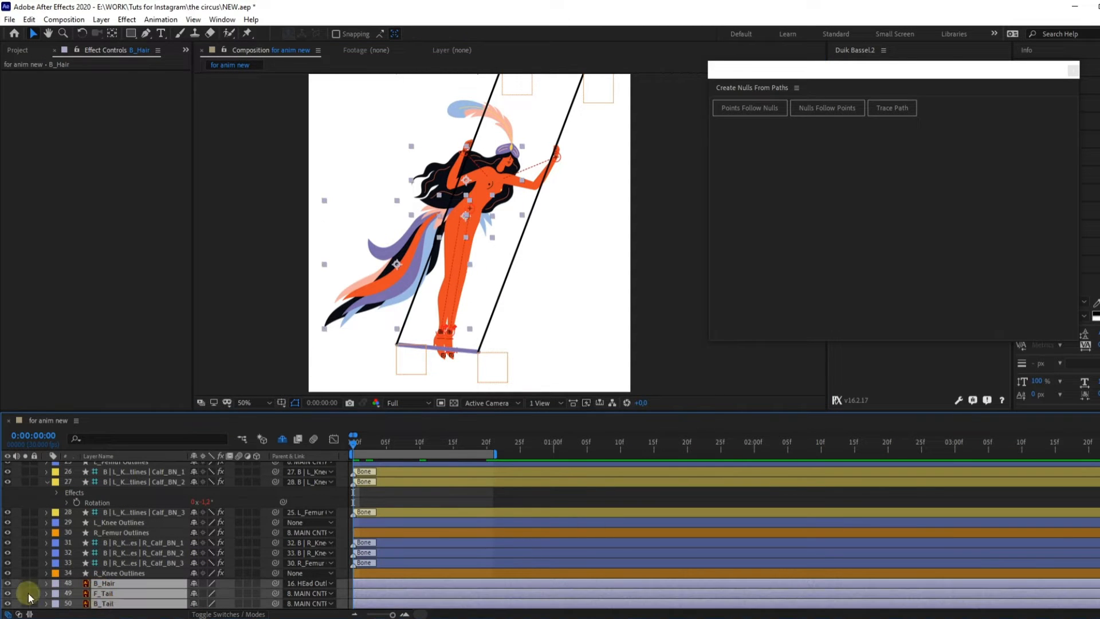
left_click_drag(8, 583, 8, 603)
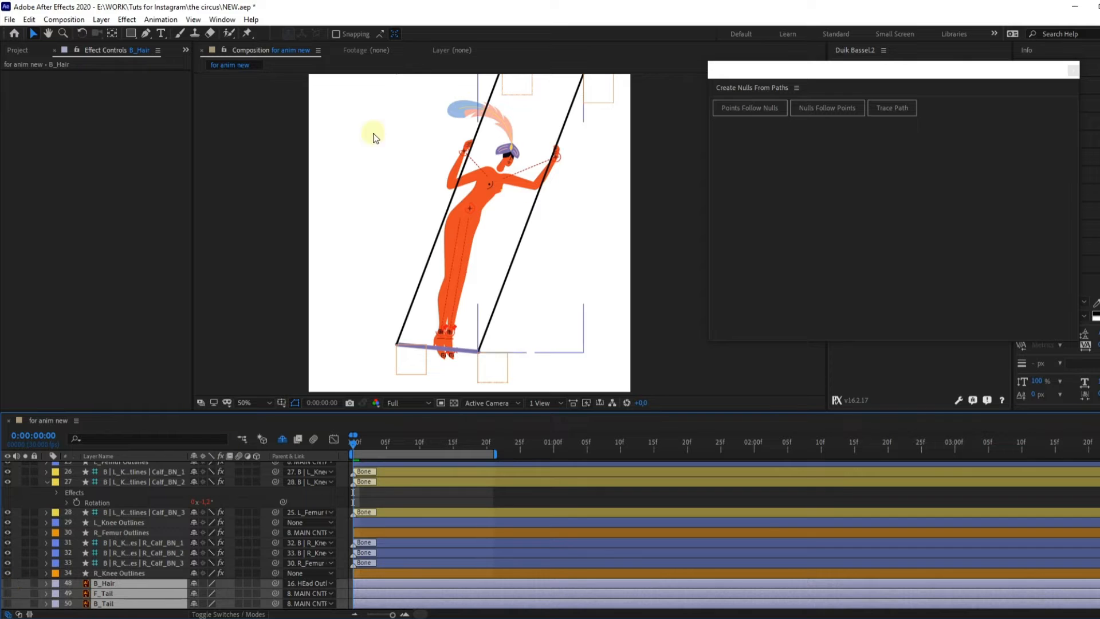
left_click(469, 106)
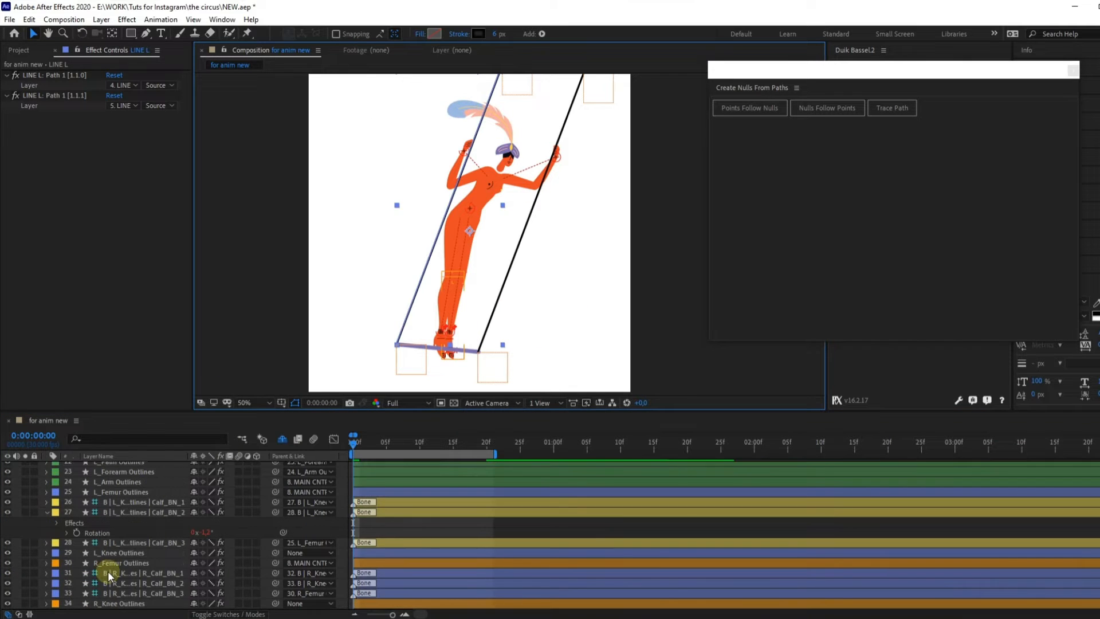
left_click(613, 233)
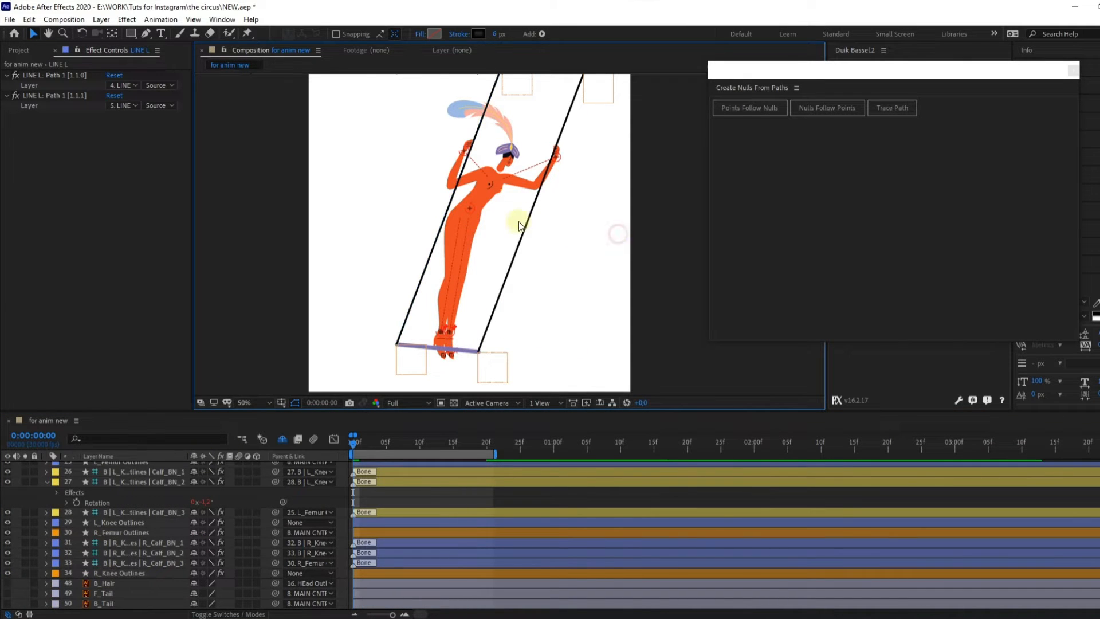
left_click(473, 209)
scroll(132, 520, "up", 6)
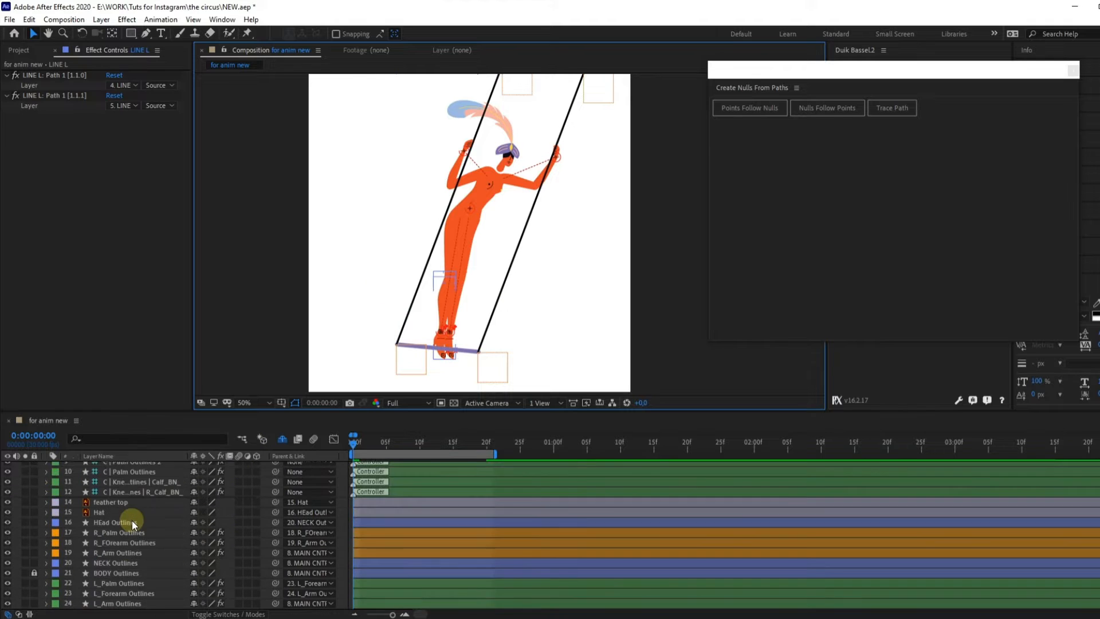
scroll(126, 517, "up", 3)
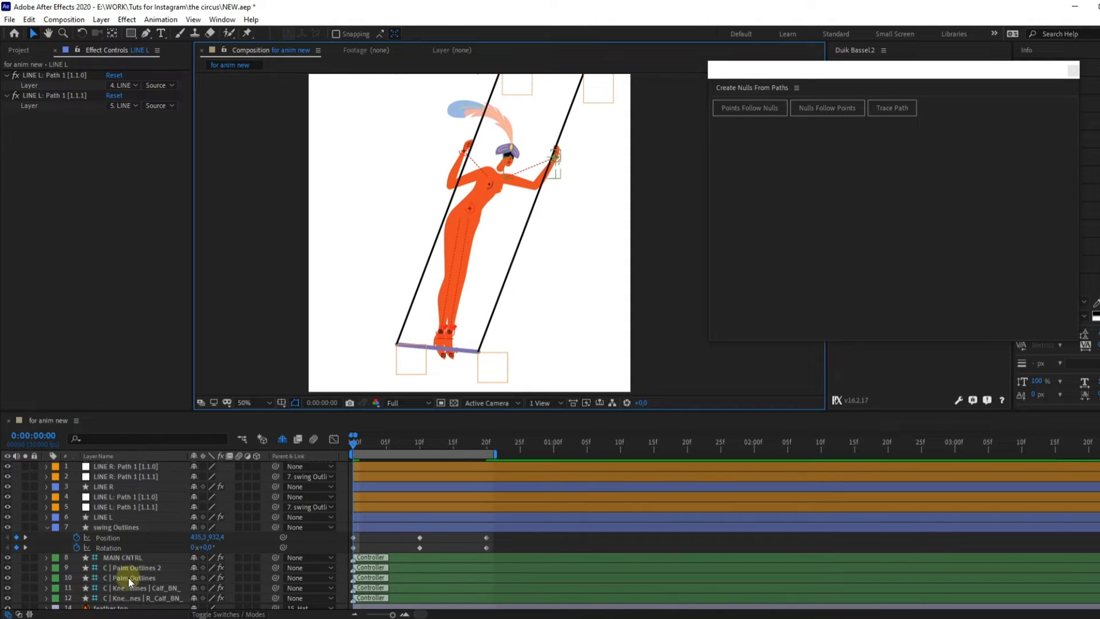
- Parent both knee controllers, C | Knee Outlines | Calf_BN and R_Calf_BN, to the swing Outlines layer and check the motion
left_click(125, 588)
left_click(126, 598, "shift")
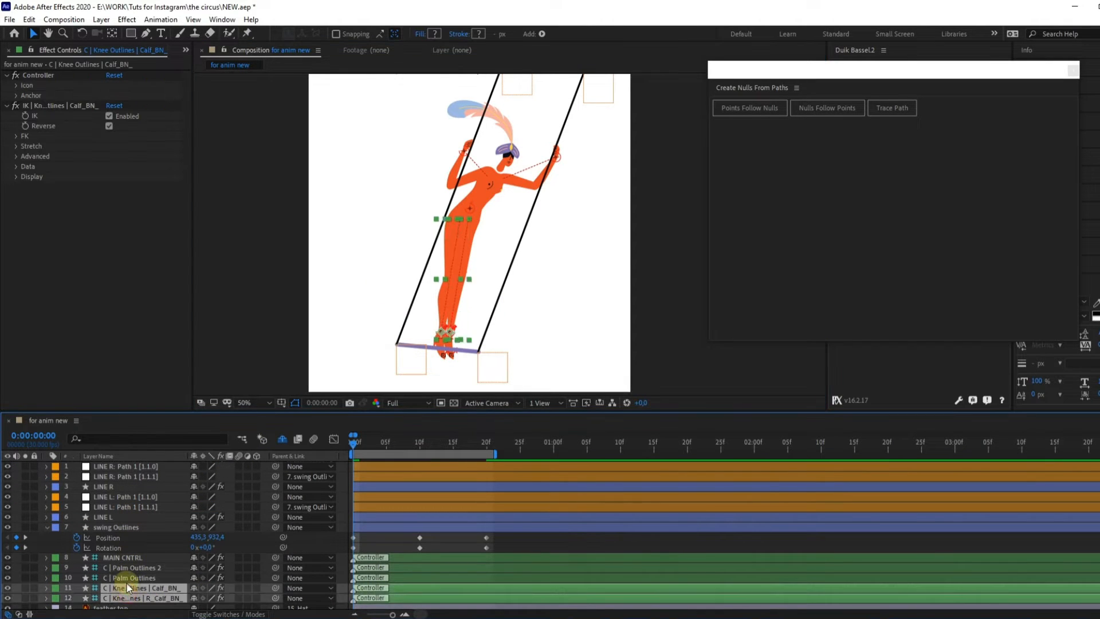
scroll(137, 567, "down", 3)
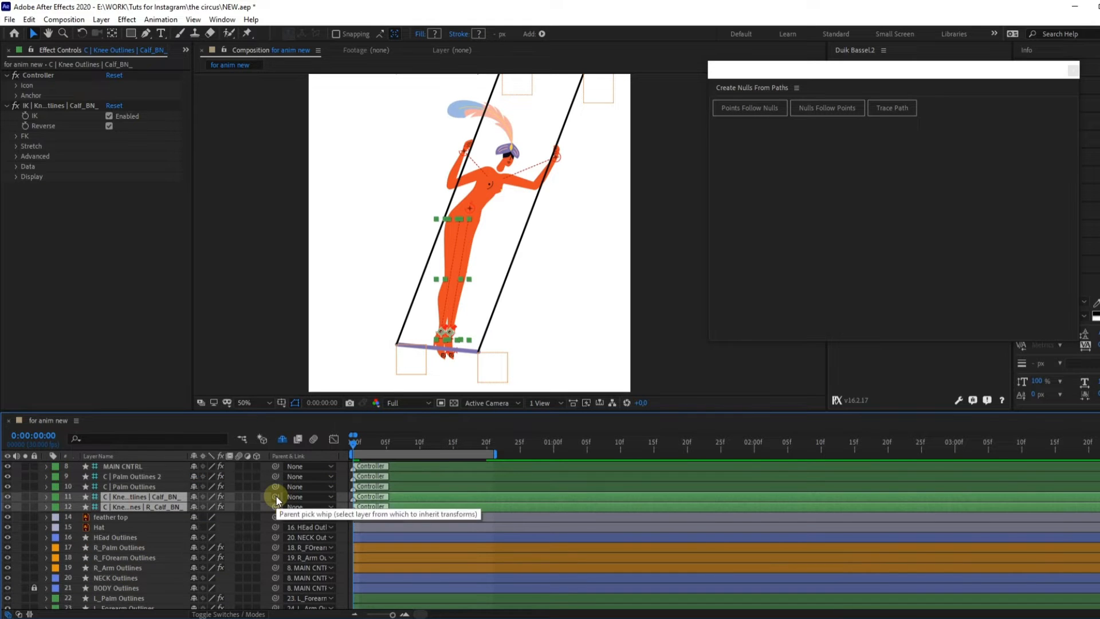
left_click_drag(276, 495, 111, 478)
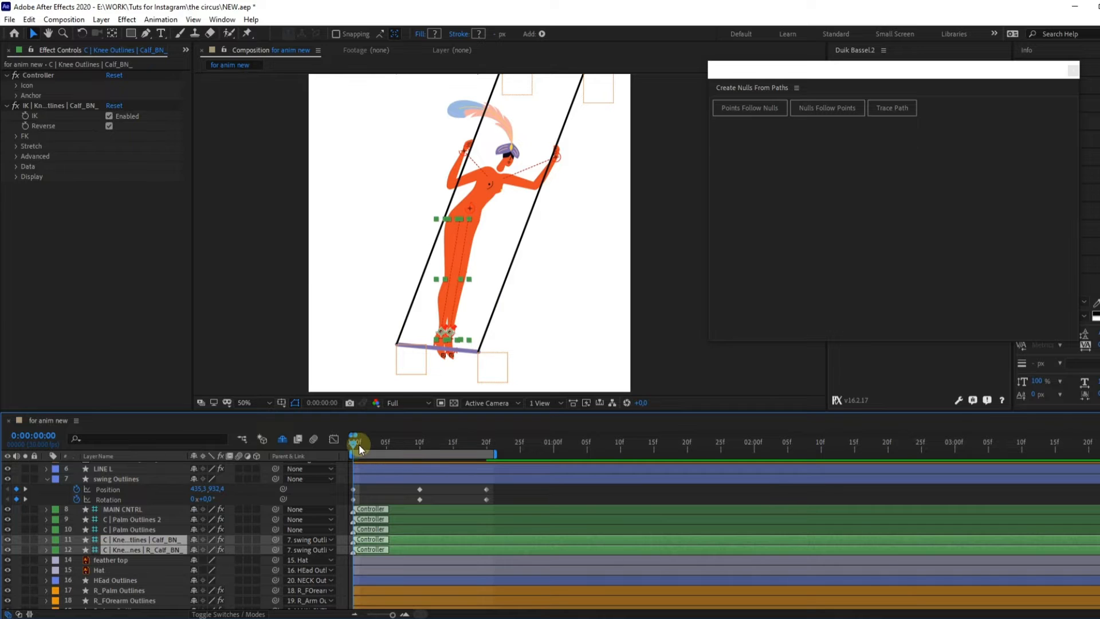
left_click_drag(359, 444, 335, 446)
scroll(158, 541, "down", 2)
scroll(119, 494, "up", 3)
scroll(119, 492, "up", 1)
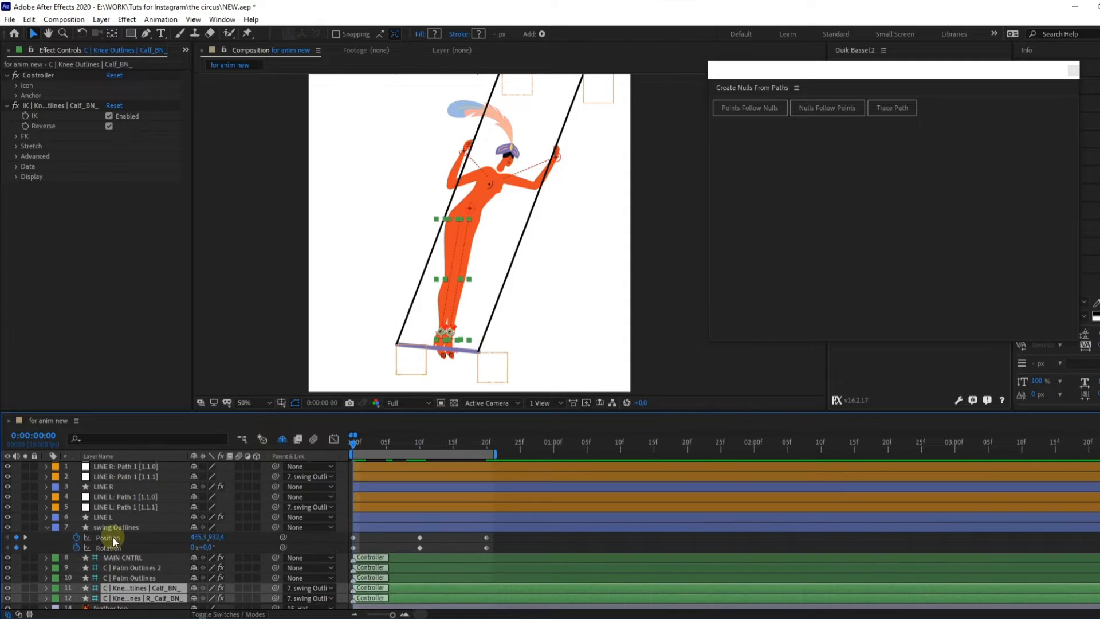
- Parent the MAIN CNTRL controller to the swing Outlines layer and check the body's motion
left_click(177, 558)
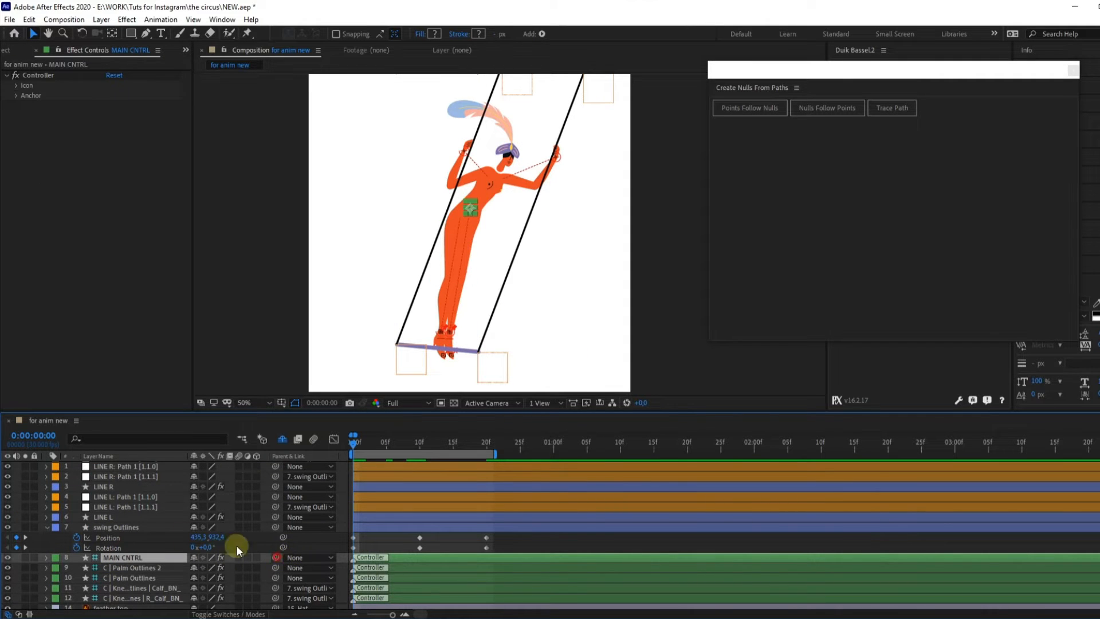
left_click_drag(236, 545, 125, 524)
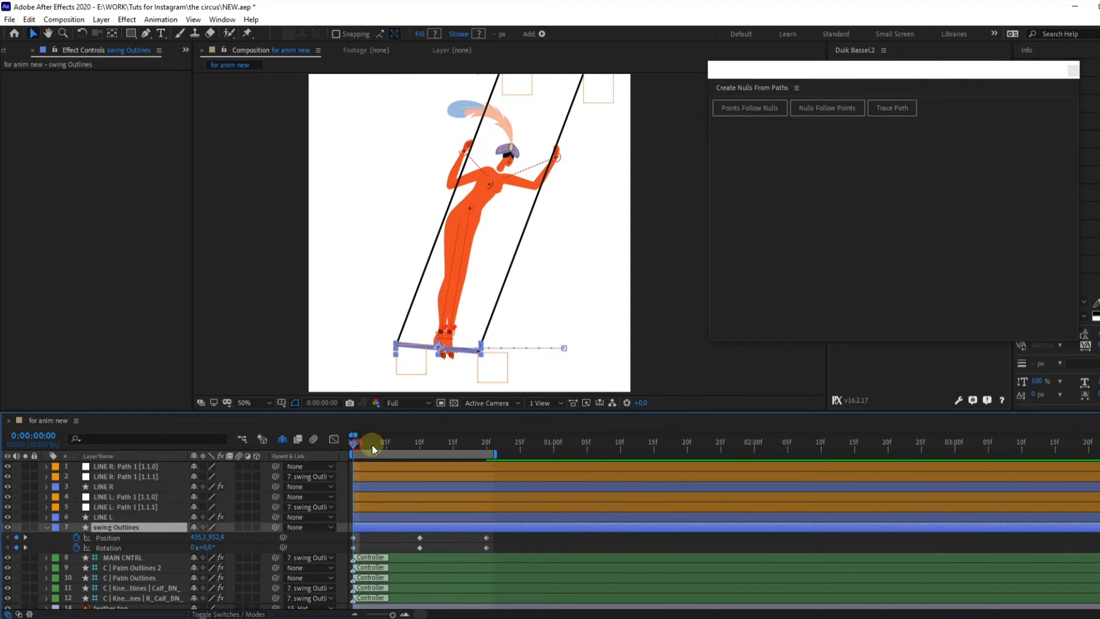
left_click_drag(372, 444, 307, 431)
- Try parenting the C | Palm Outlines 2 controller to the LINE L: Path 1 [1.1.0] null
left_click(115, 566)
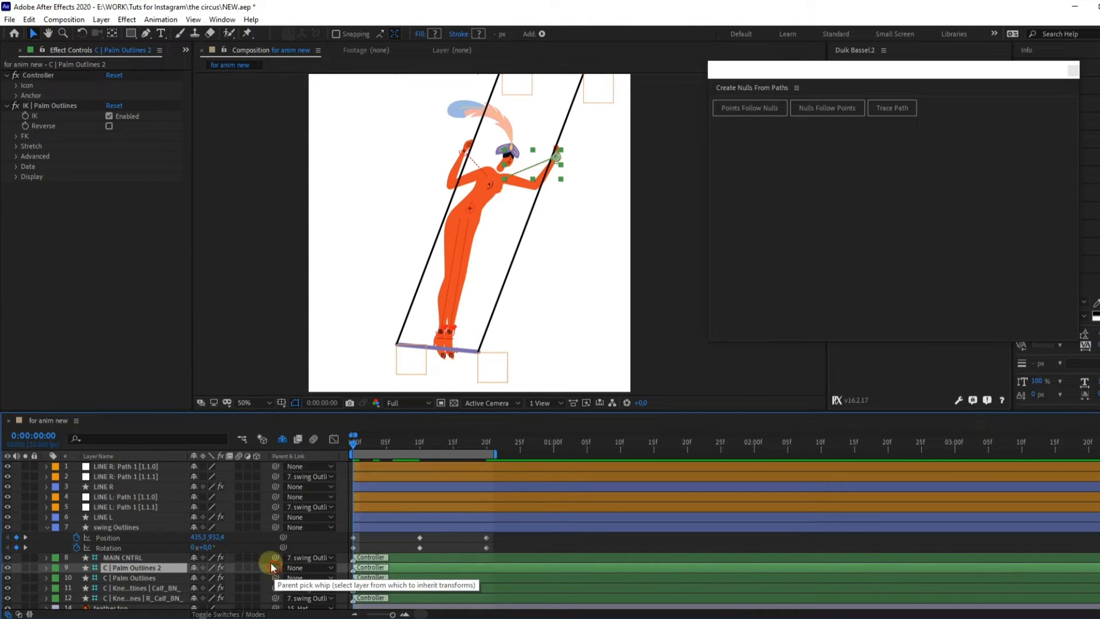
left_click_drag(277, 566, 128, 496)
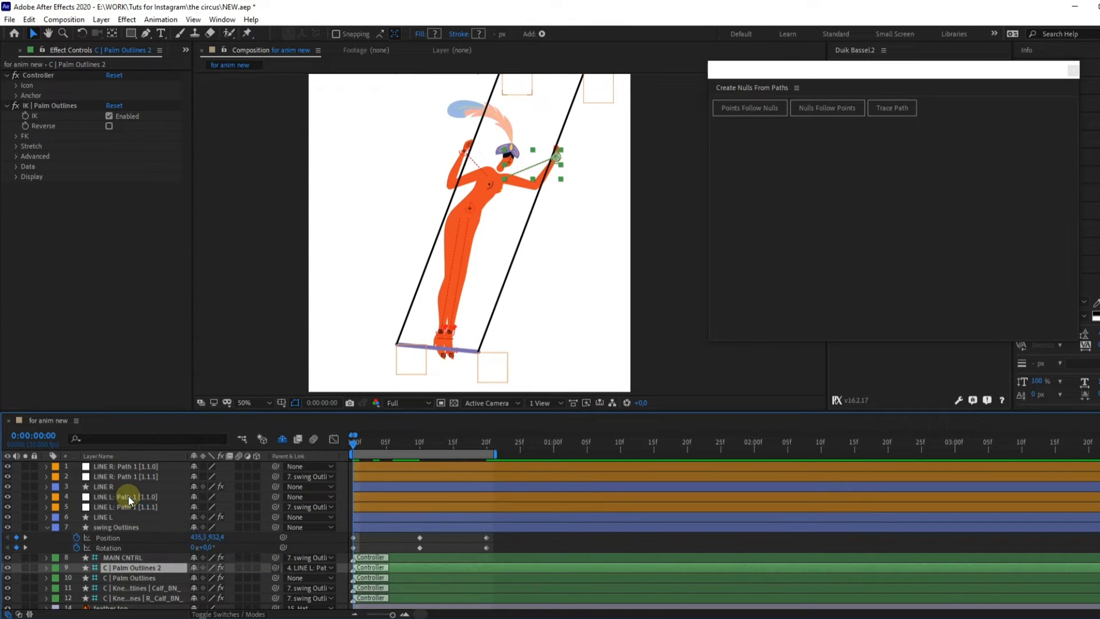
left_click(128, 496)
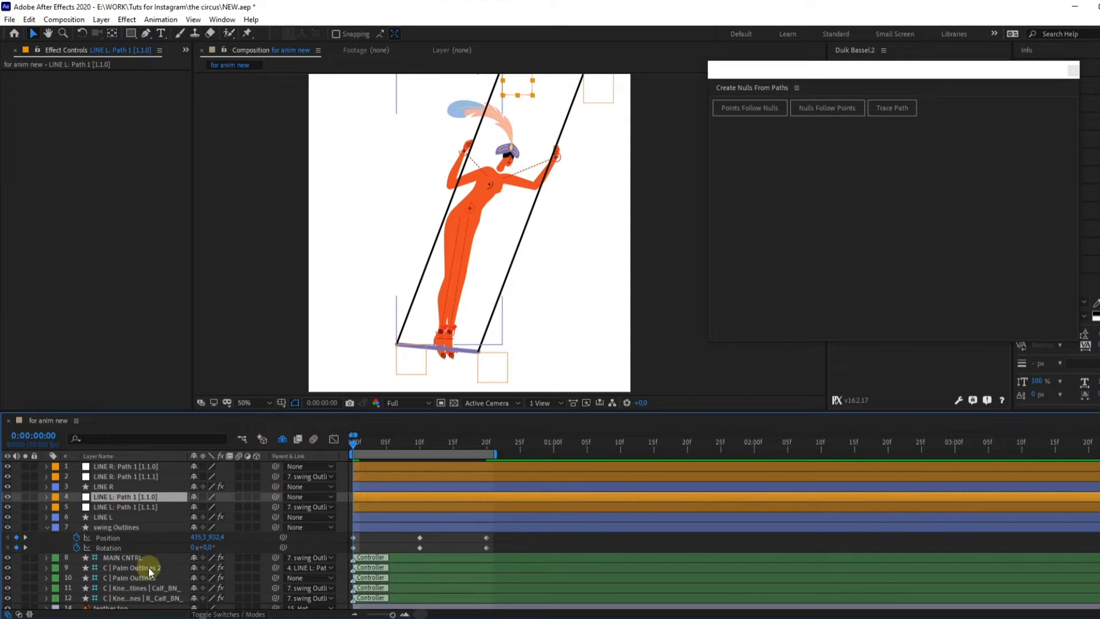
- Parent the C | Palm Outlines 2 controller to the LINE R: Path 1 [1.1.1] null and check the hand's motion
left_click(145, 568)
left_click_drag(276, 566, 138, 476)
left_click(139, 475)
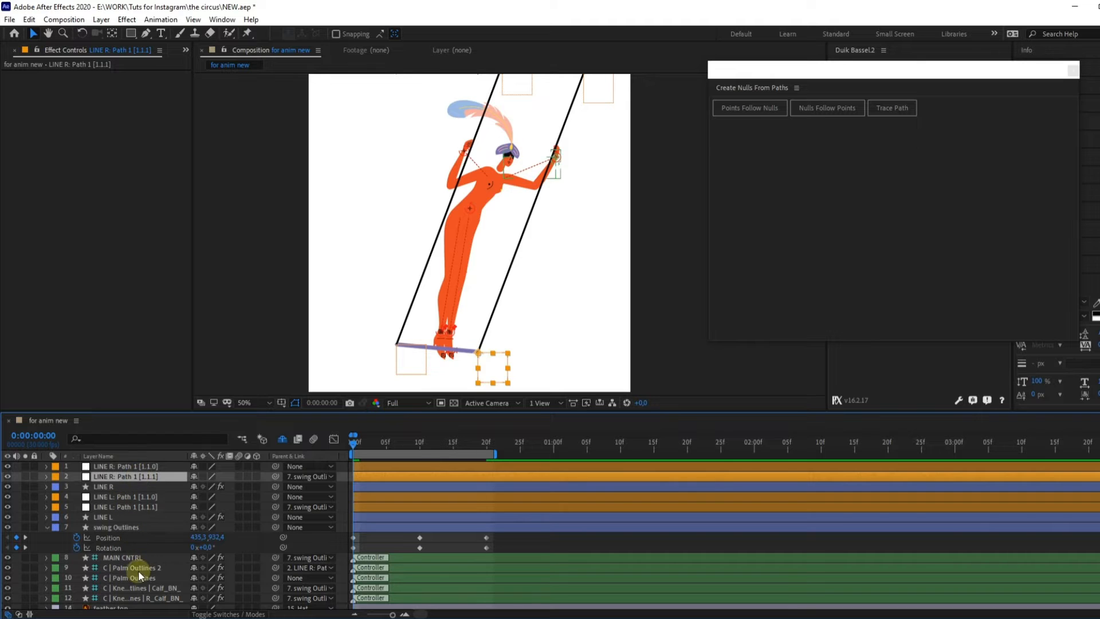
left_click_drag(369, 442, 320, 438)
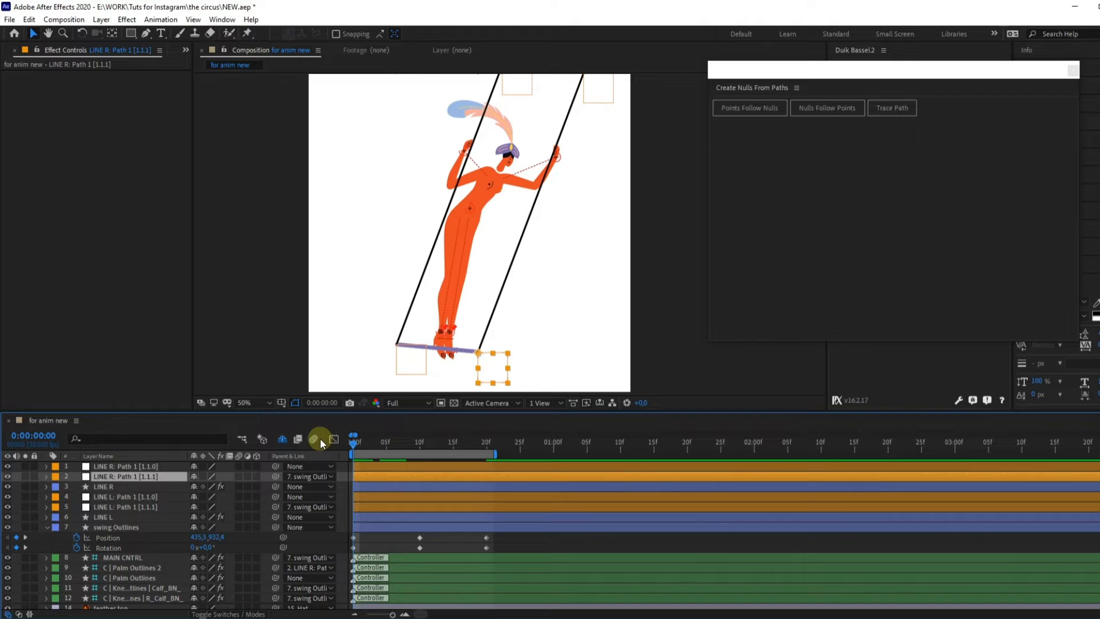
- Try parenting the C | Palm Outlines controller to the LINE L: Path 1 [1.1.0] null
left_click(462, 152)
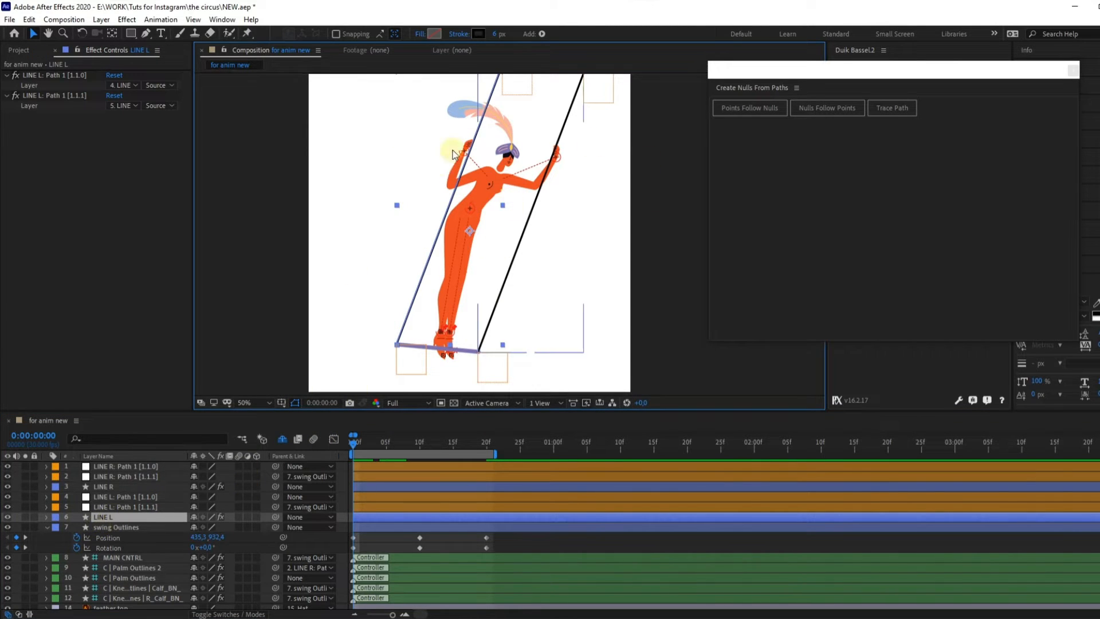
left_click(137, 597)
left_click(140, 587)
left_click(135, 577)
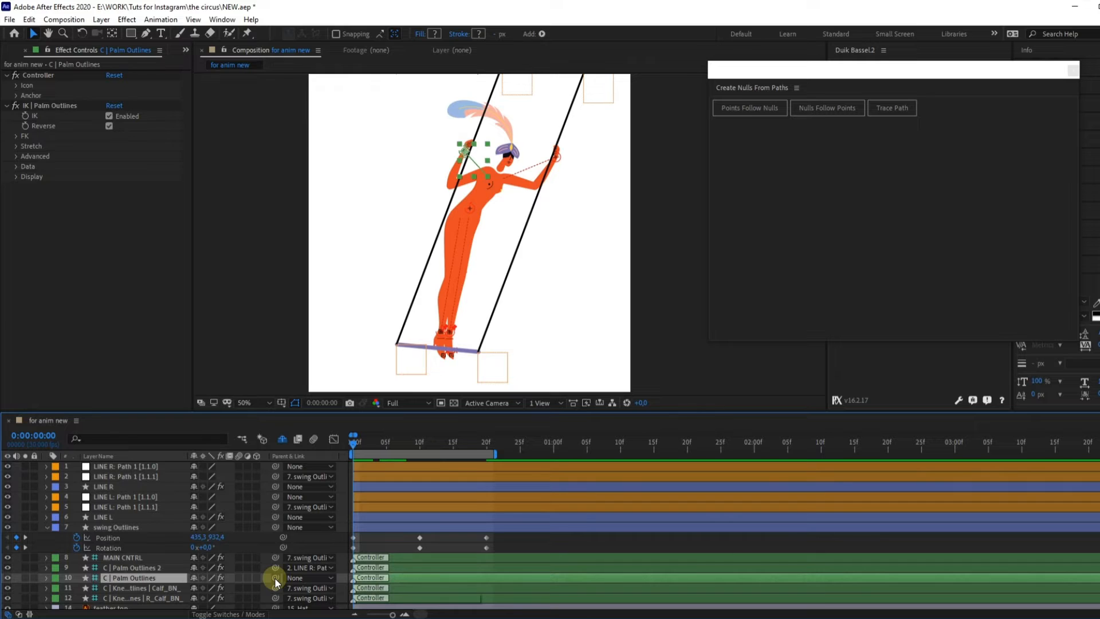
left_click_drag(275, 582, 105, 495)
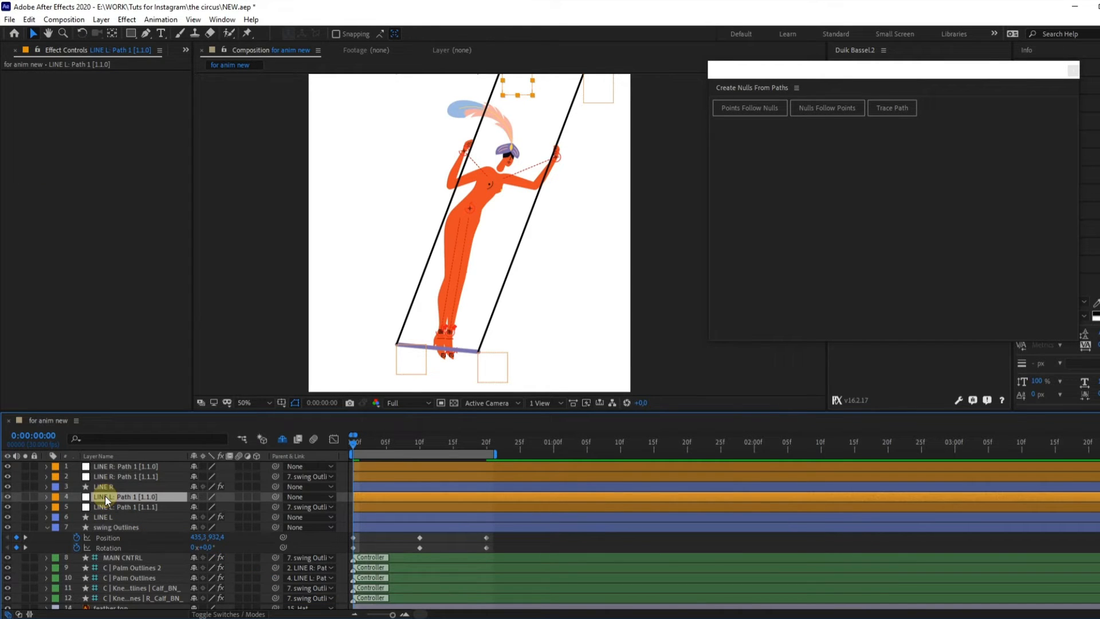
- Parent the C | Palm Outlines controller to the LINE L: Path 1 [1.1.1] null and check the swing motion
left_click(131, 568)
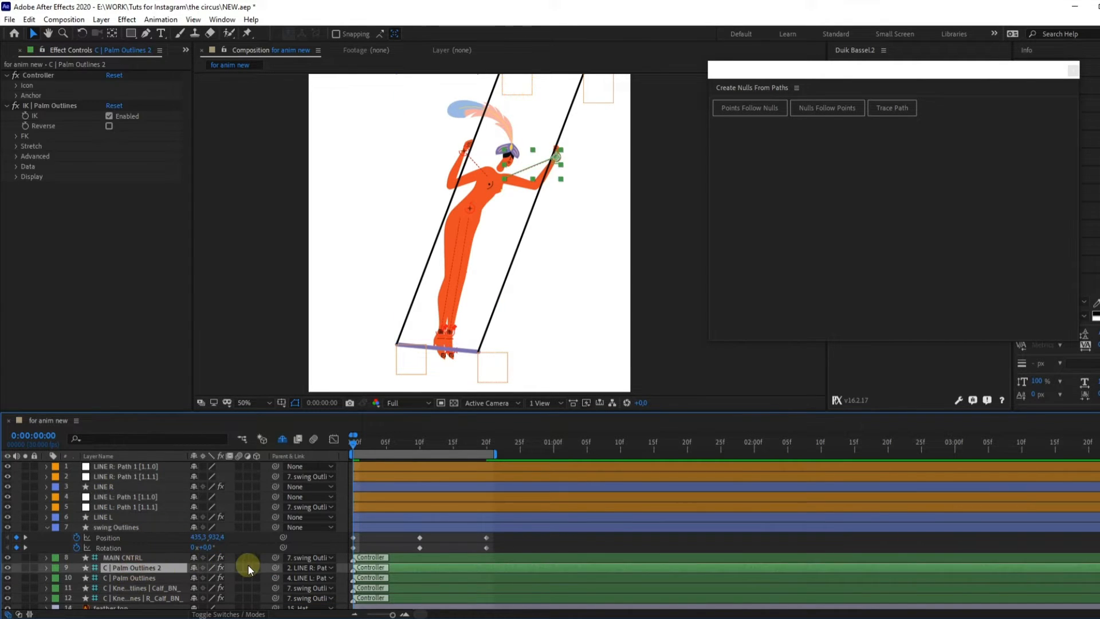
left_click(137, 577)
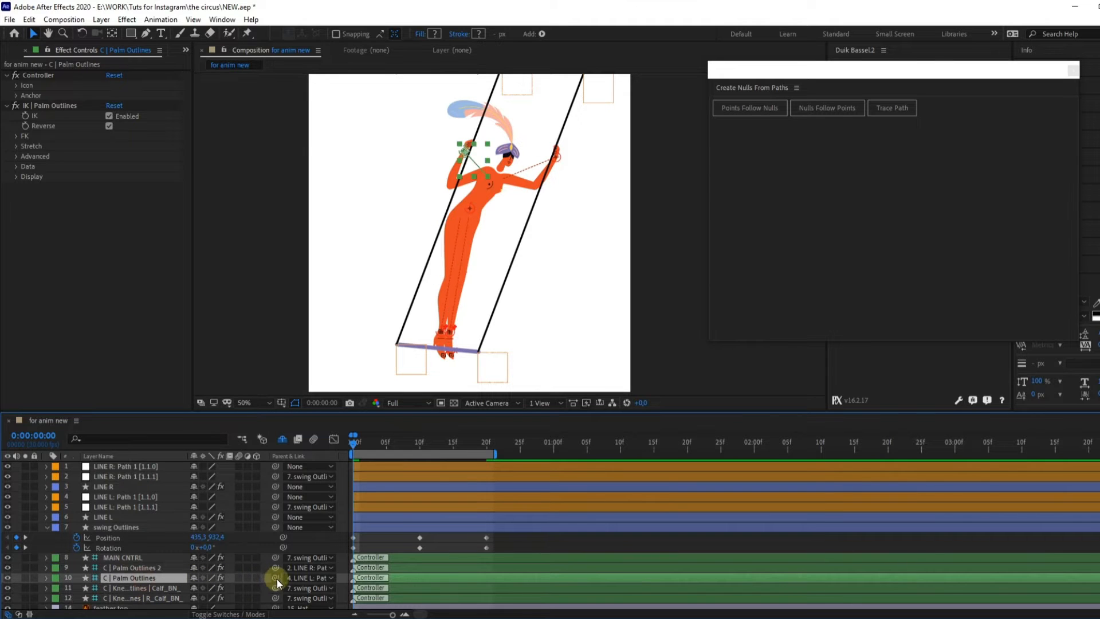
left_click_drag(275, 578, 117, 505)
left_click_drag(373, 444, 264, 445)
left_click_drag(358, 442, 204, 439)
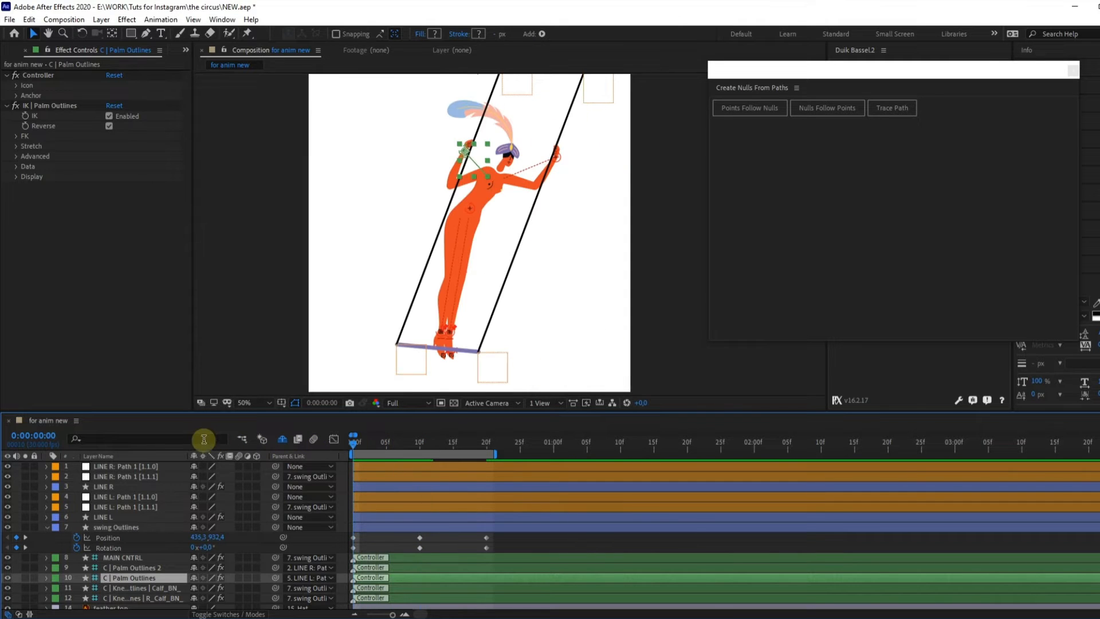
- Lock the LINE L and LINE R rope layers
left_click(472, 209)
left_click(35, 517)
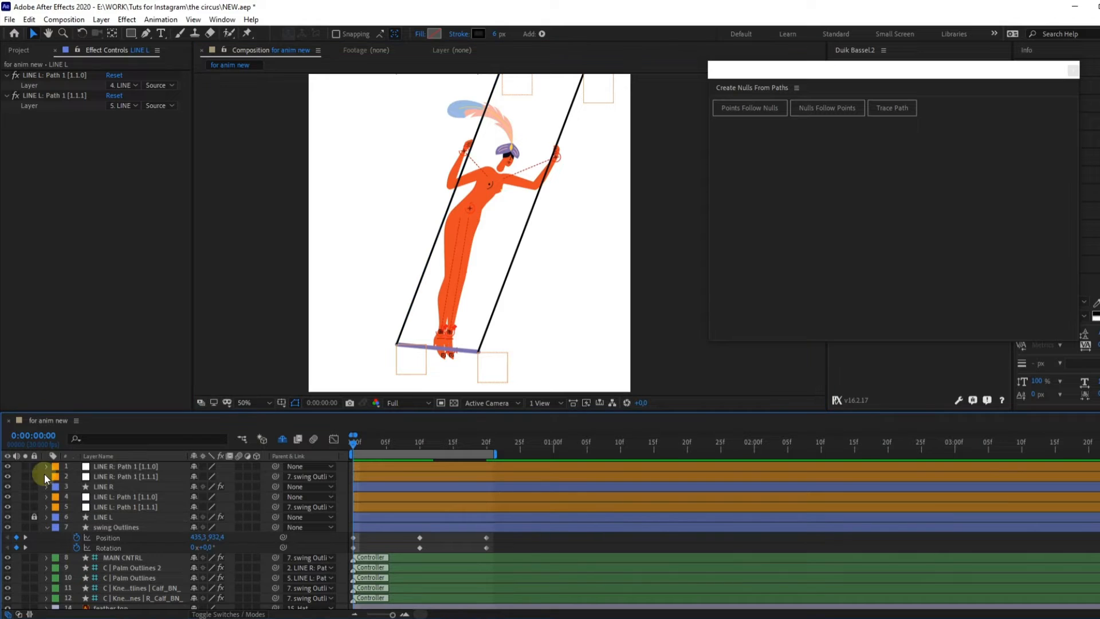
left_click(34, 487)
- Add MAIN CNTRL position keyframes at frames 0, 10 and 20
left_click(470, 211)
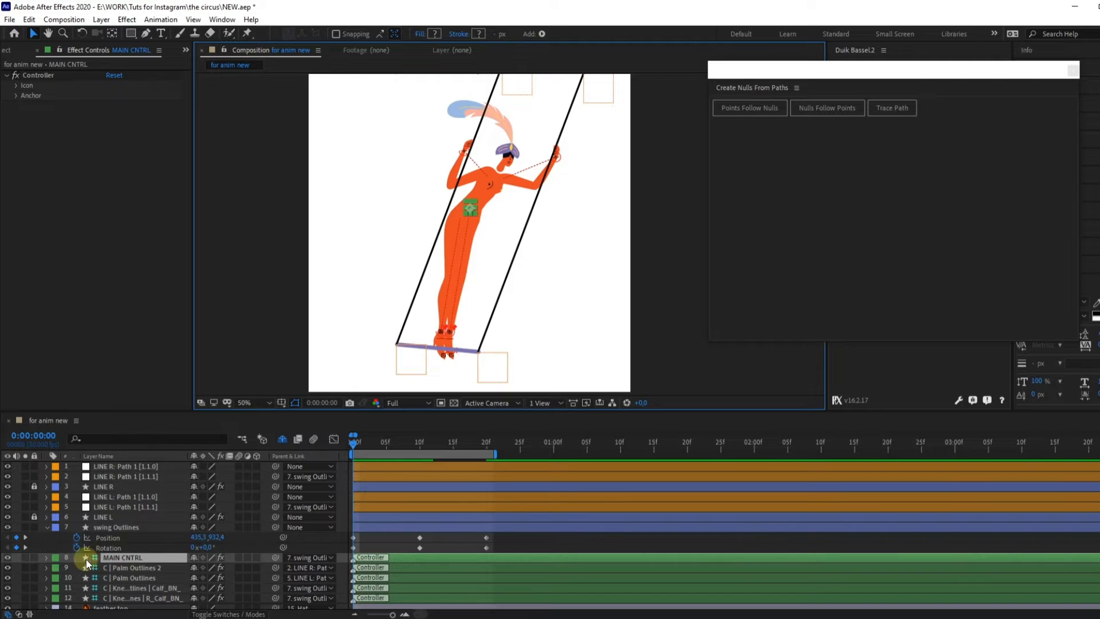
key("p")
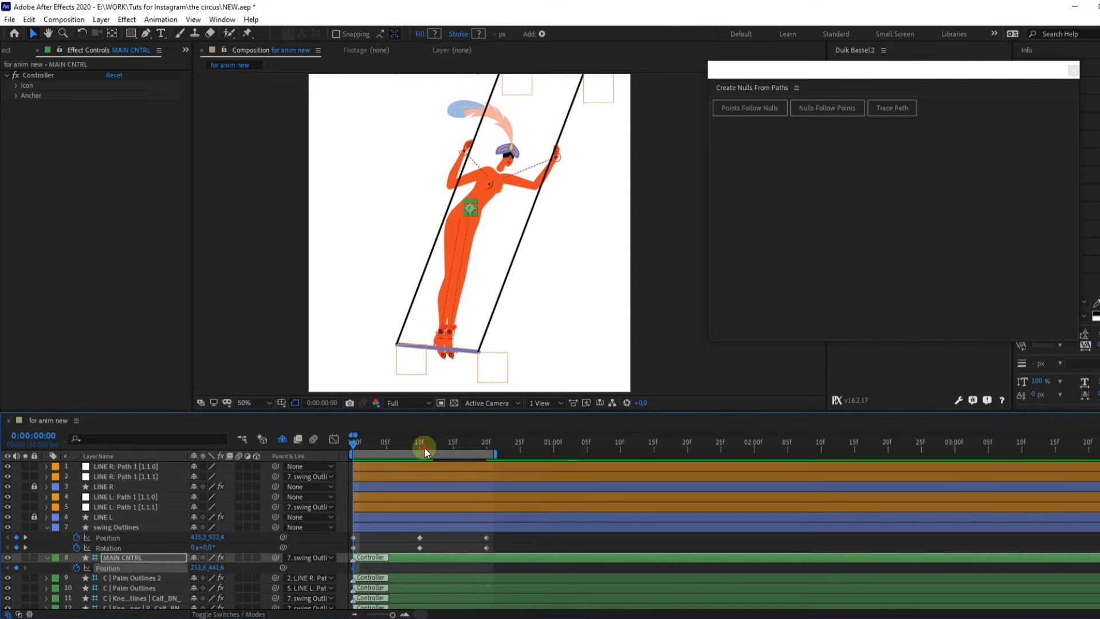
left_click_drag(424, 446, 417, 448)
left_click(16, 567)
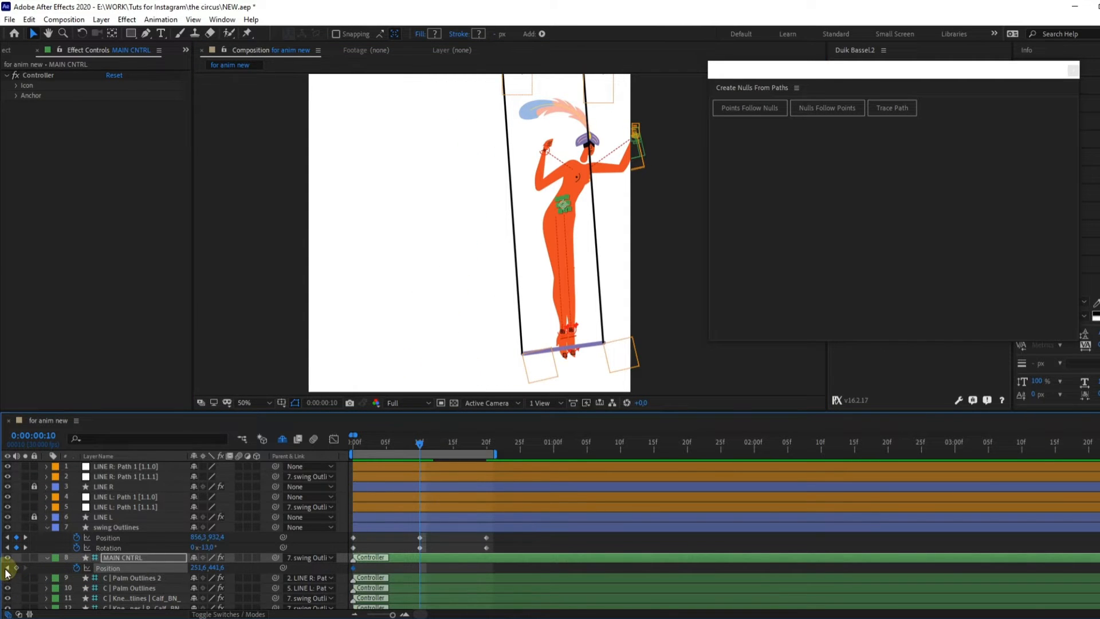
left_click(490, 445)
left_click(17, 567)
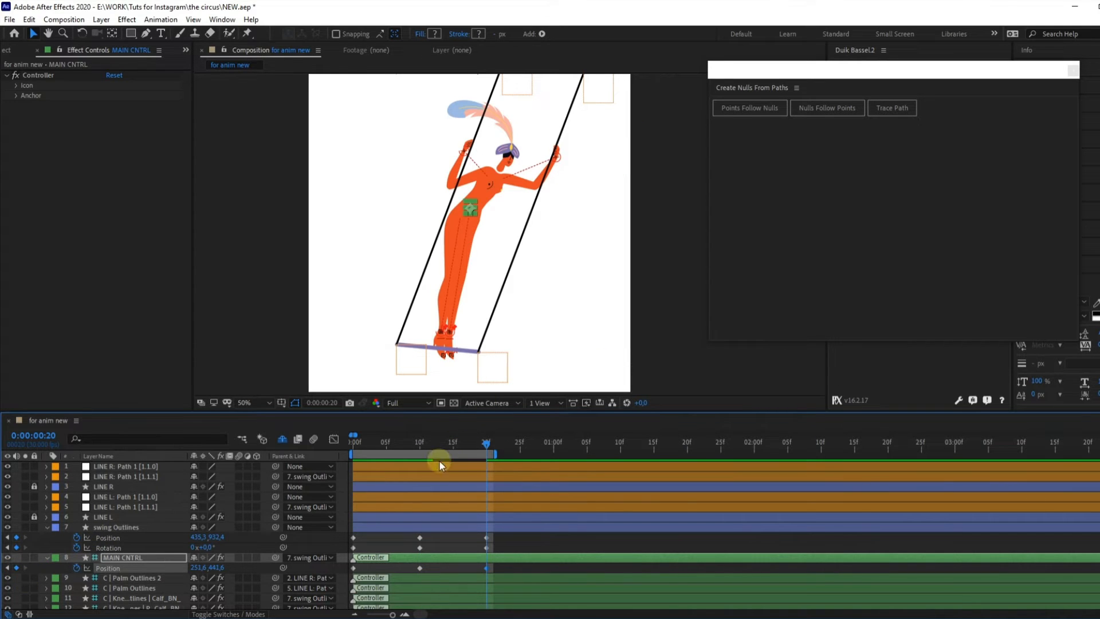
- Add MAIN CNTRL rotation keyframes at frames 0, 10 and 20
left_click_drag(424, 443, 419, 439)
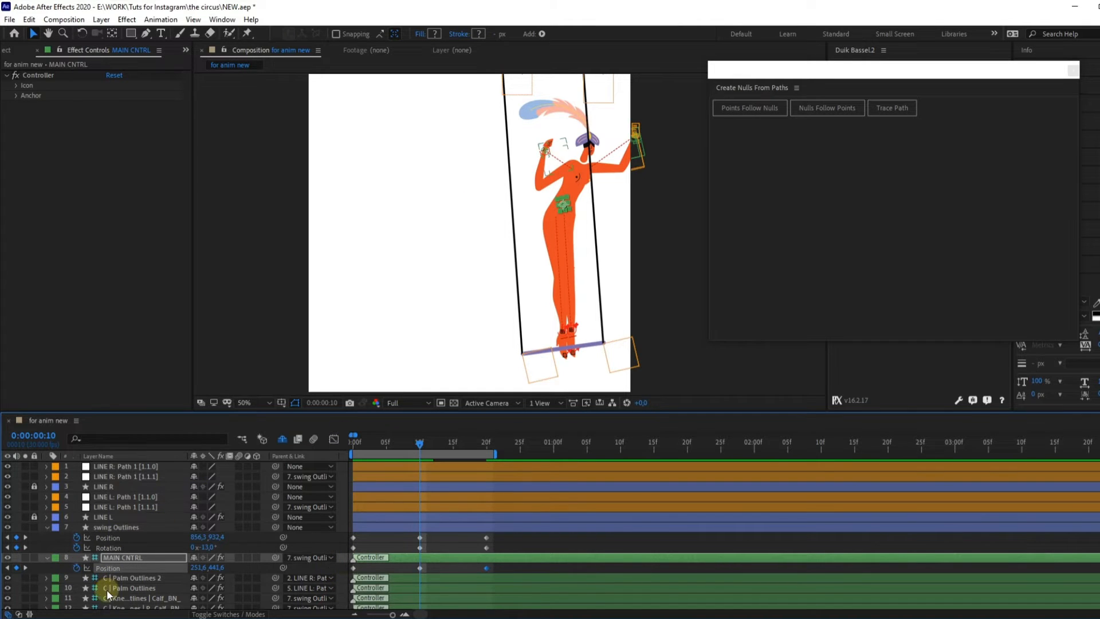
key("shift+r")
left_click(76, 577)
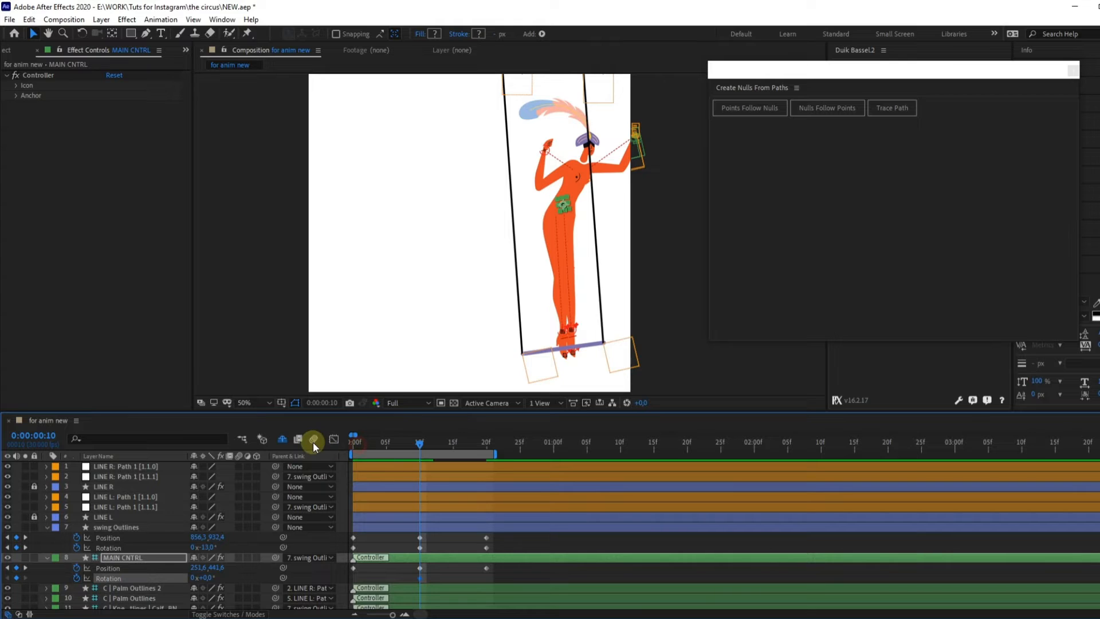
left_click(8, 568)
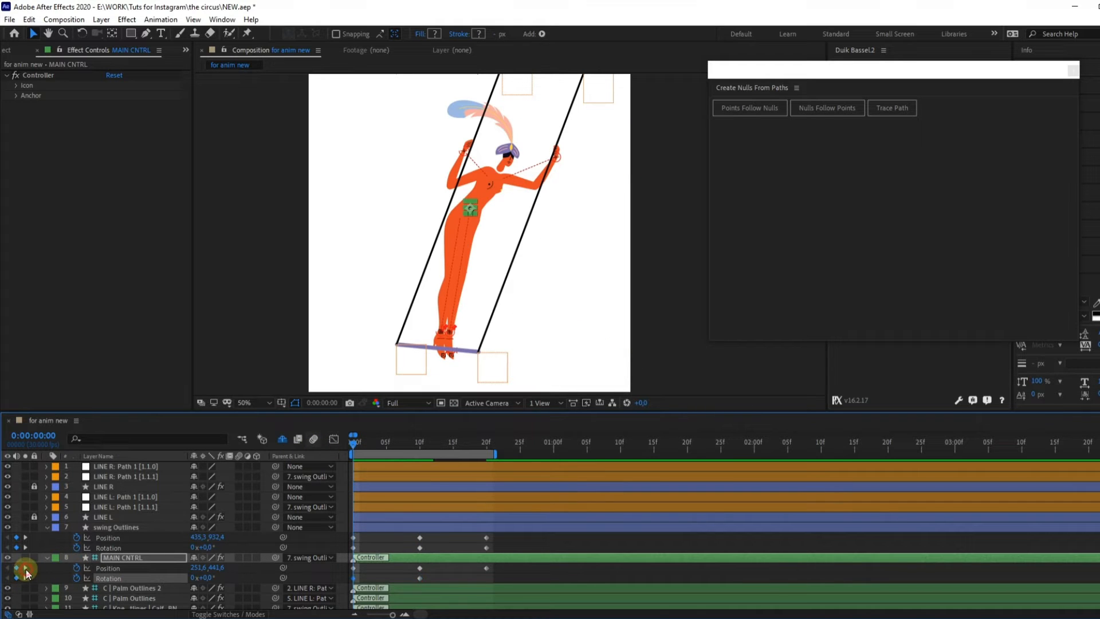
left_click(25, 568)
left_click(25, 568)
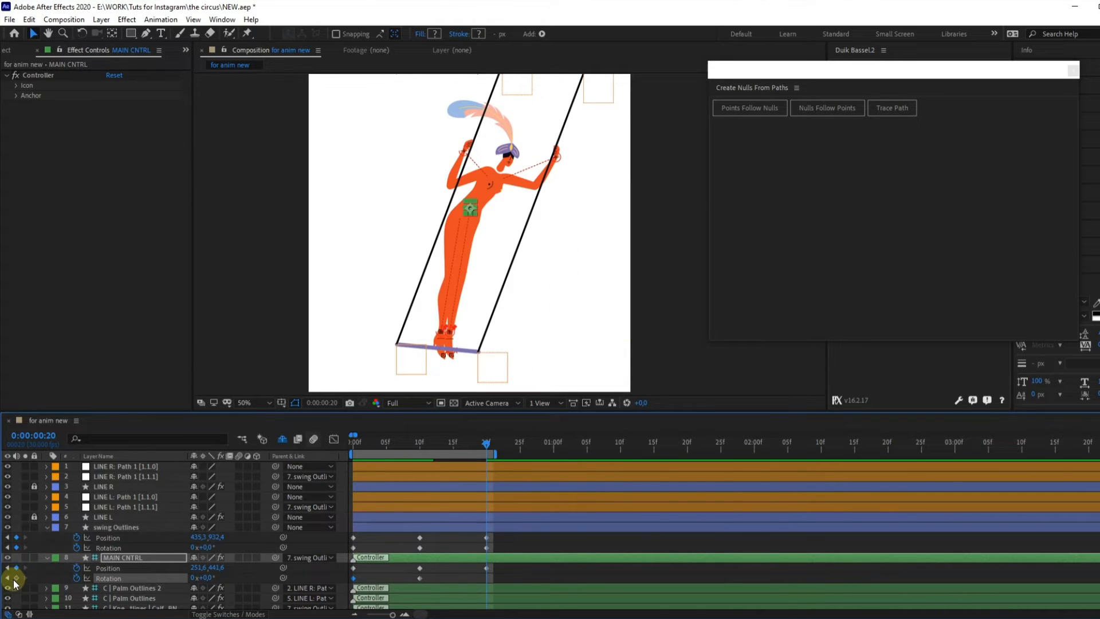
left_click(16, 577)
- At frame 3, lower the MAIN CNTRL controller to a vertical position of 451,6 so the knees bend
left_click(347, 442)
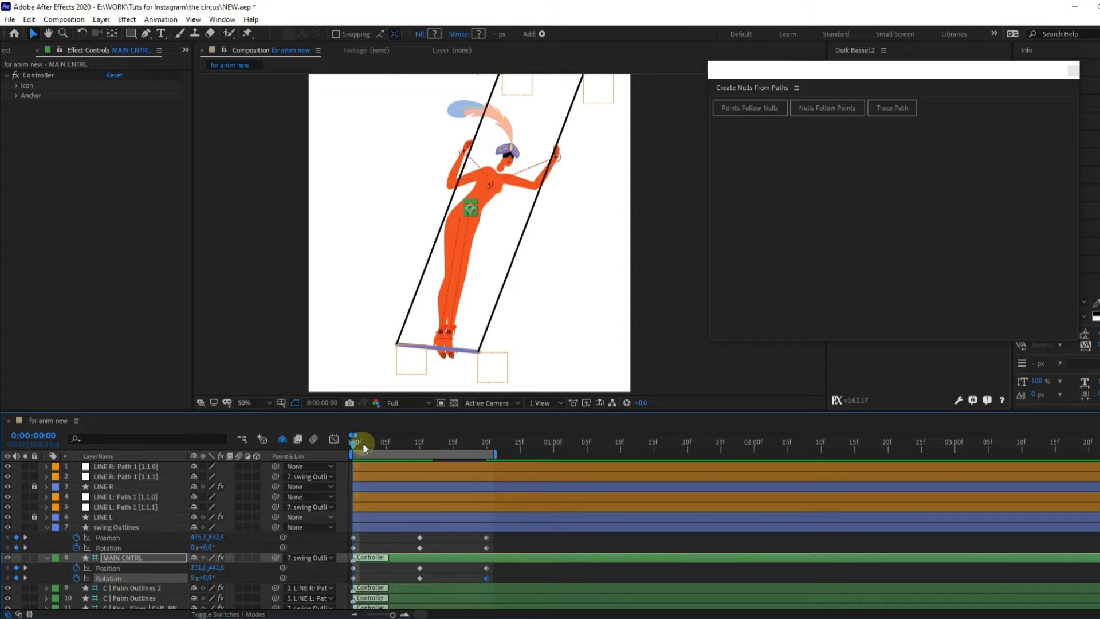
left_click_drag(360, 442, 375, 445)
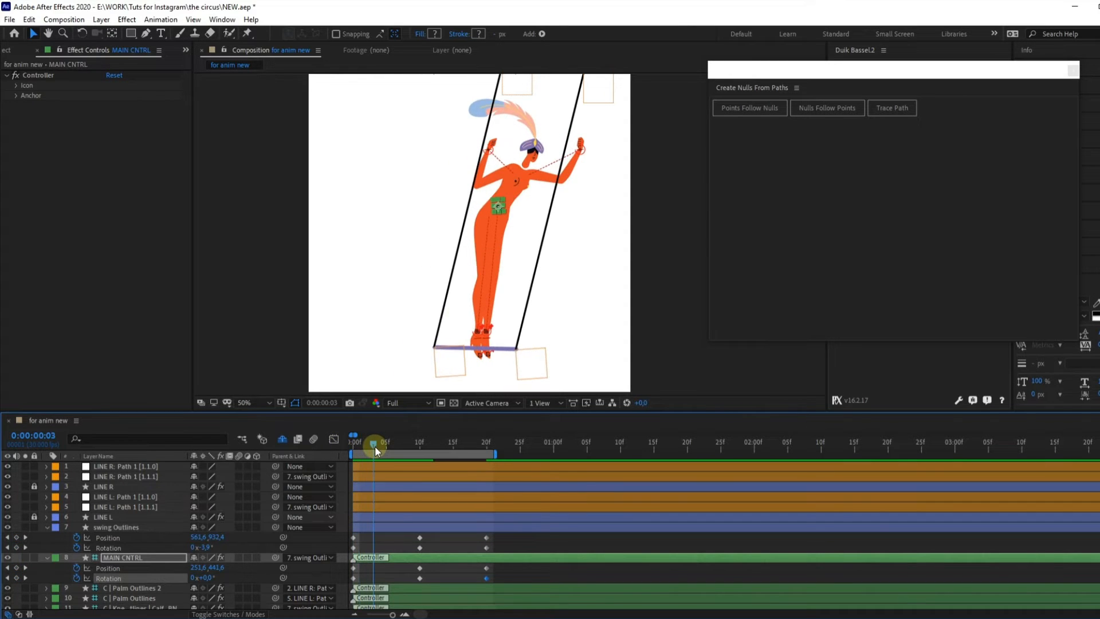
left_click_drag(215, 567, 221, 568)
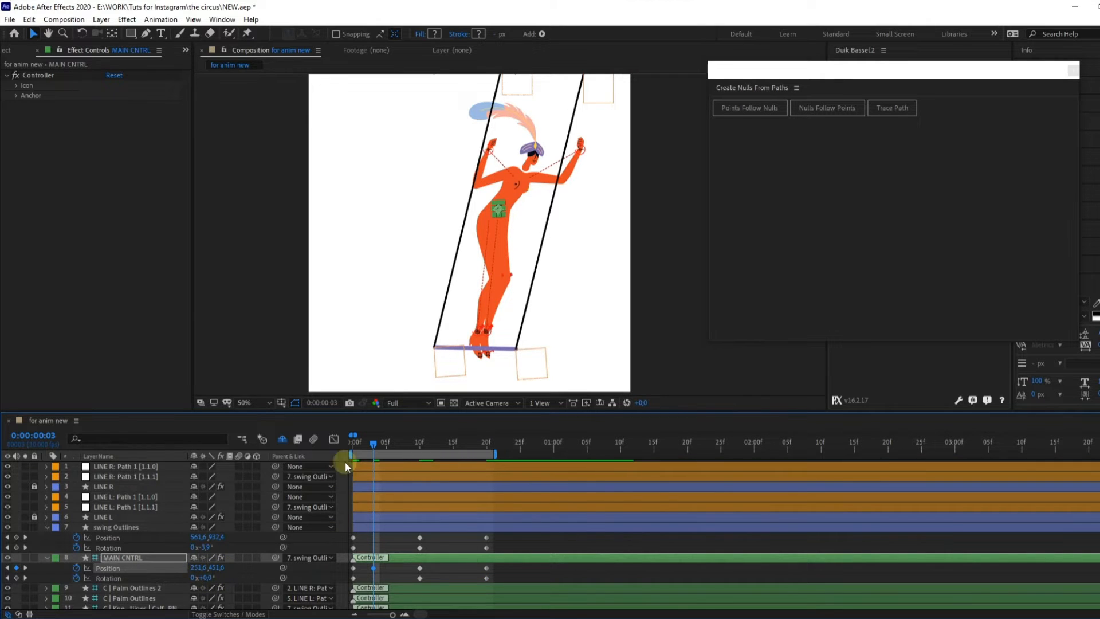
- At frame 10, set the MAIN CNTRL rotation to -21°
left_click_drag(411, 451, 418, 444)
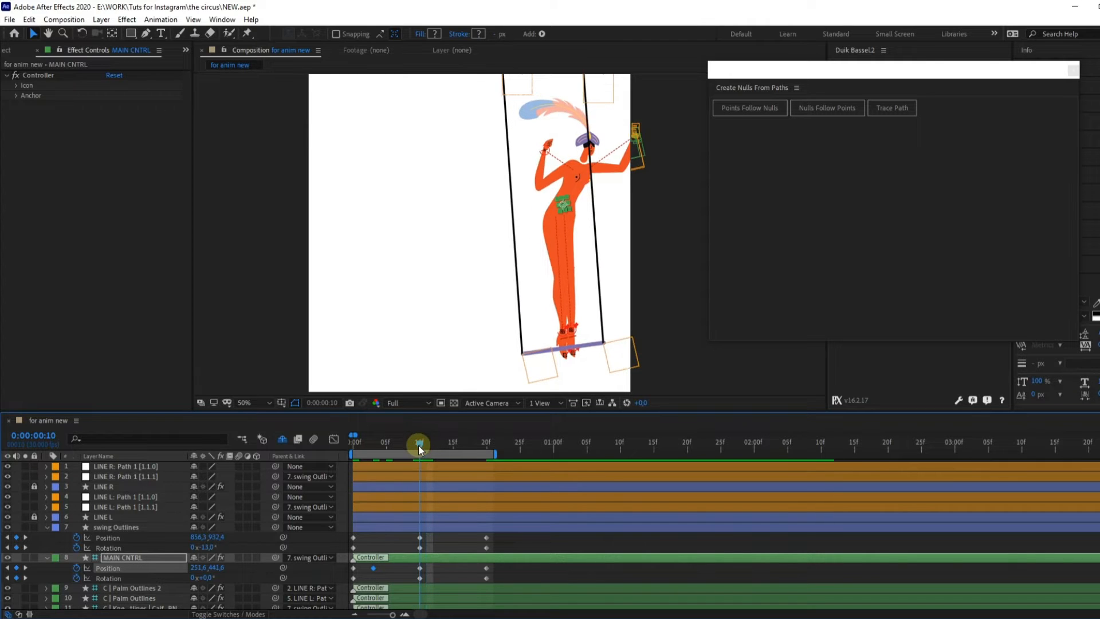
left_click(198, 579)
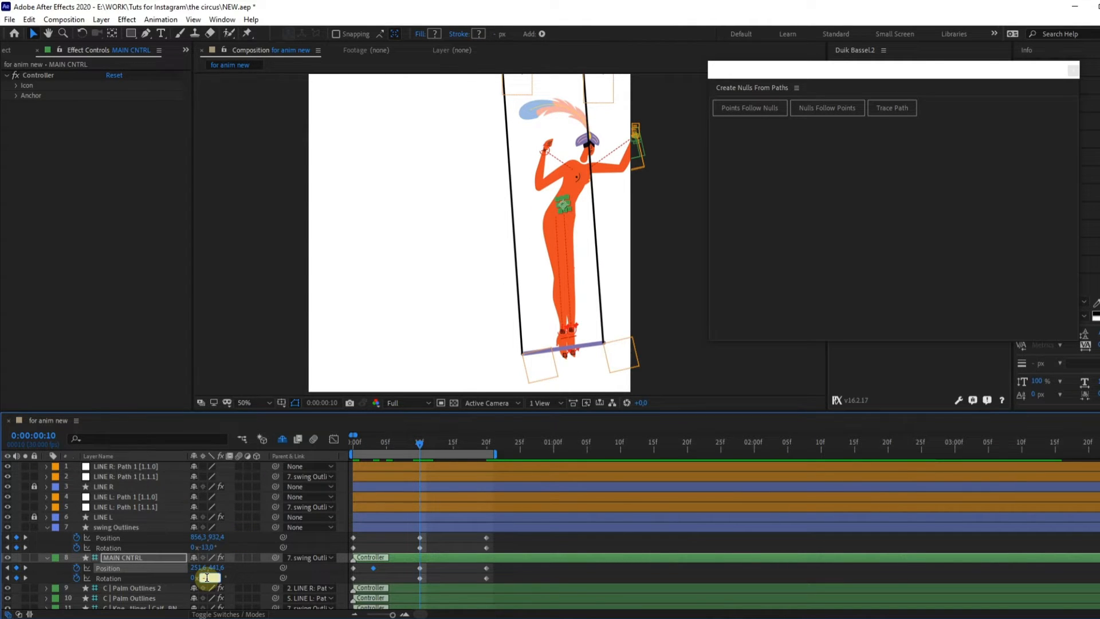
type("-5")
key("Return")
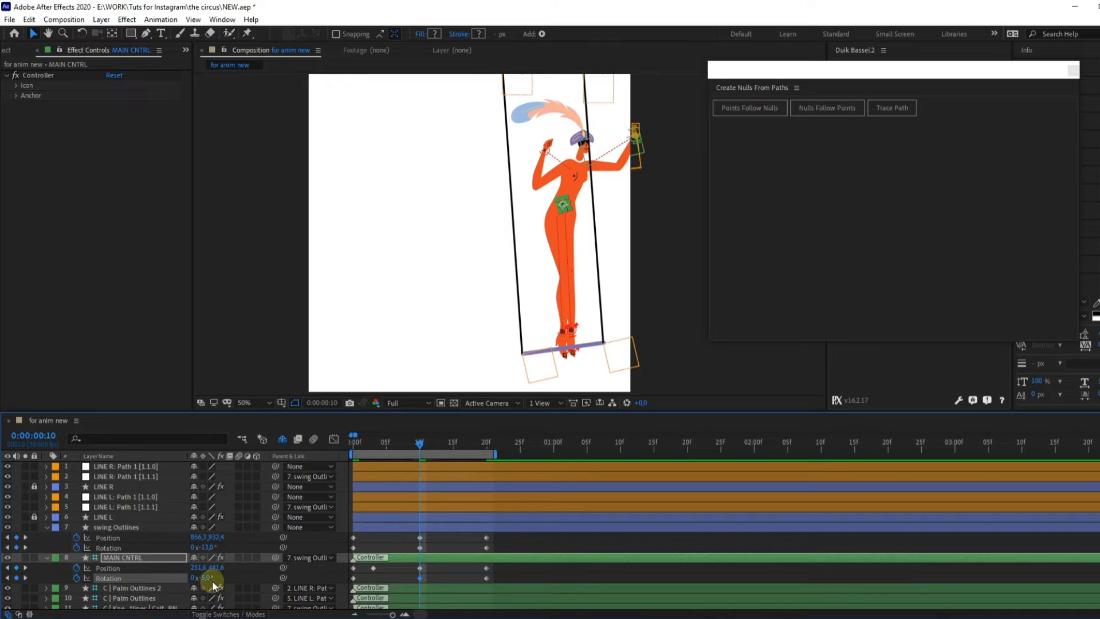
left_click_drag(211, 579, 198, 576)
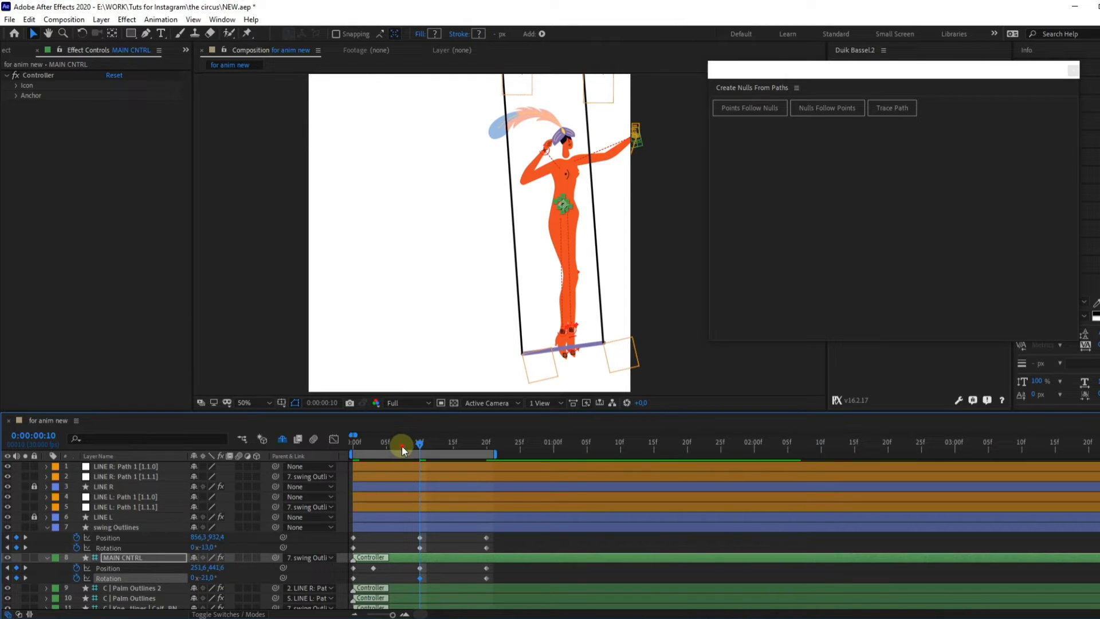
- Move the MAIN CNTRL position keyframe at frame 3 to frame 5
mouse_move(401, 445)
left_mouse_down()
mouse_move(353, 442)
mouse_move(387, 448)
left_mouse_up()
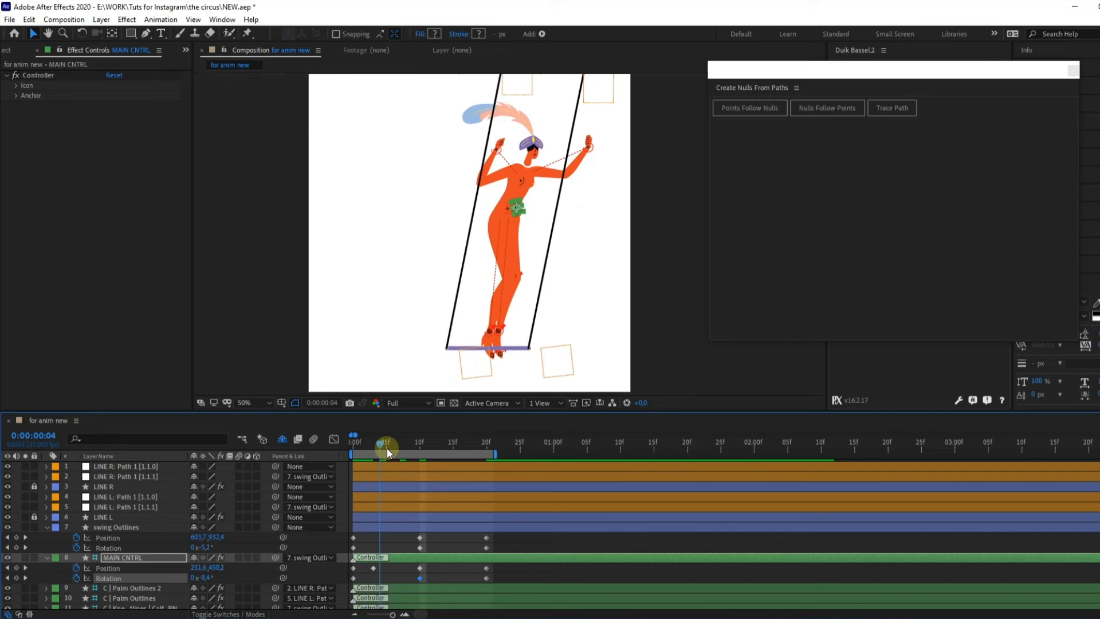
left_click(374, 568)
left_click_drag(383, 565, 386, 566)
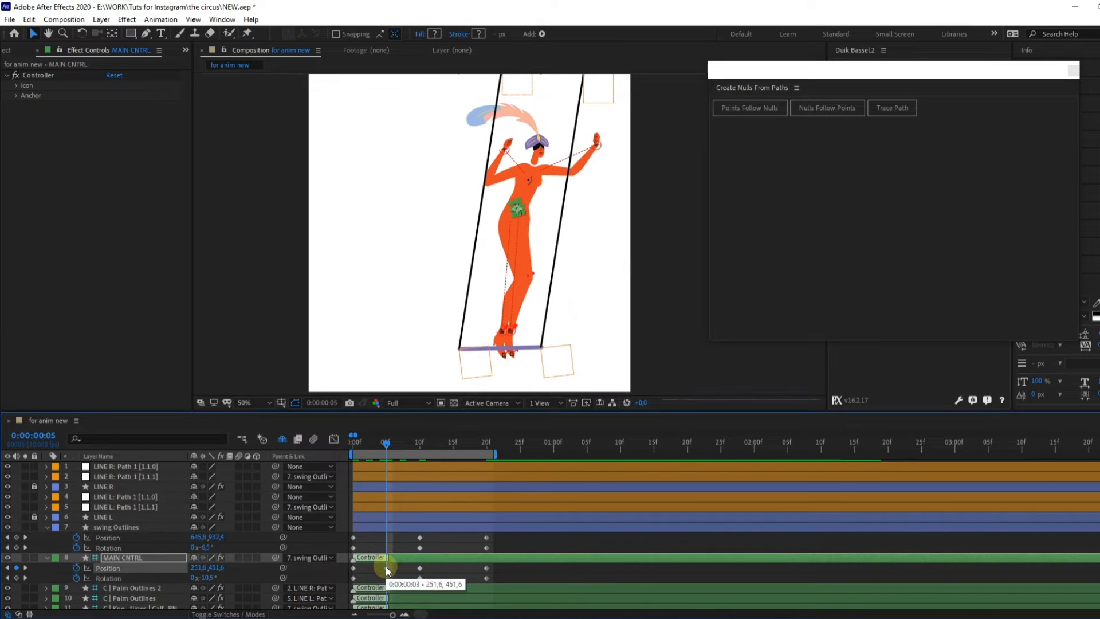
- Play the swing animation from the first frame to check the body's bend and timing
key("space")
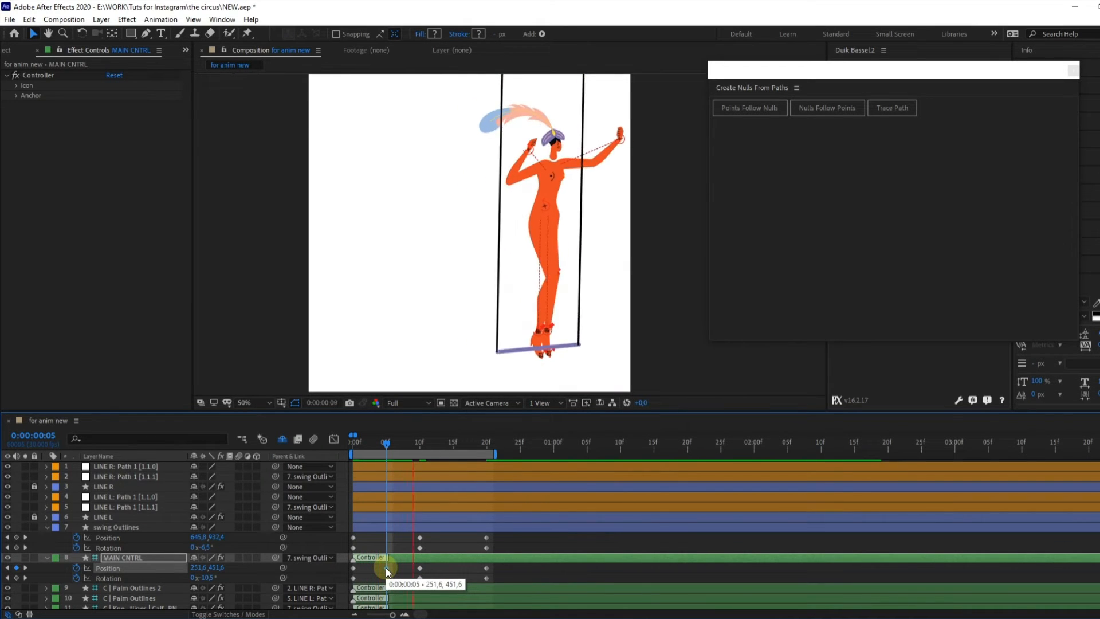
left_click(355, 439)
key("space")
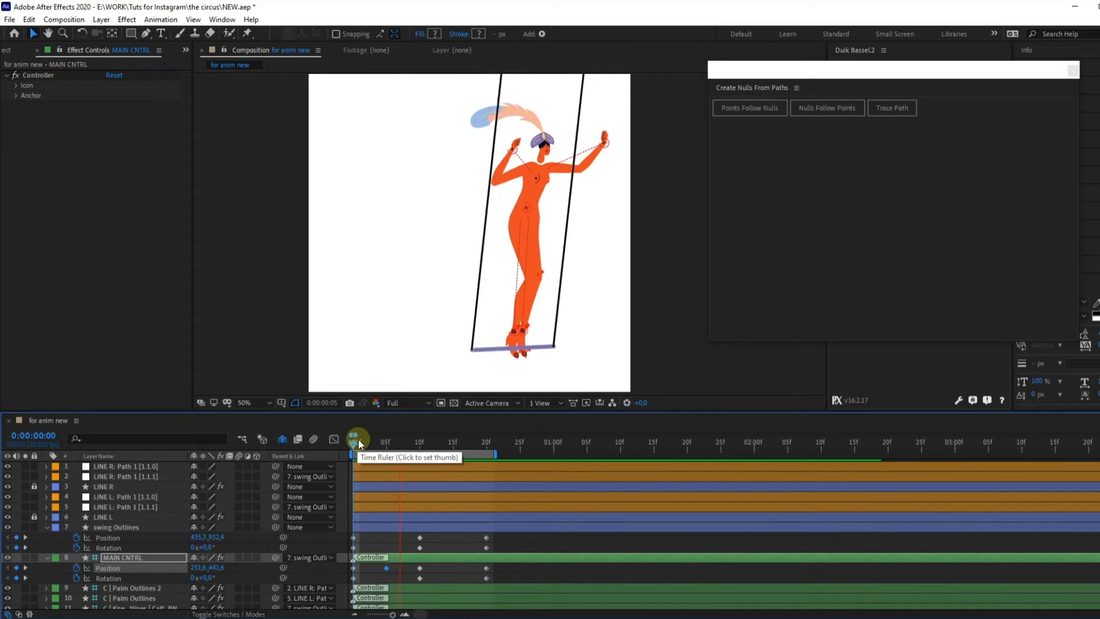
left_click(354, 438)
mouse_move(371, 446)
left_mouse_down()
mouse_move(418, 455)
mouse_move(373, 459)
left_mouse_up()
key("Home")
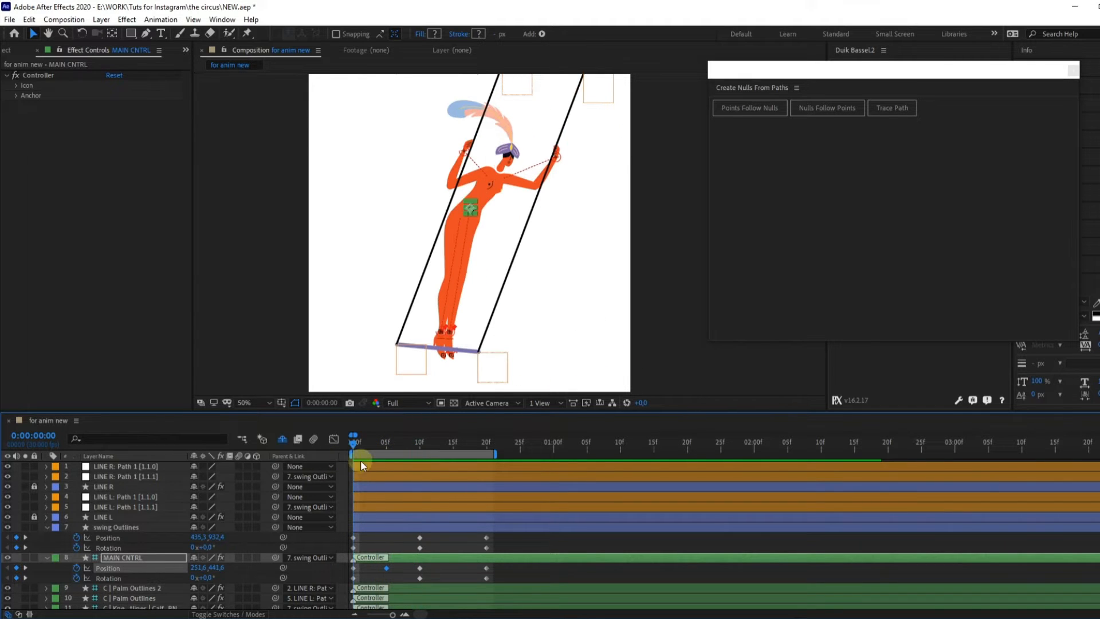
- Spread the swing Outlines and MAIN CNTRL keyframes out to frames 0, 20 and 0:00:01:10, and end the work area at 0:00:01:10
left_click_drag(507, 535, 393, 580)
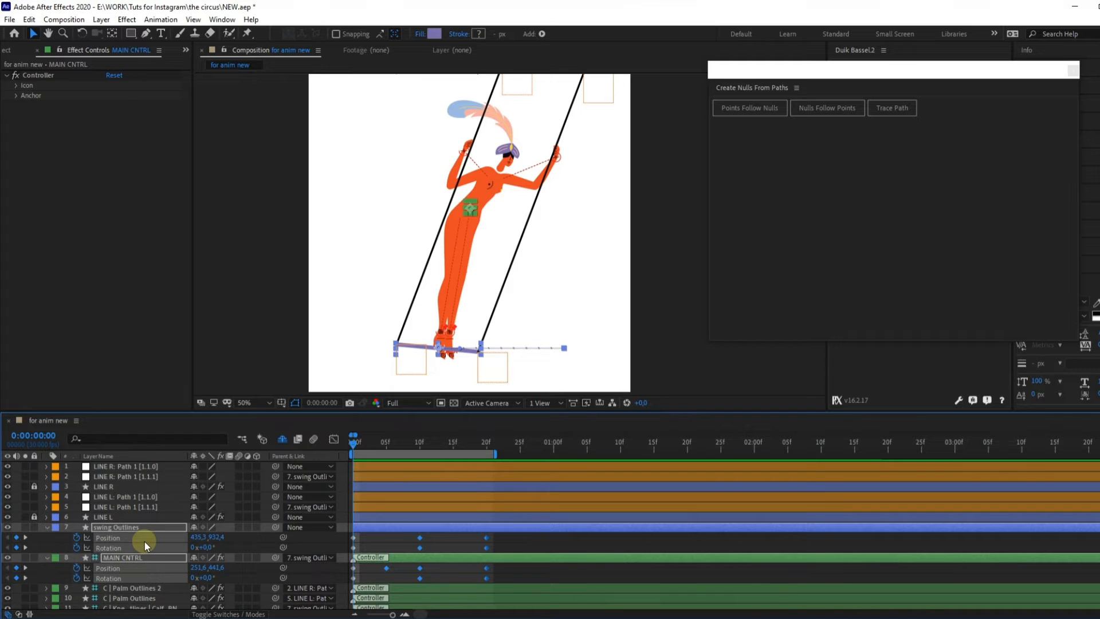
left_click_drag(426, 567, 453, 562)
left_click_drag(563, 536, 540, 585)
left_click(622, 448)
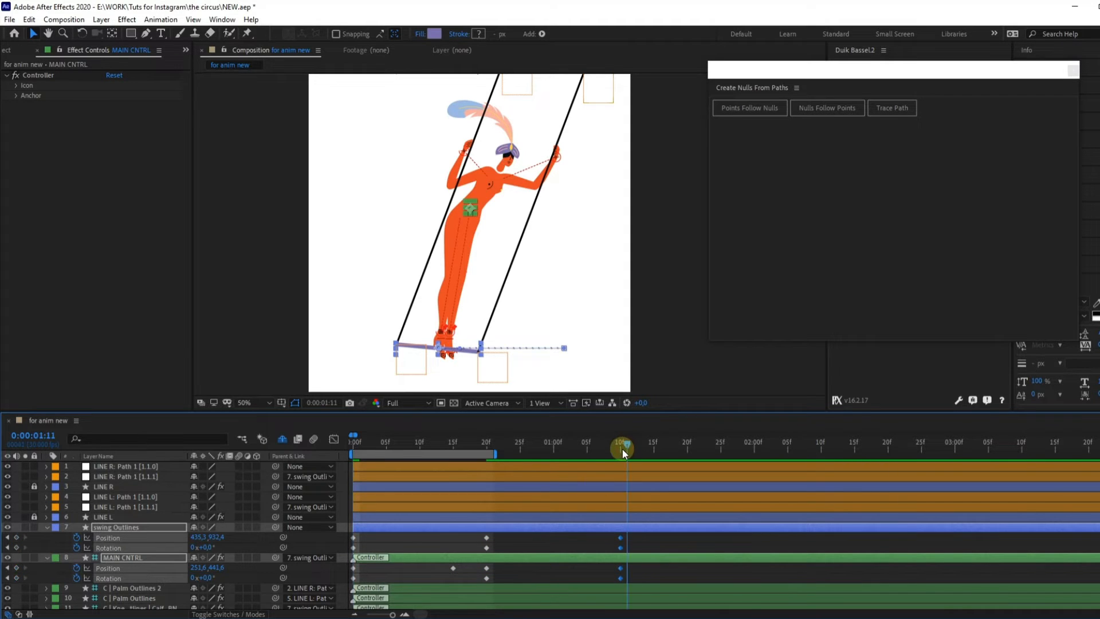
key("n")
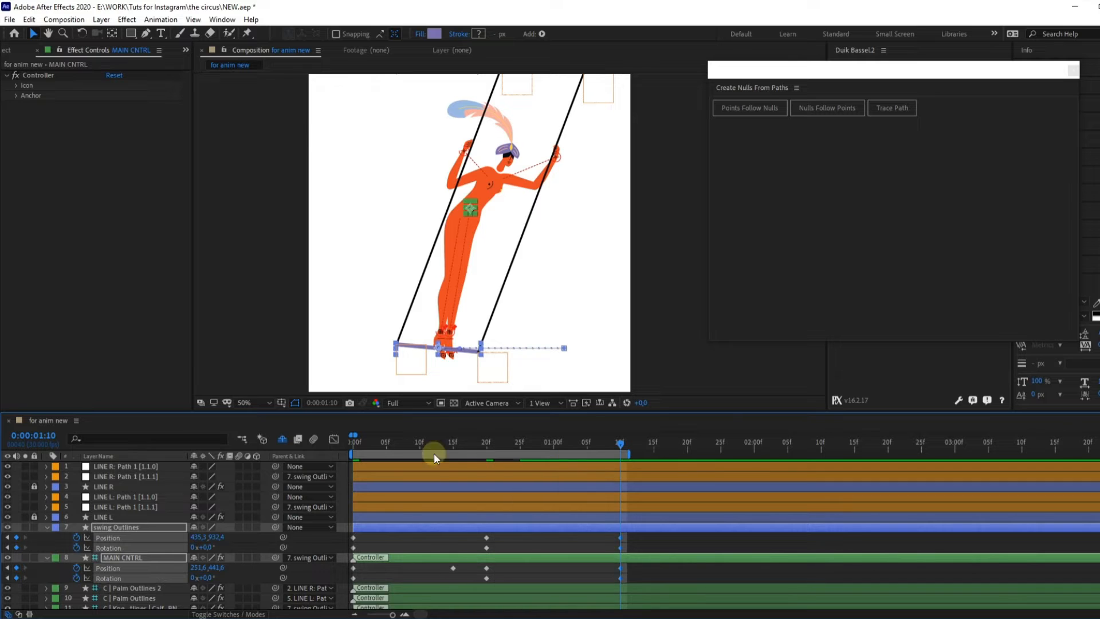
- Move the MAIN CNTRL knee-bend position keyframe to frame 10 and preview the slower swing
left_click(420, 445)
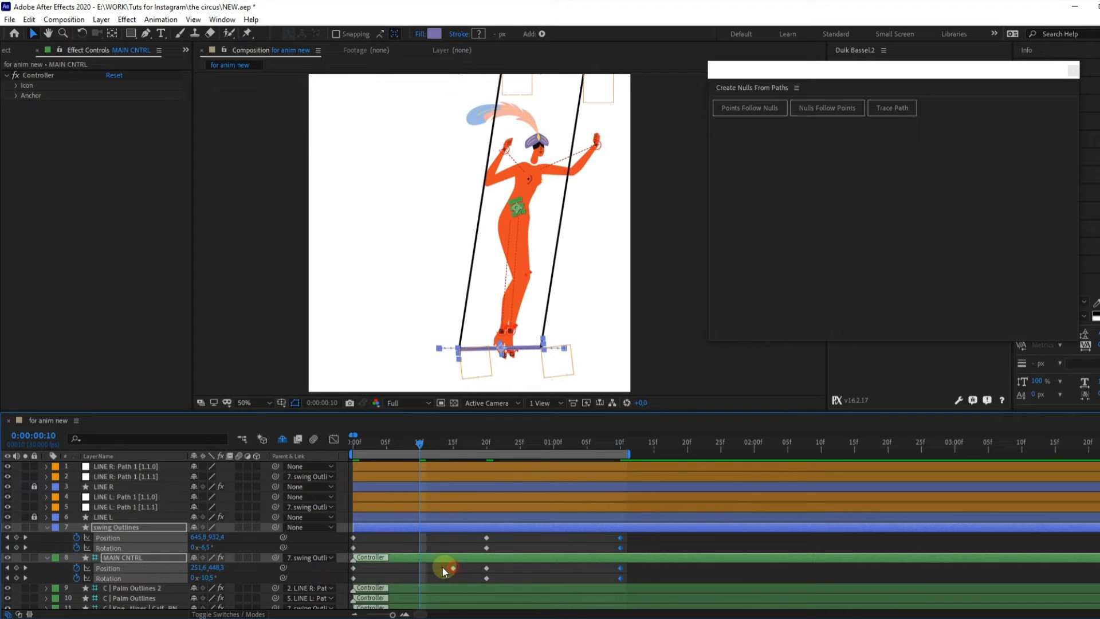
left_click_drag(441, 565, 421, 569)
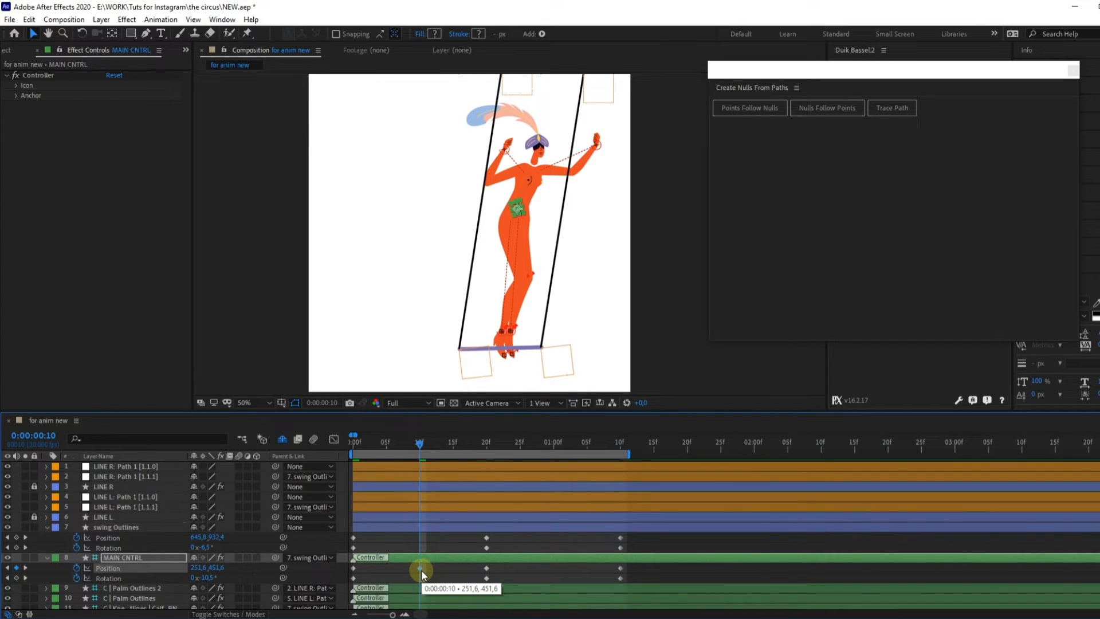
key("space")
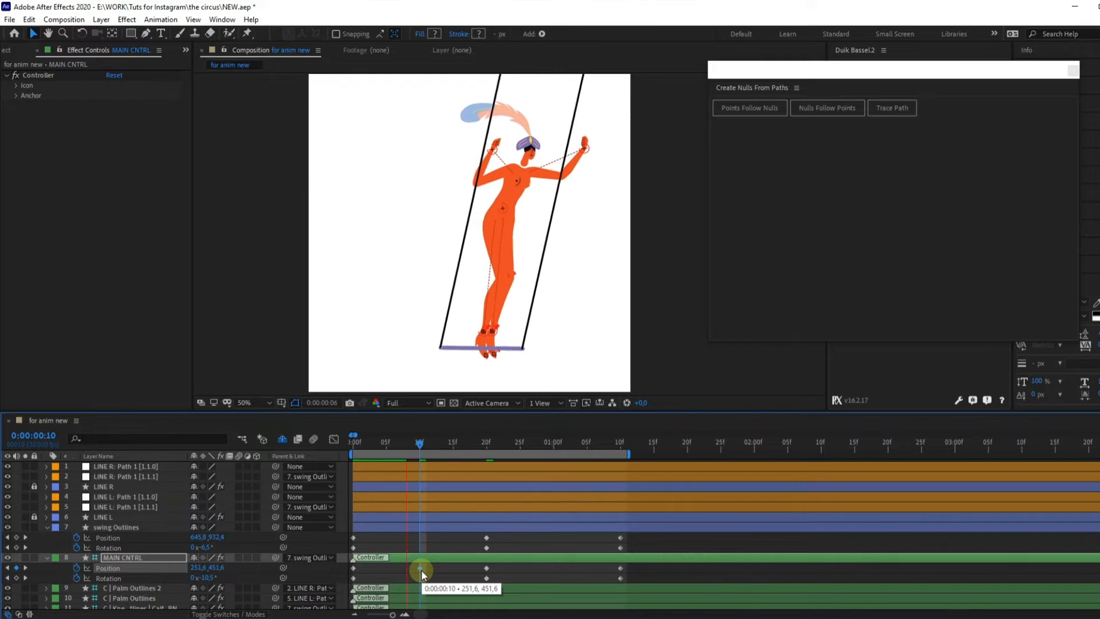
left_click(351, 445)
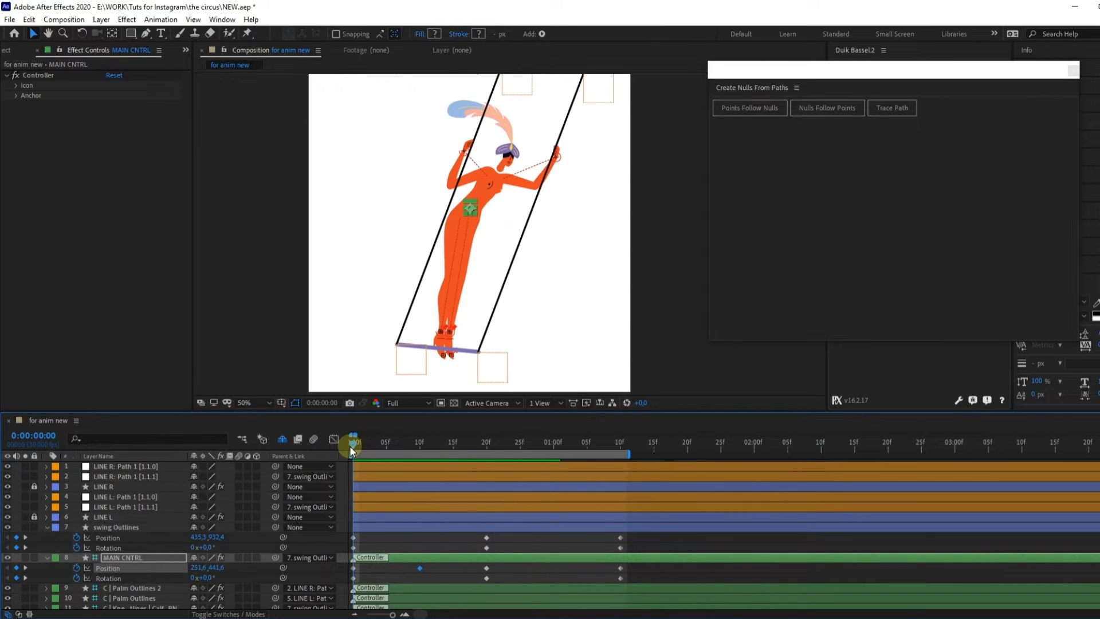
key("space")
- Set the composition preview resolution to Quarter and scrub through the swing's first frames
left_click(399, 405)
left_click(410, 464)
left_click(354, 440)
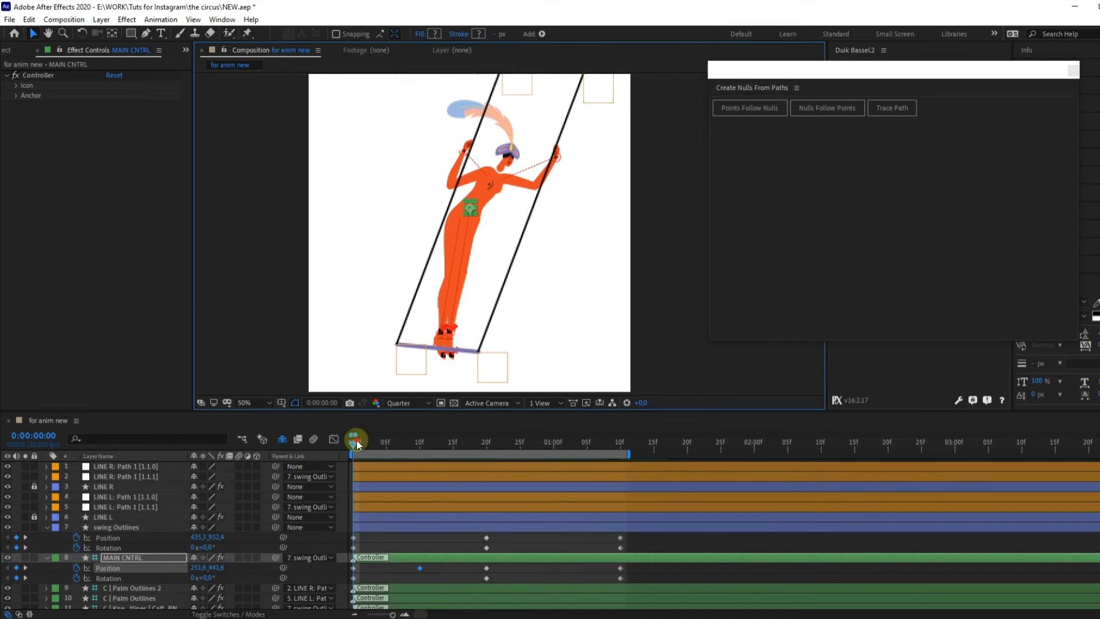
left_click_drag(357, 439, 424, 454)
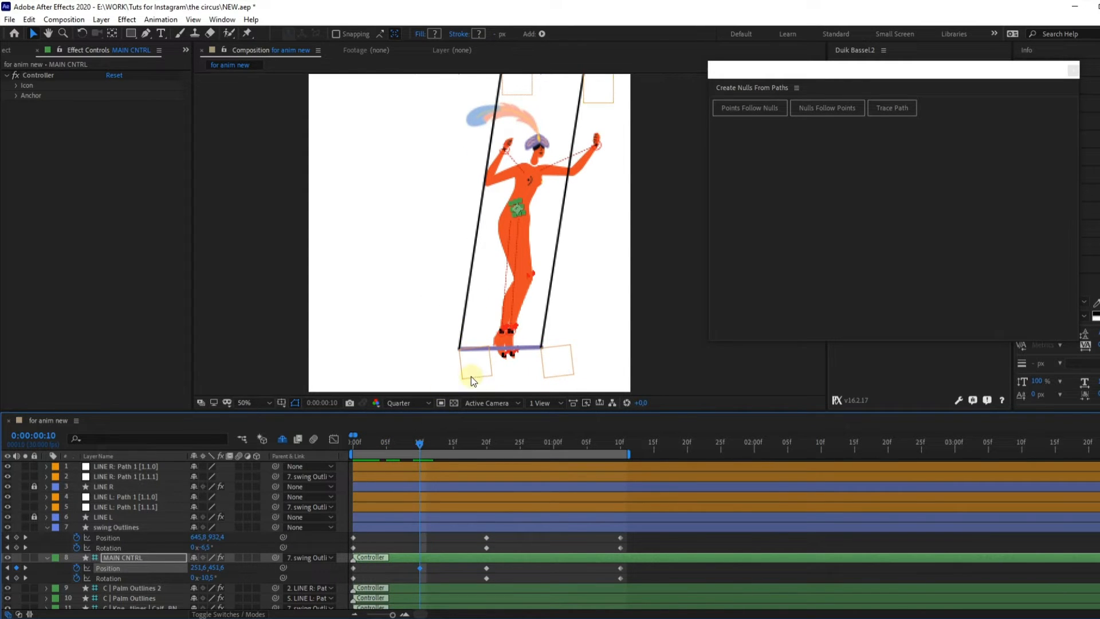
left_click(352, 442)
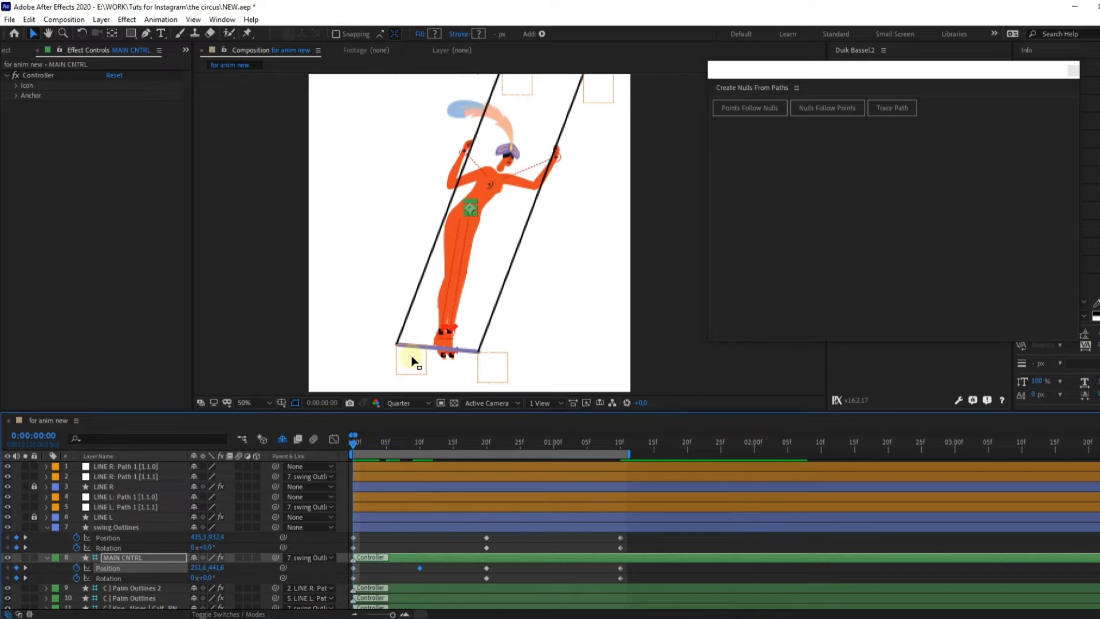
- Curve the swing Outlines motion path downward by pulling the handle of its first position point below the seat
left_click(436, 350)
scroll(437, 347, "up", 2)
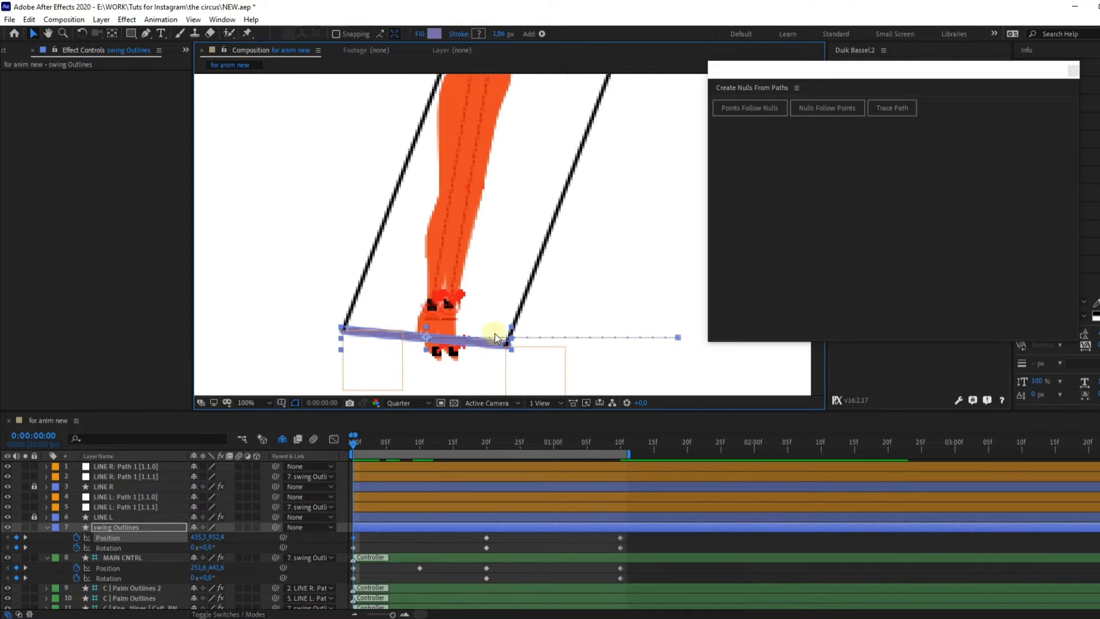
left_click_drag(484, 316, 459, 335)
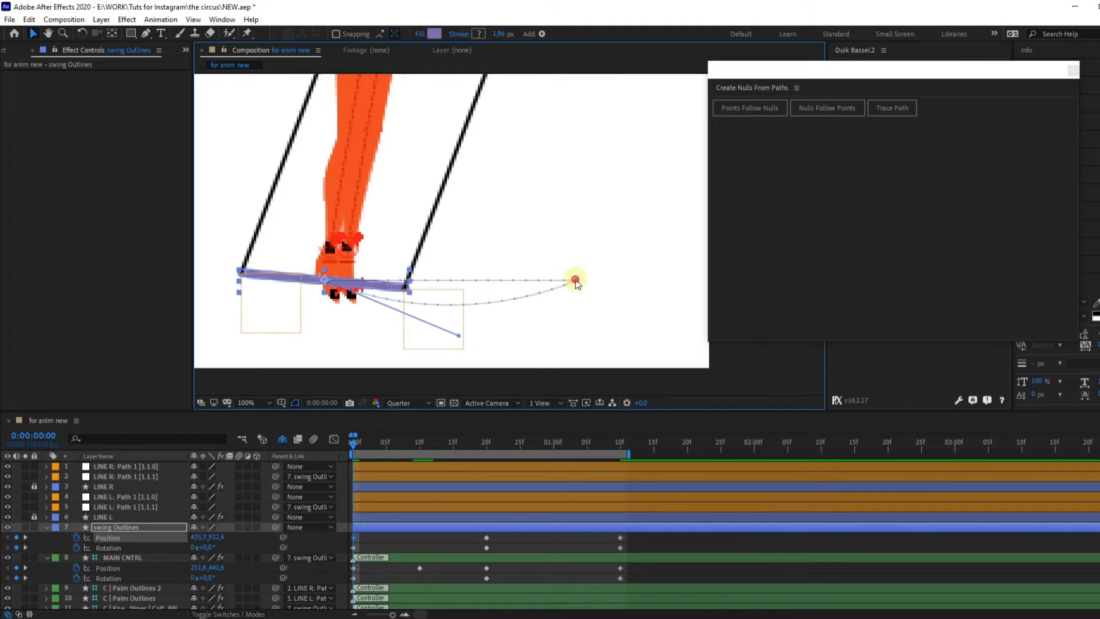
left_click(603, 259)
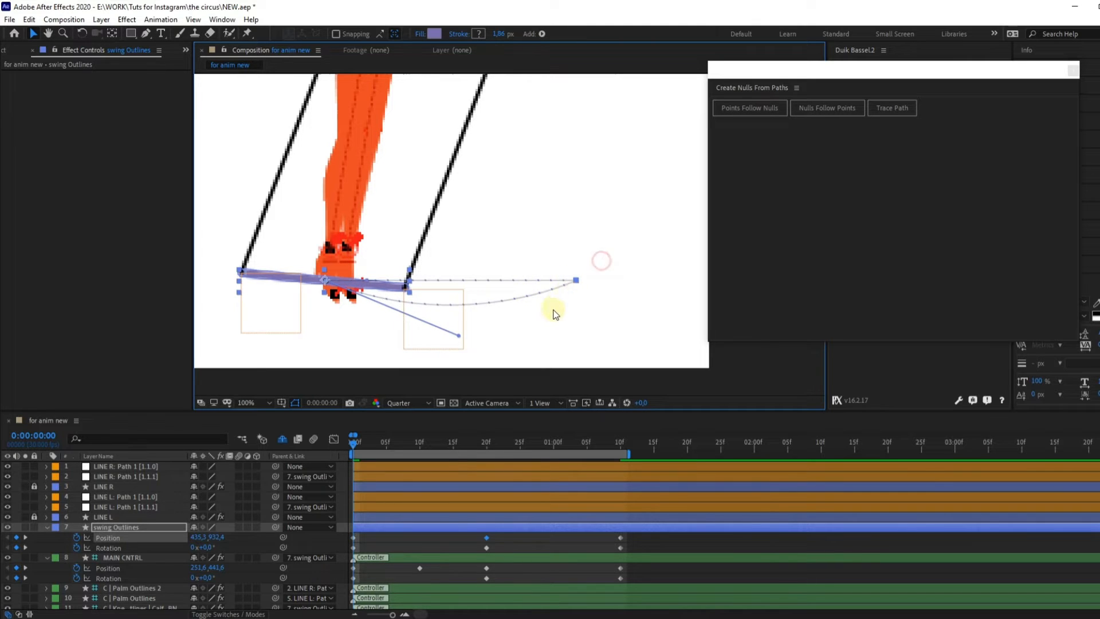
left_click(397, 524)
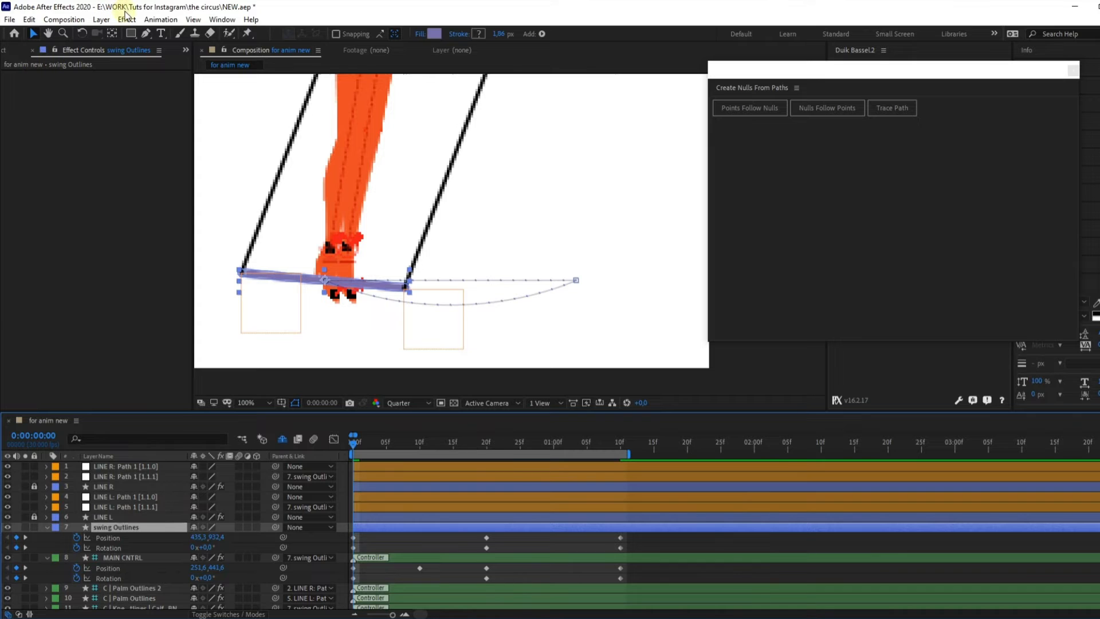
- Pull direction handles out of the frame 20 point on the swing's motion path with the Convert Vertex Tool
left_click_drag(147, 33, 186, 35)
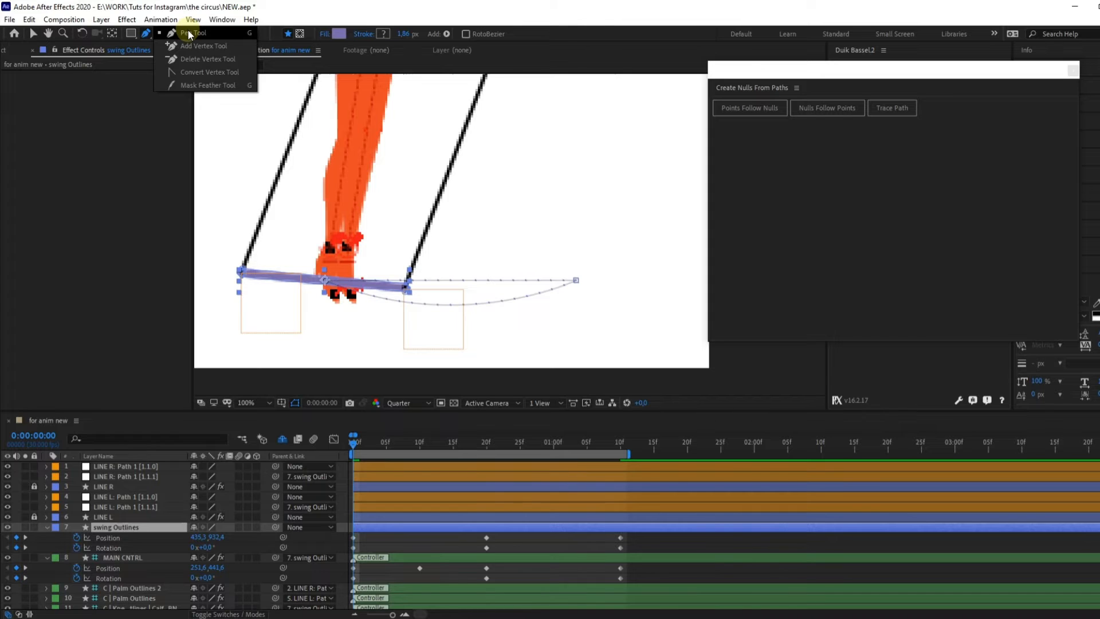
left_click_drag(187, 32, 184, 73)
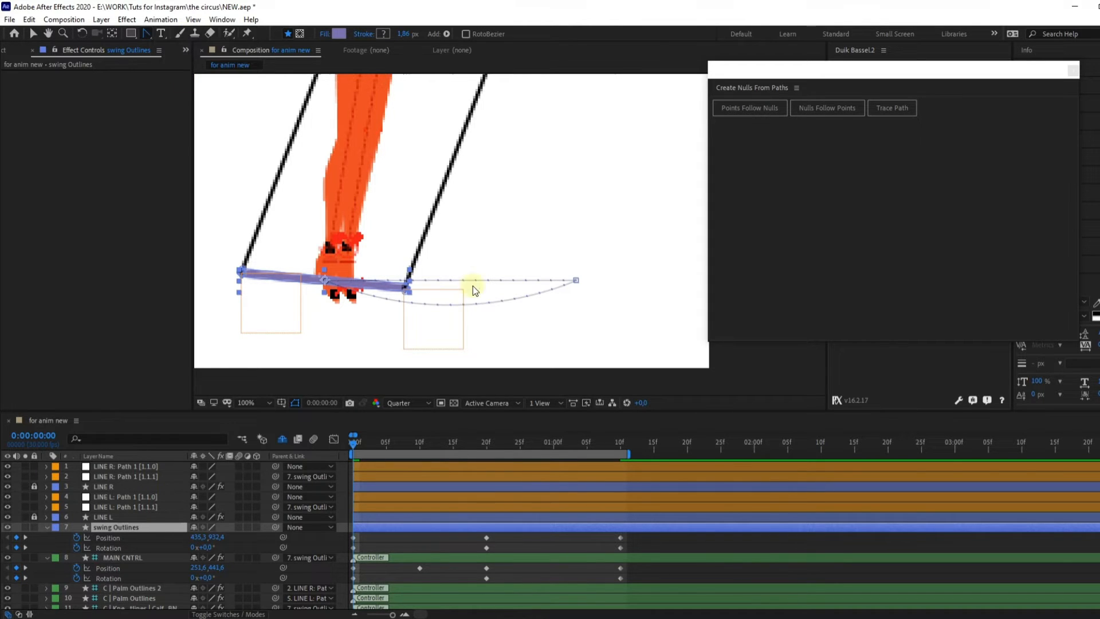
left_click(576, 280)
left_click_drag(575, 280, 462, 311)
key("v")
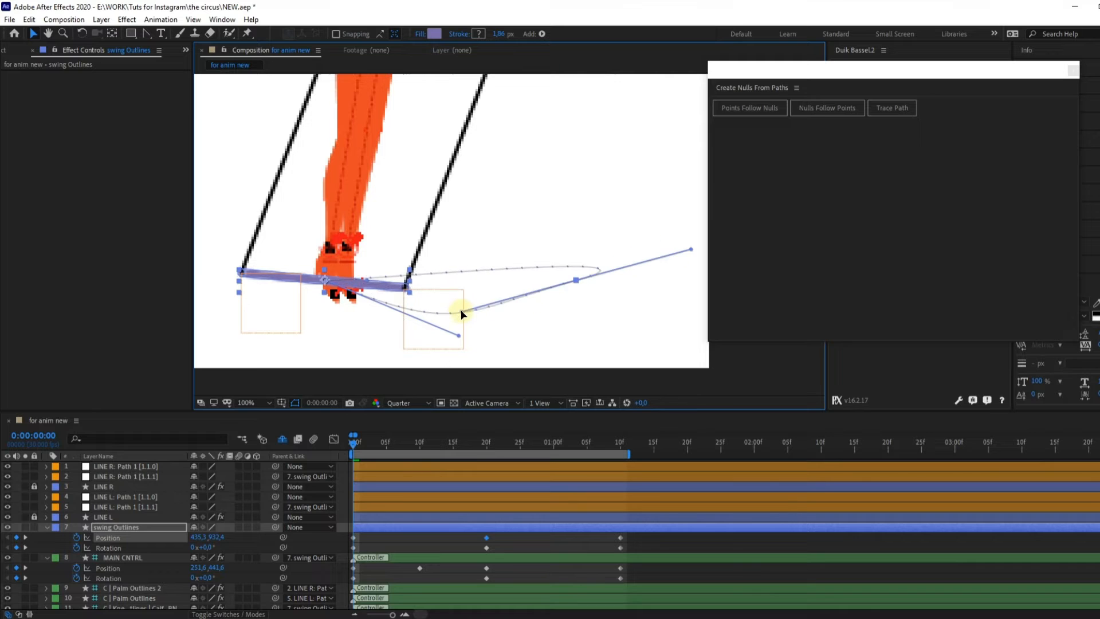
- Break the frame 20 point's handles and bend the outgoing one down toward the start so the return path follows the arc
key("g")
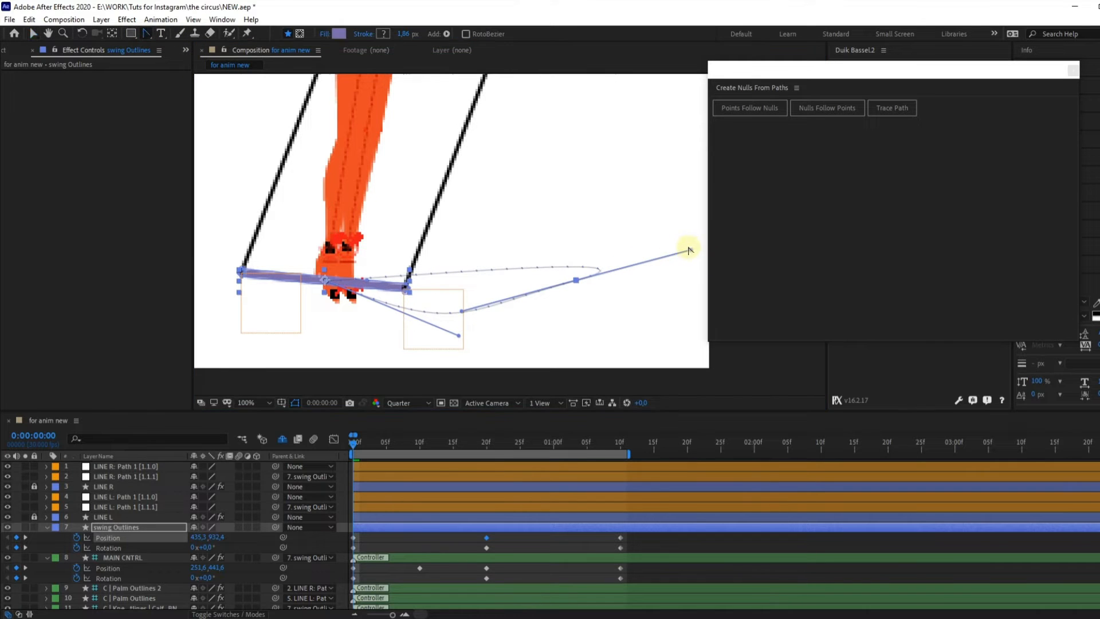
left_click_drag(691, 249, 415, 354)
key("v")
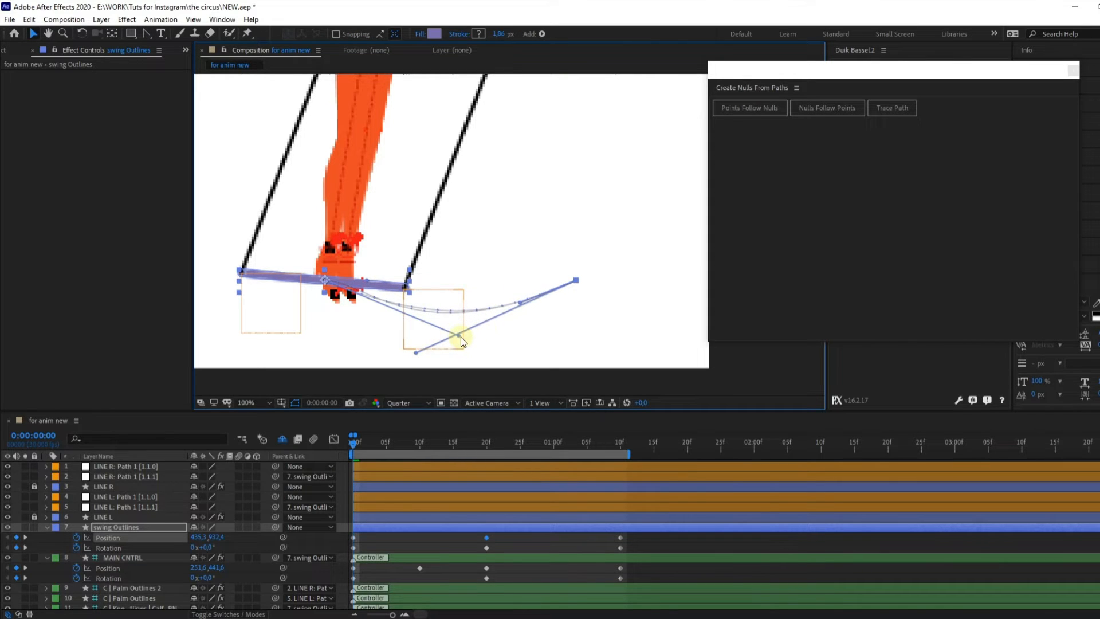
left_click_drag(459, 335, 433, 348)
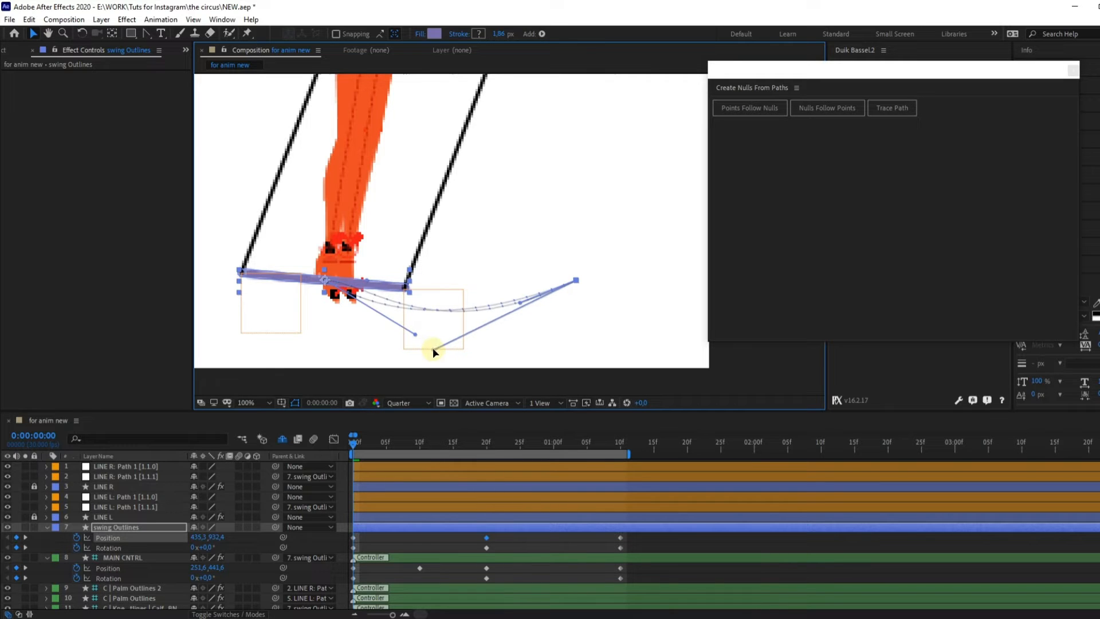
- Select all swing position keyframes and adjust the motion path handles near the start and far points to bring both arcs closer together
left_click(326, 280)
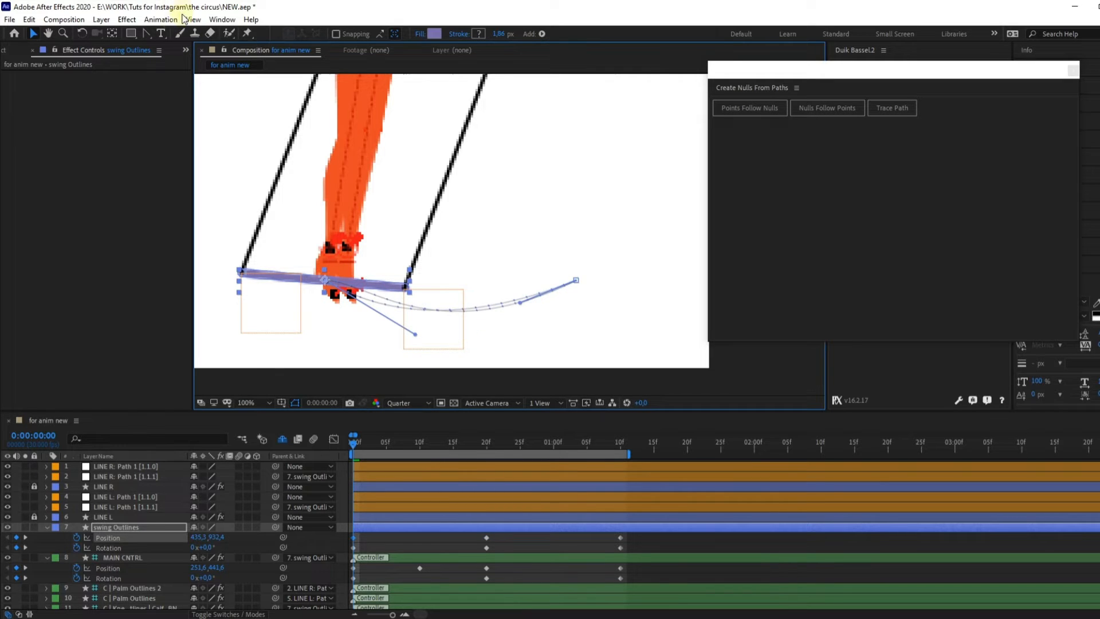
left_click(146, 33)
left_click(205, 466)
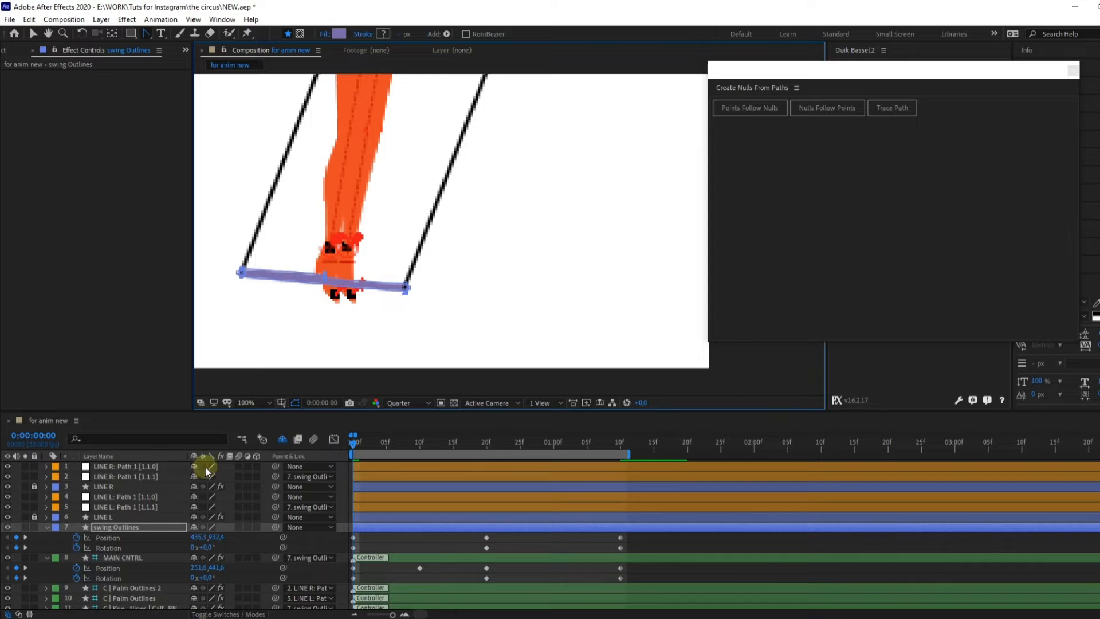
left_click(331, 538)
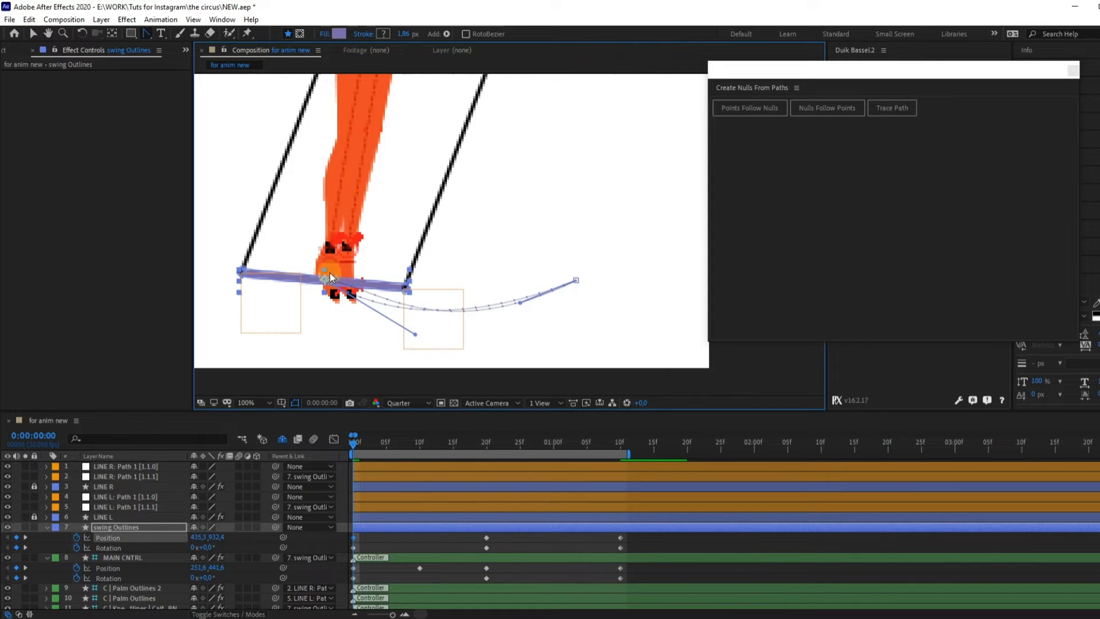
left_click(108, 537)
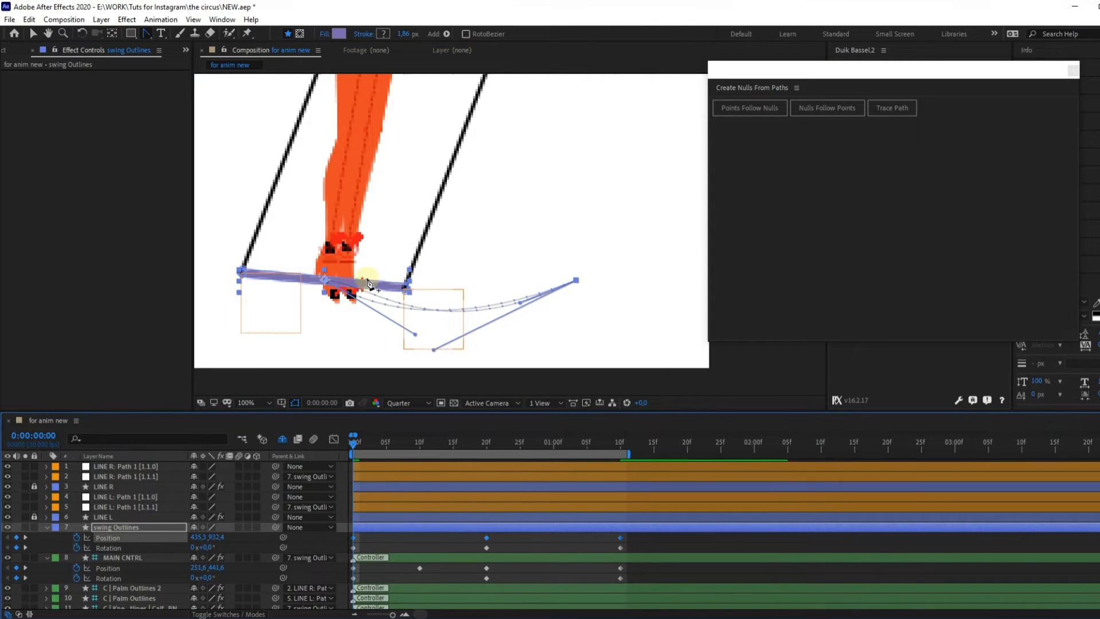
key("v")
left_click_drag(367, 280, 365, 296)
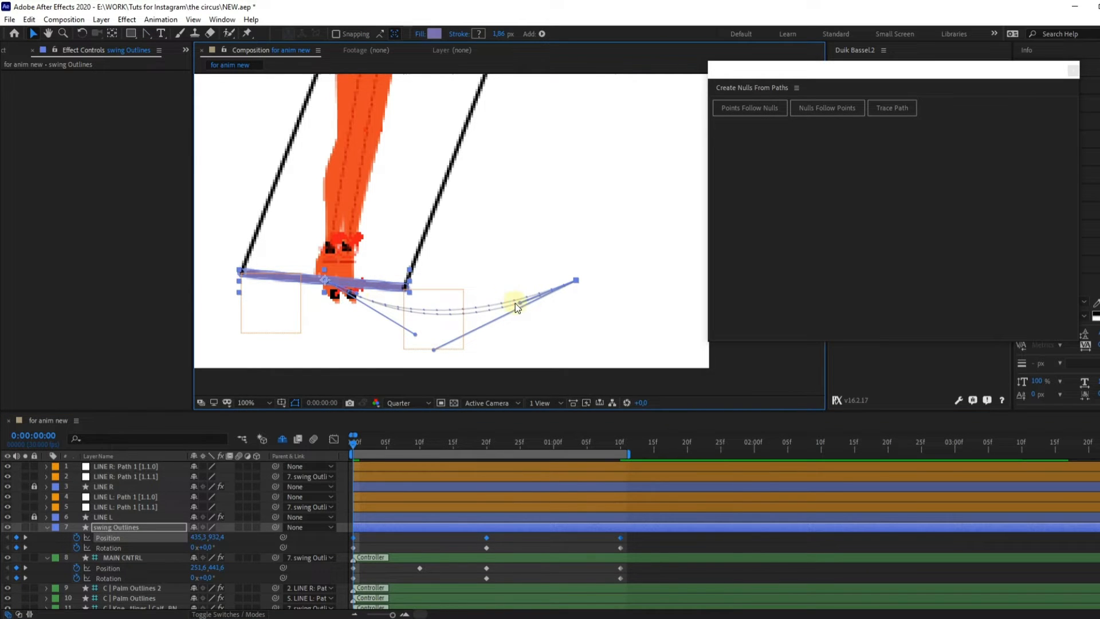
left_click_drag(520, 302, 531, 303)
- Fit the composition in the viewer and play the swing animation to check the arced movement
scroll(510, 290, "down", 4)
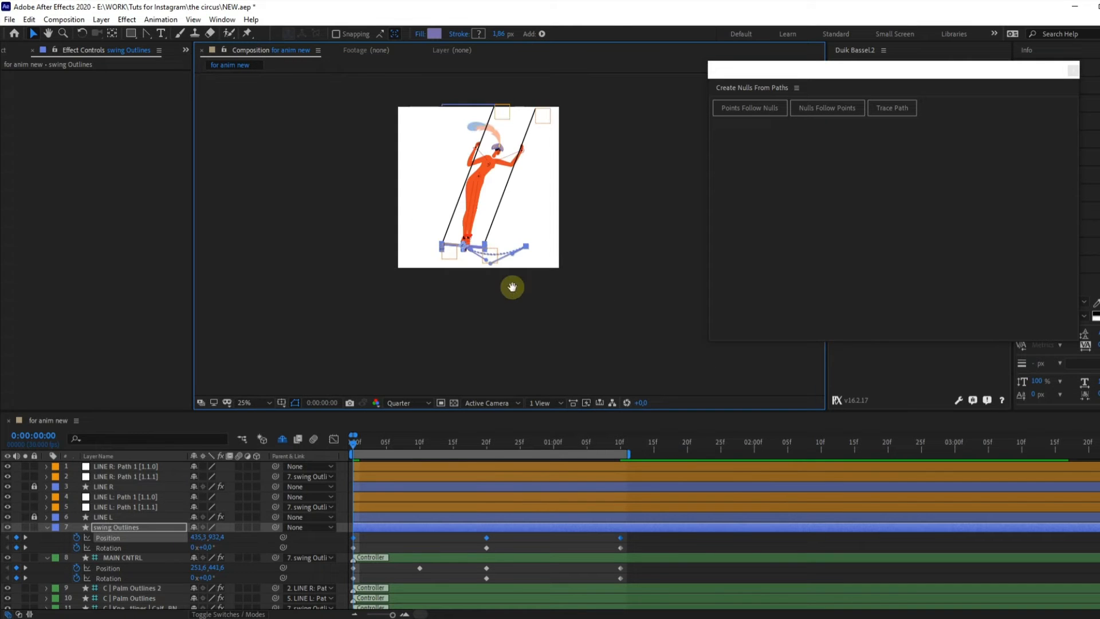
key("space")
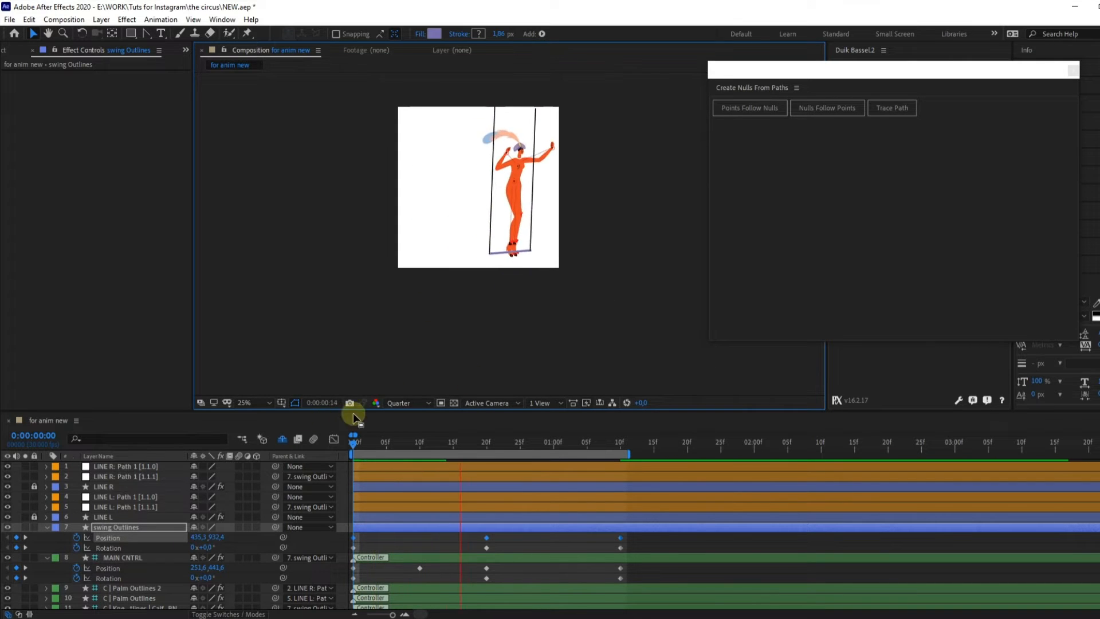
scroll(582, 156, "up", 2)
scroll(462, 297, "down", 2)
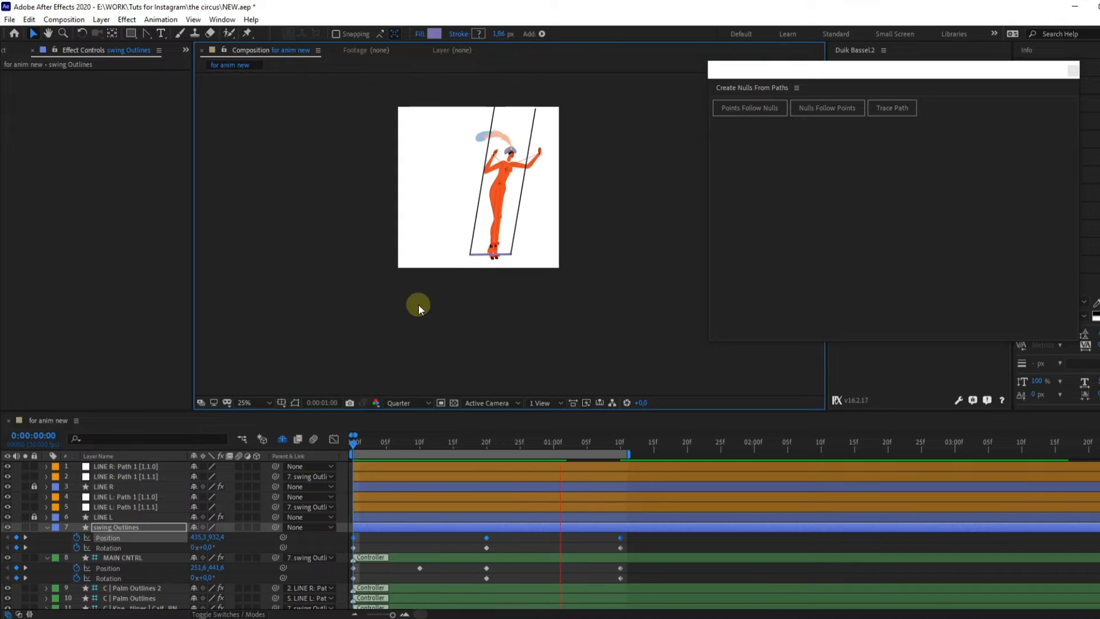
left_click(253, 402)
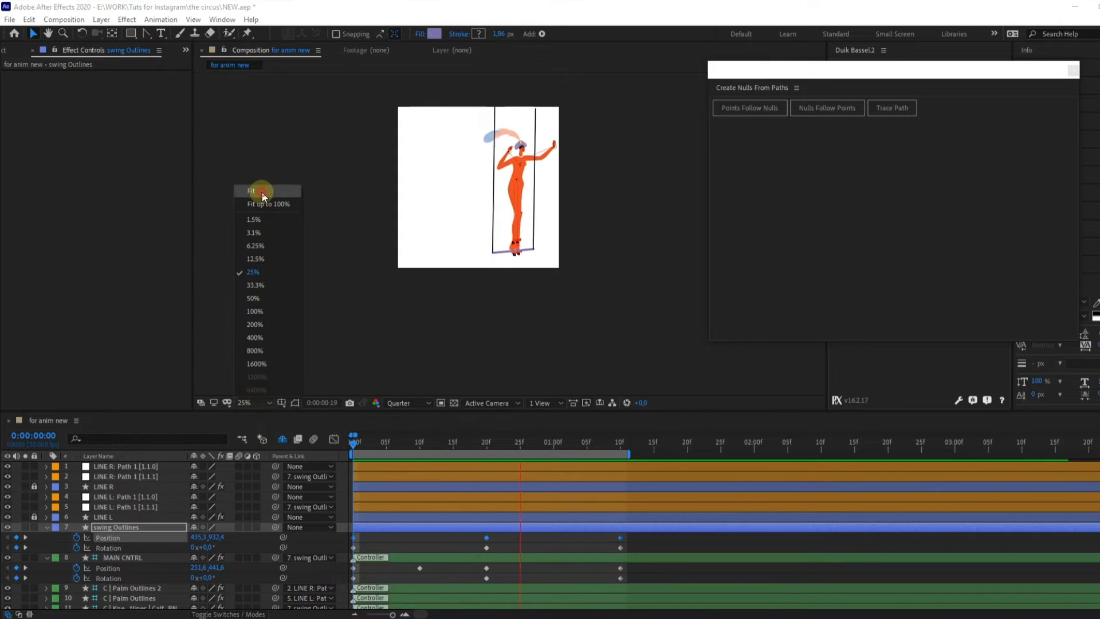
left_click(262, 194)
key("space")
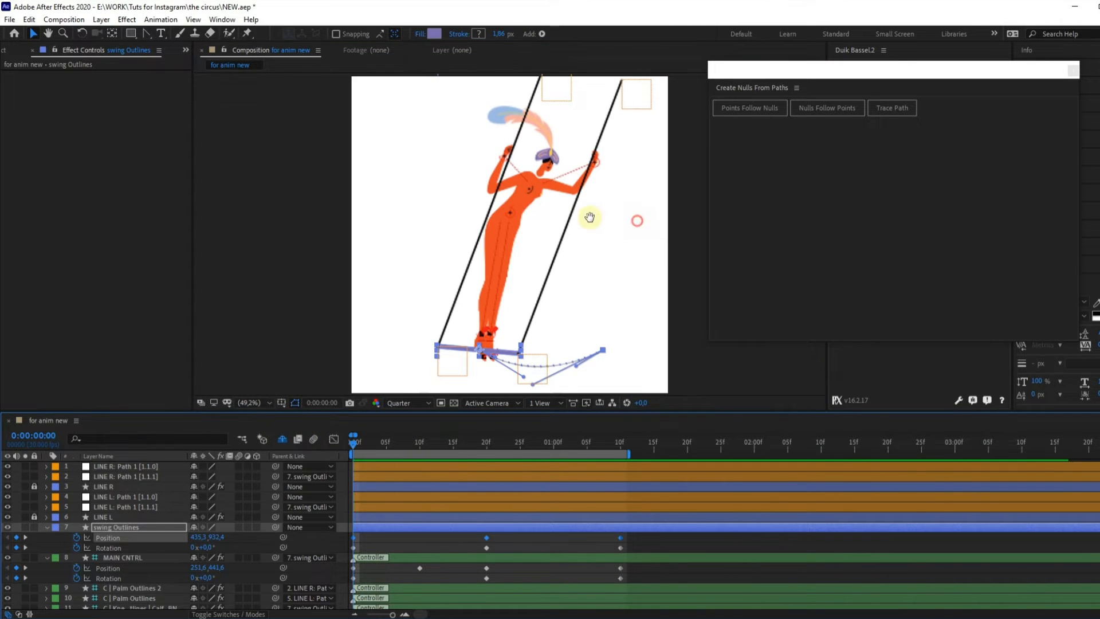
left_click_drag(589, 217, 545, 222)
key("space")
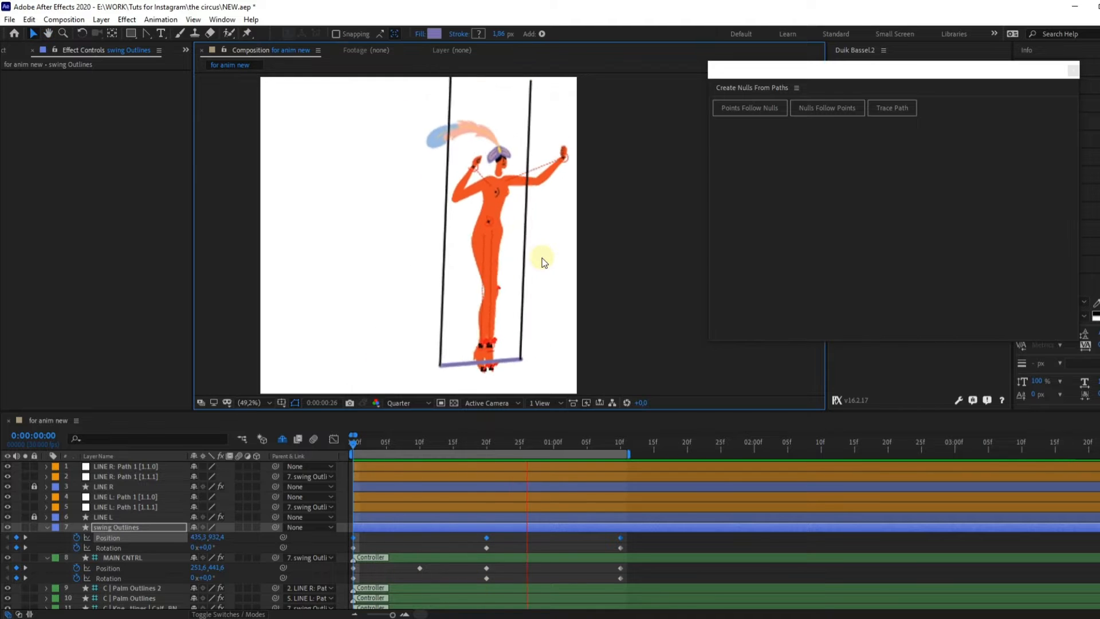
left_click(359, 445)
left_click_drag(374, 454, 341, 461)
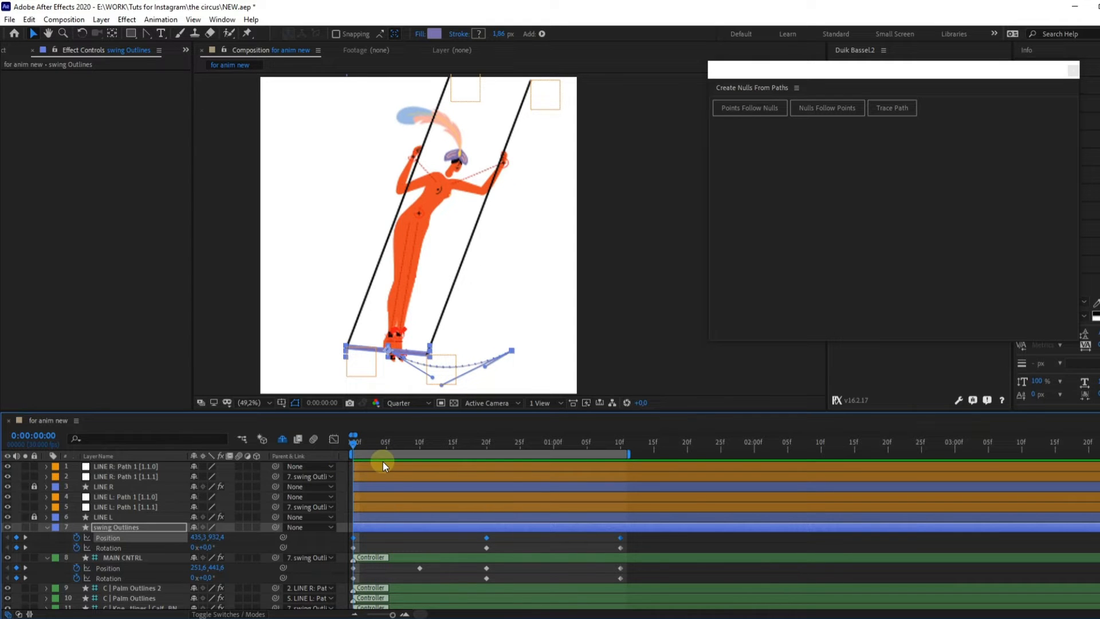
- Set MAIN CNTRL's position at frame 0 to 251.6, 461.6 and delete its position keyframe at frame 10
left_click(420, 213)
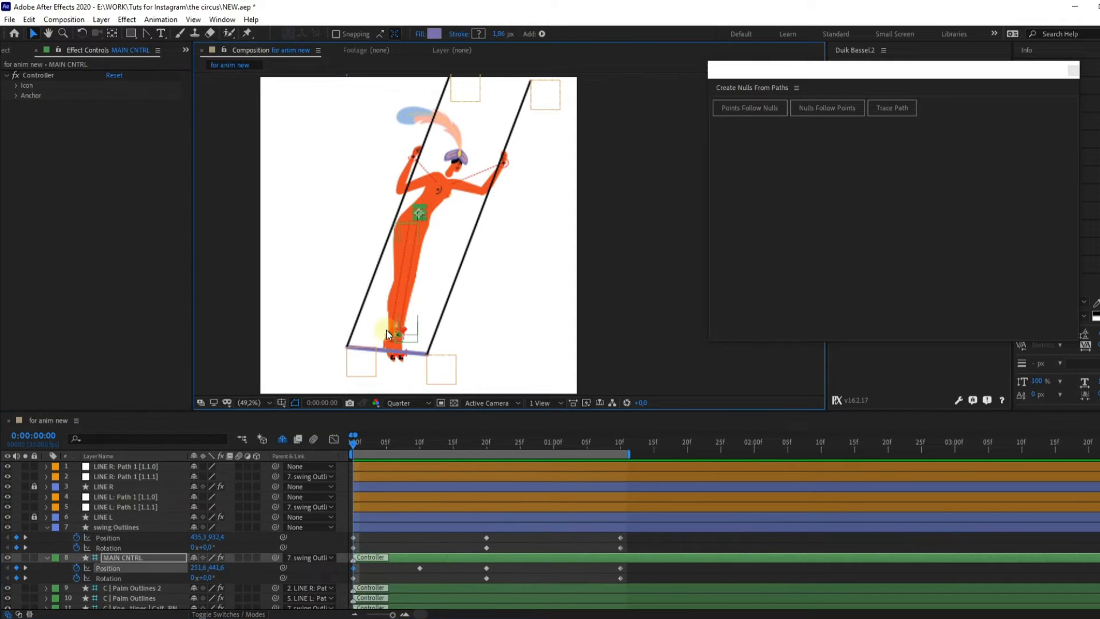
left_click_drag(219, 570, 233, 567)
scroll(428, 156, "up", 1)
left_click(417, 444)
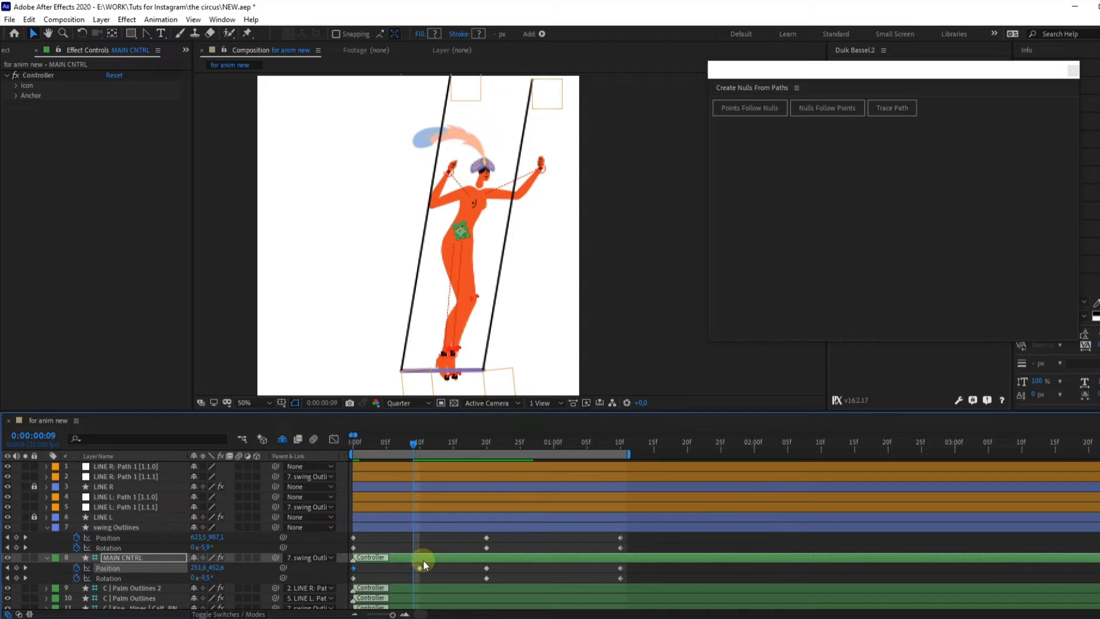
left_click(420, 568)
key("Delete")
- Copy MAIN CNTRL's frame 0 position and rotation keyframes to 0:00:01:10 and play the animation from the start
left_click_drag(359, 444, 621, 445)
left_click_drag(363, 564, 338, 584)
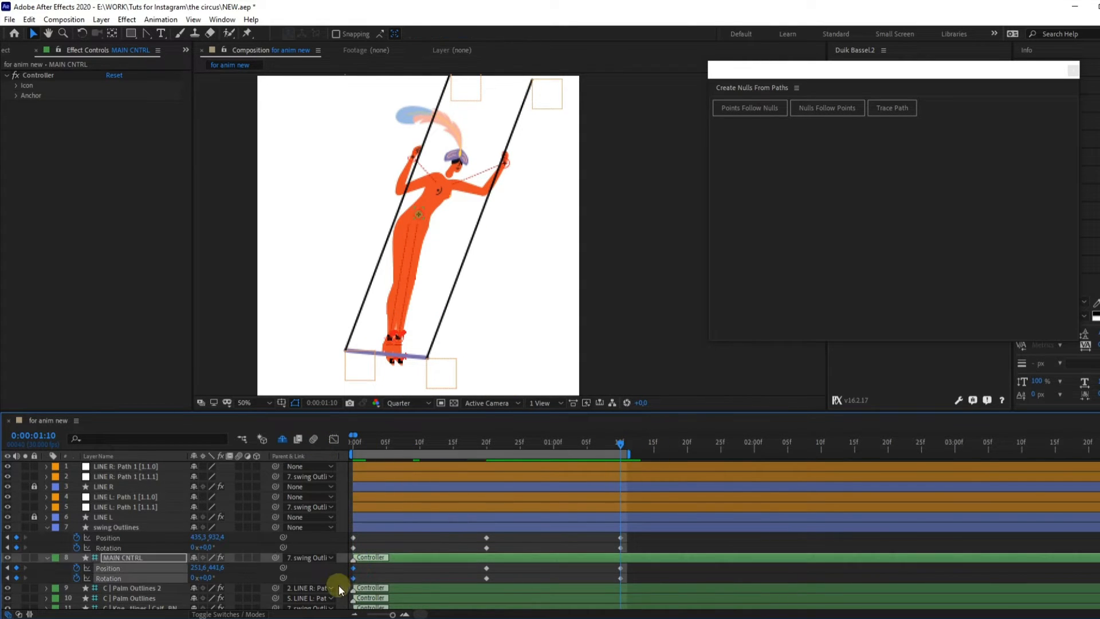
key("ctrl+c")
key("ctrl+v")
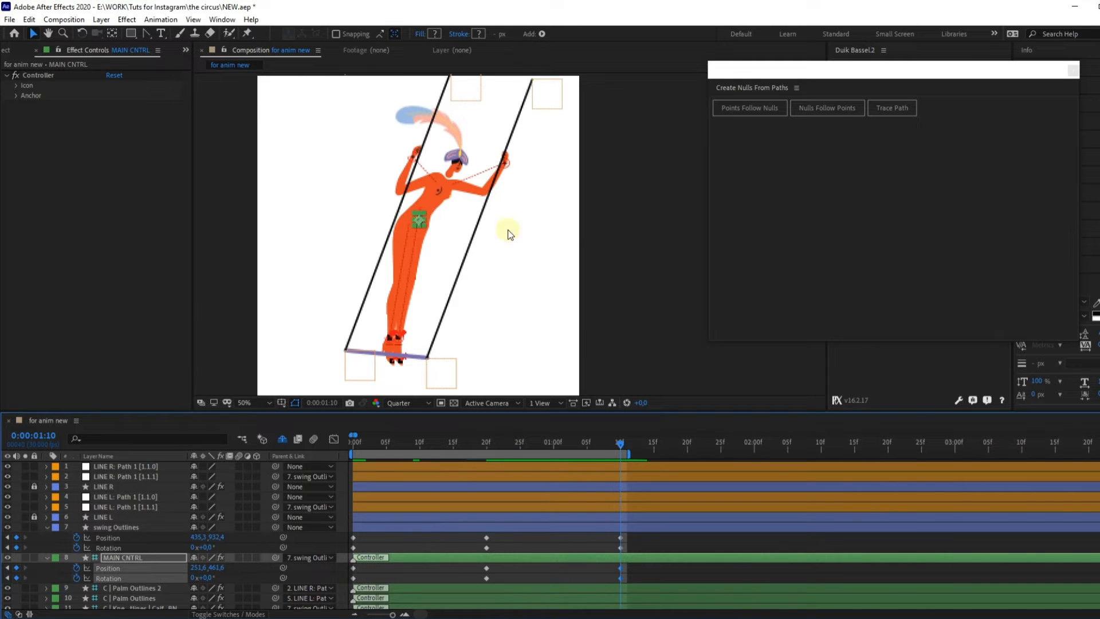
left_click_drag(362, 441, 317, 437)
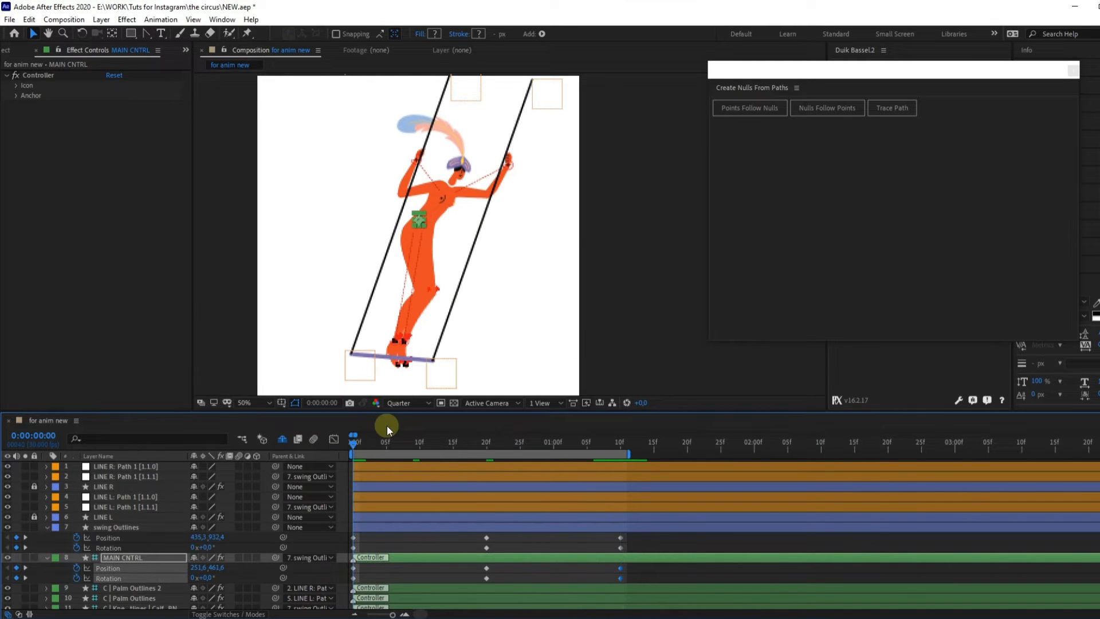
key("space")
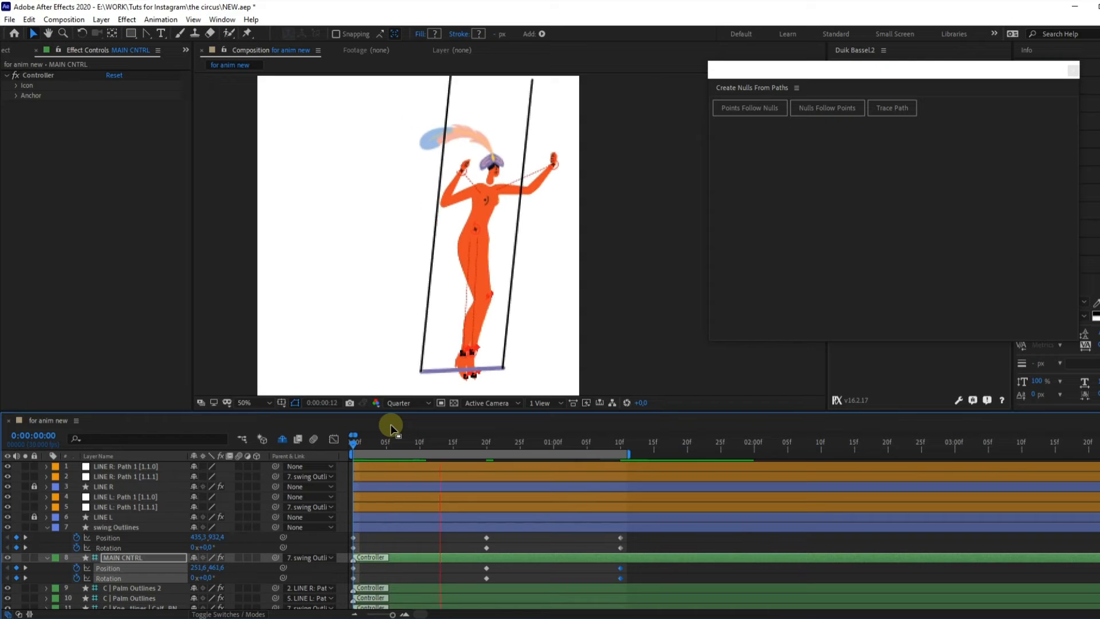
- Move MAIN CNTRL at frame 20 to about 243.4, 441.8 and curve its motion path with the Convert Vertex Tool
left_click_drag(351, 442, 404, 459)
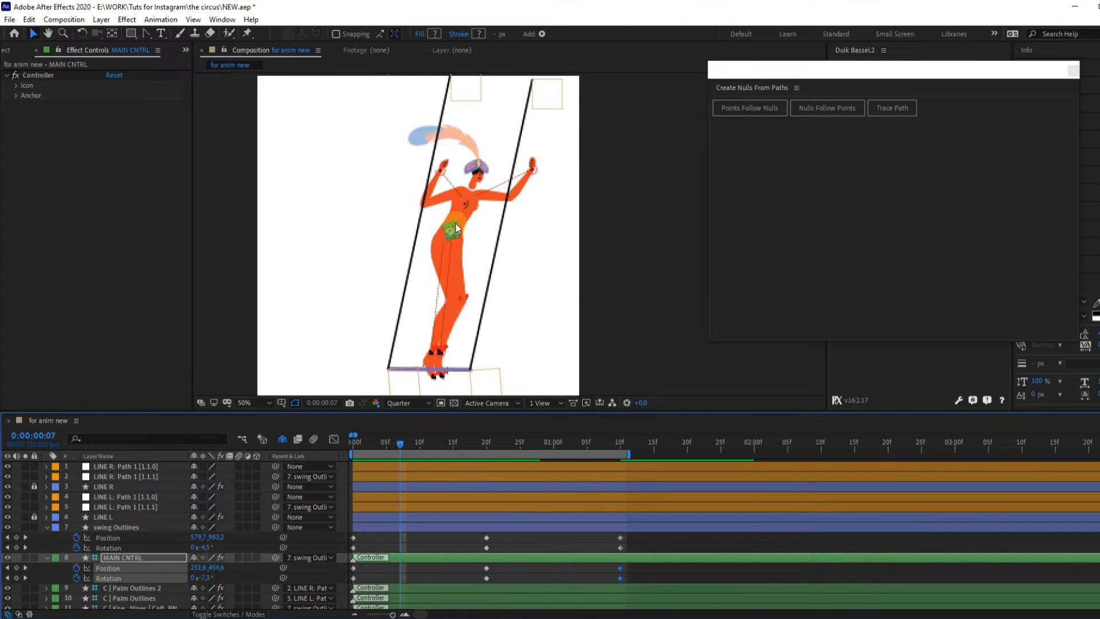
scroll(452, 227, "up", 3)
scroll(445, 276, "up", 3)
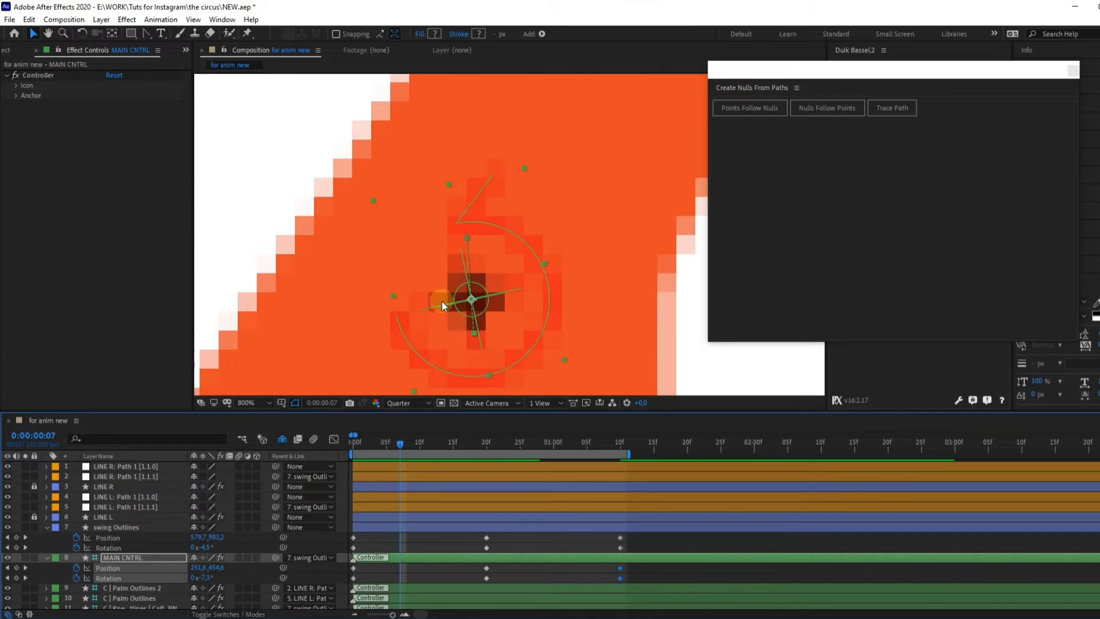
left_click(486, 443)
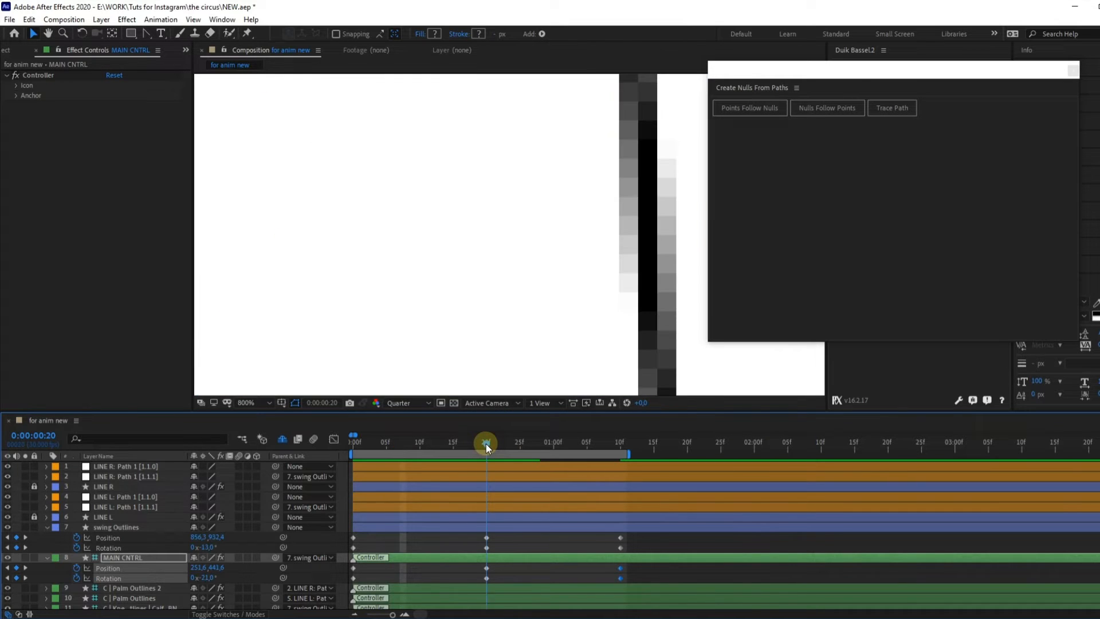
scroll(563, 230, "down", 3)
left_click_drag(580, 200, 425, 216)
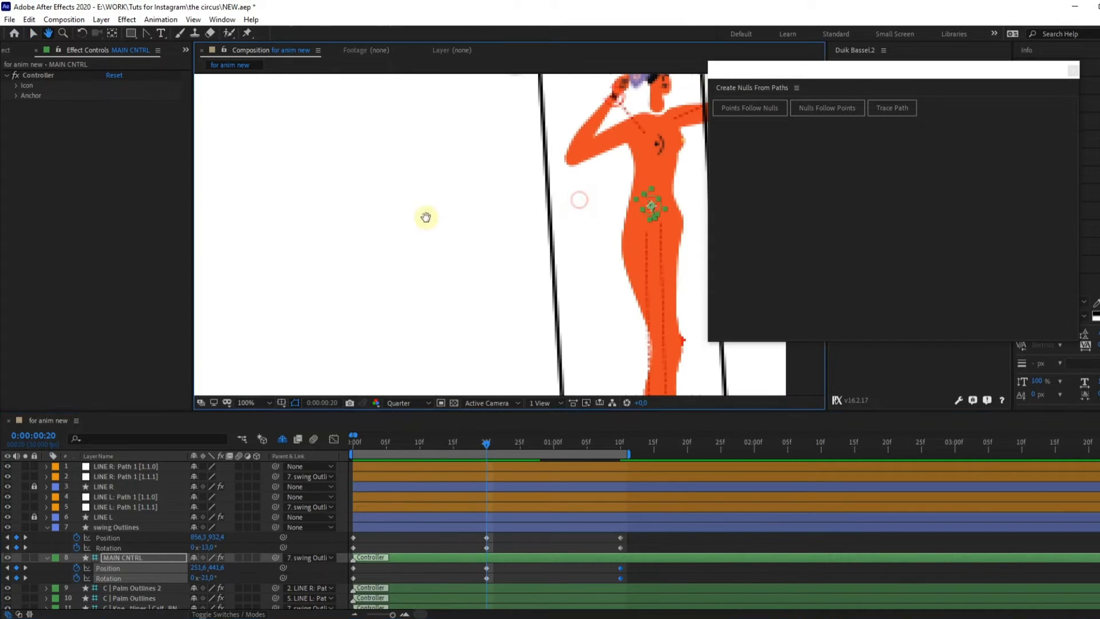
scroll(505, 225, "up", 2)
scroll(505, 226, "up", 2)
key("v")
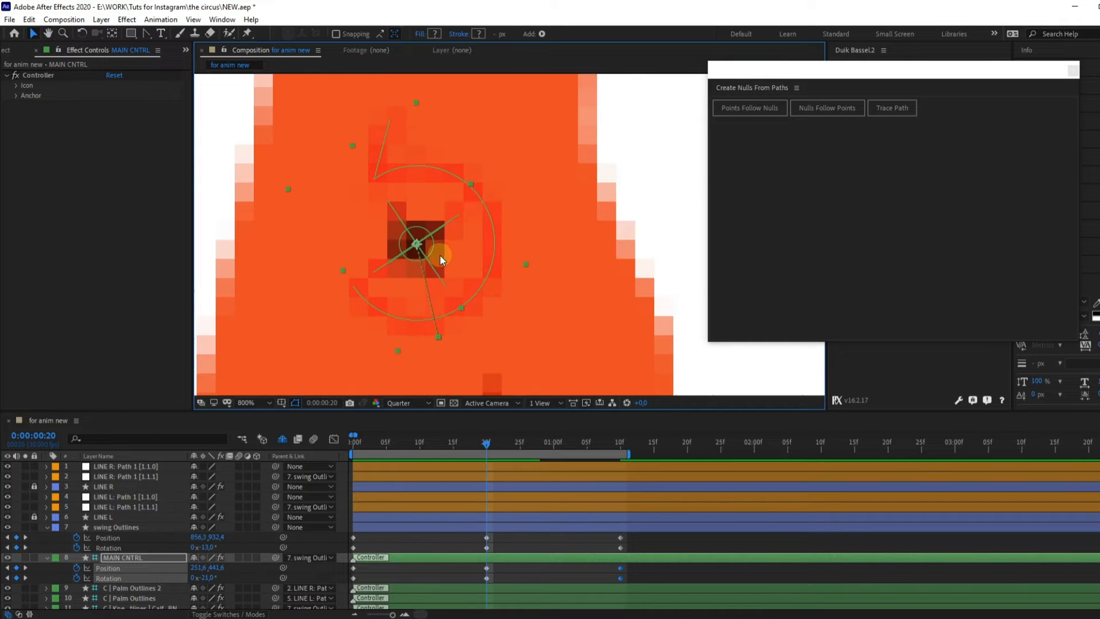
mouse_move(443, 265)
left_mouse_down()
mouse_move(449, 256)
mouse_move(389, 265)
mouse_move(397, 273)
mouse_move(432, 246)
mouse_move(444, 264)
mouse_move(422, 322)
mouse_move(405, 300)
mouse_move(430, 279)
left_mouse_up()
left_click(147, 34)
key("ctrl+z")
key("ctrl+z")
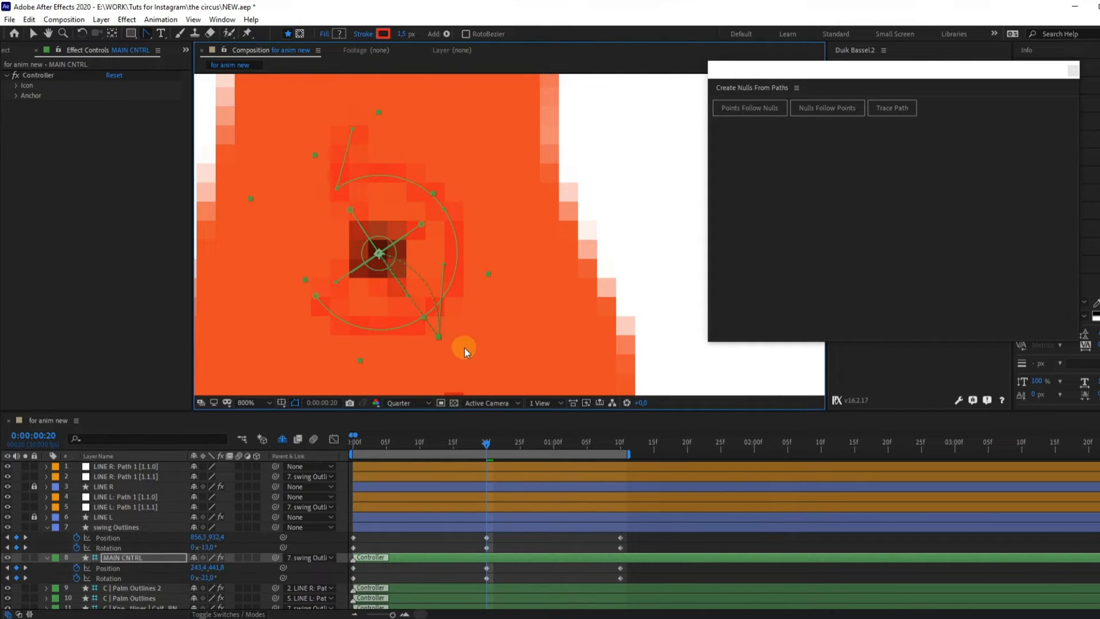
- Pull direction handles out of the start and end points of MAIN CNTRL's motion path with the Convert Vertex Tool to round both arcs
key("v")
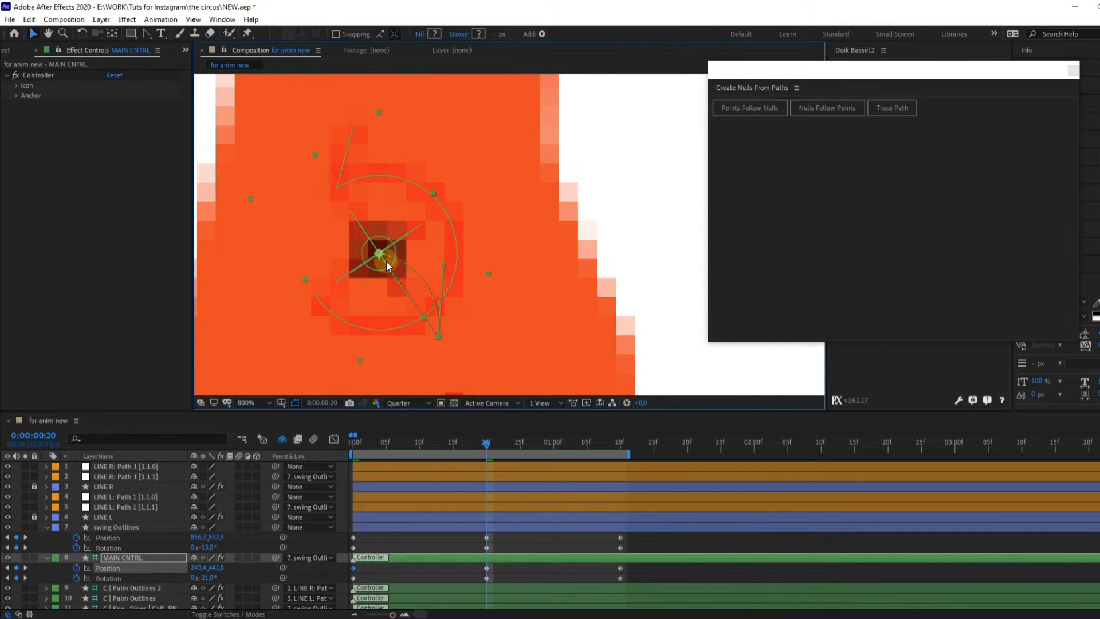
left_click(470, 443)
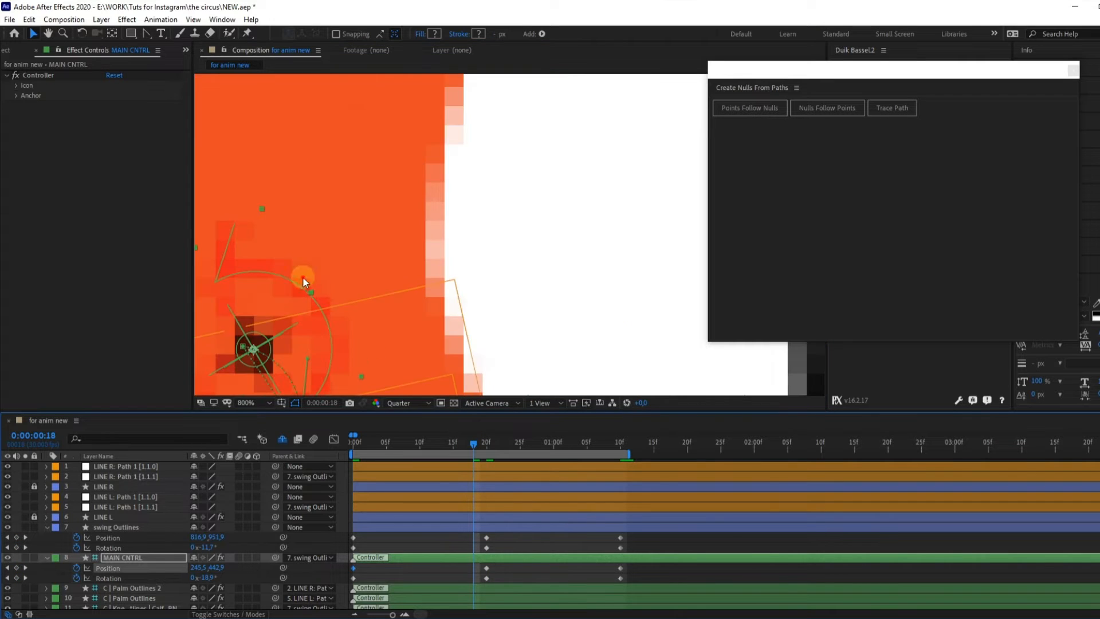
left_click_drag(299, 281, 455, 173)
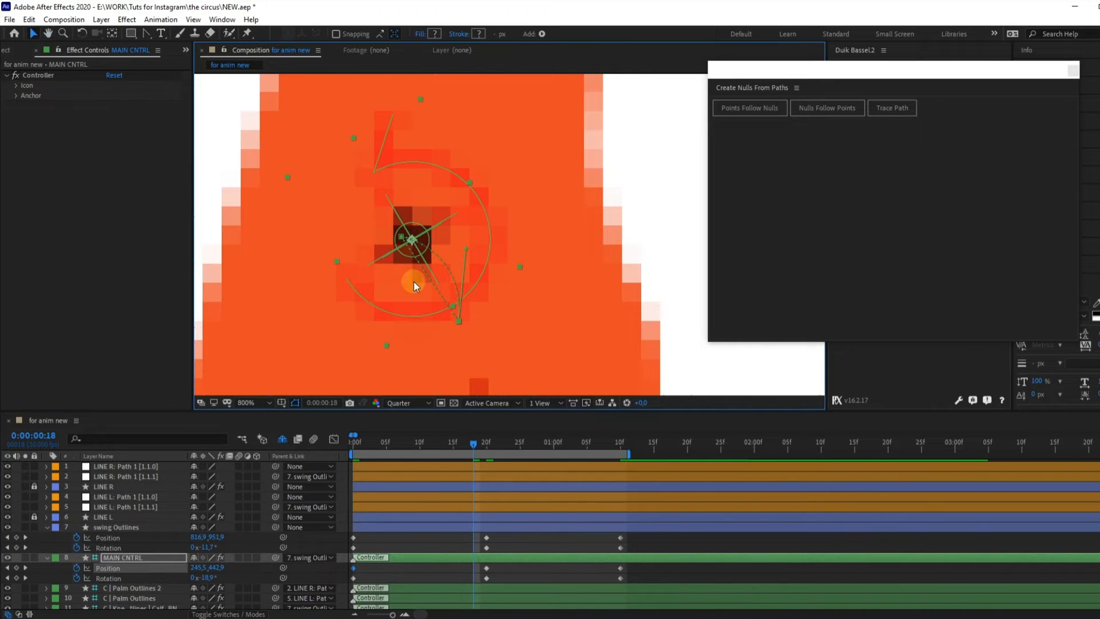
left_click(148, 36)
left_click(400, 236)
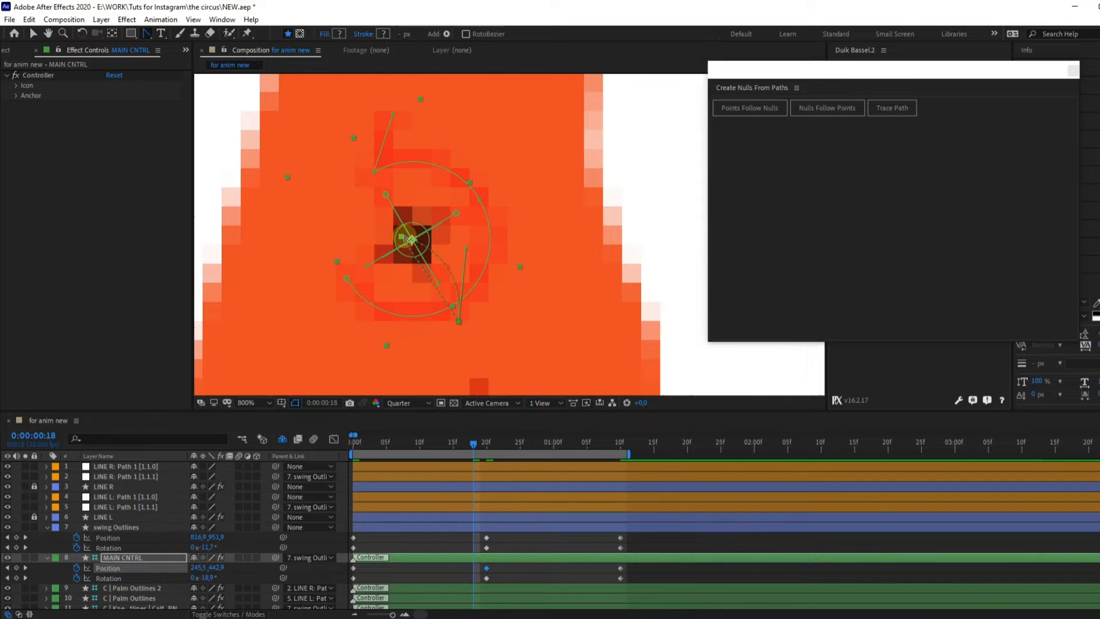
left_click(458, 324)
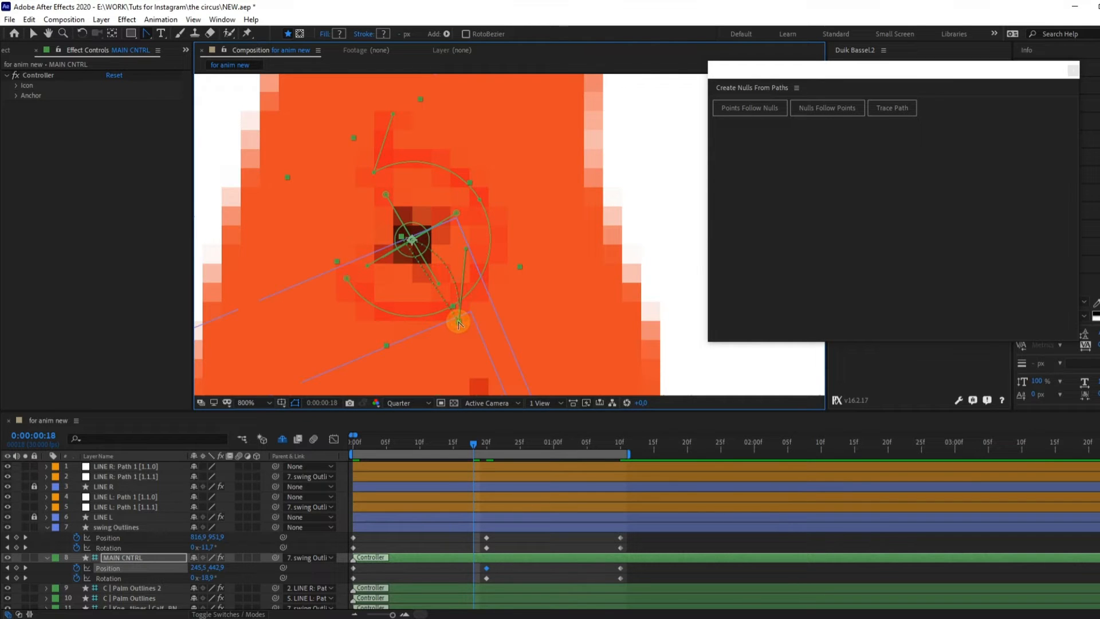
left_click_drag(458, 324, 469, 237)
left_click(621, 567)
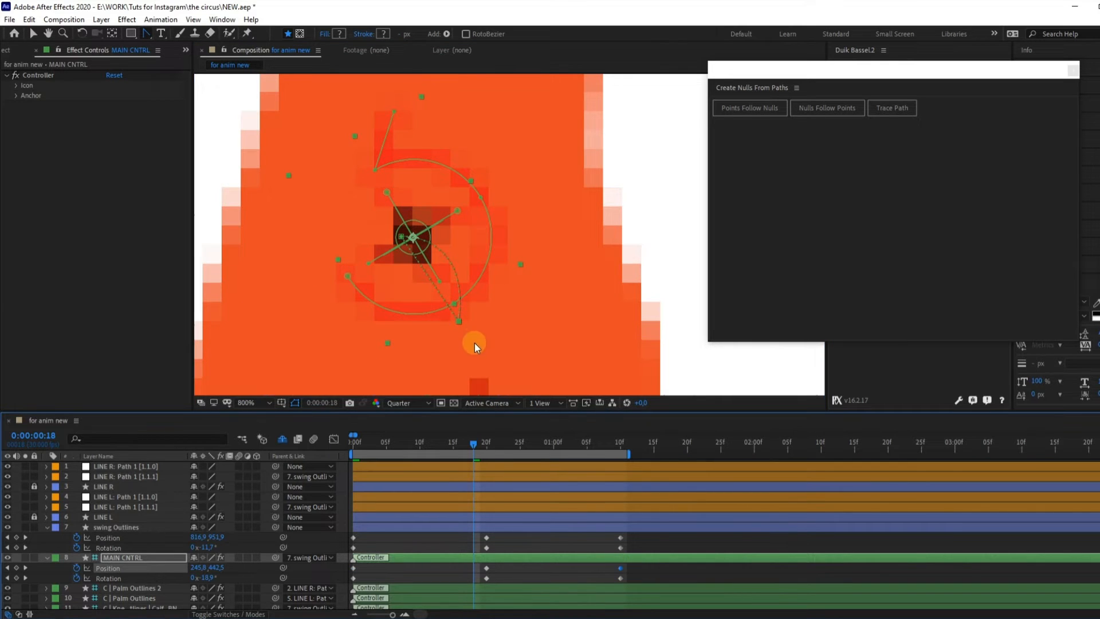
left_click(458, 320)
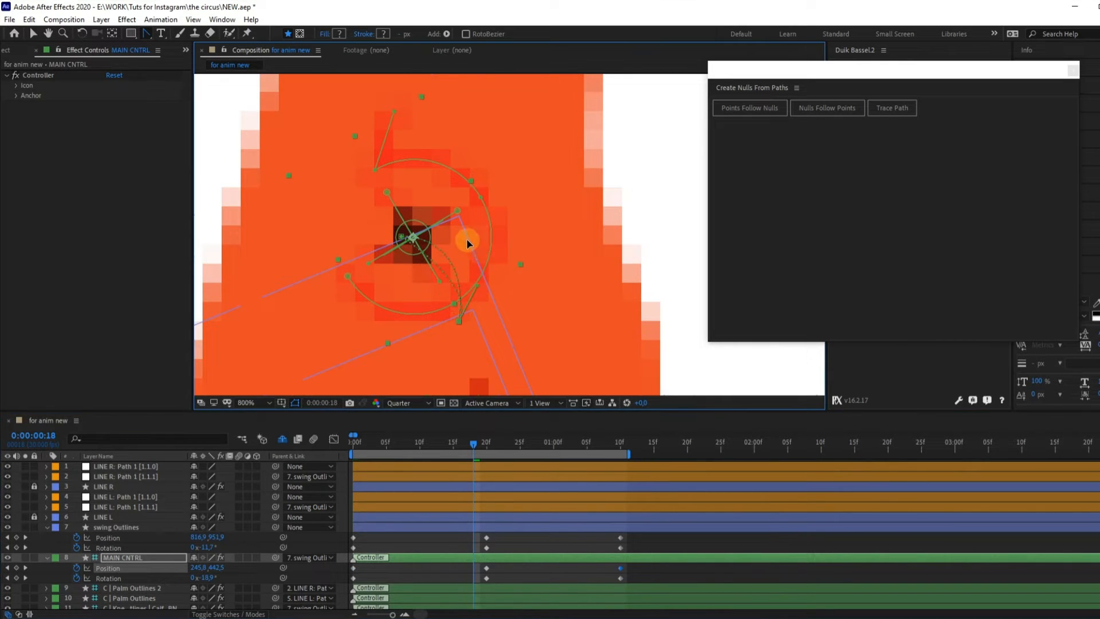
left_click_drag(467, 241, 458, 237)
- Play the animation from the first frame with the whole figure in view to check the body's movement
scroll(502, 264, "down", 3)
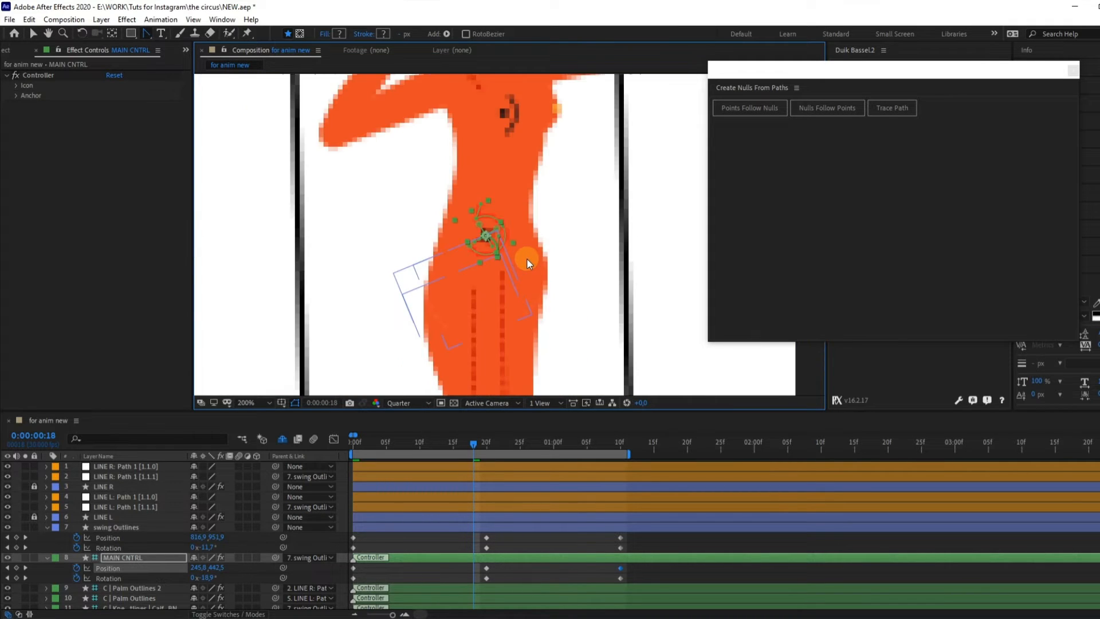
scroll(527, 264, "down", 2)
key("space")
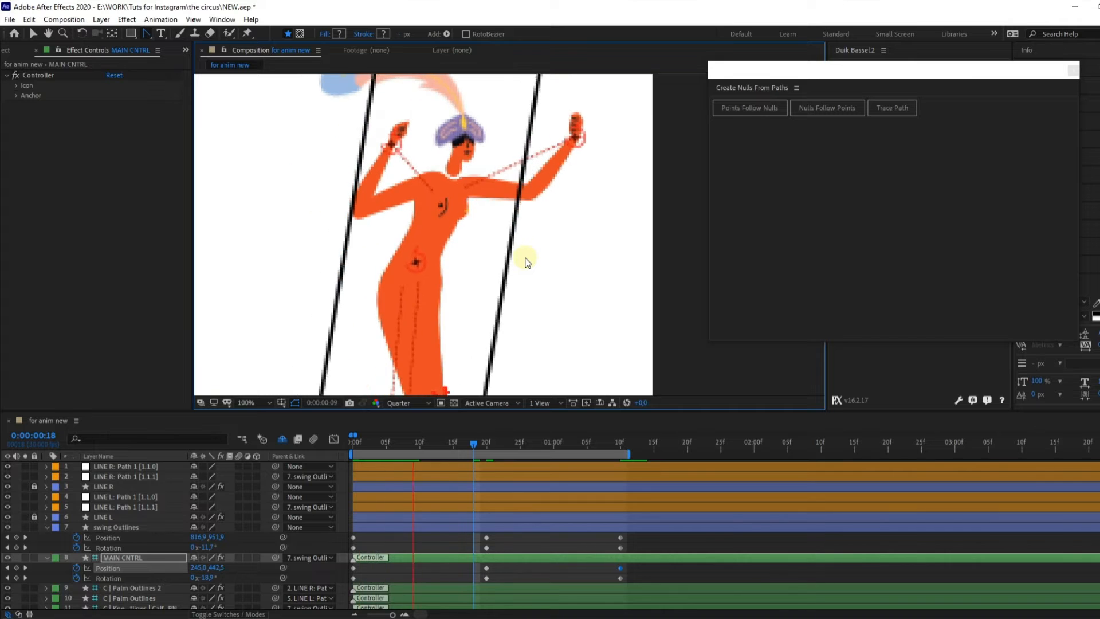
scroll(527, 260, "down", 4)
scroll(524, 252, "up", 2)
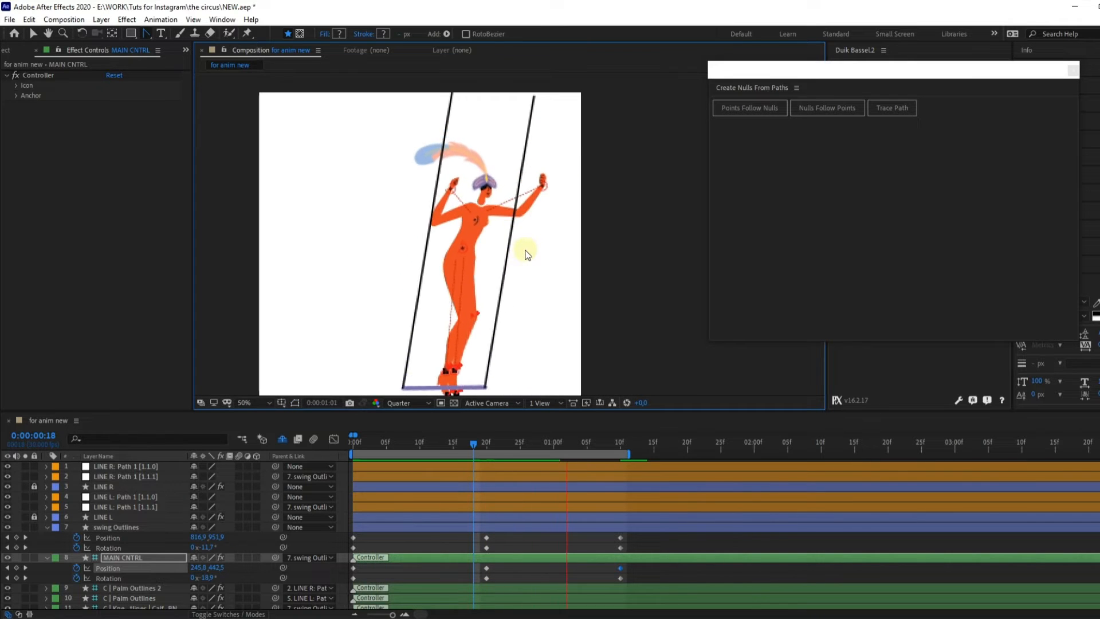
left_click(354, 441)
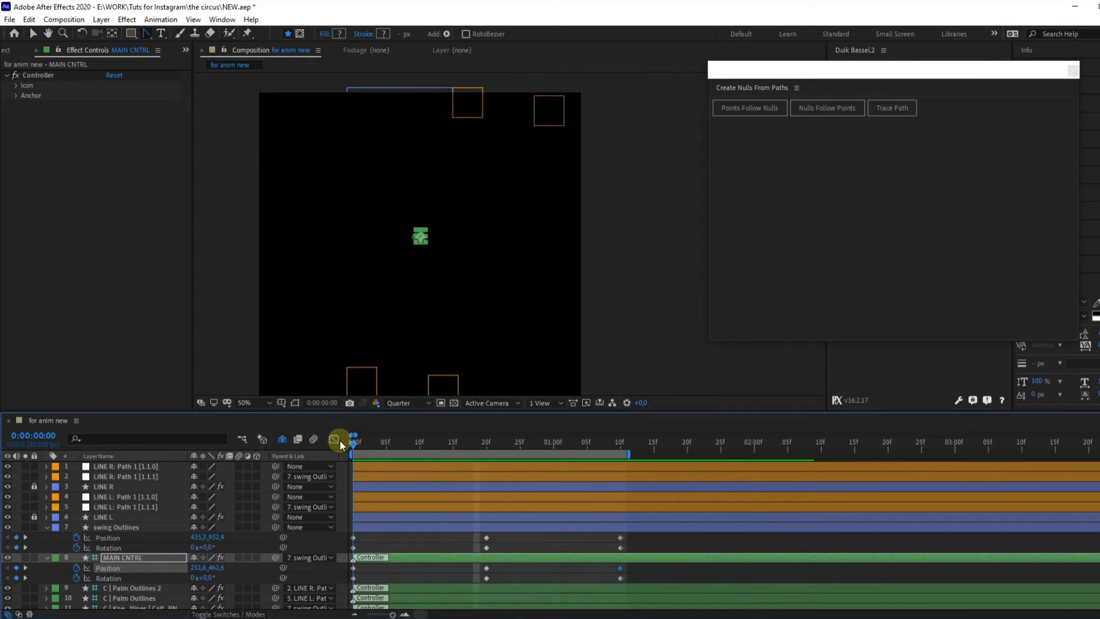
key("space")
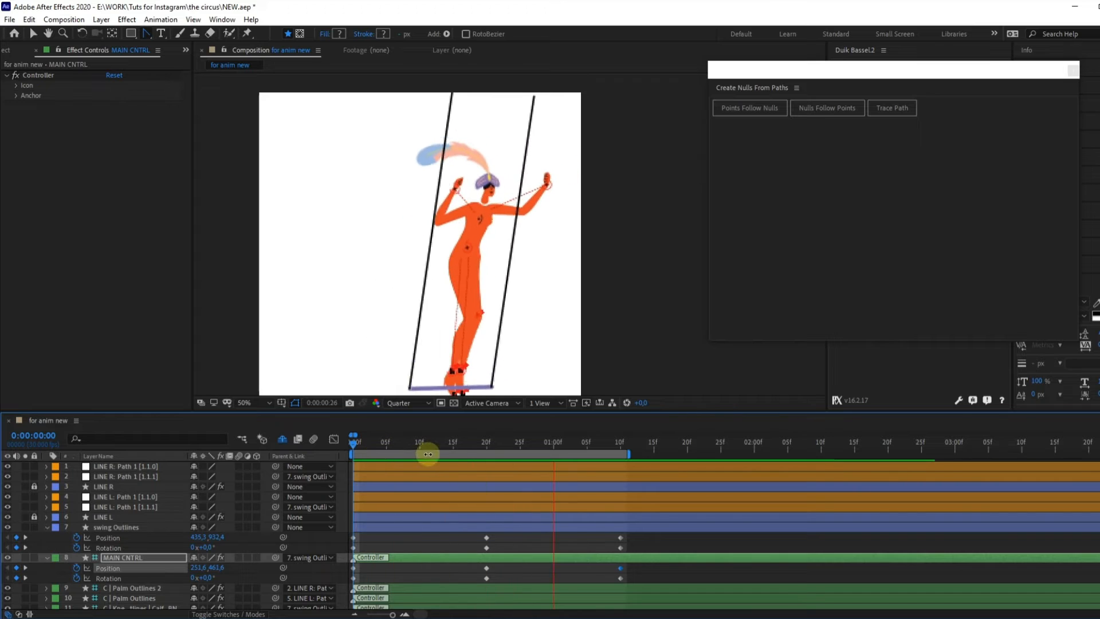
- At frame 20, rotate MAIN CNTRL further counterclockwise and set its position to 262.0, 482.7 so the body leans back with bent knees
left_click(484, 440)
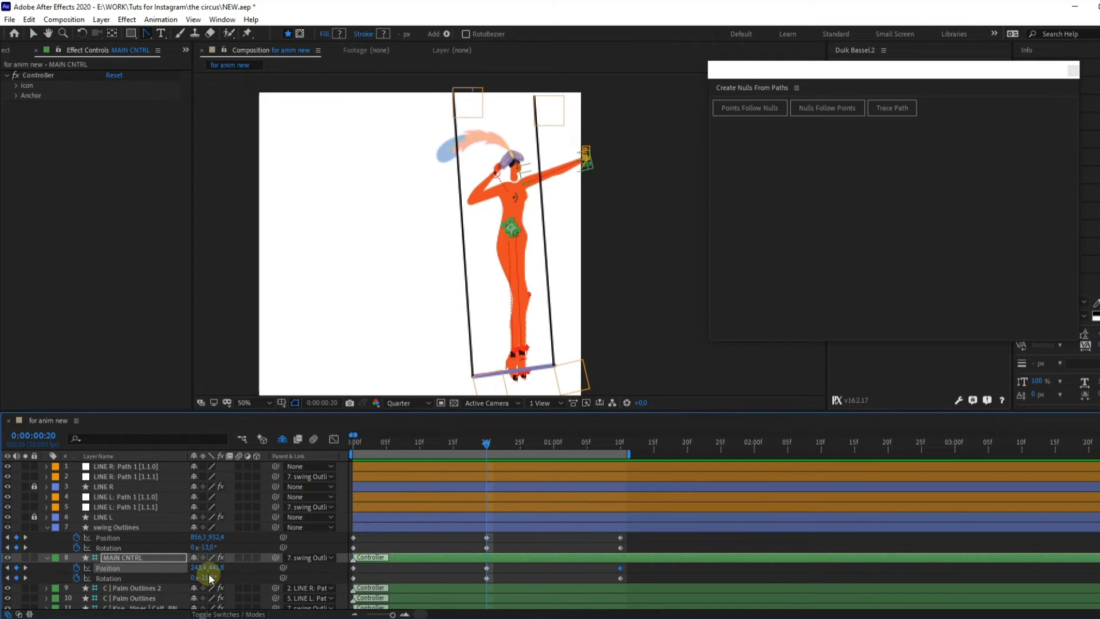
mouse_move(205, 578)
left_mouse_down()
mouse_move(170, 577)
mouse_move(211, 562)
left_mouse_up()
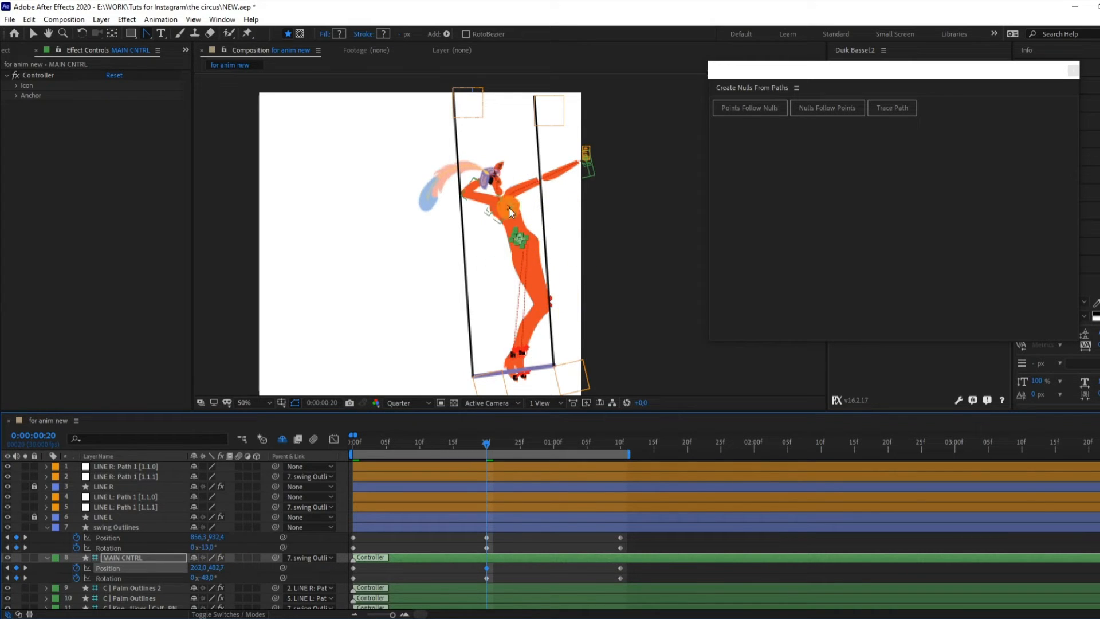
- Adjust both direction handles at the start and end point of MAIN CNTRL's motion path so the two arcs follow a similar curve
scroll(520, 196, "up", 8)
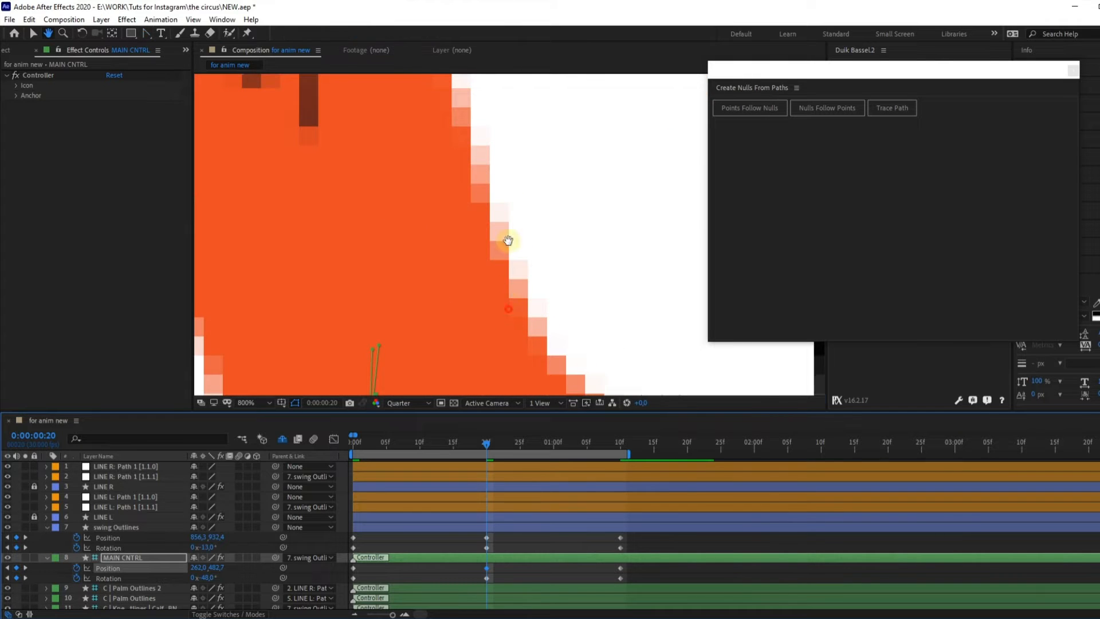
left_click_drag(509, 238, 537, 88)
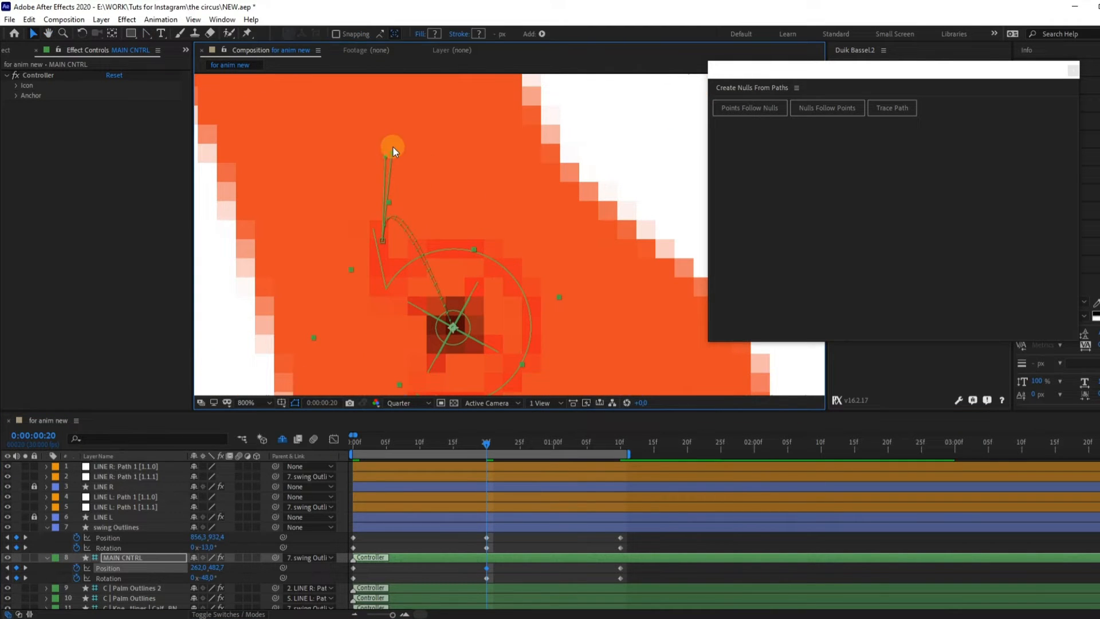
left_click_drag(440, 268, 468, 240)
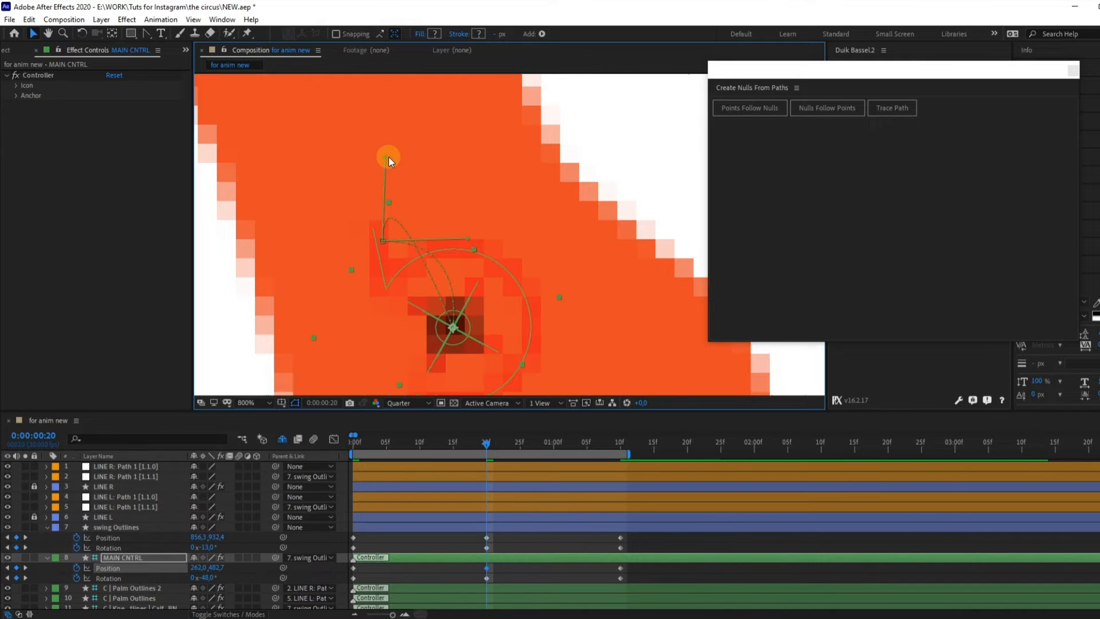
left_click_drag(388, 160, 467, 213)
left_click_drag(483, 255, 477, 239)
- Play the animation with the composition fitted in the viewer to check the leaning pose, and return to the first frame
scroll(477, 240, "down", 6)
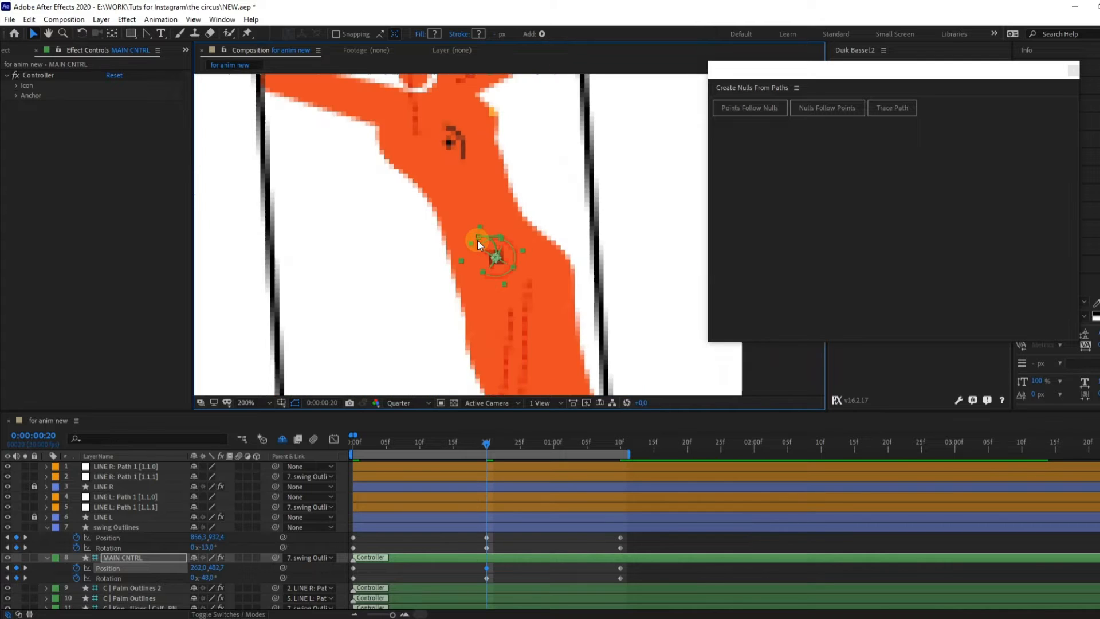
scroll(507, 239, "down", 4)
key("space")
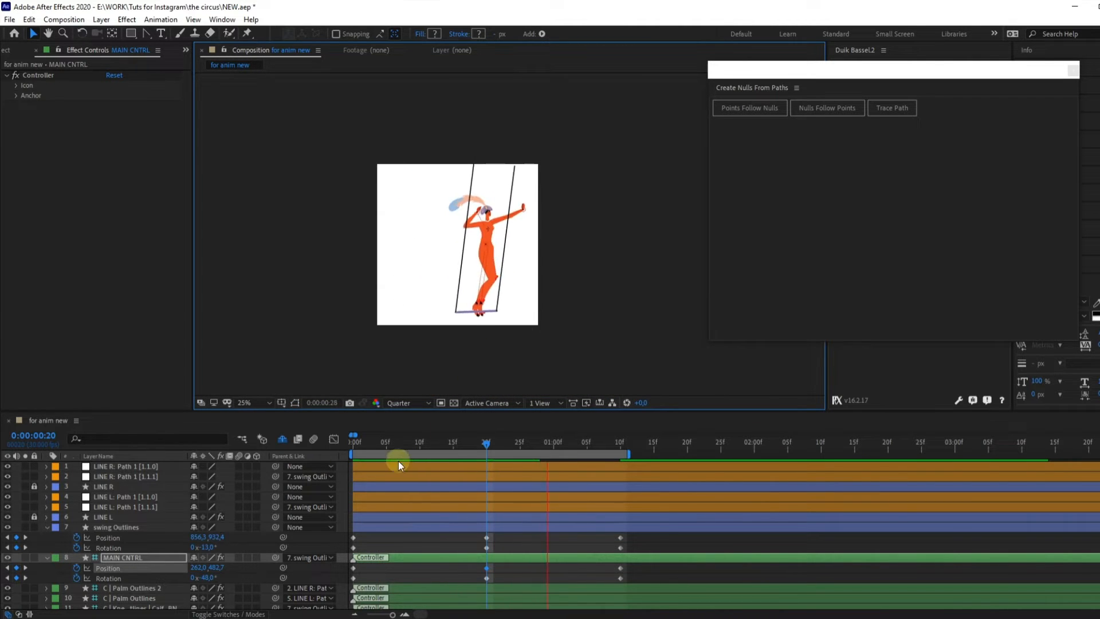
left_click(350, 439)
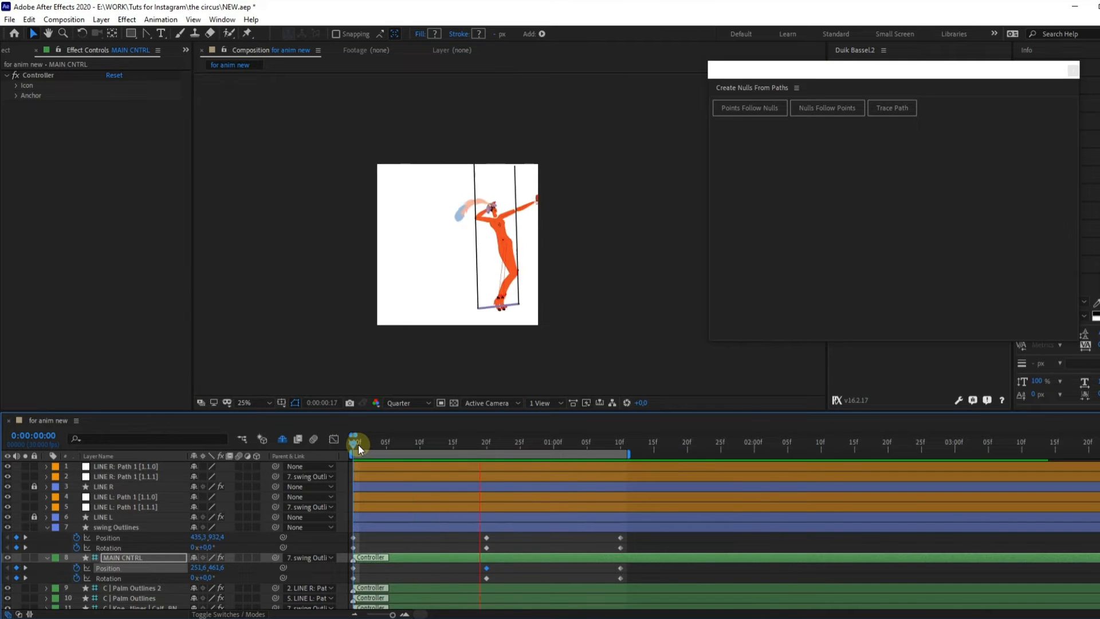
left_click(262, 403)
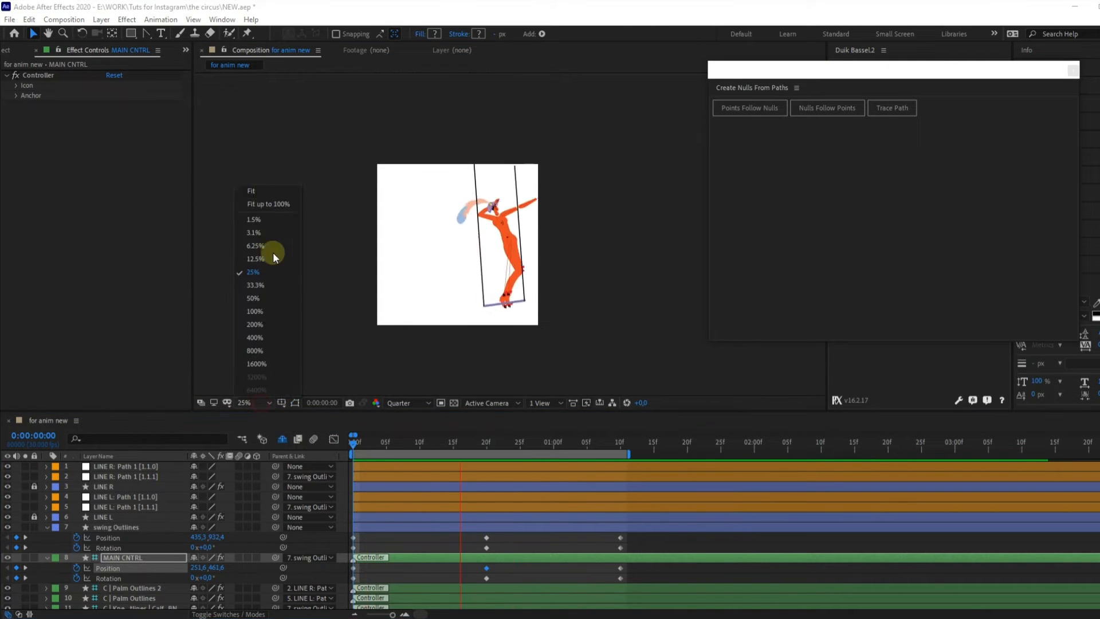
left_click(262, 192)
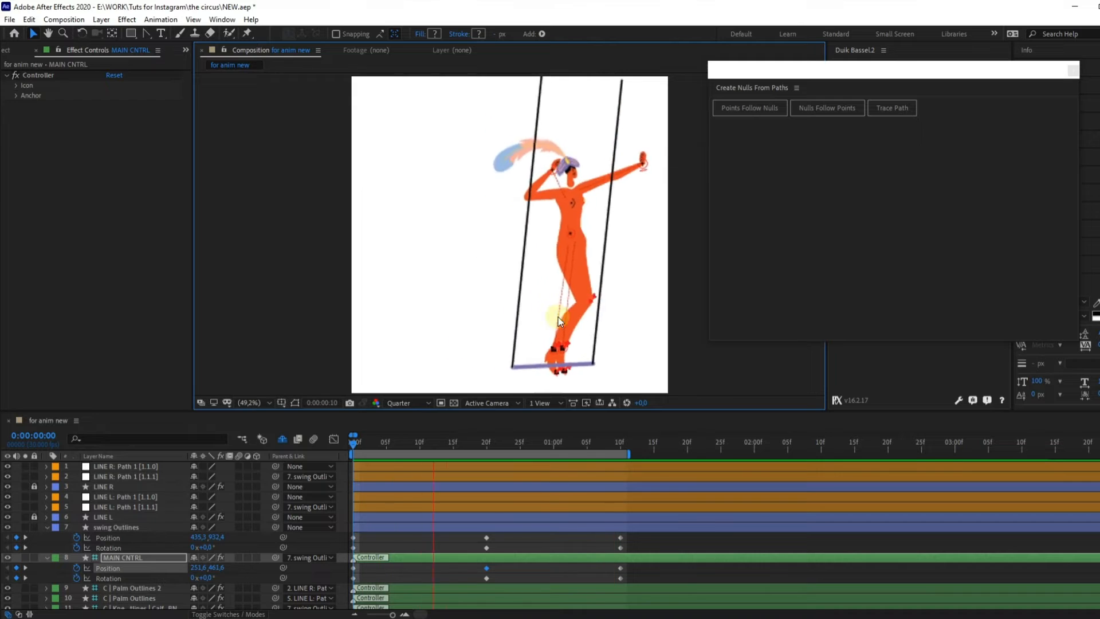
left_click(349, 441)
left_click_drag(595, 257, 342, 226)
key("v")
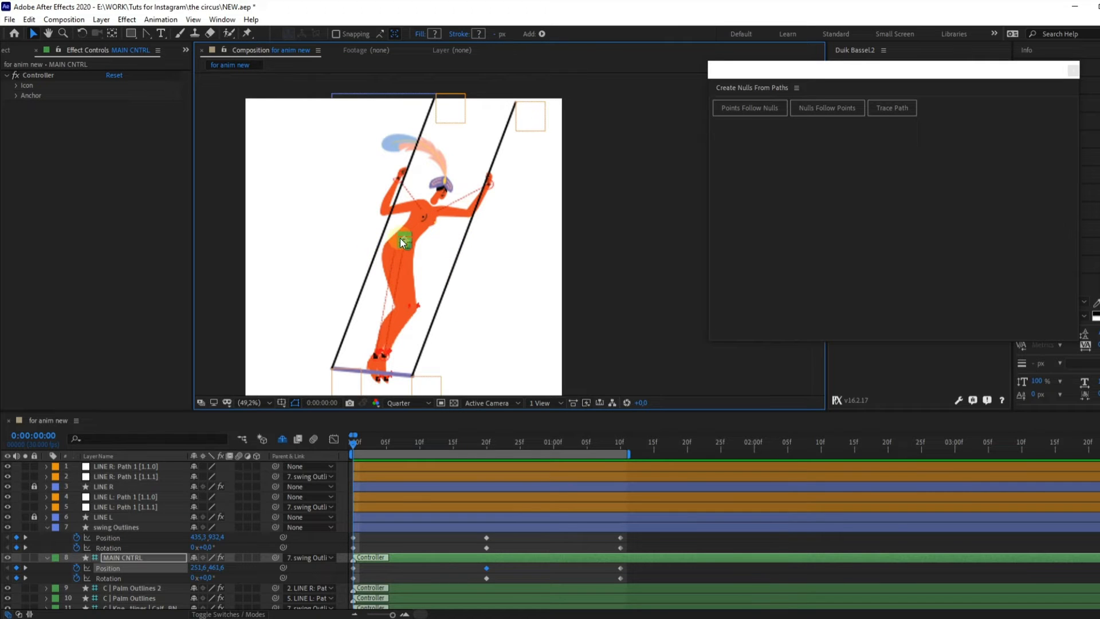
- Apply Easy Ease to all position and rotation keyframes of swing Outlines and MAIN CNTRL, and play the animation to compare the motion
key("space")
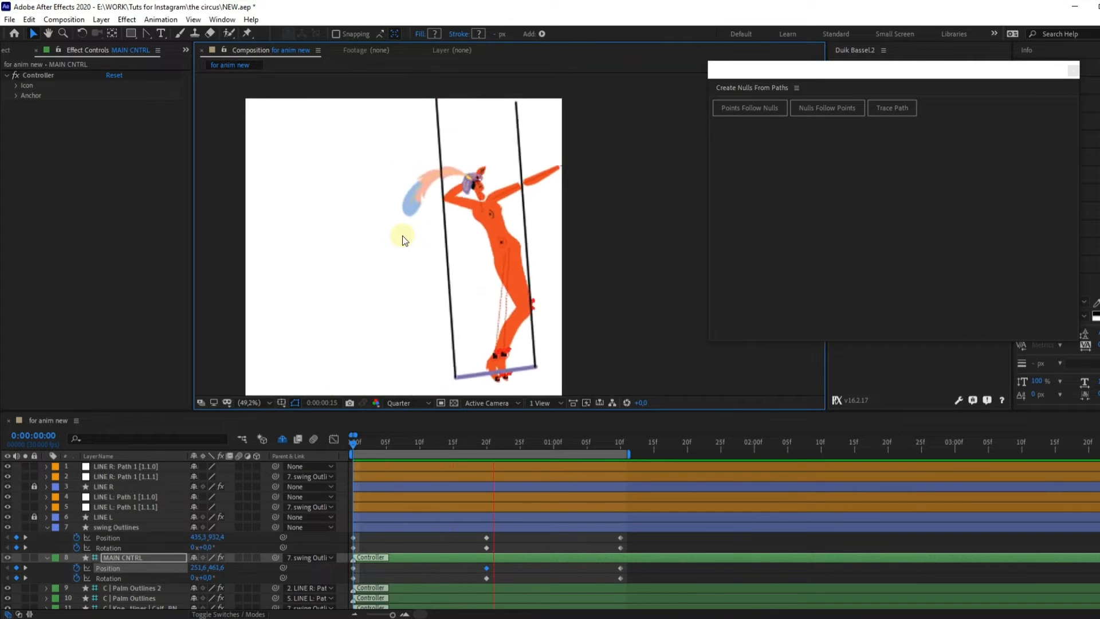
key("space")
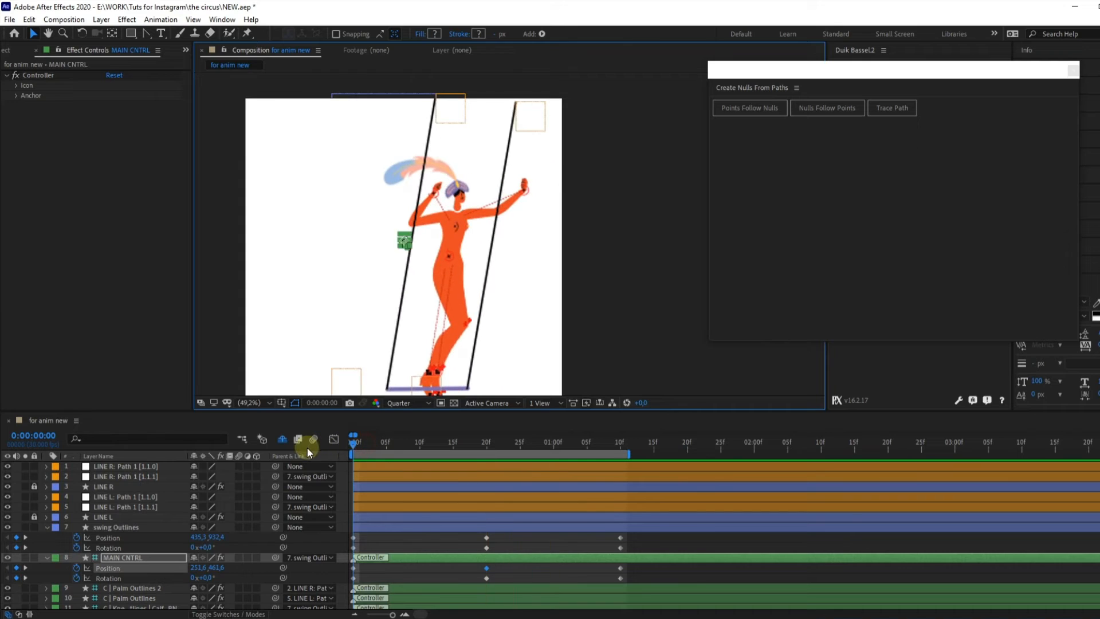
left_click_drag(351, 532, 647, 595)
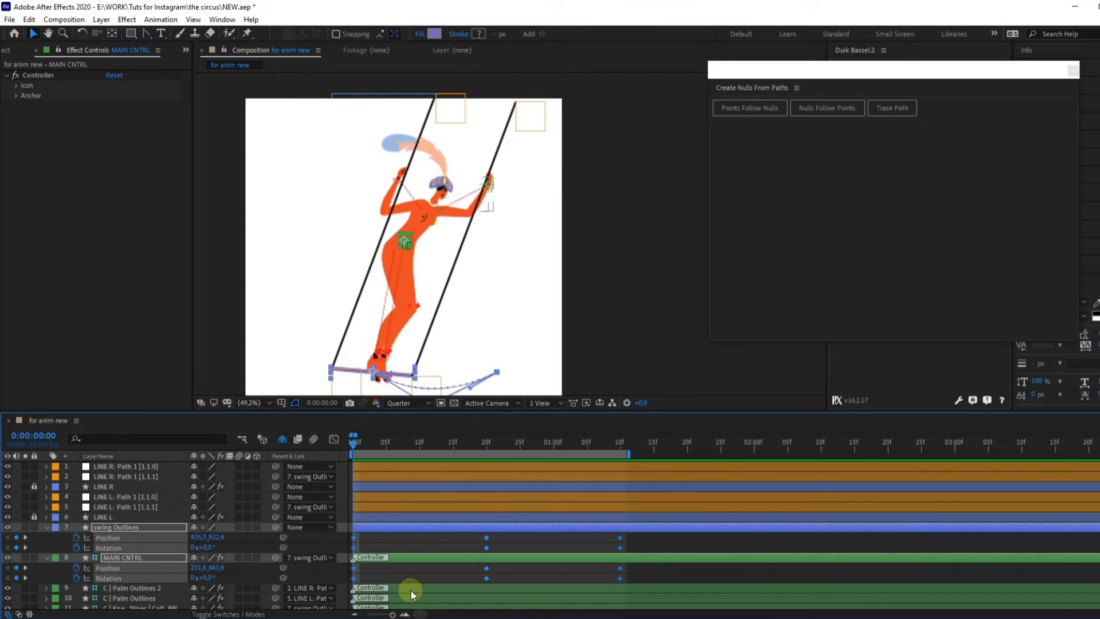
key("F9")
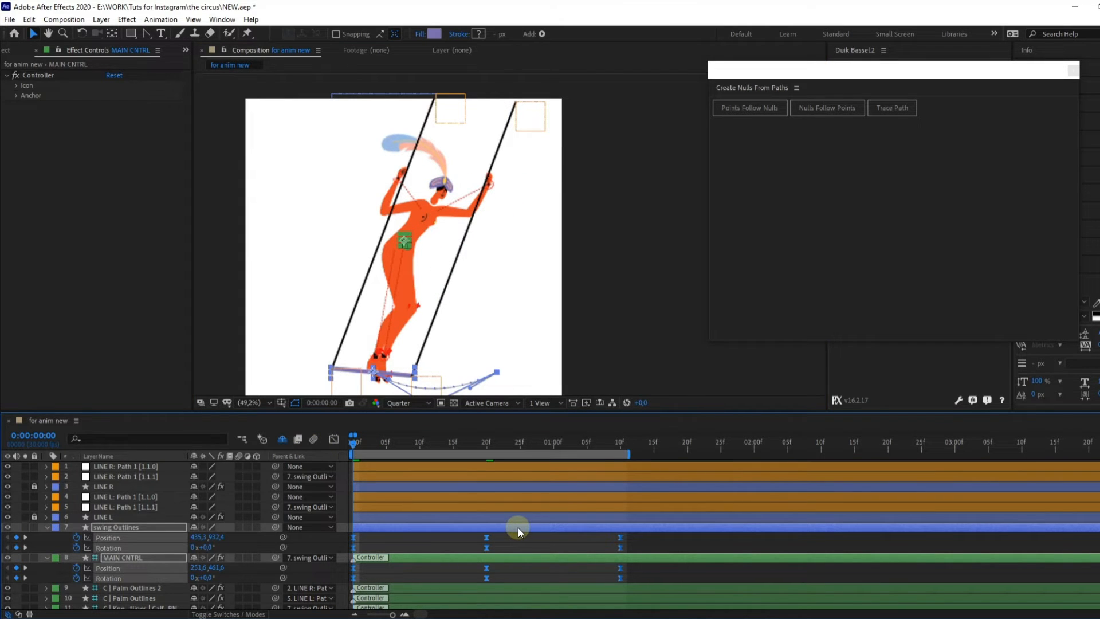
key("space")
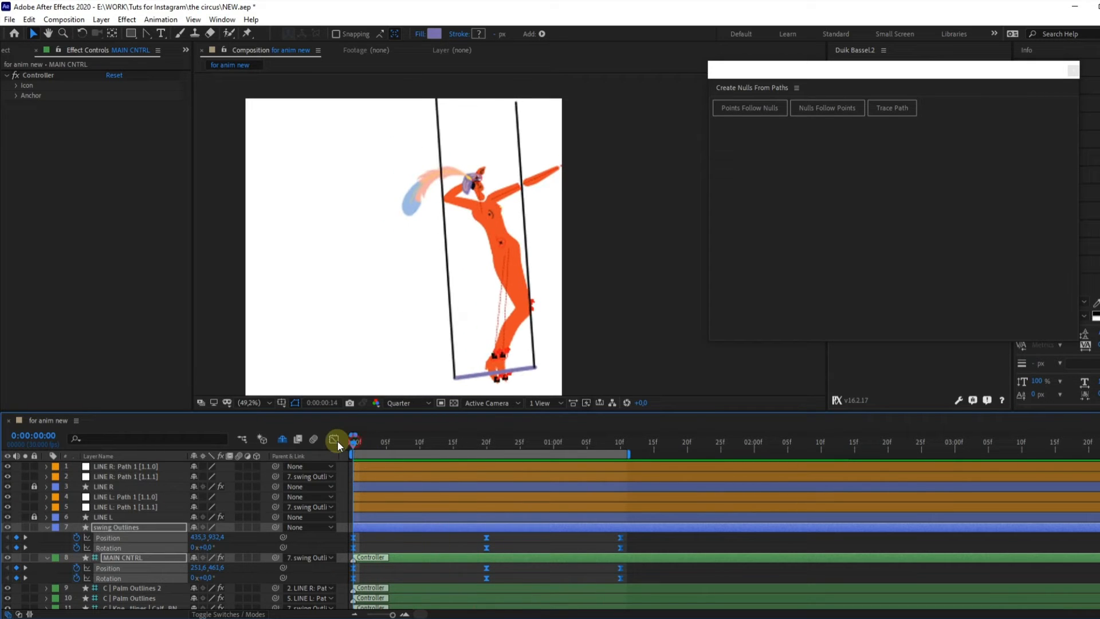
key("space")
- Shift all MAIN CNTRL position and rotation keyframes two frames earlier than the swing's and play the animation
left_click(108, 567)
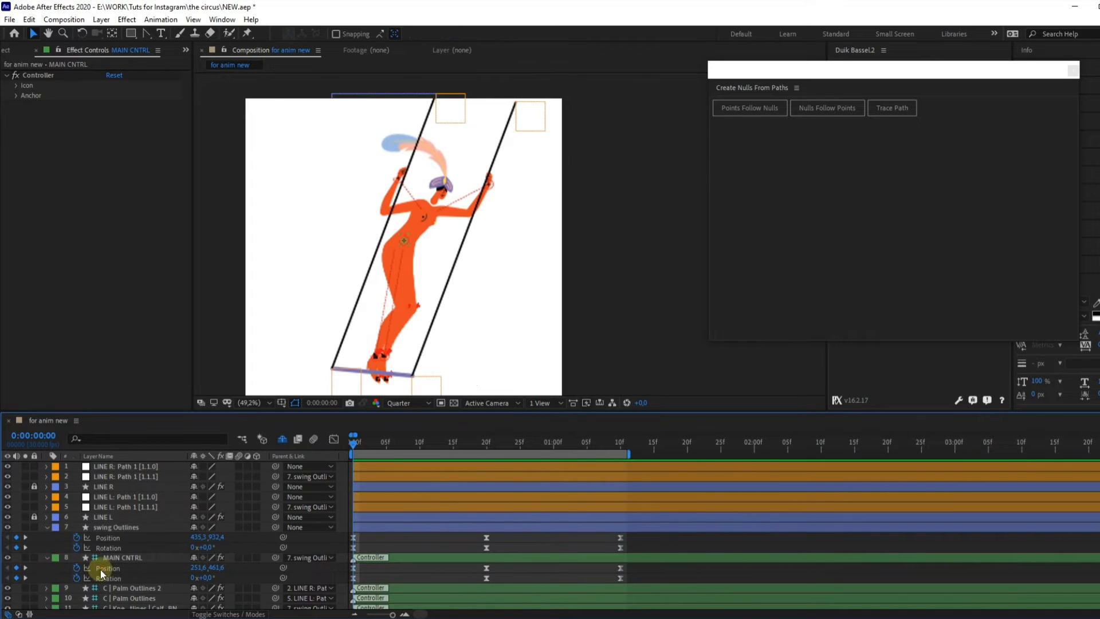
left_click_drag(635, 566, 346, 583)
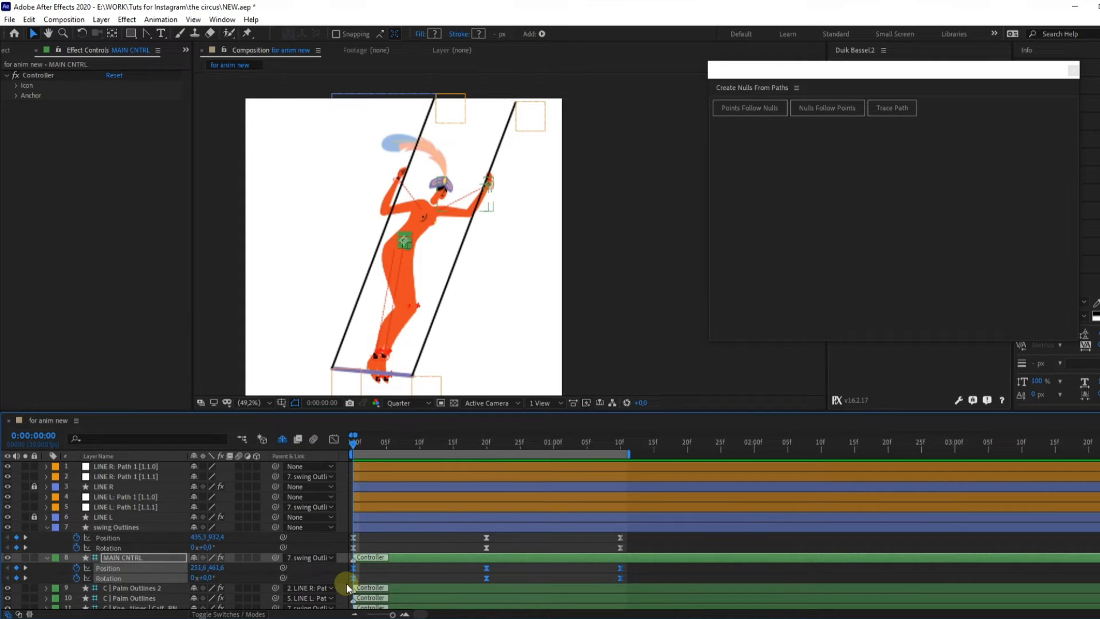
key("alt+Left")
key("alt+Left")
key("space")
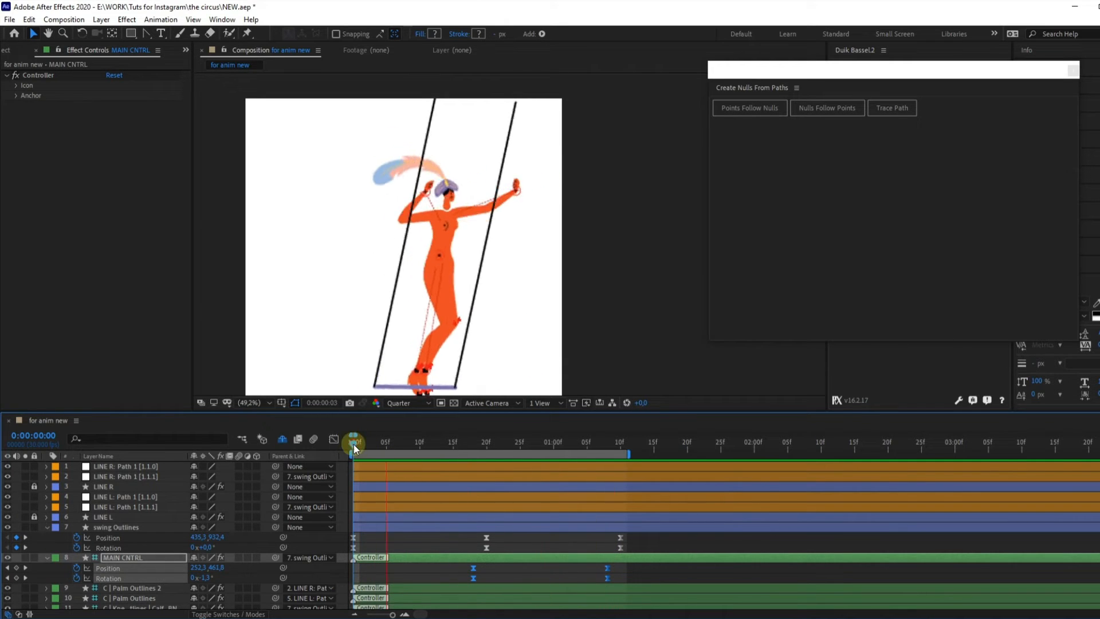
key("space")
- Shift all MAIN CNTRL keyframes later so they start at frame 2, two frames behind the swing's, and play the animation
key("alt+Right")
key("alt+Right")
key("alt+Right")
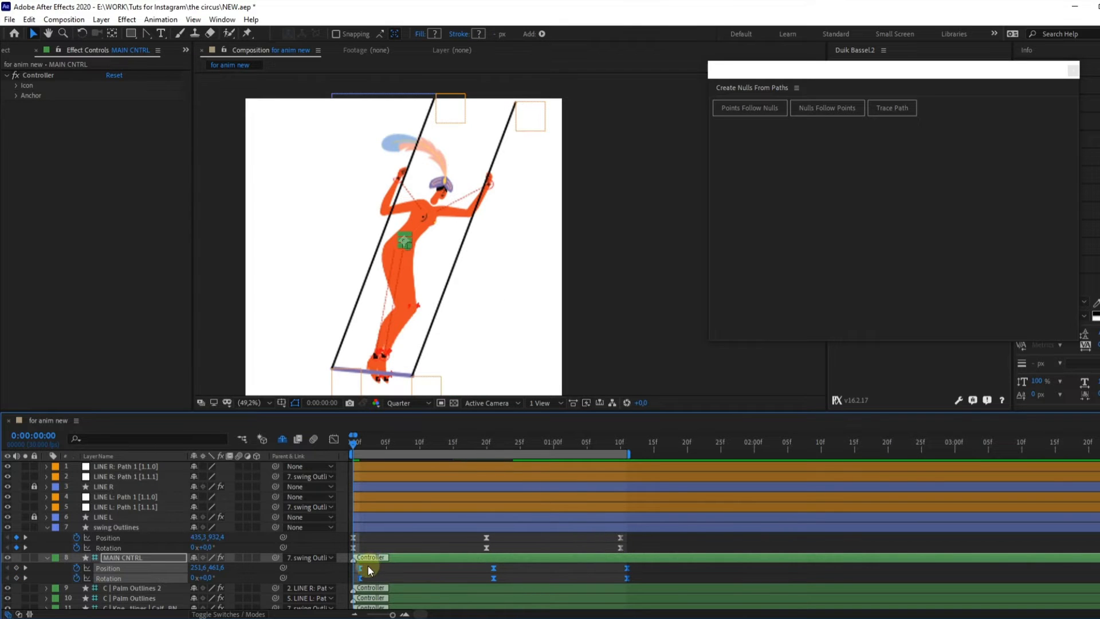
left_click(546, 579)
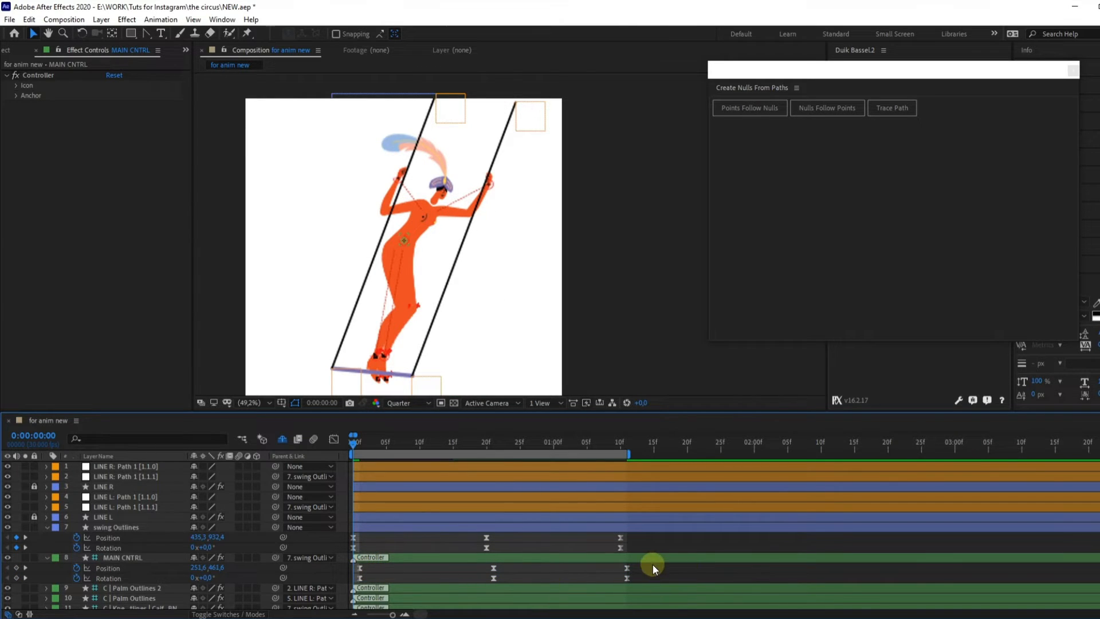
left_click_drag(652, 565, 361, 572)
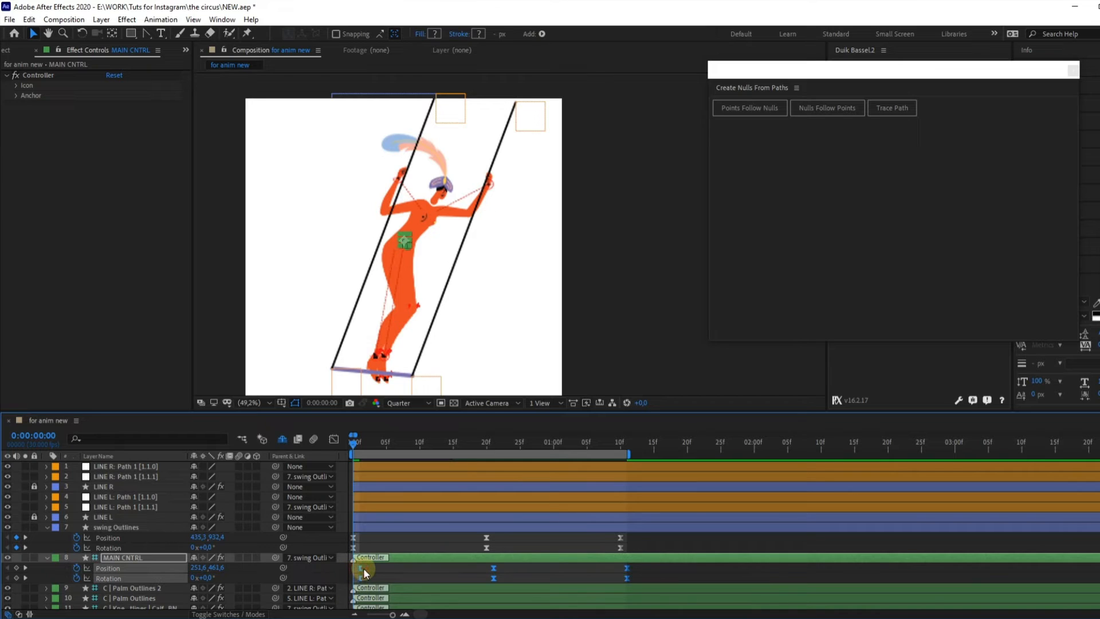
key("alt+Right")
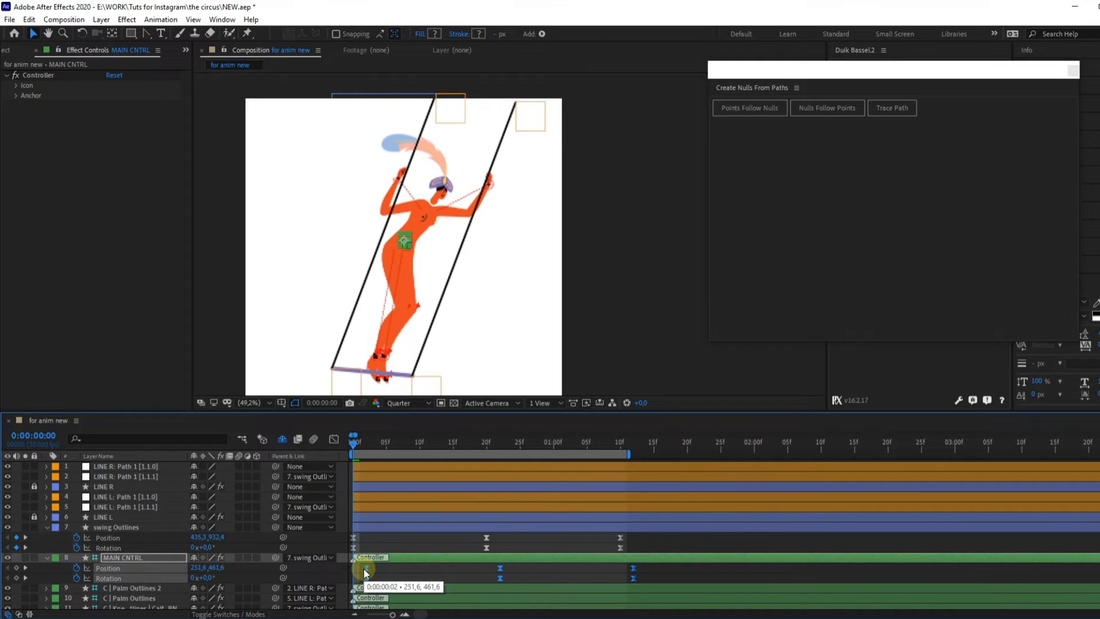
key("space")
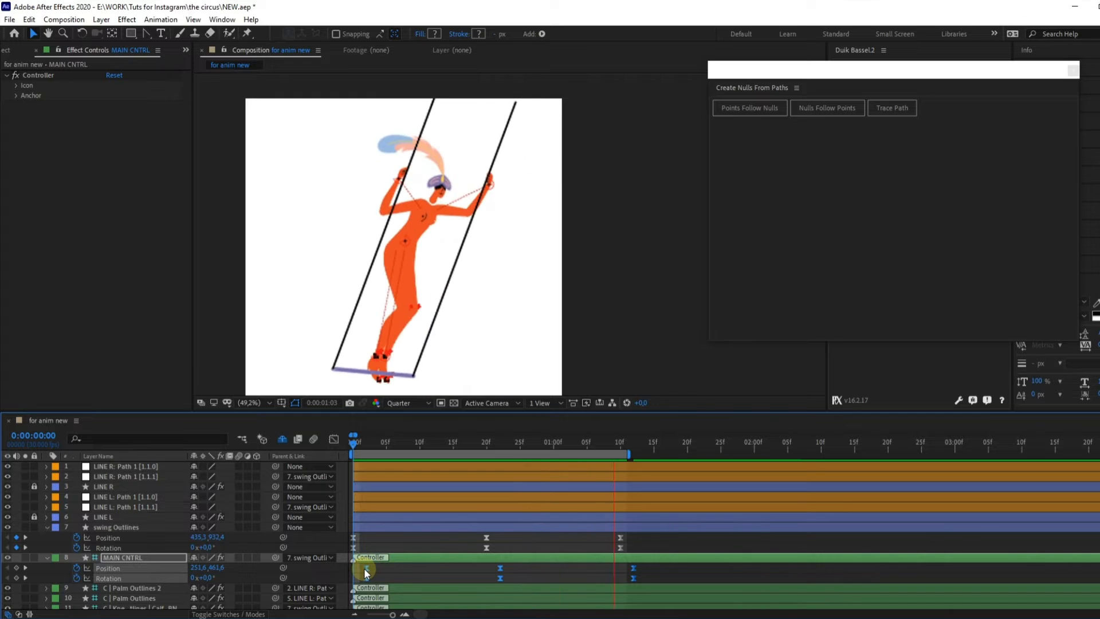
left_click_drag(362, 441, 338, 465)
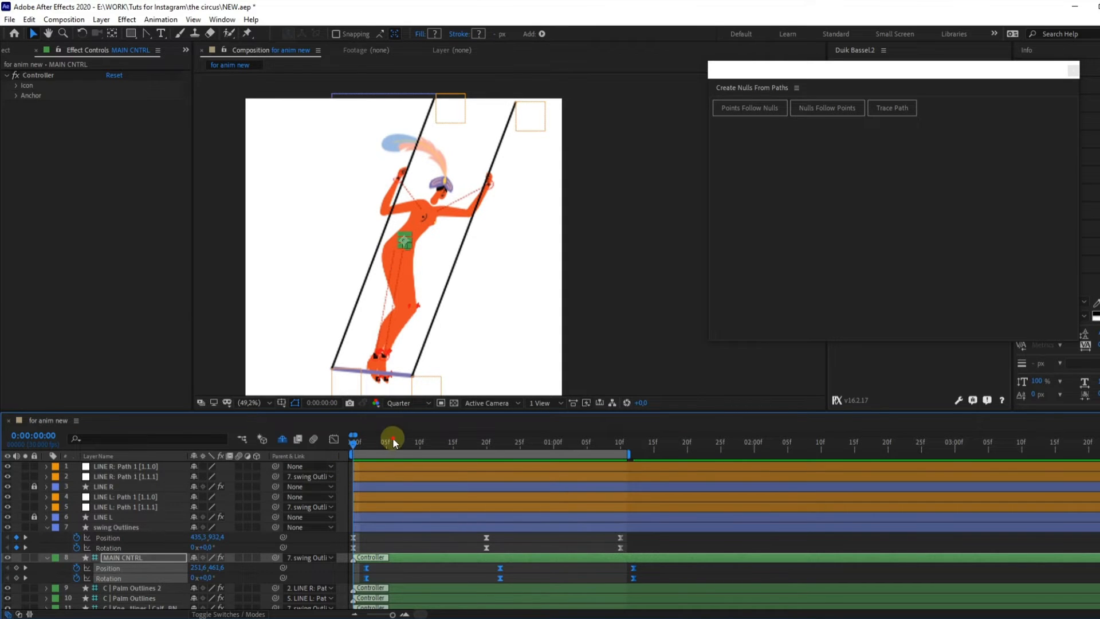
- Move all swing Outlines and MAIN CNTRL keyframes one second later and shift the work area to start at 0:00:01:00
left_click_drag(393, 437, 554, 442)
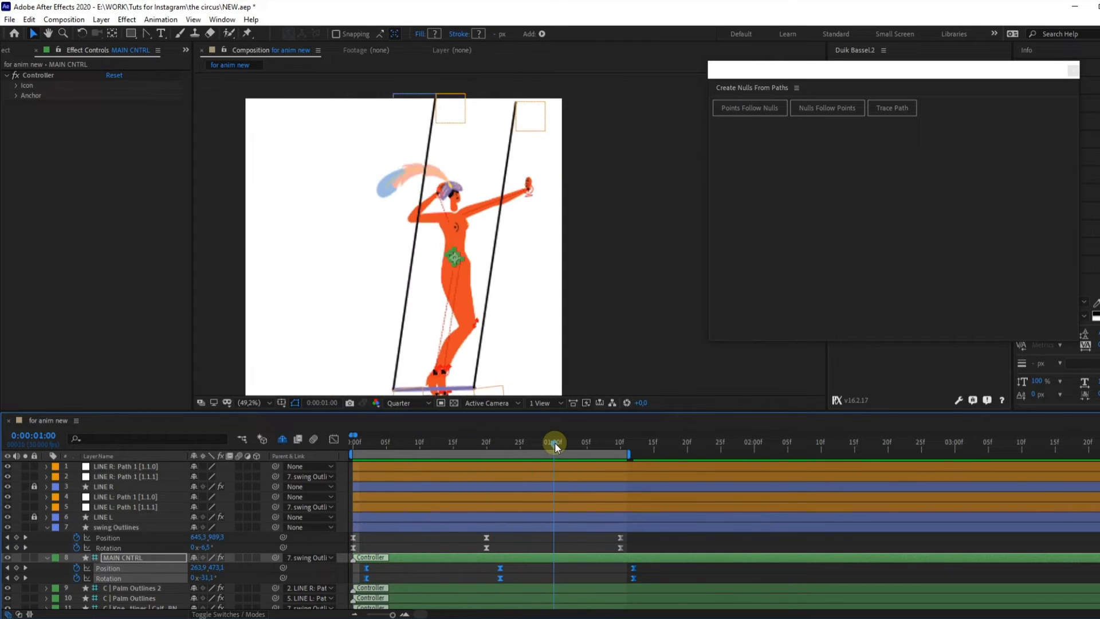
left_click(352, 541)
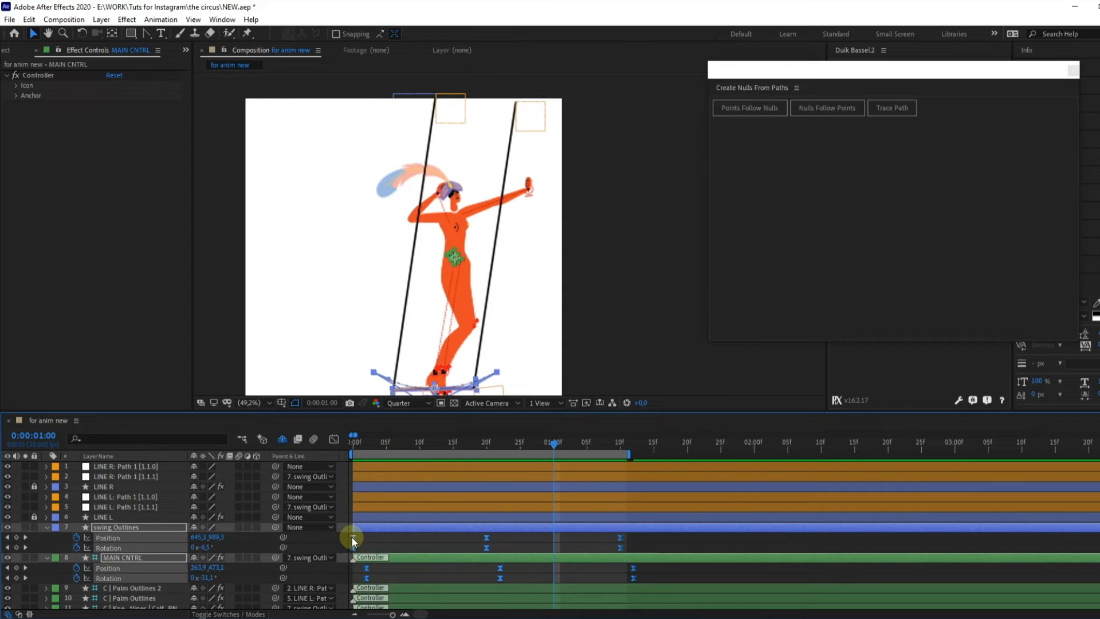
left_click_drag(352, 540, 552, 545)
left_click_drag(491, 453, 692, 460)
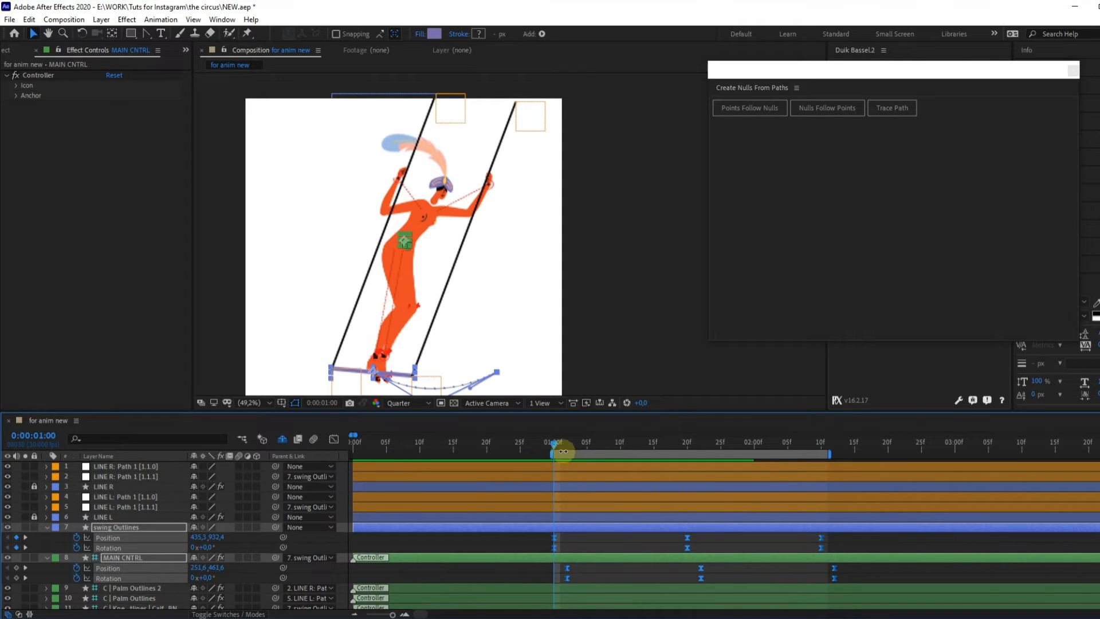
- Move the MAIN CNTRL keyframes earlier so each sits two frames before the matching swing keyframe, and play the animation
left_click_drag(846, 569, 543, 569)
key("space")
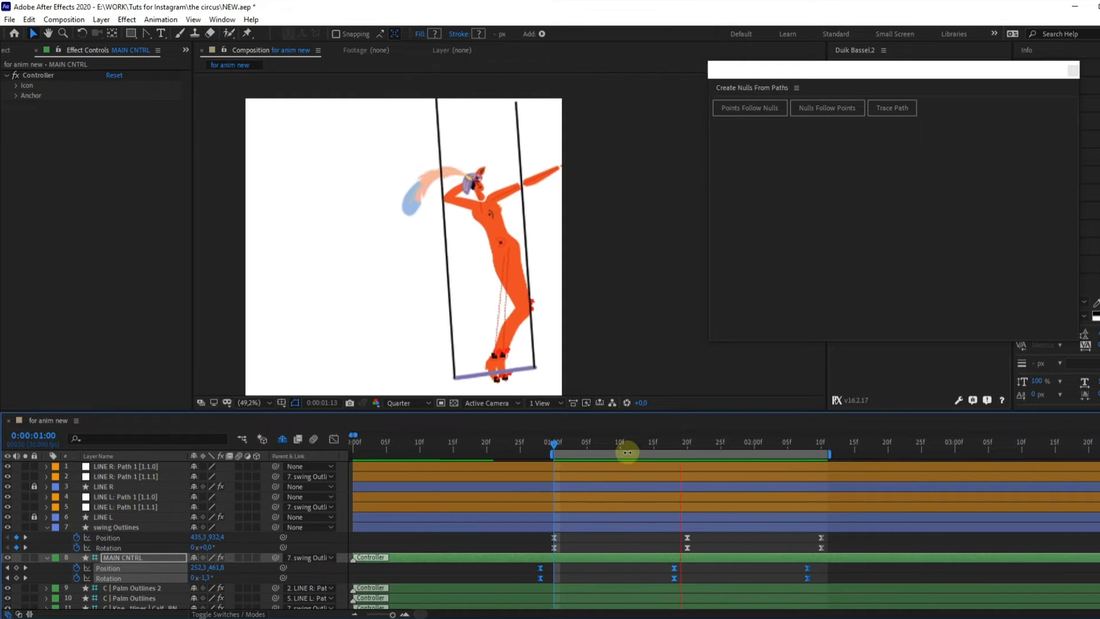
- Lengthen the easing handles of all swing Outlines and MAIN CNTRL keyframes in the speed graph, play the animation and return to the layer bars
left_click_drag(522, 580, 839, 534)
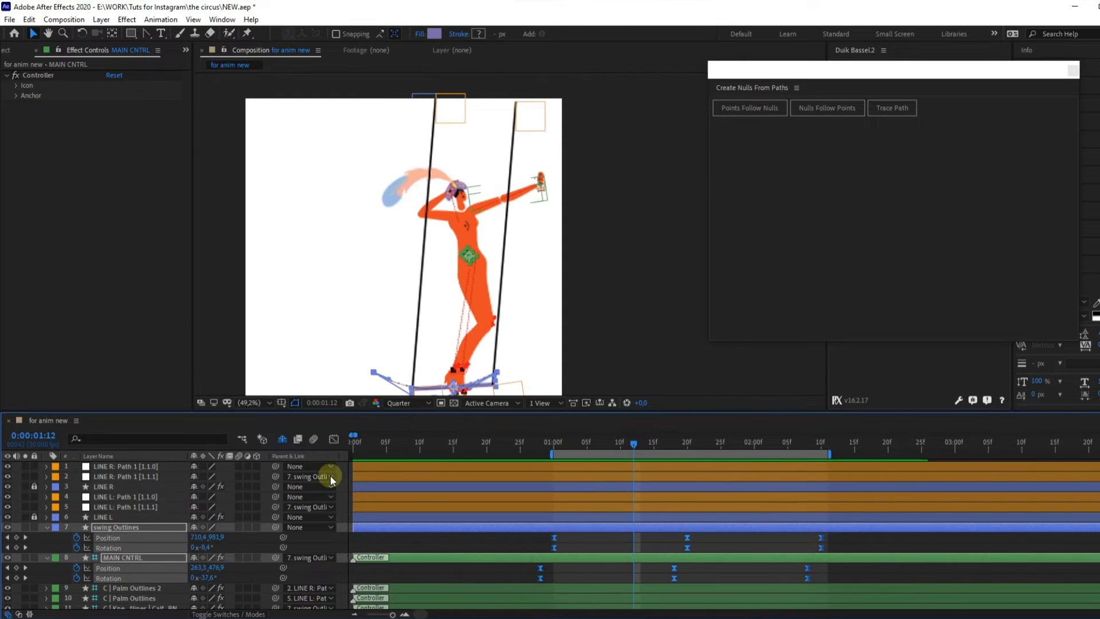
key("shift+F3")
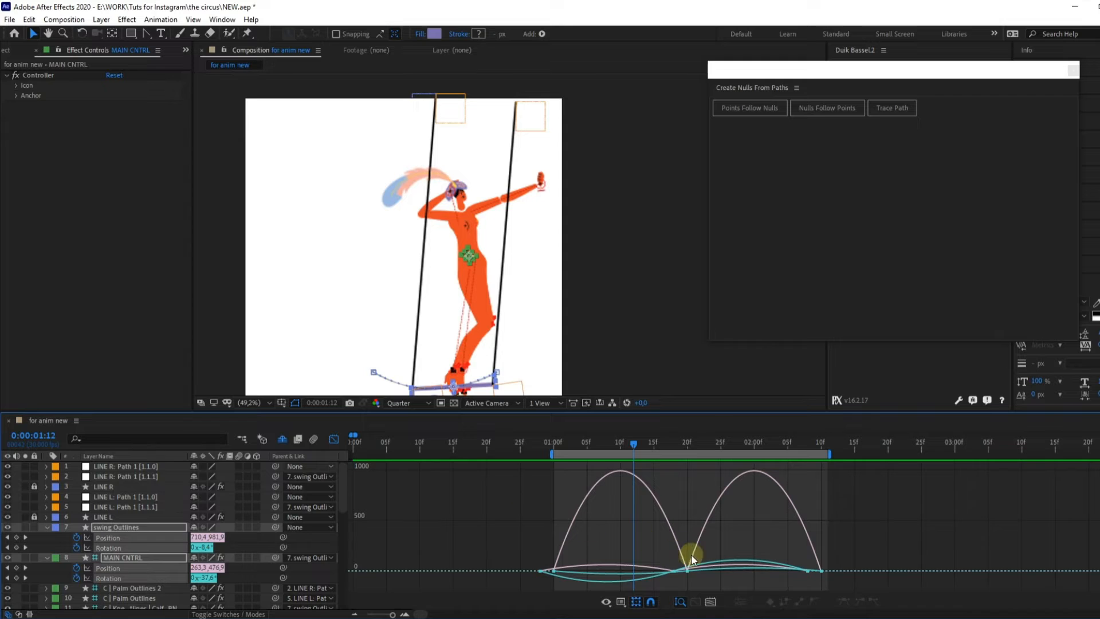
left_click_drag(653, 588, 652, 588)
left_click_drag(495, 539, 865, 600)
scroll(797, 571, "up", 1)
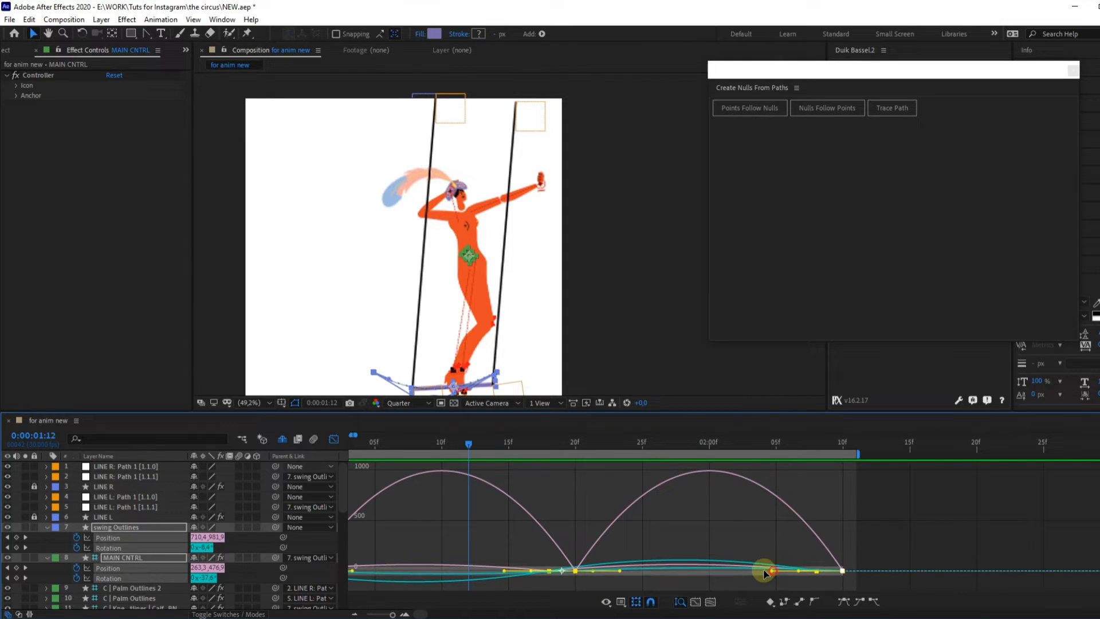
left_click_drag(750, 571, 752, 577)
left_click_drag(619, 571, 636, 570)
key("space")
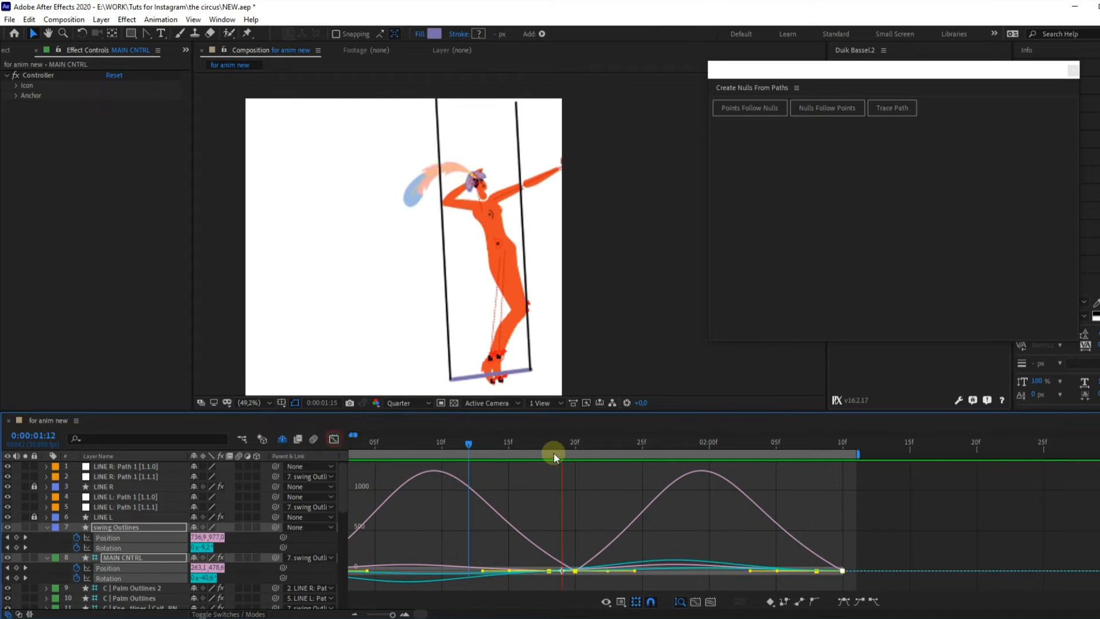
left_click(334, 438)
scroll(566, 510, "down", 1)
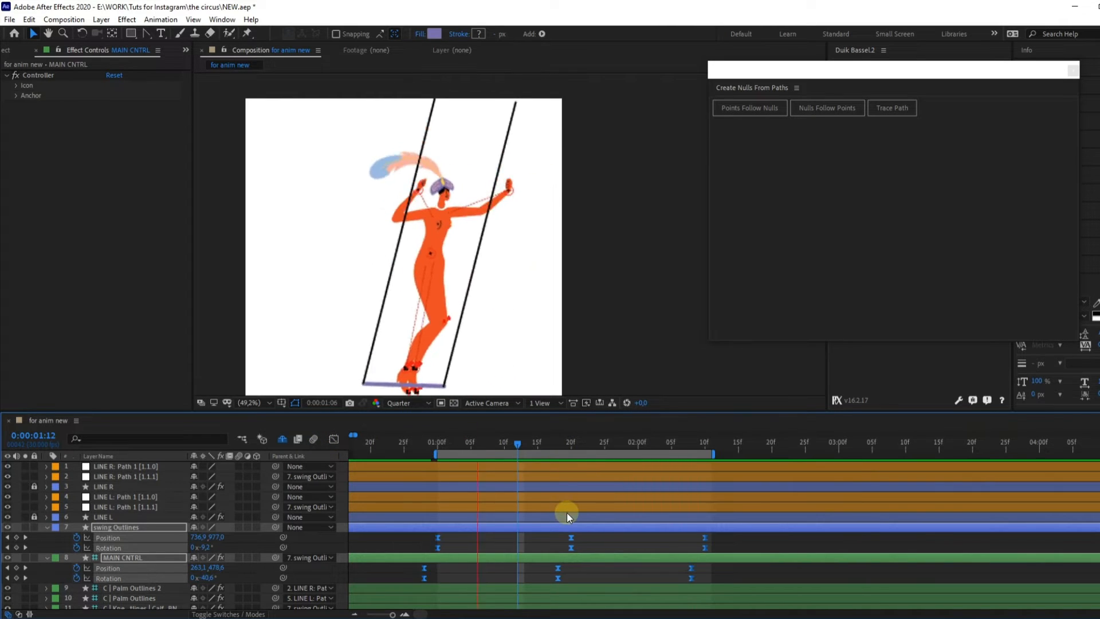
- At 0:00:01:00, set the preview resolution to Full for a sharp view of the character's upper body
left_click(439, 441)
left_click(401, 150)
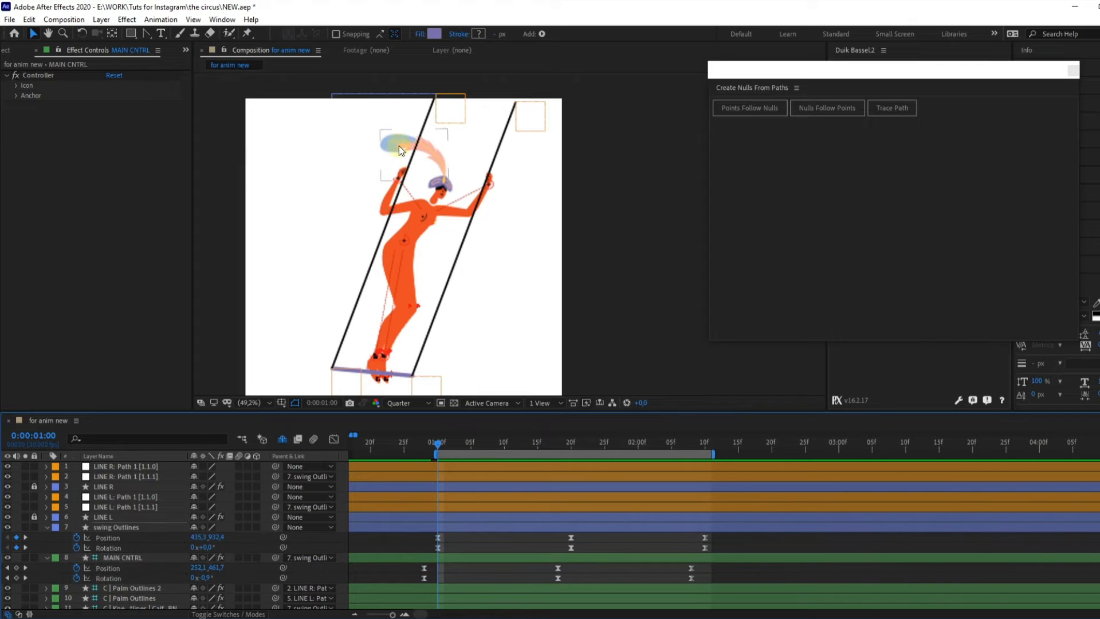
scroll(393, 169, "up", 2)
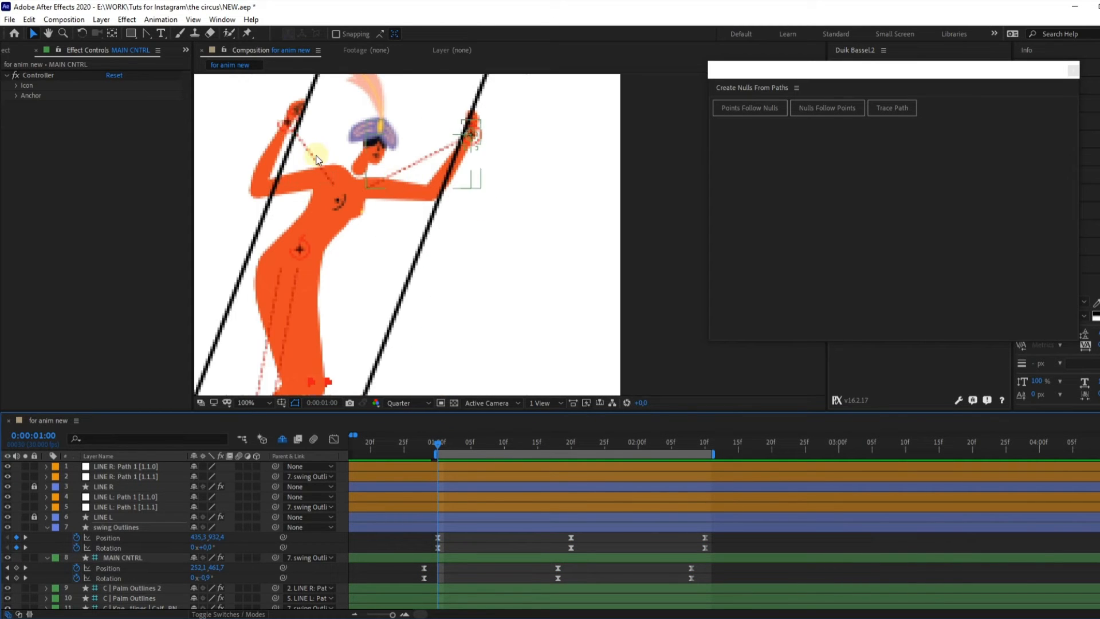
left_click_drag(318, 159, 472, 232)
left_click(397, 403)
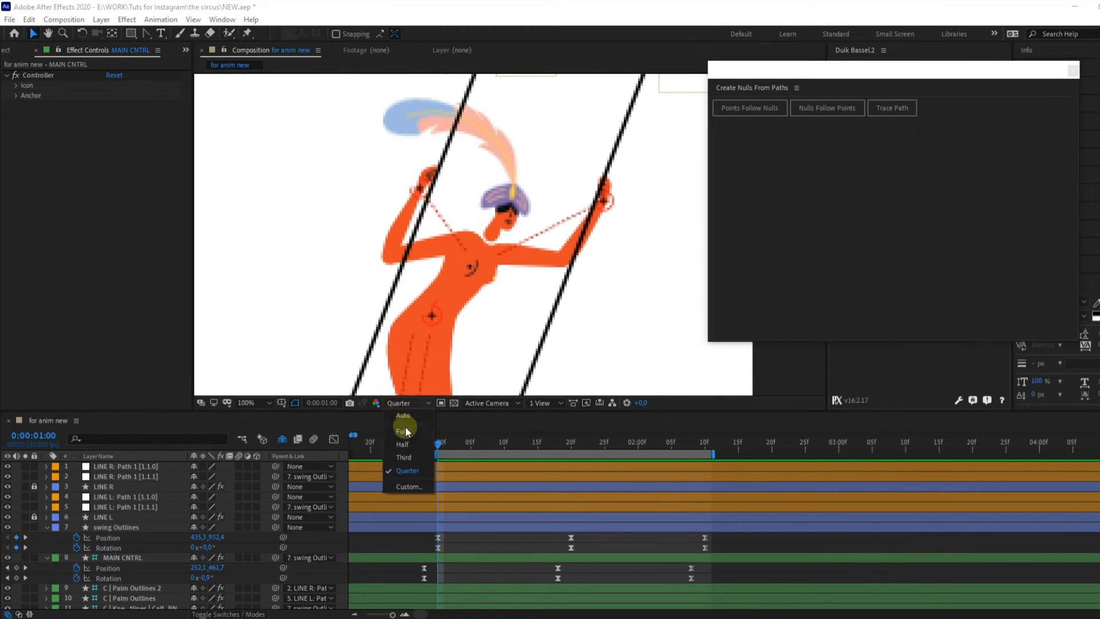
left_click(405, 426)
- Move the C | Palm Outlines controller slightly toward the left rope so the hand sits over it
key("v")
left_click(421, 195)
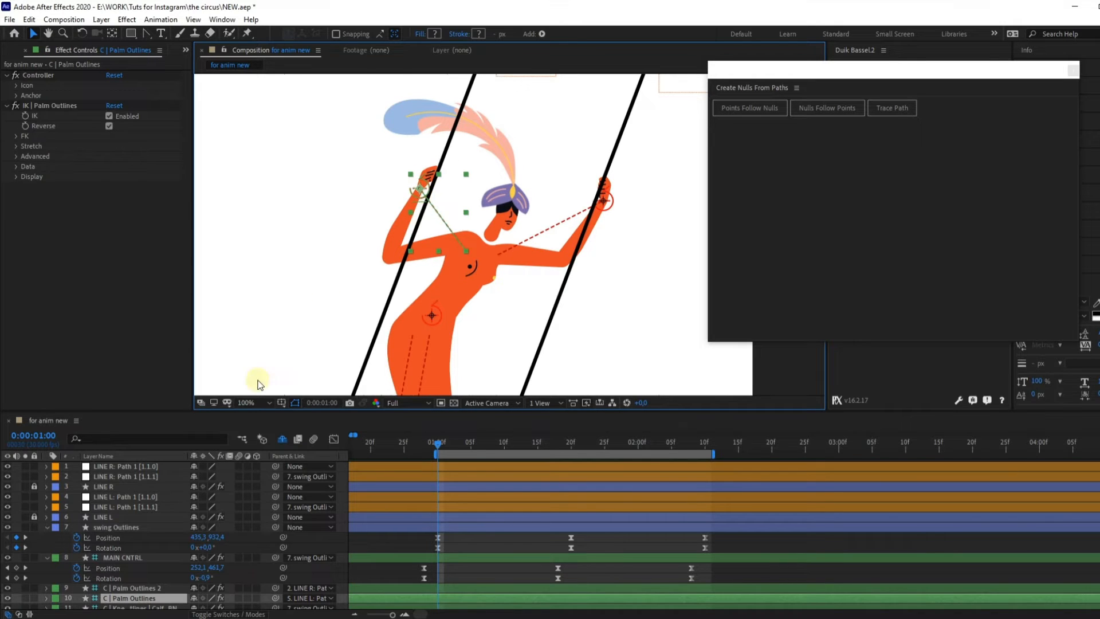
scroll(430, 193, "up", 2)
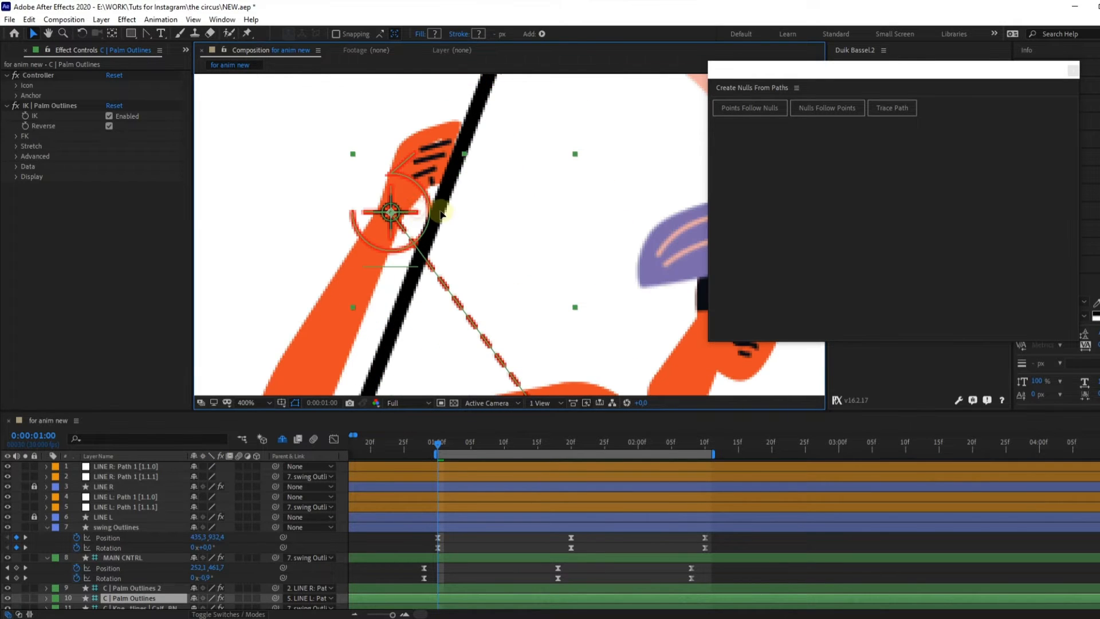
left_click_drag(440, 214, 447, 220)
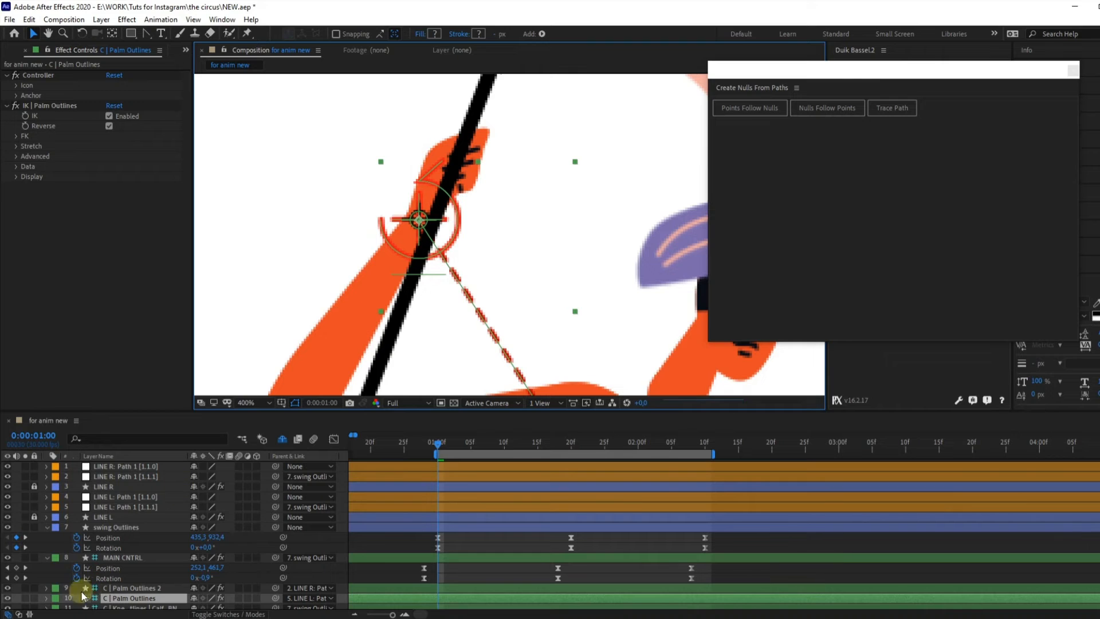
- Add position and rotation keyframes to C | Palm Outlines at 0:00:01:00
key("alt+shift+p")
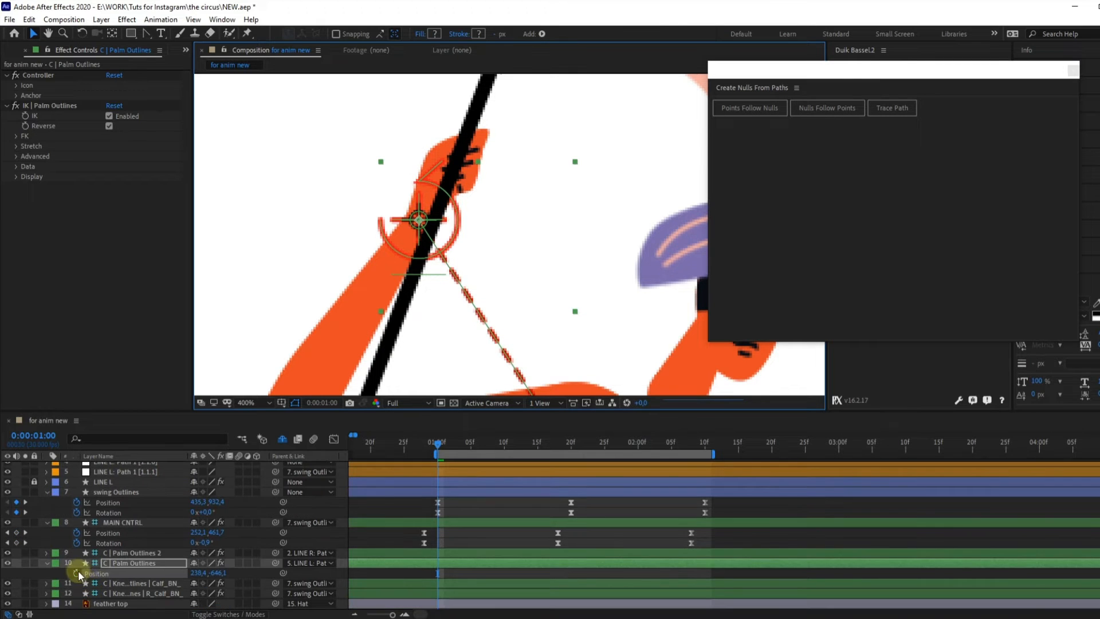
key("alt+shift+r")
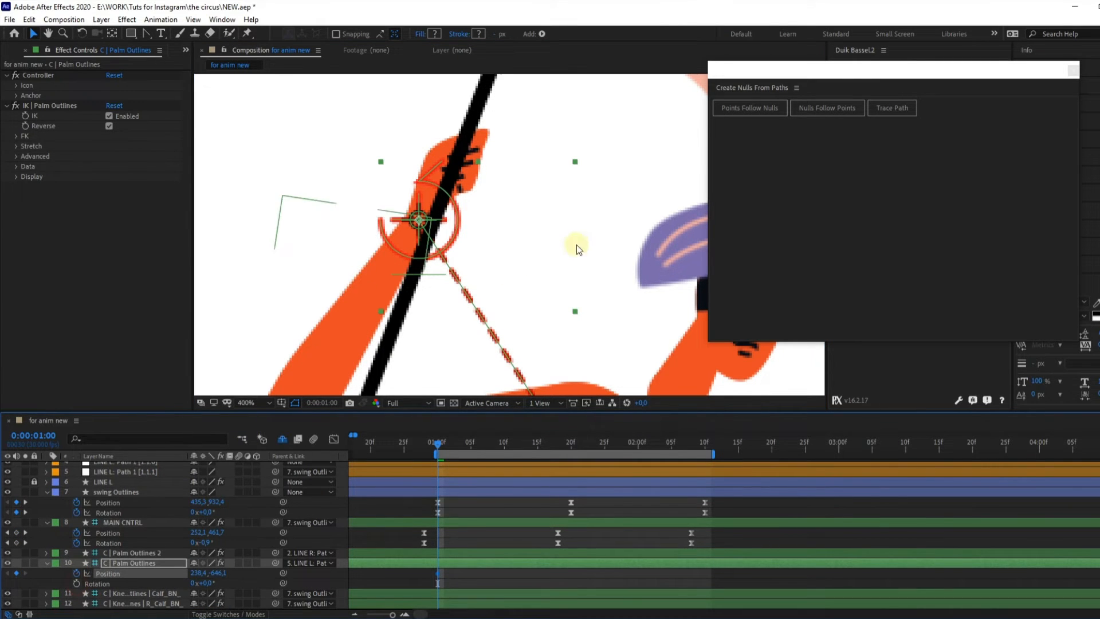
left_click(576, 246)
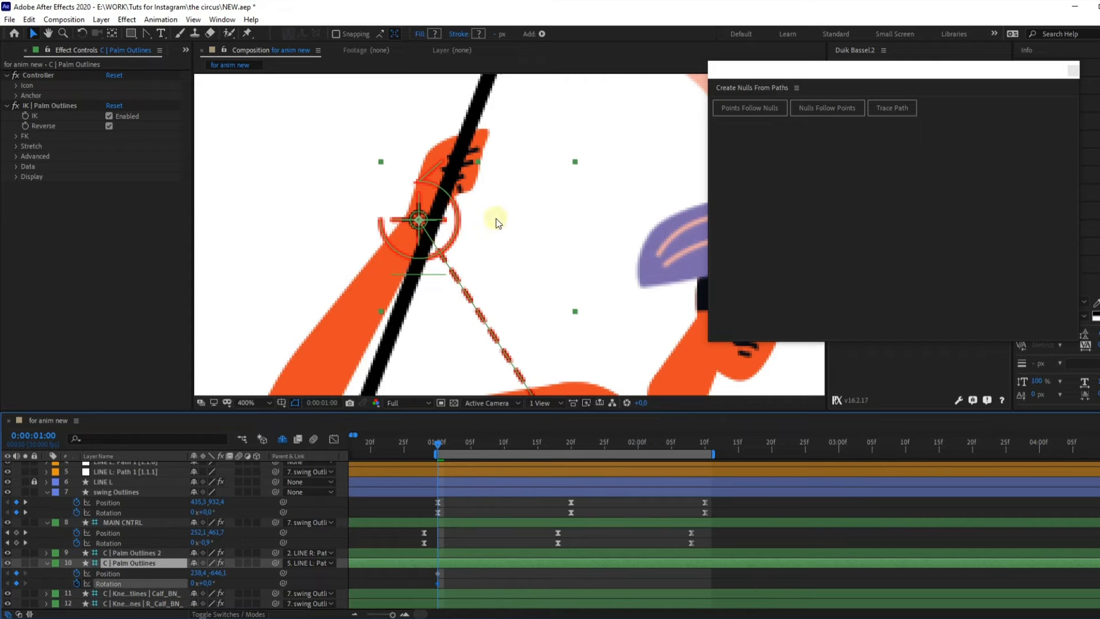
- Set the label colour of C | Palm Outlines to Purple and that of C | Palm Outlines 2 to Peach
scroll(655, 175, "down", 2)
left_click_drag(570, 169, 323, 278)
left_click(56, 564)
left_click(76, 482)
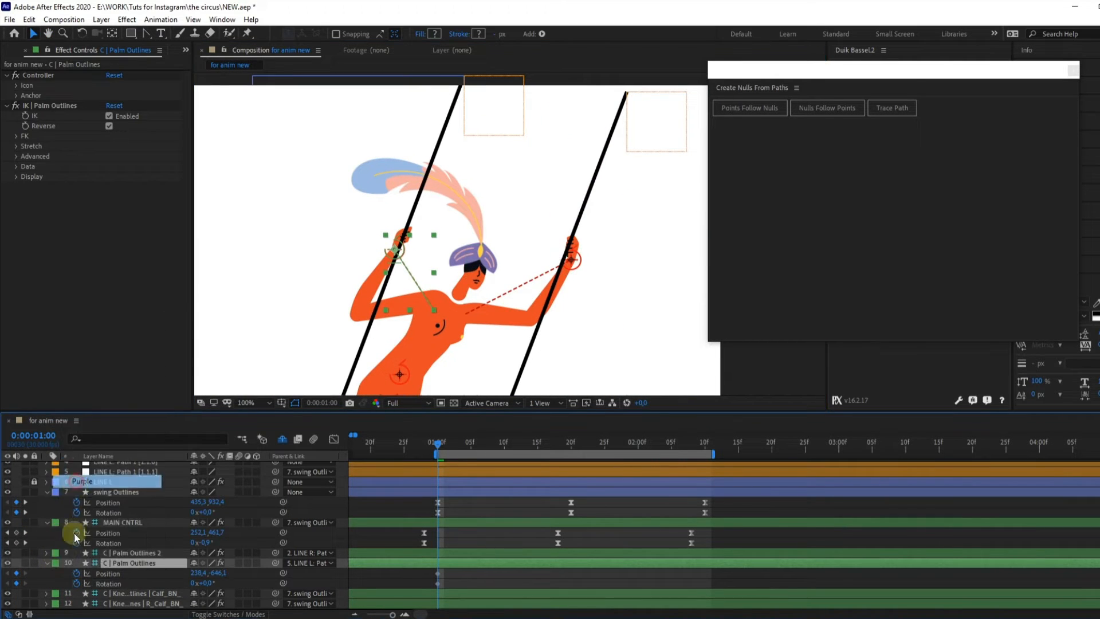
left_click(63, 553)
left_click(56, 553)
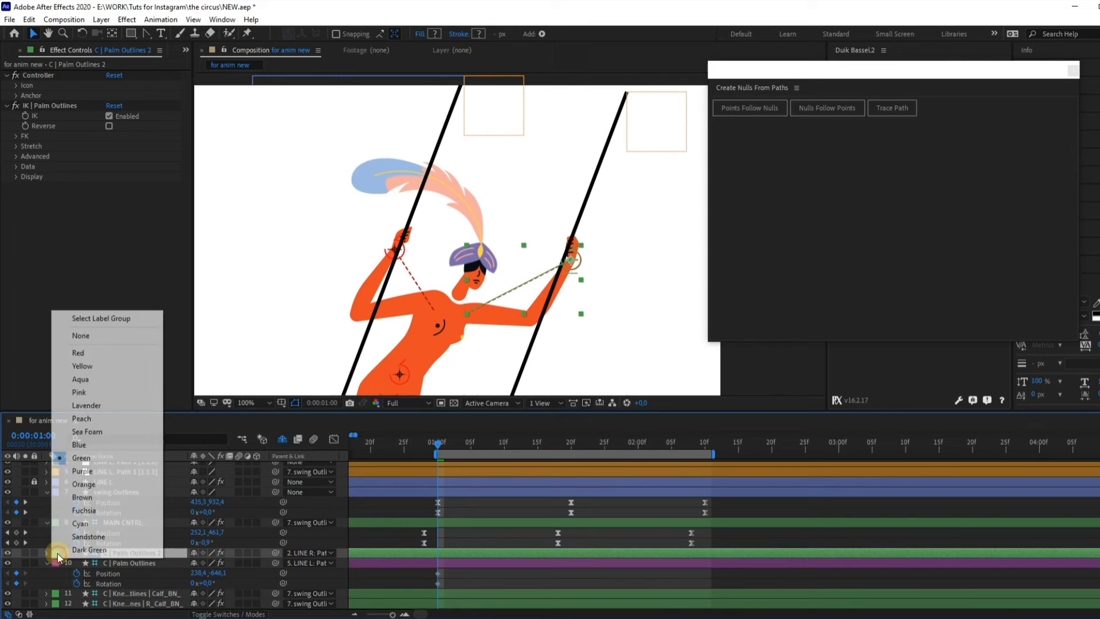
left_click(82, 424)
- Add position and rotation keyframes to C | Palm Outlines 2 at 0:00:01:00
key("p")
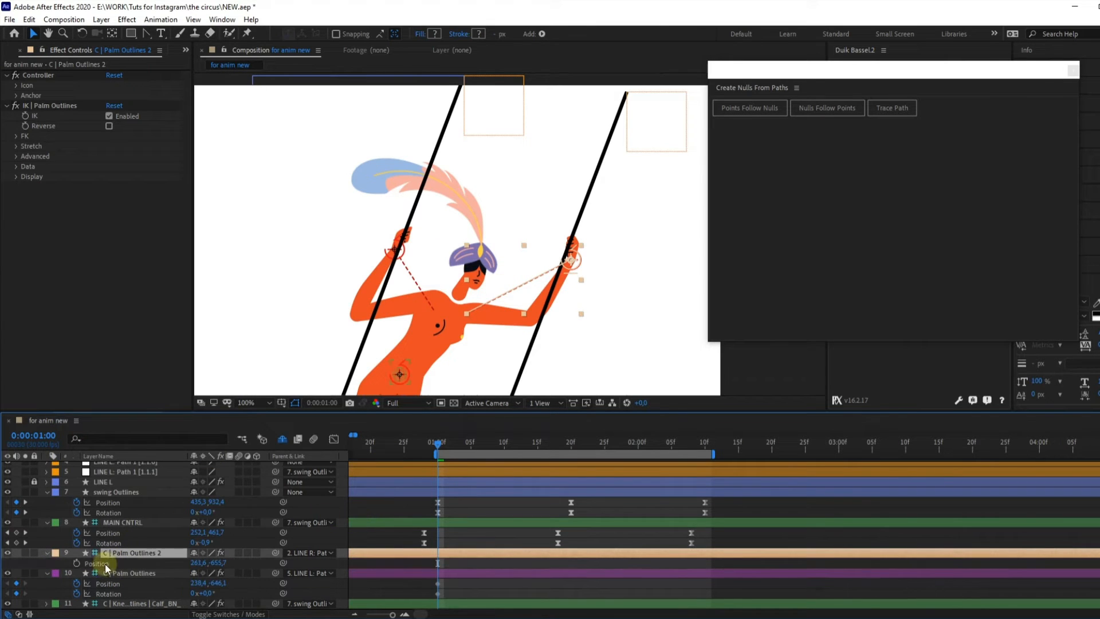
key("r")
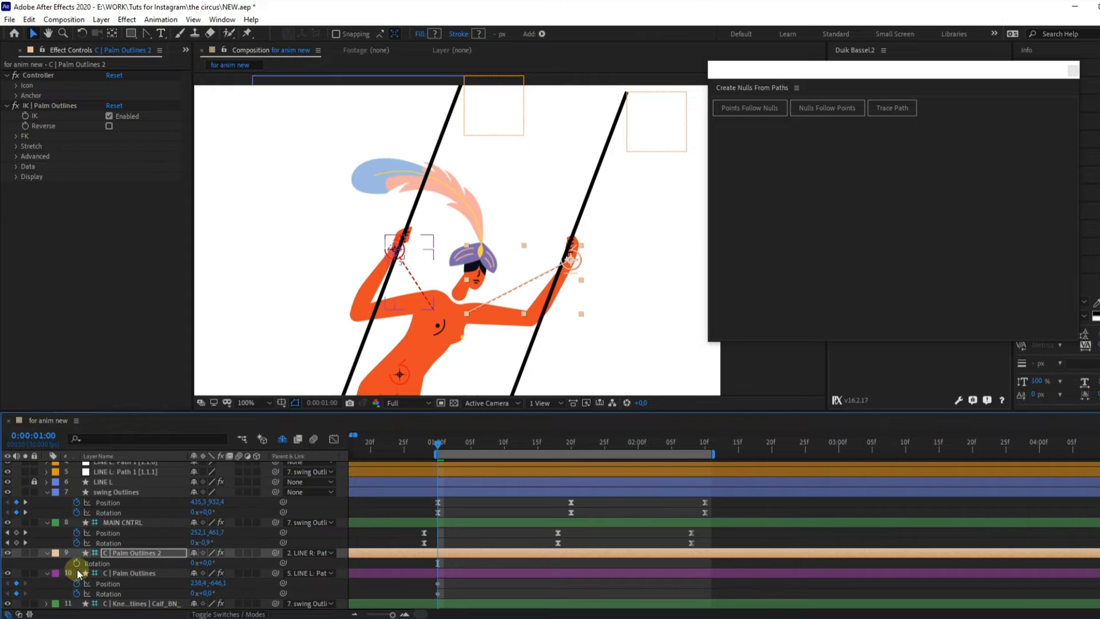
left_click(77, 563)
key("u")
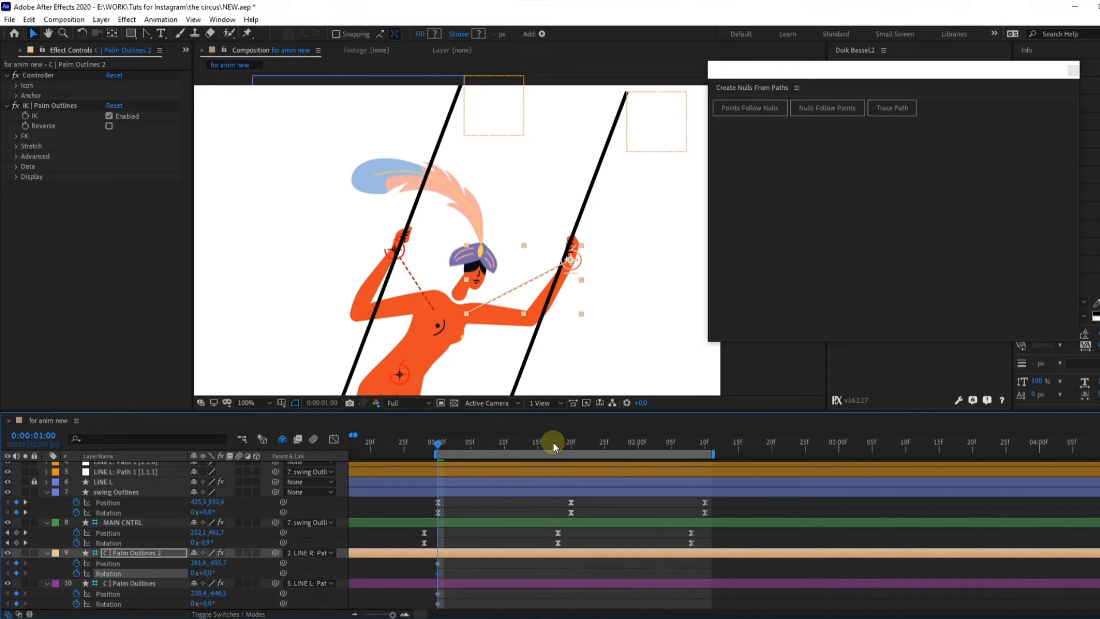
- At 0:00:01:20, add position and rotation keyframes to both C | Palm Outlines and C | Palm Outlines 2
left_click_drag(553, 442, 571, 445)
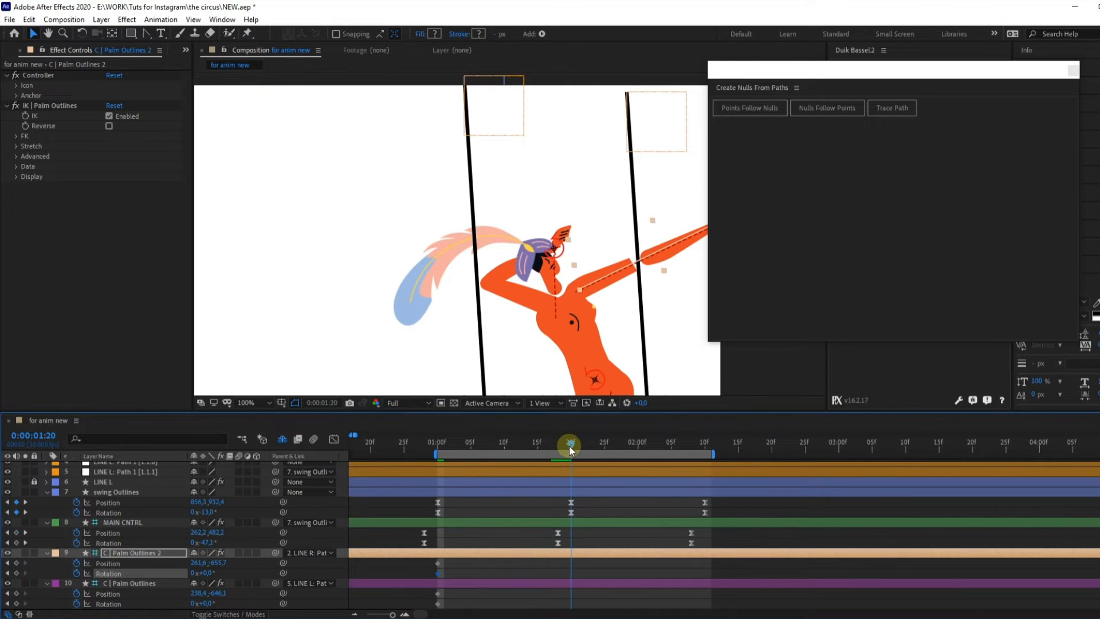
left_click_drag(16, 563, 10, 604)
scroll(427, 548, "down", 1)
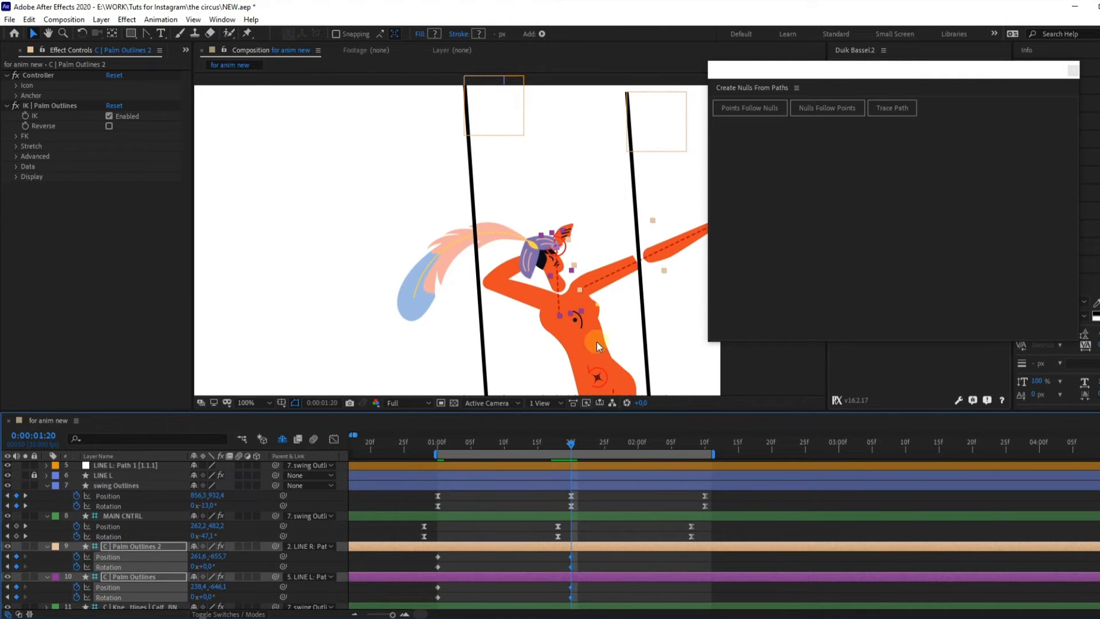
- Place the C | Palm Outlines hand on the left rope at 0:00:01:20 with X position 98.4 and rotation -17°
left_click(634, 507)
left_click(560, 248)
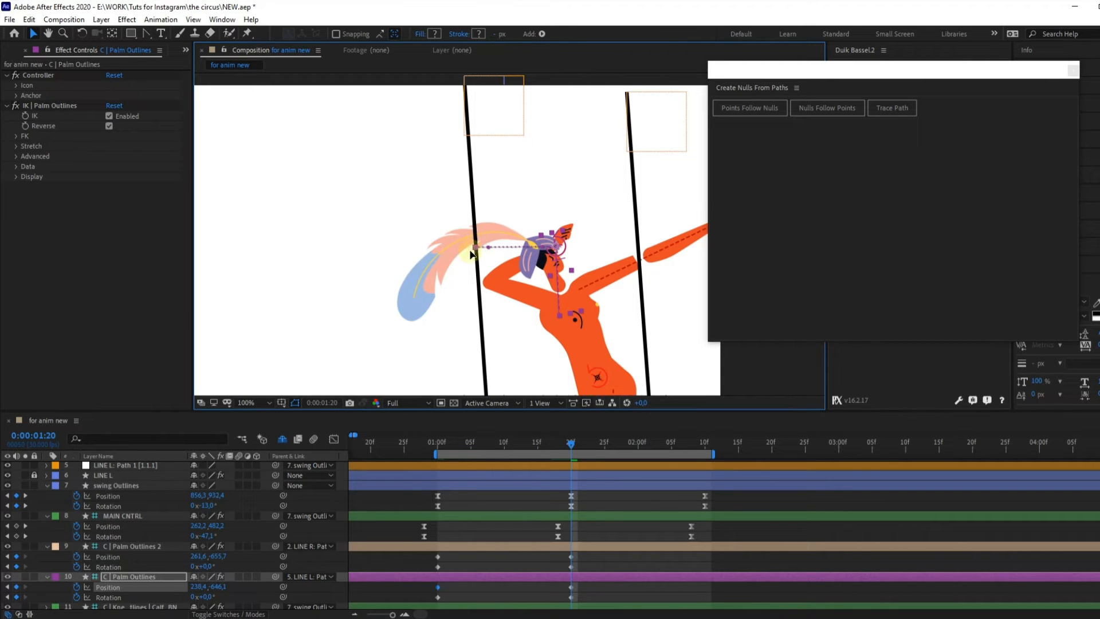
left_click_drag(197, 587, 192, 589)
left_click_drag(96, 576, 20, 572)
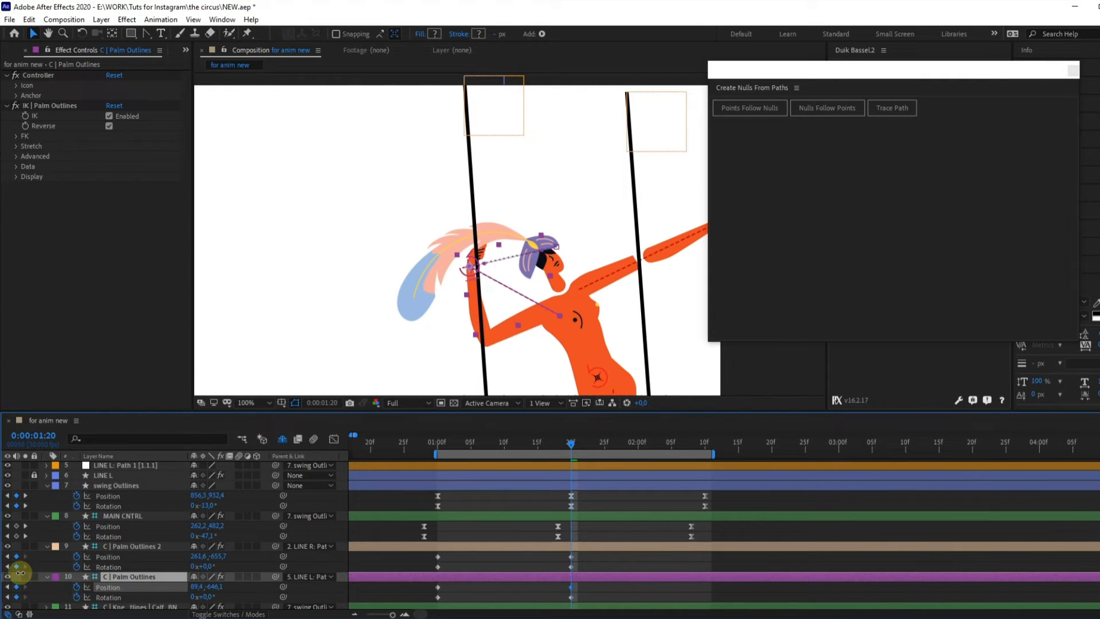
left_click(200, 597)
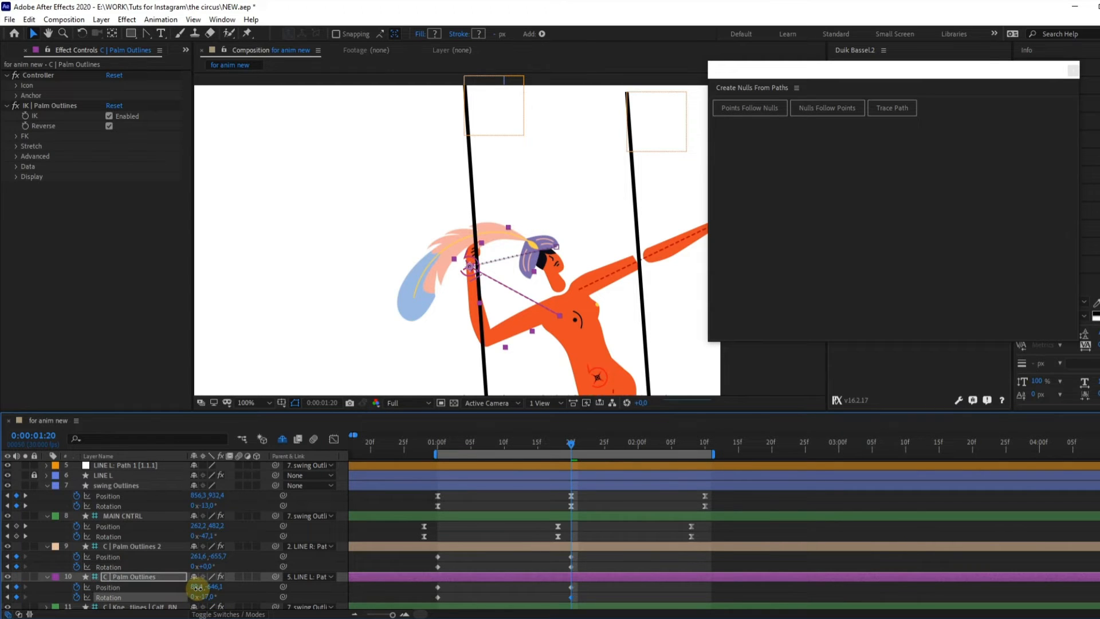
left_click_drag(197, 587, 201, 587)
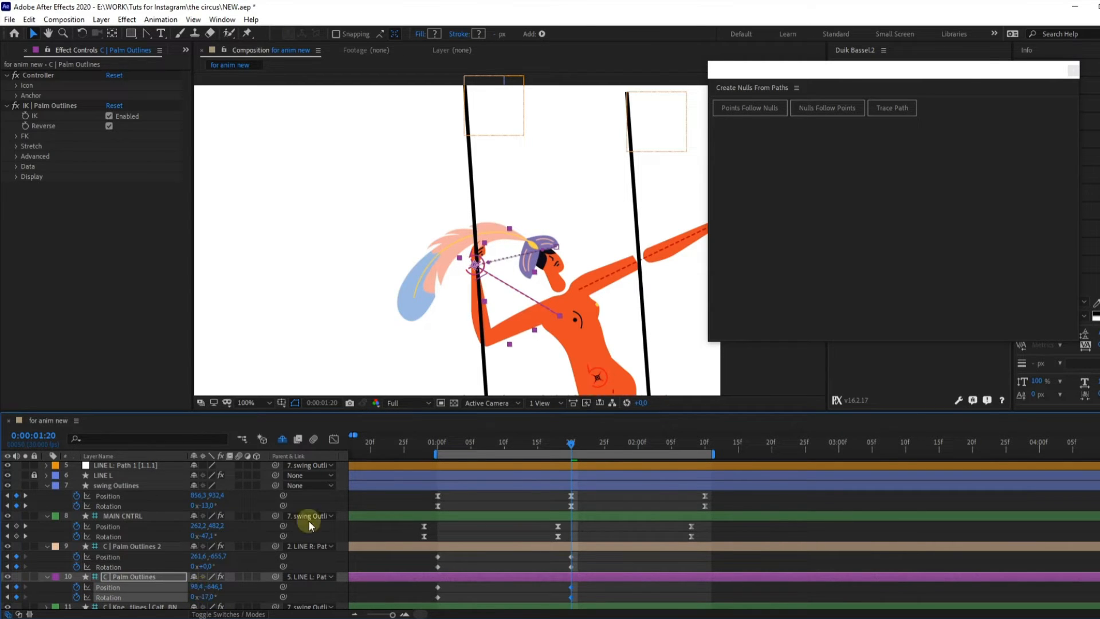
- Place the C | Palm Outlines 2 hand on the right rope at 0:00:01:20 with X position 102.6 and rotation -6°
left_click_drag(651, 222, 499, 262)
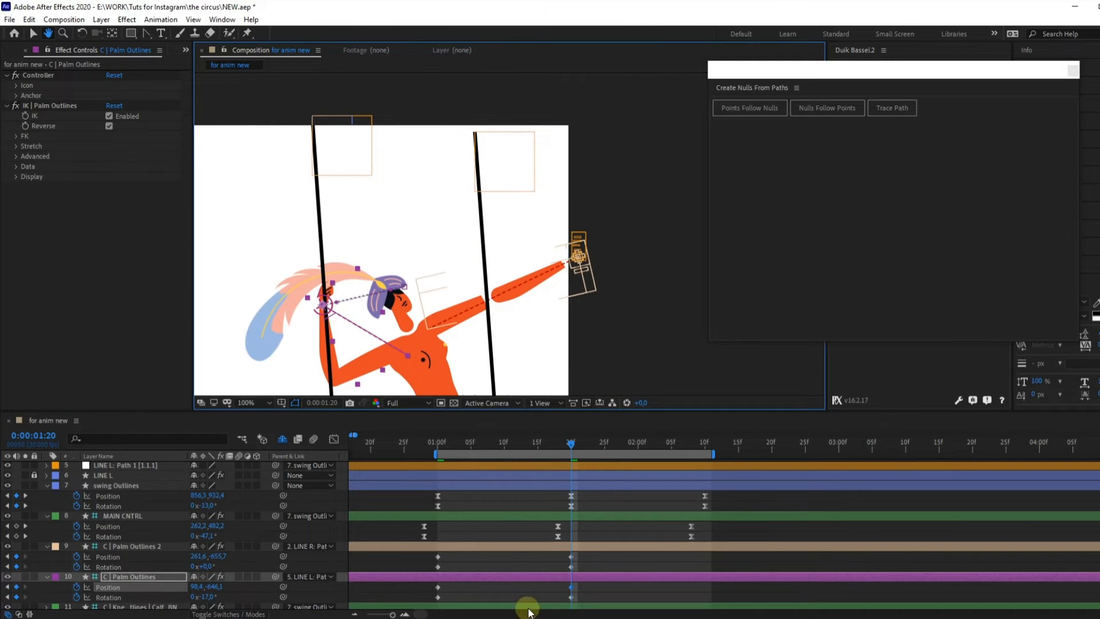
left_click(554, 546)
left_click_drag(196, 556, 60, 555)
left_click_drag(81, 556, 103, 557)
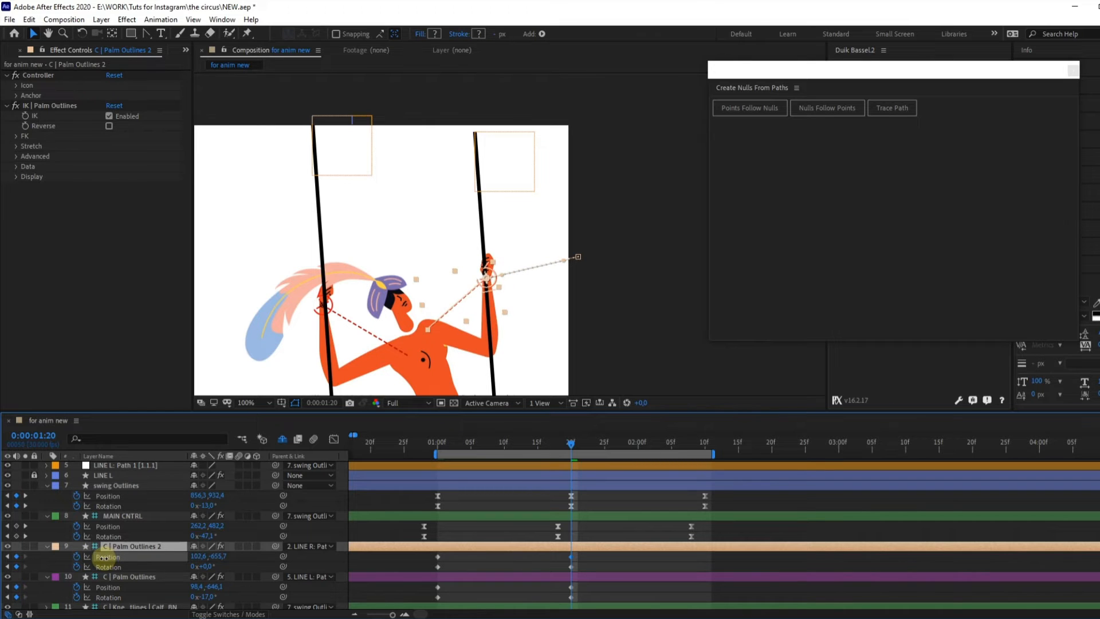
left_click(209, 566)
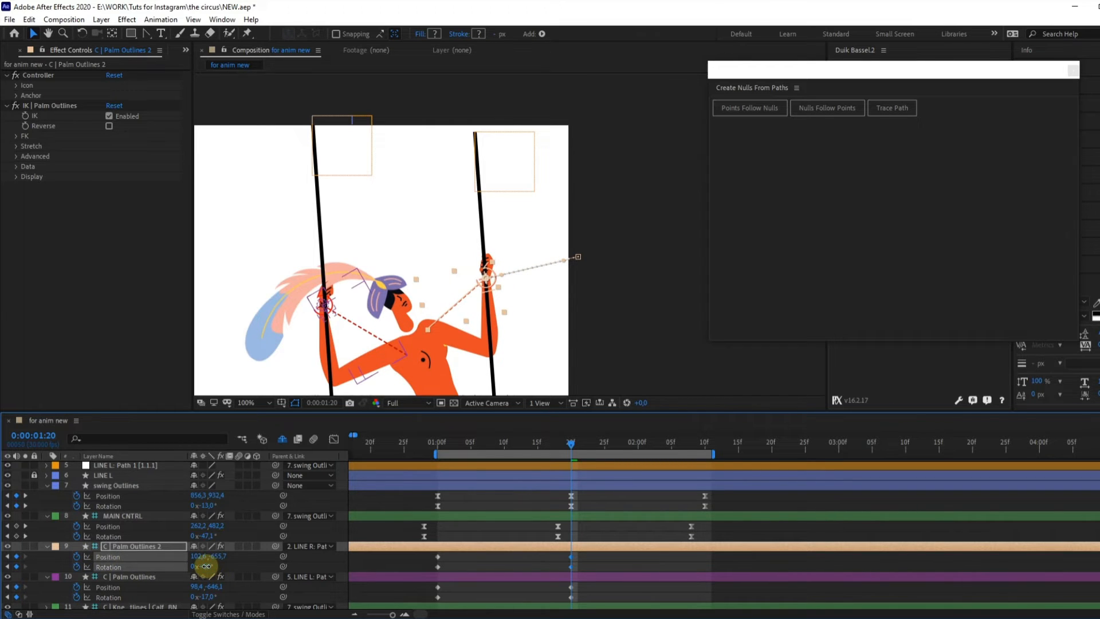
left_click_drag(206, 566, 205, 567)
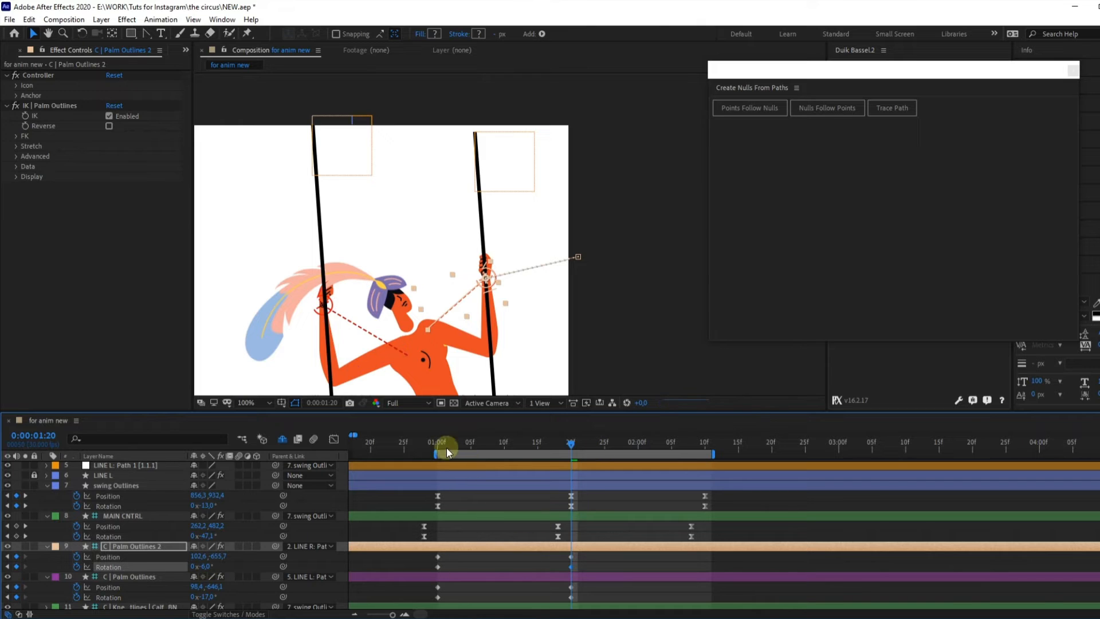
- Copy the 0:00:01:00 position and rotation keyframes of both palm controllers to 0:00:02:10
left_click(704, 443)
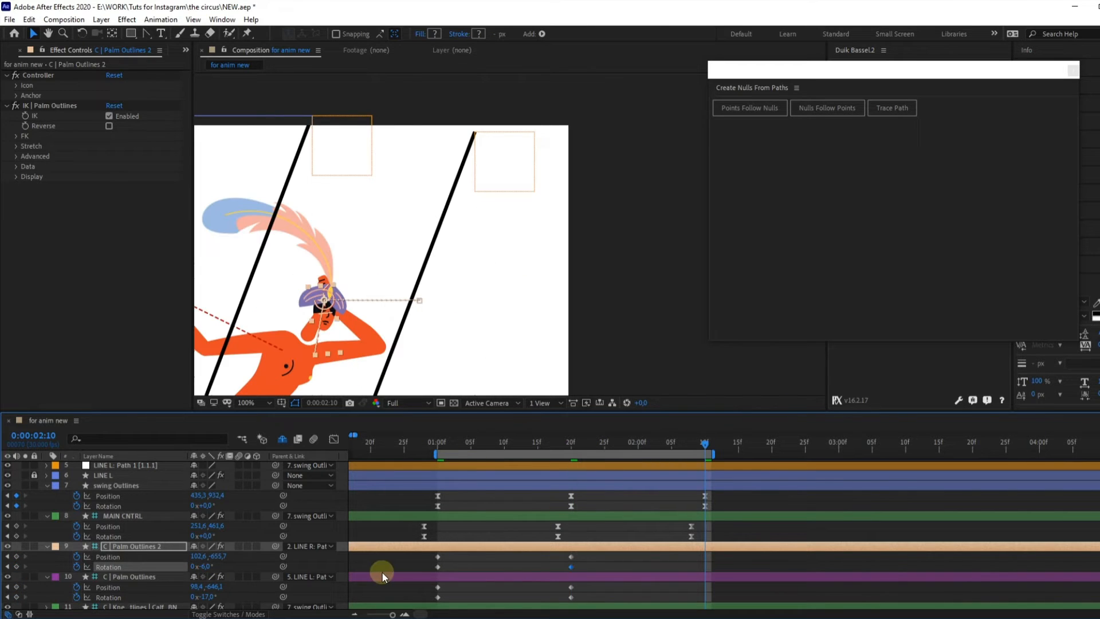
left_click_drag(475, 560, 428, 606)
key("ctrl+v")
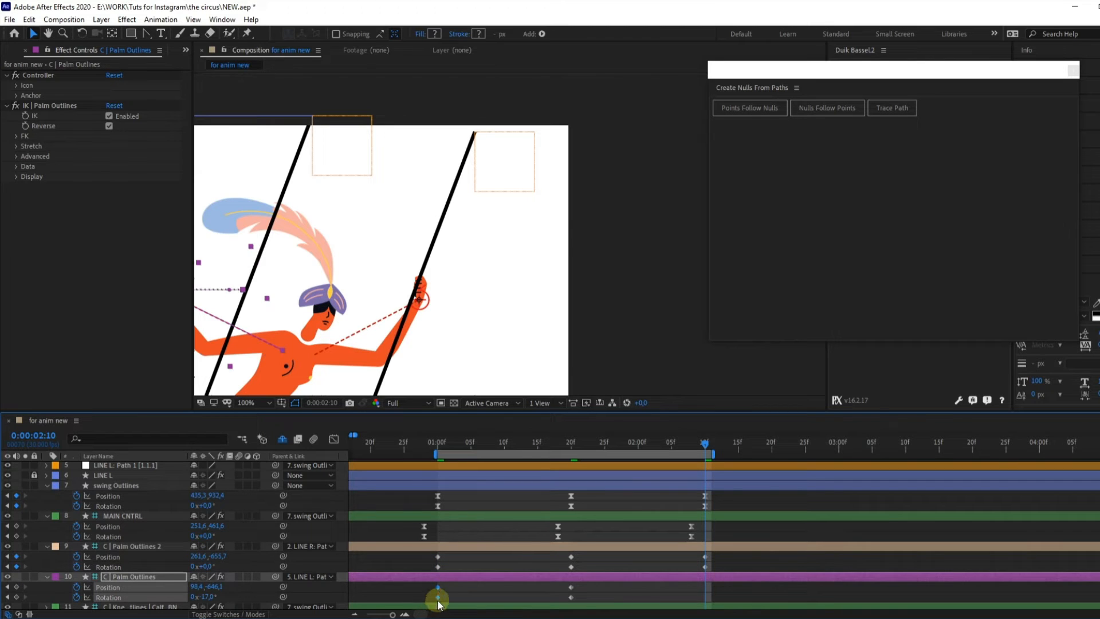
key("ctrl+v")
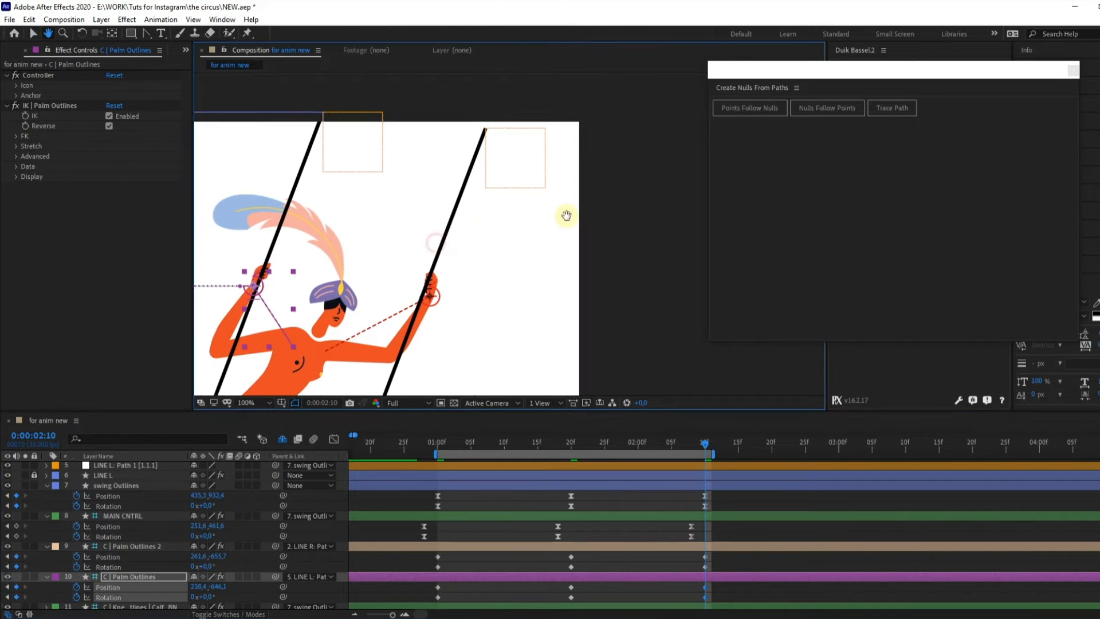
- Apply Easy Ease to all position and rotation keyframes of both palm controllers
left_click_drag(440, 240, 579, 209)
key("v")
left_click_drag(723, 558, 427, 587)
left_click(405, 559)
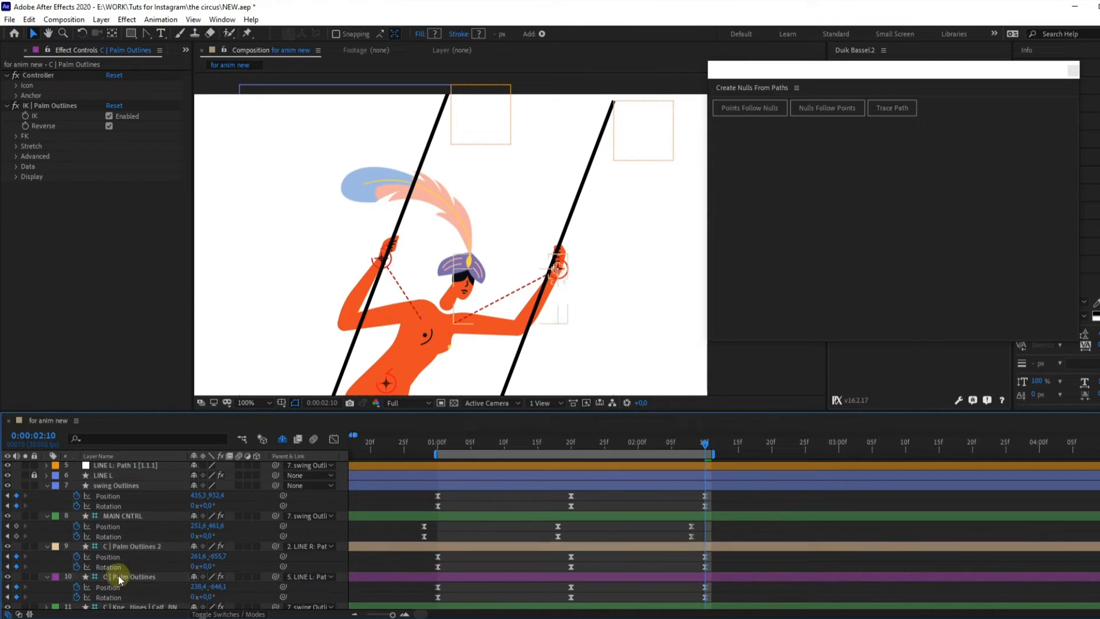
- Set the spatial interpolation of all position keyframes on both palm controllers to Linear
left_click(108, 557)
left_click(114, 588, "ctrl")
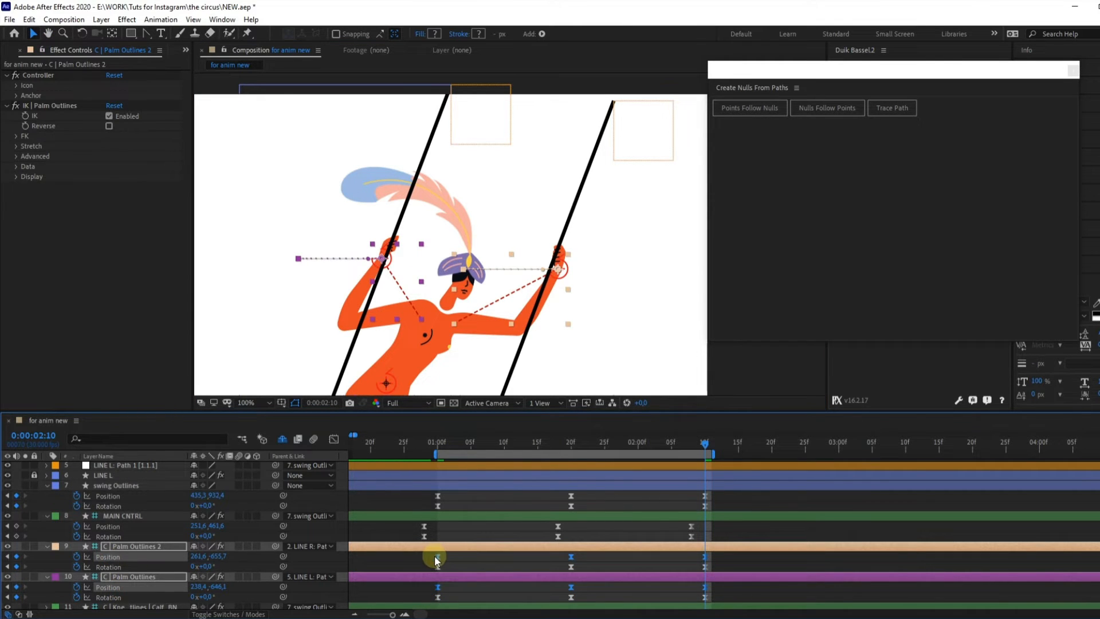
right_click(435, 559)
left_click(467, 508)
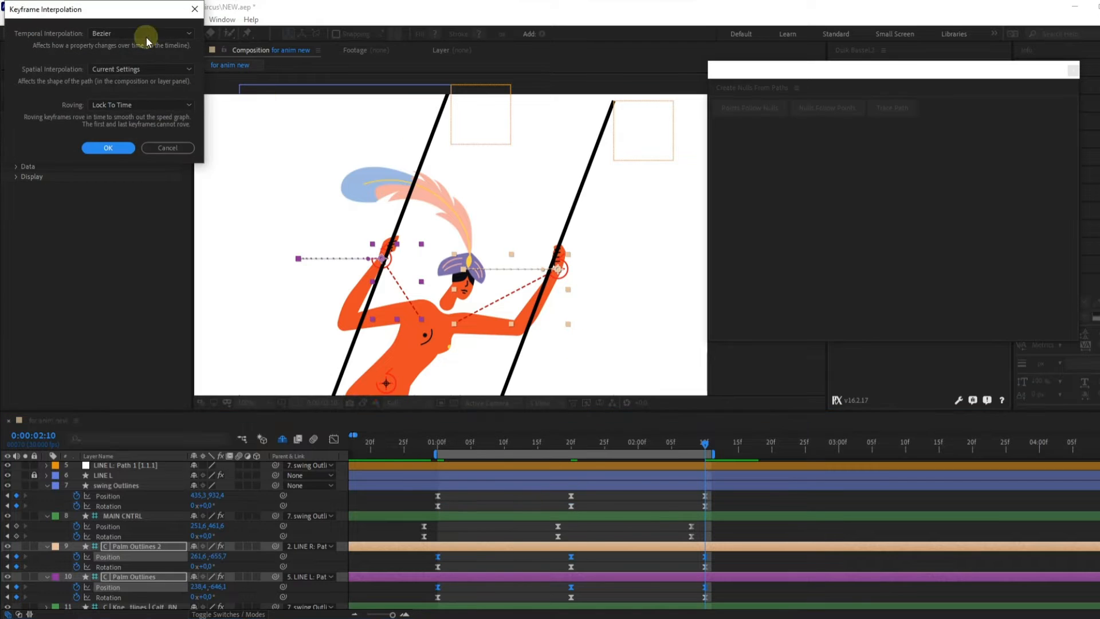
left_click(602, 244)
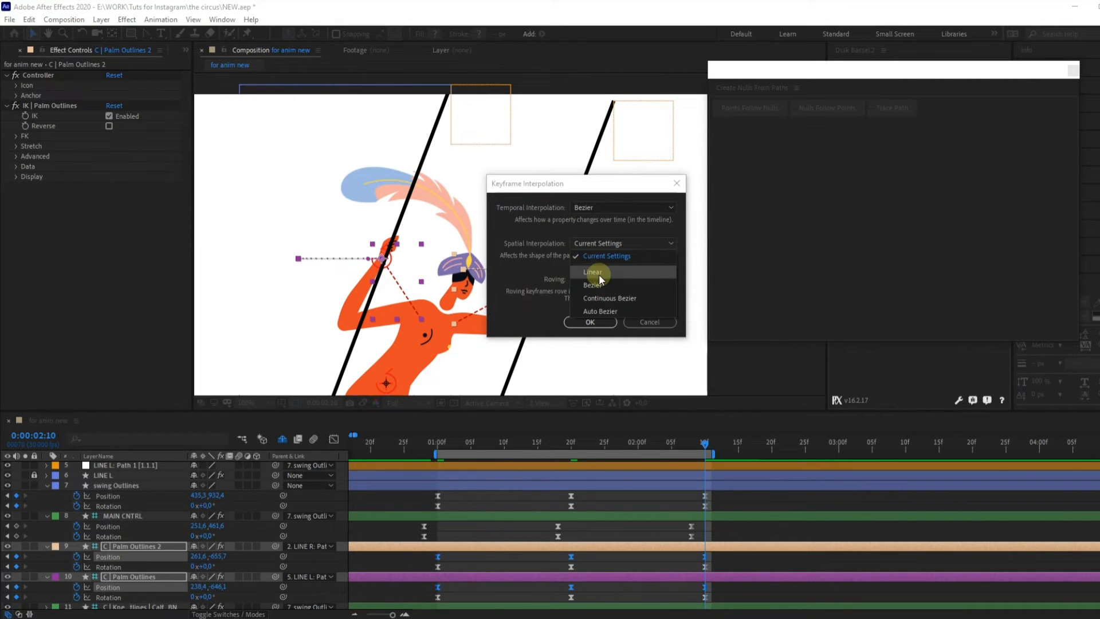
left_click(599, 273)
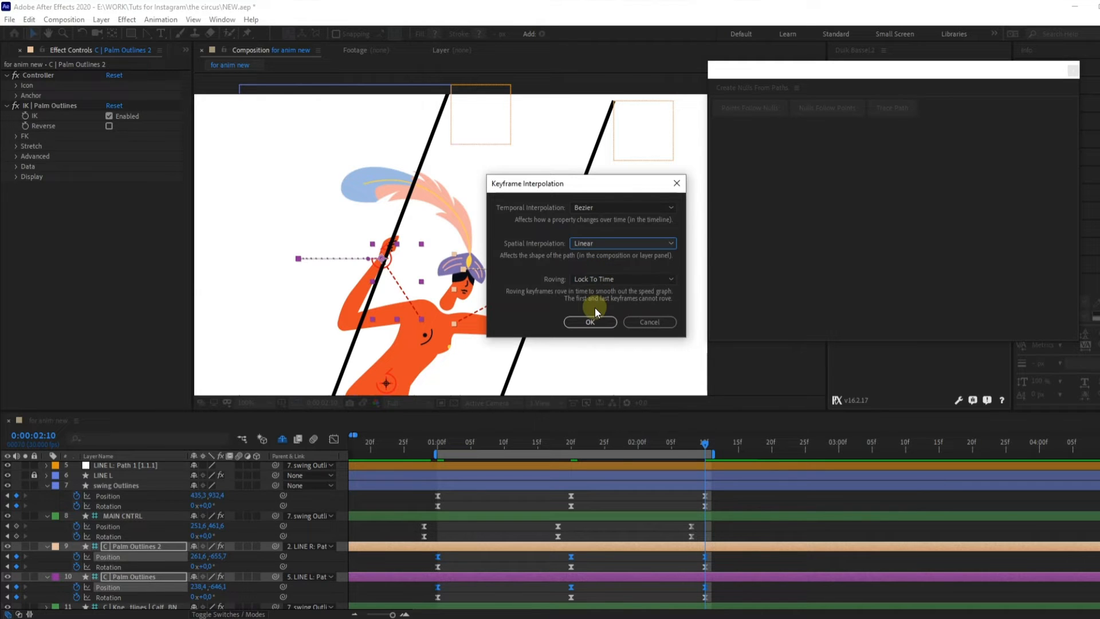
left_click(590, 322)
- Preview the animation from 0:00:01:00 and check how the hands follow the ropes, both full figure and close up
left_click(439, 447)
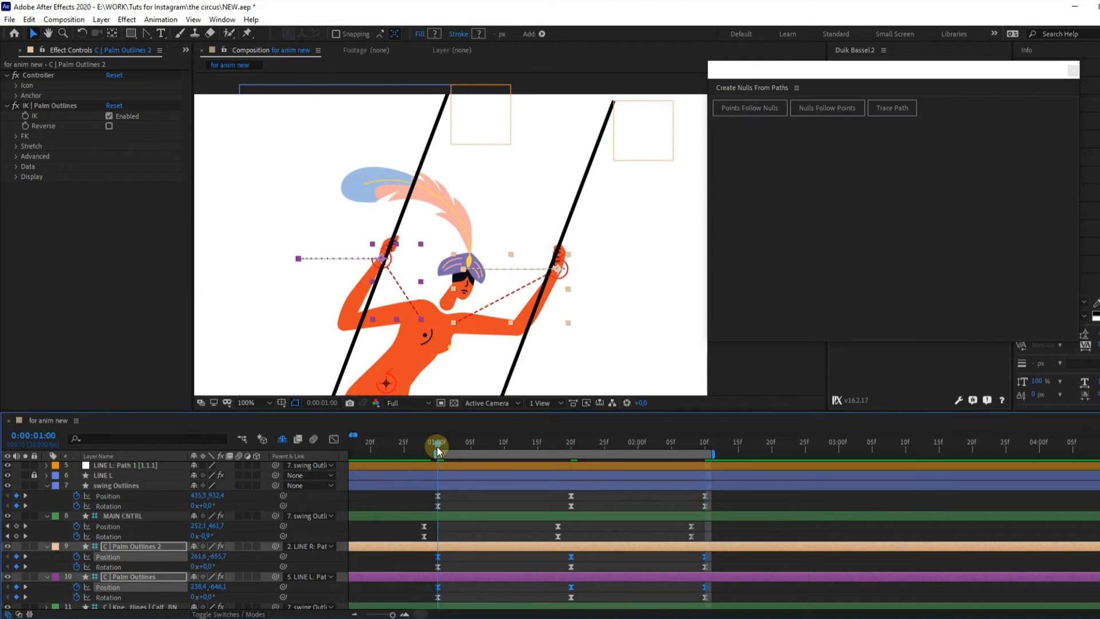
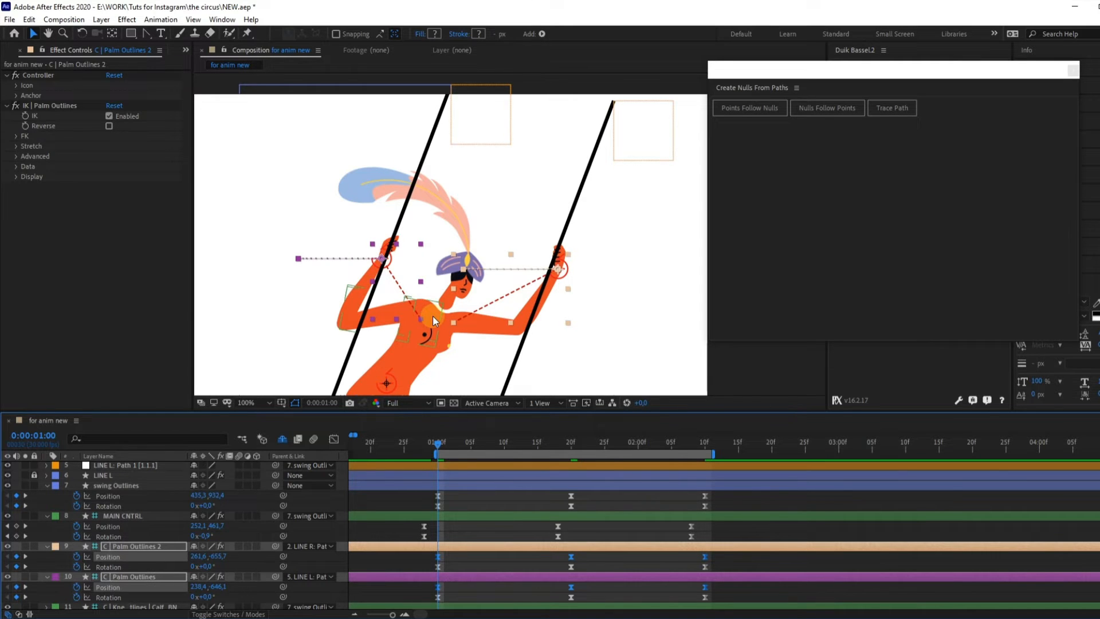
key("space")
scroll(574, 276, "down", 4)
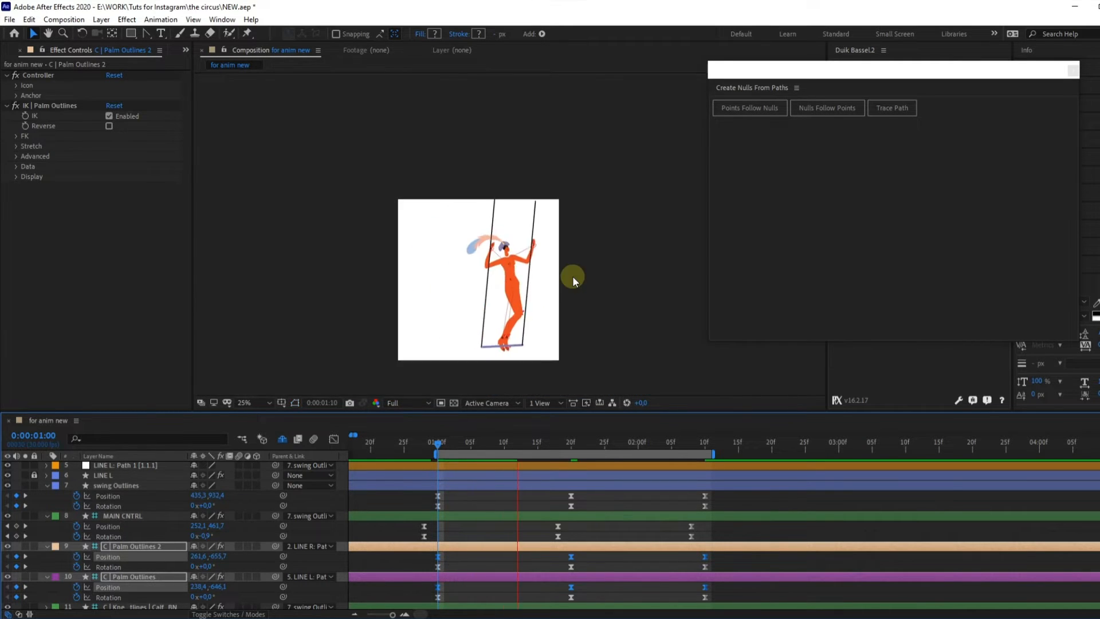
scroll(548, 260, "up", 2)
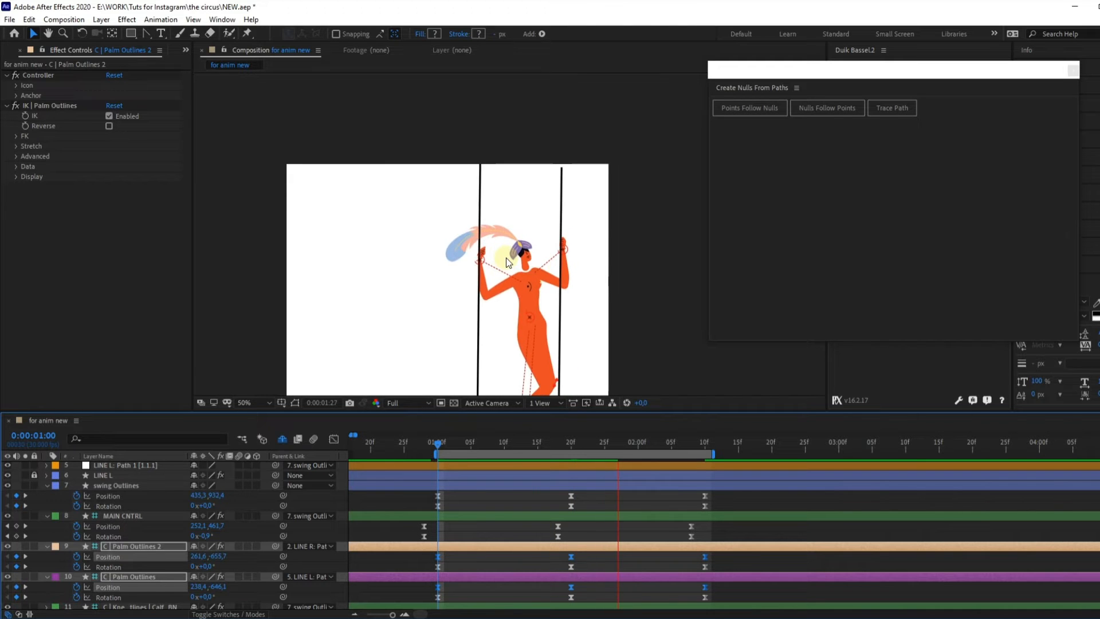
scroll(547, 260, "up", 2)
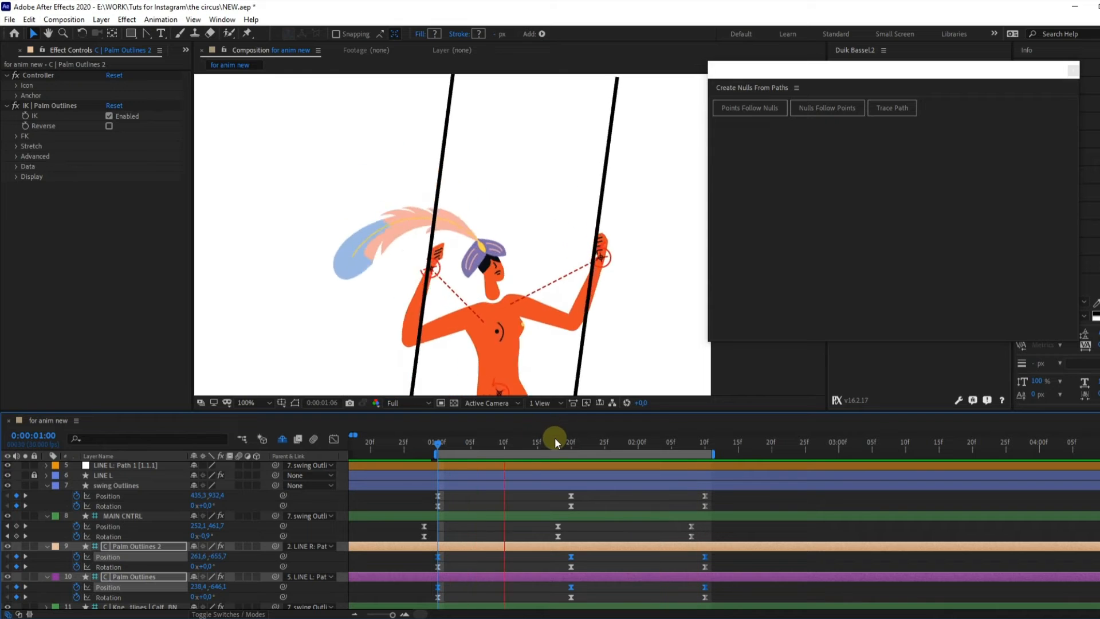
- Strengthen the easing of all swing Outlines, MAIN CNTRL and palm controller keyframes together in the Graph Editor
mouse_move(441, 445)
left_mouse_down()
mouse_move(422, 455)
mouse_move(438, 458)
left_mouse_up()
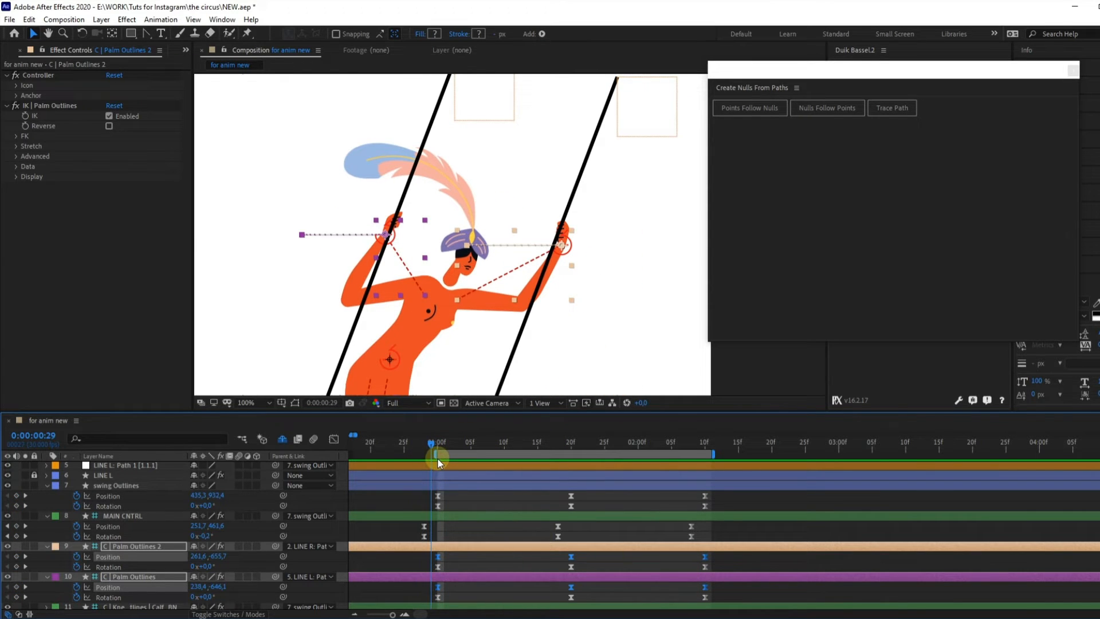
left_click_drag(412, 500, 756, 601)
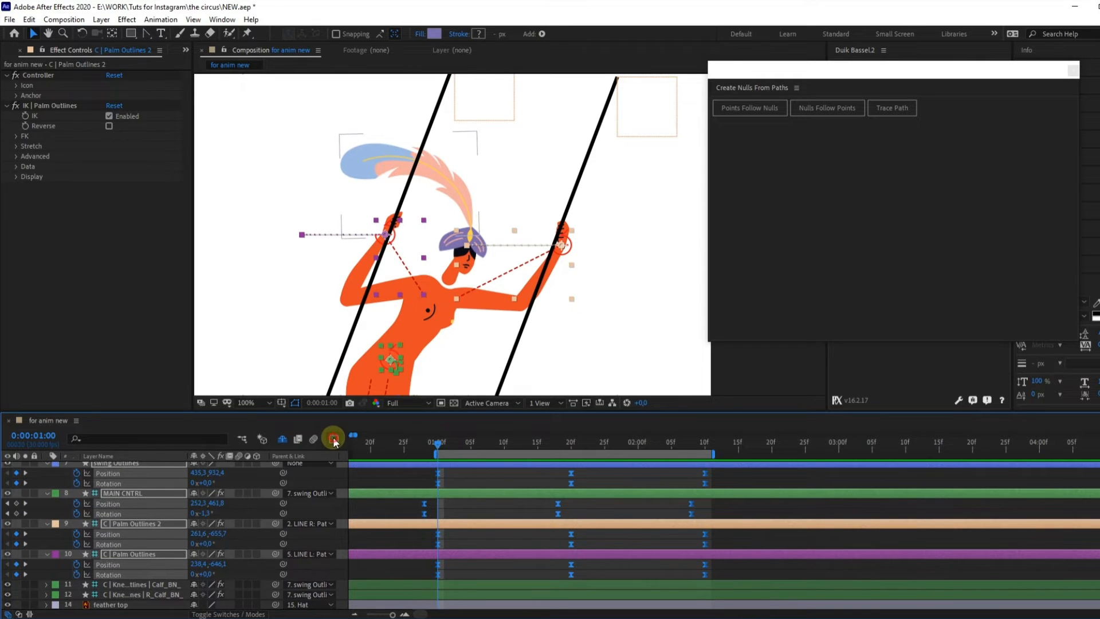
key("shift+F3")
left_click_drag(660, 593, 421, 593)
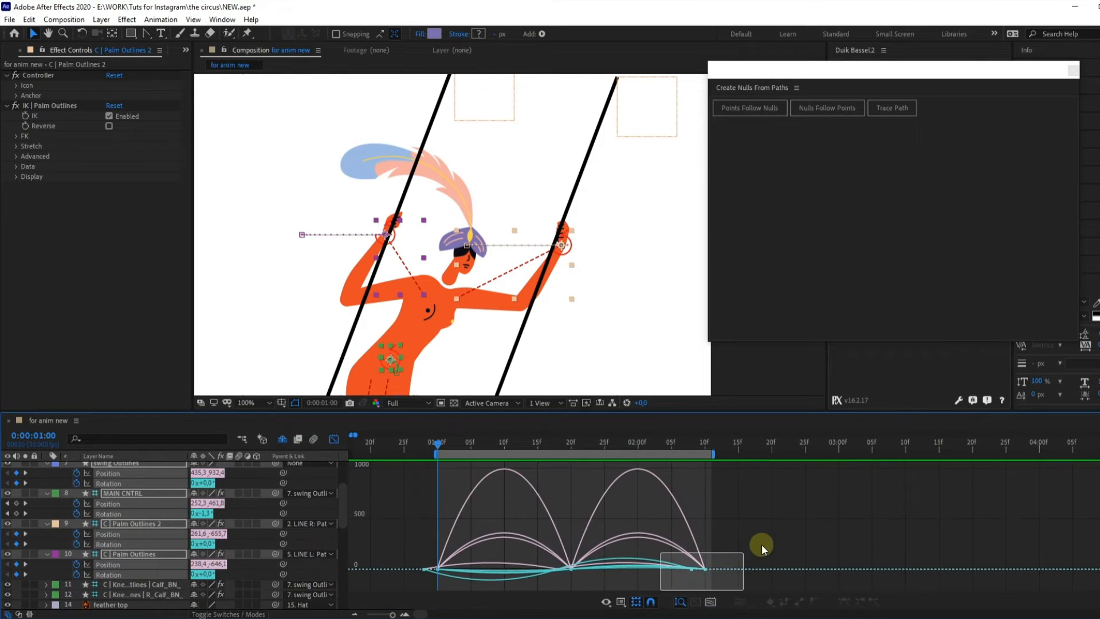
left_click_drag(761, 541, 401, 593)
left_click_drag(460, 569, 525, 569)
left_click(340, 440)
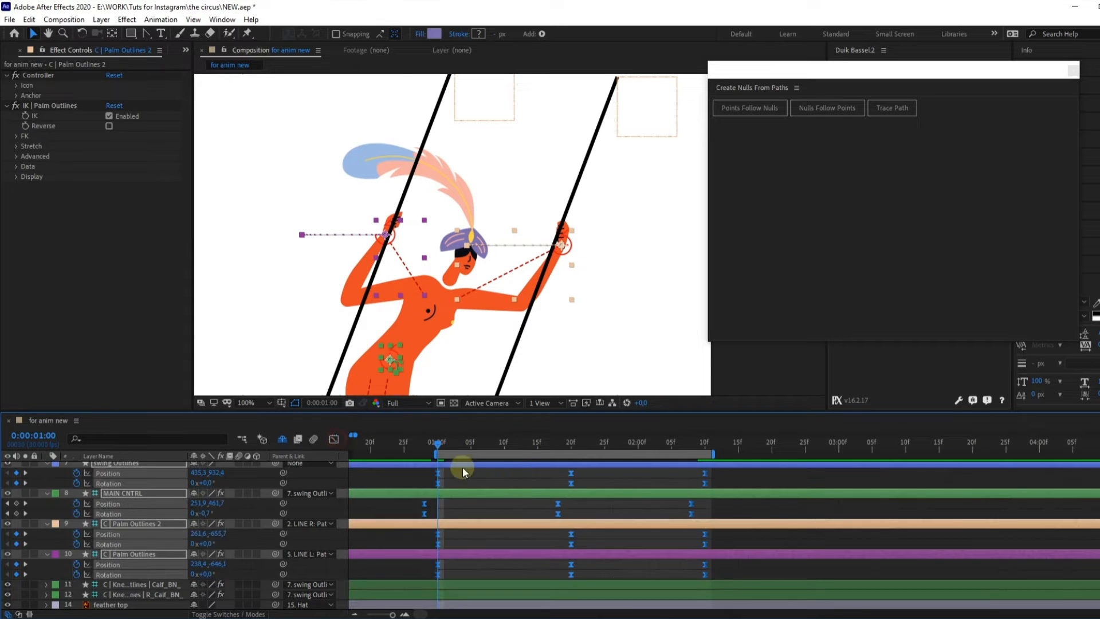
- Preview the re-eased swing motion and inspect the hands at 0:00:01:20
key("space")
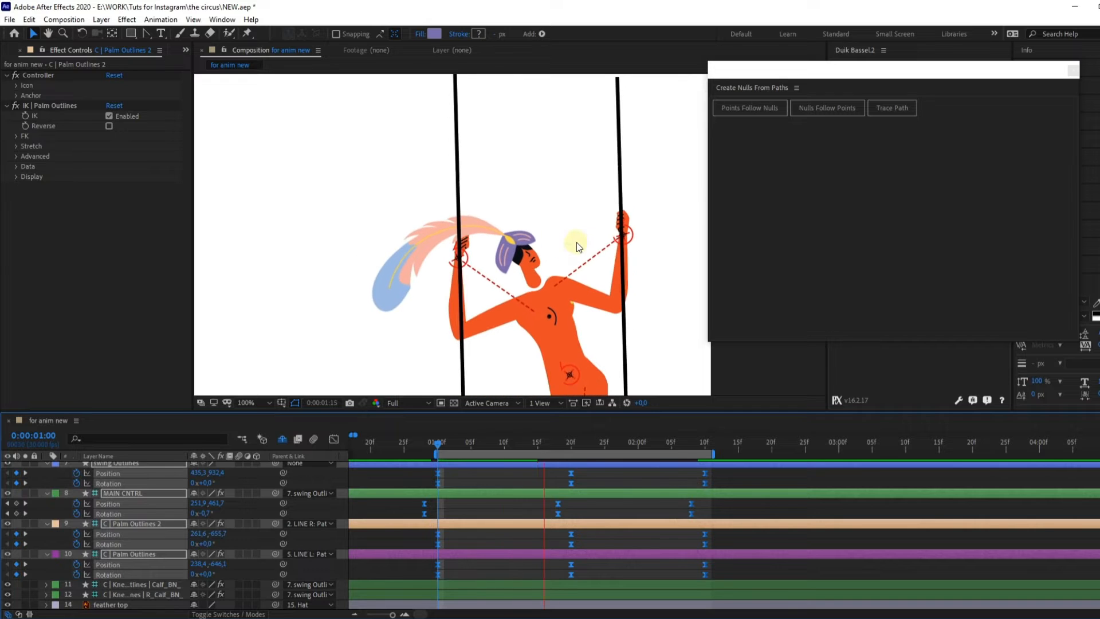
scroll(576, 242, "down", 2)
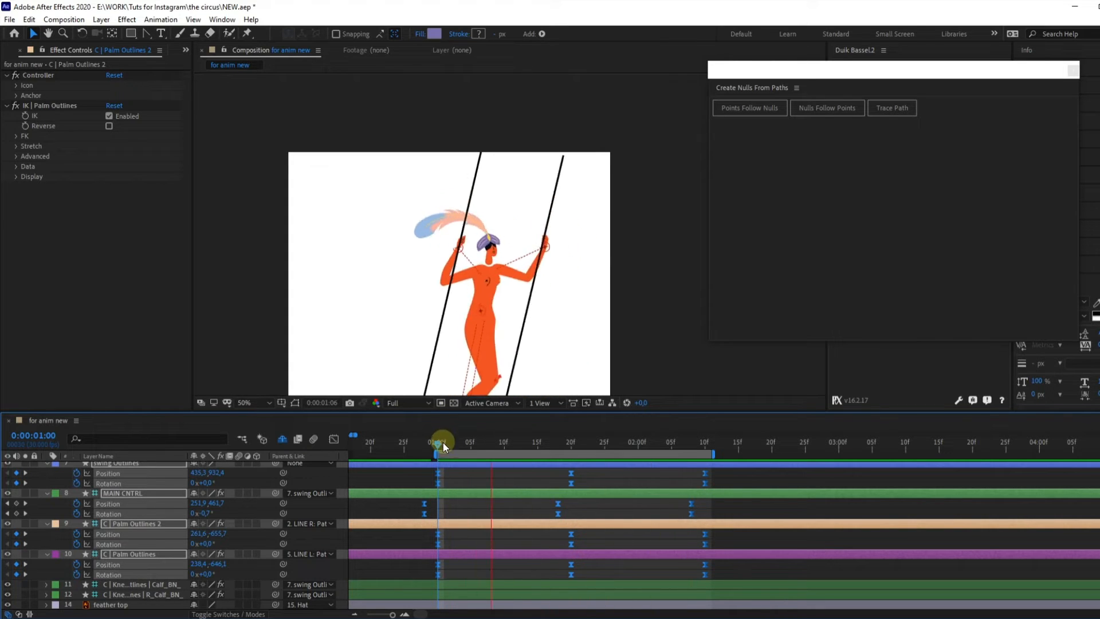
left_click_drag(442, 442, 573, 458)
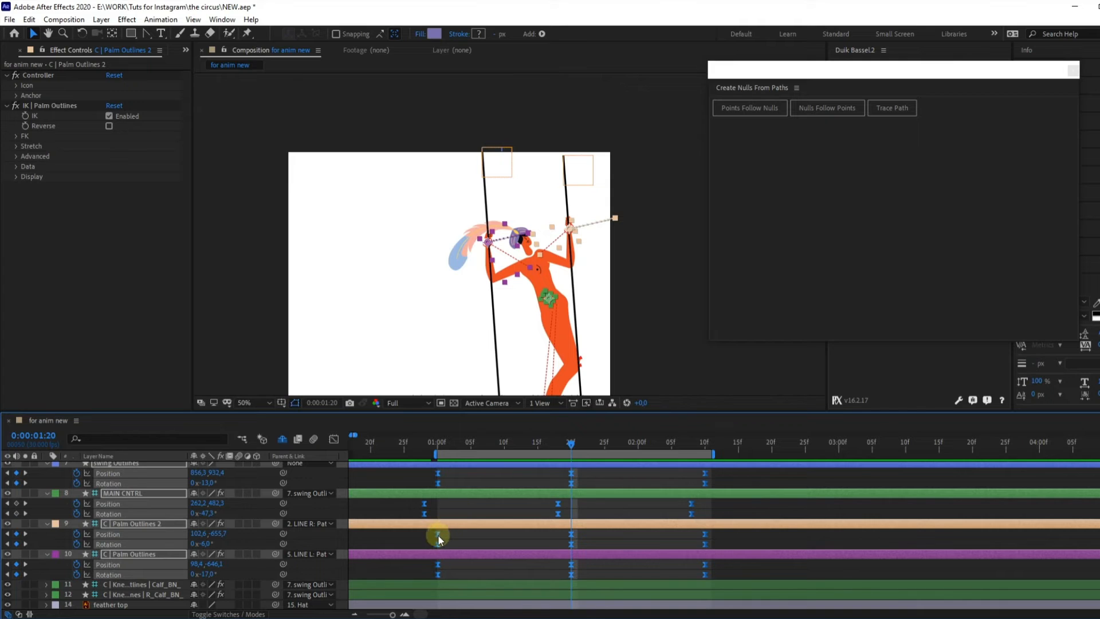
- Shift all keyframes of both palm controllers two frames earlier, with the last ones at 0:00:02:08 like MAIN CNTRL's, and preview
left_click_drag(422, 534, 724, 589)
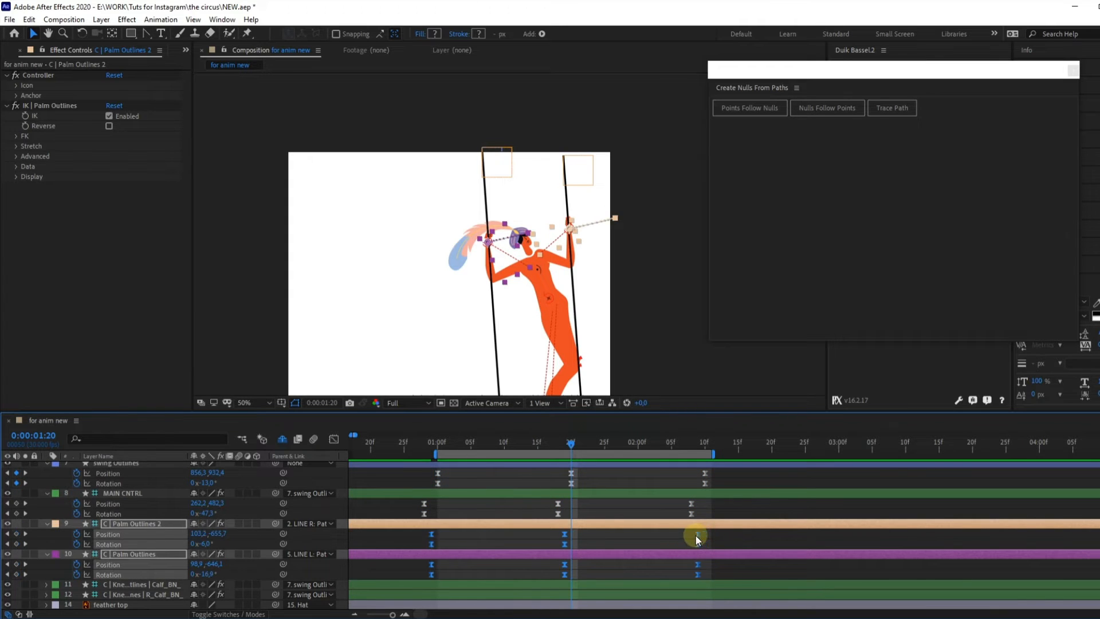
left_click_drag(695, 535, 692, 536)
key("space")
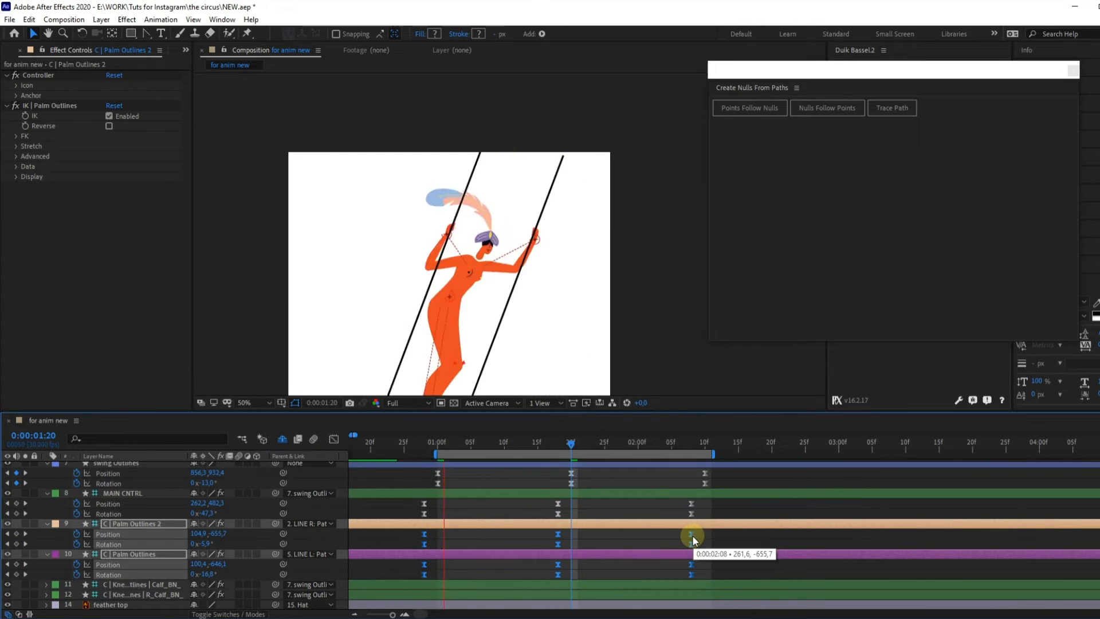
- Shift all keyframes of both palm controllers two frames later, starting at 0:00:01:00 like swing Outlines', and preview the hands close up
left_click(570, 442)
key("alt+Right")
key("alt+Right")
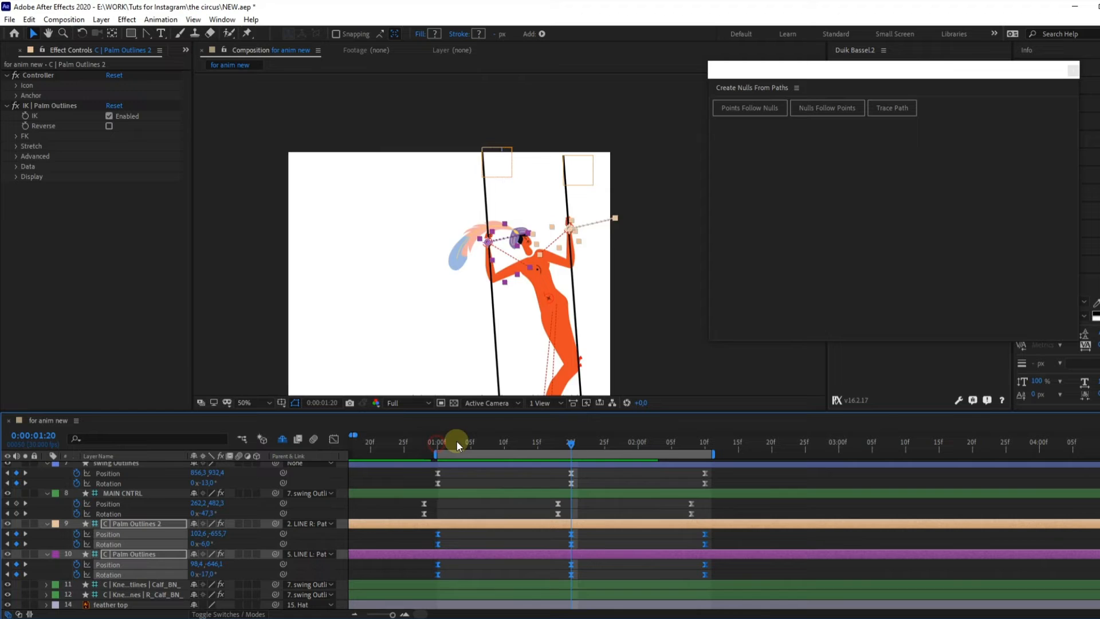
left_click(463, 442)
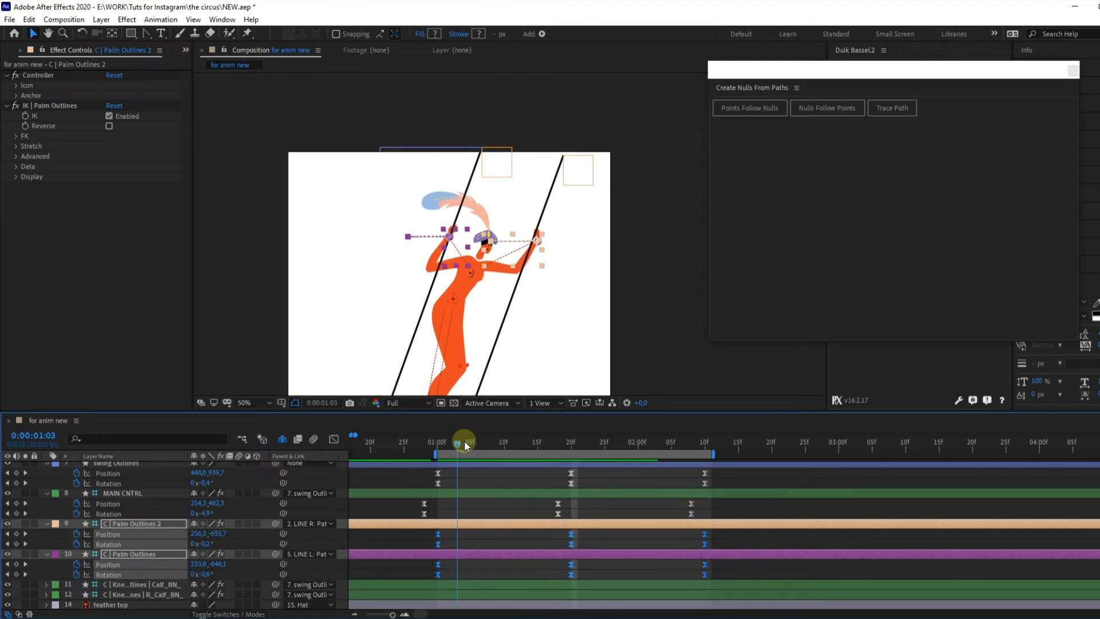
scroll(483, 248, "up", 2)
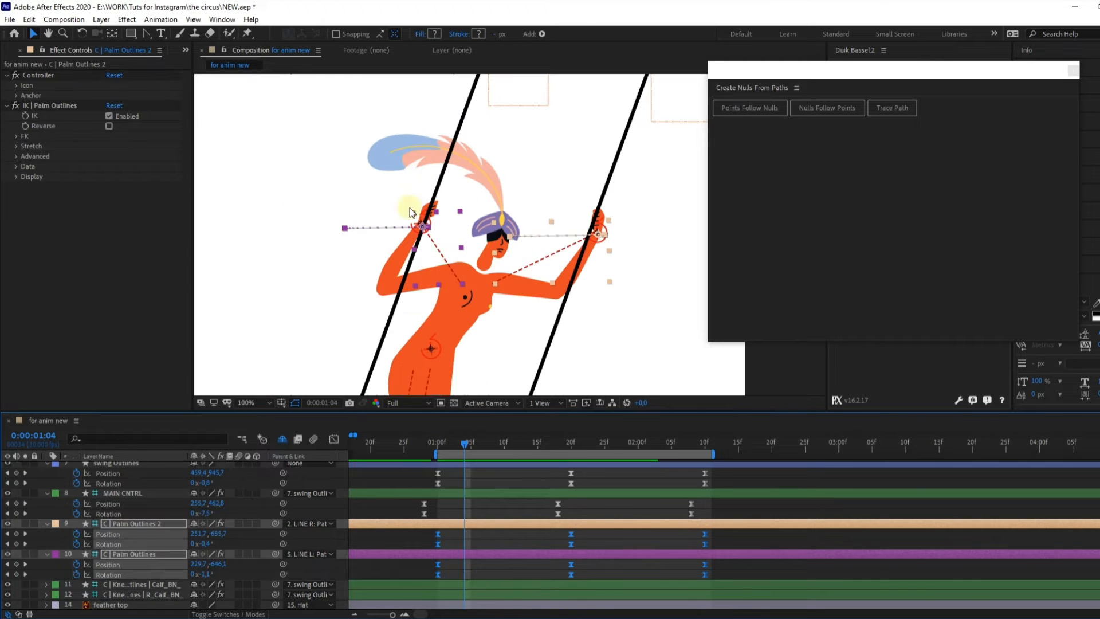
key("space")
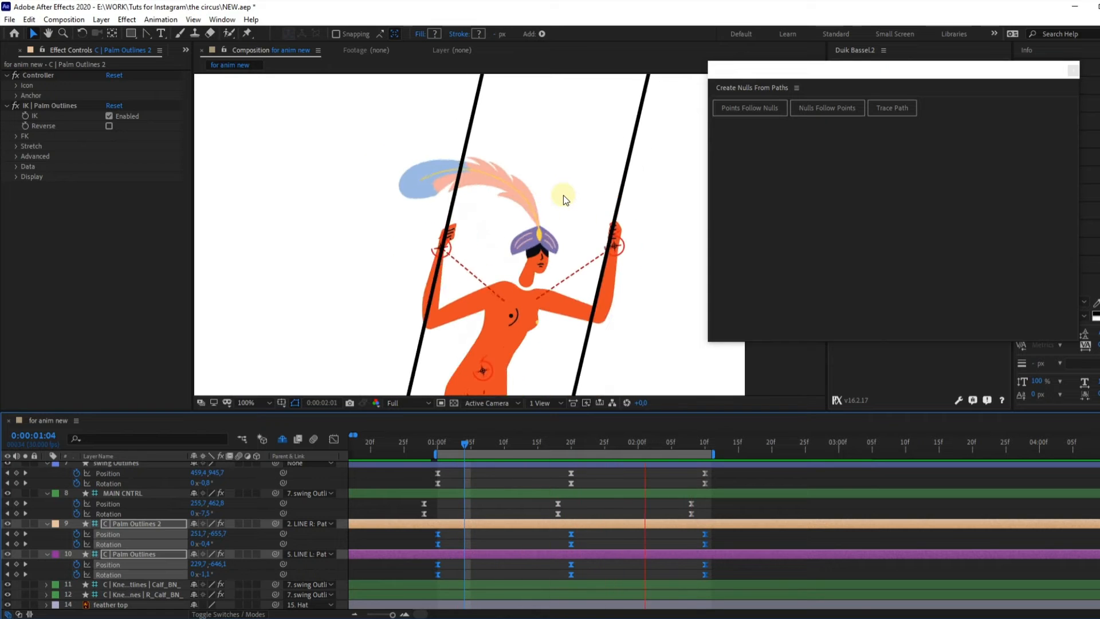
- Select the character's neck at 0:00:01:00 and locate the NECK Outlines layer in the timeline
left_click(436, 442)
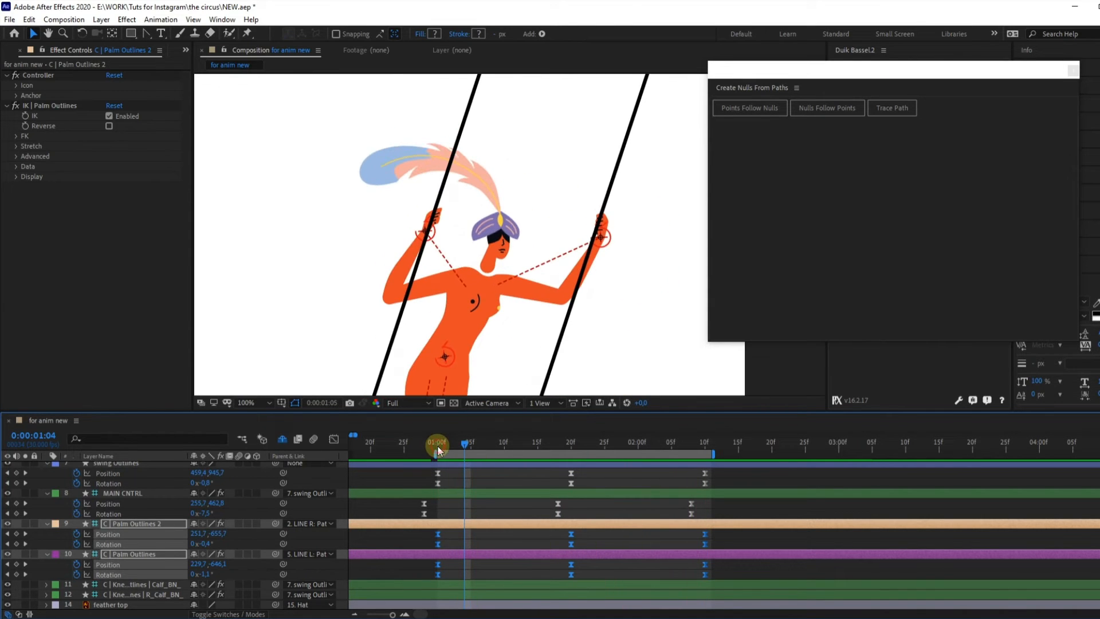
left_click(476, 497)
left_click(486, 261)
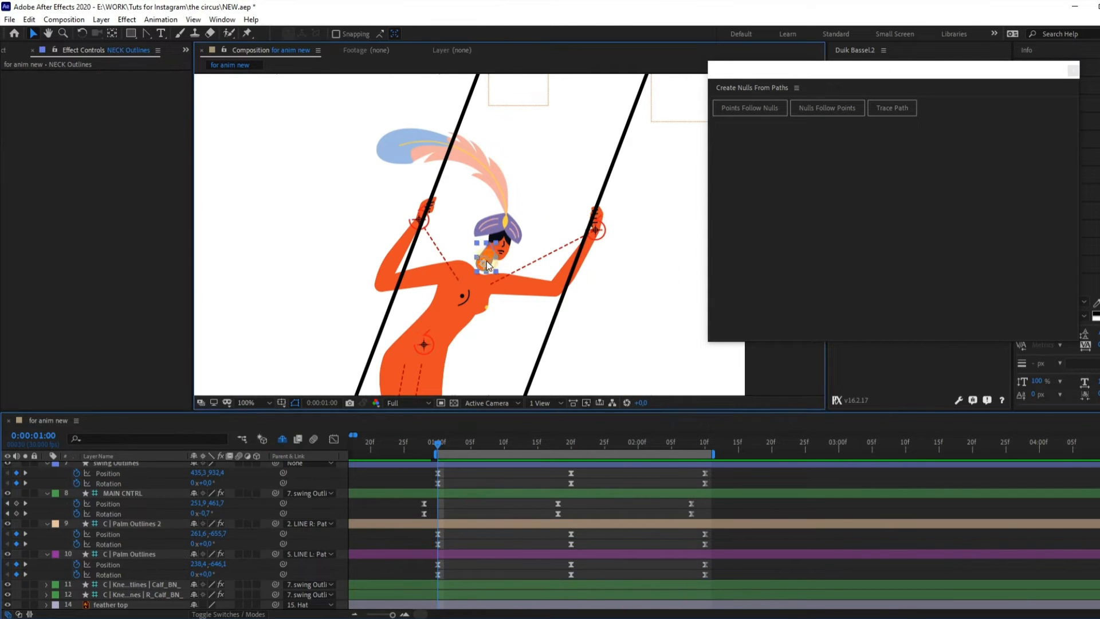
left_click(500, 246, "shift")
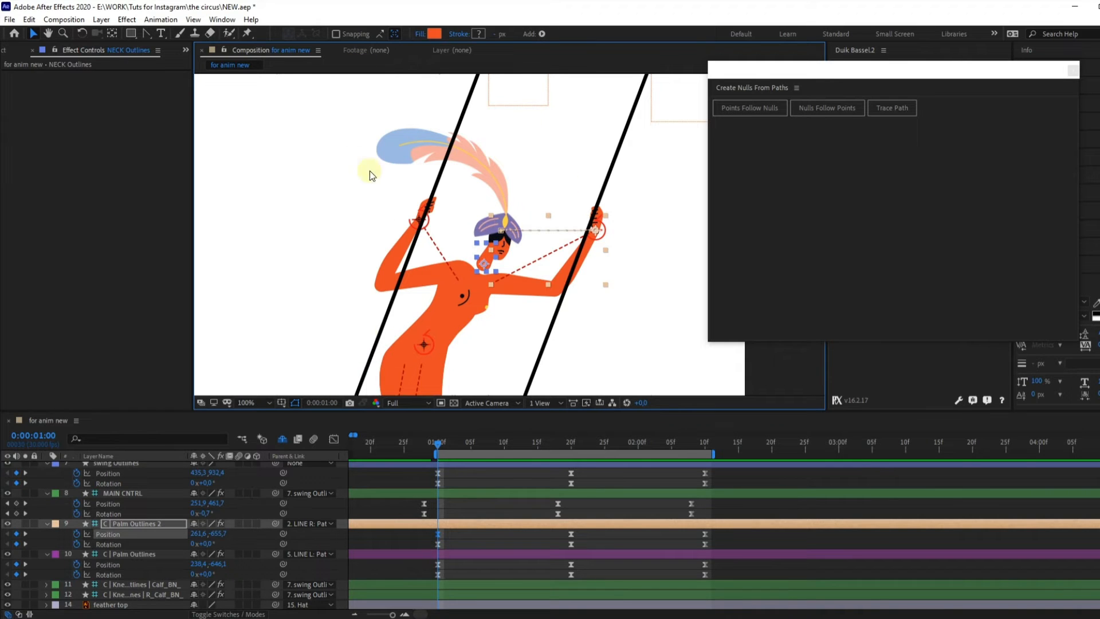
left_click(508, 537)
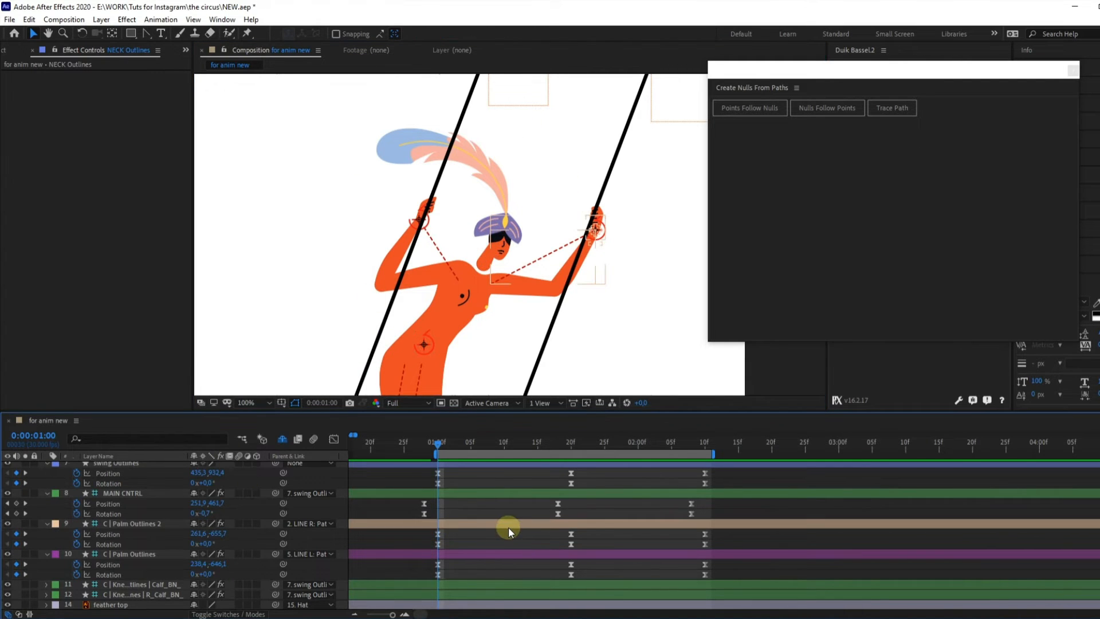
scroll(206, 543, "up", 1)
scroll(208, 544, "down", 2)
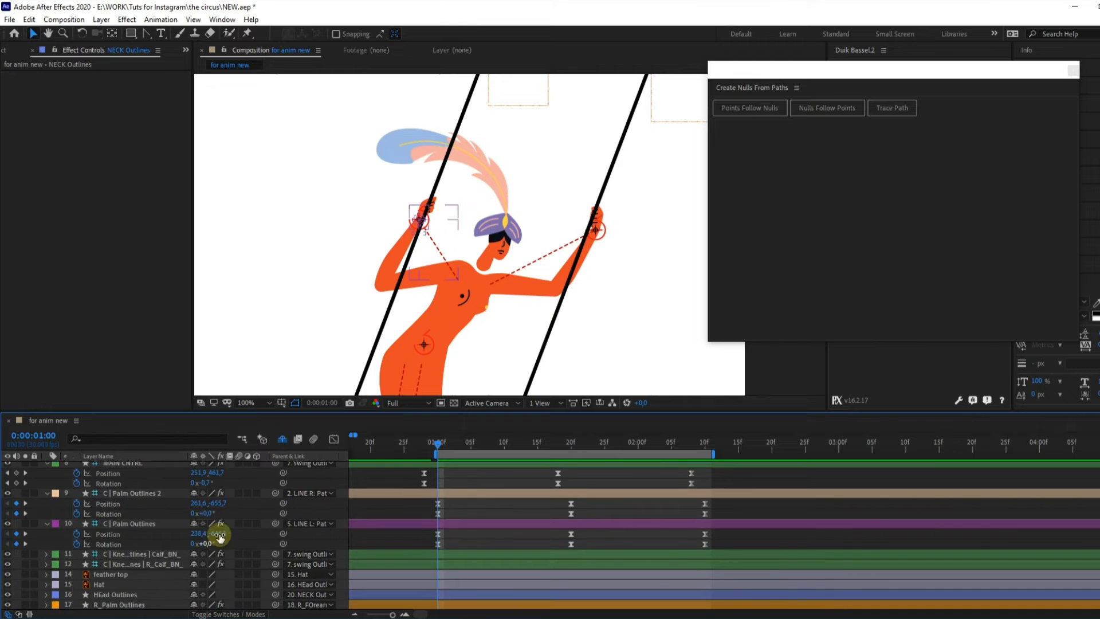
left_click(469, 269)
left_click(487, 264)
scroll(91, 518, "down", 4)
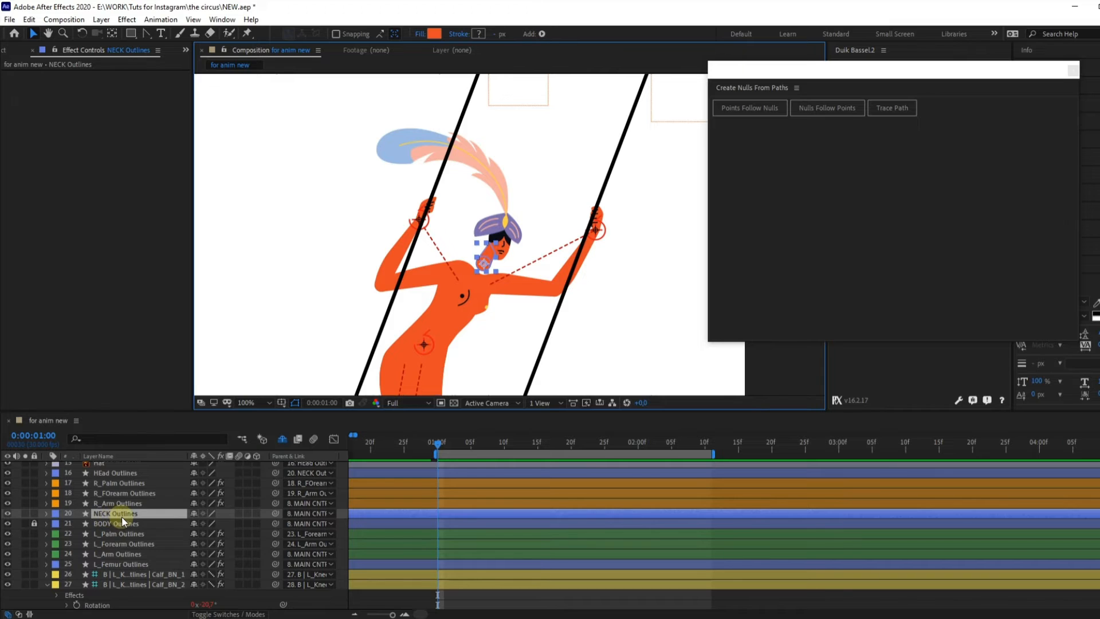
- Copy MAIN CNTRL's Rotation keyframes onto NECK Outlines, starting at 0:00:00:28, and preview the neck motion
scroll(458, 531, "up", 4)
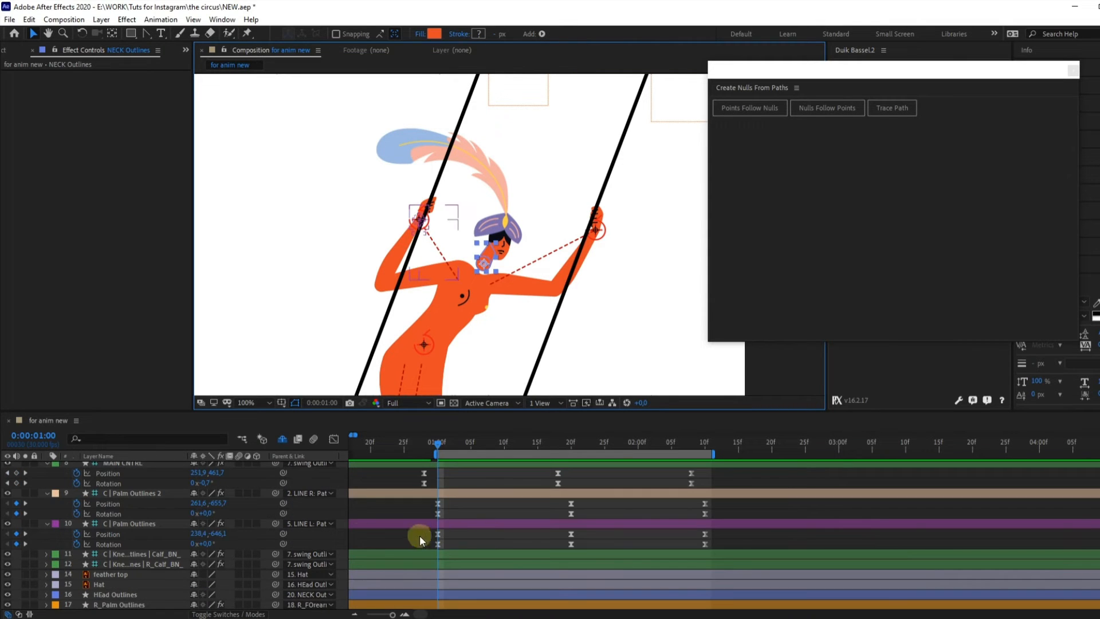
left_click(95, 475)
left_click(424, 445)
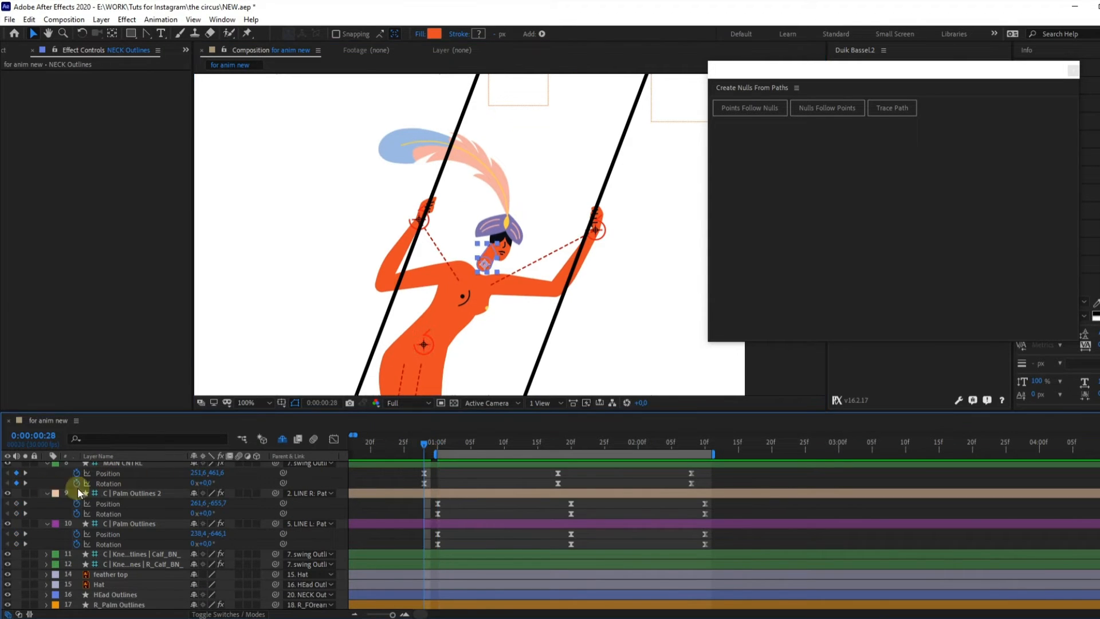
left_click(115, 484)
scroll(479, 538, "down", 6)
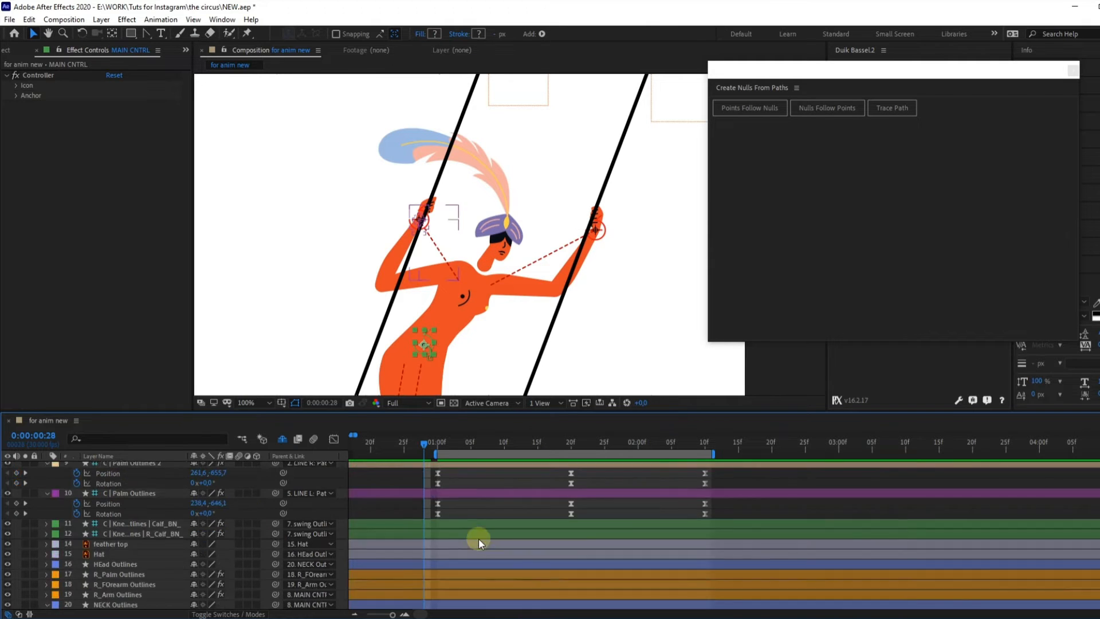
scroll(126, 539, "up", 3)
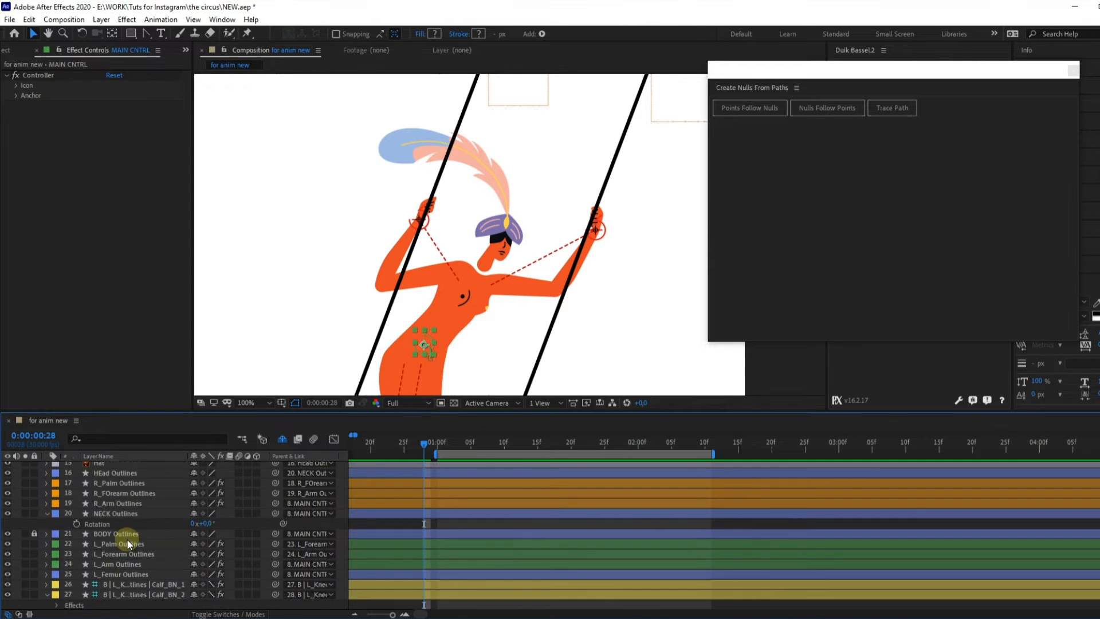
left_click(113, 513)
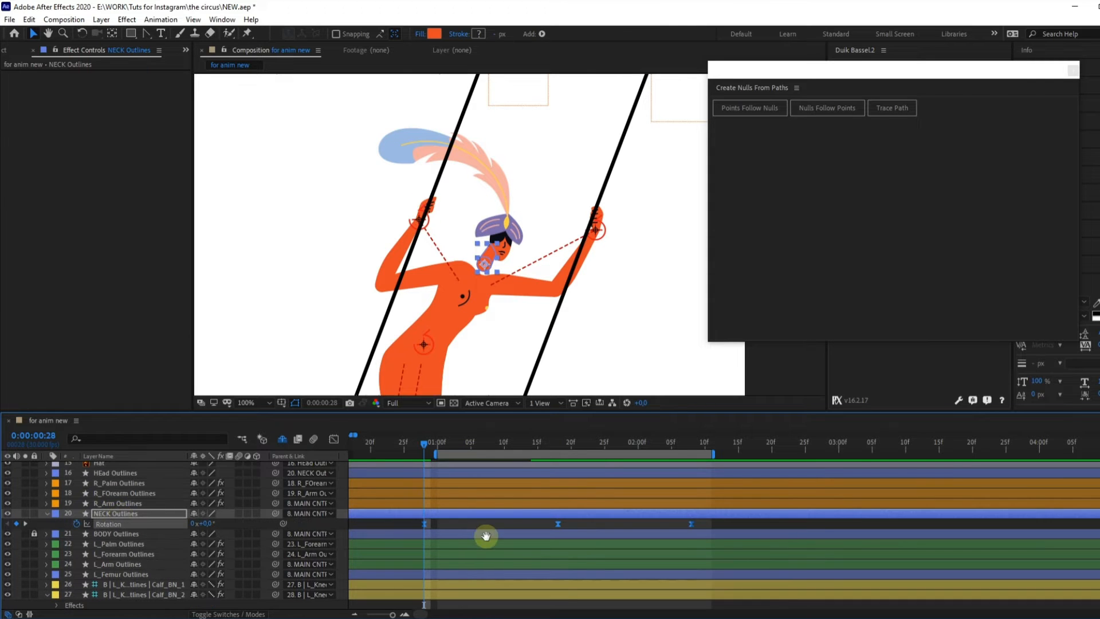
key("space")
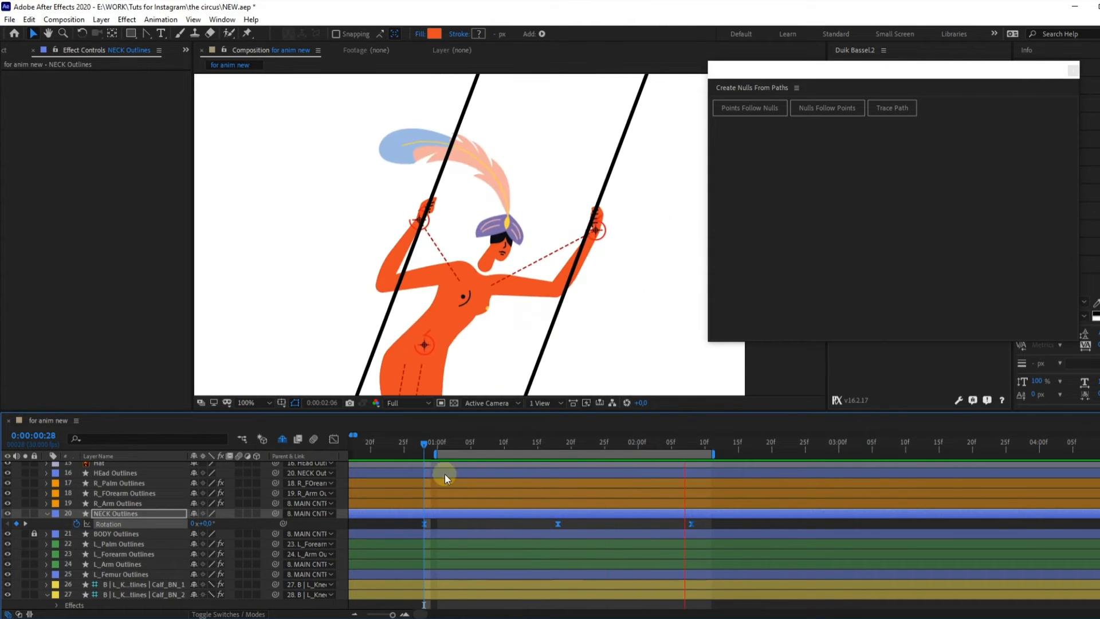
- Reduce the NECK Outlines rotation at 0:00:01:18 to about -9.2° in the value graph and preview
left_click(335, 438)
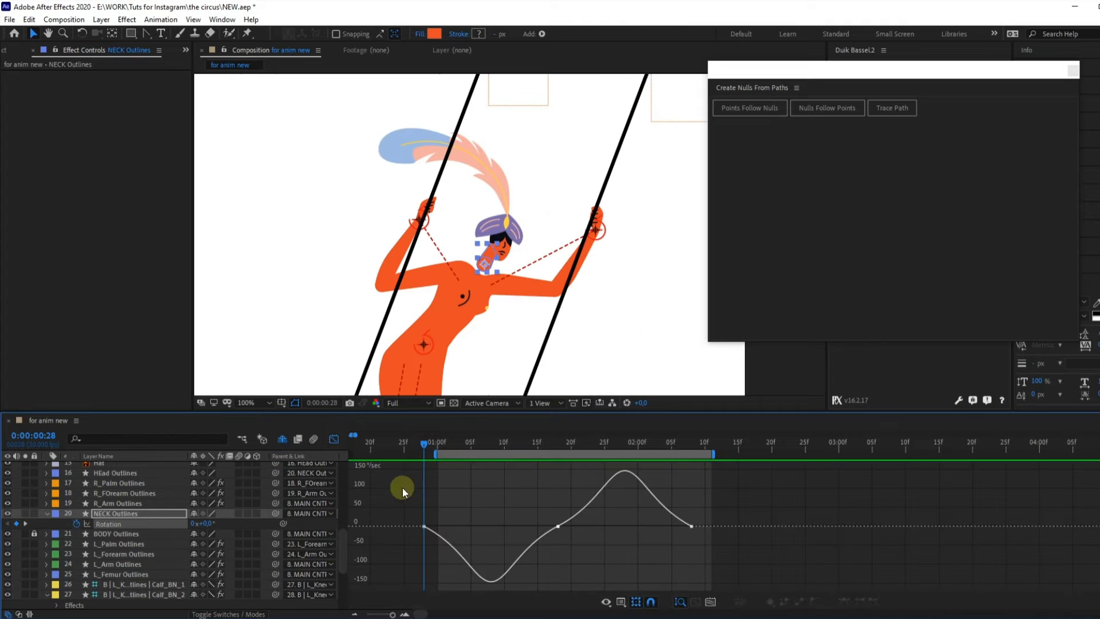
right_click(531, 501)
left_click(578, 384)
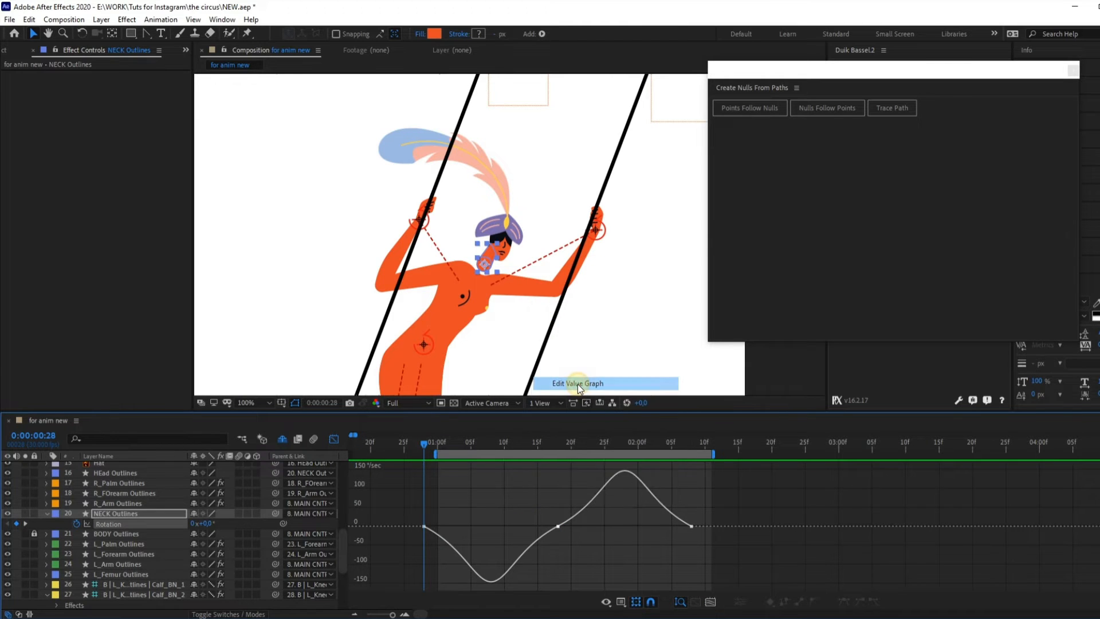
left_click_drag(657, 548, 513, 589)
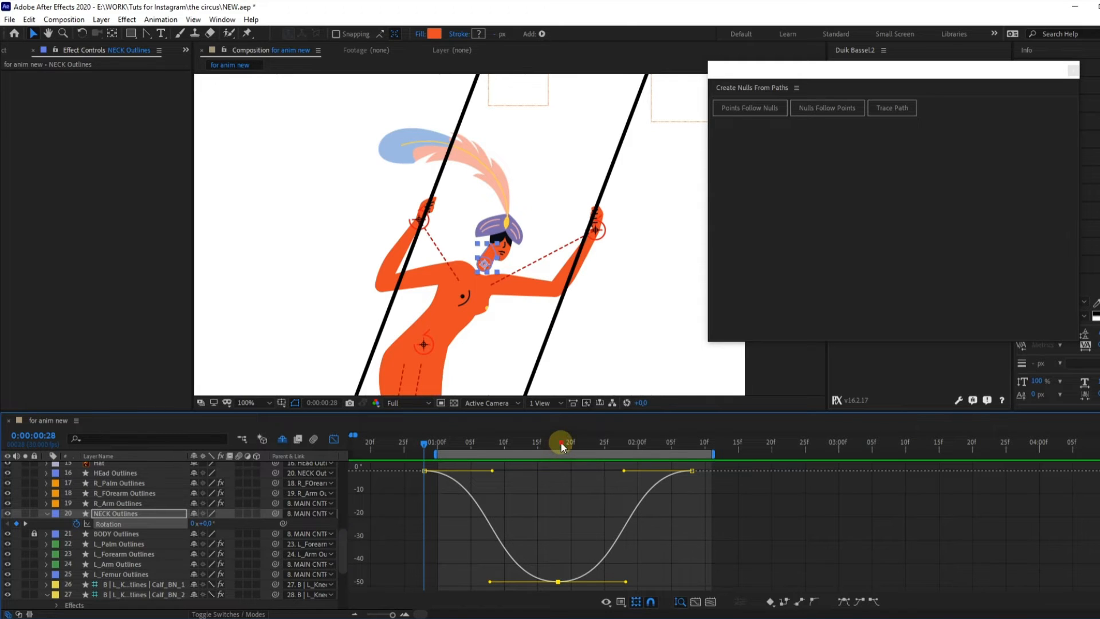
left_click(559, 442)
left_click_drag(558, 568, 560, 494)
left_click_drag(560, 584, 560, 567)
key("space")
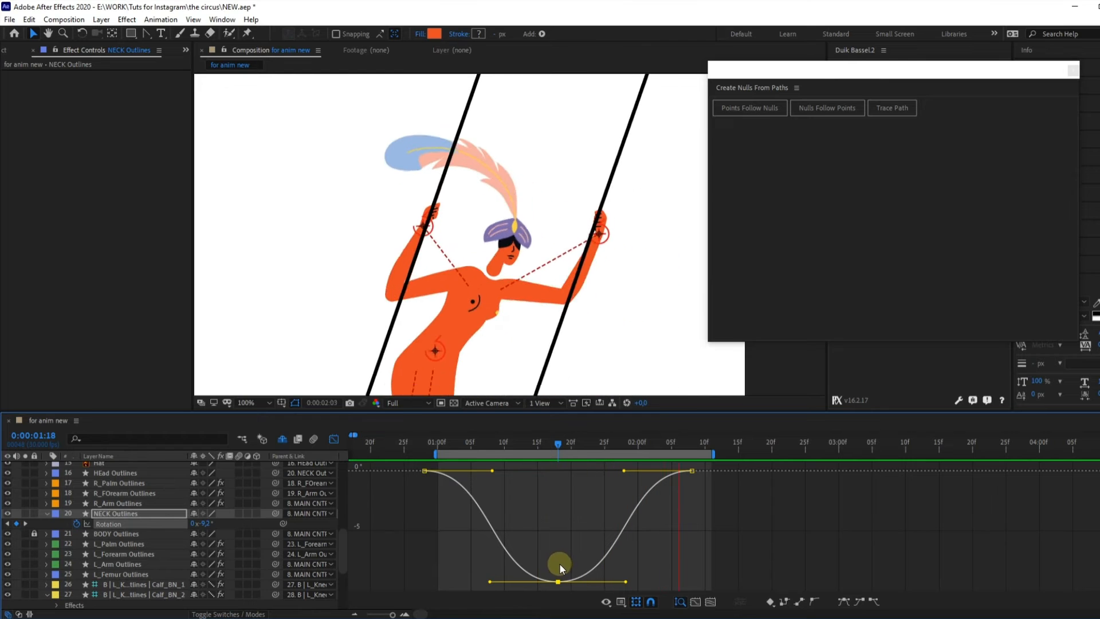
- Copy the NECK Outlines Rotation keyframes onto HEad Outlines, starting at 0:00:00:28, and preview the head motion
left_click(423, 442)
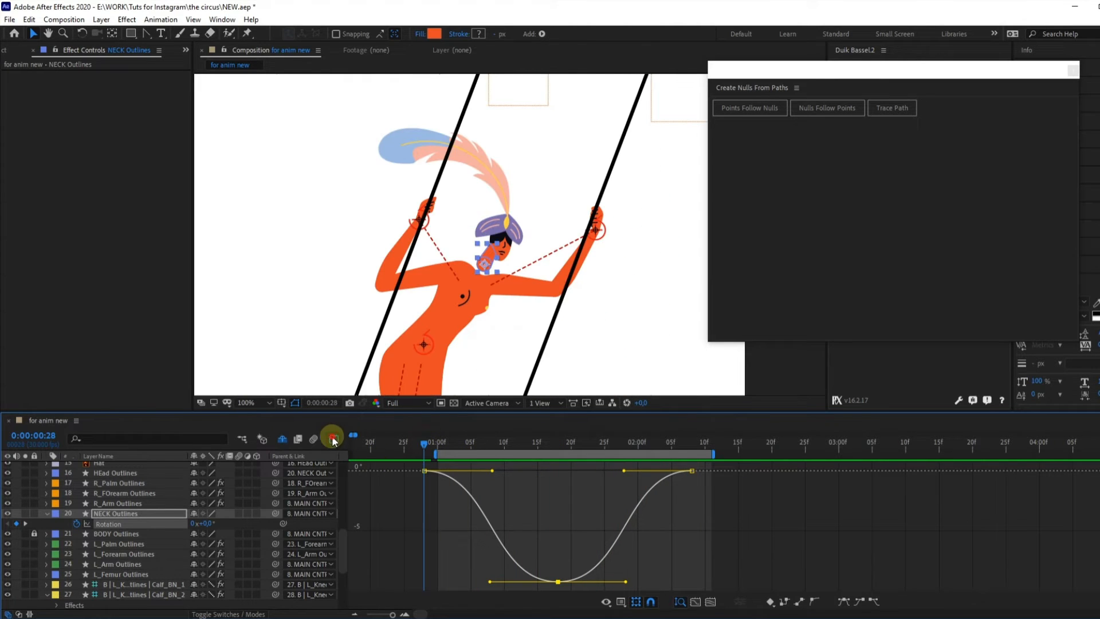
key("shift+F3")
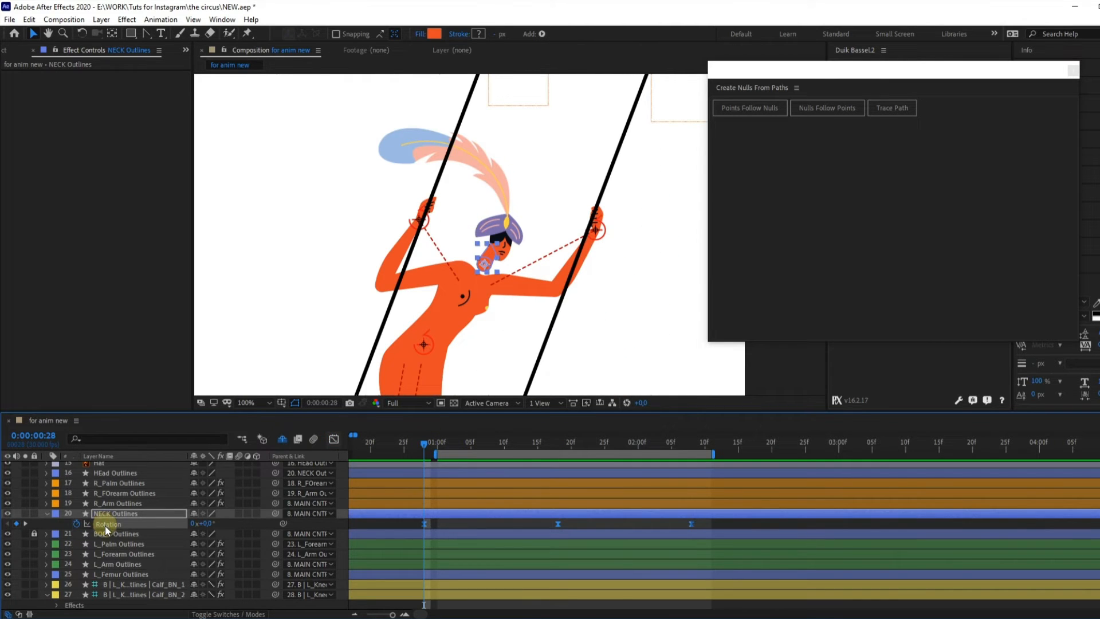
left_click(109, 473)
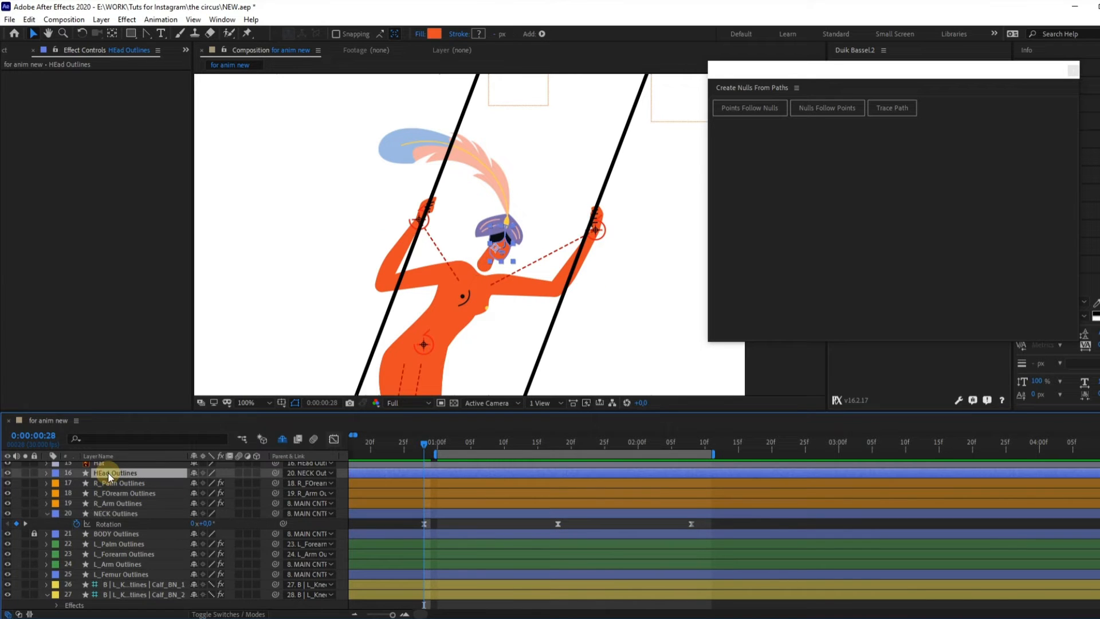
key("r")
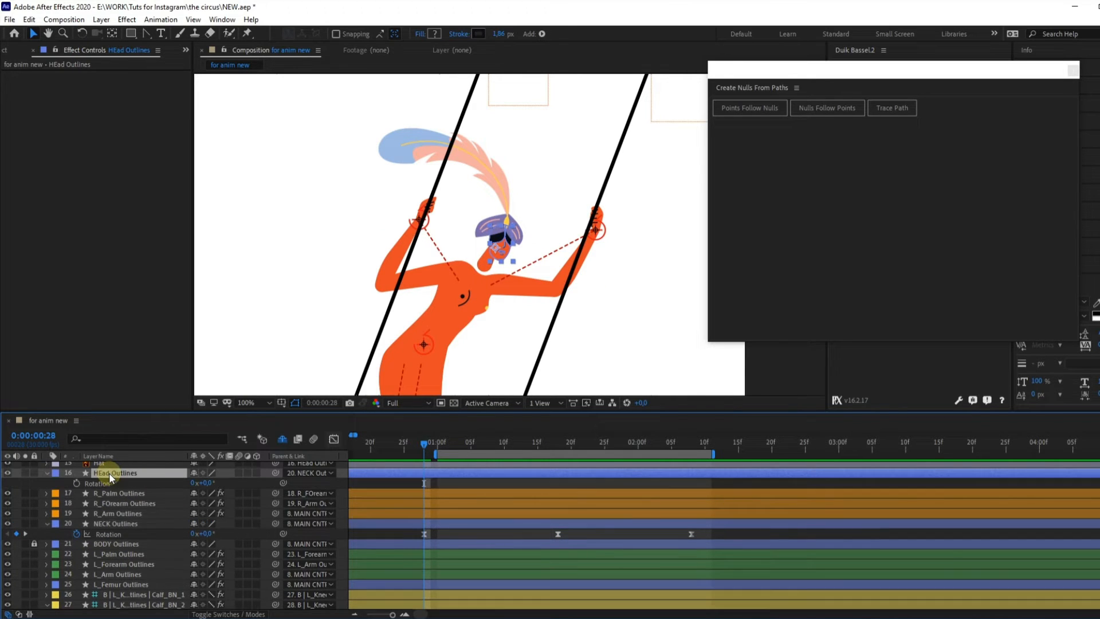
key("ctrl+v")
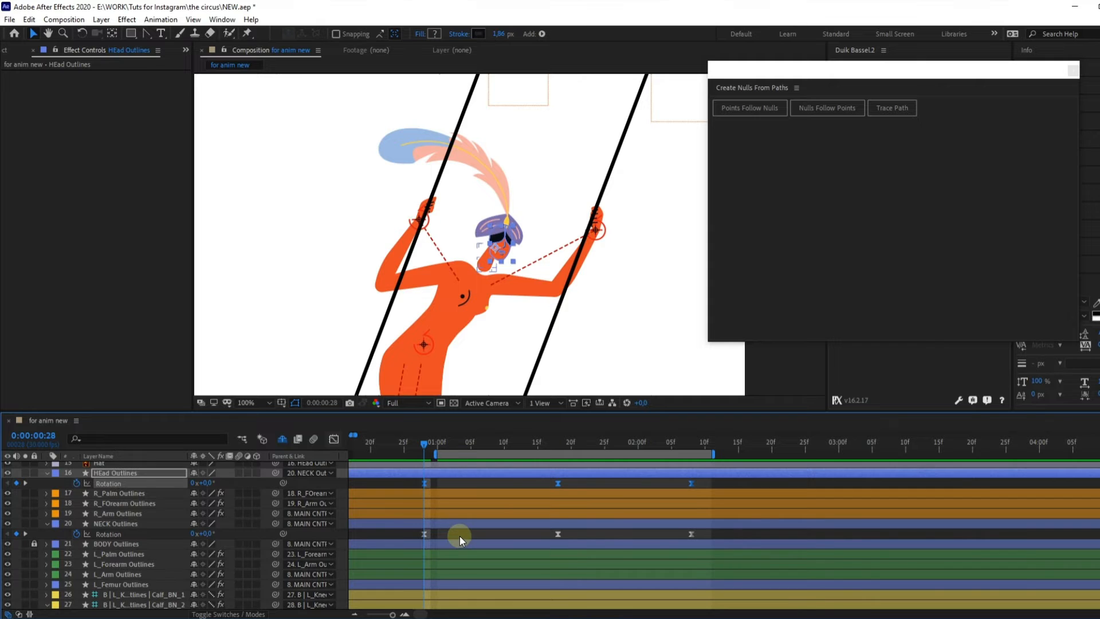
key("space")
scroll(473, 543, "up", 1)
key("space")
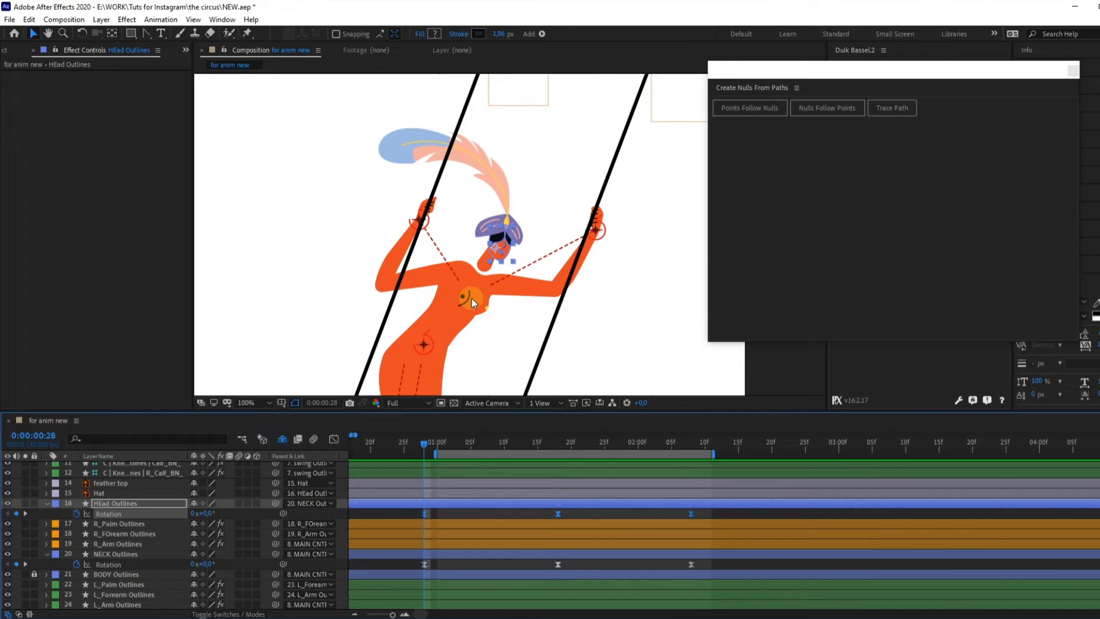
- Offset the Rotation keyframes of NECK Outlines one frame later and those of HEad Outlines two frames later, starting at 0:00:01:00
left_click_drag(410, 569, 407, 574)
key("alt+Right")
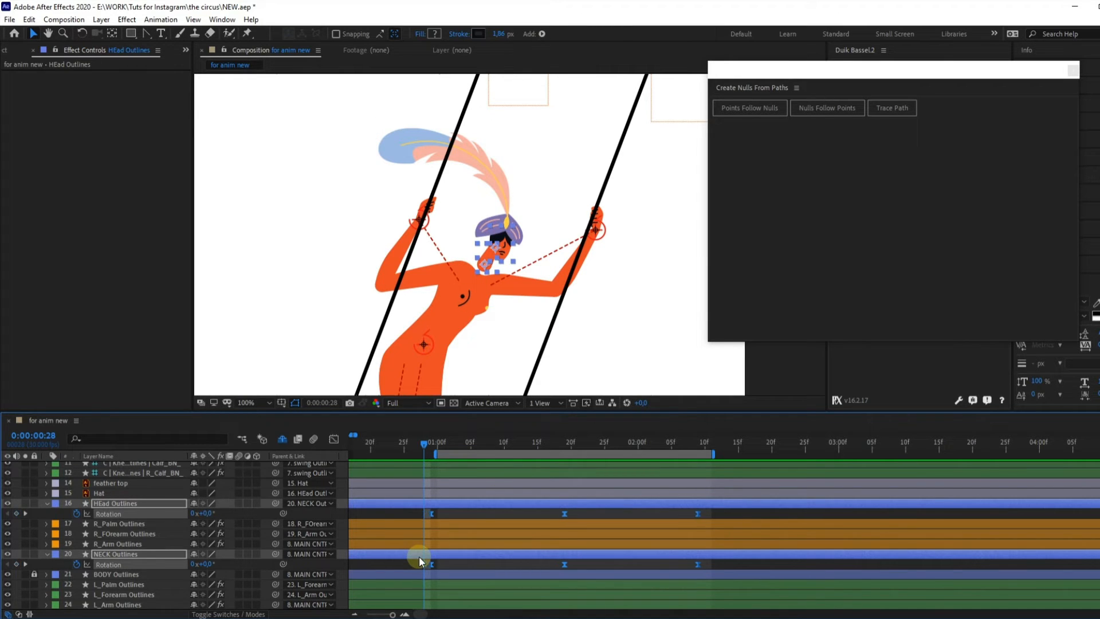
left_click_drag(409, 516, 748, 527)
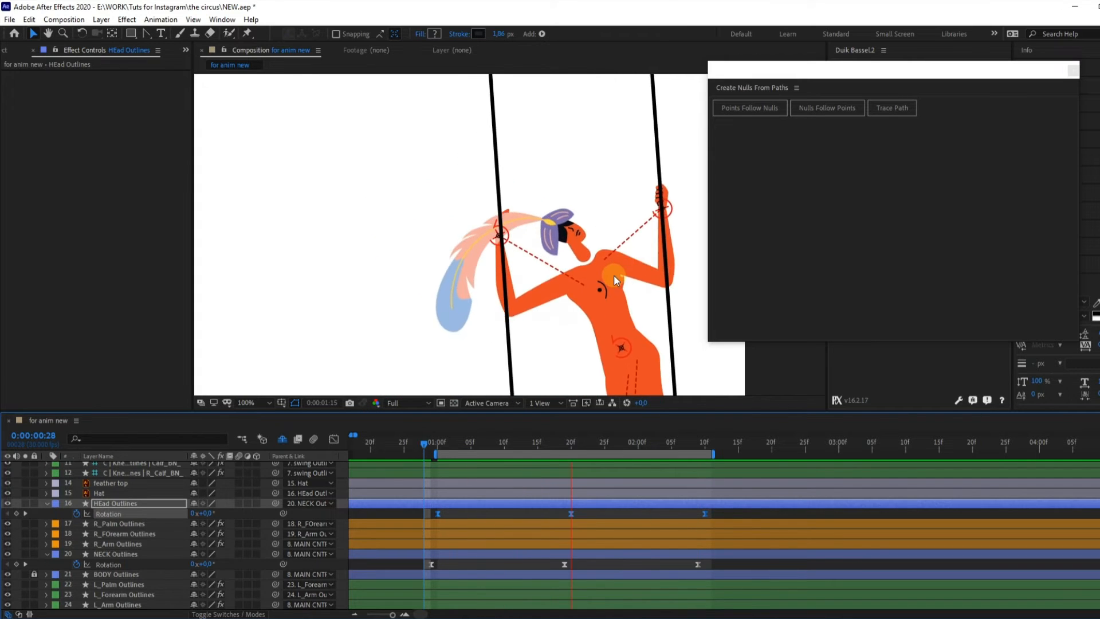
- Preview the whole figure on the swing from 0:00:01:00 to check the offset neck and head motion
scroll(614, 274, "down", 4)
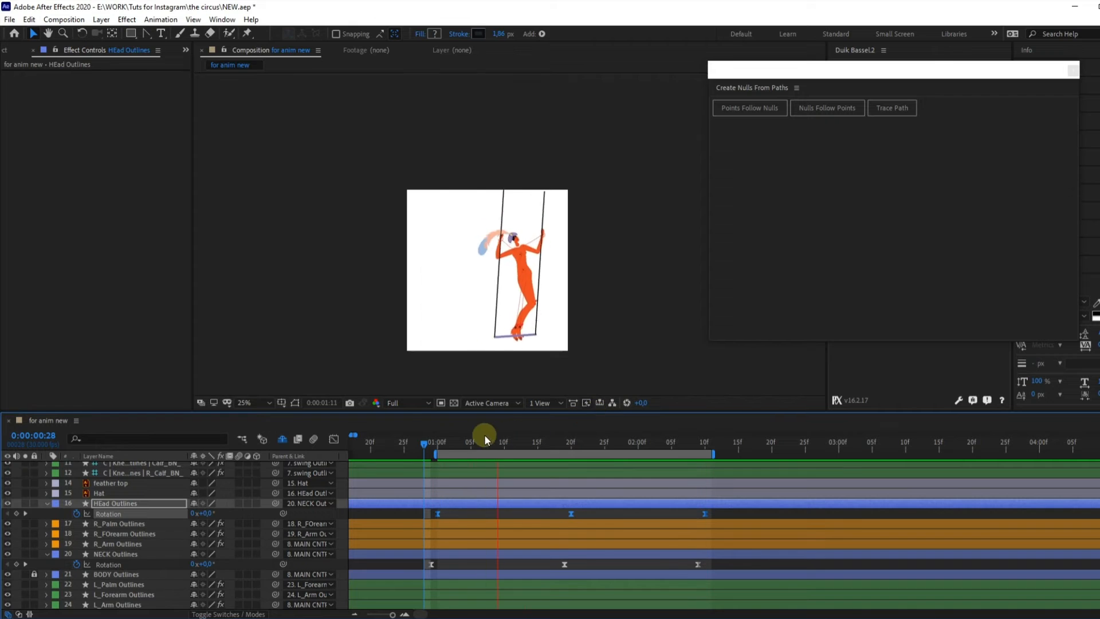
left_click(438, 441)
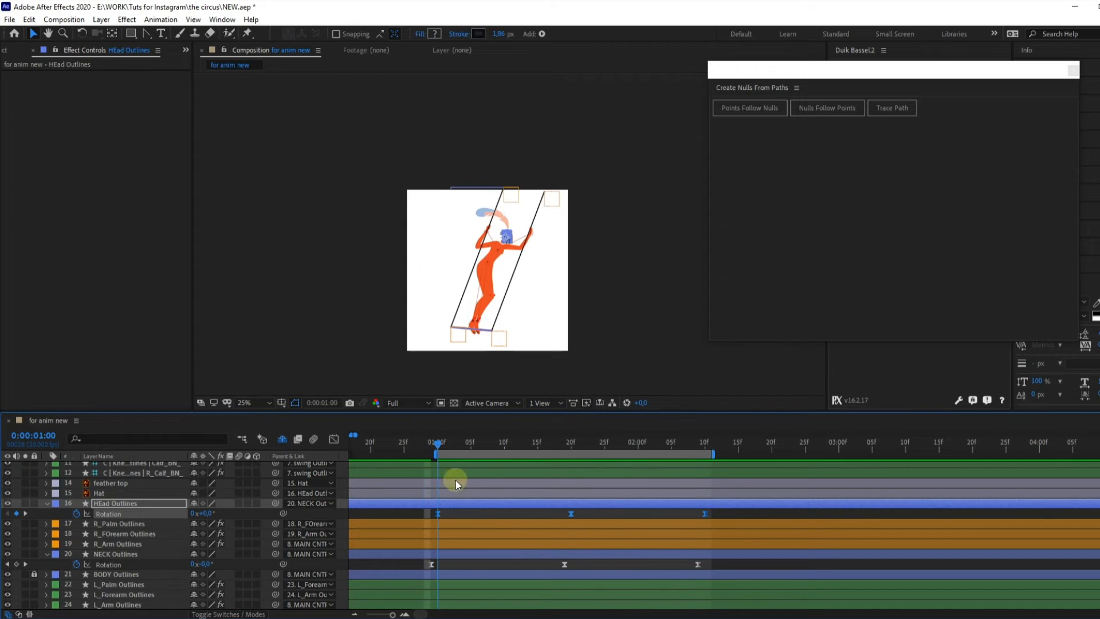
scroll(465, 496, "up", 3)
key("space")
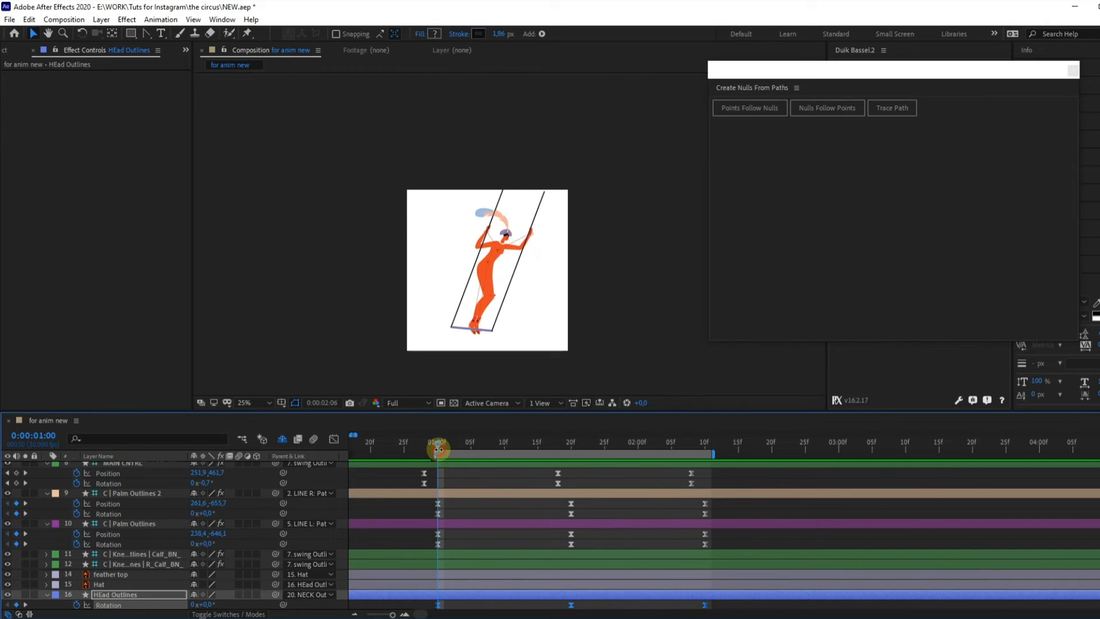
- Place a Puppet pin on the feather top layer at the feather's base, just above the hat, at 0:00:01:00
scroll(506, 227, "up", 2)
left_click(506, 227)
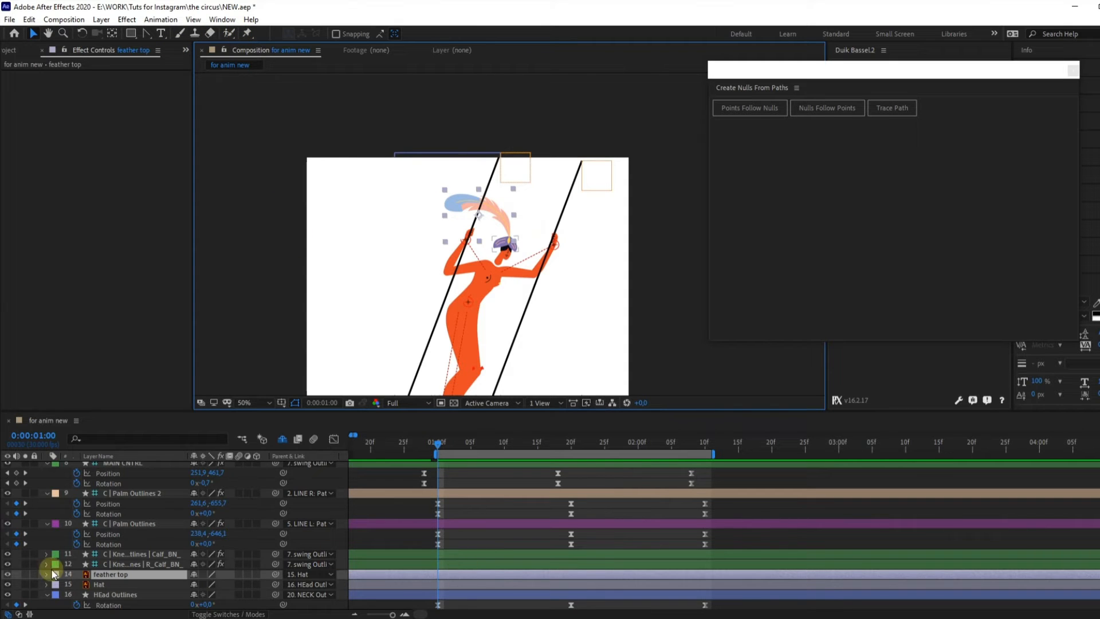
key("period")
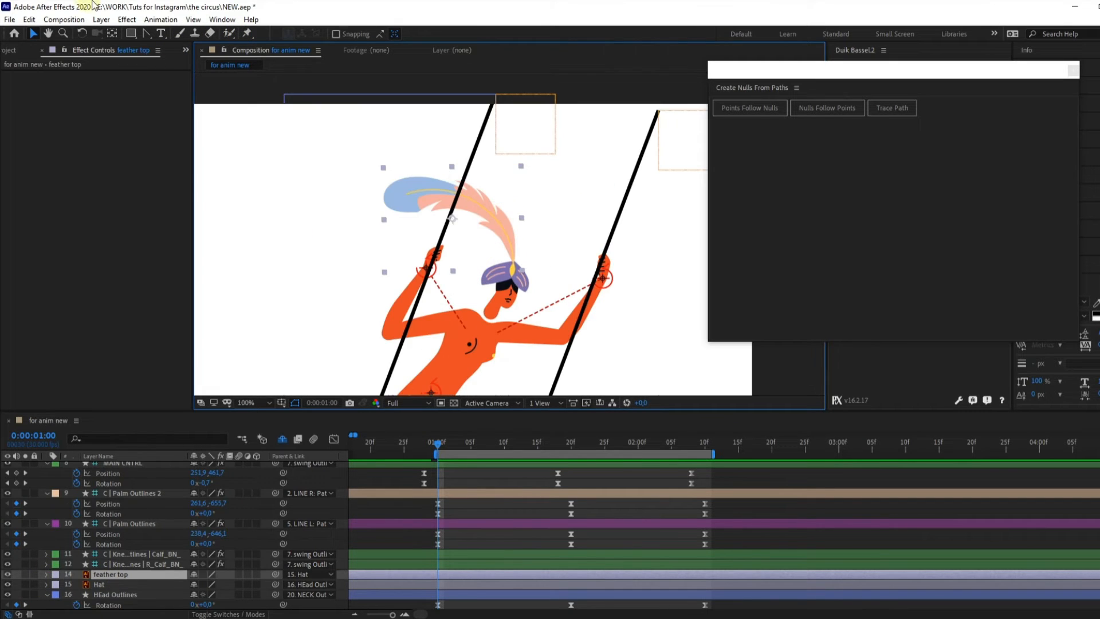
left_click(248, 33)
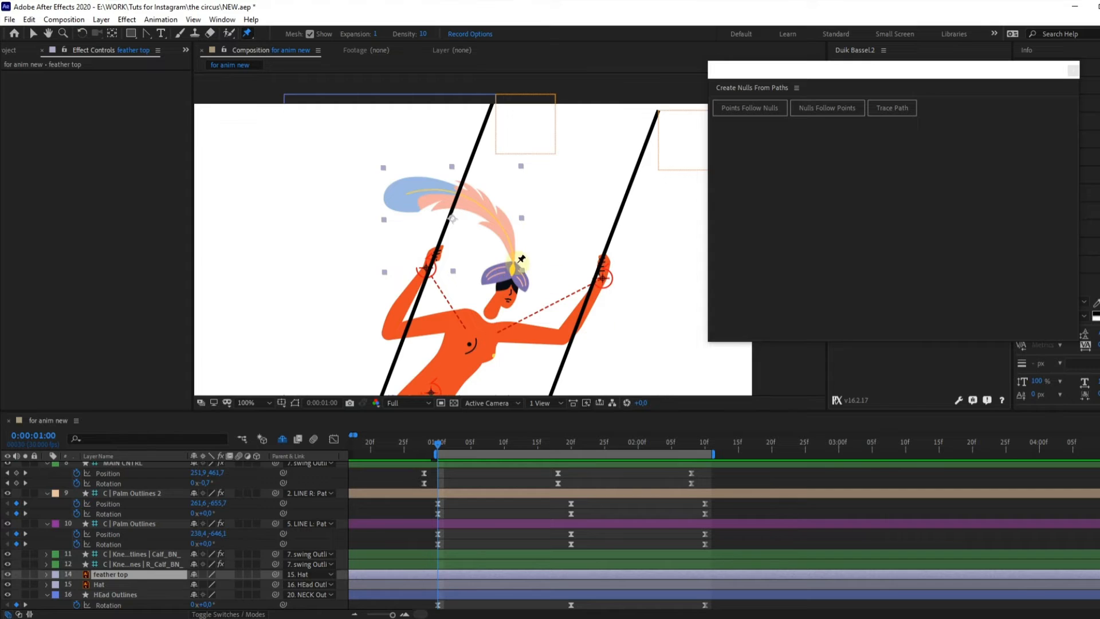
scroll(513, 261, "up", 4)
left_click(504, 254)
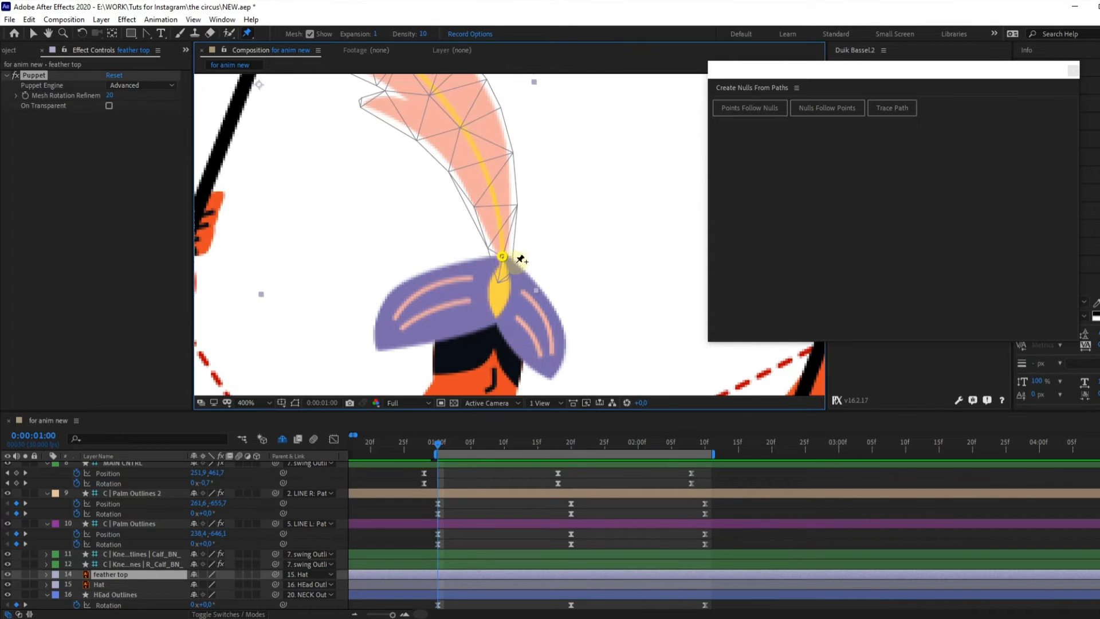
- Add two more Puppet pins to the feather top layer, one mid-feather and one at the blue tip
scroll(507, 255, "down", 4)
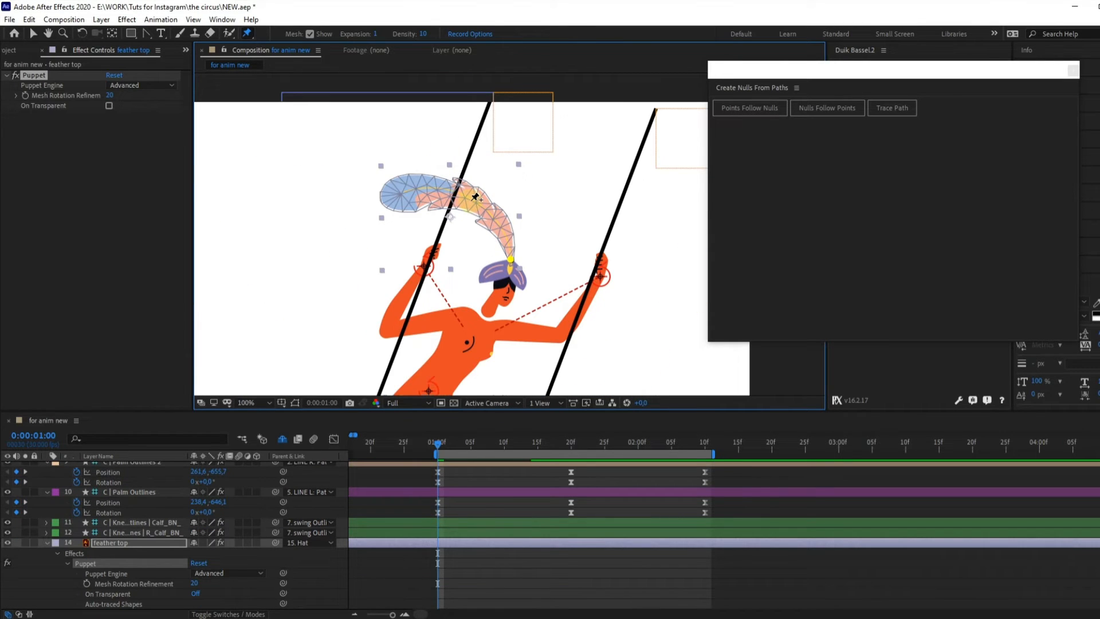
left_click(471, 200)
left_click(398, 194)
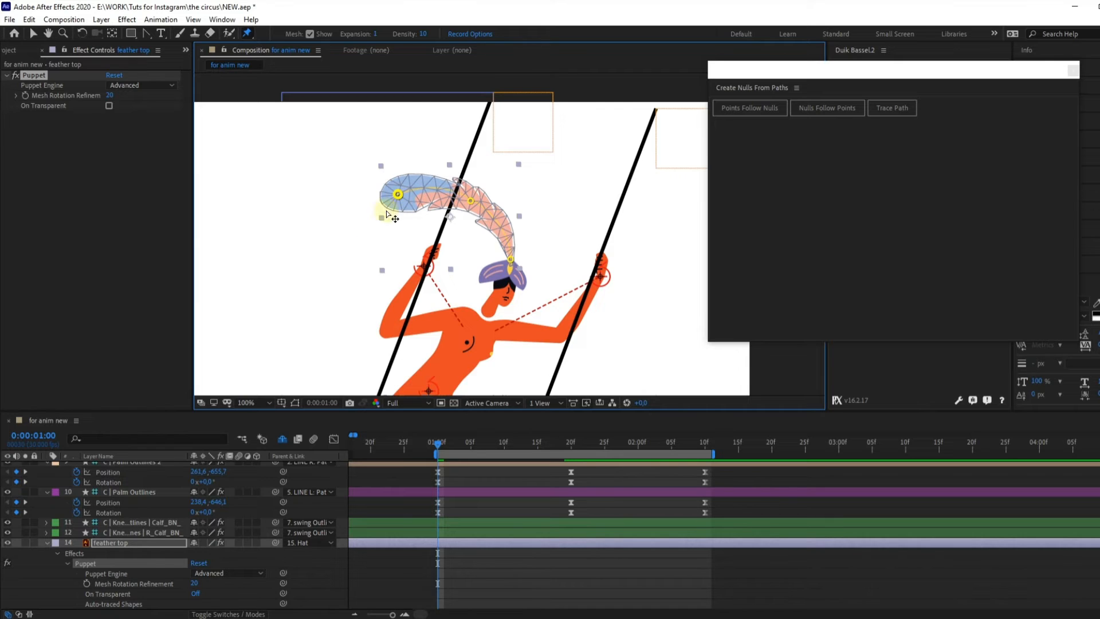
- Rename the feather's three Puppet pins with Duik using prefix F_, name BN_ and numbering from 1
key("u")
scroll(122, 593, "down", 3)
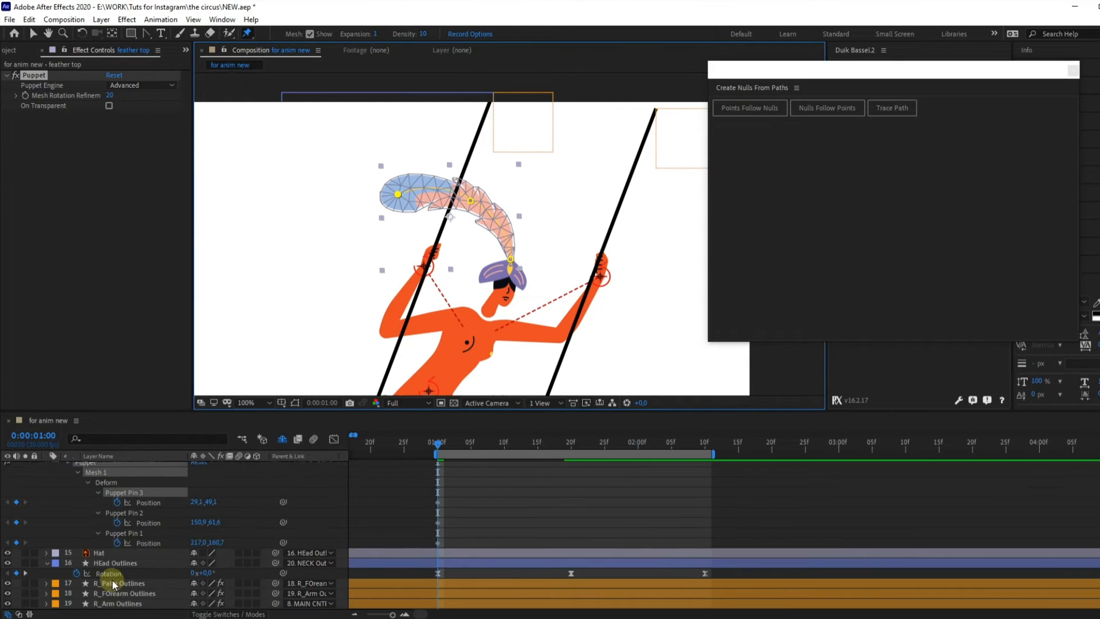
left_click(121, 534, "shift")
left_click(1073, 70)
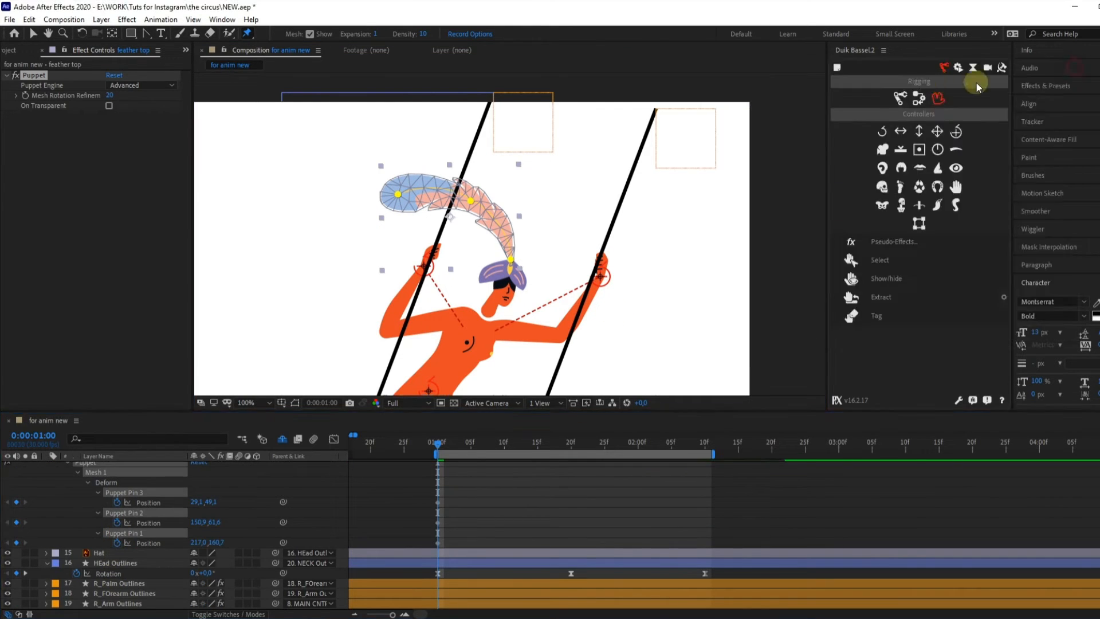
left_click(960, 94)
left_click(887, 98)
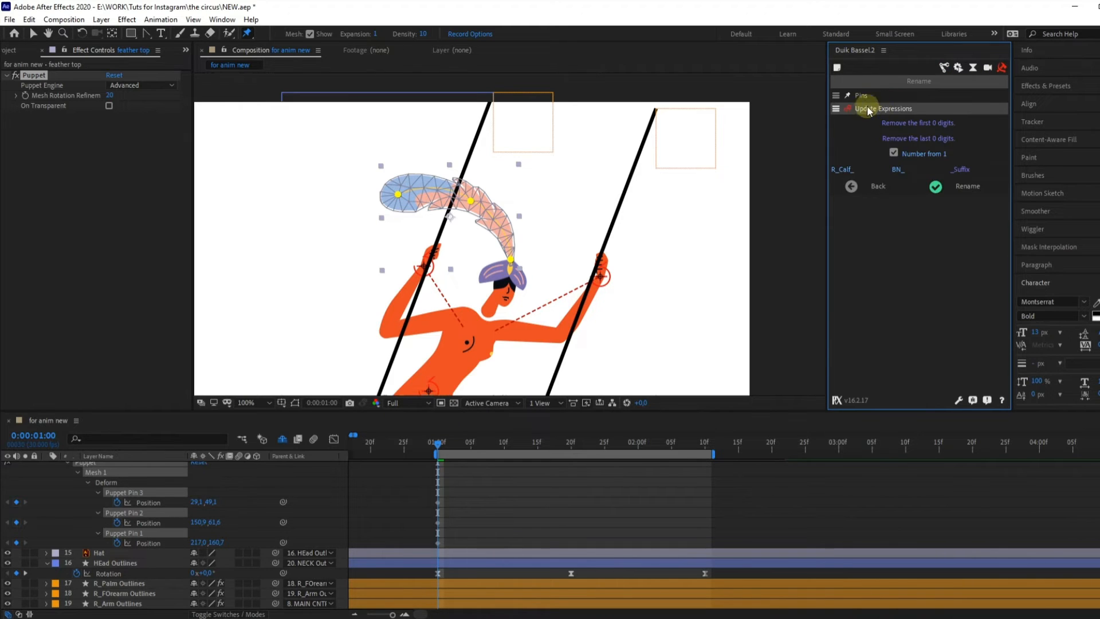
left_click(837, 168)
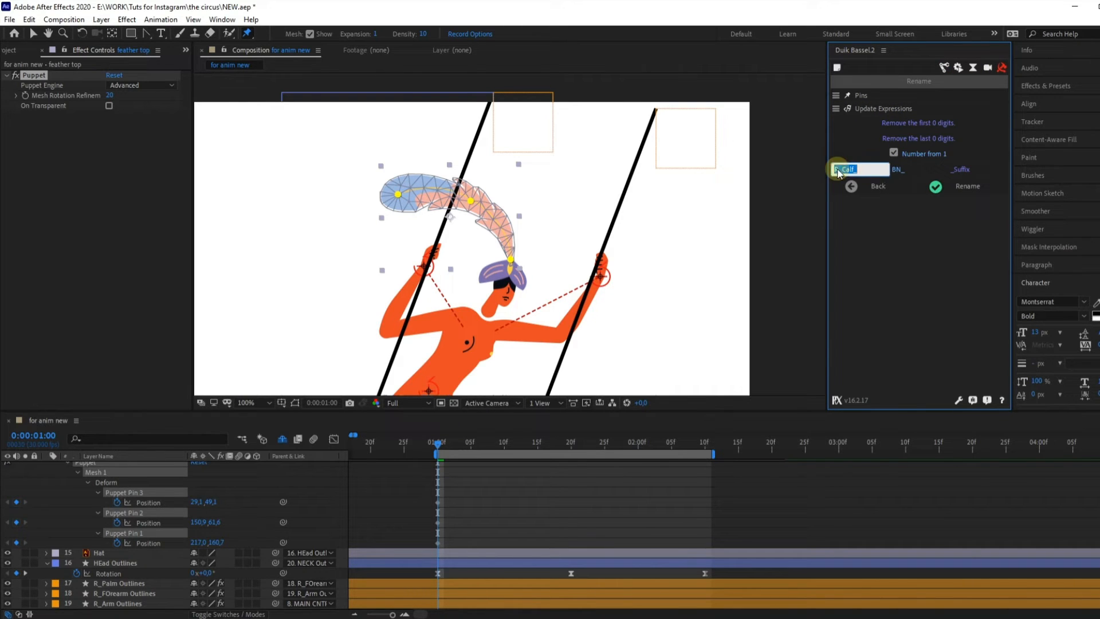
type("F_")
left_click(967, 185)
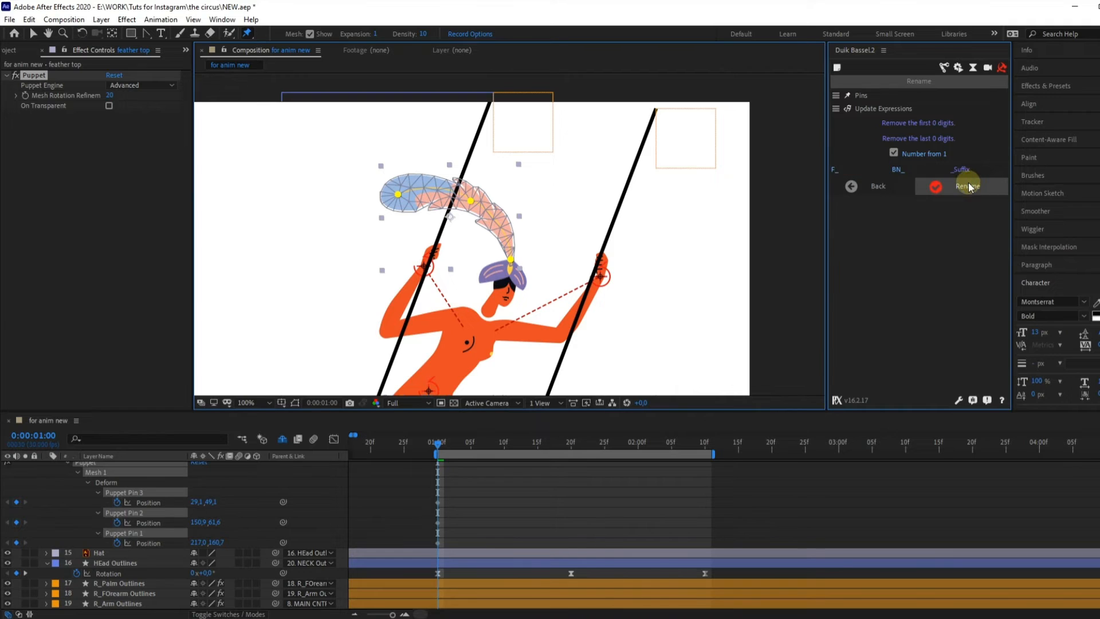
- Add Duik bones to the three renamed feather pins
left_click(945, 67)
left_click(901, 99)
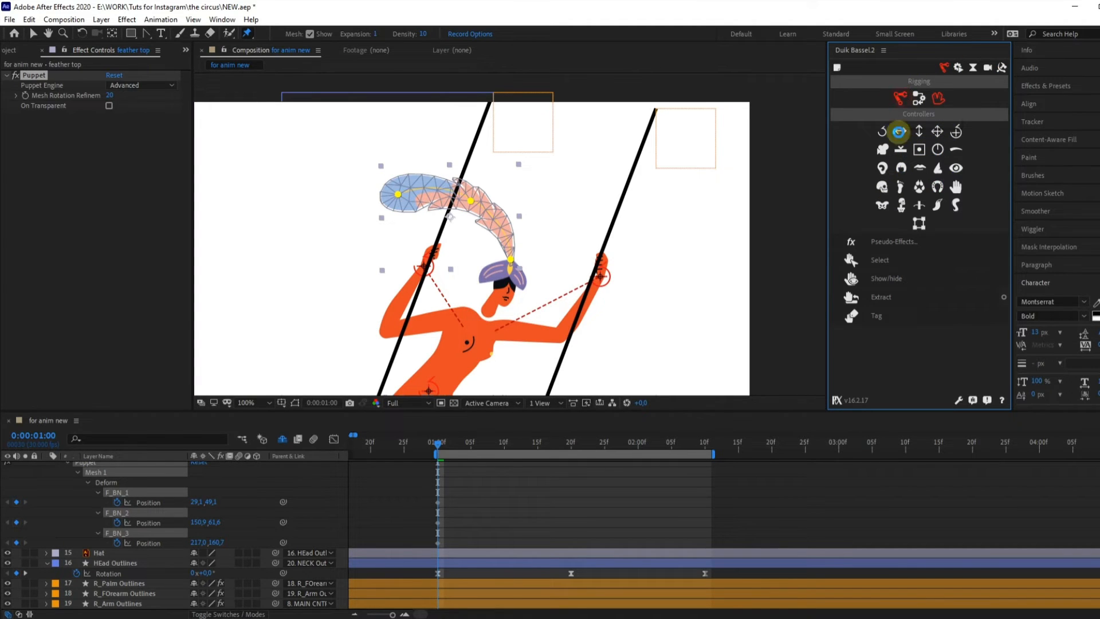
left_click(916, 99)
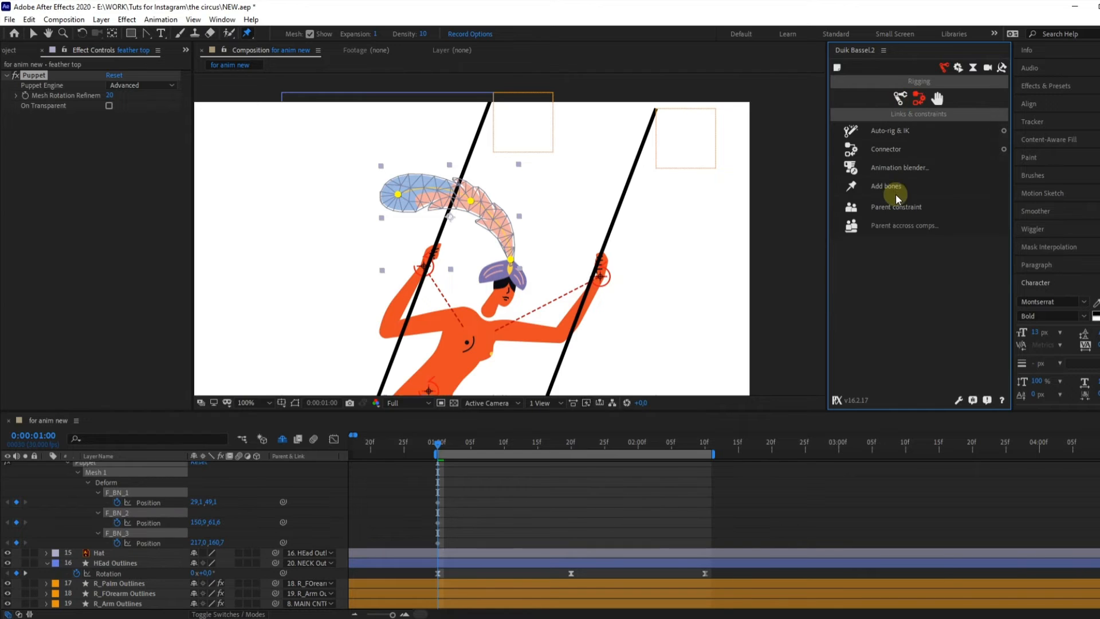
left_click(895, 191)
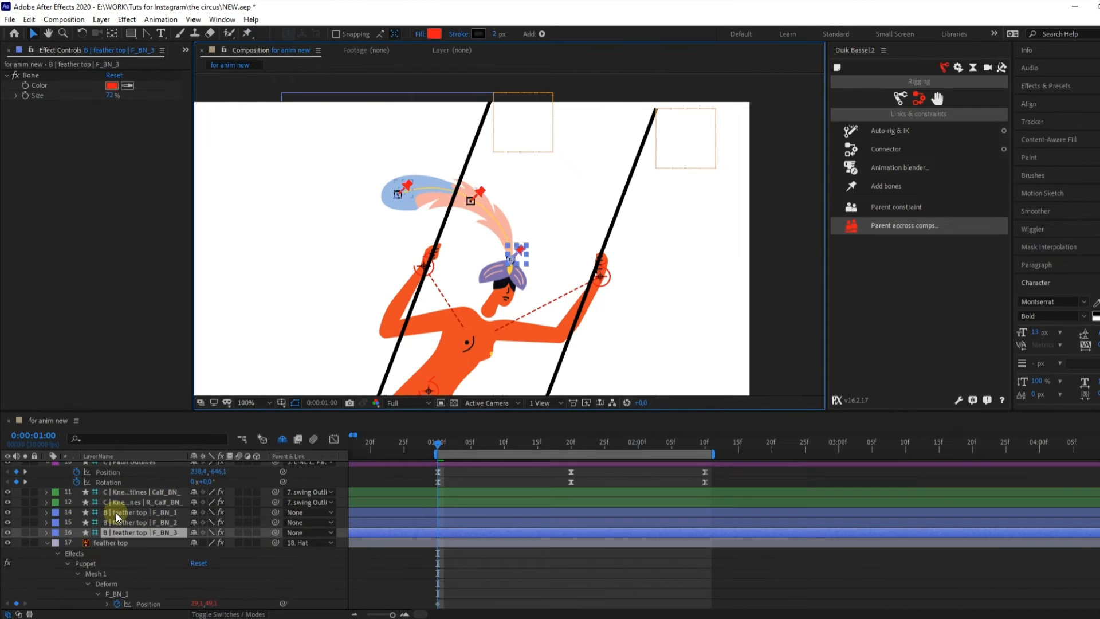
- Chain the feather bones by parenting F_BN_1 to F_BN_2 and F_BN_2 to F_BN_3
left_click(118, 513)
left_click_drag(276, 512, 133, 521)
left_click_drag(276, 521, 152, 537)
- Try rotating the base bone F_BN_3 to test how the feather follows, restoring its rotation to 0°
left_click(152, 536)
key("r")
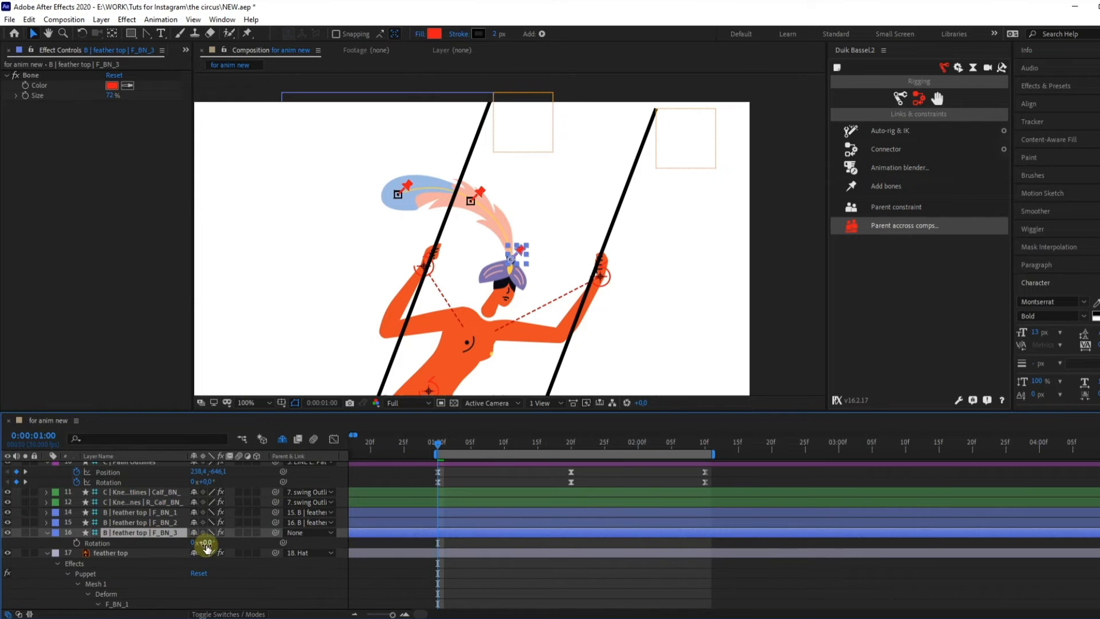
left_click_drag(228, 542, 194, 543)
- Set the feather top layer's parent to None, collapse its properties and select the base bone F_BN_3
left_click(110, 553)
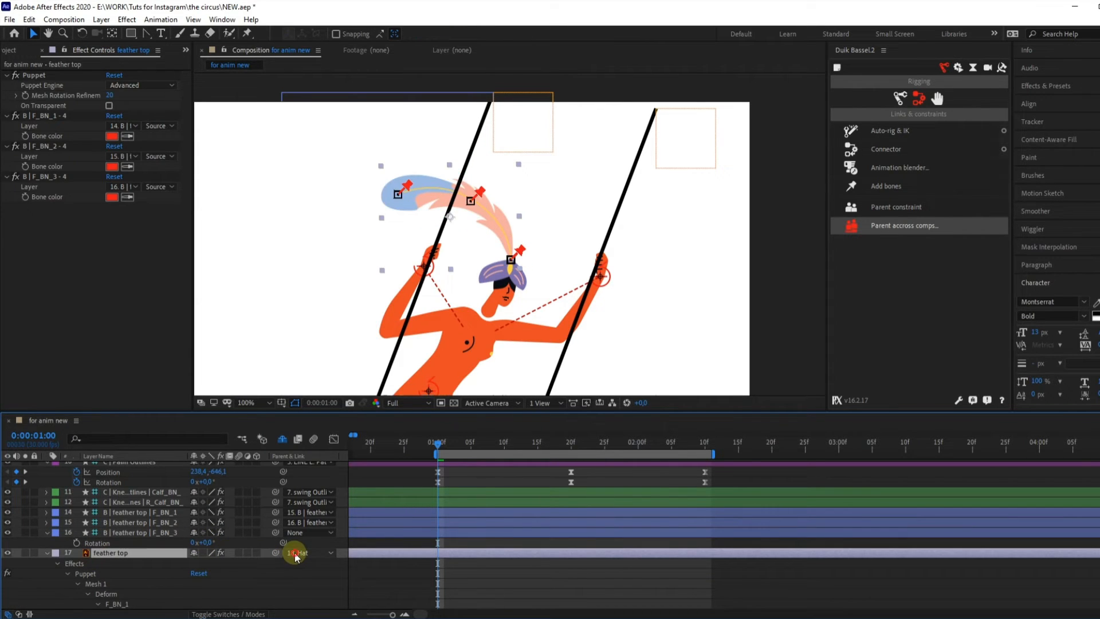
left_click(298, 553)
left_click(401, 19)
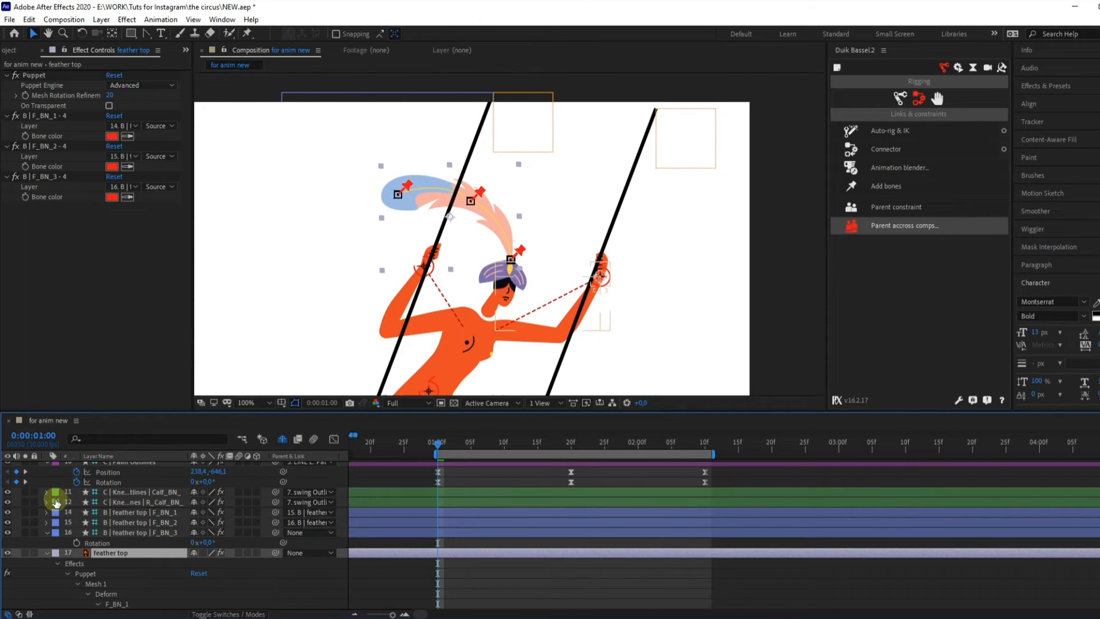
left_click(48, 553)
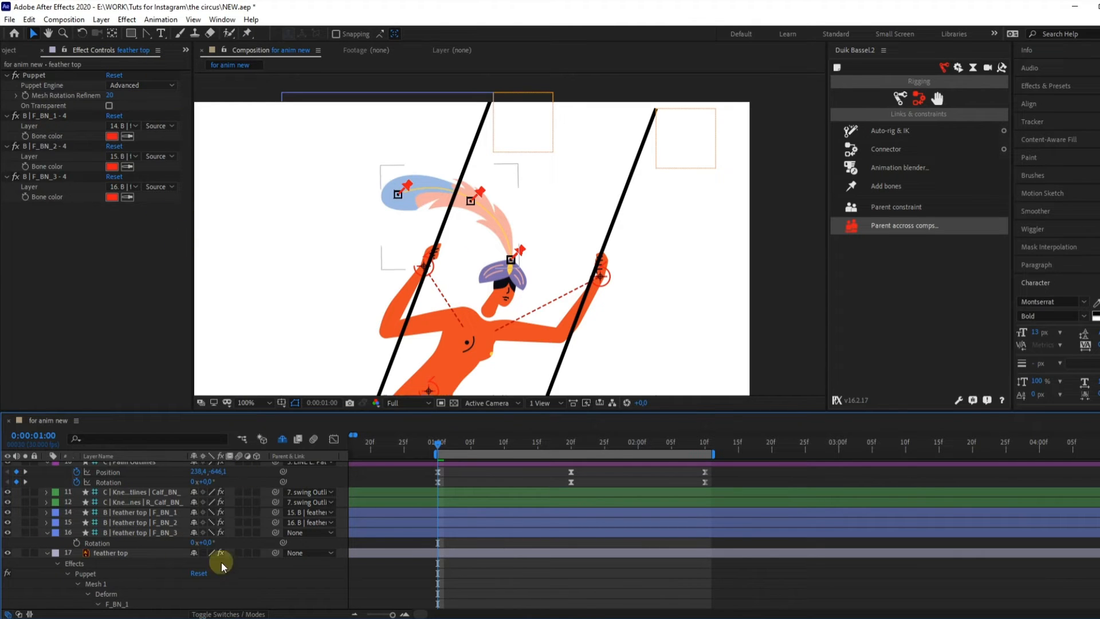
left_click(118, 532)
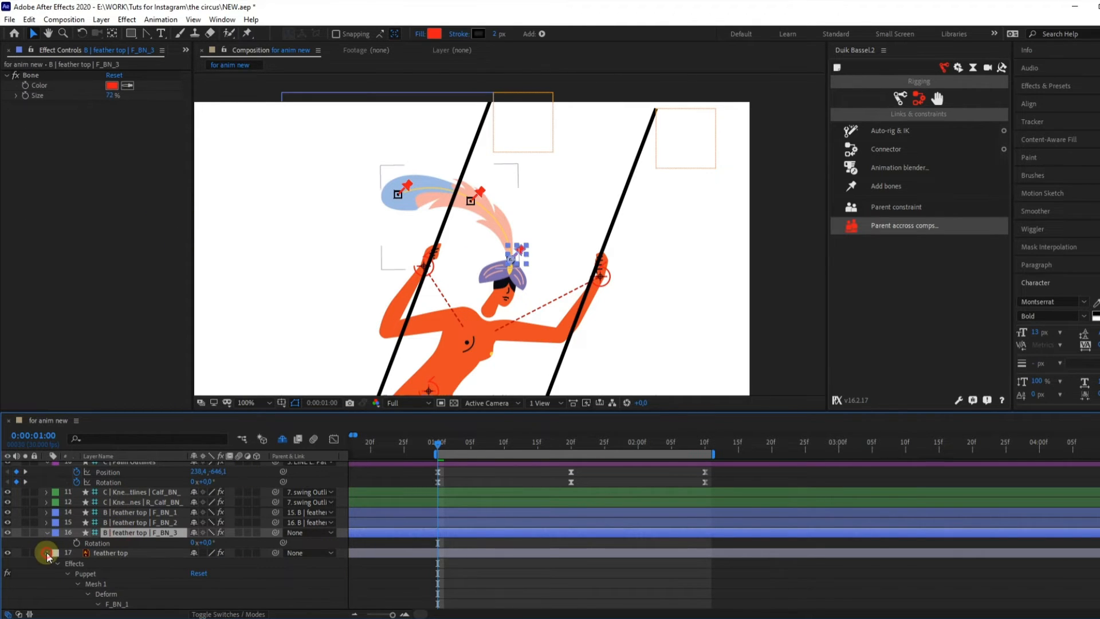
left_click(47, 553)
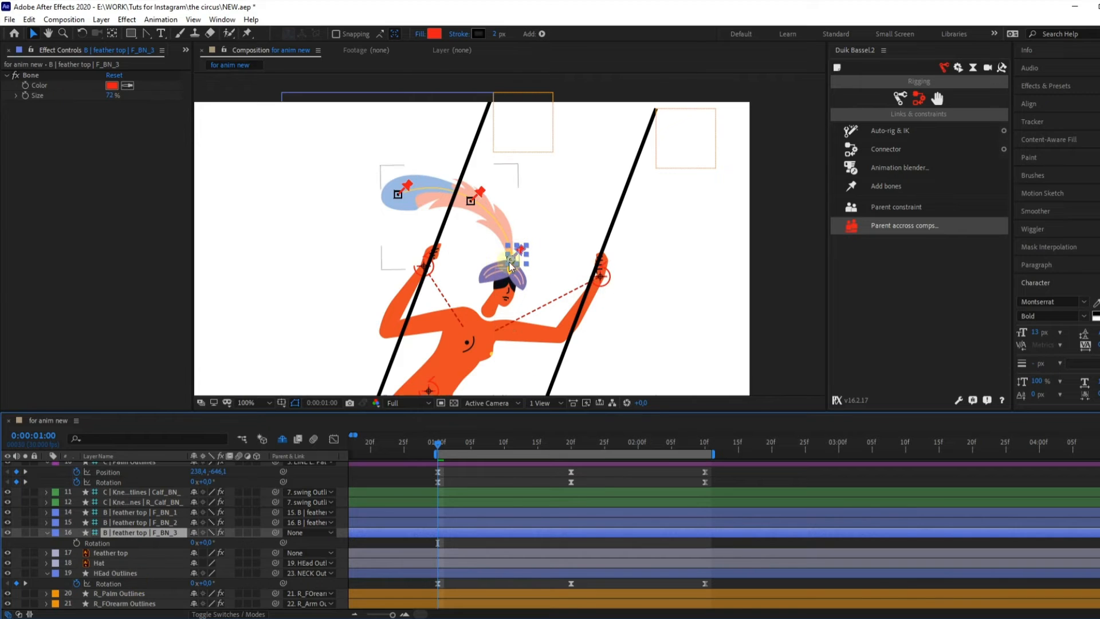
- Parent the feather top F_BN_3 bone to the Hat layer and check its motion from 0:00:01:00
left_click_drag(276, 532, 98, 563)
left_click_drag(488, 449, 537, 449)
key("j")
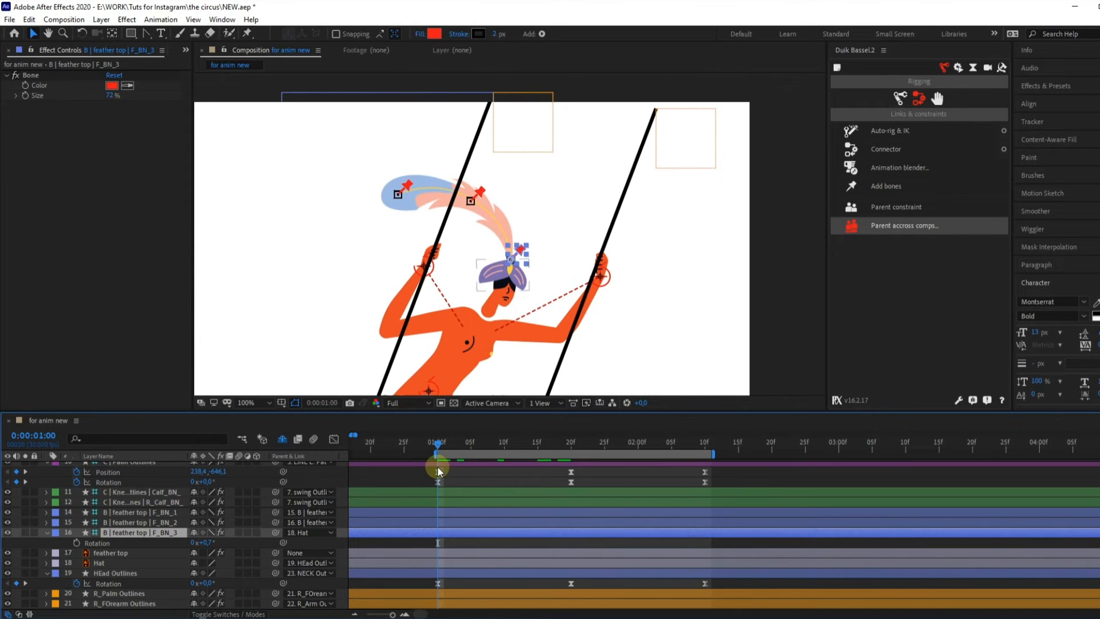
- Keyframe the F_BN_2 and F_BN_3 bone rotations at 0:00:01:00, and rotate them to -14.0° and -13.3° at 0:00:01:20
left_click(479, 196, "shift")
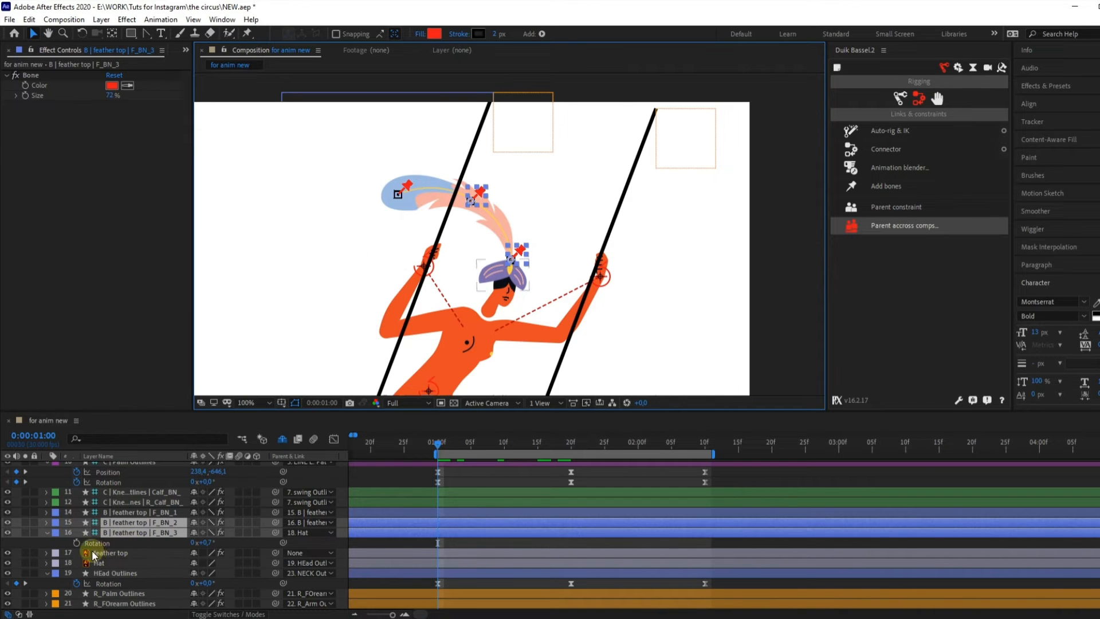
key("r")
key("r")
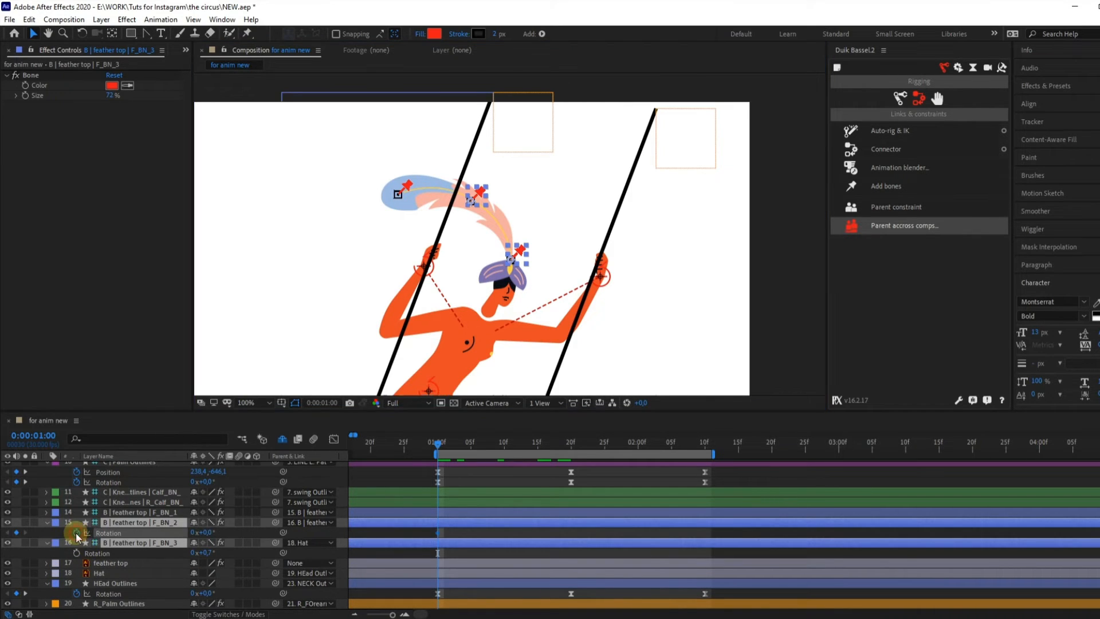
left_click(572, 444)
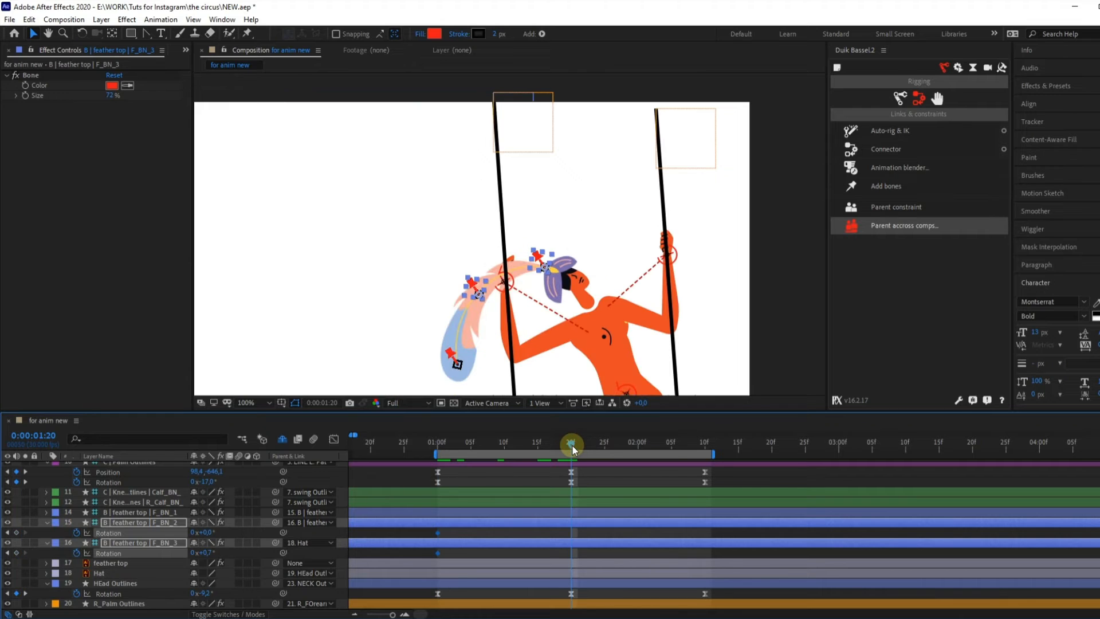
left_click_drag(199, 532, 200, 536)
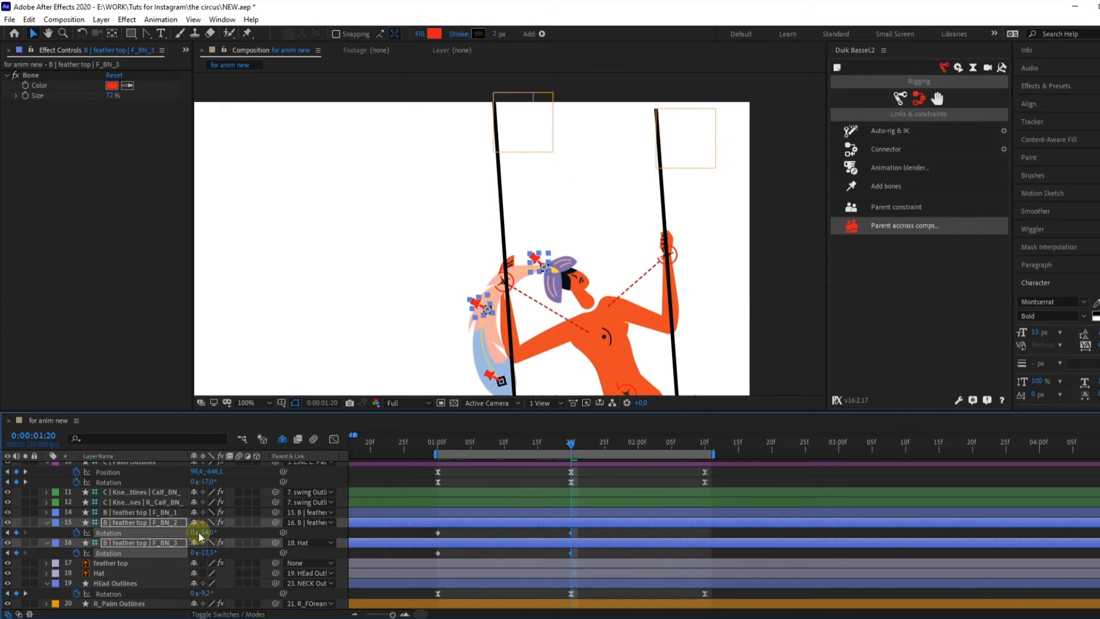
- Copy the first rotation keyframes of F_BN_2 and F_BN_3 to 0:00:02:10
left_click(705, 443)
left_click(438, 533)
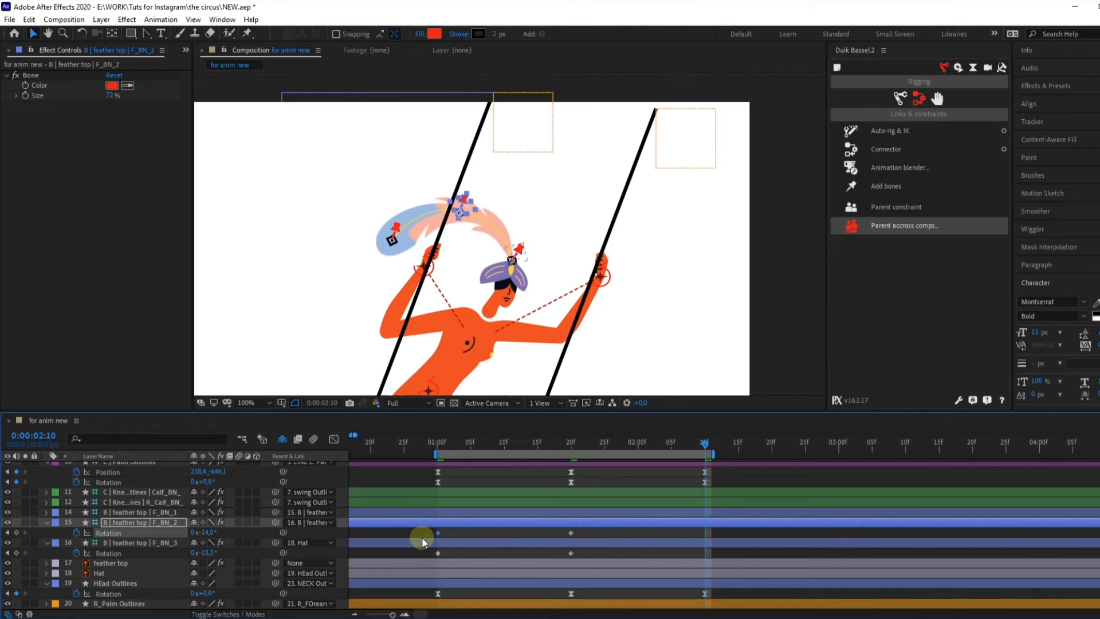
left_click(438, 554)
key("ctrl+c")
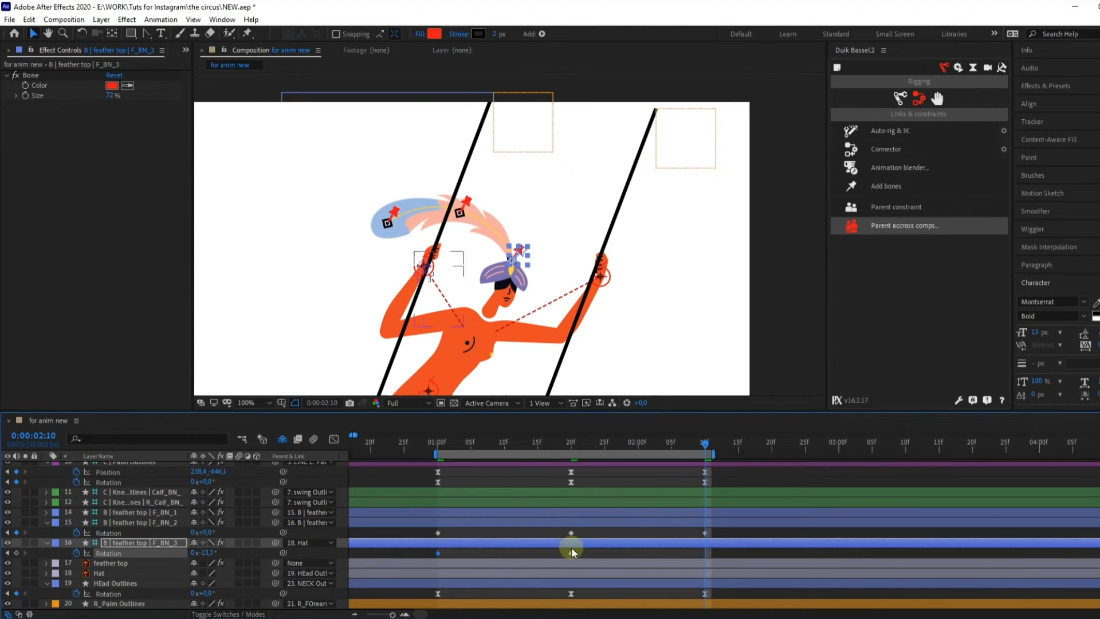
key("ctrl+v")
- Set the rotation of both feather bones F_BN_2 and F_BN_3 to 5.0° at 0:00:02:10
left_click(716, 525)
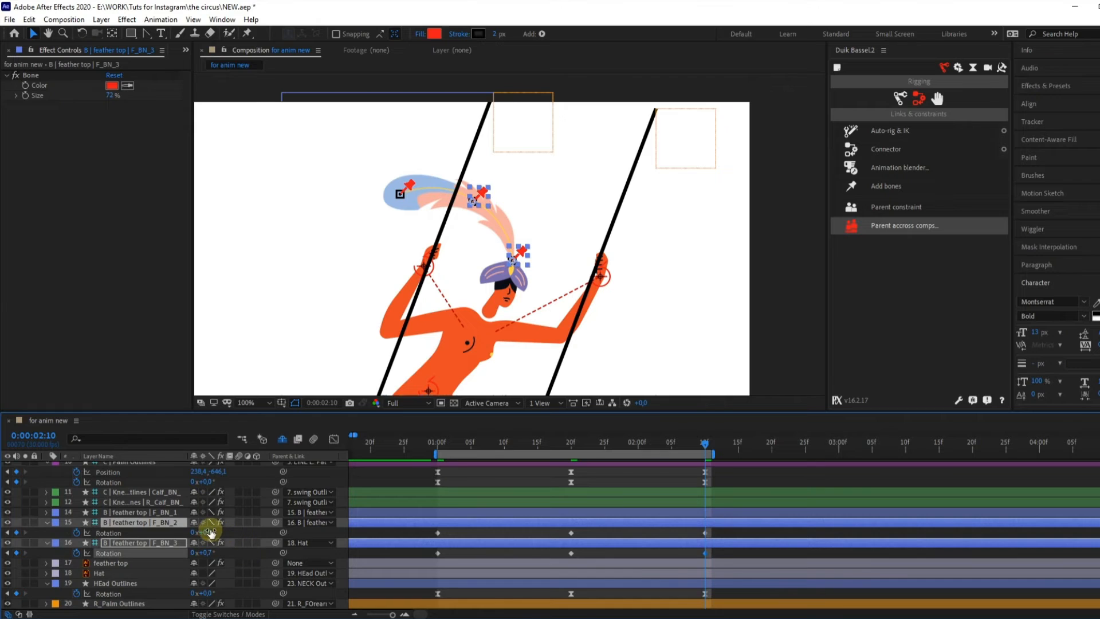
left_click_drag(211, 531, 216, 533)
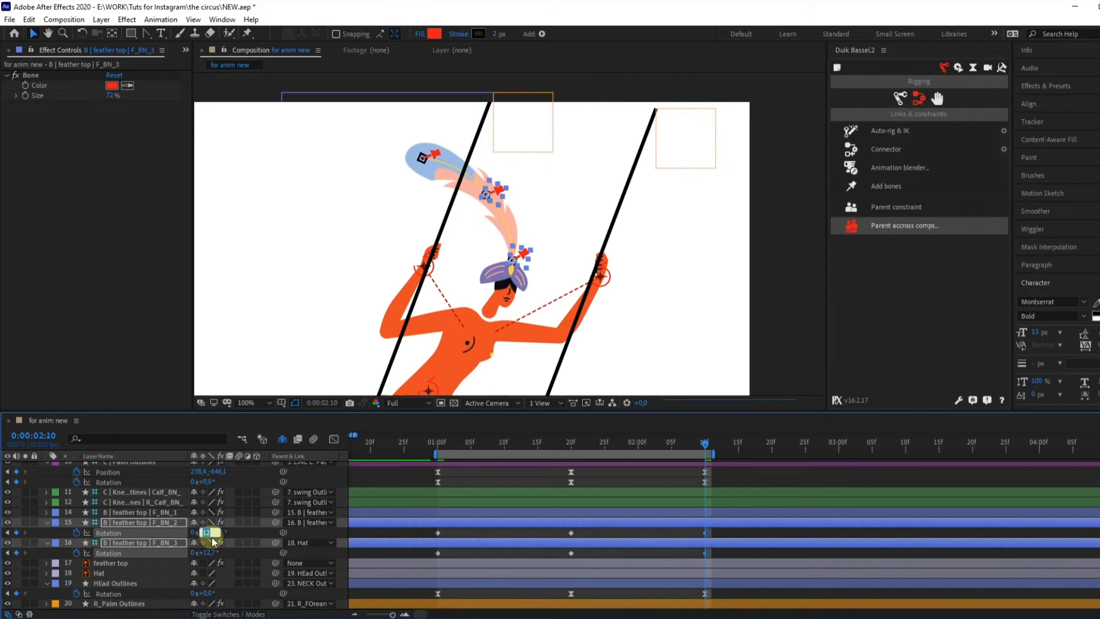
left_click(270, 540)
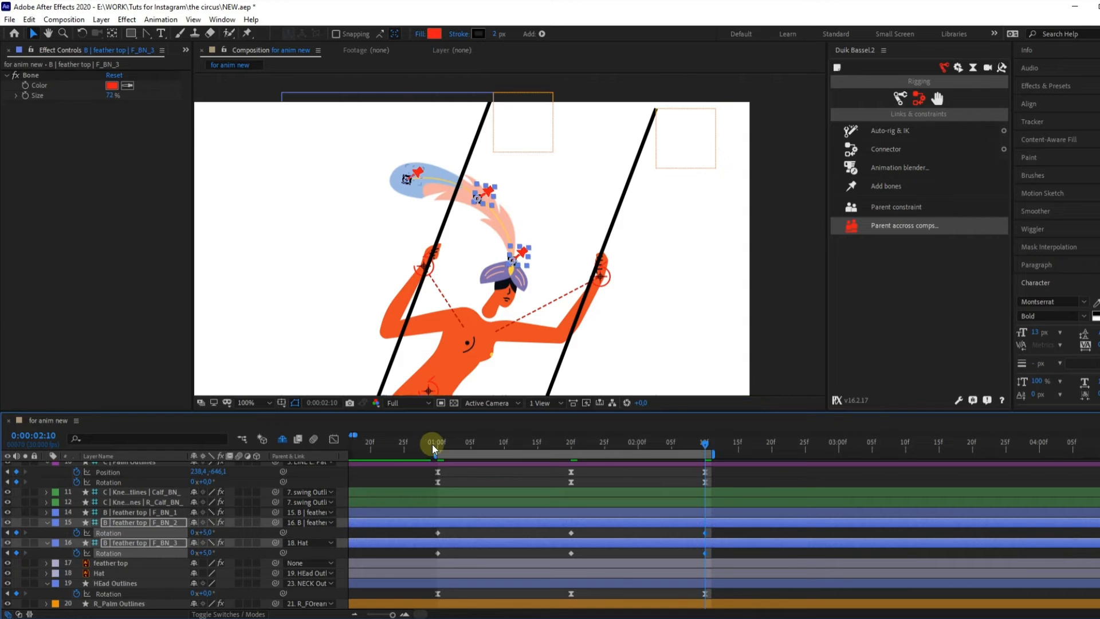
- Copy both bones' 0:00:02:10 rotation keyframes to 0:00:01:00 and apply Easy Ease to all their rotation keyframes
left_click(706, 533)
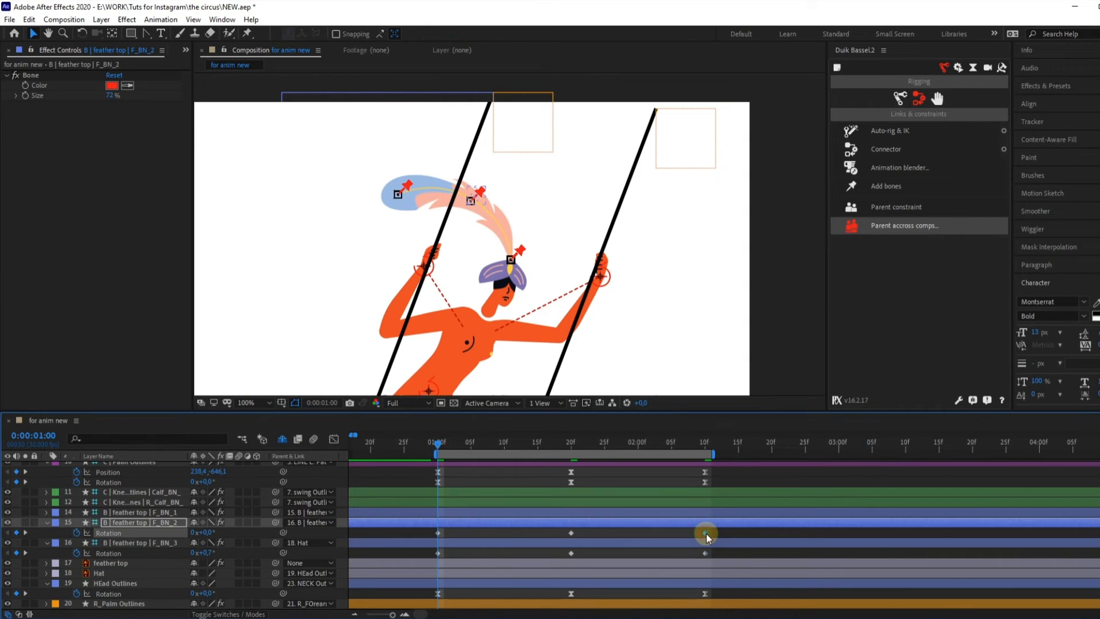
left_click(705, 553)
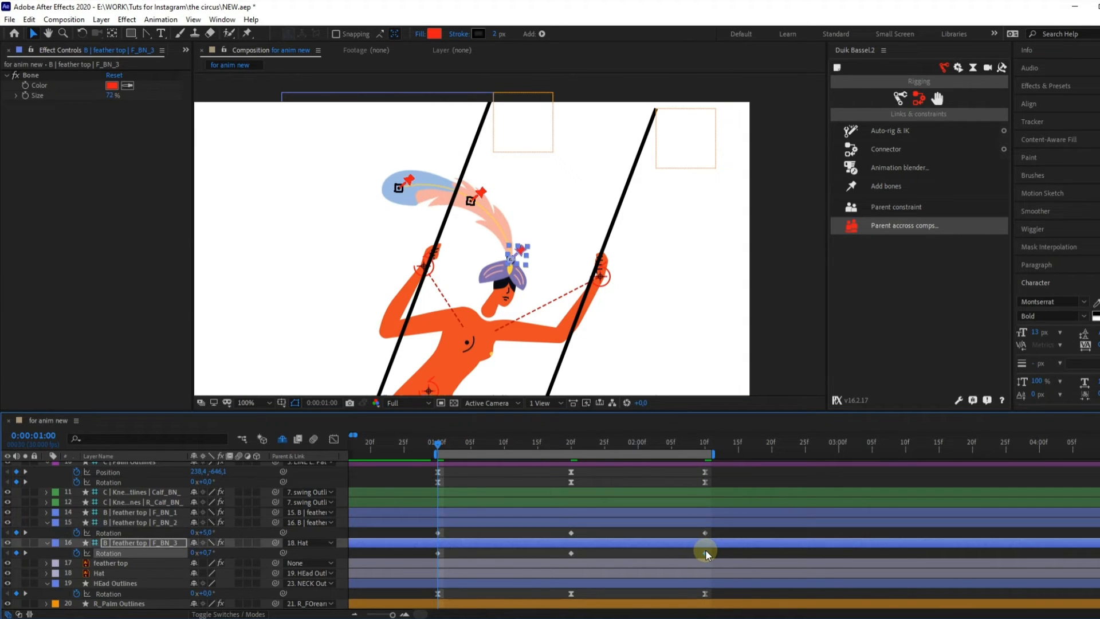
left_click_drag(723, 529, 423, 570)
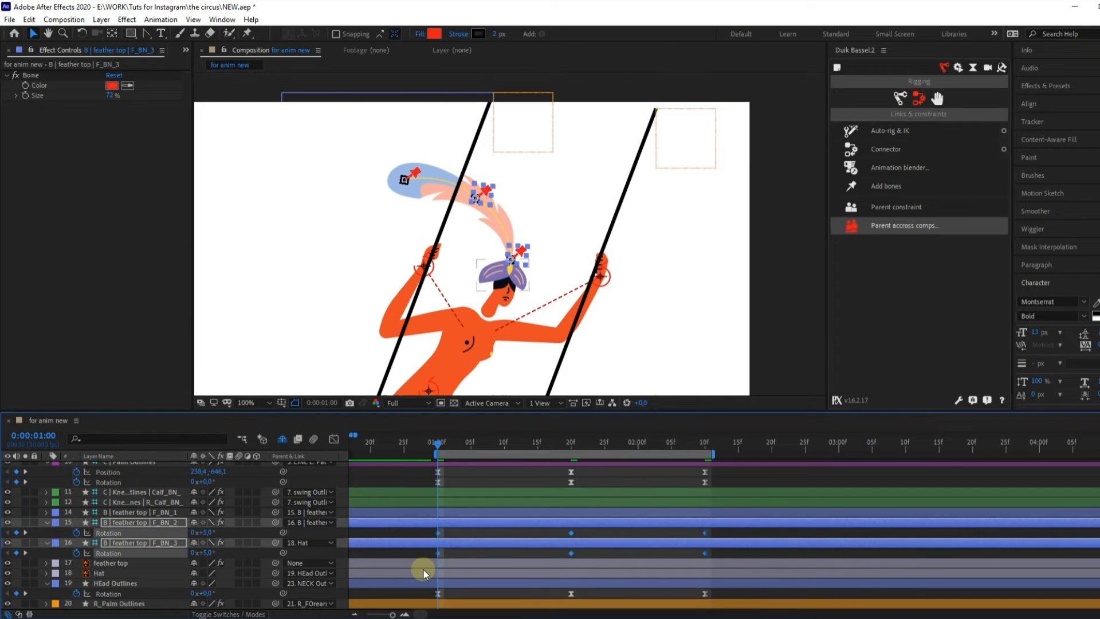
left_click(441, 536)
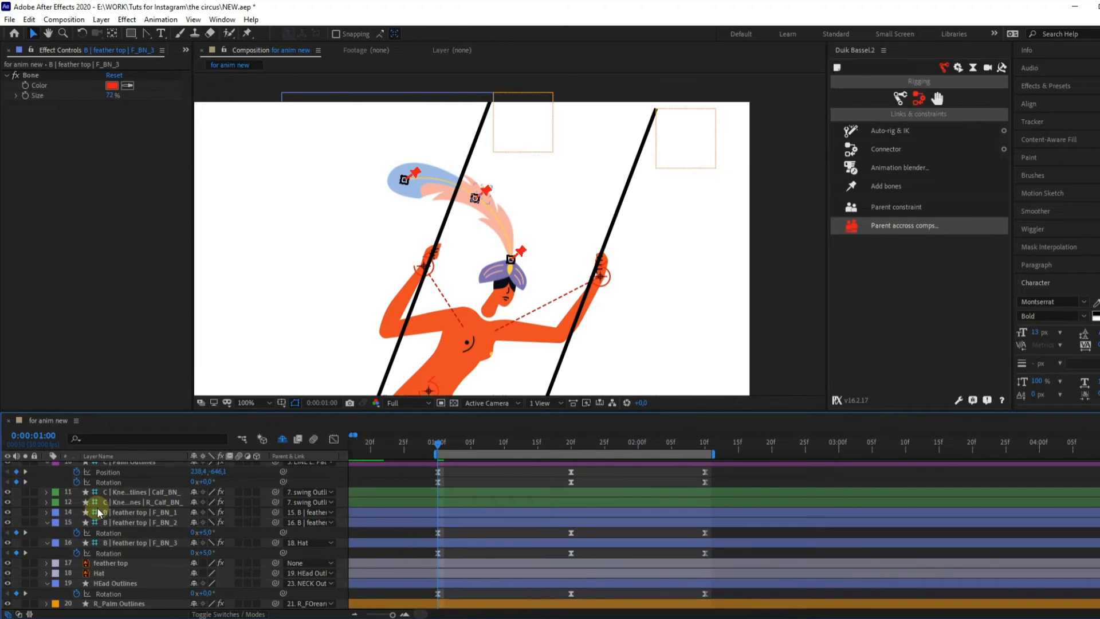
- Shift all rotation keyframes of F_BN_2 and F_BN_3 one frame later than the head's keyframes
left_click(122, 525)
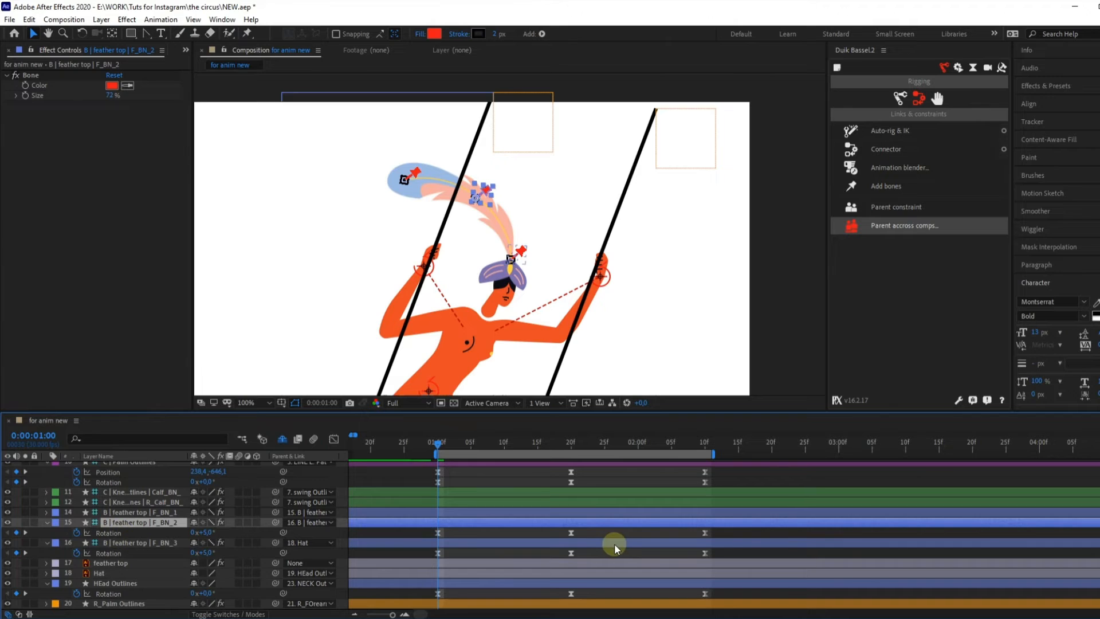
scroll(569, 552, "down", 3)
left_click(112, 522)
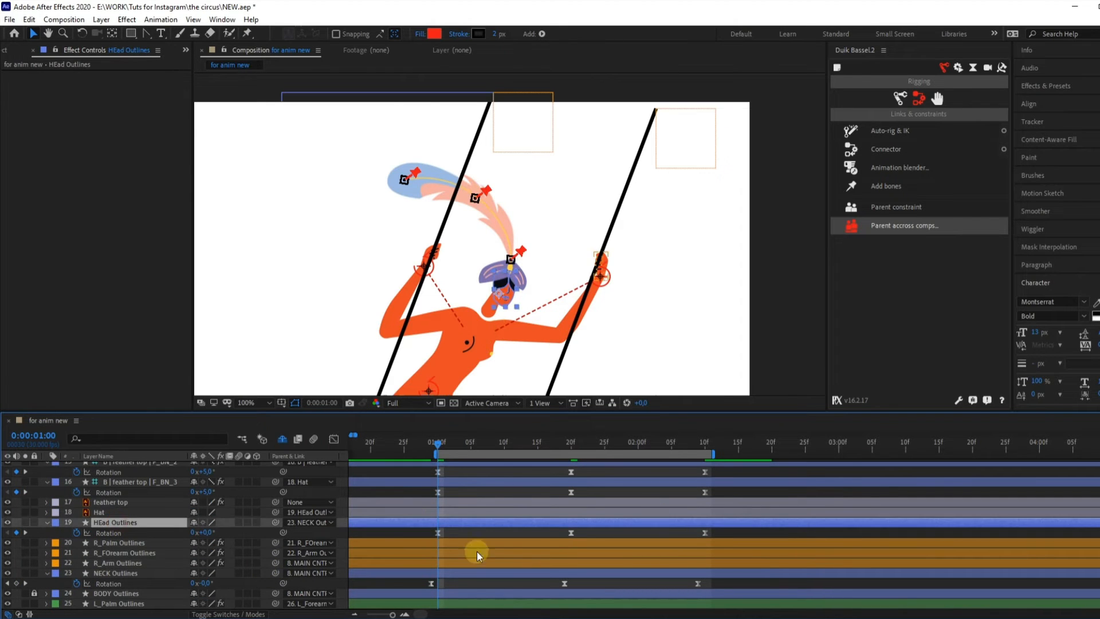
scroll(584, 537, "up", 2)
left_click_drag(724, 501, 416, 526)
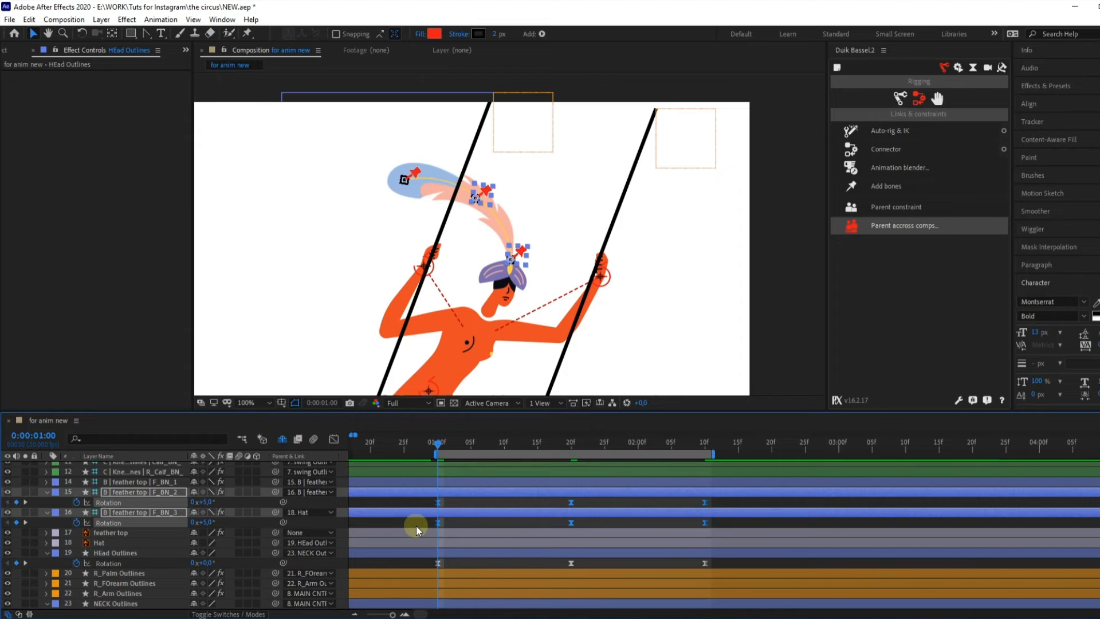
key("alt+Right")
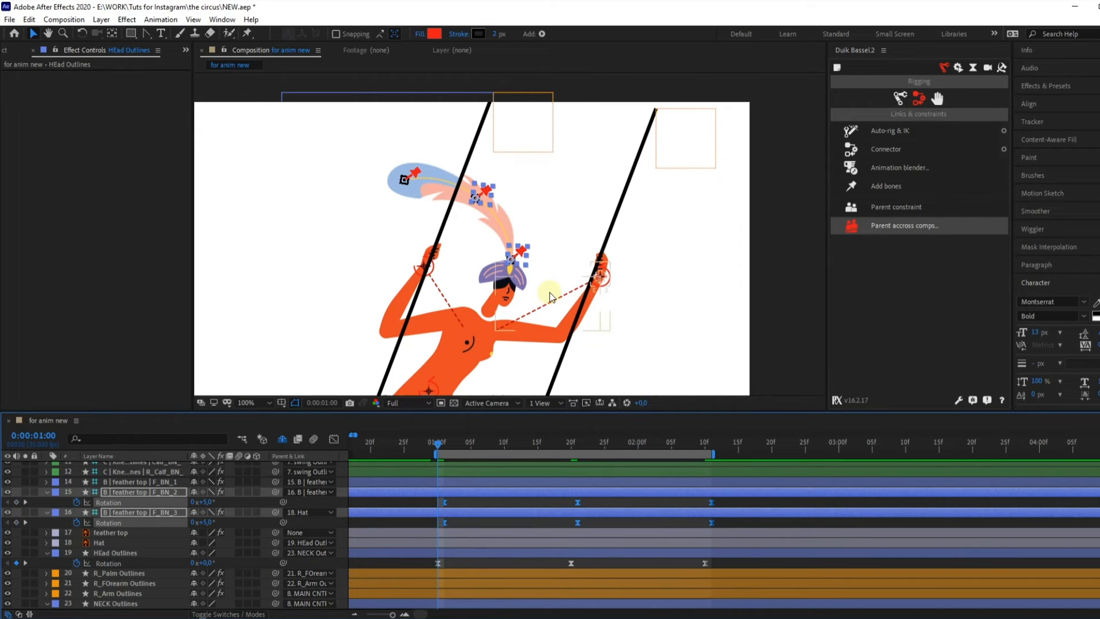
- Shift the F_BN_2 rotation keyframes one further frame later and preview the whole swing animation
left_click_drag(433, 499, 748, 507)
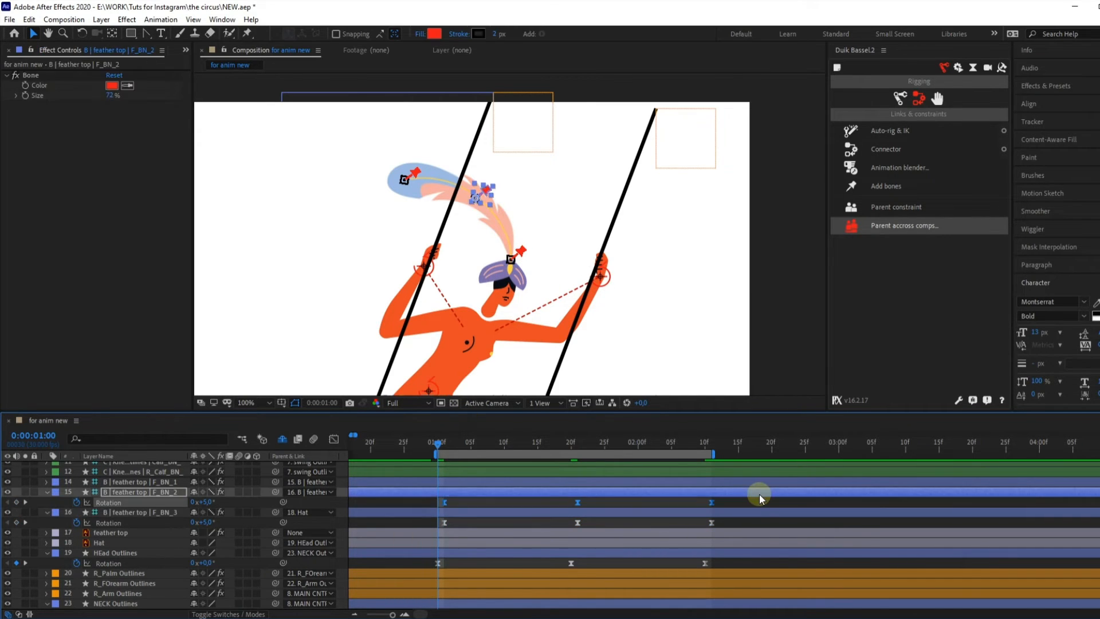
key("alt+Right")
key("space")
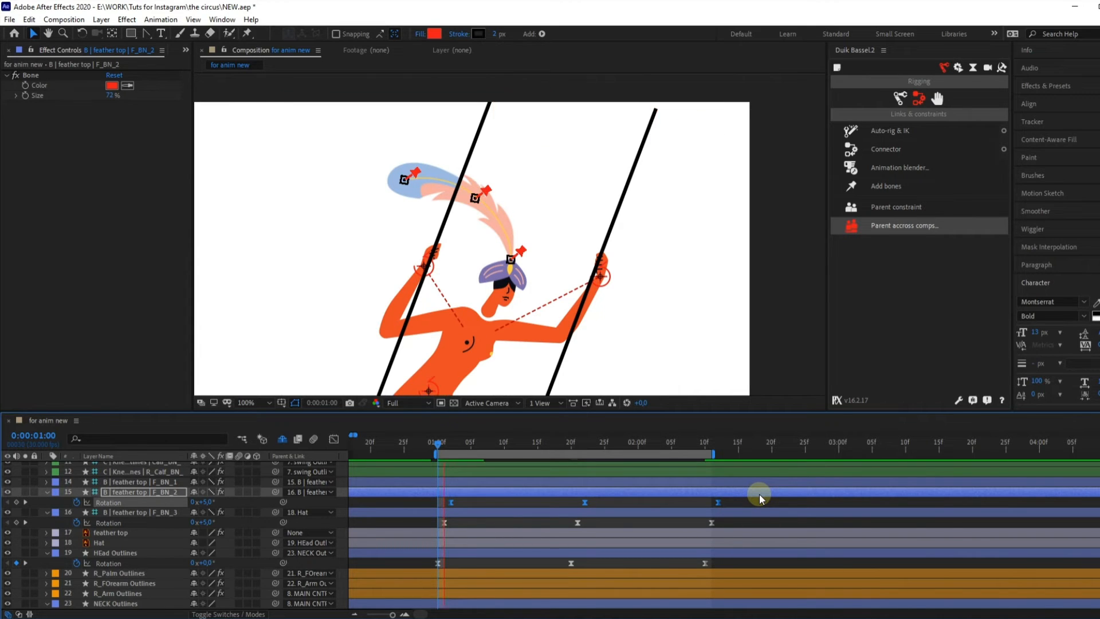
scroll(672, 312, "down", 1)
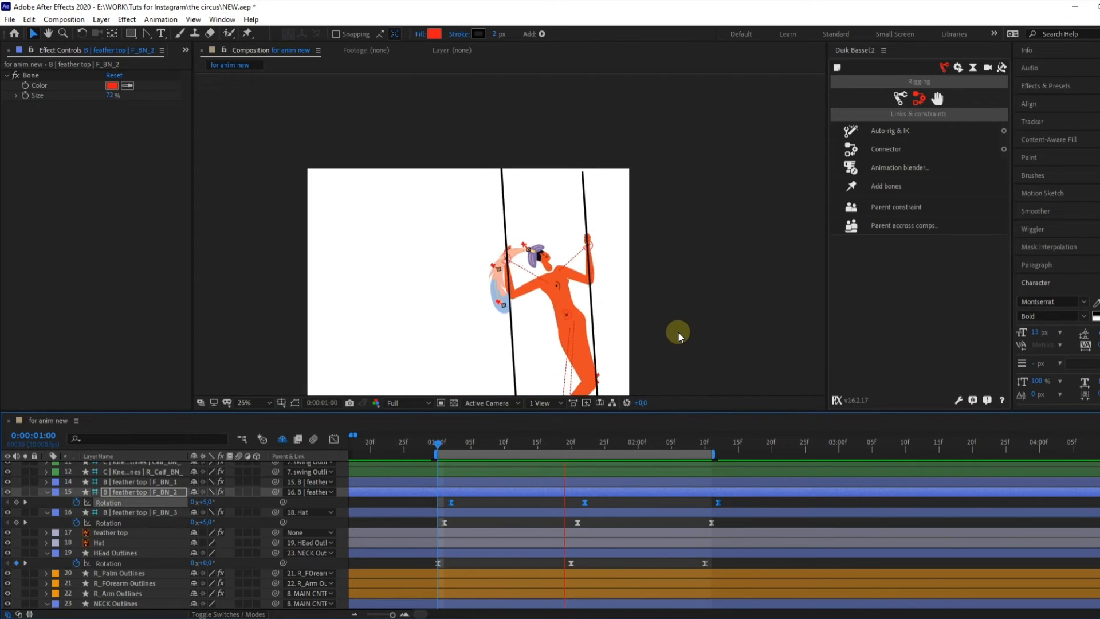
scroll(678, 331, "down", 1)
left_click(579, 445)
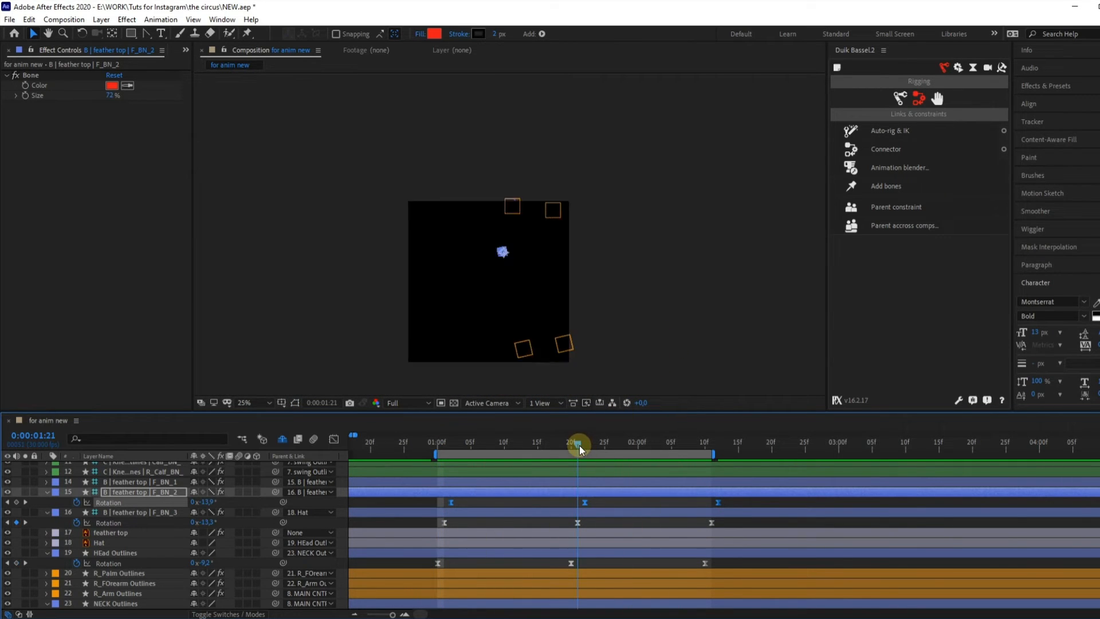
left_click_drag(726, 499, 443, 502)
left_click(639, 503)
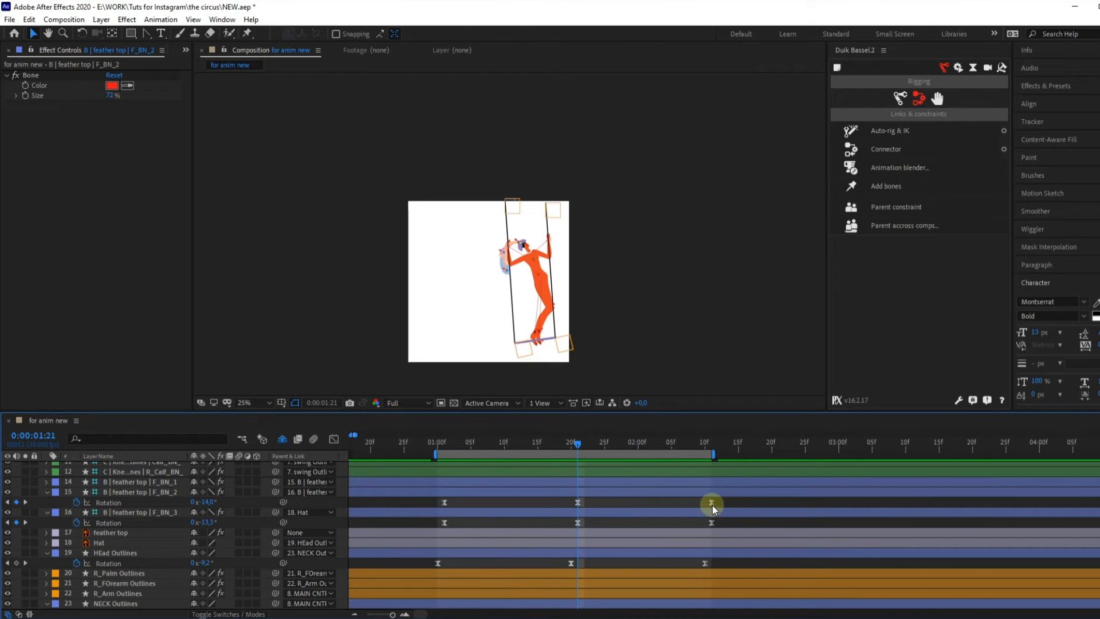
key("ctrl+z")
- Show the rotation curves of F_BN_2 and F_BN_3 in the value graph, with the time at 0:00:01:01
left_click(618, 501)
left_click_drag(556, 518, 591, 497)
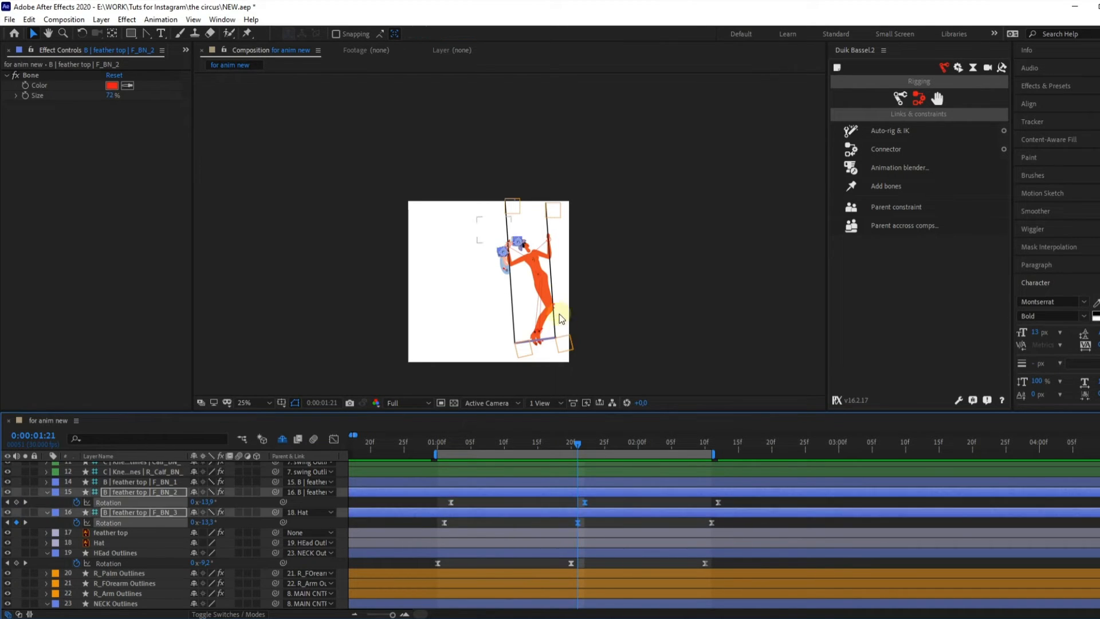
scroll(542, 289, "up", 2)
left_click(446, 448)
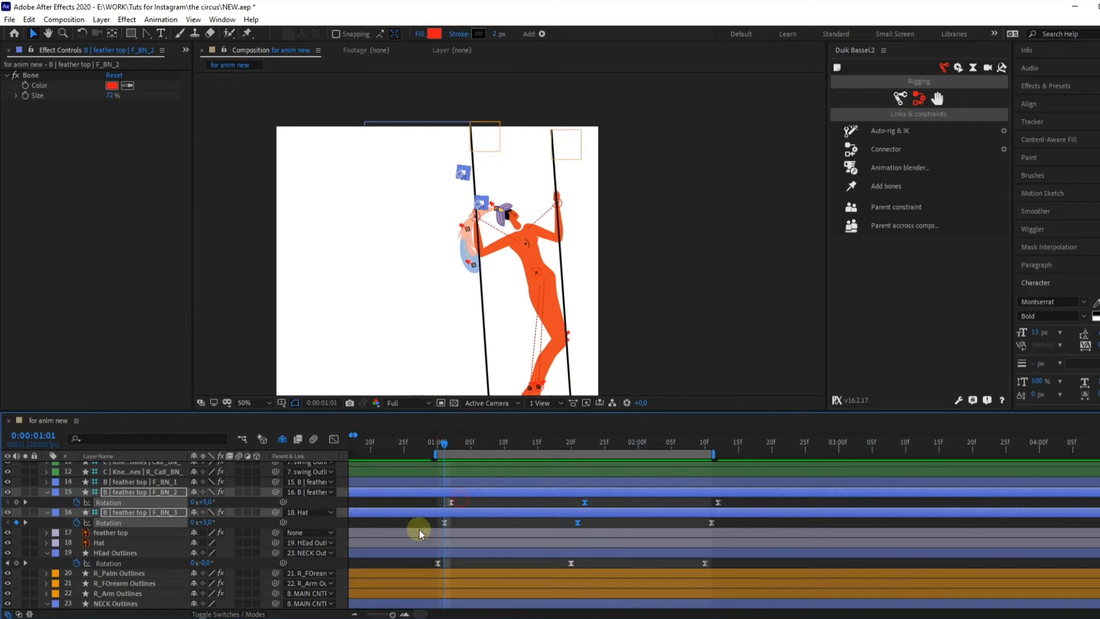
left_click(462, 497)
left_click_drag(461, 496, 433, 532)
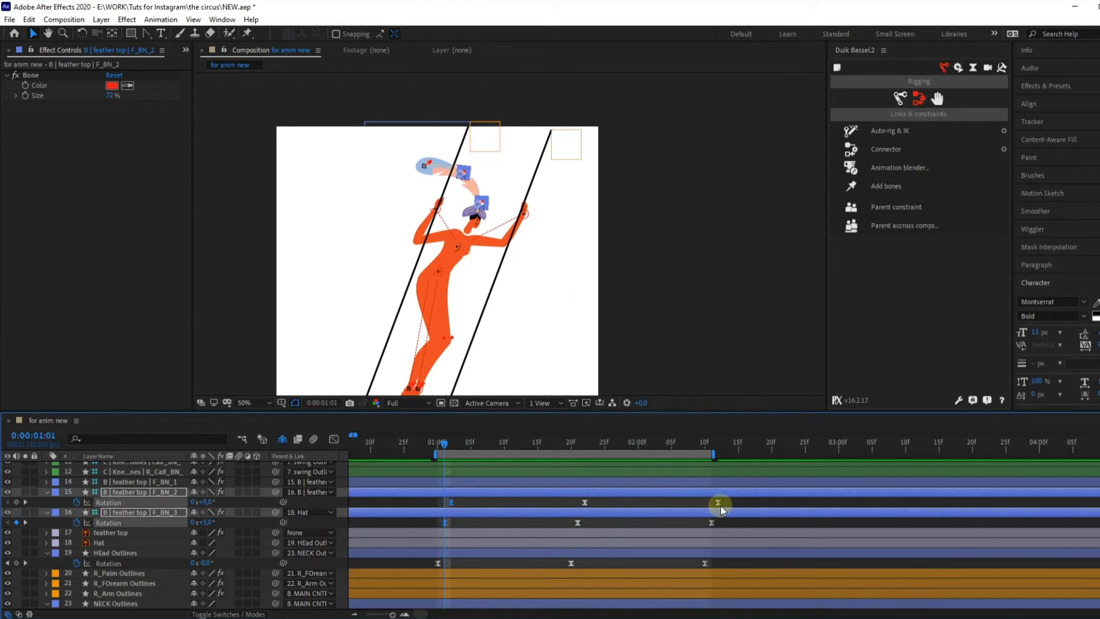
left_click(334, 439)
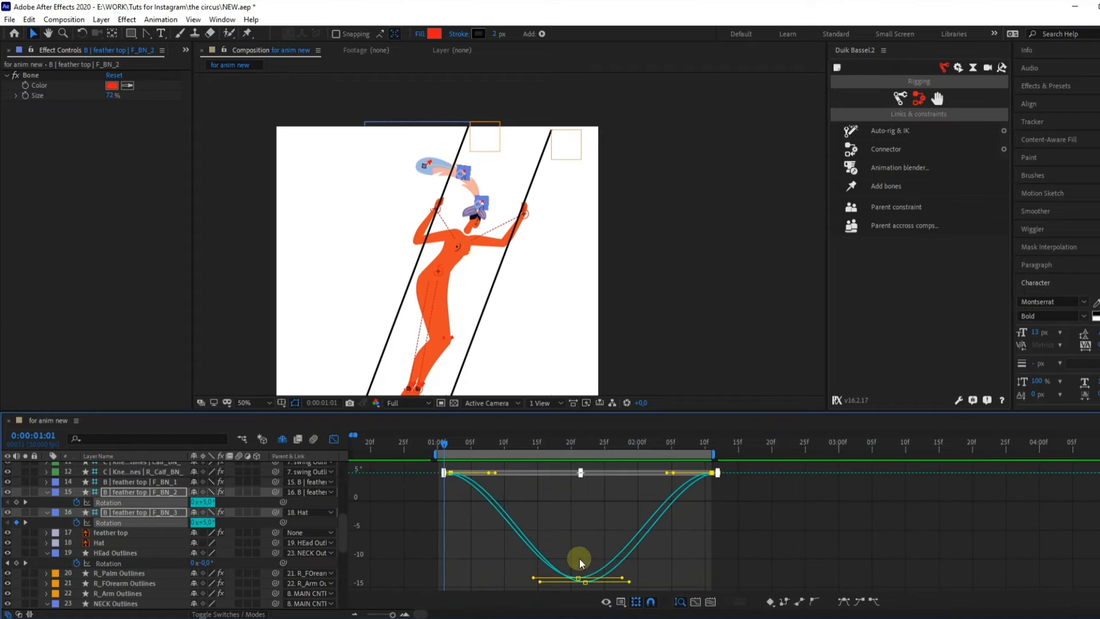
right_click(573, 498)
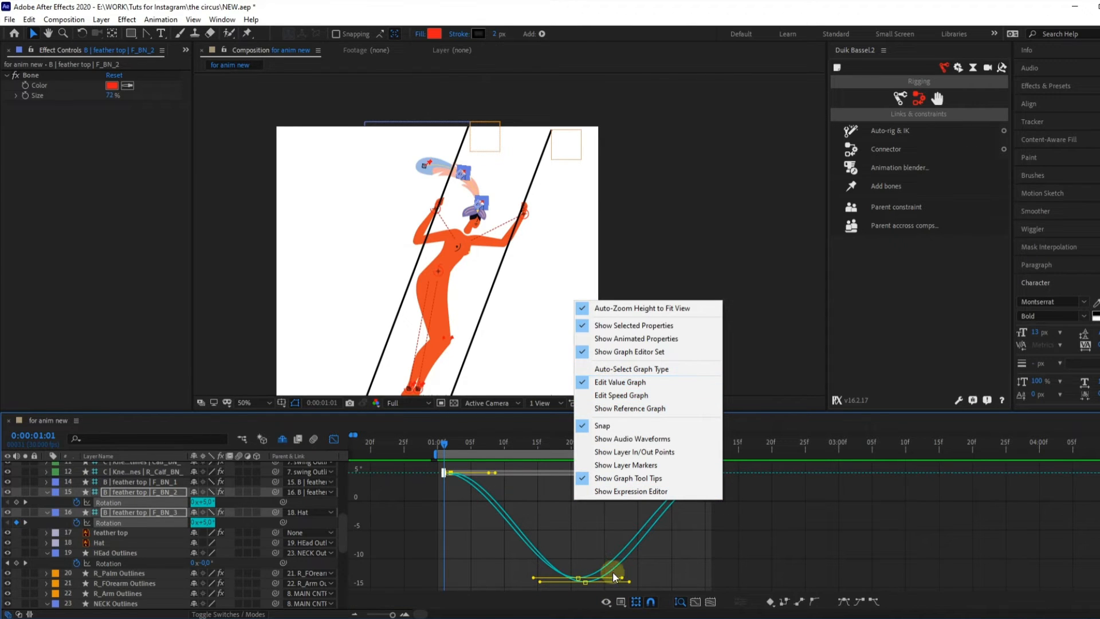
left_click(469, 522)
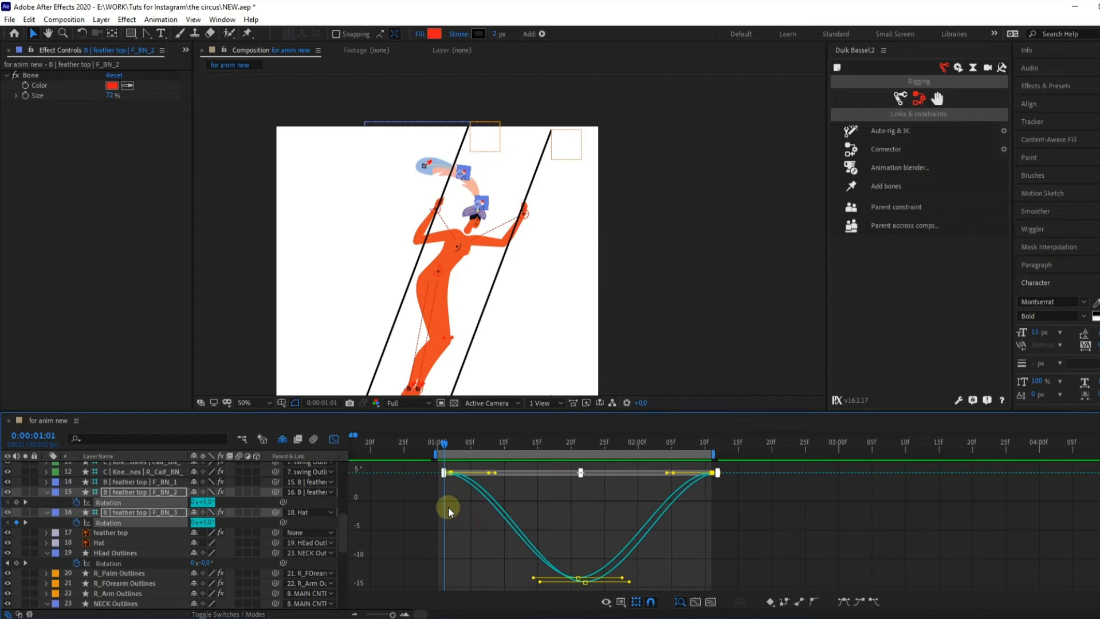
- Raise the first and last rotation keyframes of both feather bones to 13.3° in the value graph and preview the swing
left_click_drag(437, 483, 474, 451)
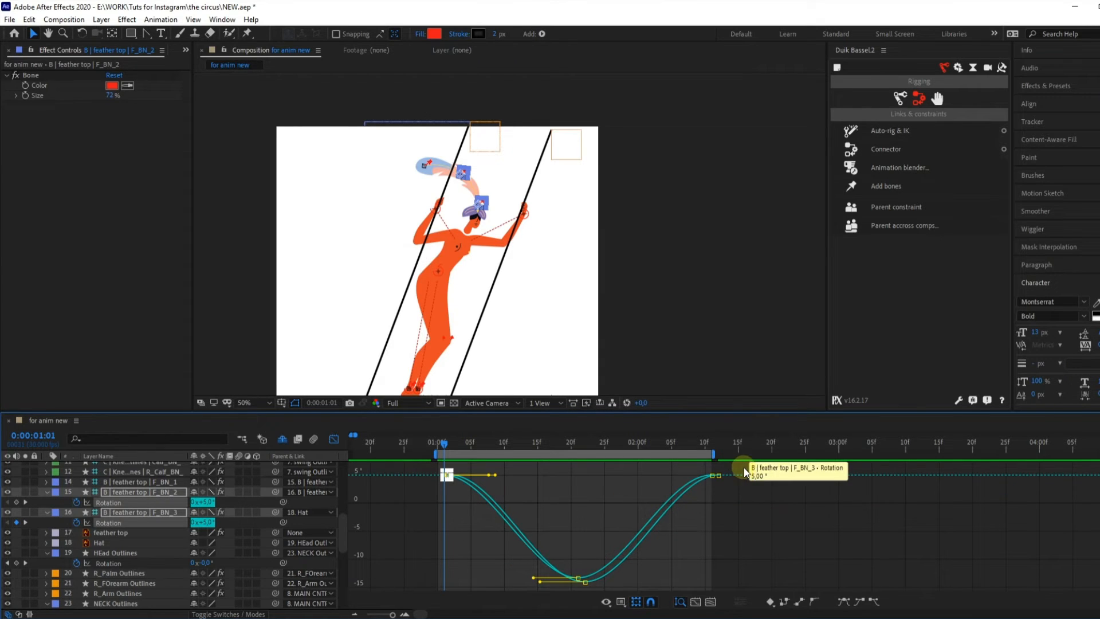
left_click_drag(742, 466, 713, 442)
key("space")
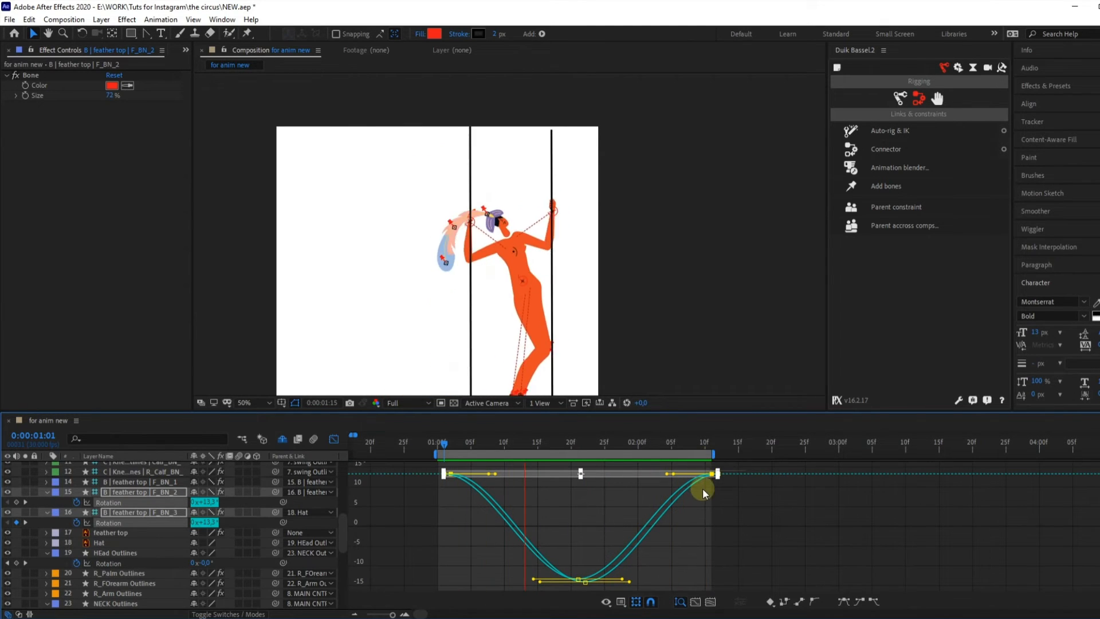
- Shift the F_BN_3 rotation keyframes two frames later and the F_BN_2 ones four frames later, and preview the feather's follow-through
left_click_drag(444, 446, 431, 446)
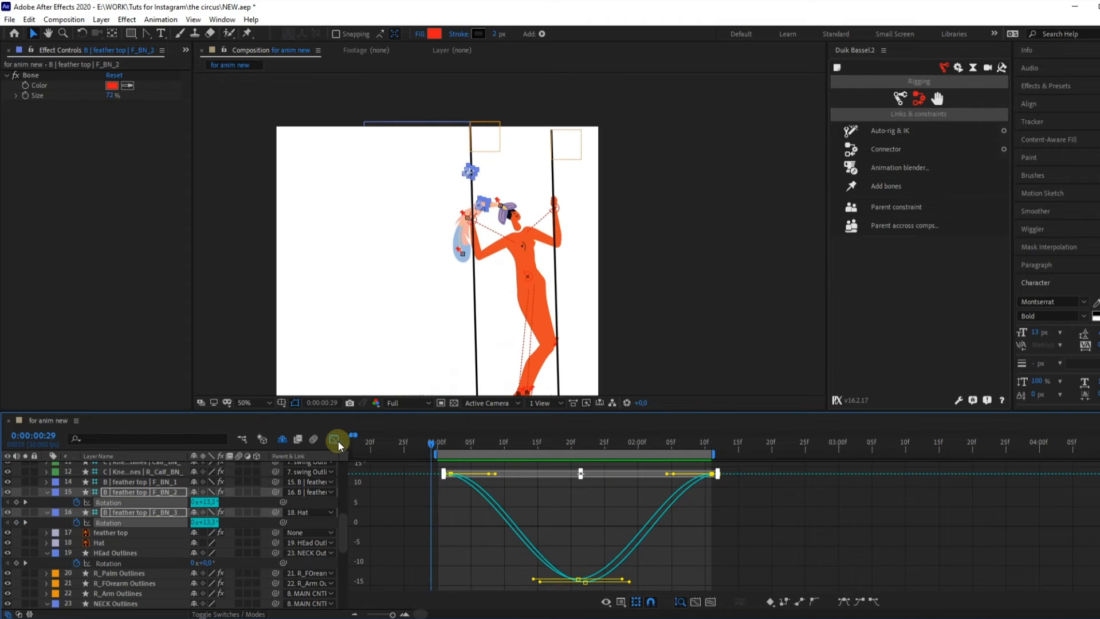
left_click(334, 439)
left_click(501, 500)
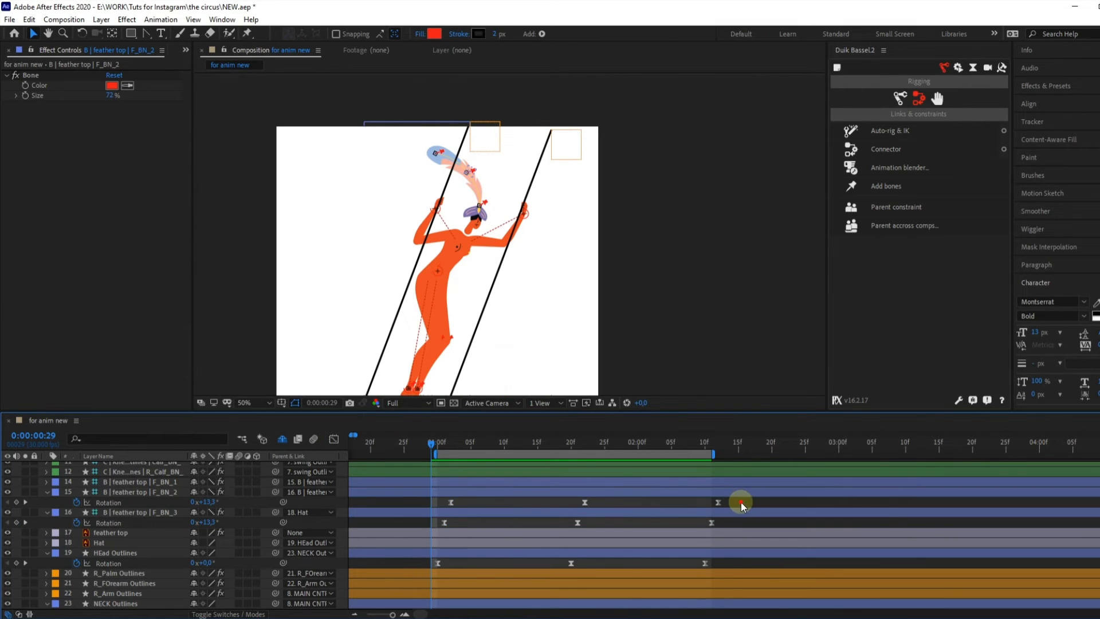
left_click_drag(740, 504, 435, 530)
key("alt+Right")
key("alt+Right")
key("alt+Right")
key("alt+Right")
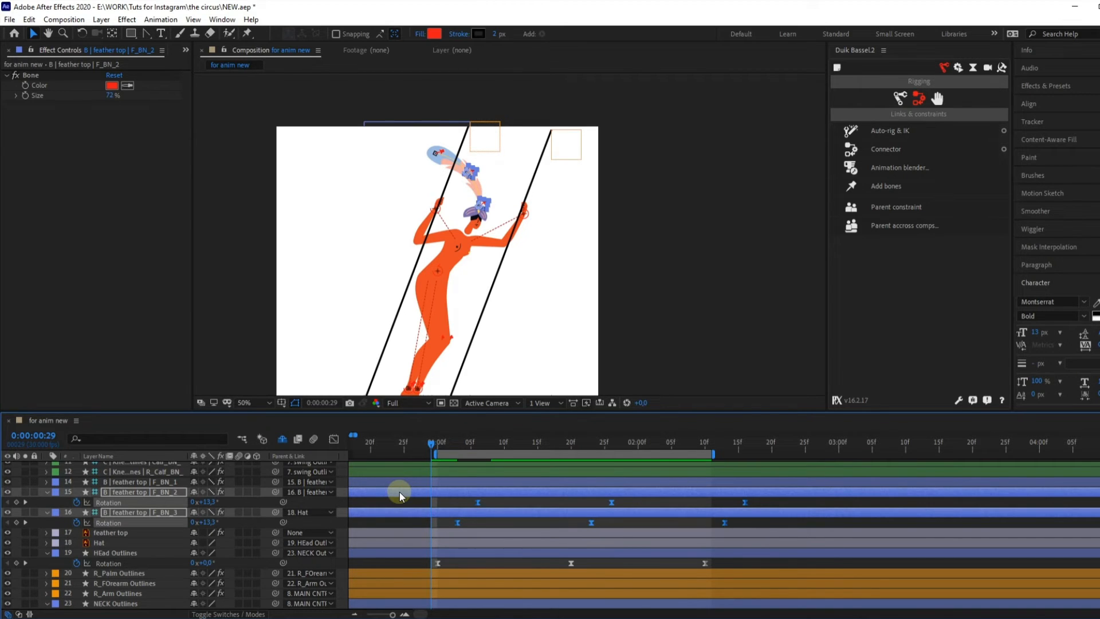
key("space")
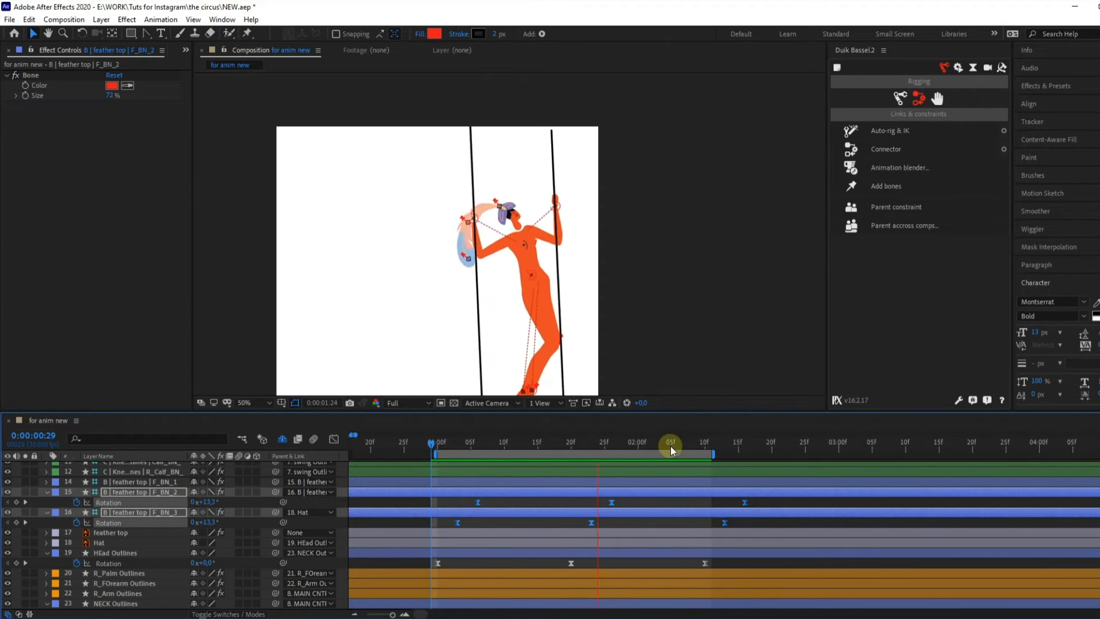
- Preview the feather's follow-through over the whole swing, starting from 0:00:01:00
left_click_drag(672, 438, 708, 443)
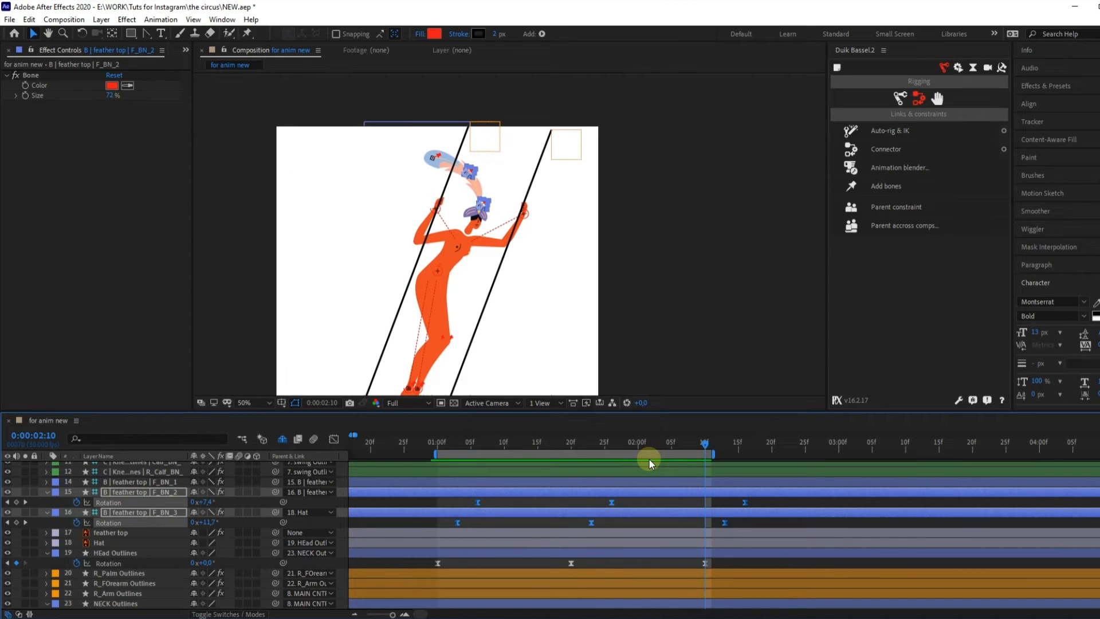
left_click(654, 503)
left_click(744, 502)
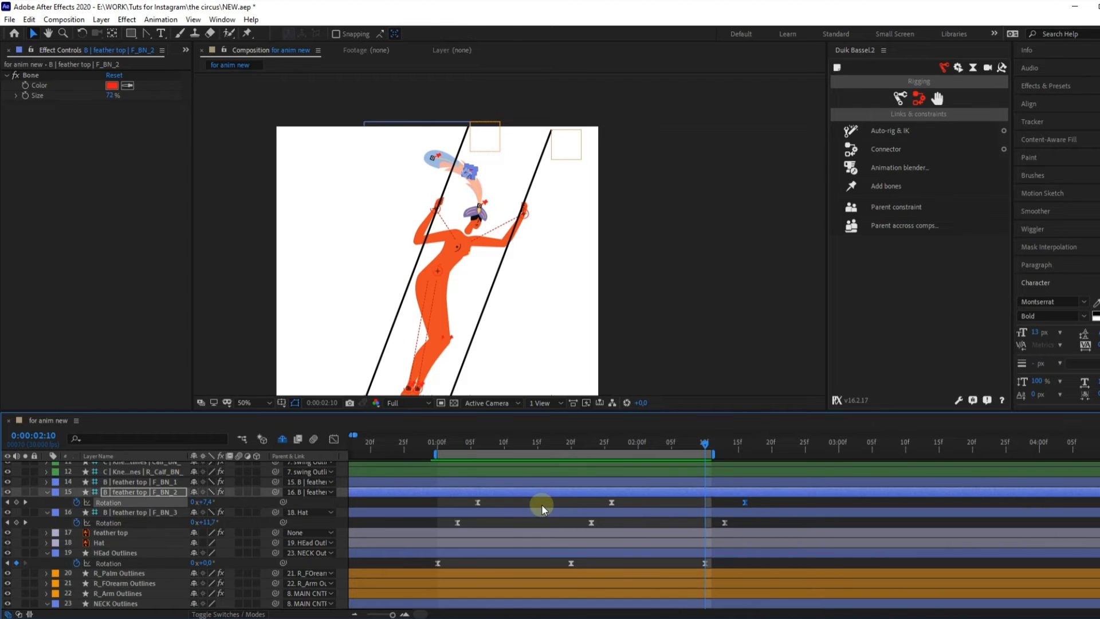
left_click(438, 444)
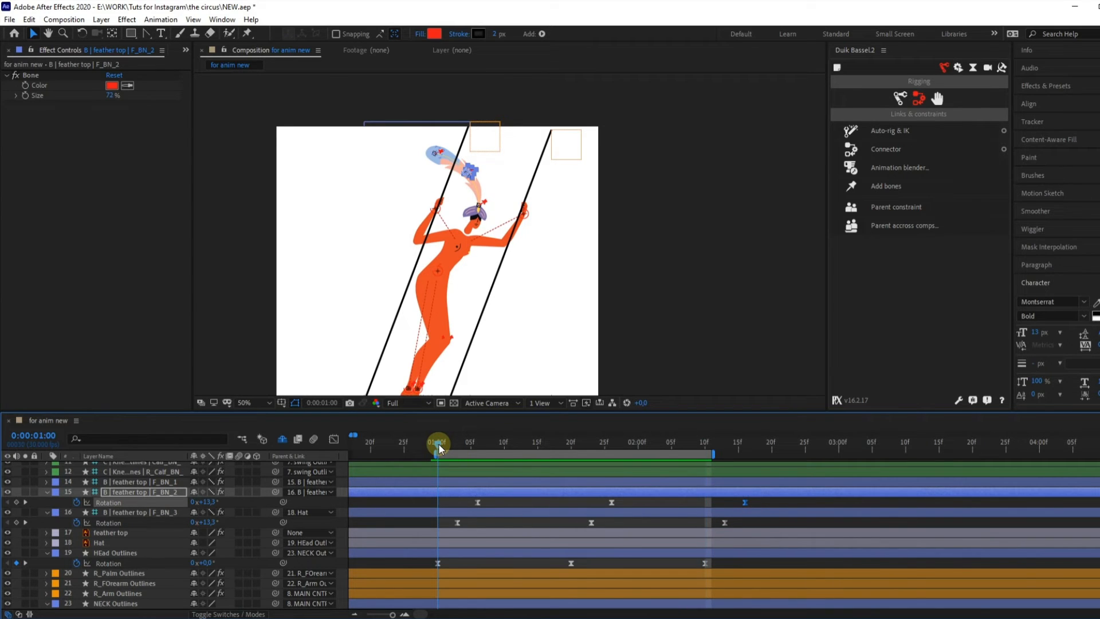
scroll(447, 310, "down", 2)
scroll(421, 325, "up", 2)
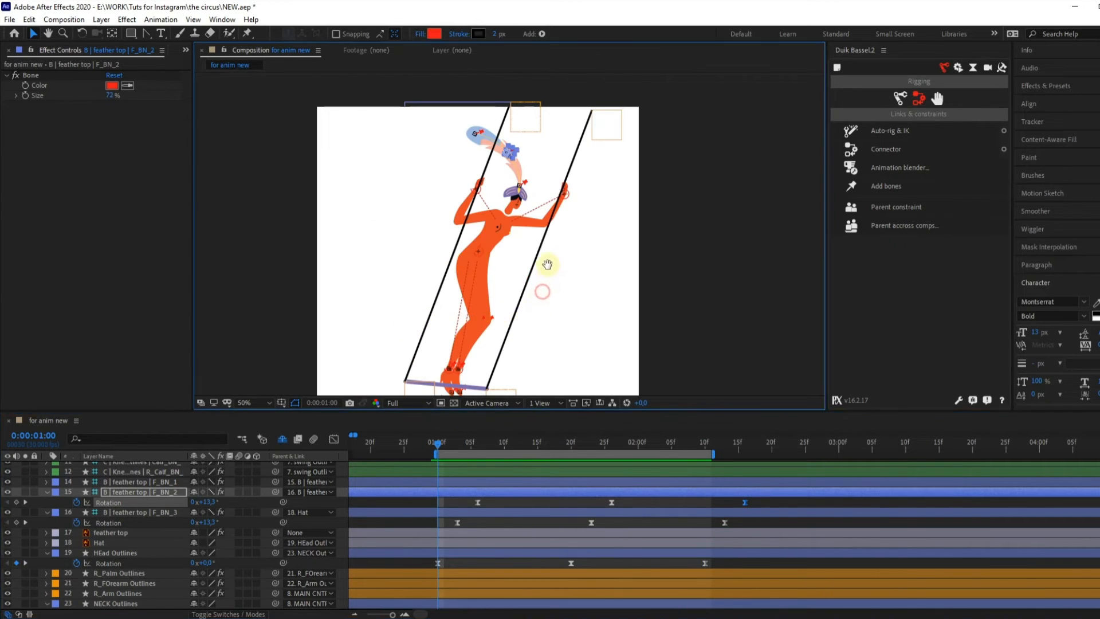
scroll(545, 263, "down", 1)
key("space")
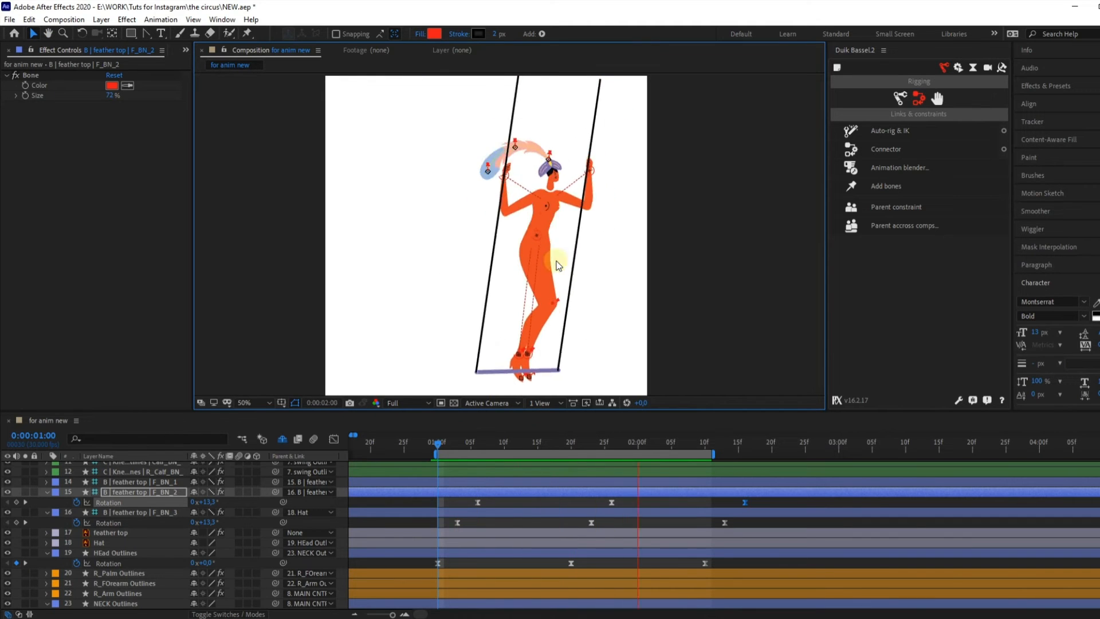
- Make the B_Hair layer visible and solo it in the composition
scroll(134, 577, "down", 5)
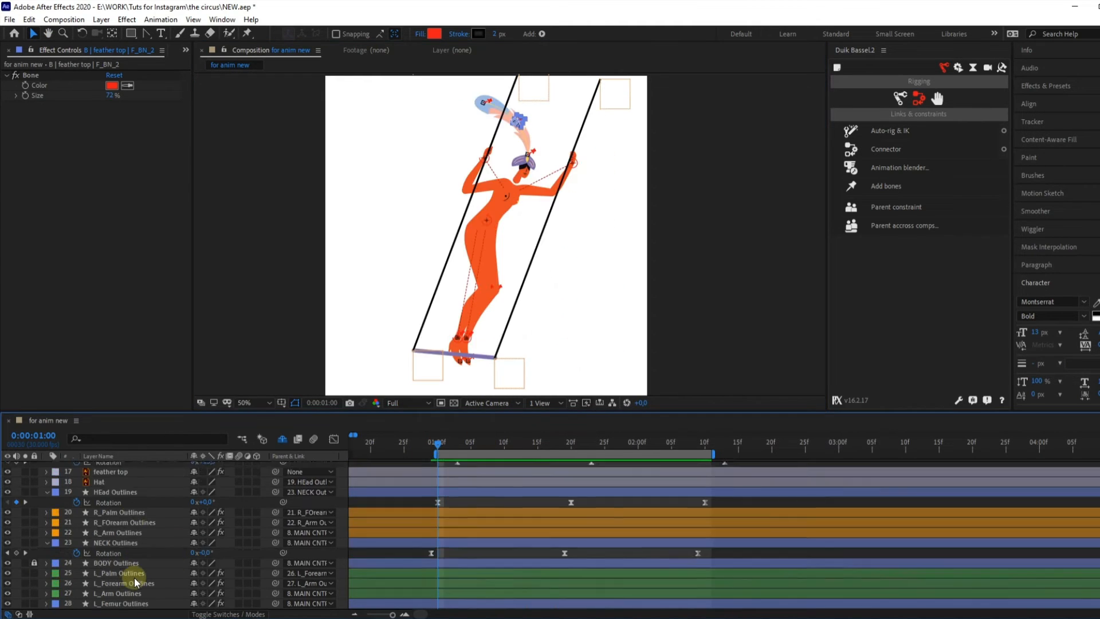
left_click(8, 583)
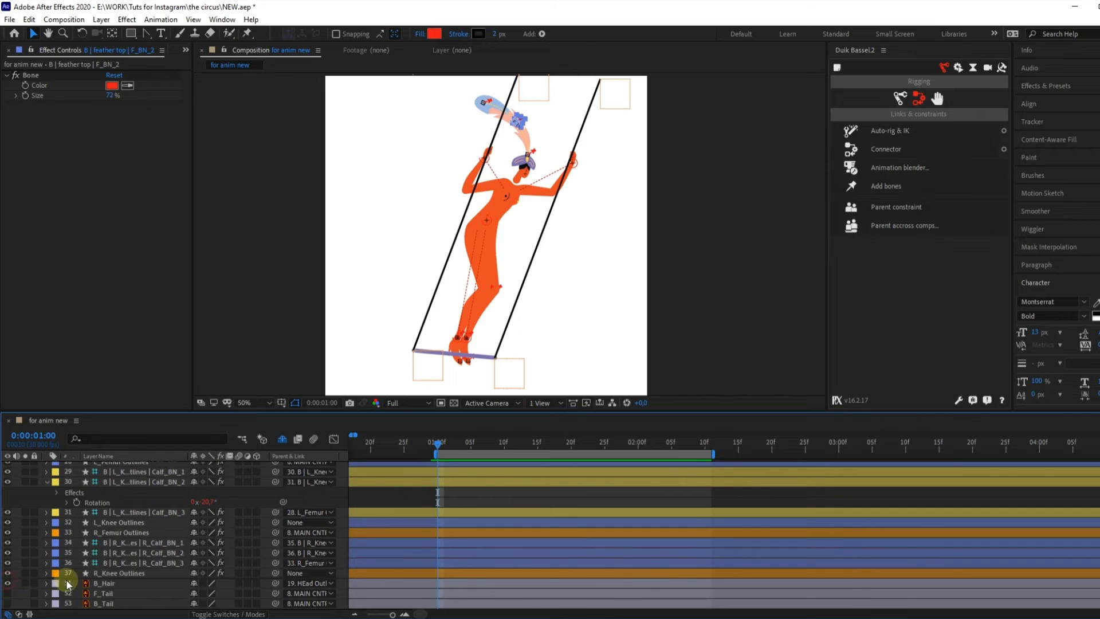
left_click(107, 582)
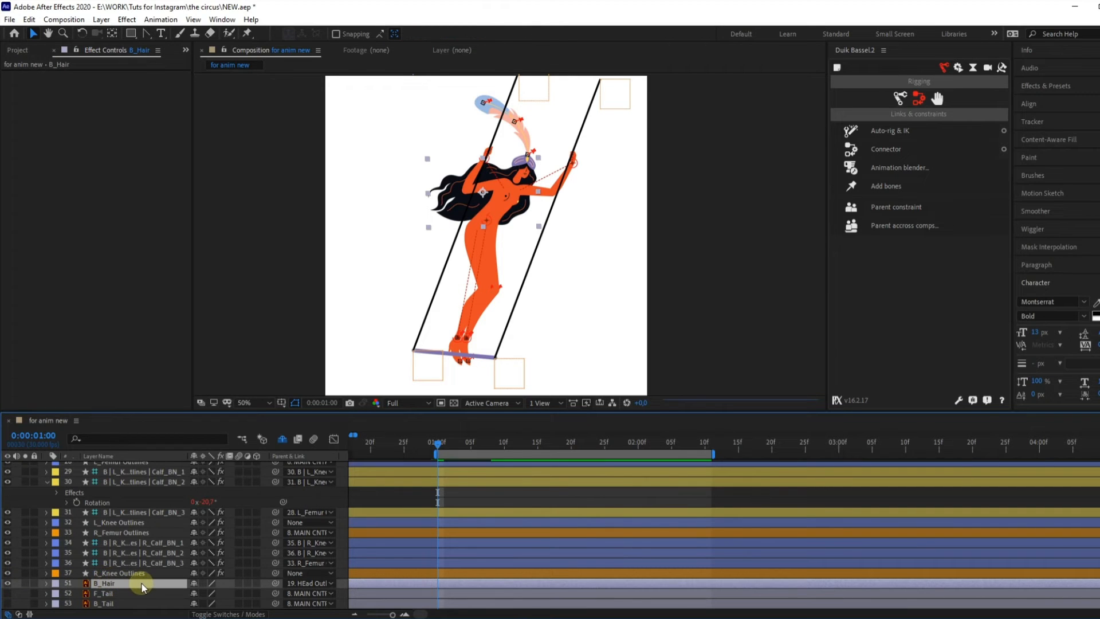
scroll(497, 181, "up", 2)
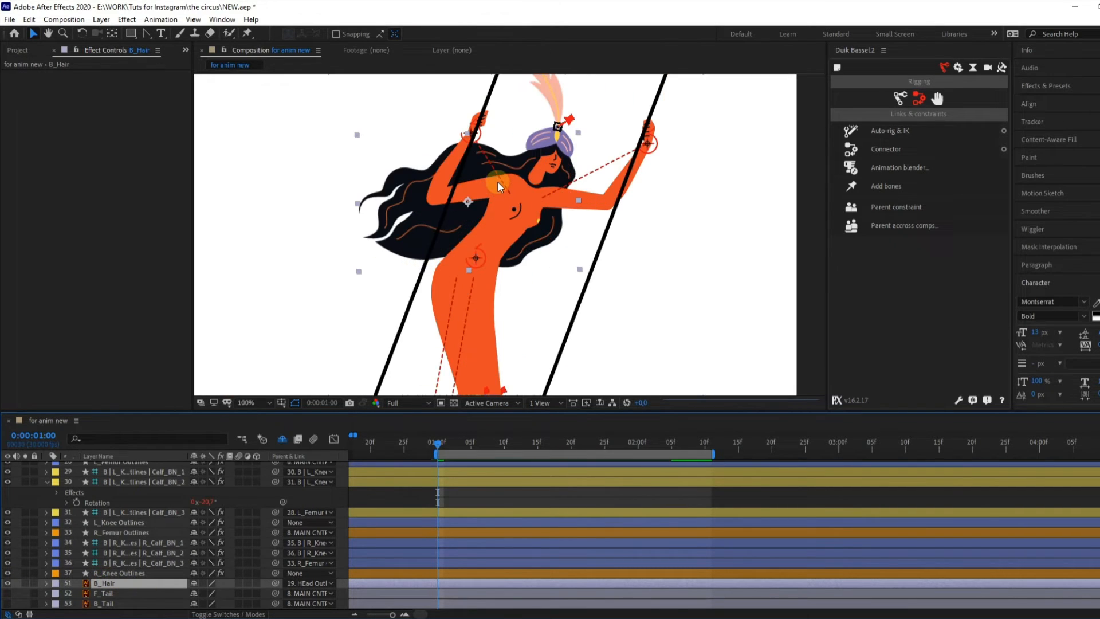
left_click(24, 583)
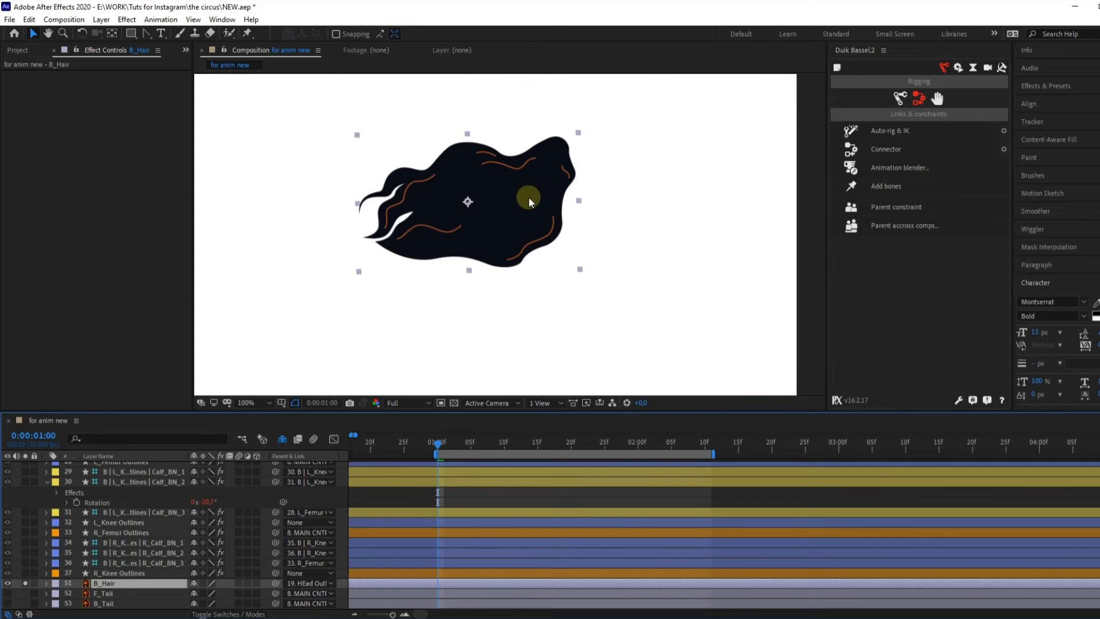
- Place three puppet pins on the hair: at its root by the head, in the middle and near the tips
left_click(247, 34)
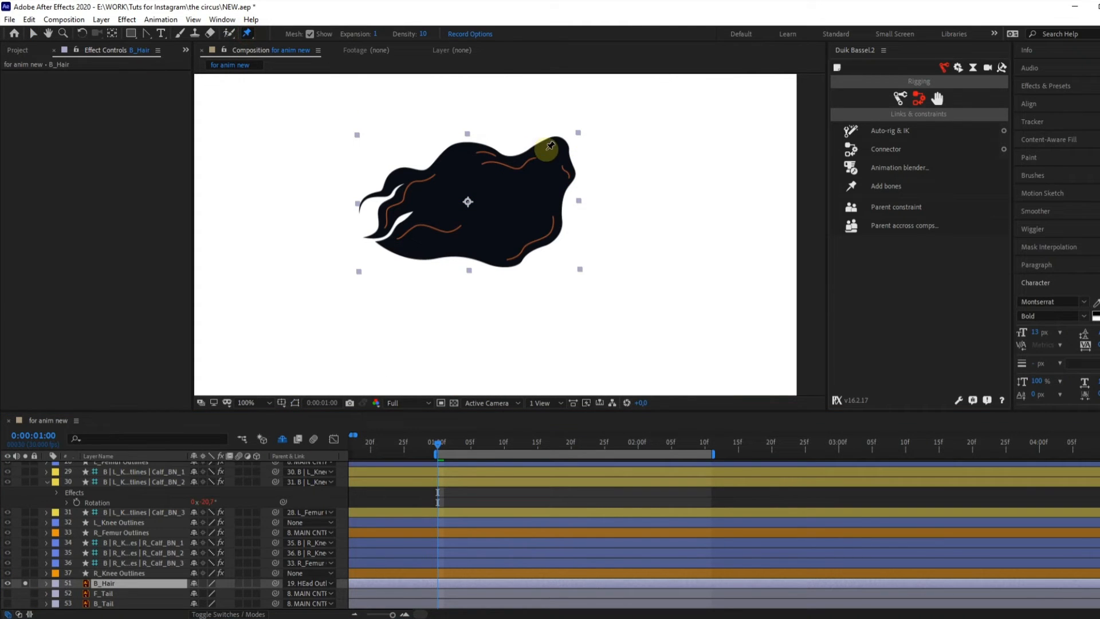
left_click(556, 151)
left_click(493, 198)
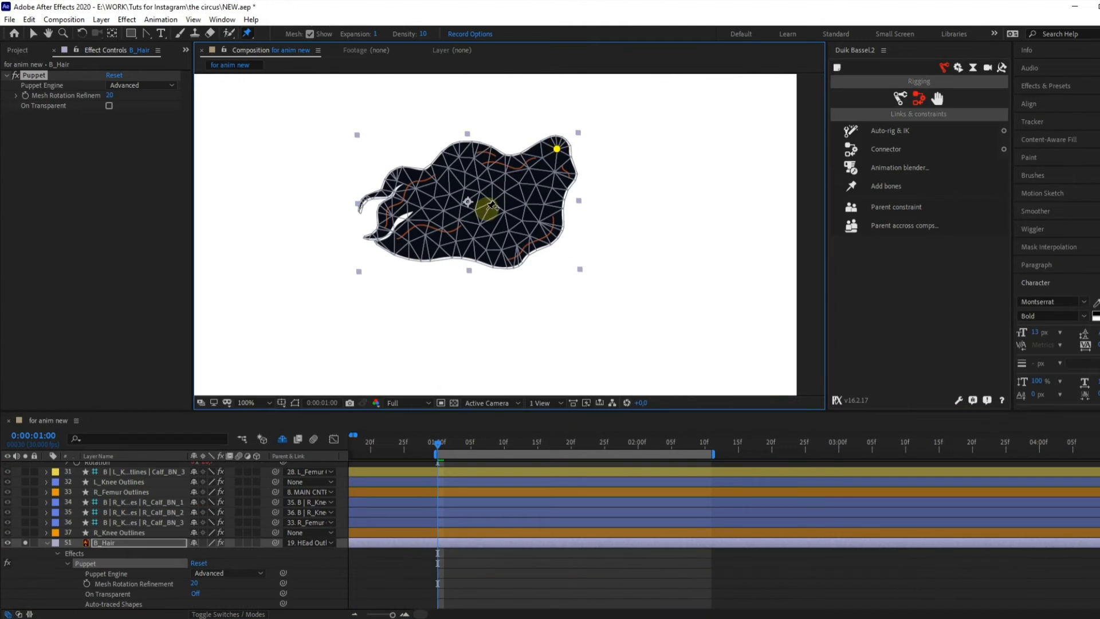
left_click(442, 216)
left_click(409, 227)
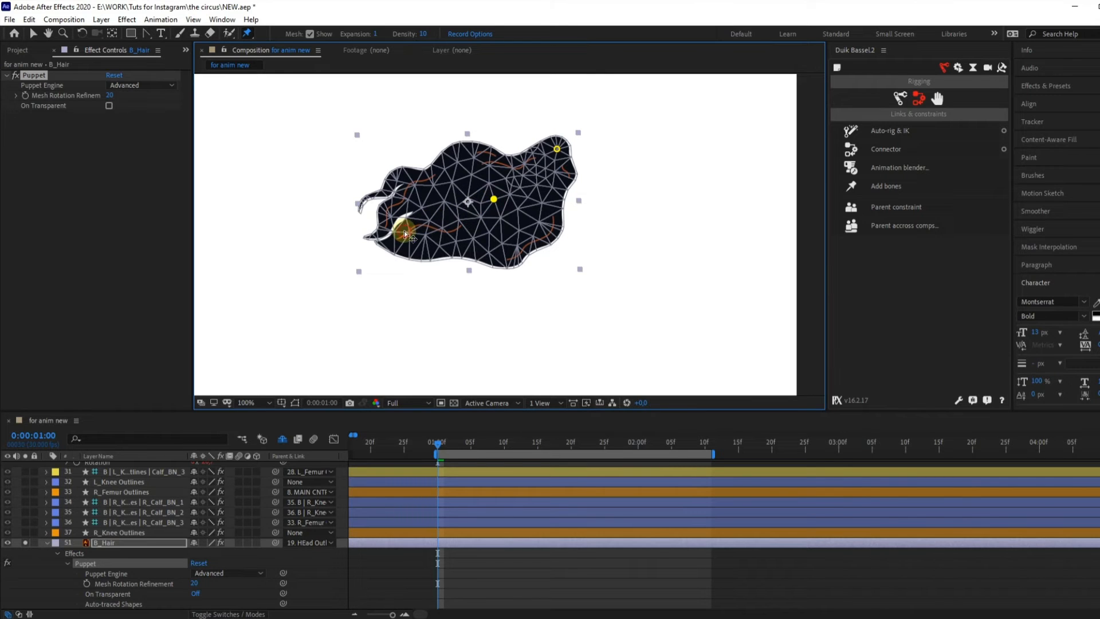
left_click(403, 231)
- Rename the three hair puppet pins in Duik with the prefix HAIIR_ and the name BN_, numbered from 1
key("u")
scroll(111, 582, "down", 2)
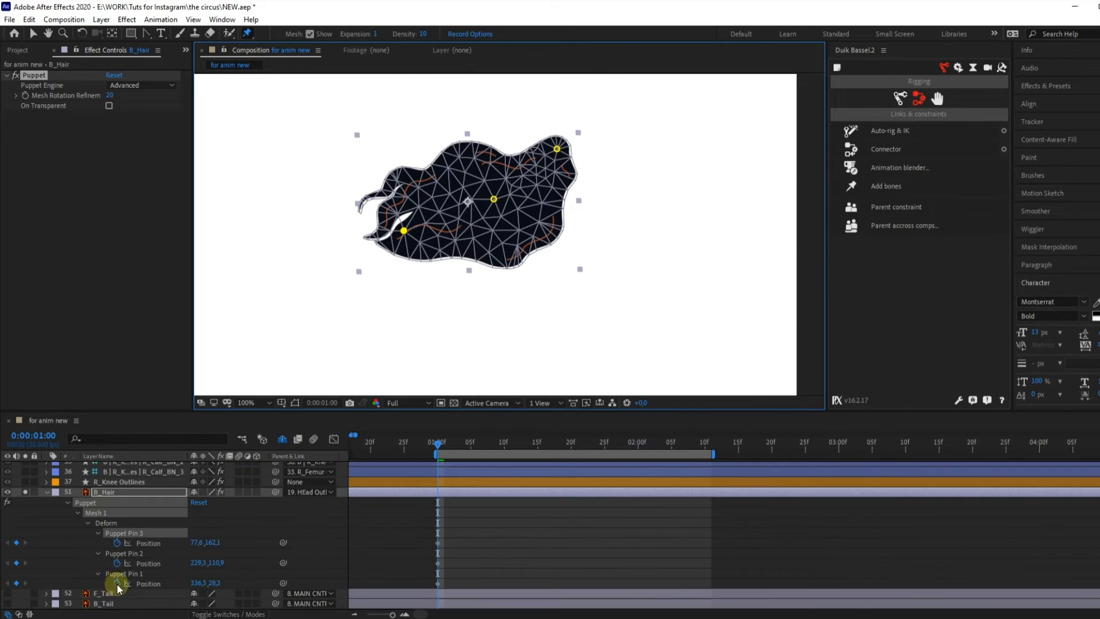
left_click(117, 575, "shift")
left_click(996, 68)
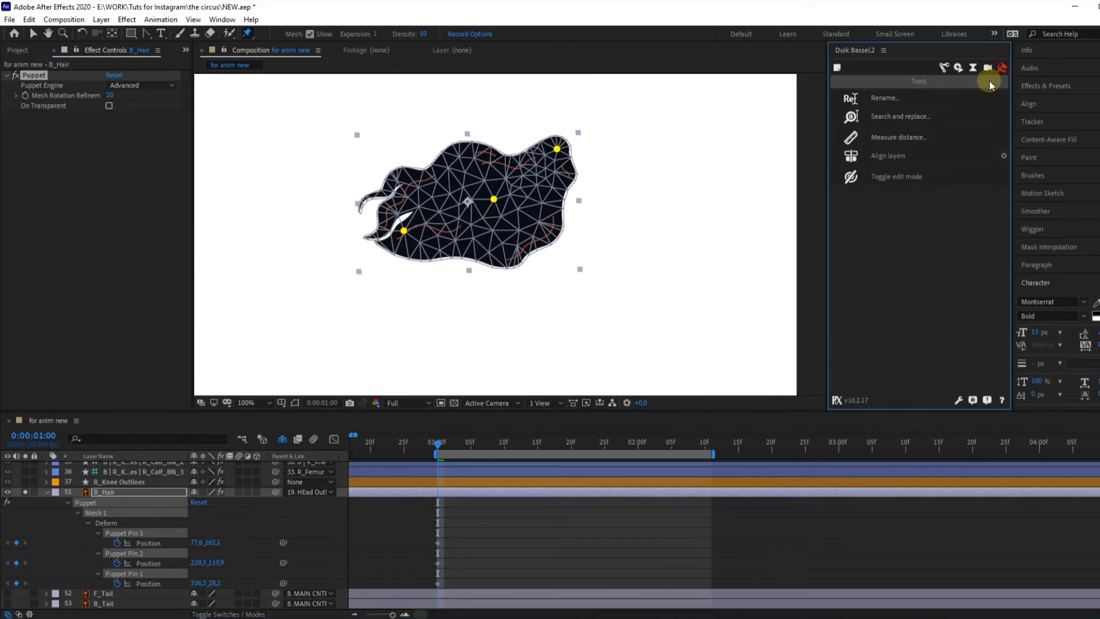
left_click(914, 92)
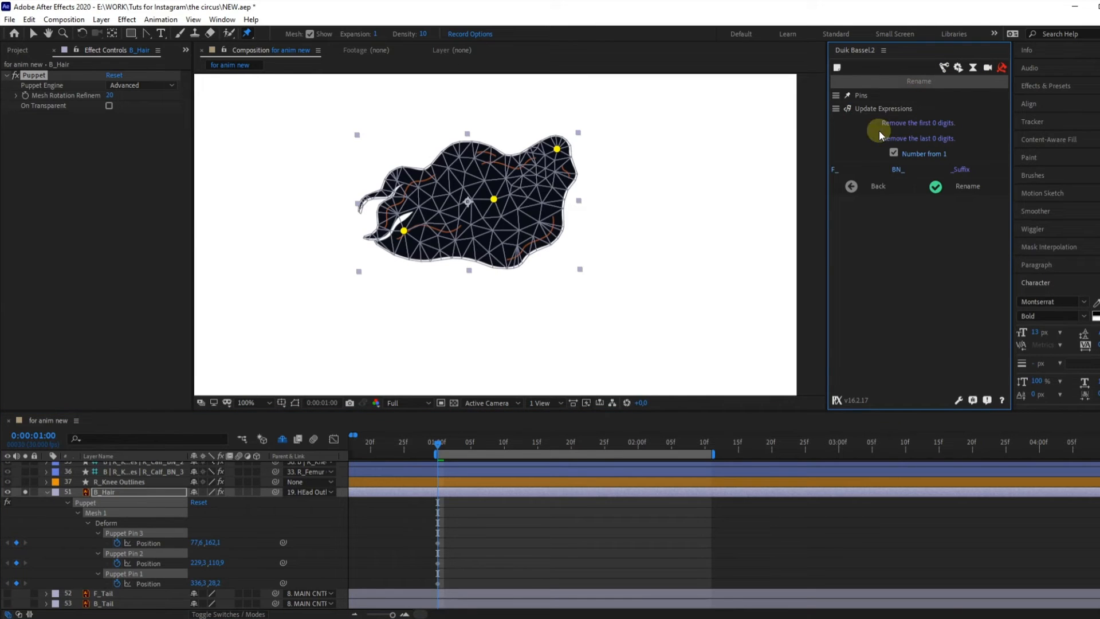
left_click(837, 170)
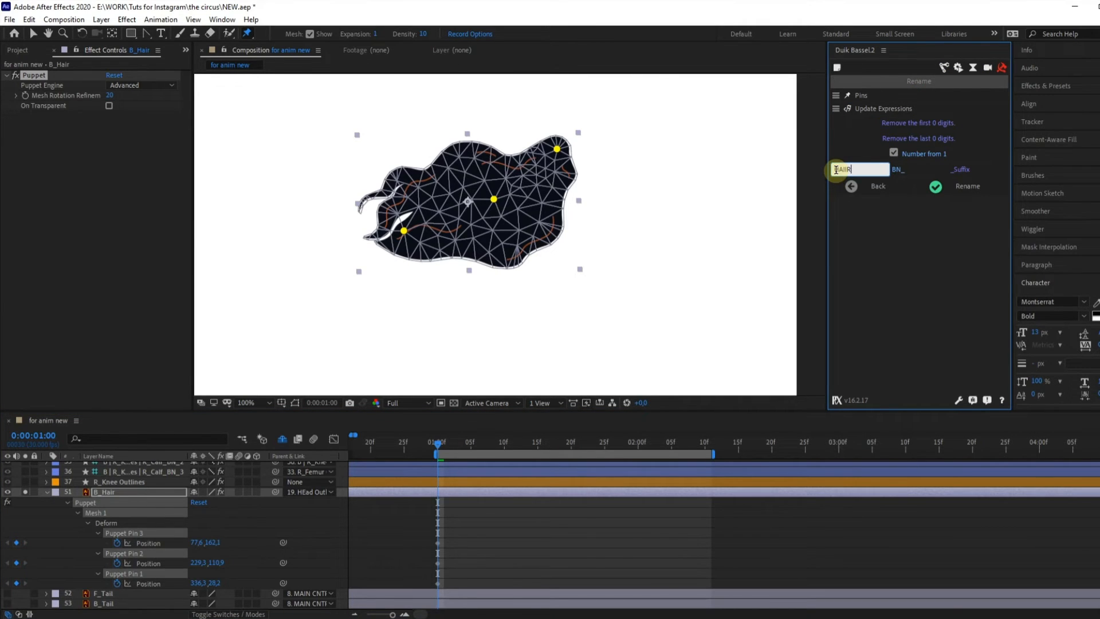
left_click(965, 187)
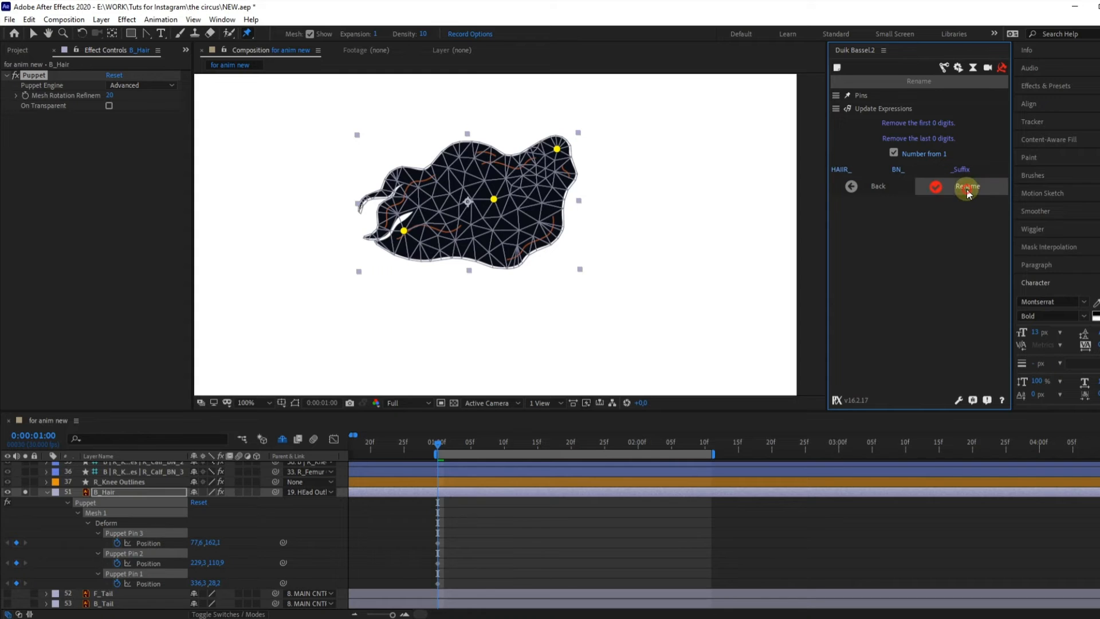
- Add bones to the hair pins and chain them, parenting HAIIR_BN_1 to HAIIR_BN_2 and HAIIR_BN_2 to HAIIR_BN_3
left_click(945, 69)
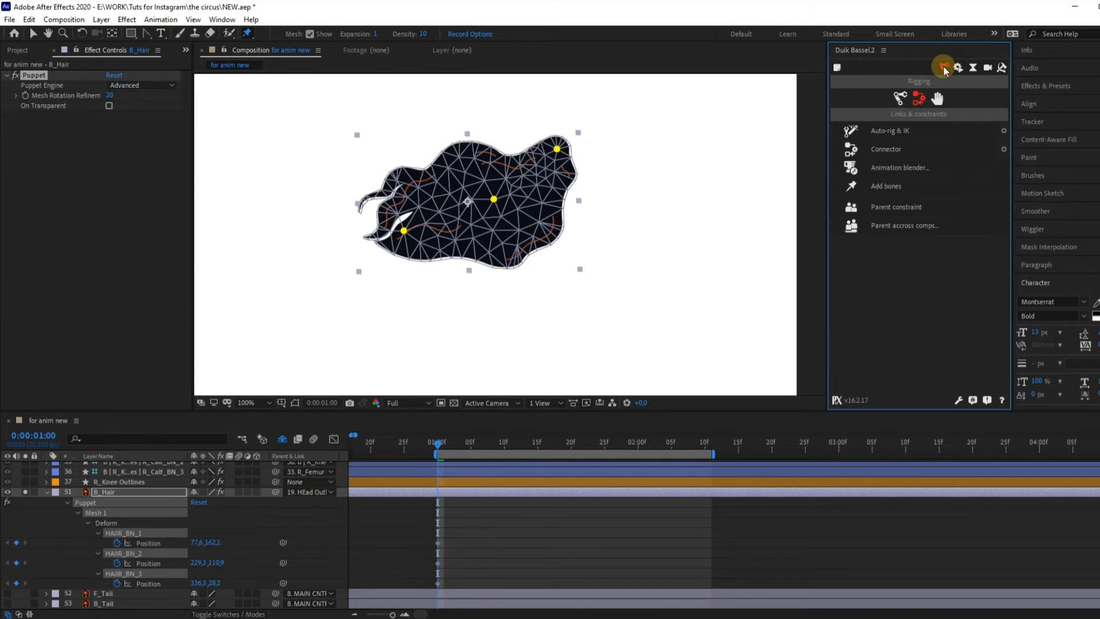
left_click(890, 186)
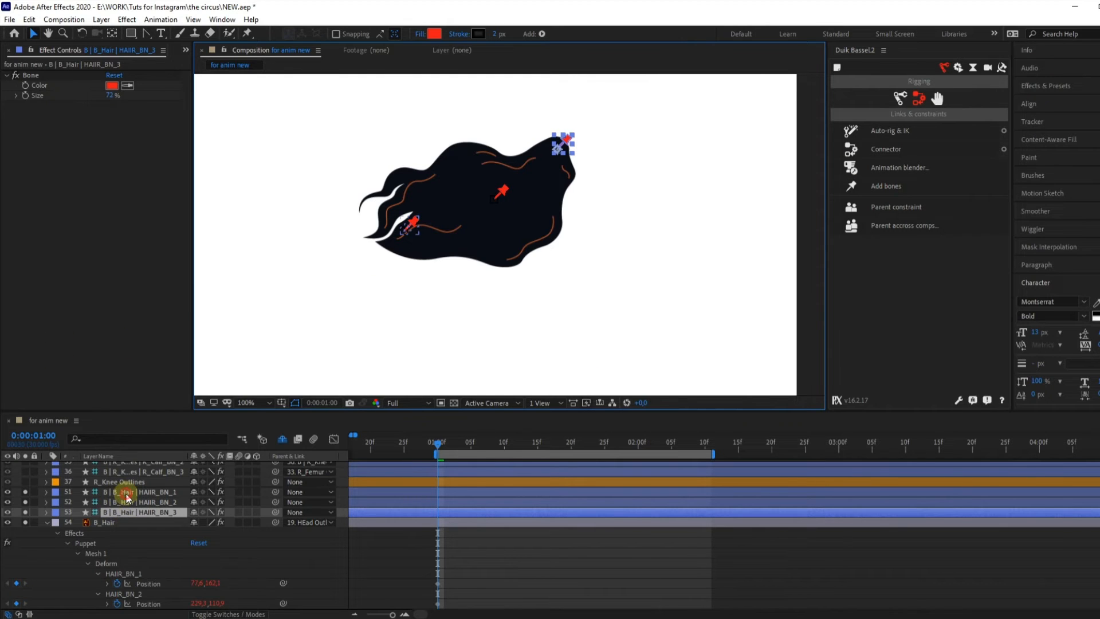
left_click_drag(276, 492, 153, 511)
left_click(252, 504)
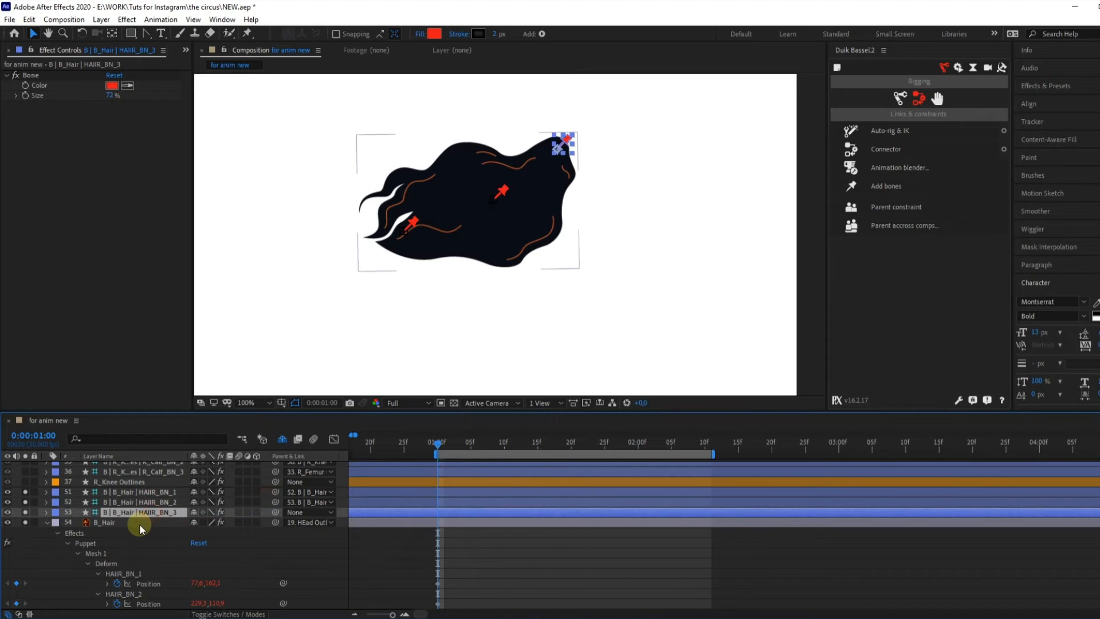
- Set the parent of the B_Hair layer to None
left_click(139, 522)
left_click(312, 523)
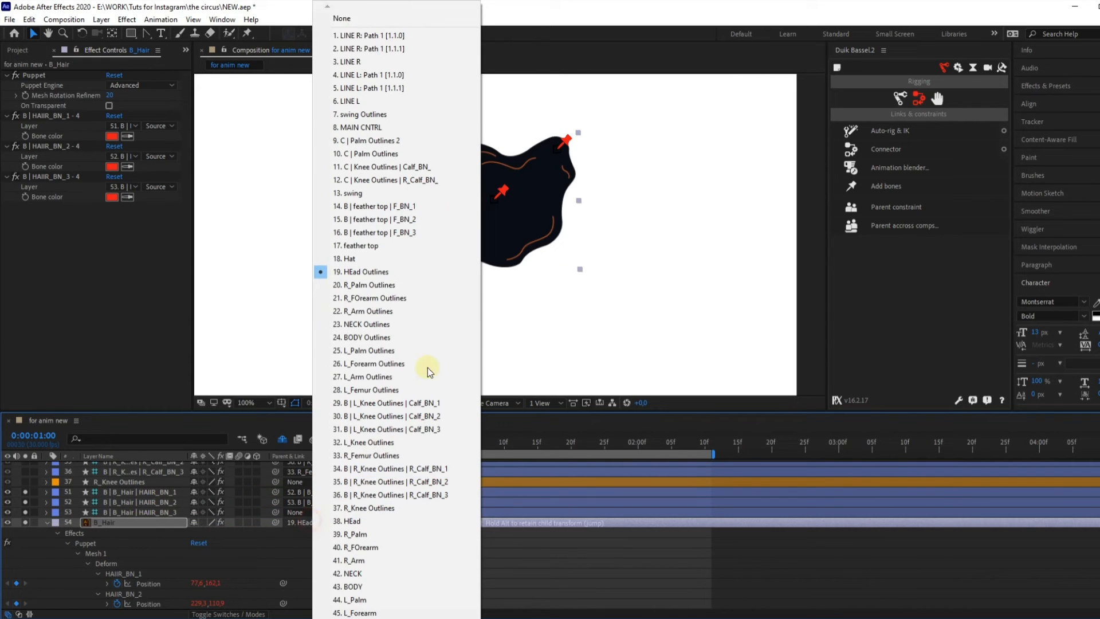
left_click(344, 18)
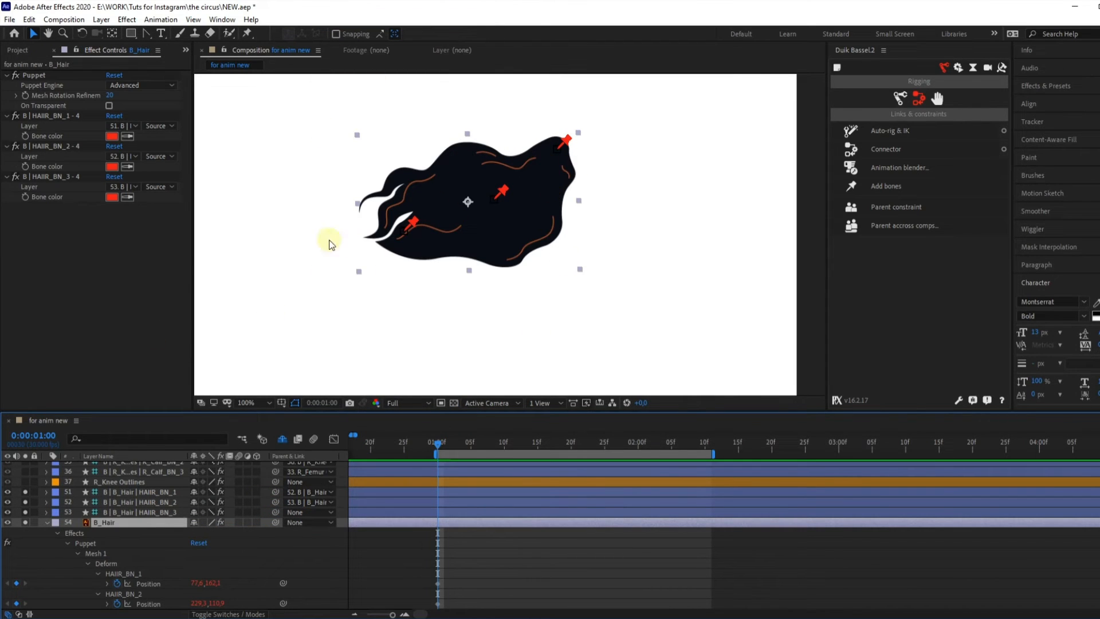
- Test the hair rig by moving the HAIIR_BN_3 root bone, and undo the move
left_click(123, 512)
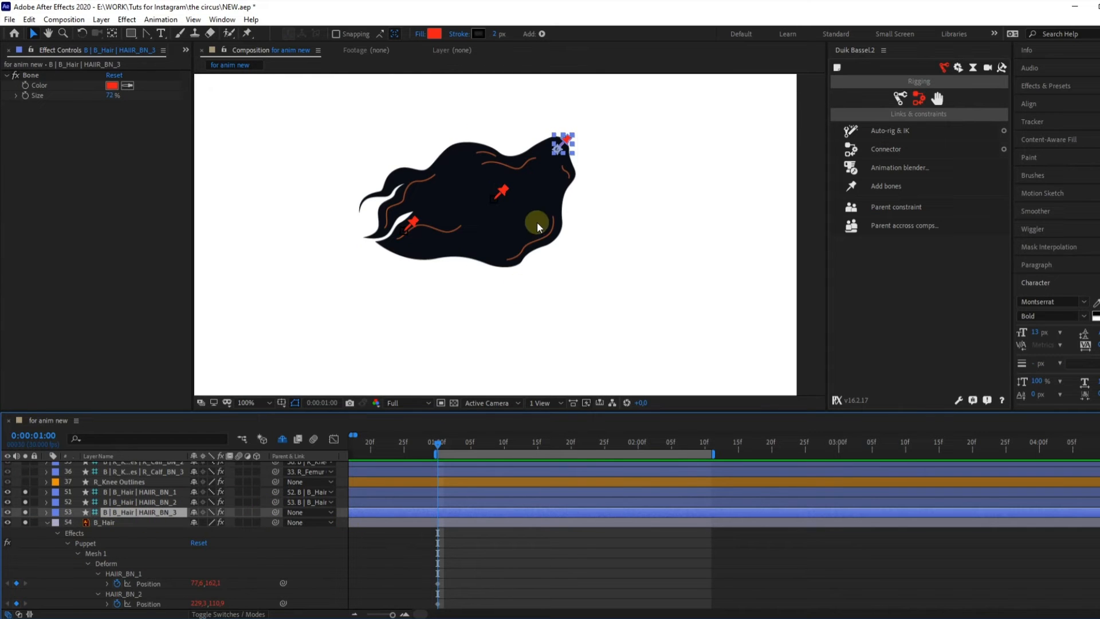
left_click_drag(575, 139, 569, 166)
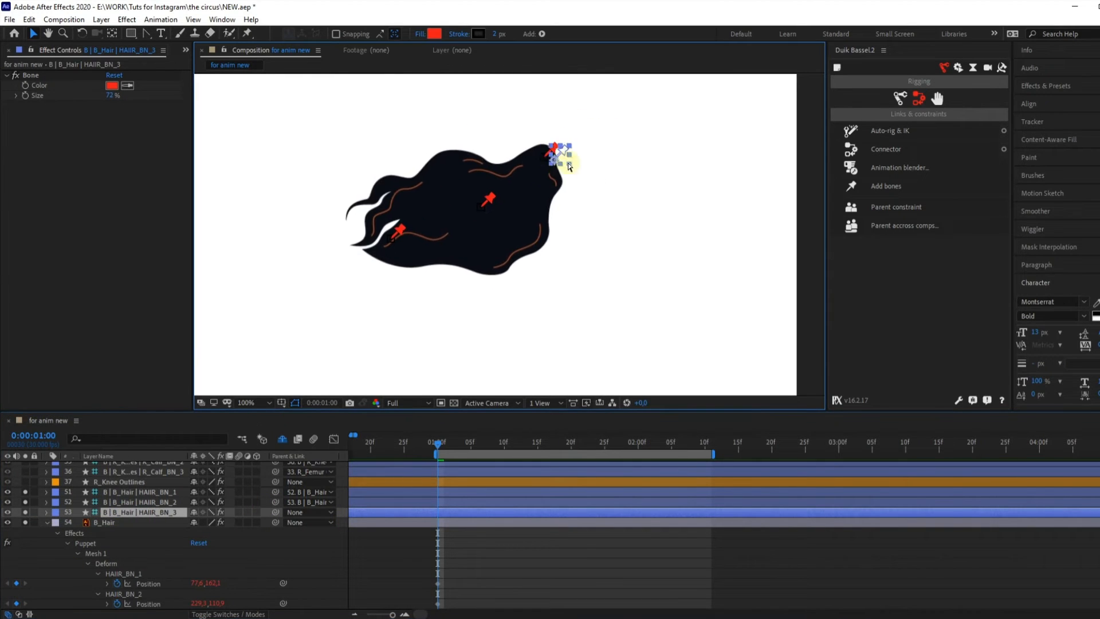
key("ctrl+z")
- Collapse the B_Hair properties and try parenting the HAIIR_BN_3 bone to layer 38, HEad
left_click(47, 523)
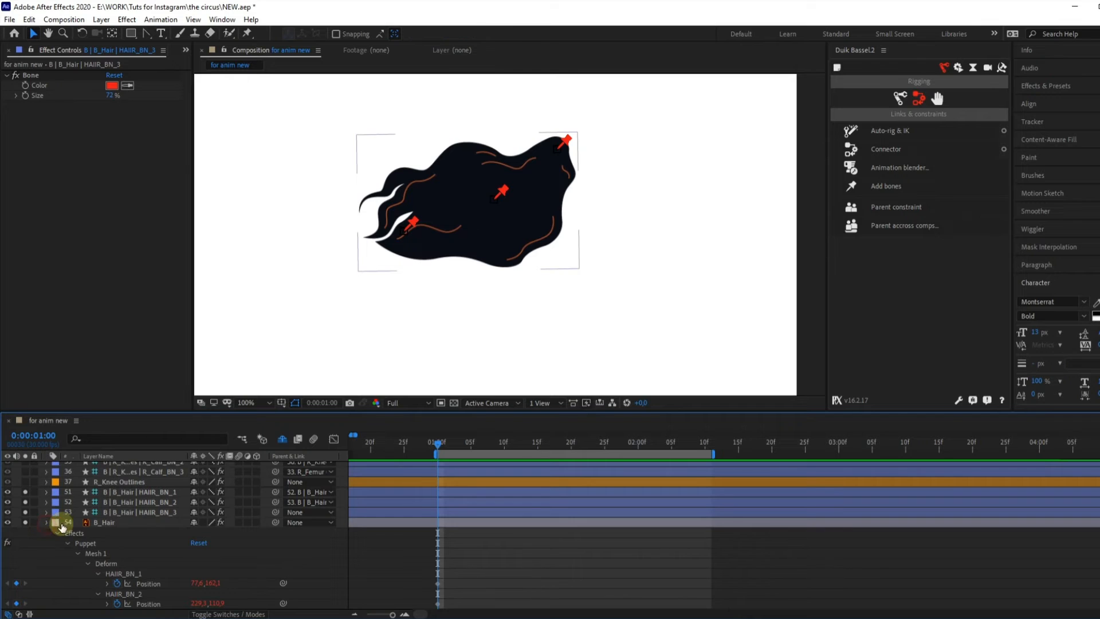
left_click(108, 574)
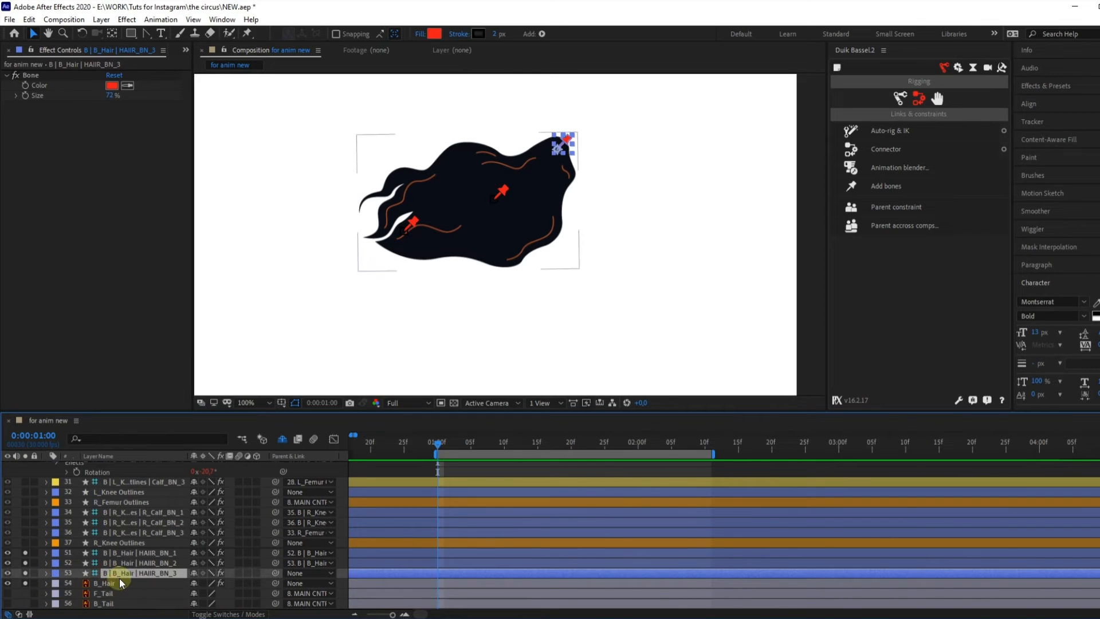
left_click(320, 575)
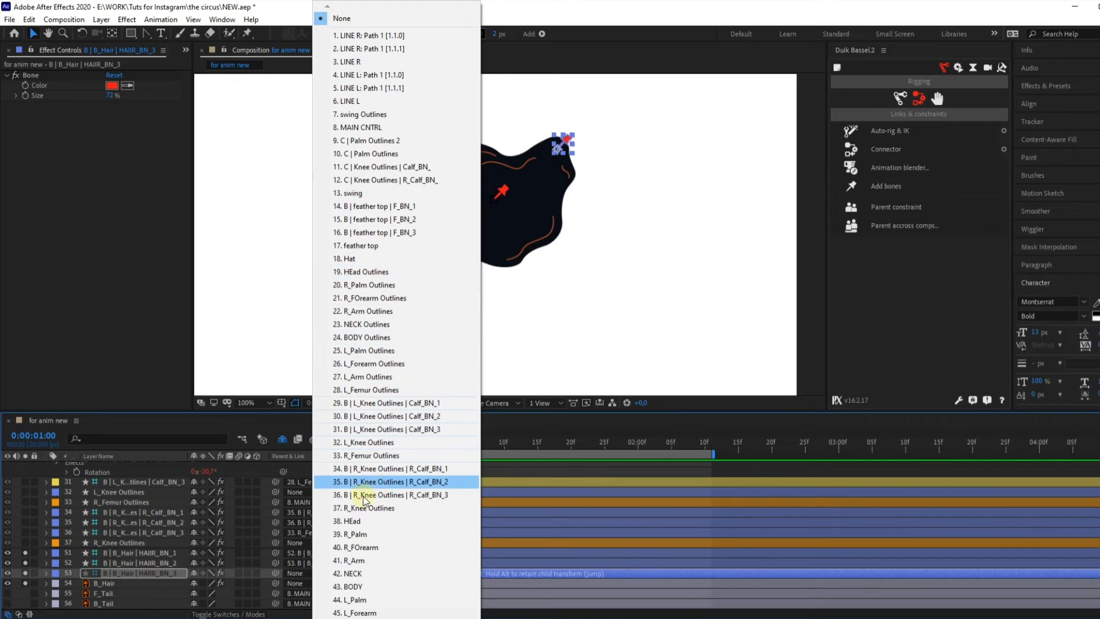
left_click(352, 521)
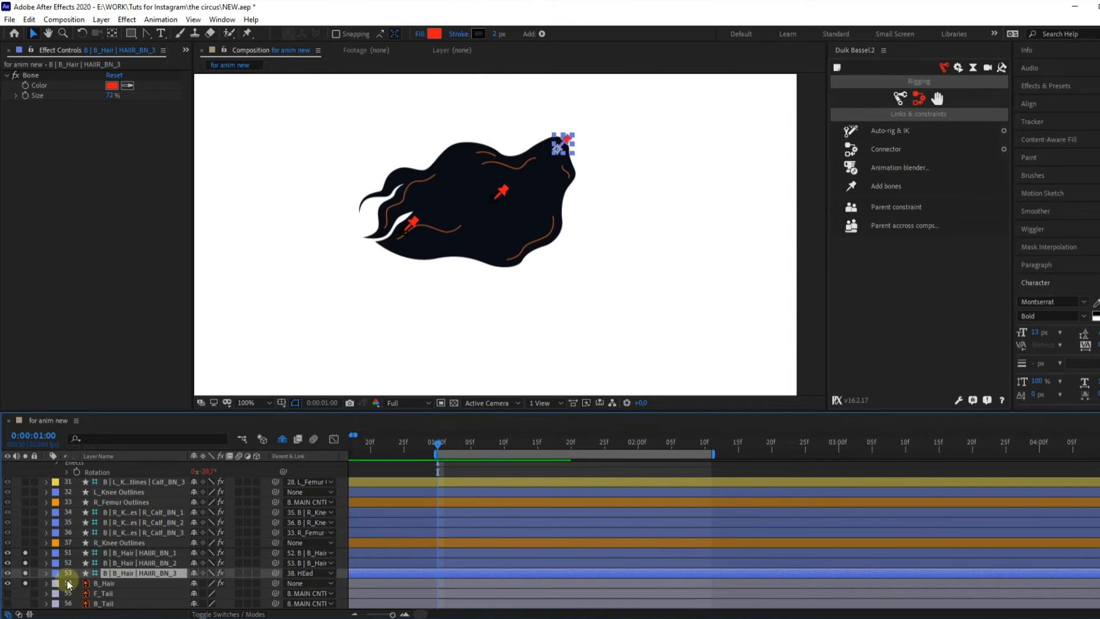
- Turn off solo for the hair layers, parent HAIIR_BN_3 to HEad Outlines at 0:00:01:00, and check the hair's movement
left_click(29, 573)
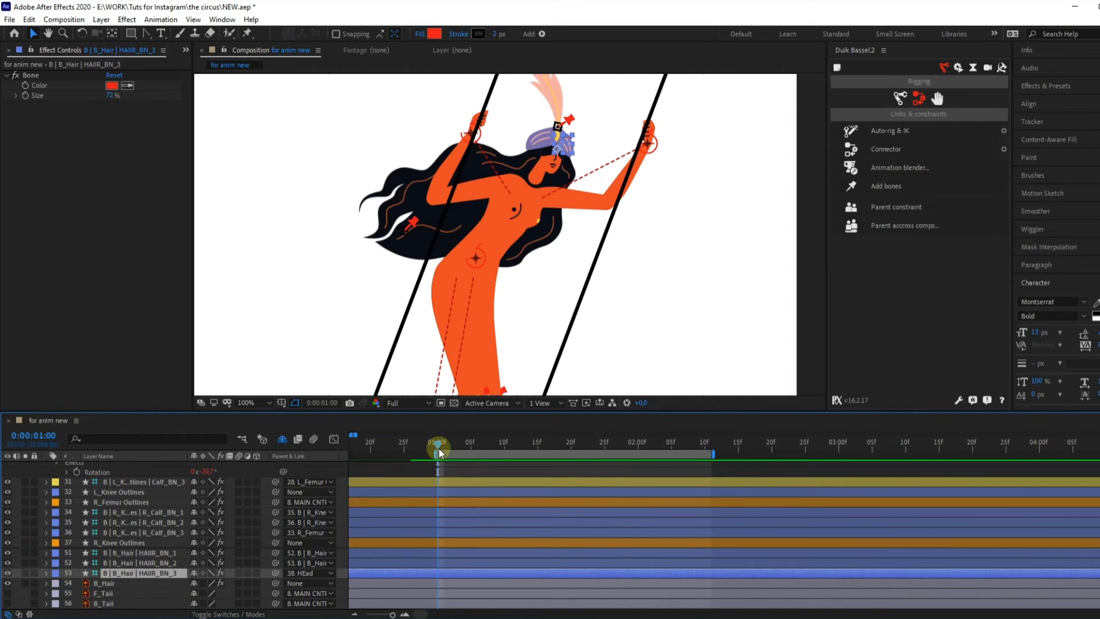
mouse_move(438, 448)
left_mouse_down()
mouse_move(566, 438)
mouse_move(437, 445)
left_mouse_up()
left_click(64, 569)
left_click(293, 571)
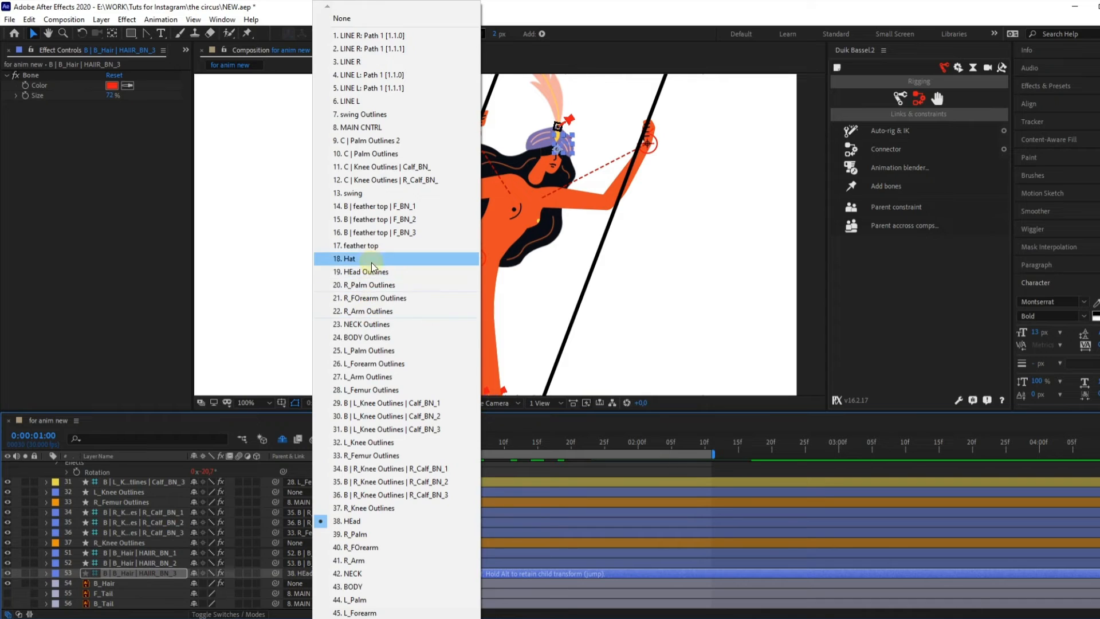
left_click(372, 271)
mouse_move(443, 442)
left_mouse_down()
mouse_move(554, 453)
mouse_move(437, 452)
left_mouse_up()
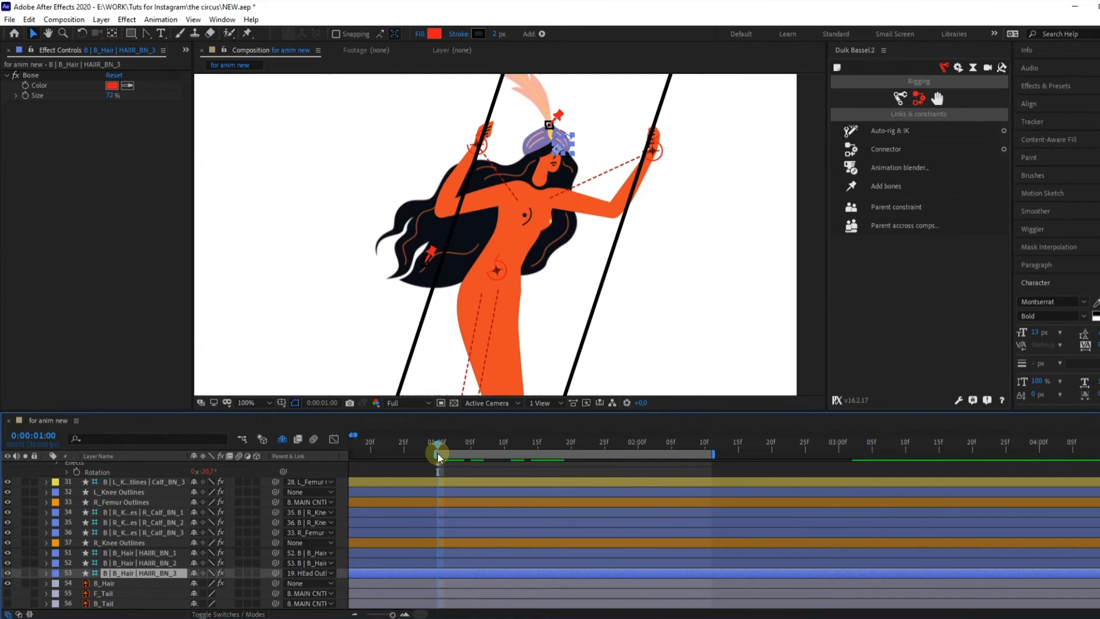
- Reveal the Rotation of HAIIR_BN_2 and HAIIR_BN_3 and set a rotation keyframe on HAIIR_BN_2 at 0:00:01:00
left_click(132, 562)
left_click(131, 553, "shift")
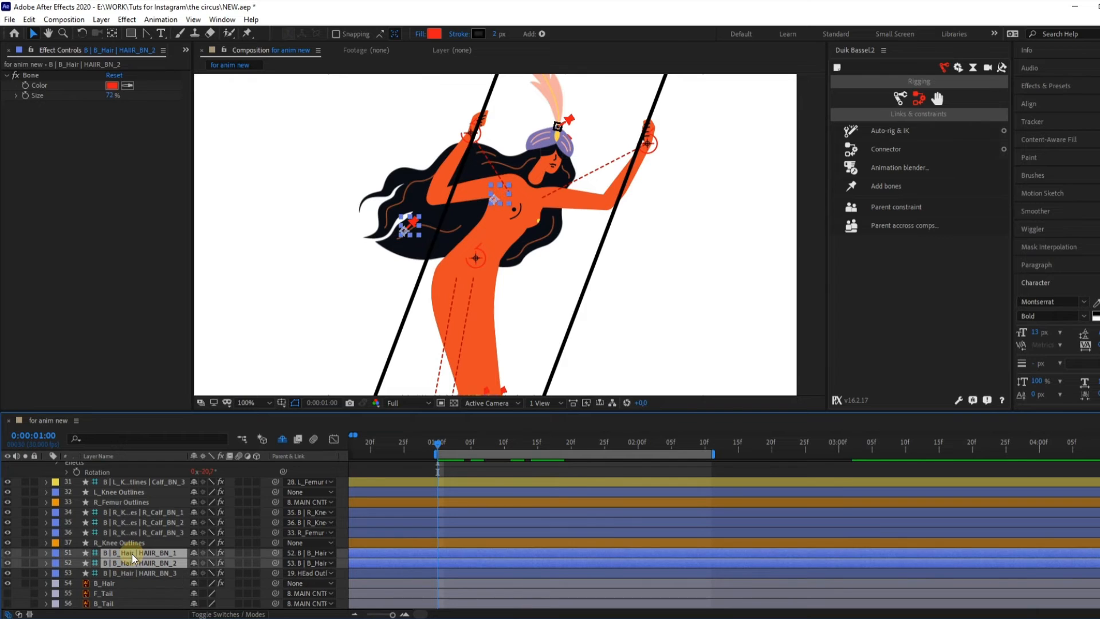
left_click(132, 575)
left_click(131, 564, "shift")
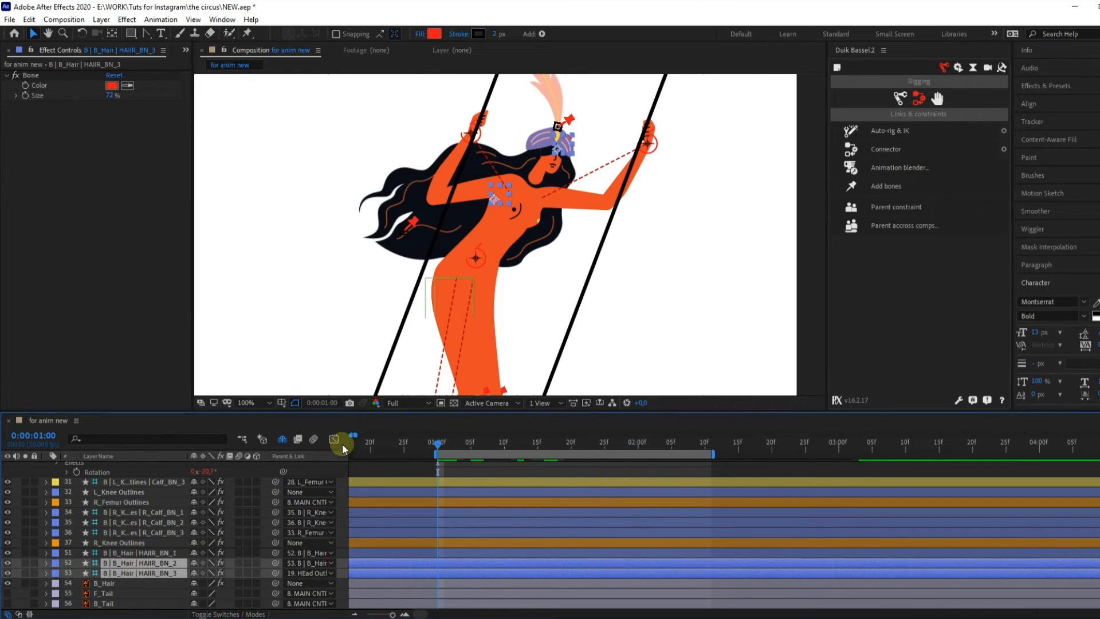
key("r")
left_click(75, 573)
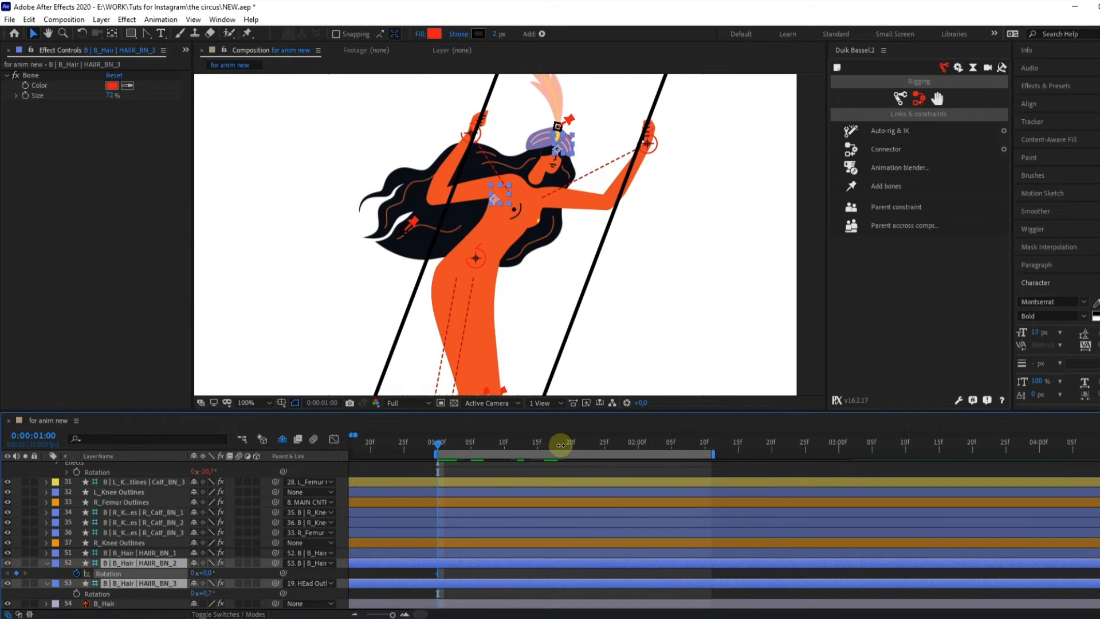
- At 0:00:01:20, set the rotation of HAIIR_BN_2 to -67° and of HAIIR_BN_3 to -10.3°
scroll(572, 497, "up", 5)
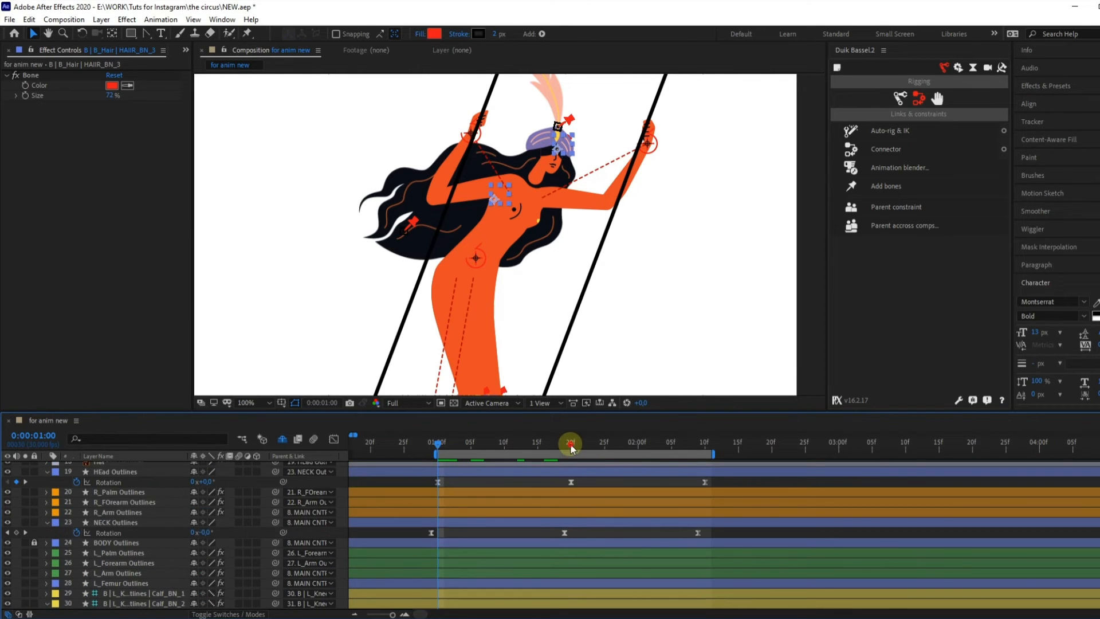
left_click(569, 443)
scroll(174, 559, "down", 9)
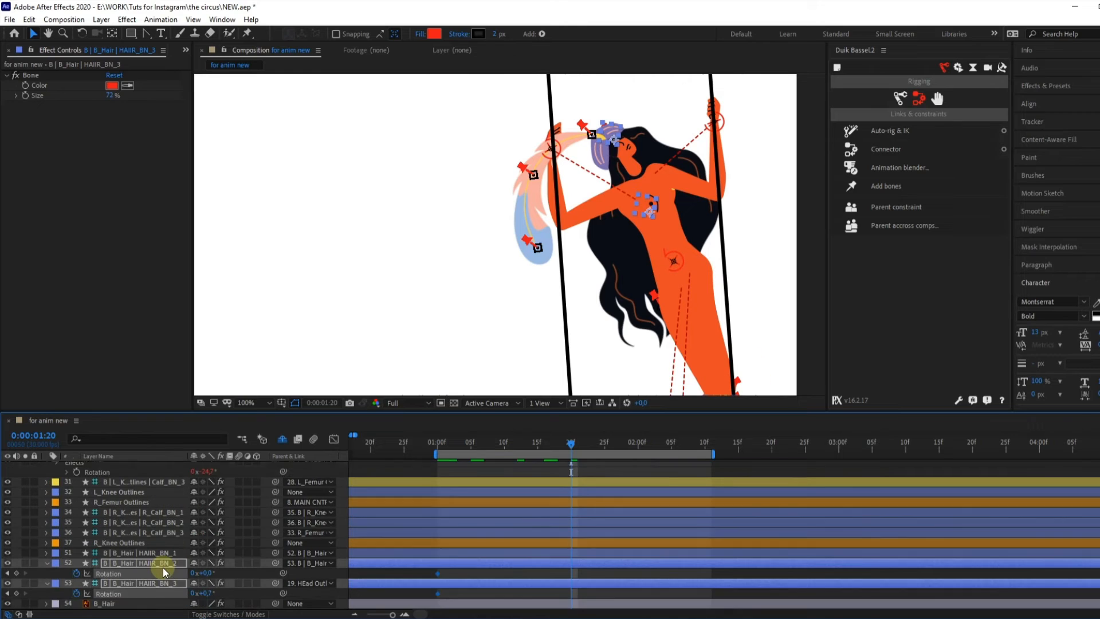
mouse_move(198, 553)
left_mouse_down()
mouse_move(188, 558)
mouse_move(206, 556)
mouse_move(209, 573)
mouse_move(193, 573)
mouse_move(198, 553)
mouse_move(177, 559)
left_mouse_up()
key("ctrl+z")
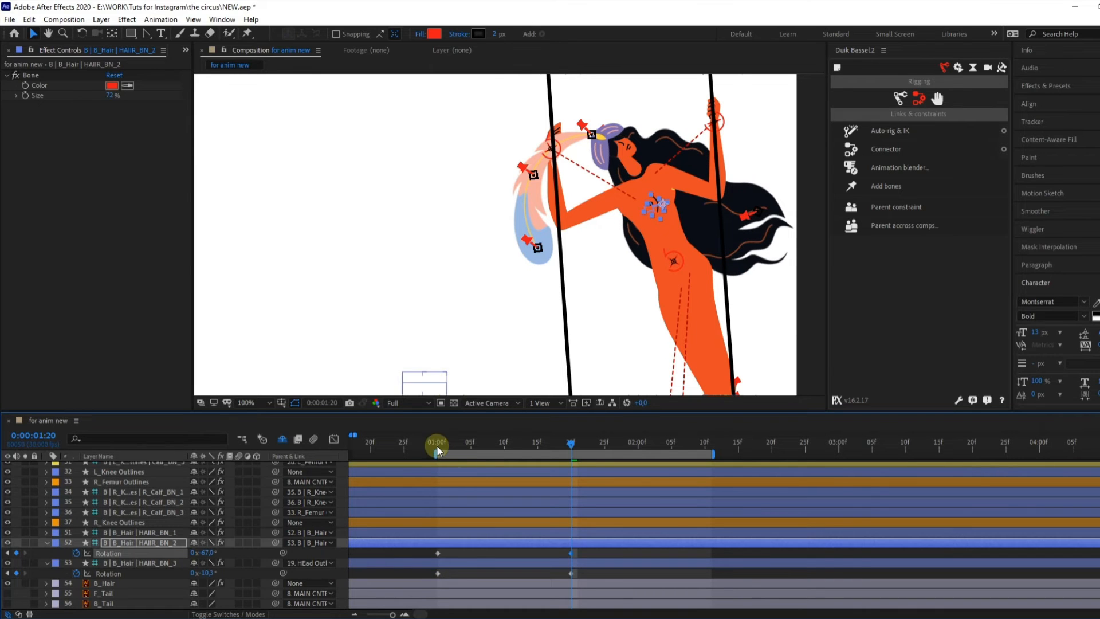
- Copy the 0:00:01:00 rotation keyframes of HAIIR_BN_2 and HAIIR_BN_3 to 0:00:02:10
left_click(437, 443)
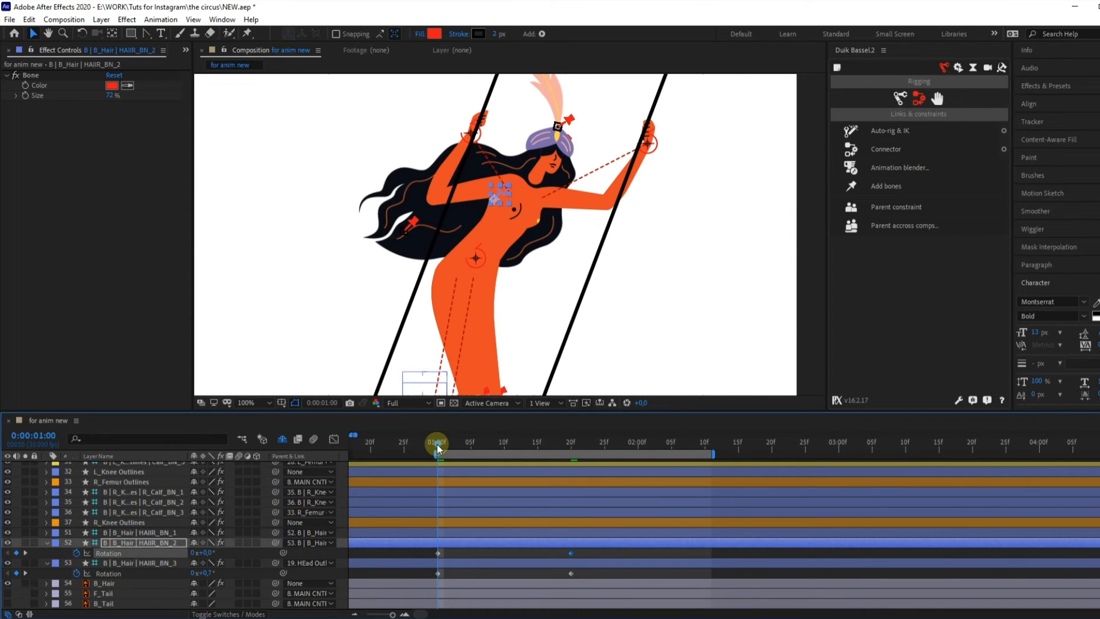
left_click(705, 441)
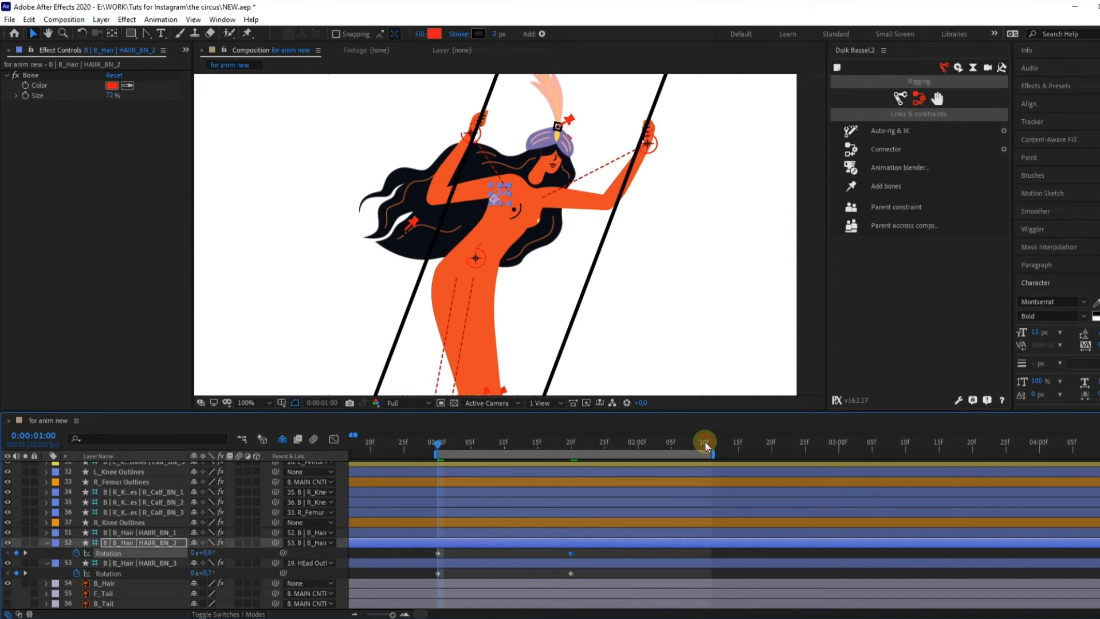
left_click(438, 553)
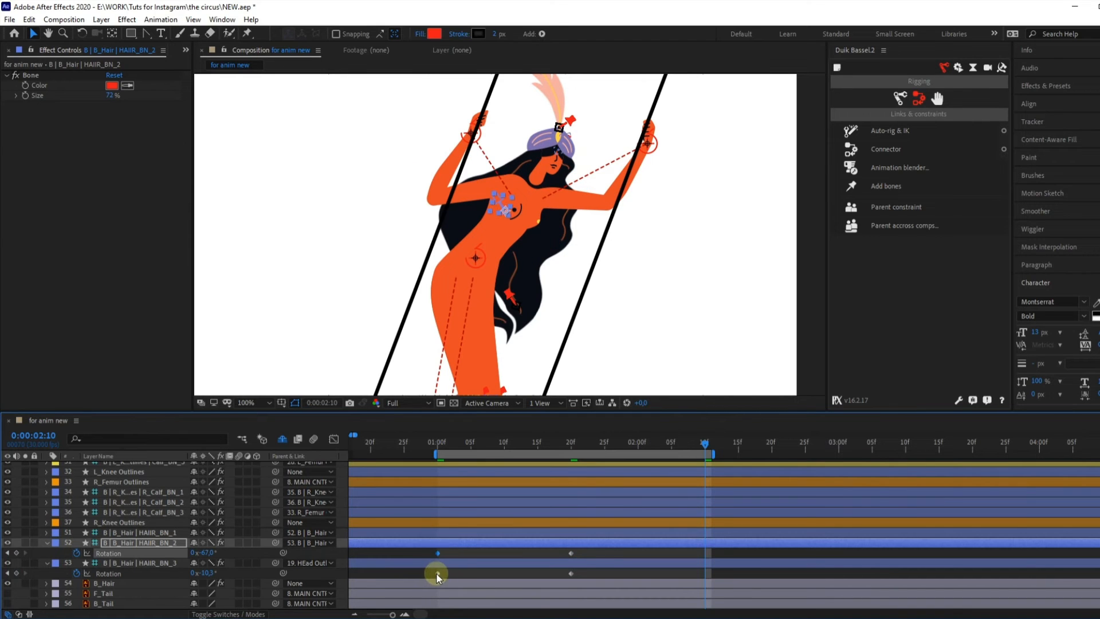
key("ctrl+v")
left_click(438, 573)
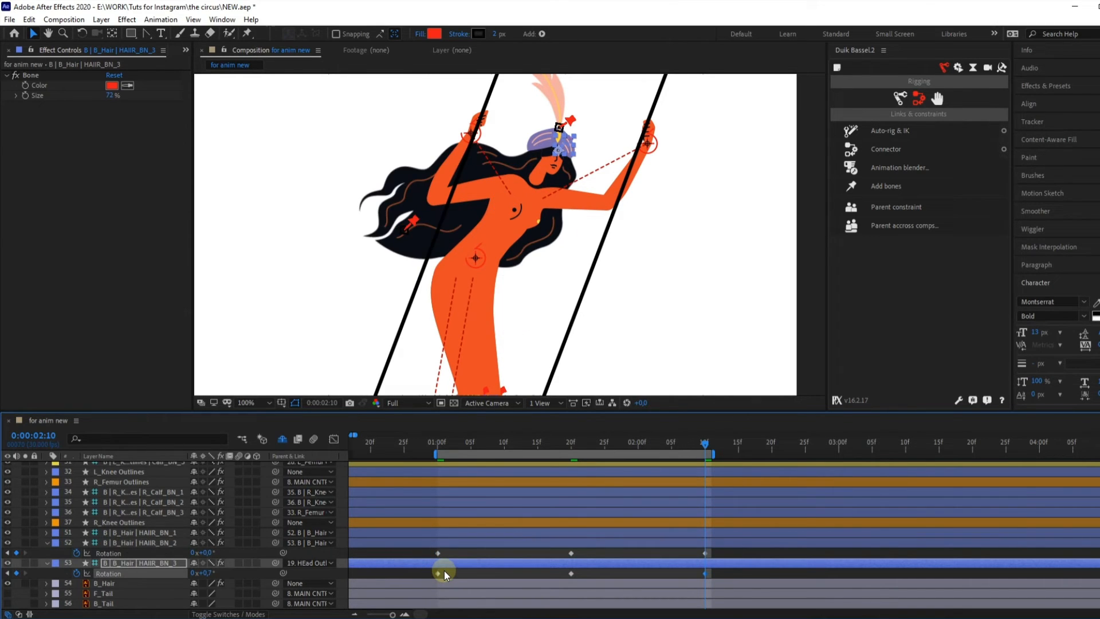
key("ctrl+s")
- Apply Easy Ease to all rotation keyframes of both hair bones and shift them two frames later
left_click_drag(720, 551, 424, 587)
key("F9")
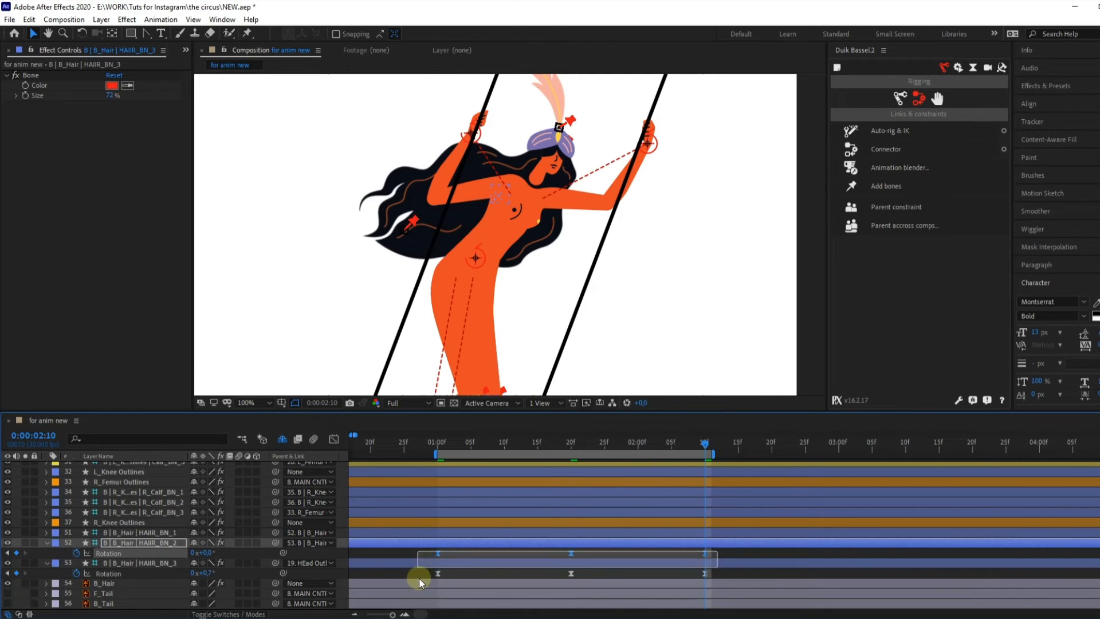
left_click_drag(418, 576, 431, 564)
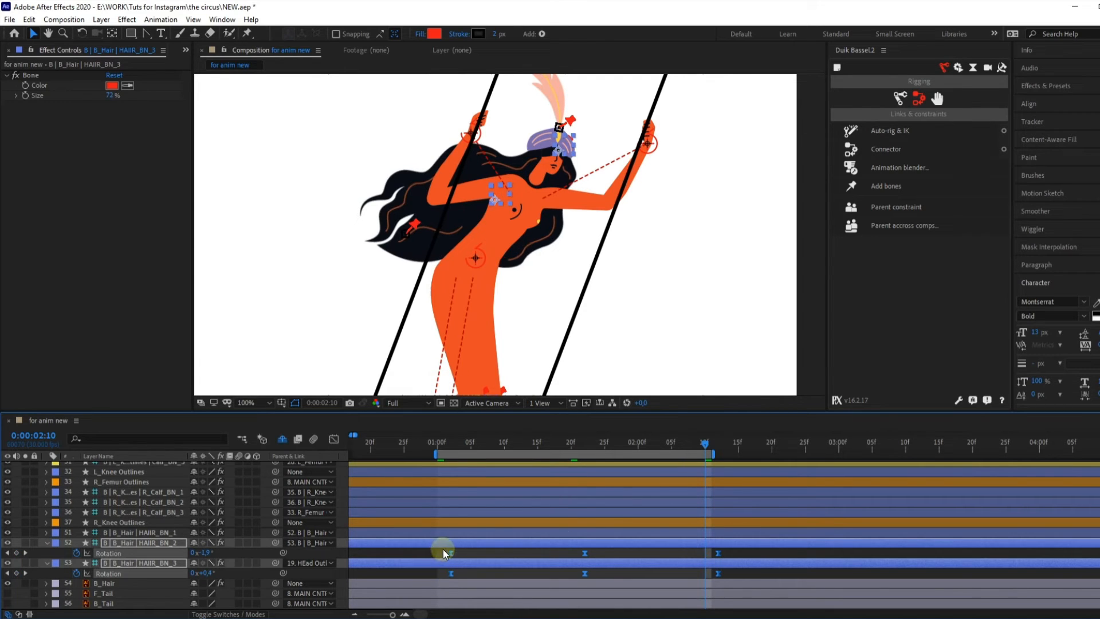
- Delay the rotation keyframes of HAIIR_BN_2 by two more frames and preview the hair's follow-through
left_click(451, 553)
left_click_drag(443, 551, 760, 559)
key("alt+Right")
key("alt+Right")
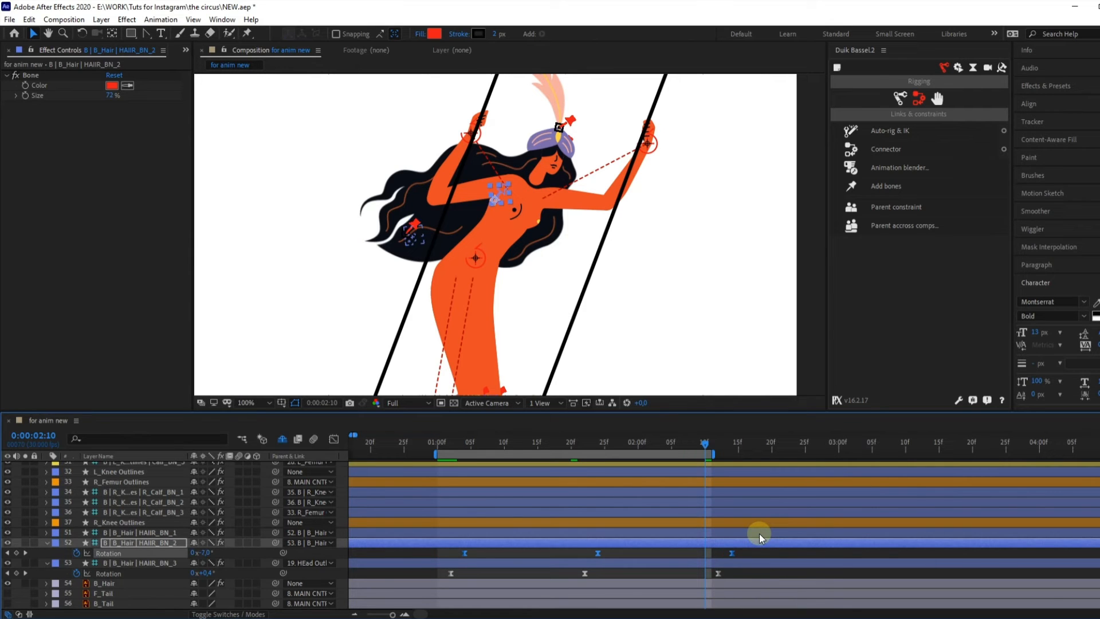
key("space")
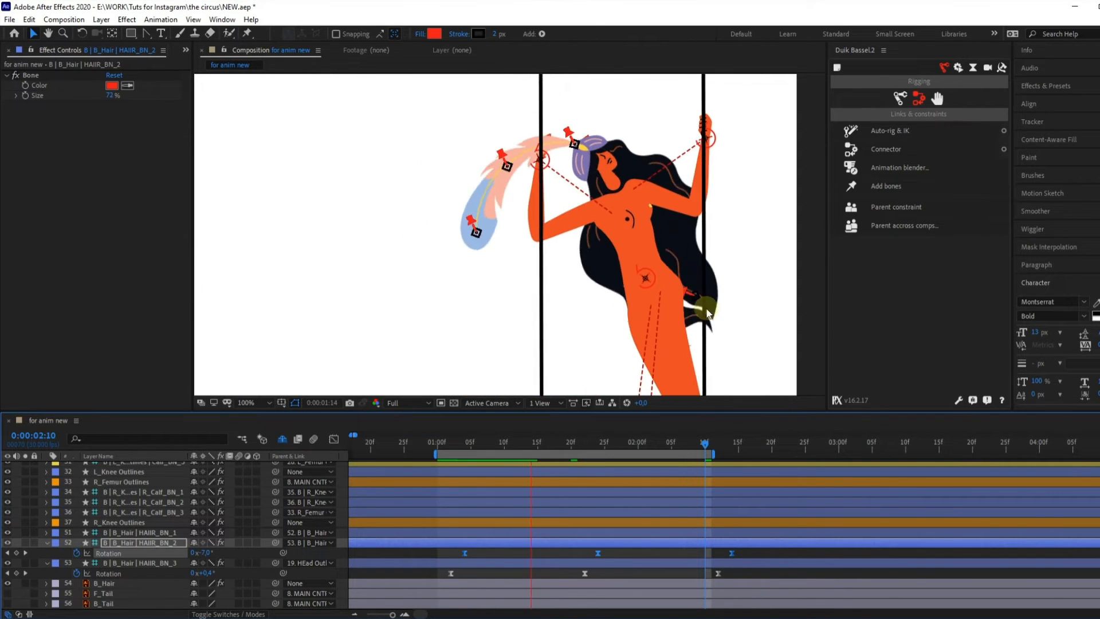
scroll(696, 261, "down", 3)
scroll(560, 254, "up", 2)
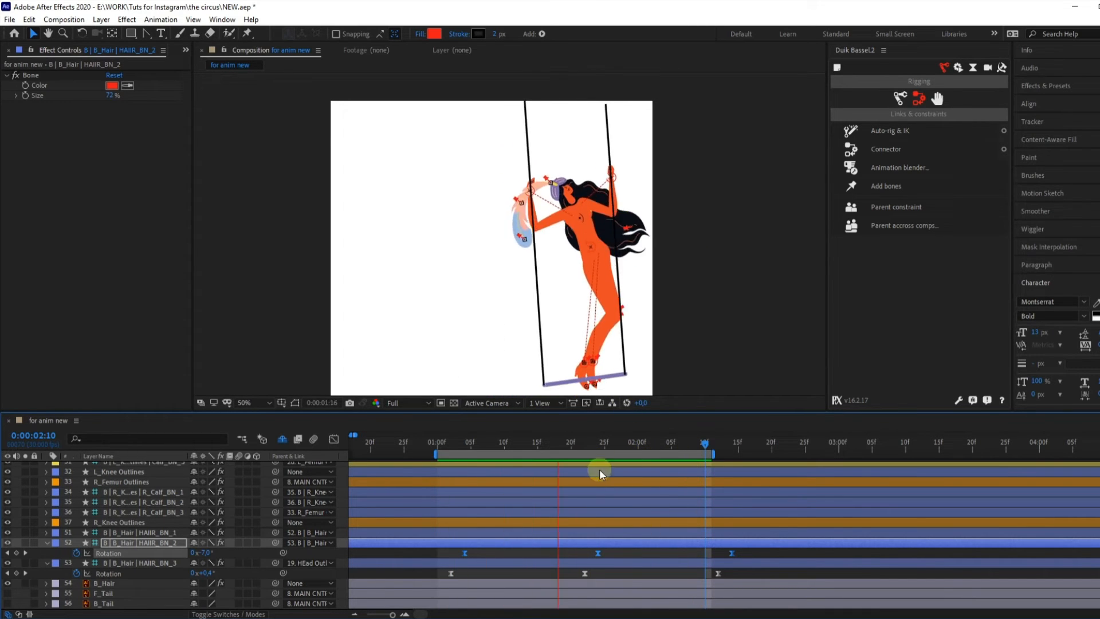
- Raise the first and last rotation keyframes of HAIIR_BN_2 to about 30.4° in the Graph Editor
left_click(452, 444)
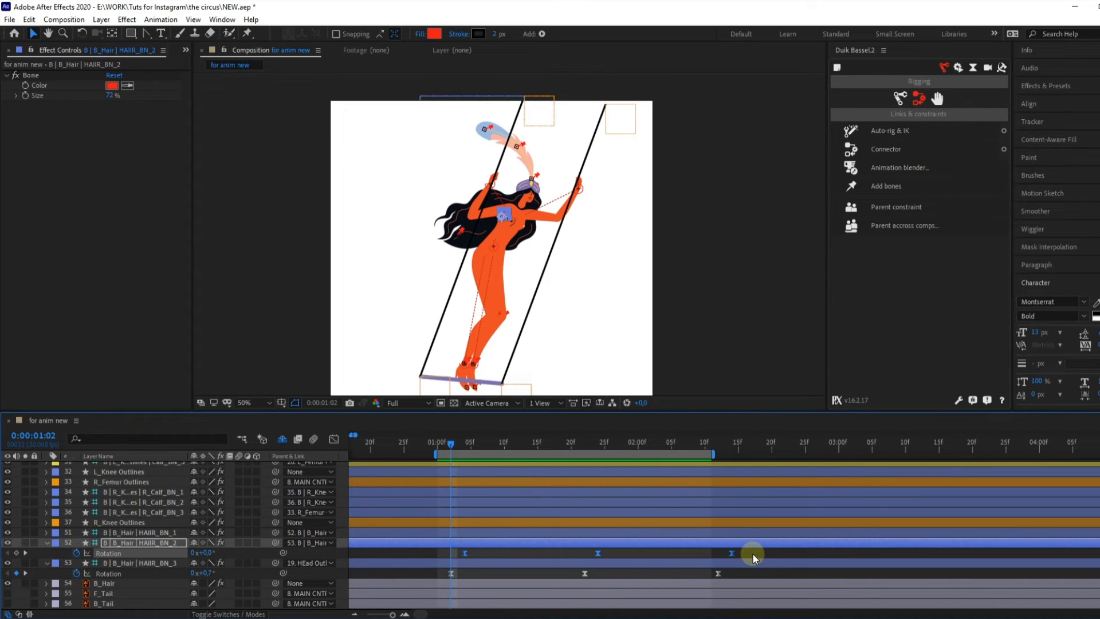
left_click(334, 439)
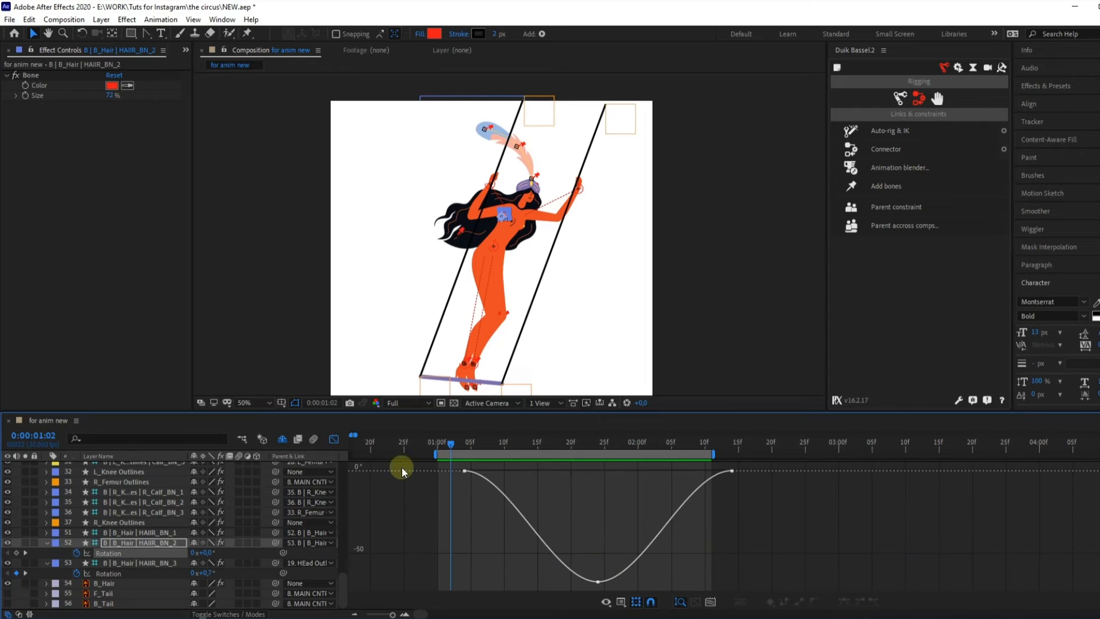
left_click_drag(458, 587, 731, 548)
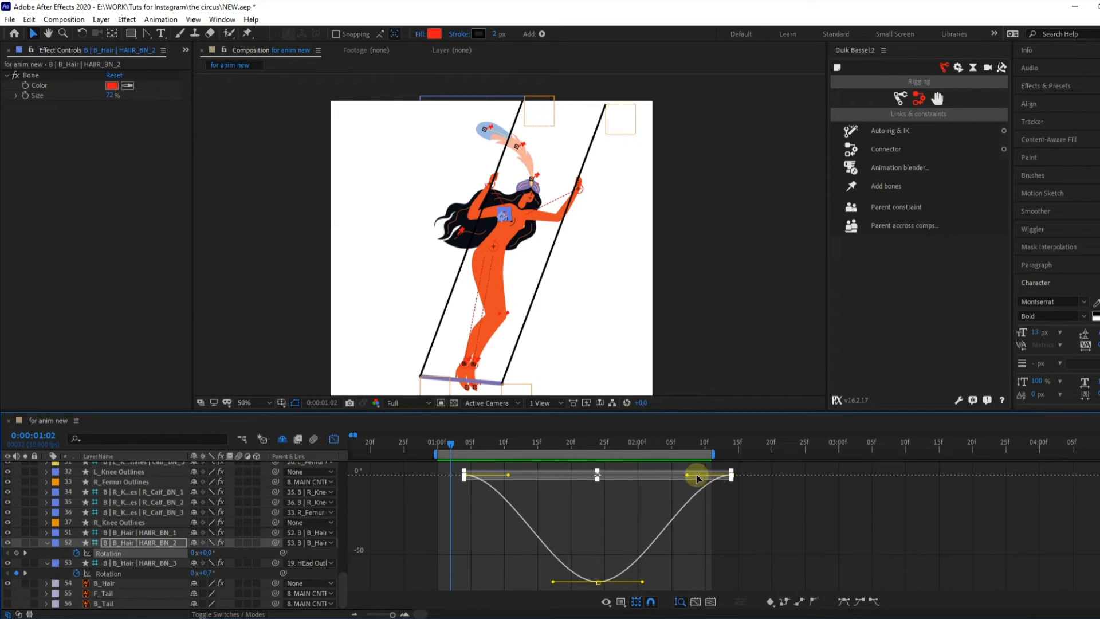
left_click(732, 473)
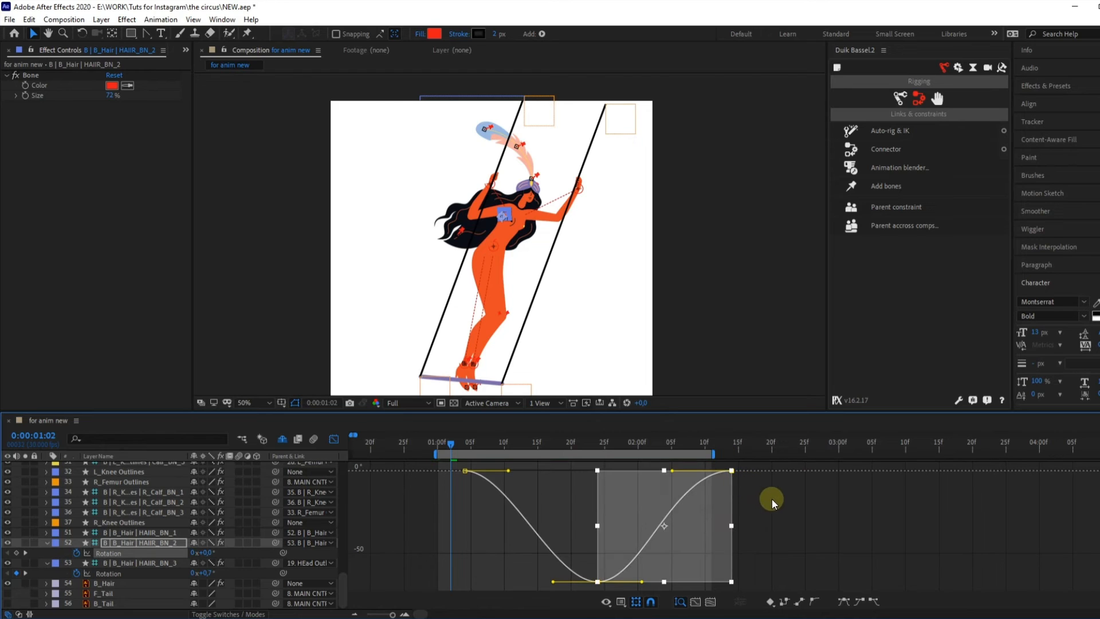
left_click_drag(771, 496, 425, 430)
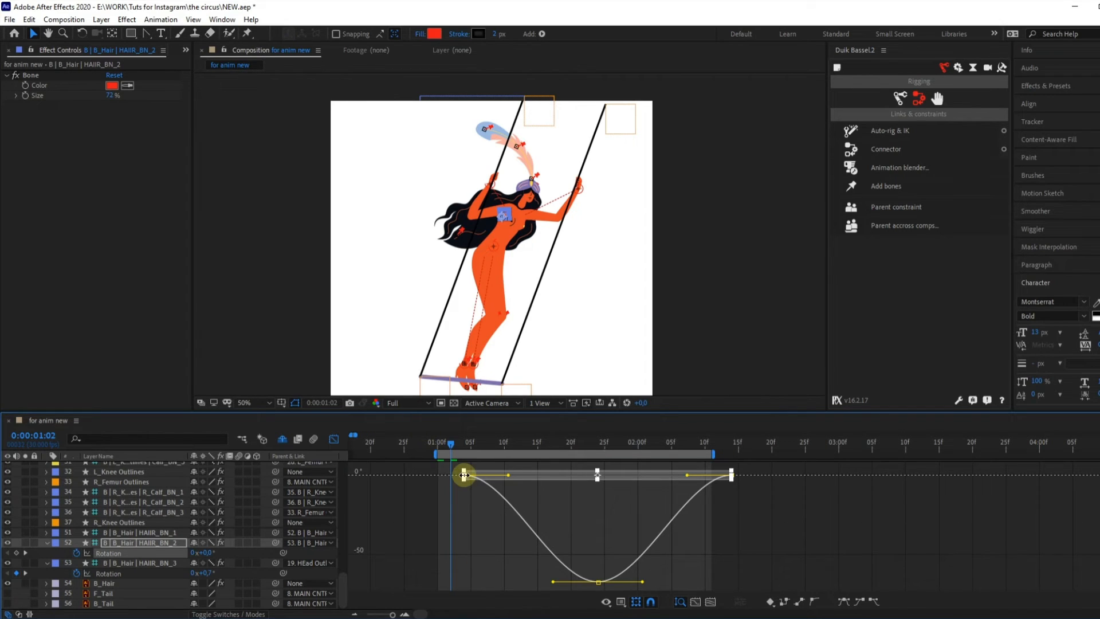
left_click_drag(601, 475, 607, 438)
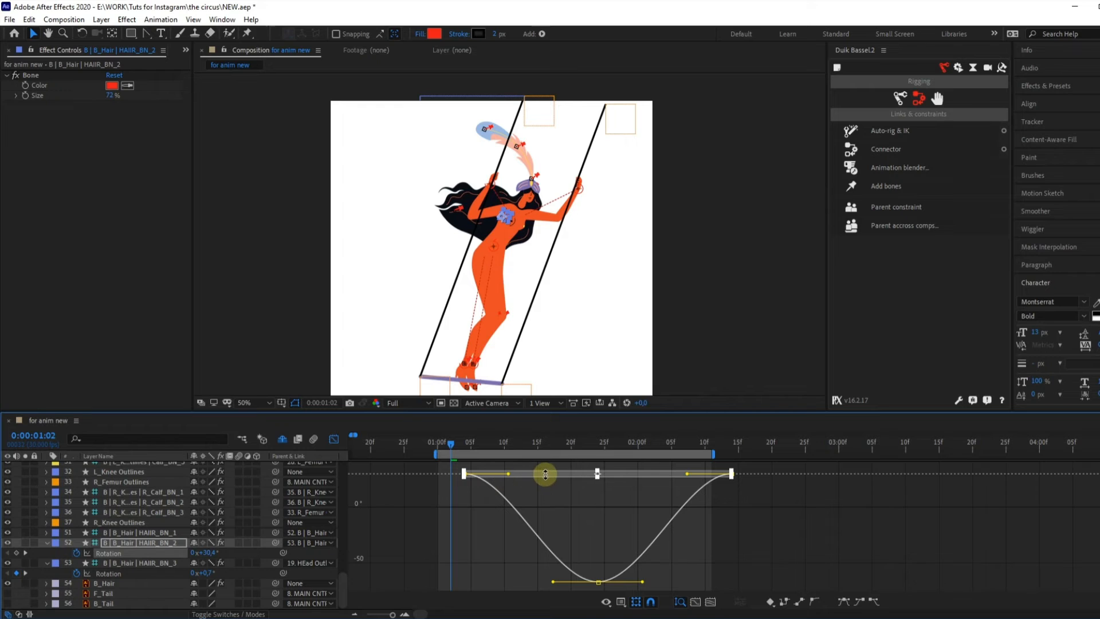
left_click(357, 434)
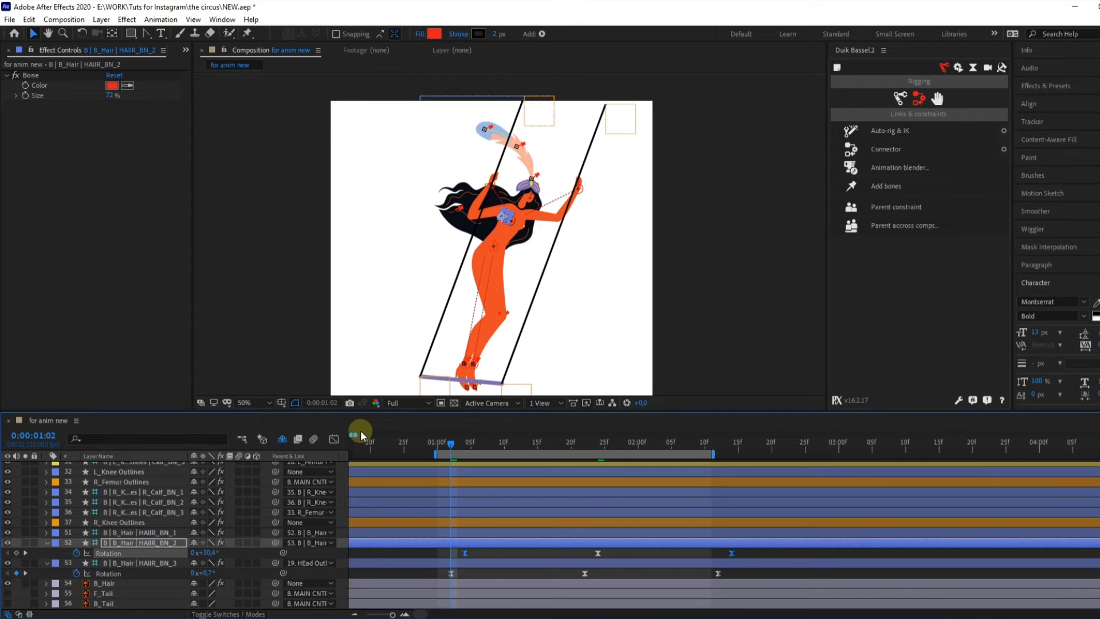
- Preview the adjusted hair swing, return to 0:00:01:00 and save the project
key("space")
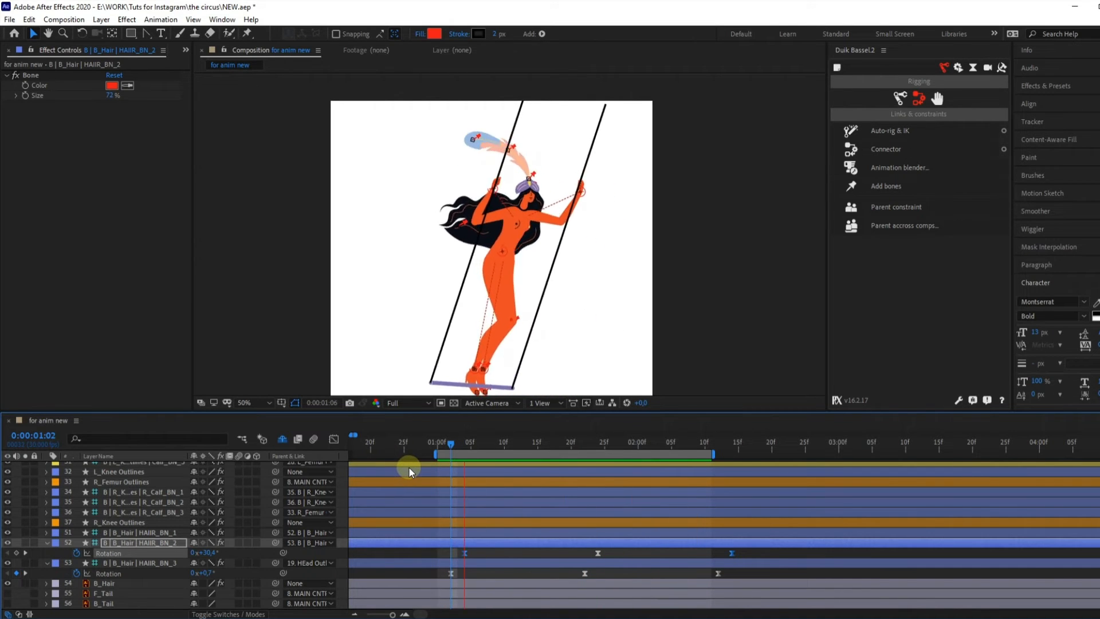
left_click(440, 445)
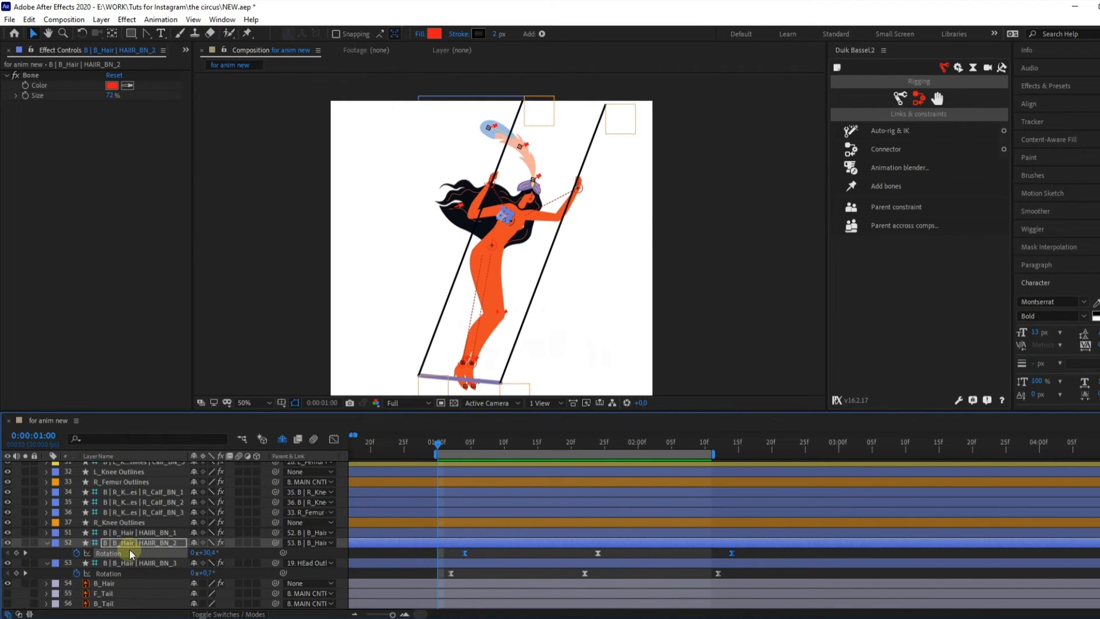
key("ctrl+s")
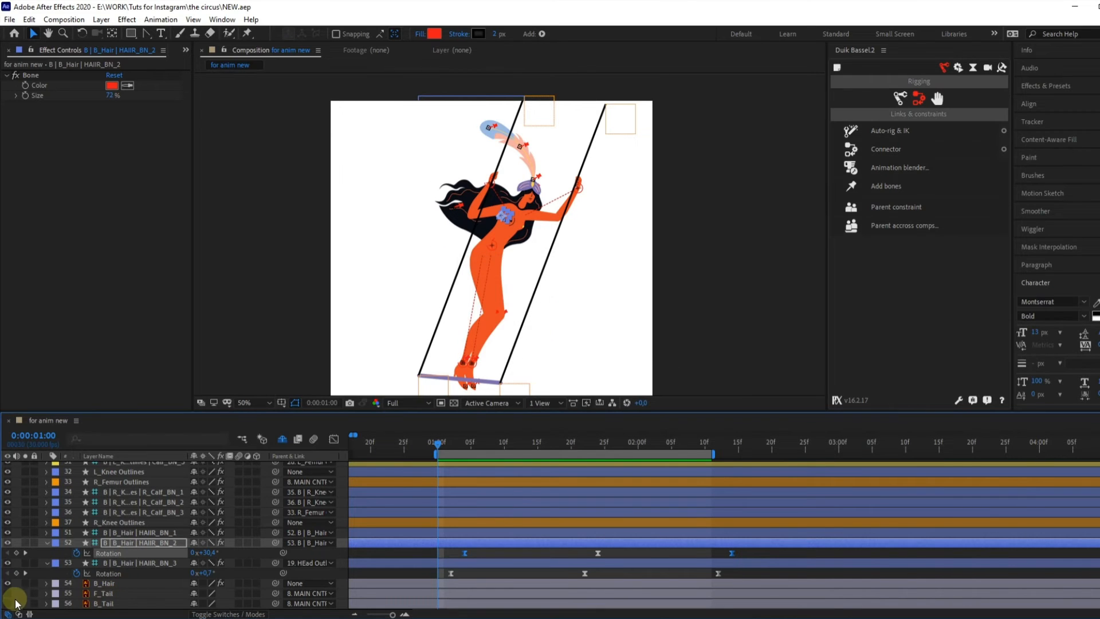
- Show and solo the B_Tail layer and create shapes from its vector artwork
left_click(12, 603)
left_click(106, 603)
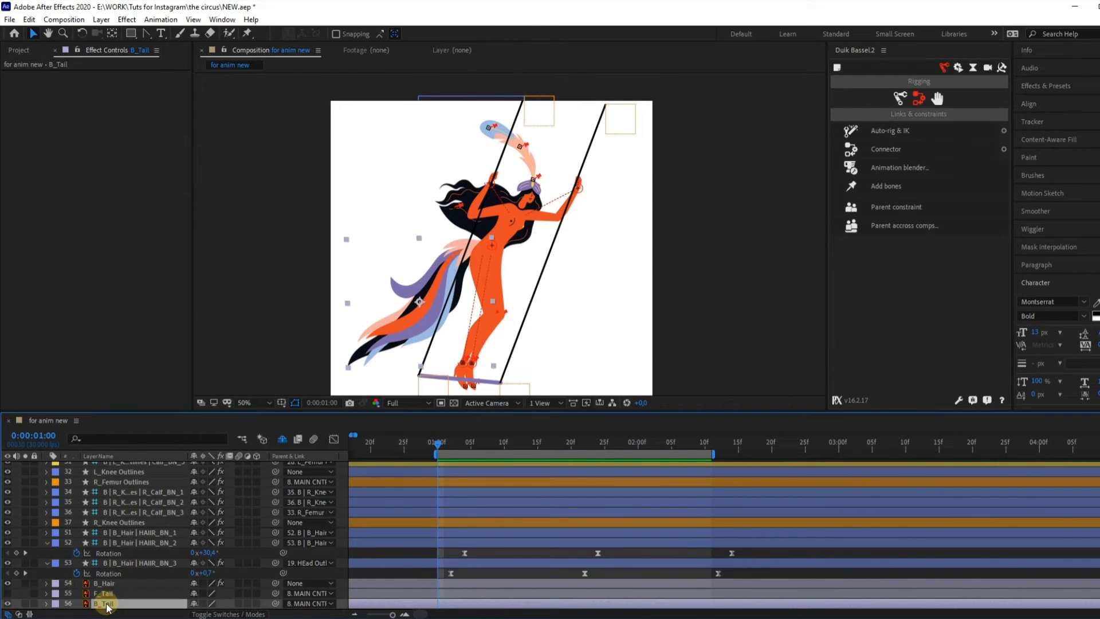
left_click(25, 603)
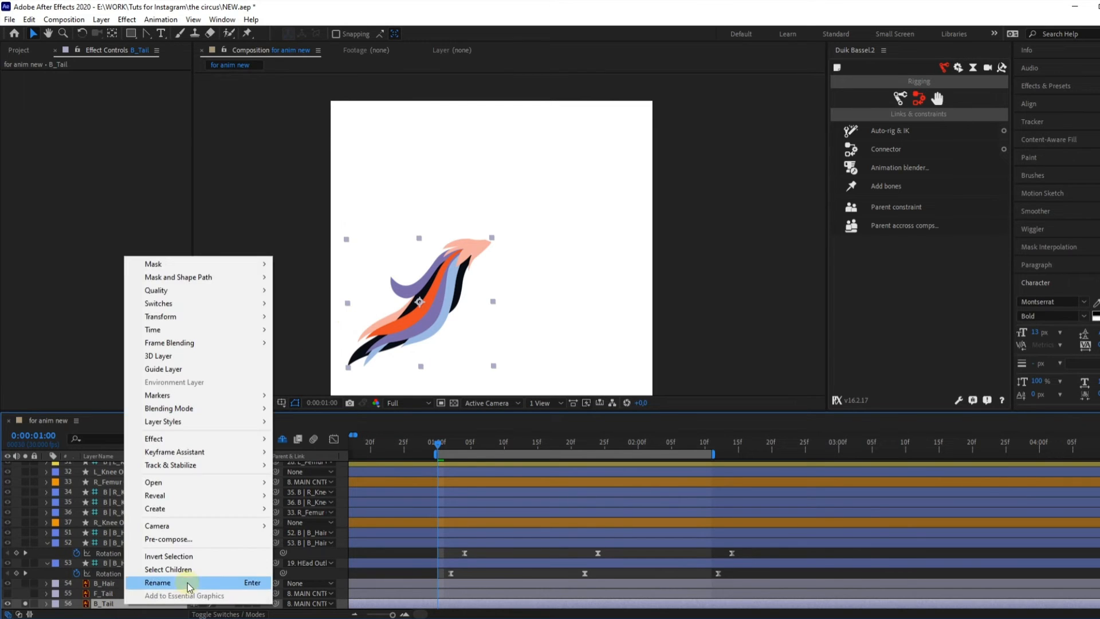
mouse_move(171, 457)
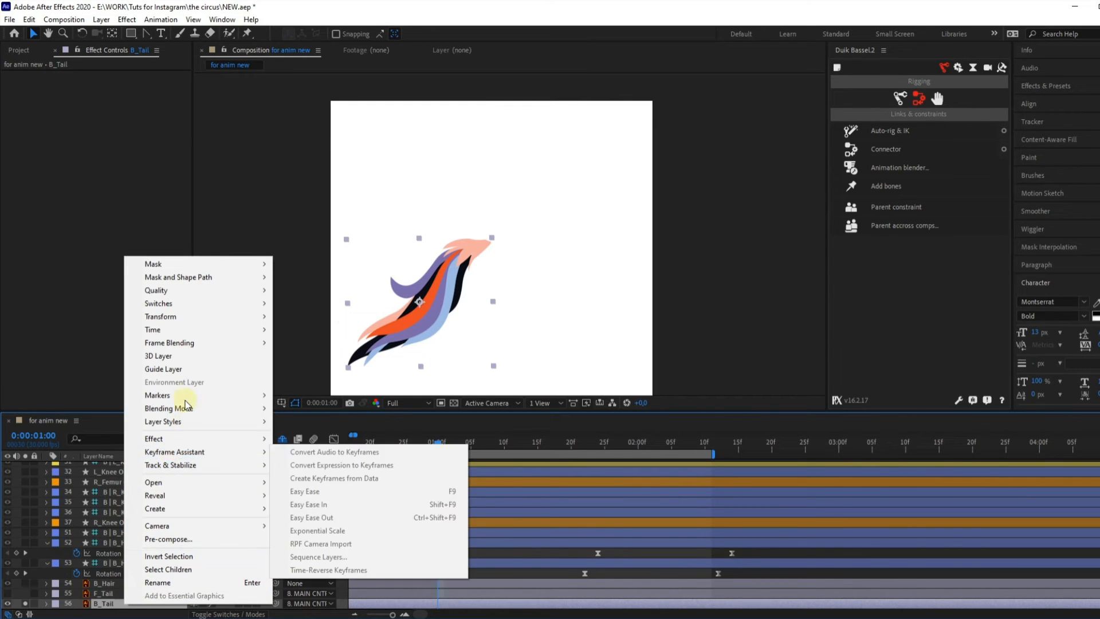
left_click(181, 509)
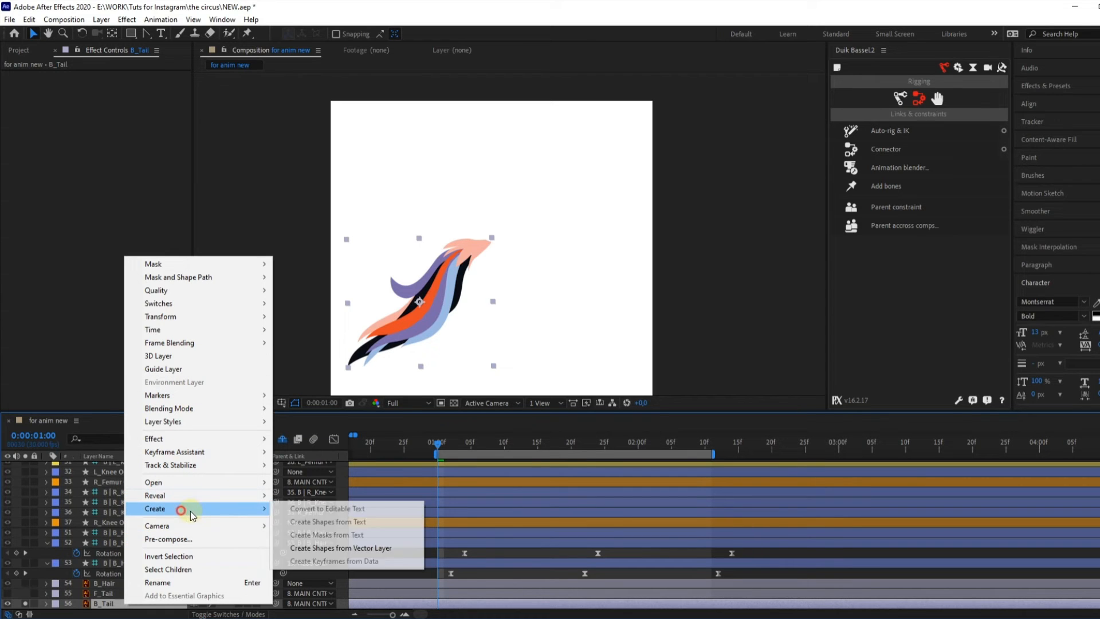
left_click(308, 548)
scroll(109, 574, "down", 1)
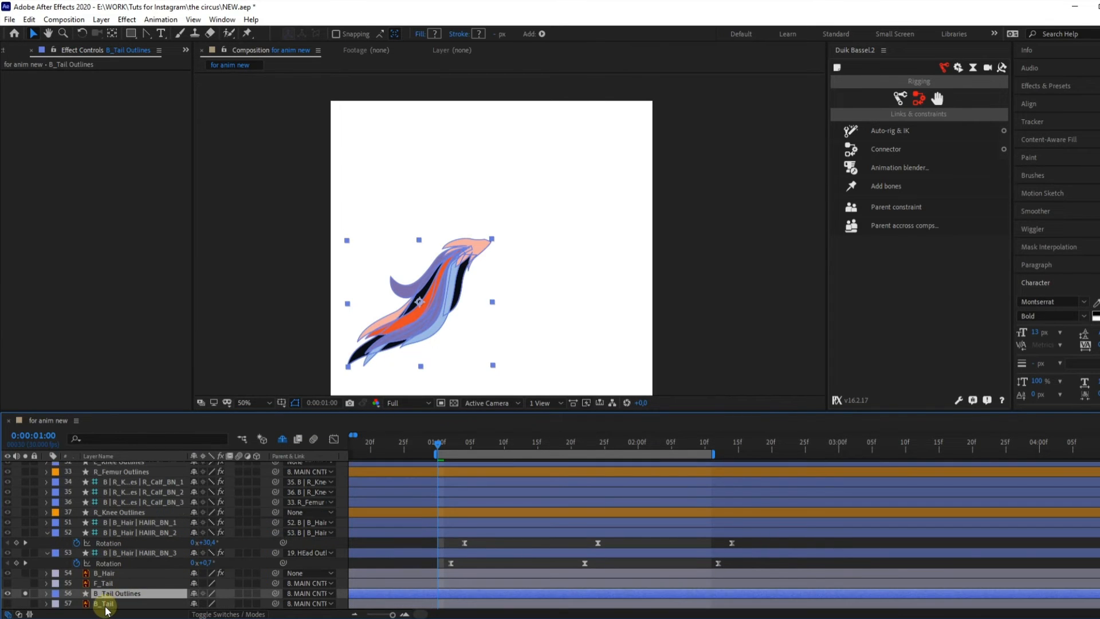
- Expand the contents of B_Tail Outlines to list its shape groups and select Group 1
left_click(104, 605)
left_click(47, 594)
scroll(86, 596, "down", 1)
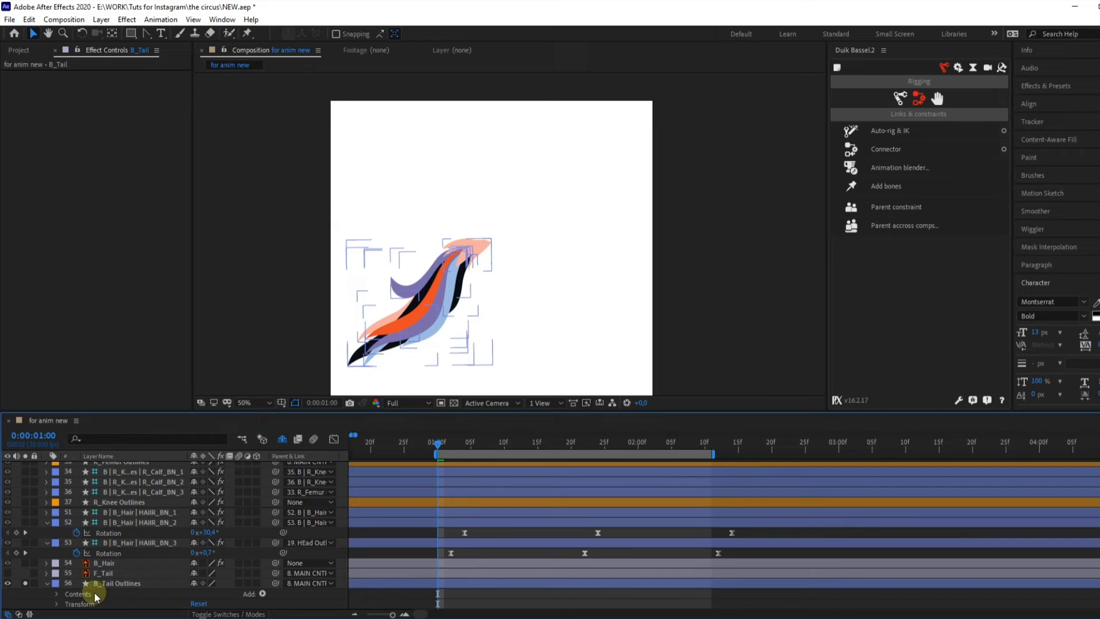
left_click(56, 593)
scroll(109, 594, "down", 4)
left_click(87, 523)
scroll(87, 546, "down", 1)
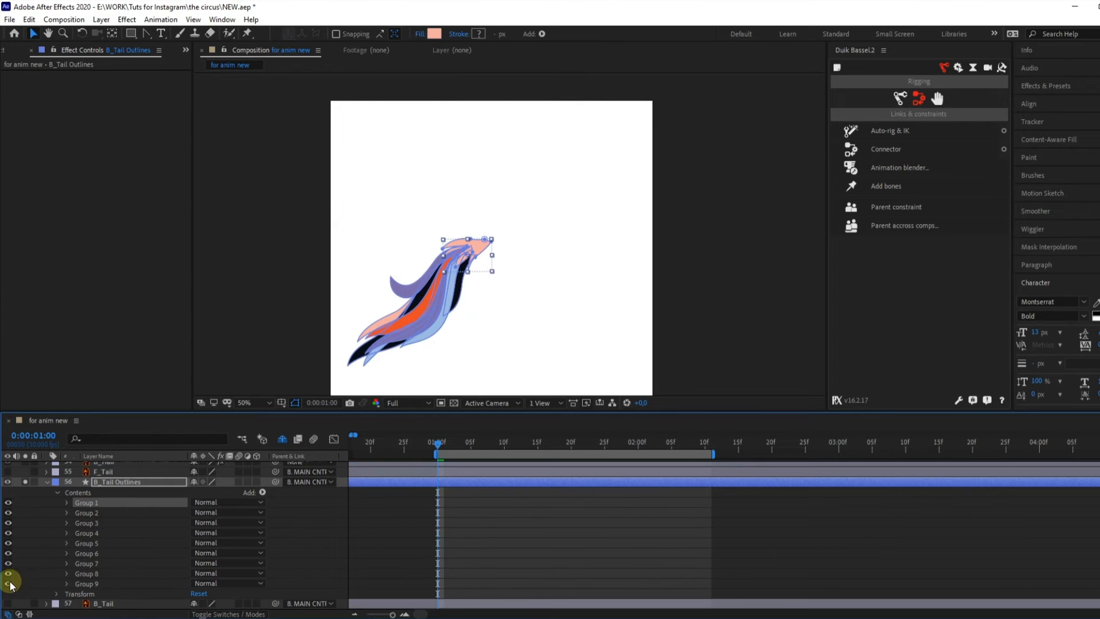
- Toggle the tail groups to identify the strands, leave only Groups 6, 7 and 8 hidden, and select B_Tail Outlines
left_click(8, 533)
left_click(8, 542)
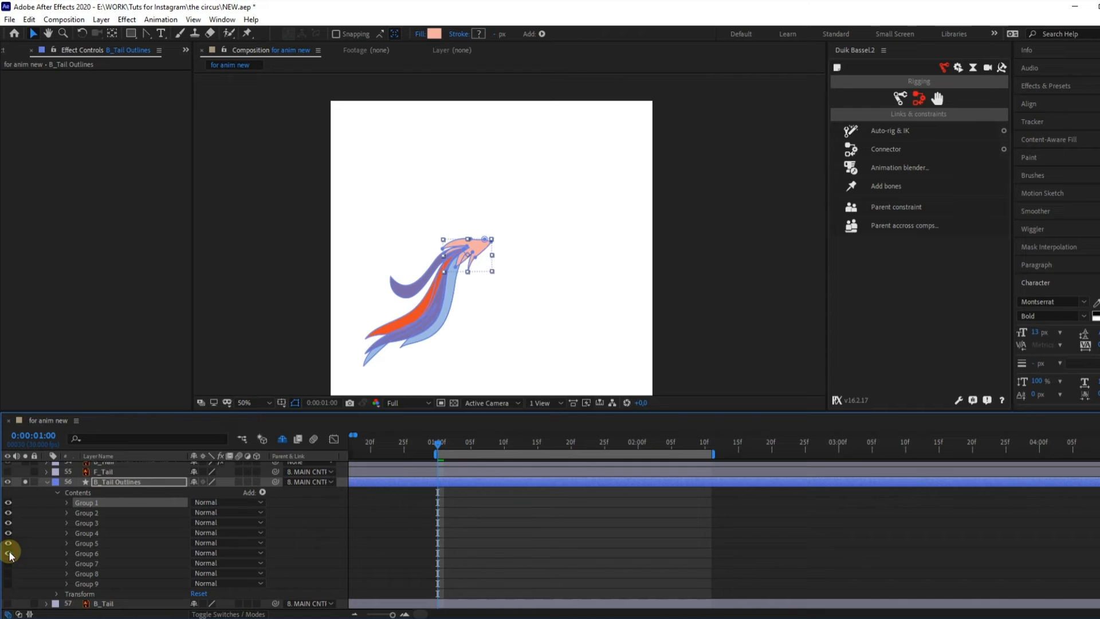
left_click(9, 520)
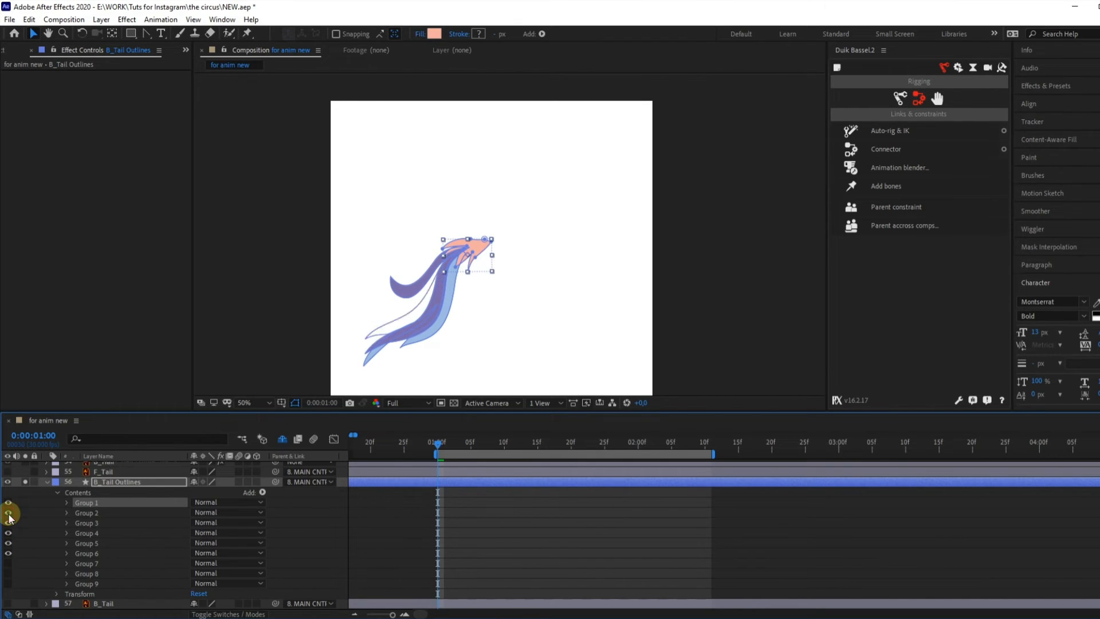
left_click(8, 521)
left_click(8, 553)
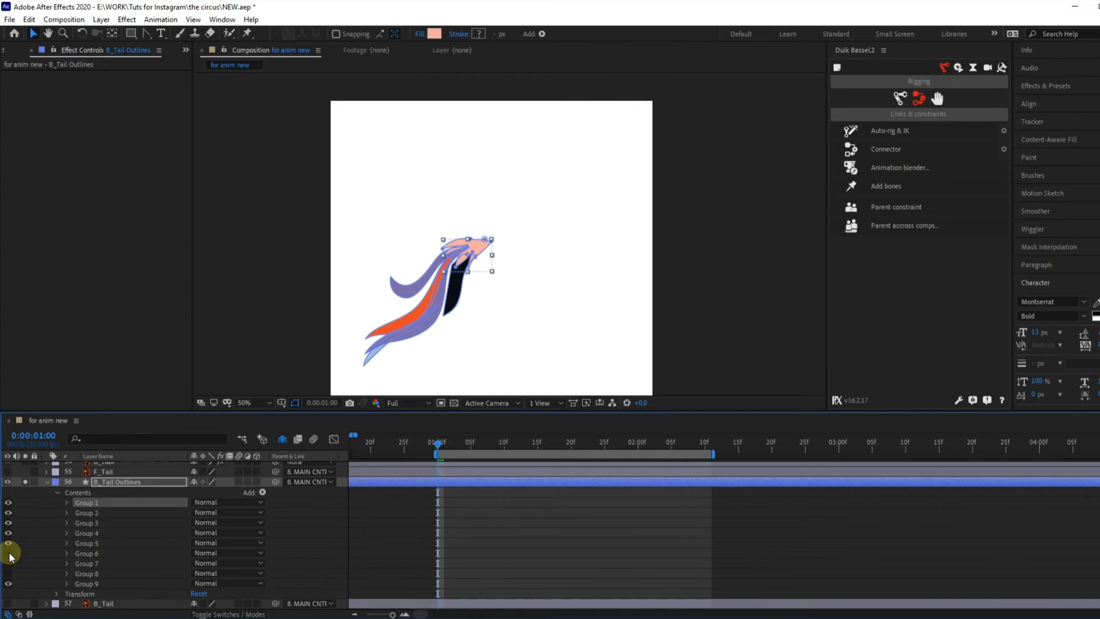
left_click(8, 528)
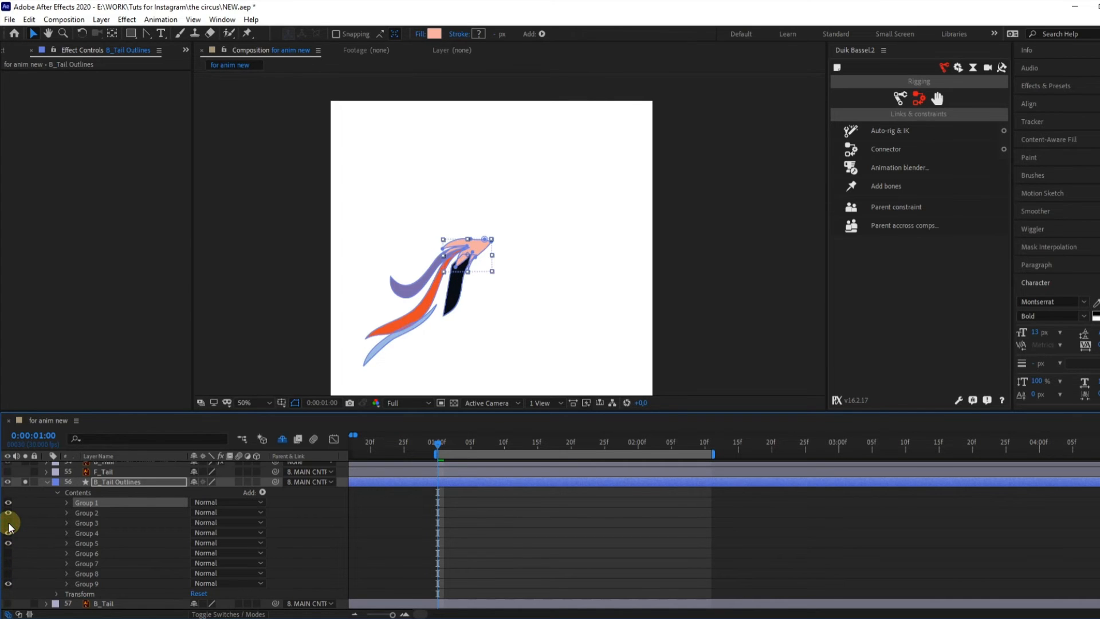
left_click(9, 525)
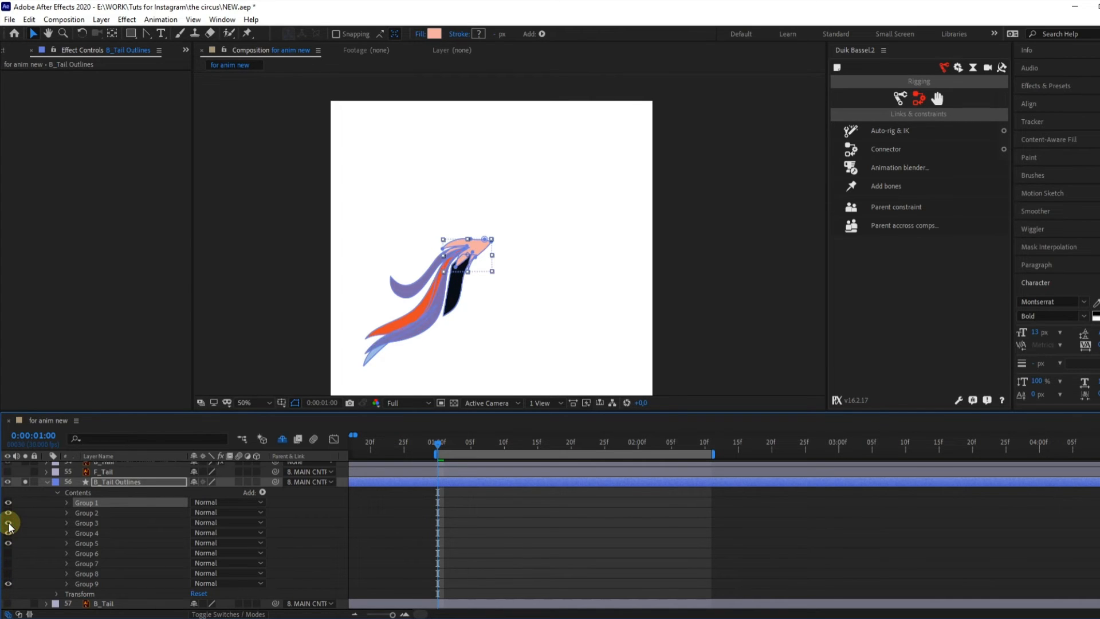
left_click(131, 480)
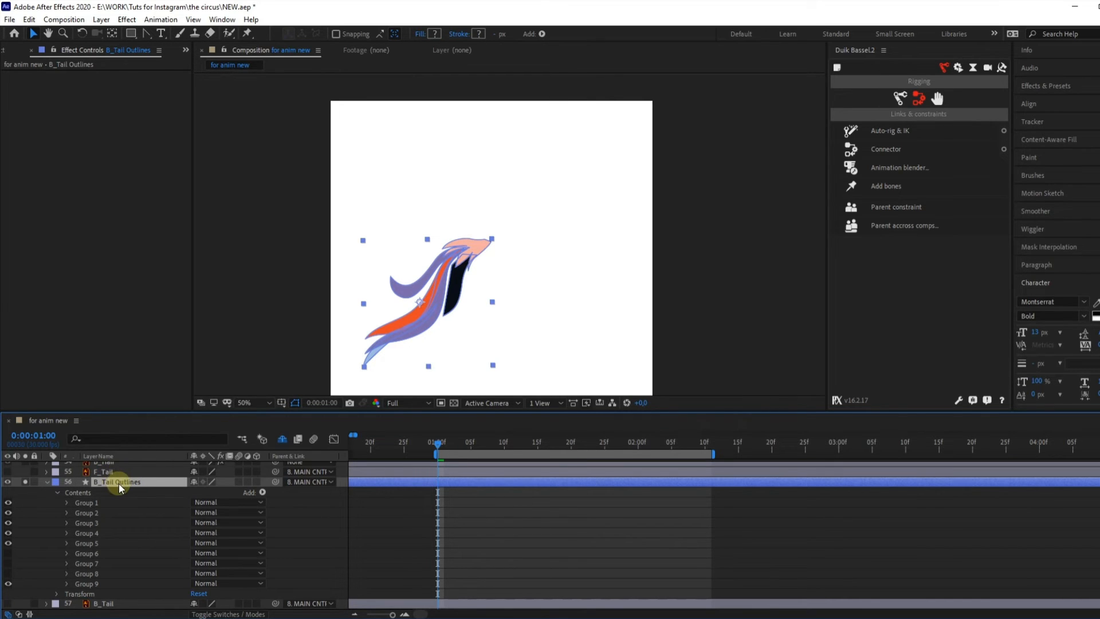
- Duplicate the B_Tail Outlines layer and list the shape groups inside the copy, B_Tail Outlines 2
key("ctrl+d")
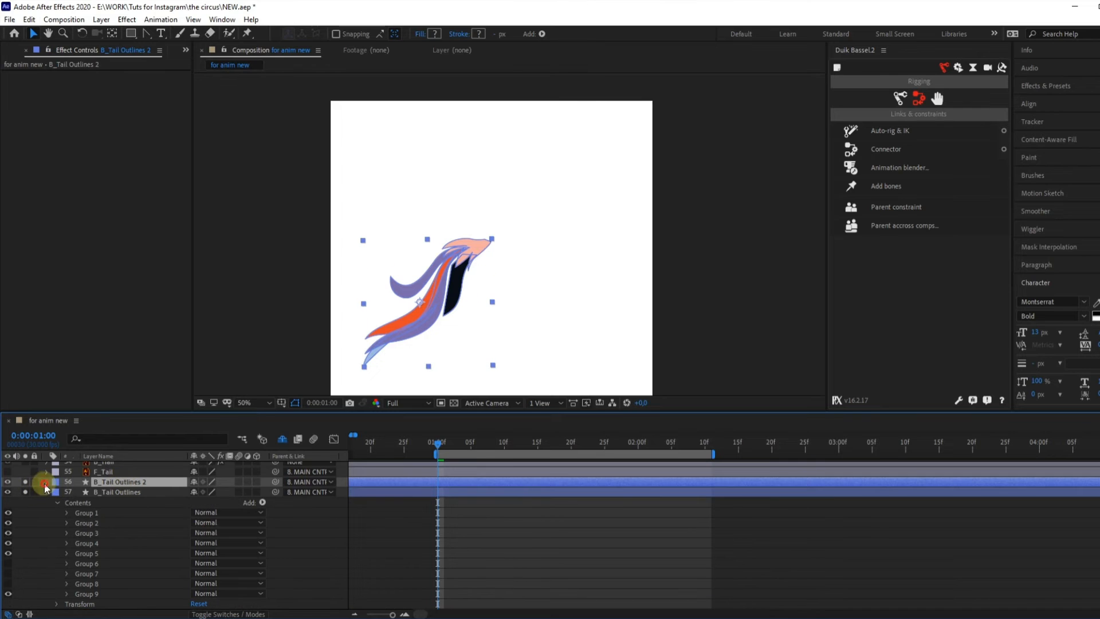
left_click(56, 493)
left_click(57, 492)
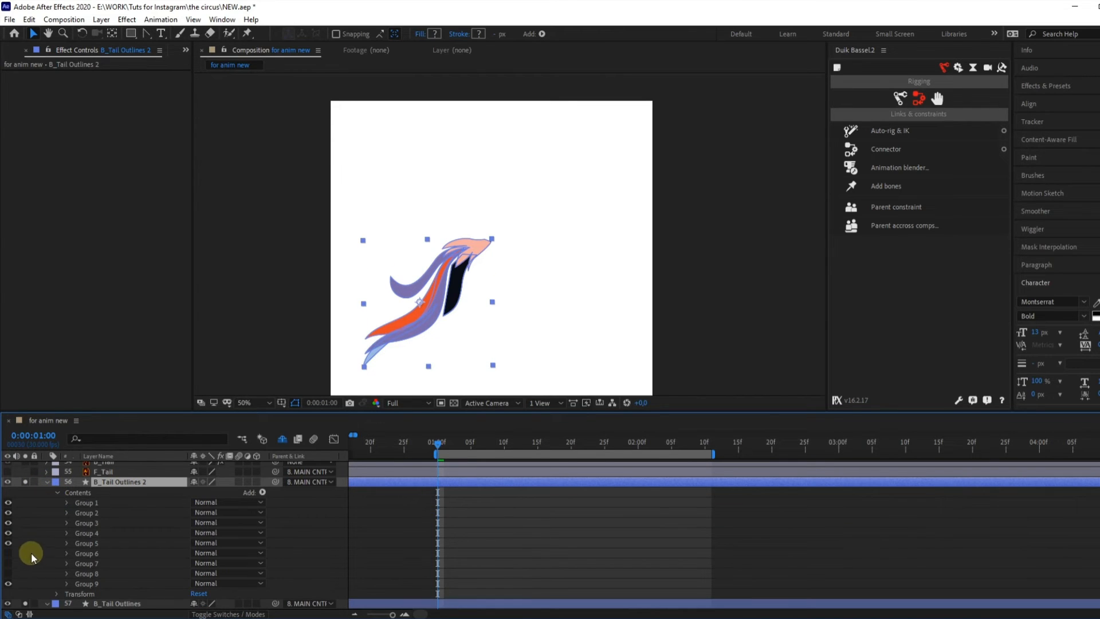
- Delete Groups 1 to 5 and Group 9 from B_Tail Outlines 2, keeping only Groups 6, 7 and 8
left_click(88, 552)
left_click(89, 574, "shift")
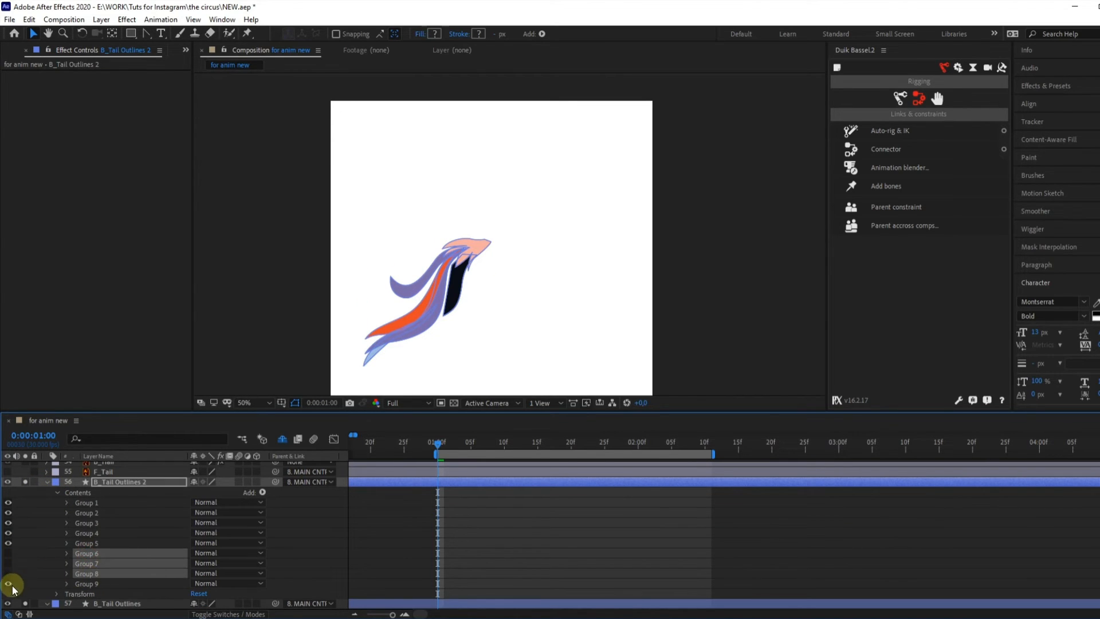
left_click(86, 583)
left_click(97, 543, "ctrl")
left_click(95, 532, "ctrl")
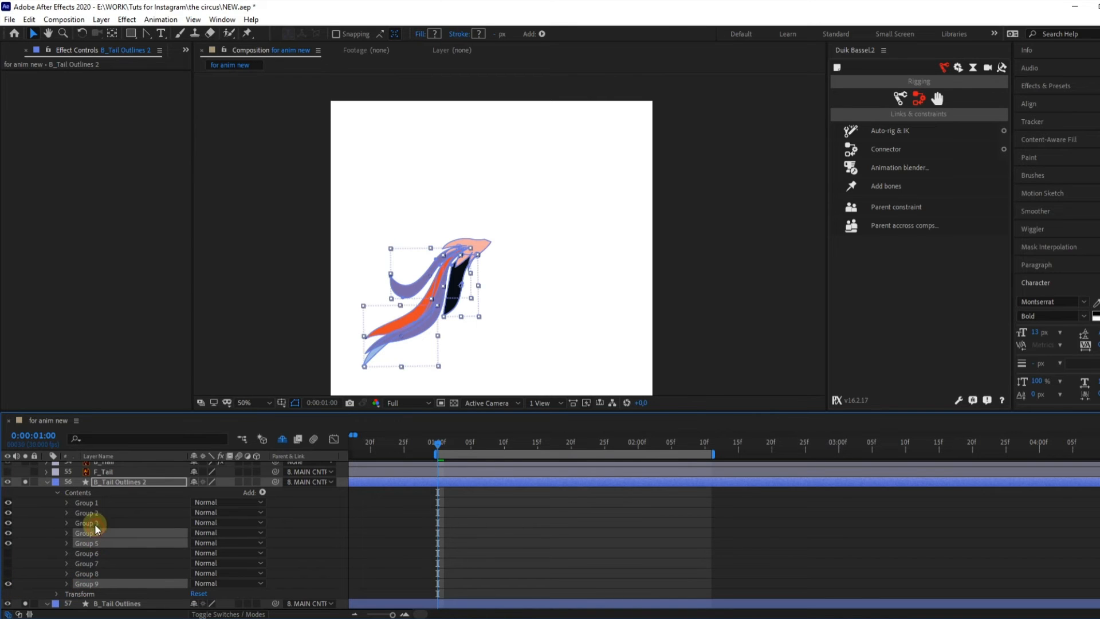
left_click(94, 522, "ctrl")
left_click(94, 513, "ctrl")
left_click(77, 503, "ctrl")
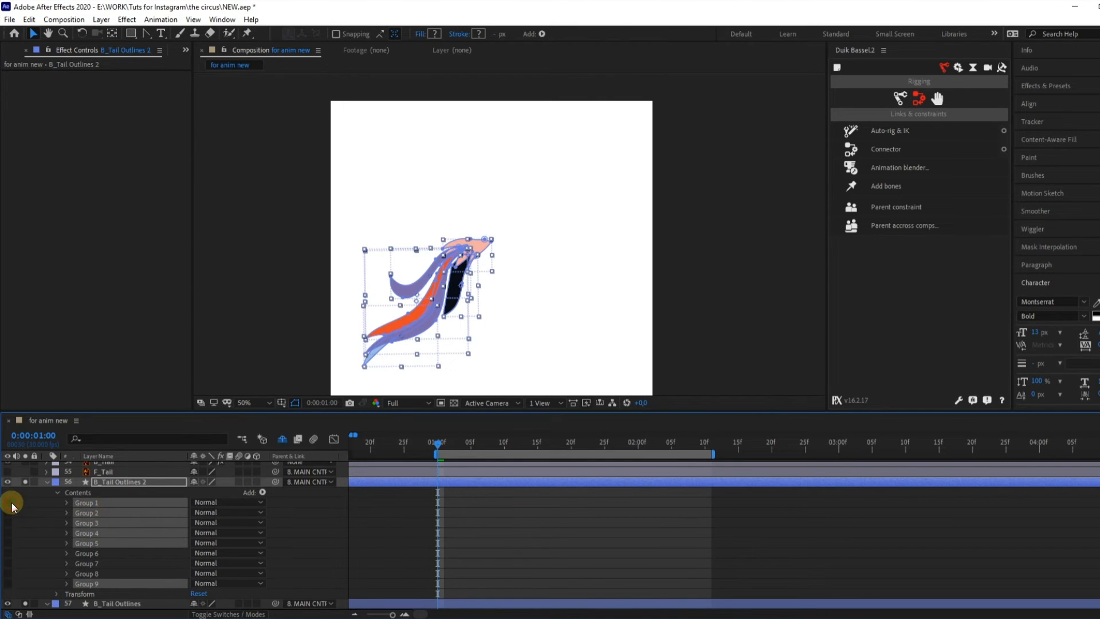
key("Delete")
- Make Groups 6, 7 and 8 visible in B_Tail Outlines 2 and collapse that layer
left_click(11, 523)
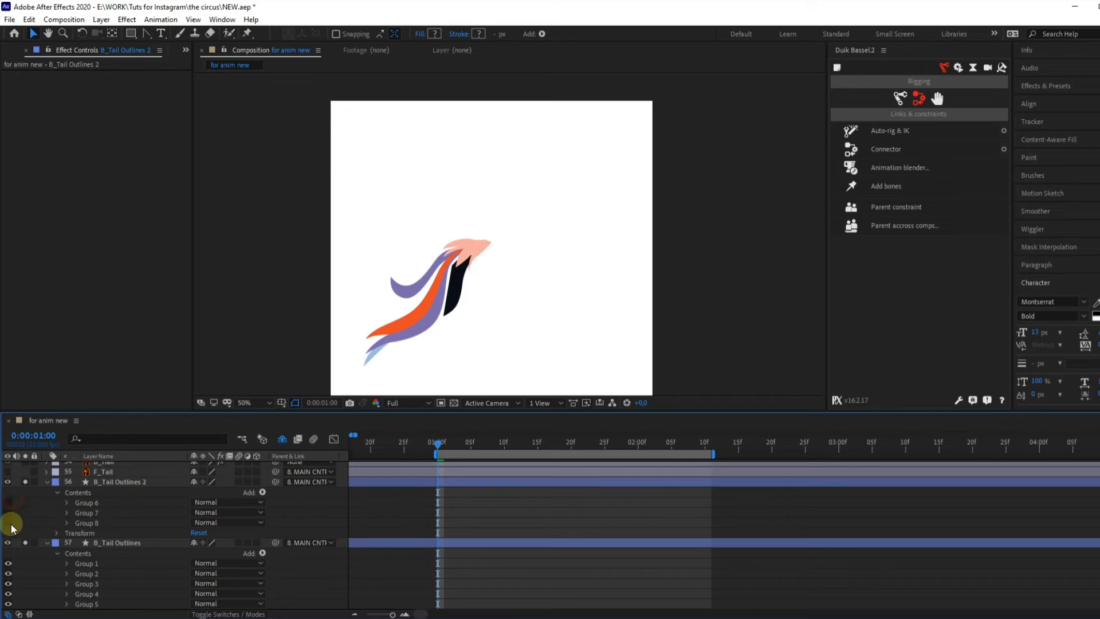
left_click_drag(8, 522, 9, 503)
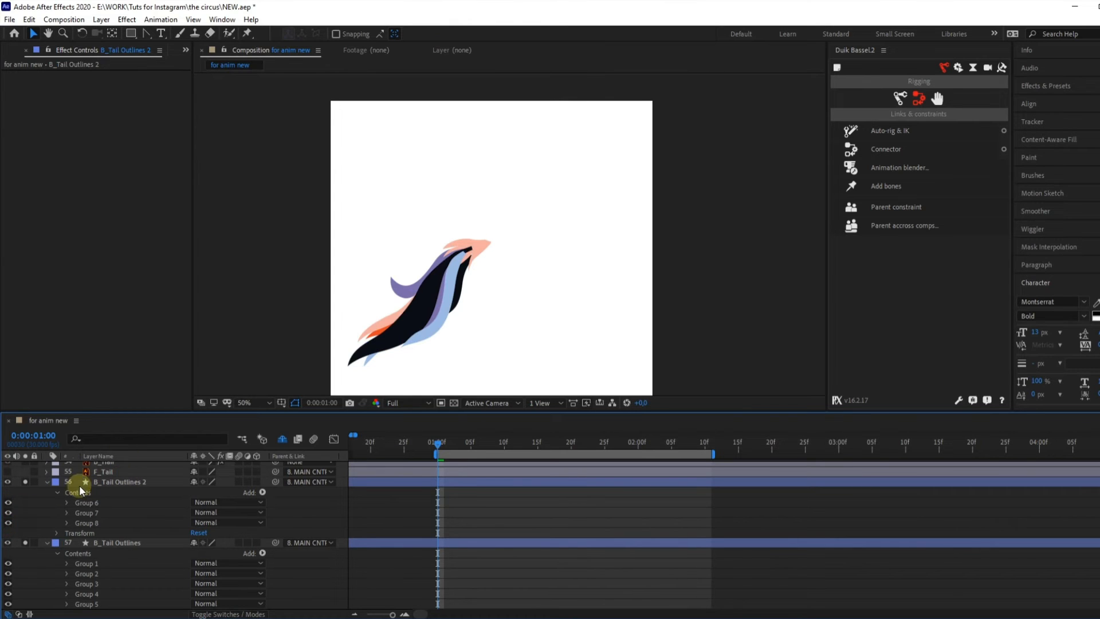
left_click(47, 482)
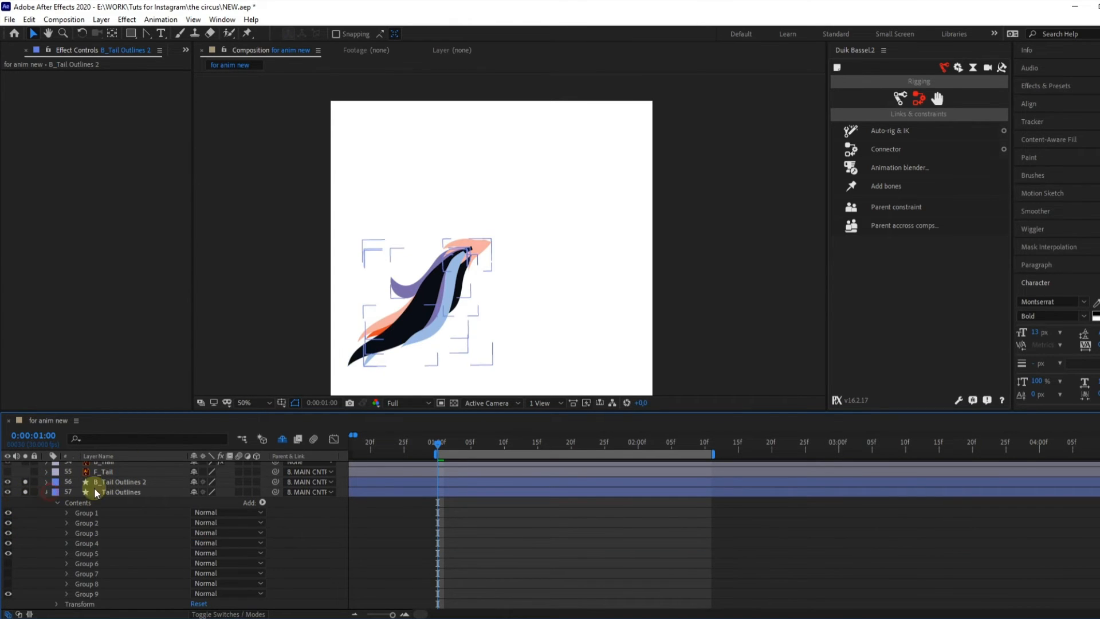
- Stack B_Tail Outlines above B_Tail Outlines 2 and give both layers the Purple label
left_click_drag(111, 583, 114, 599)
left_click(101, 584, "shift")
left_click(58, 587)
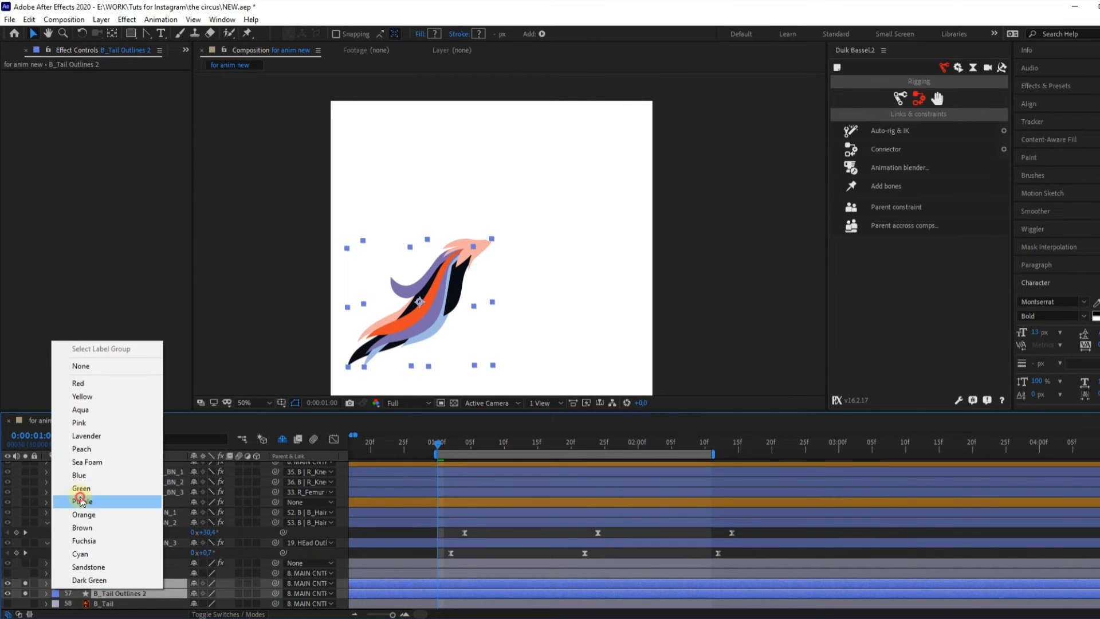
left_click(80, 496)
left_click(120, 574)
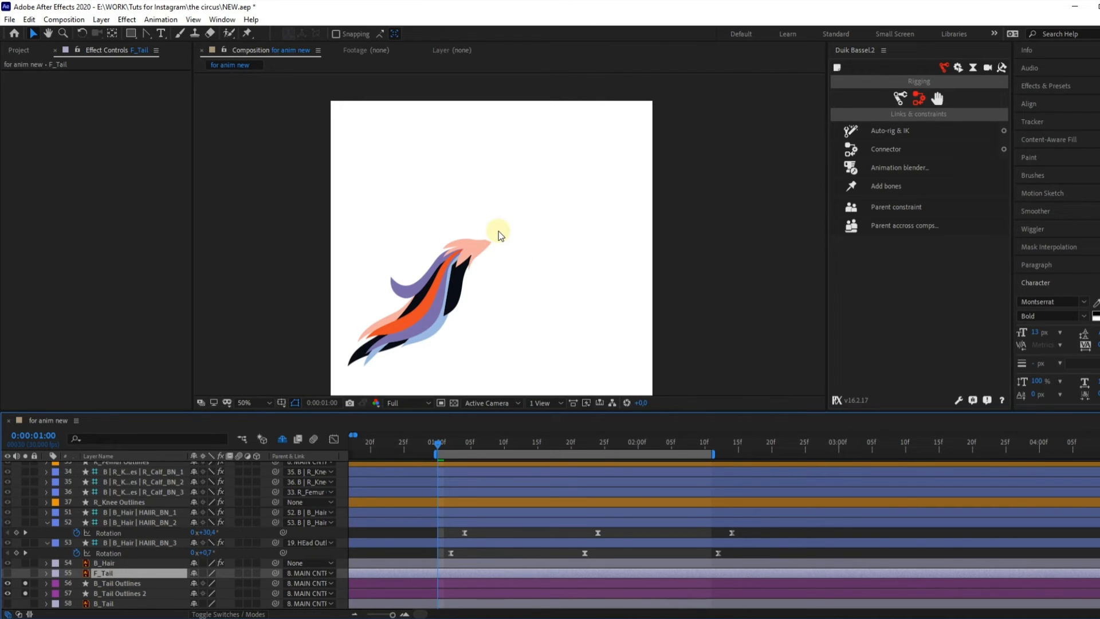
- Place three puppet pins on B_Tail Outlines, at the tail's base, middle and tip
left_click(125, 583)
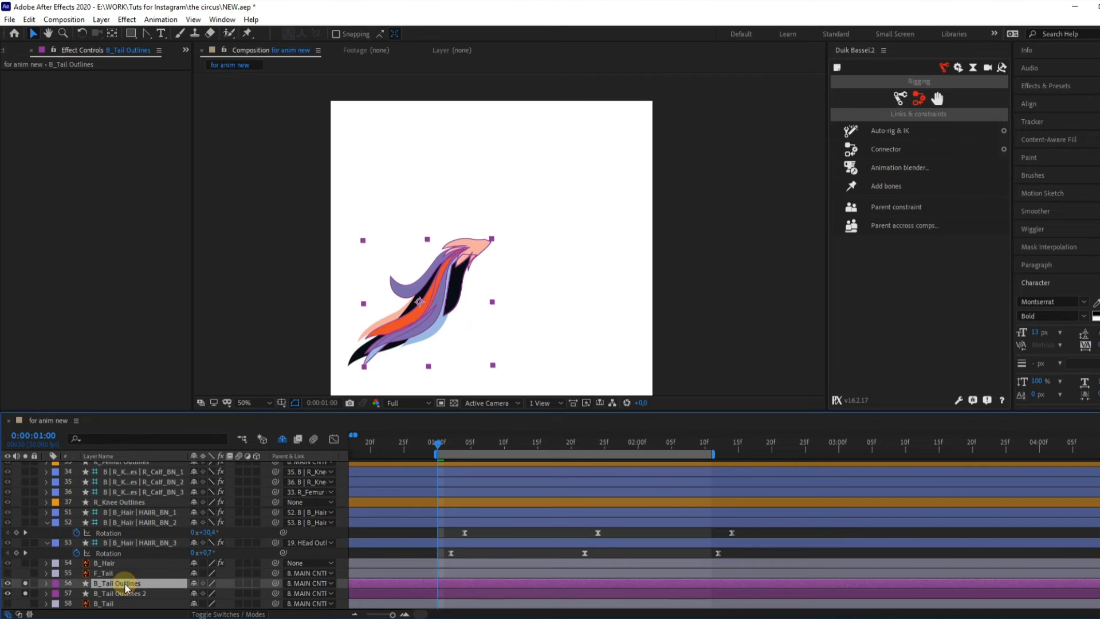
left_click(247, 33)
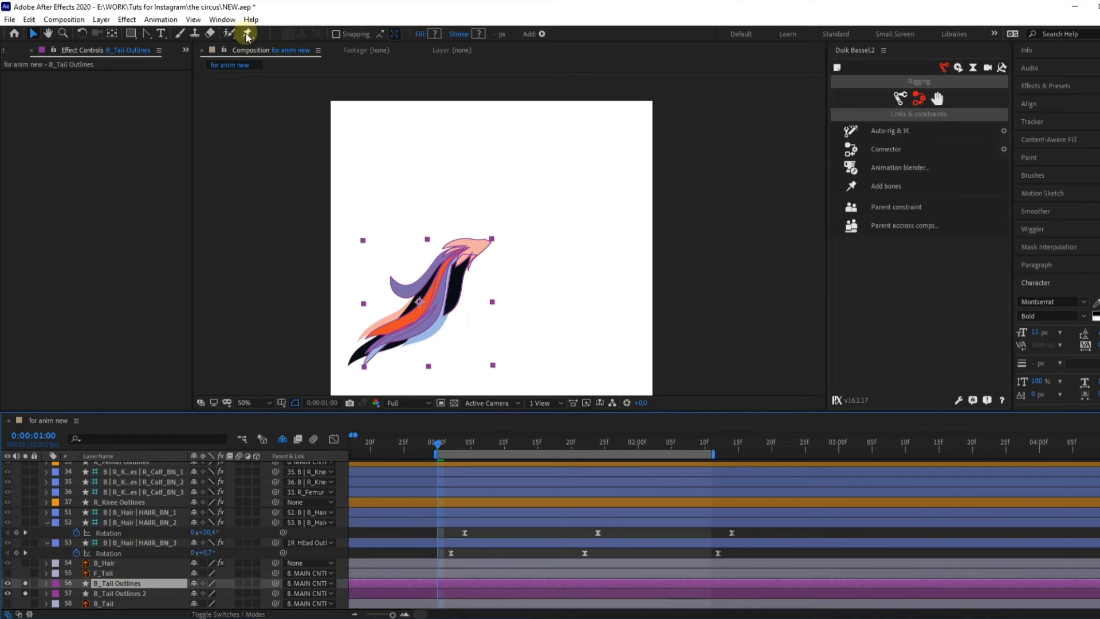
left_click(474, 245)
left_click(429, 306)
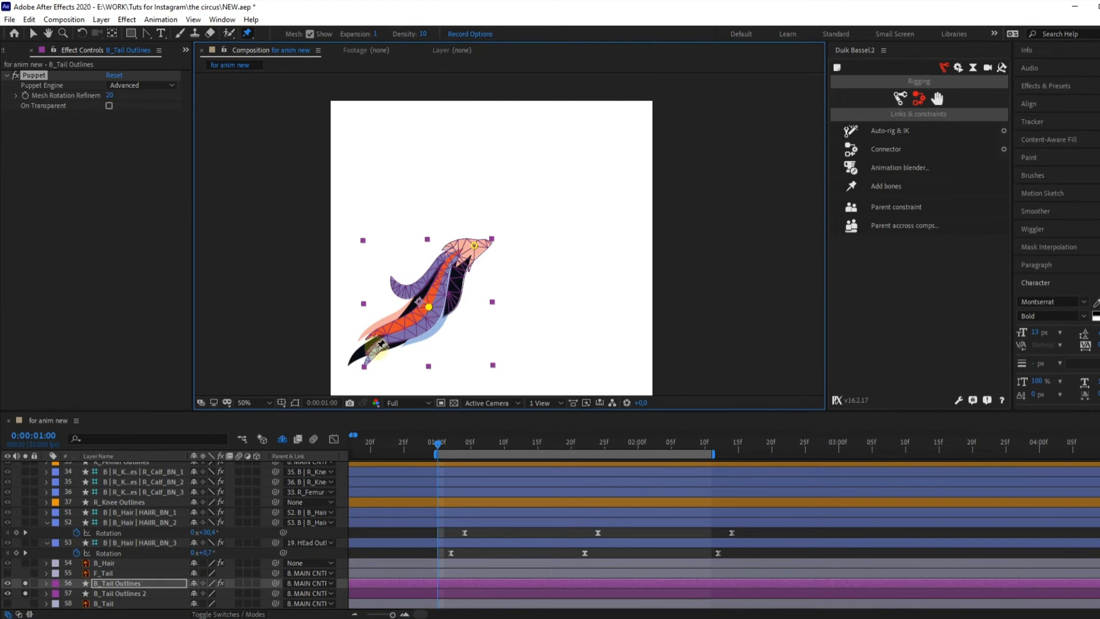
- Rename the three puppet pins of B_Tail Outlines in Duik with F_, TAIL_ and BN_, numbered from 1
key("u")
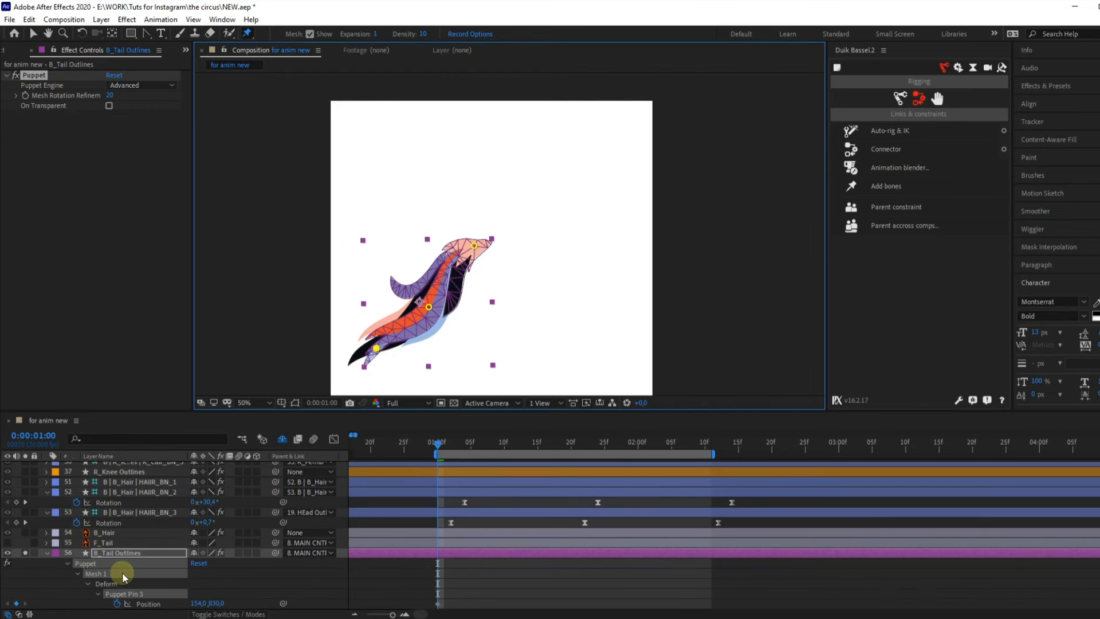
scroll(121, 590, "down", 3)
left_click(121, 574, "shift")
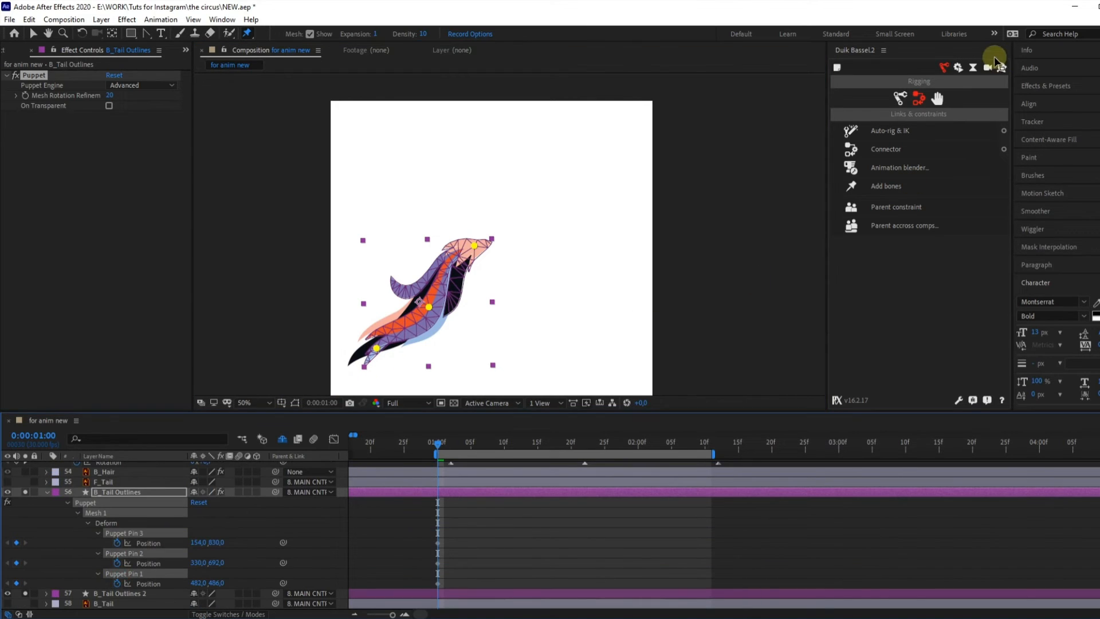
left_click(1001, 68)
left_click(1003, 68)
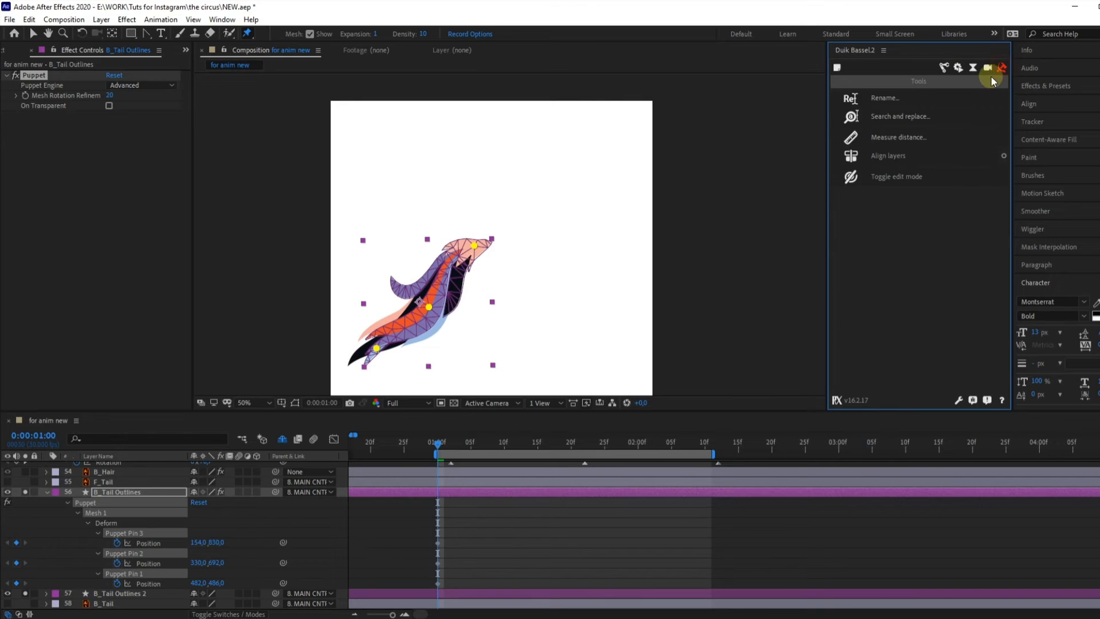
left_click(908, 96)
left_click(843, 172)
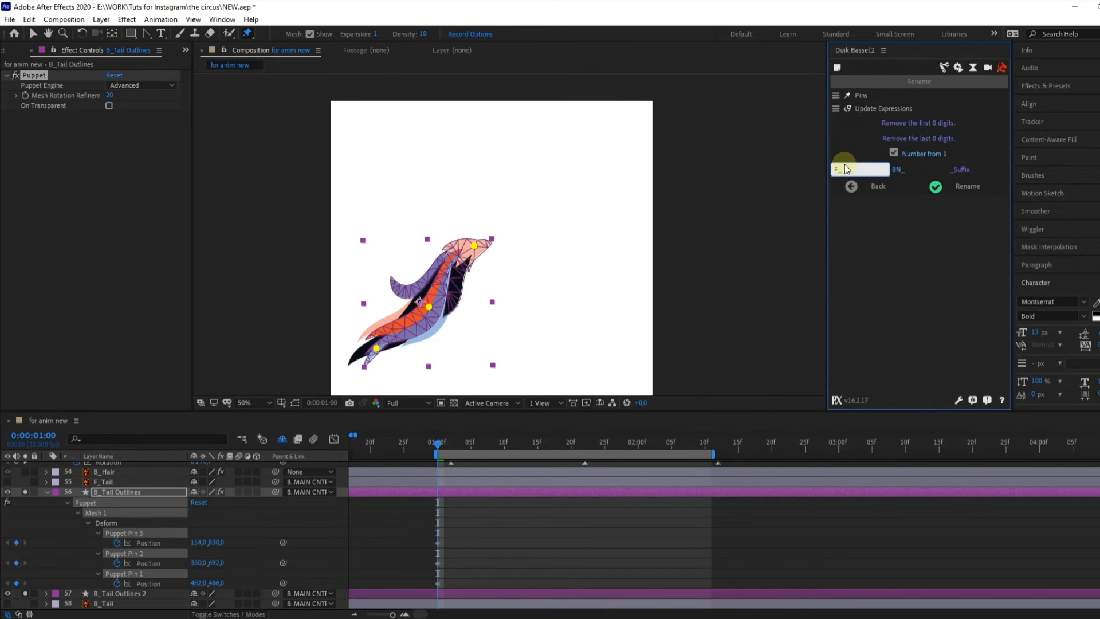
left_click(897, 168)
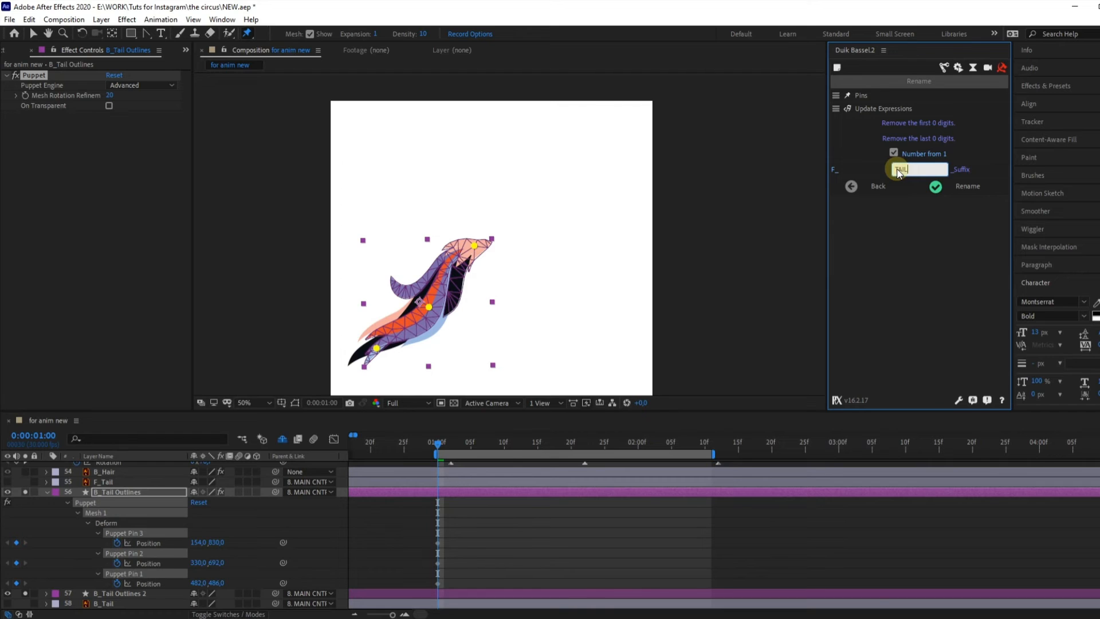
left_click(965, 170)
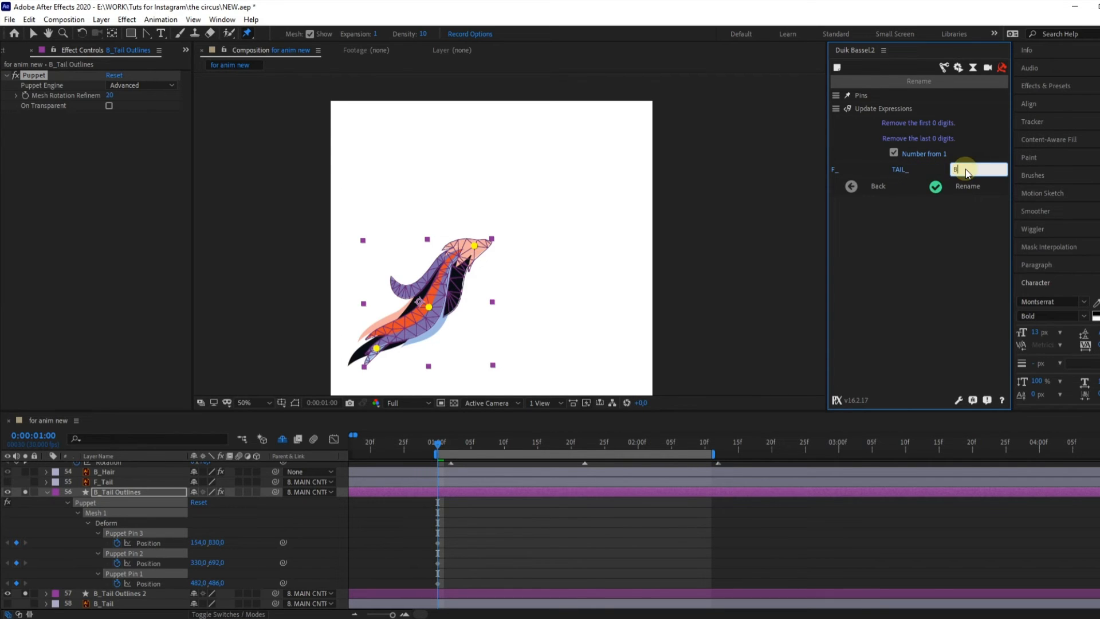
left_click(968, 187)
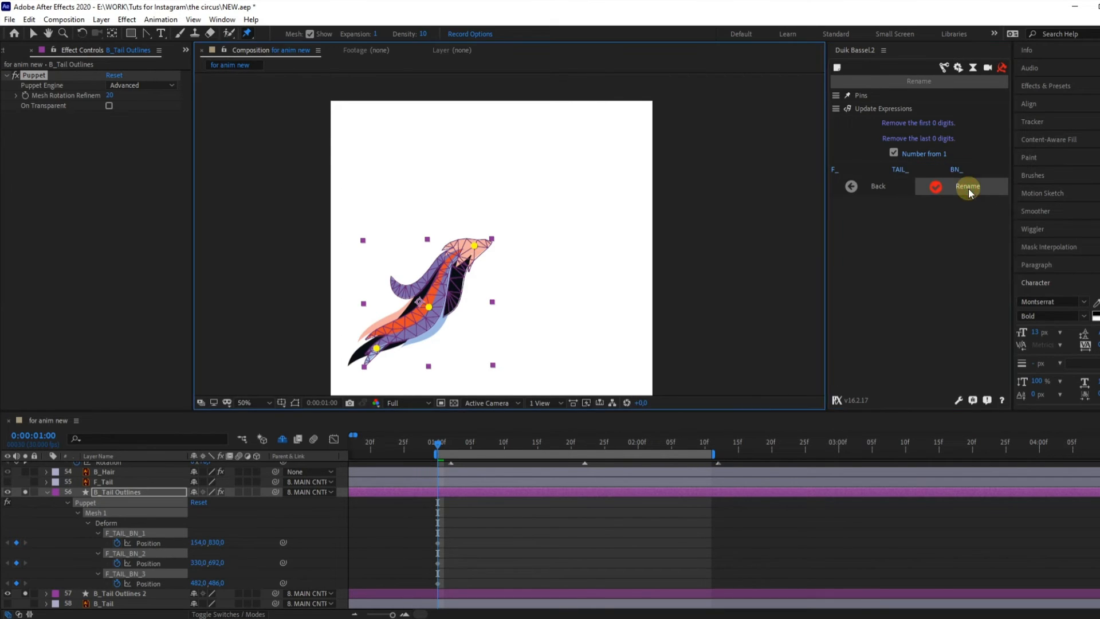
- Add Duik bones to the three F_TAIL_BN pins
left_click(939, 67)
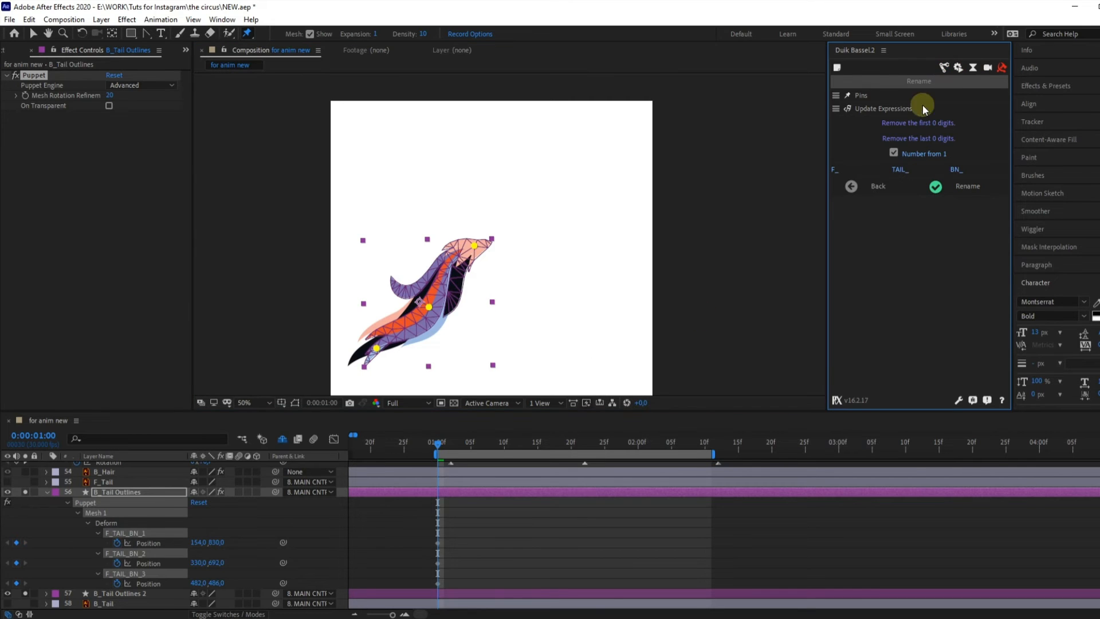
left_click(944, 68)
left_click(891, 184)
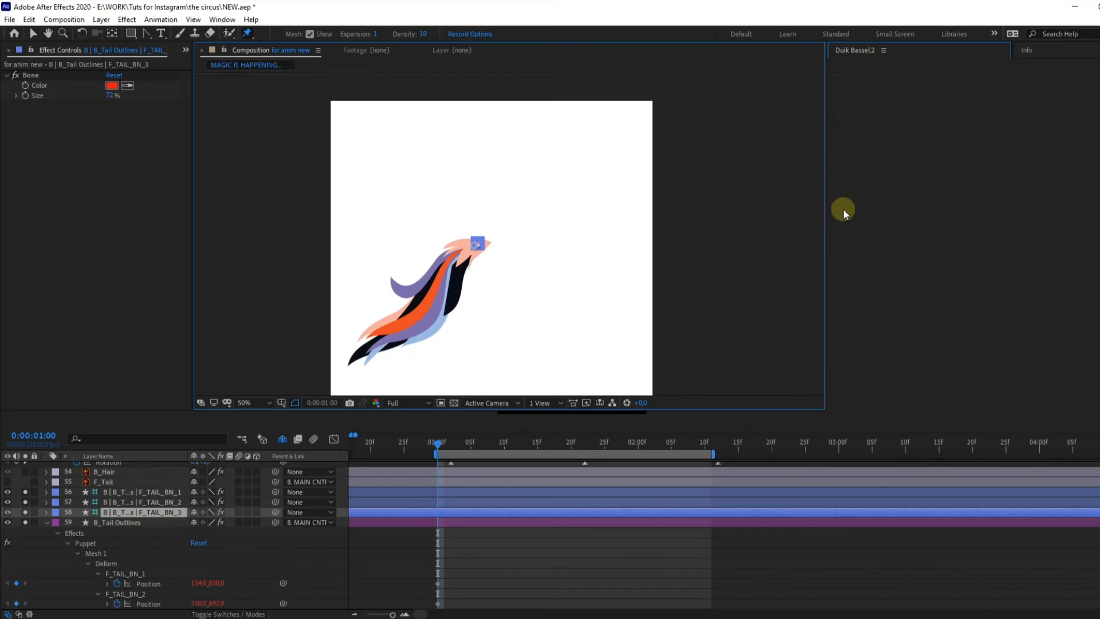
- Parent bone F_TAIL_BN_1 to F_TAIL_BN_2 and F_TAIL_BN_2 to F_TAIL_BN_3, and collapse B_Tail Outlines
left_click(130, 492)
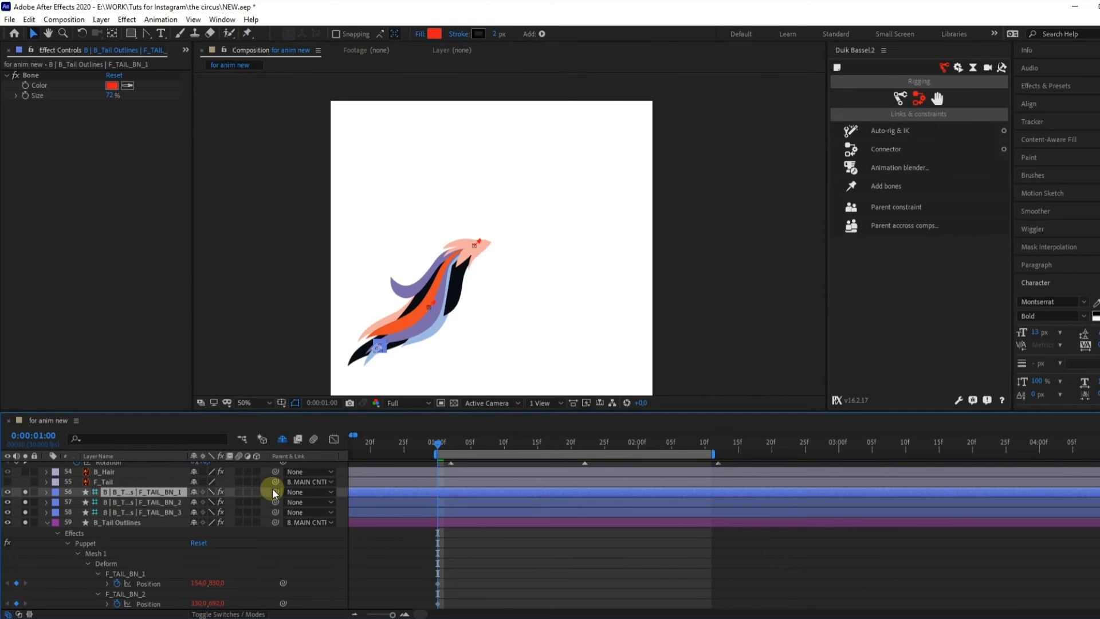
left_click_drag(155, 493, 133, 500)
left_click_drag(275, 501, 150, 511)
left_click(148, 511)
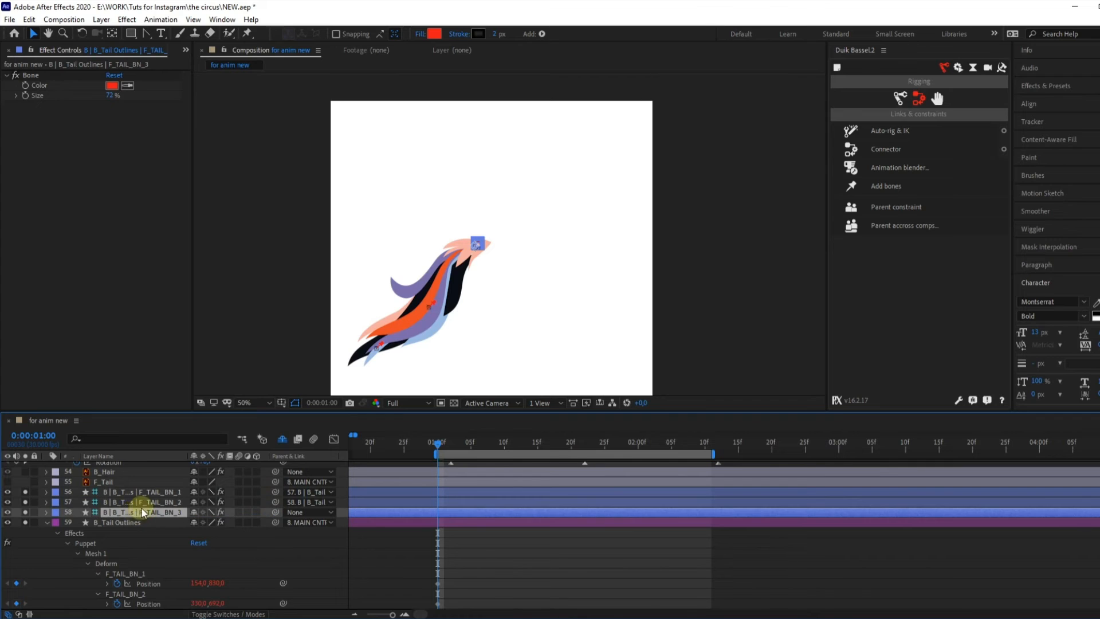
left_click(46, 524)
- Leave only B_Tail Outlines 2 soloed and place three puppet pins at its base, middle and tip
left_click(115, 593)
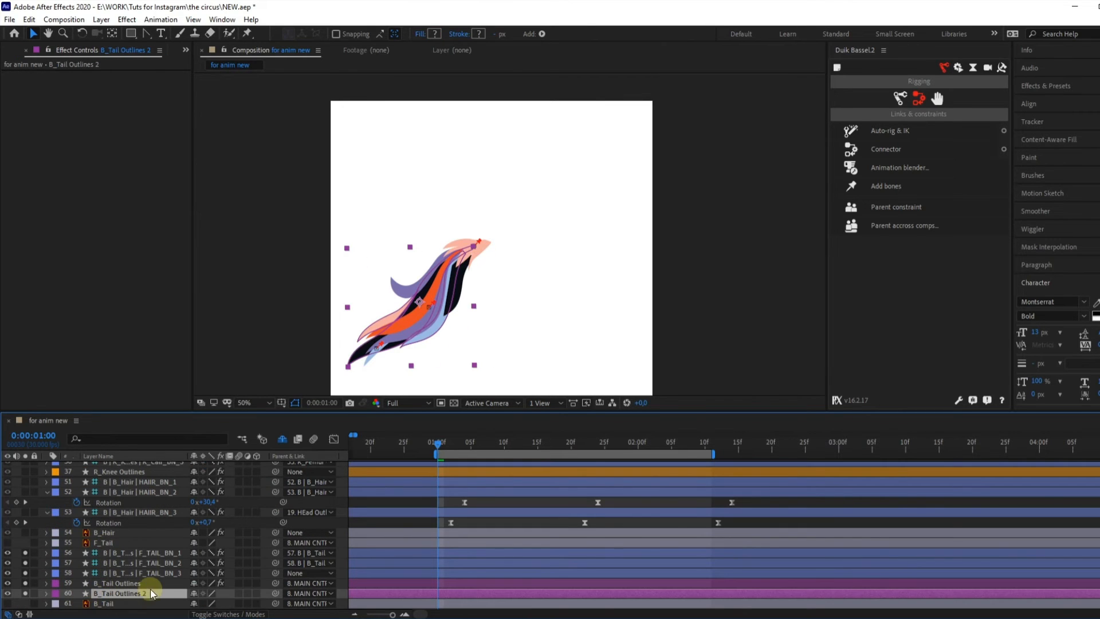
left_click(247, 33)
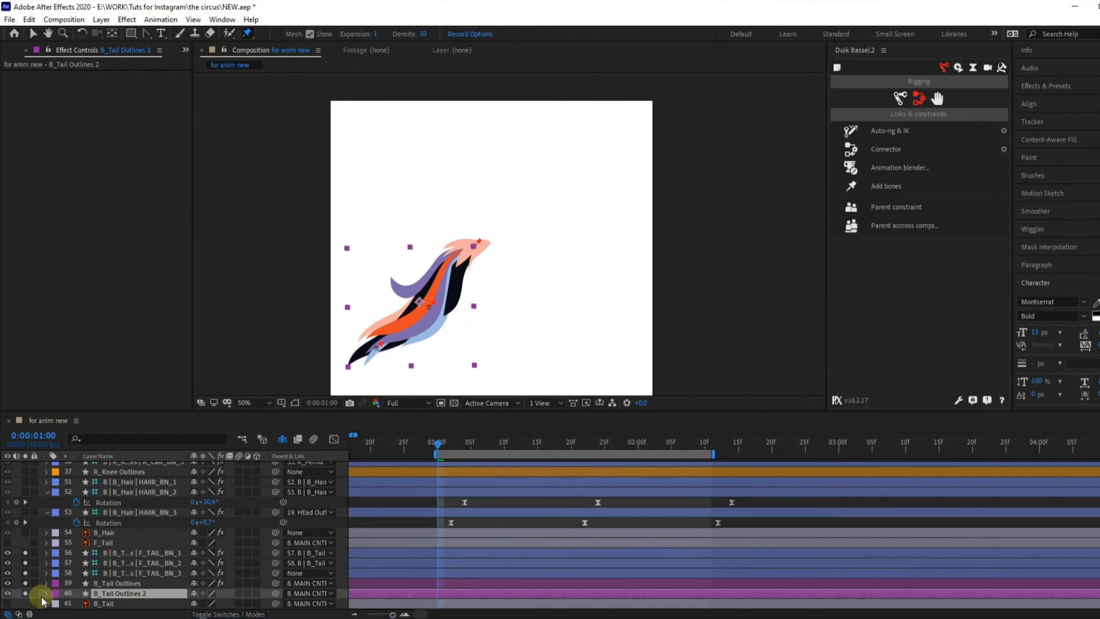
left_click(25, 583)
left_click_drag(28, 558, 29, 550)
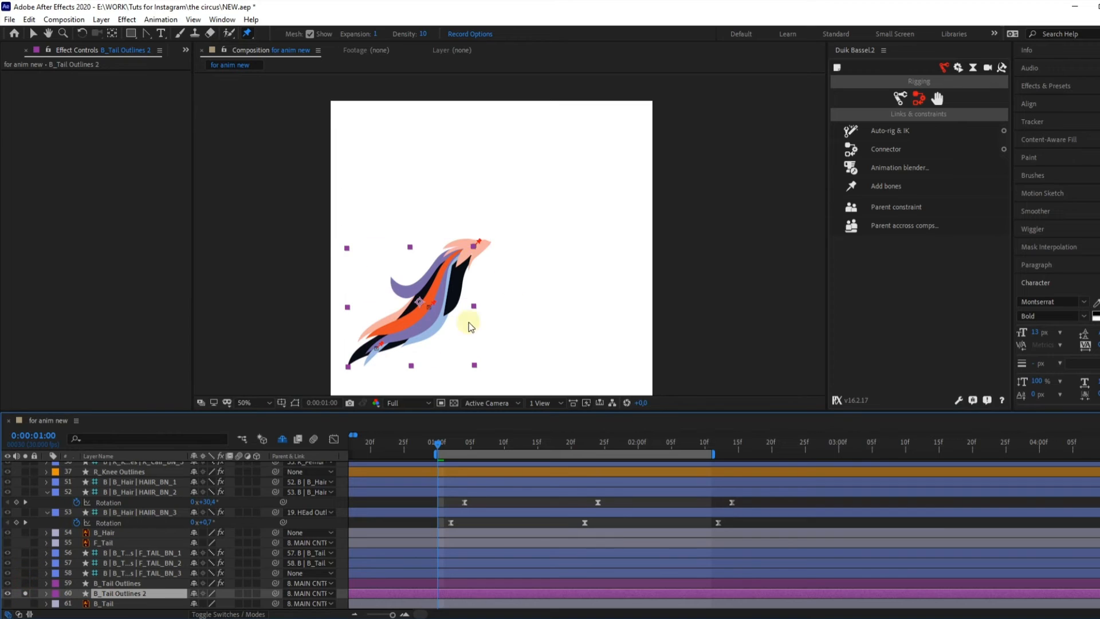
left_click(473, 245)
left_click(419, 322)
left_click(357, 351)
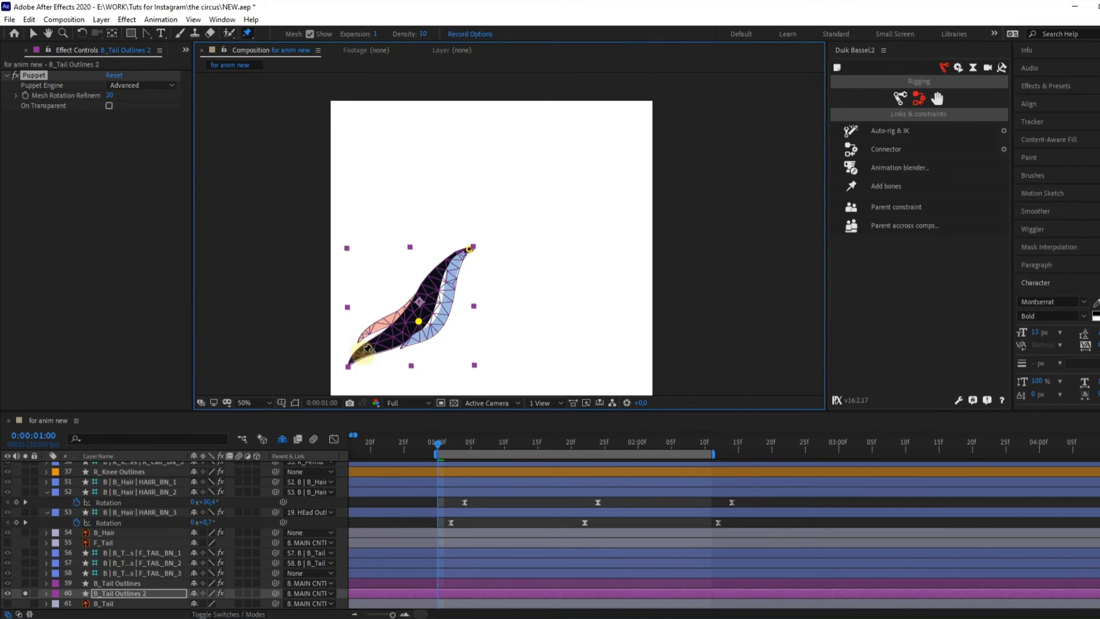
- Rename the three puppet pins of B_Tail Outlines 2 with the prefix B_, keeping TAIL_ and BN_ numbered from 1
left_click(105, 594)
key("u")
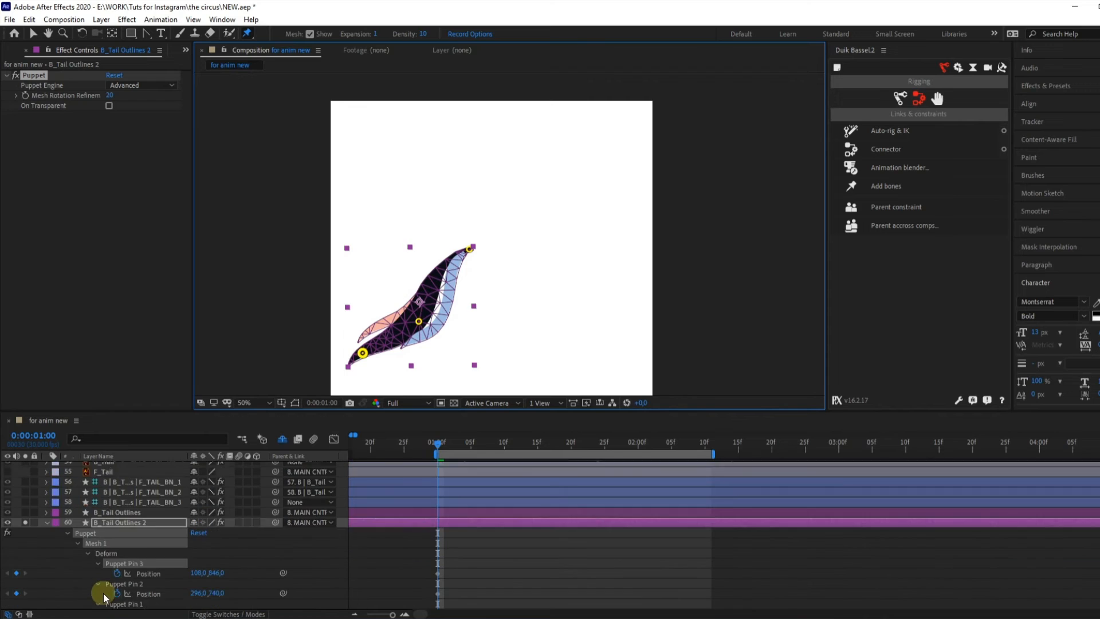
scroll(104, 594, "down", 1)
left_click(114, 584, "shift")
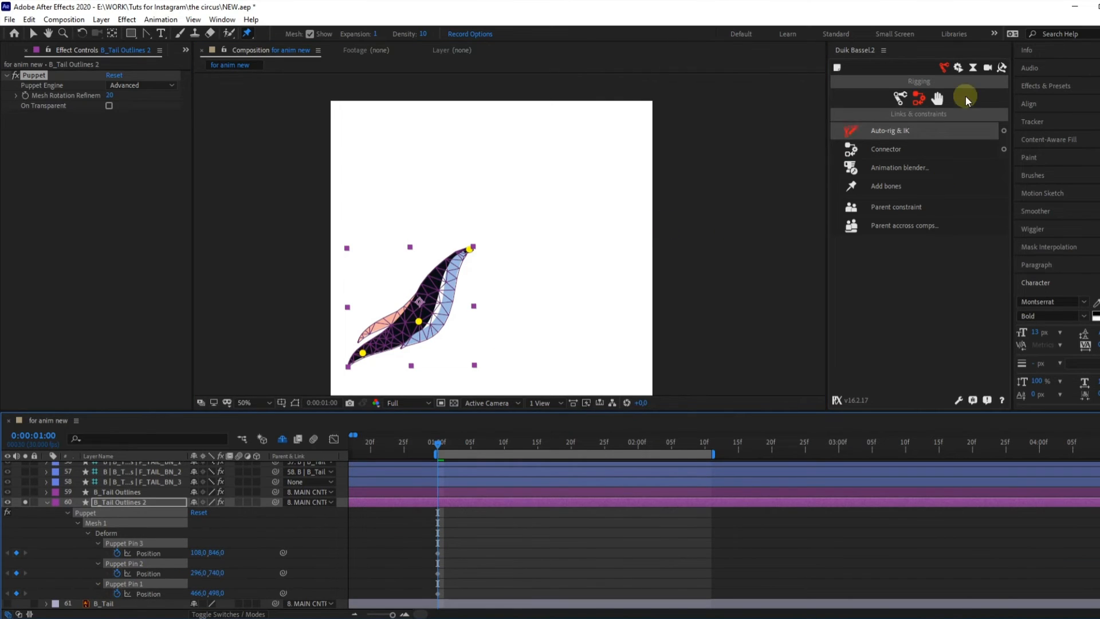
left_click(972, 67)
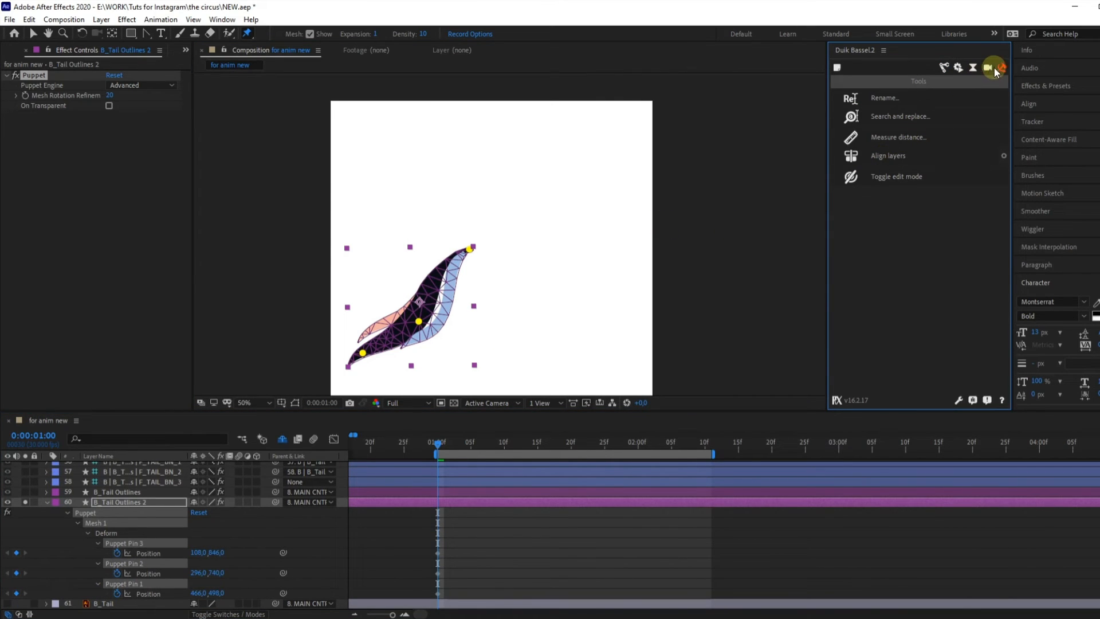
left_click(917, 97)
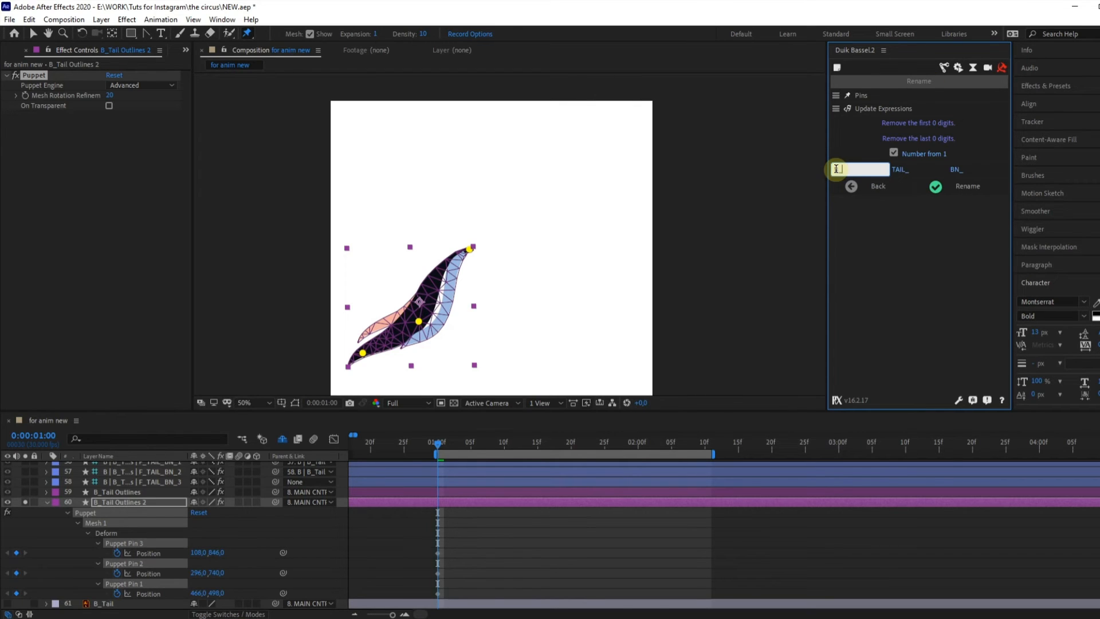
type("B_")
left_click(976, 185)
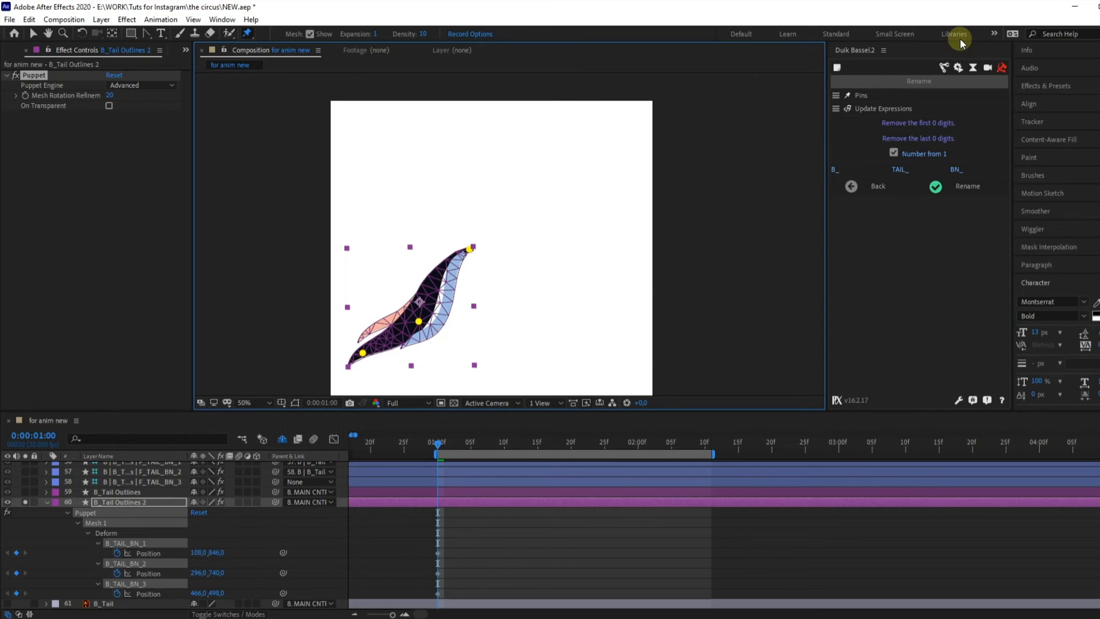
- Add bones to the B_TAIL_BN pins, and parent B_TAIL_BN_1 to B_TAIL_BN_2 and B_TAIL_BN_2 to B_TAIL_BN_3
left_click(943, 68)
left_click(885, 187)
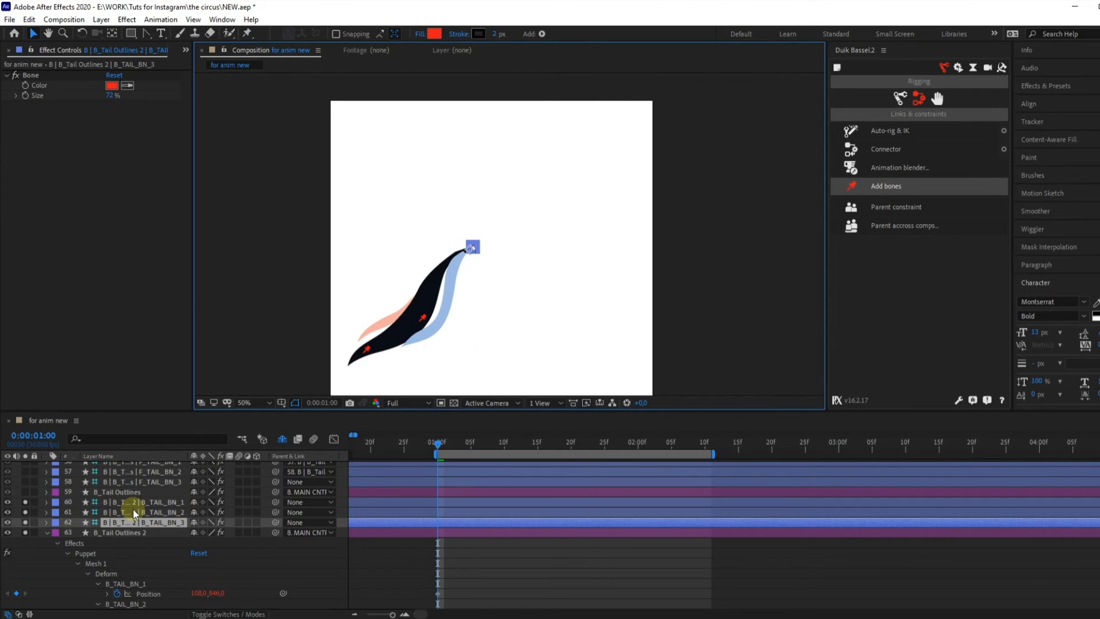
left_click(133, 502)
left_click_drag(277, 501, 153, 521)
left_click(114, 532)
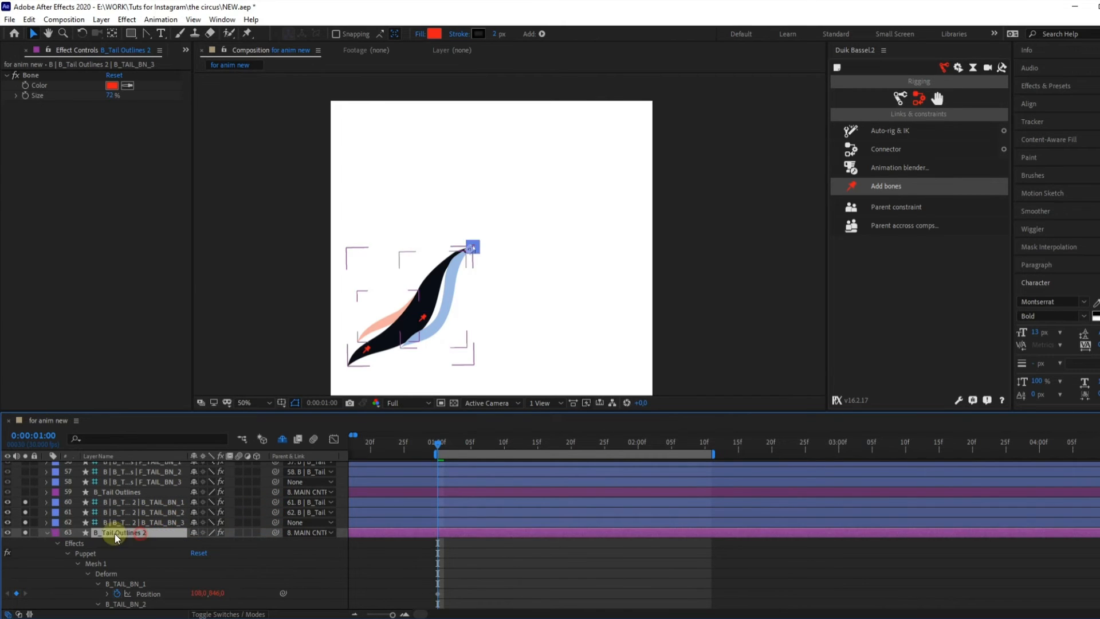
- Collapse B_Tail Outlines 2 and set the parent of both B_Tail Outlines and B_Tail Outlines 2 to None
left_click(47, 532)
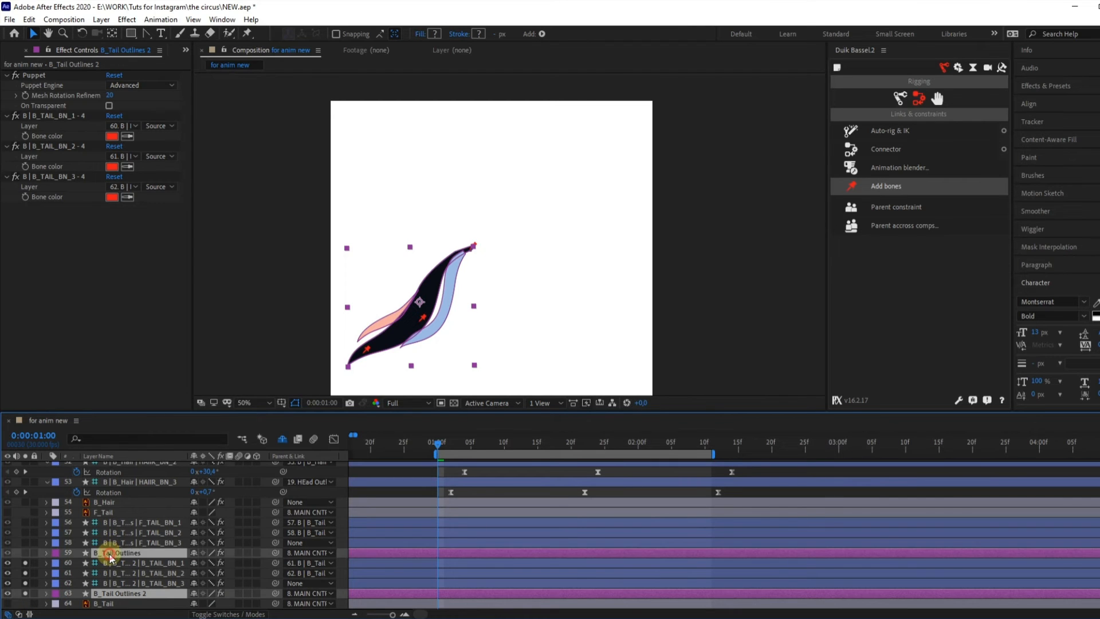
left_click(318, 553)
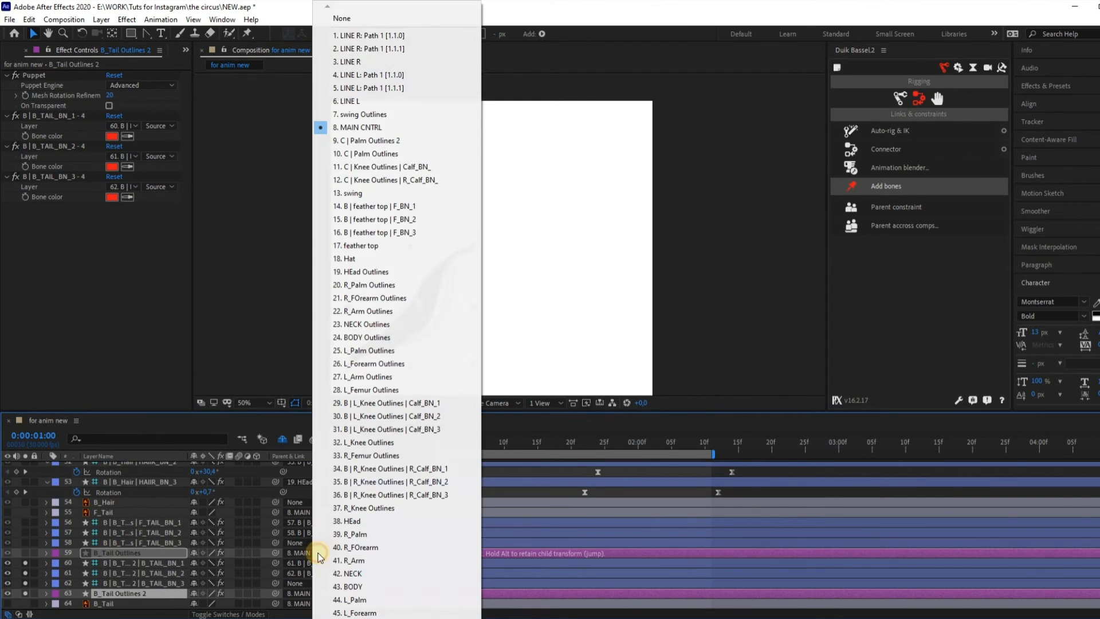
left_click(341, 19)
- Parent bones F_TAIL_BN_3 and B_TAIL_BN_3 to MAIN CNTRL and unsolo the tail layers to show the whole character
left_click(117, 581)
left_click(117, 543, "ctrl")
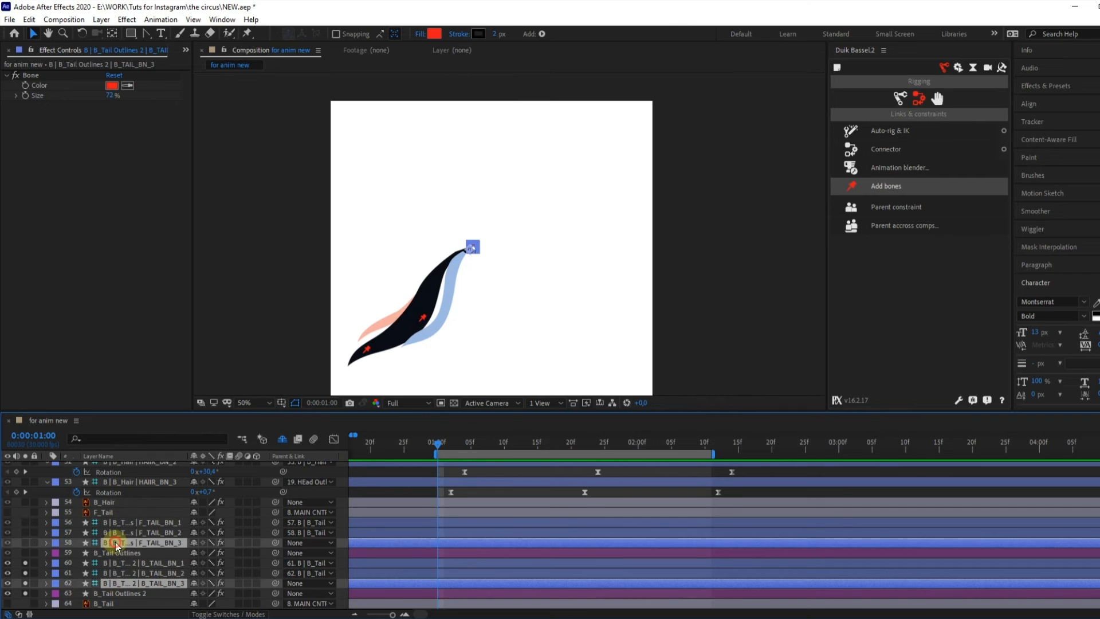
left_click(303, 545)
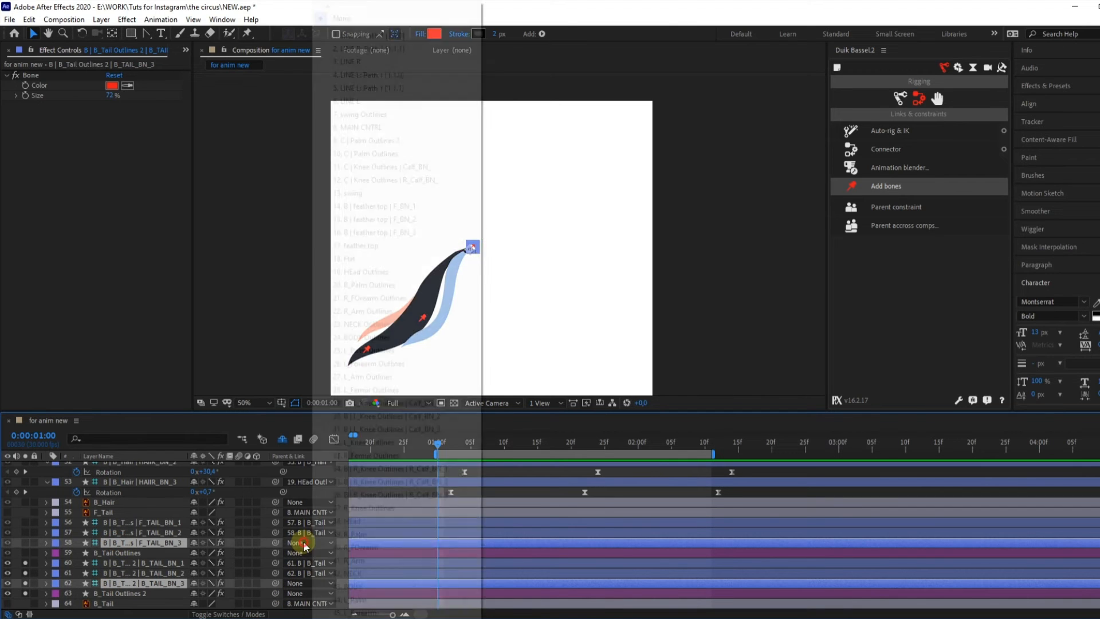
left_click(377, 129)
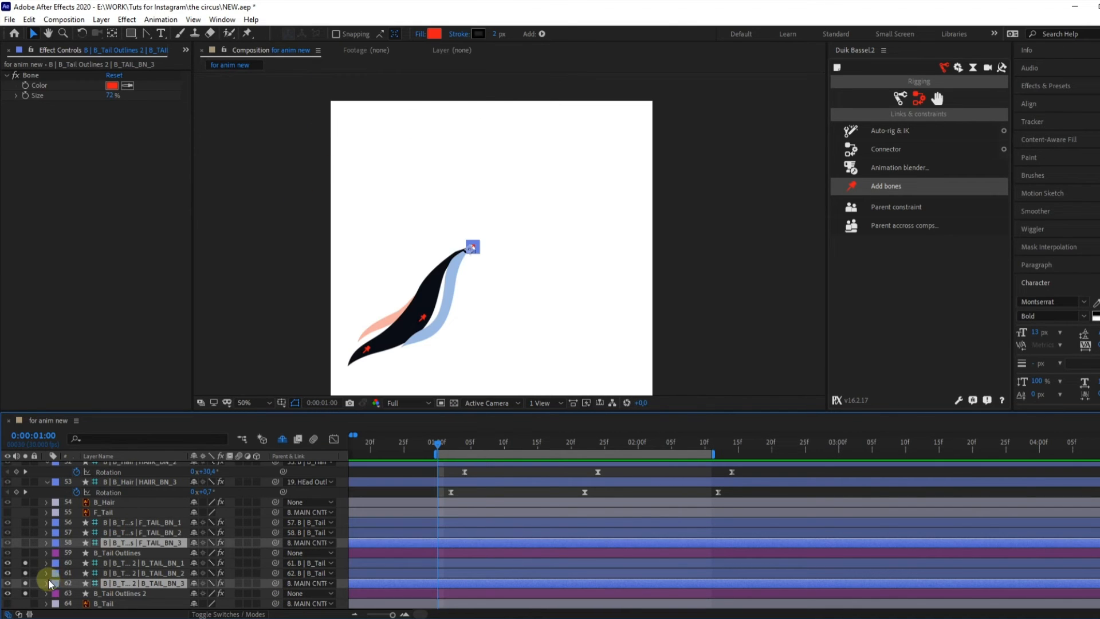
left_click(126, 566)
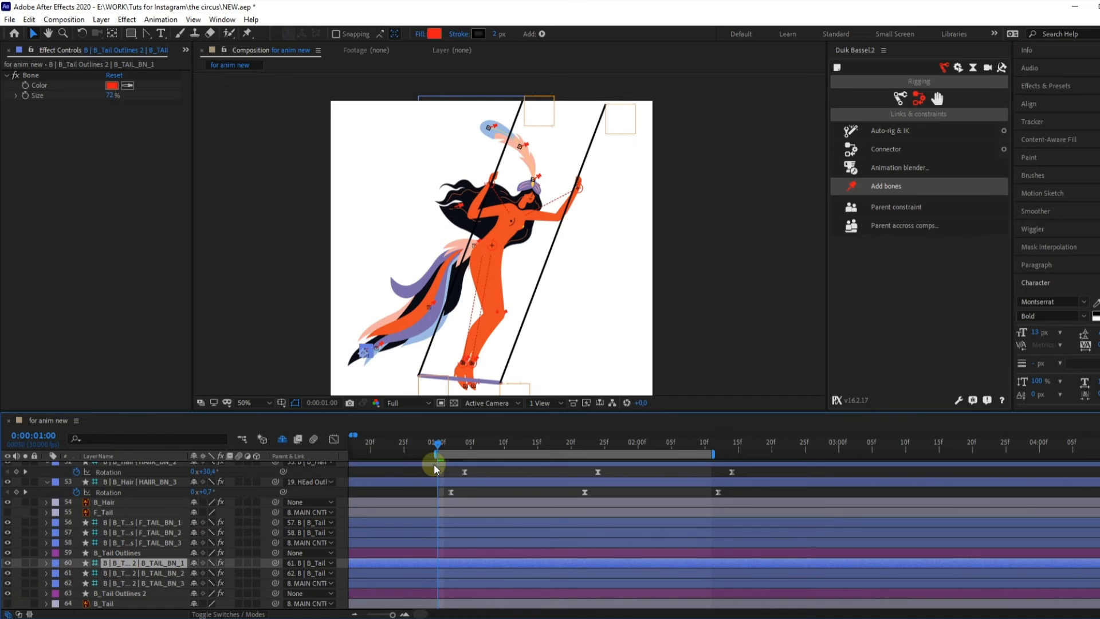
- At 0:00:01:00, set the first Rotation keyframes on bones F_TAIL_BN_2, F_TAIL_BN_3, B_TAIL_BN_2 and B_TAIL_BN_3
left_click_drag(462, 445, 438, 458)
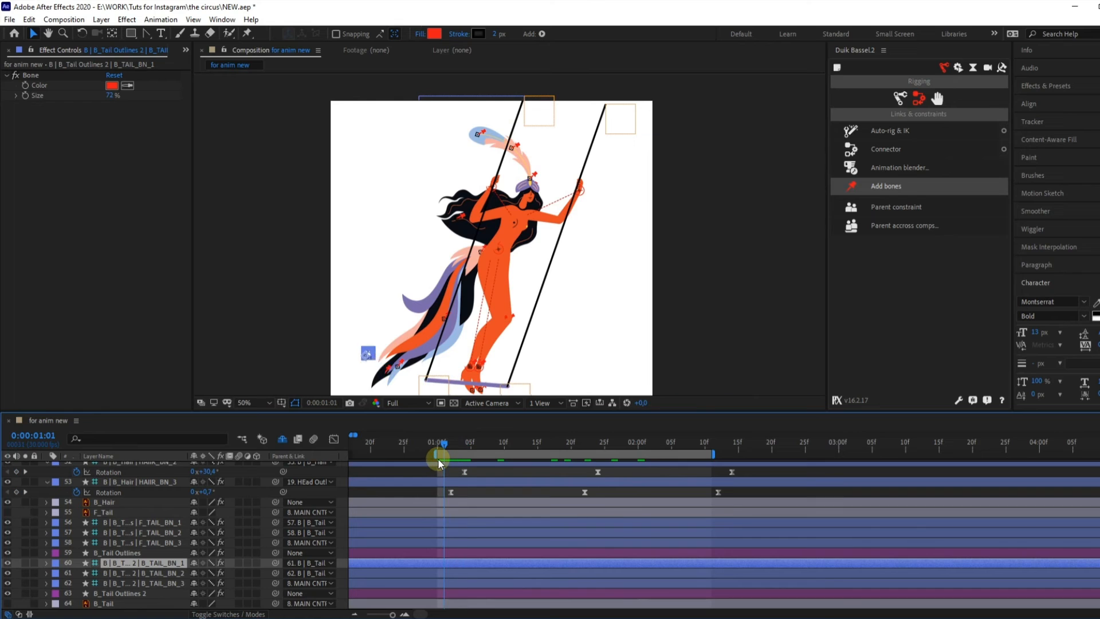
left_click(128, 579)
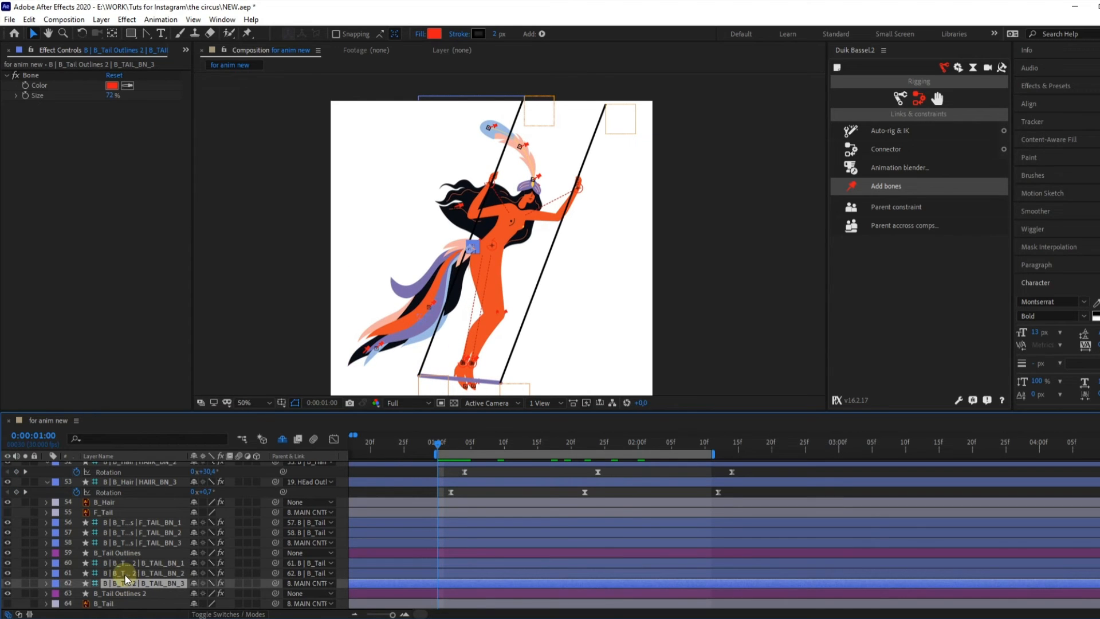
left_click(127, 573, "shift")
left_click(126, 541, "ctrl")
left_click(127, 533, "ctrl")
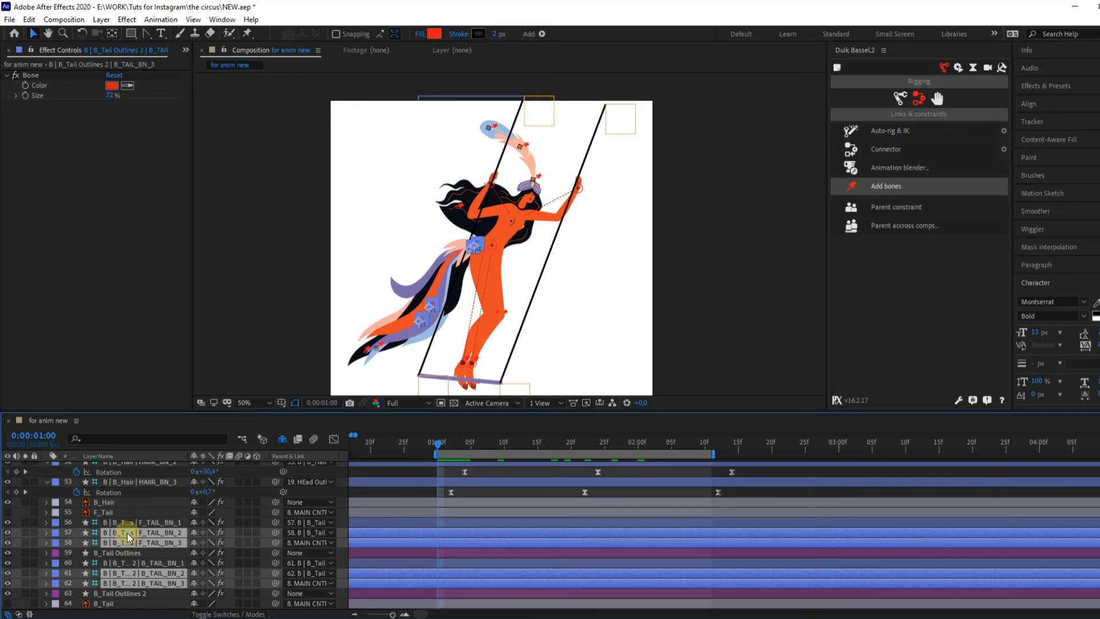
key("r")
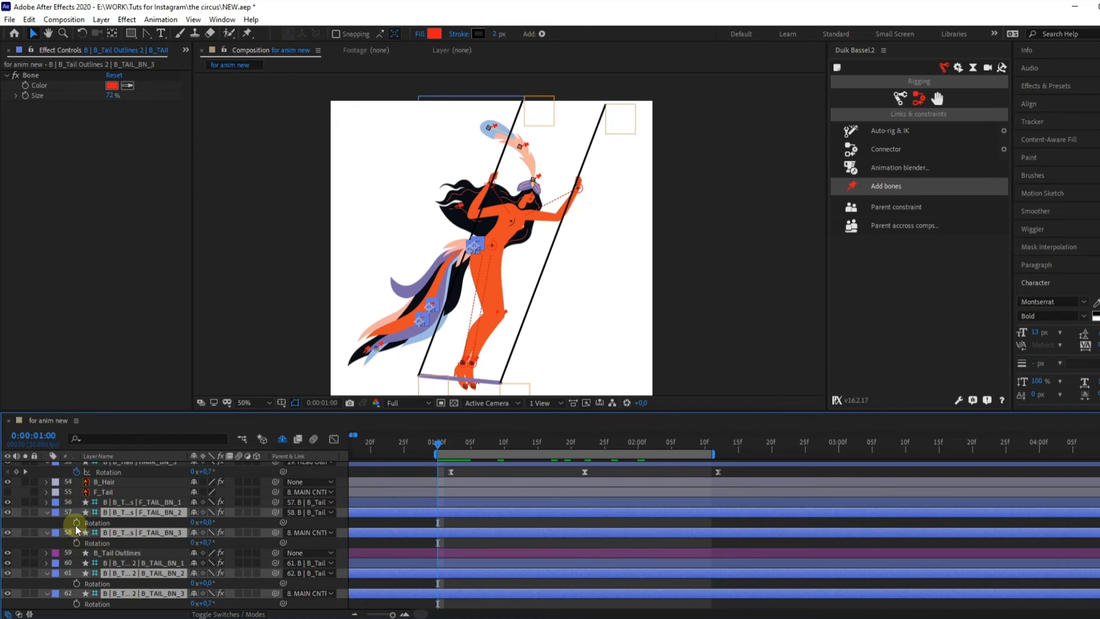
left_click(76, 522)
left_click(76, 543)
- Keyframe the four tail bones' rotation at 0:00:01:22, with both BN_2 bones at -19.0° and both BN_3 bones at -18.3°
left_click_drag(562, 445, 585, 443)
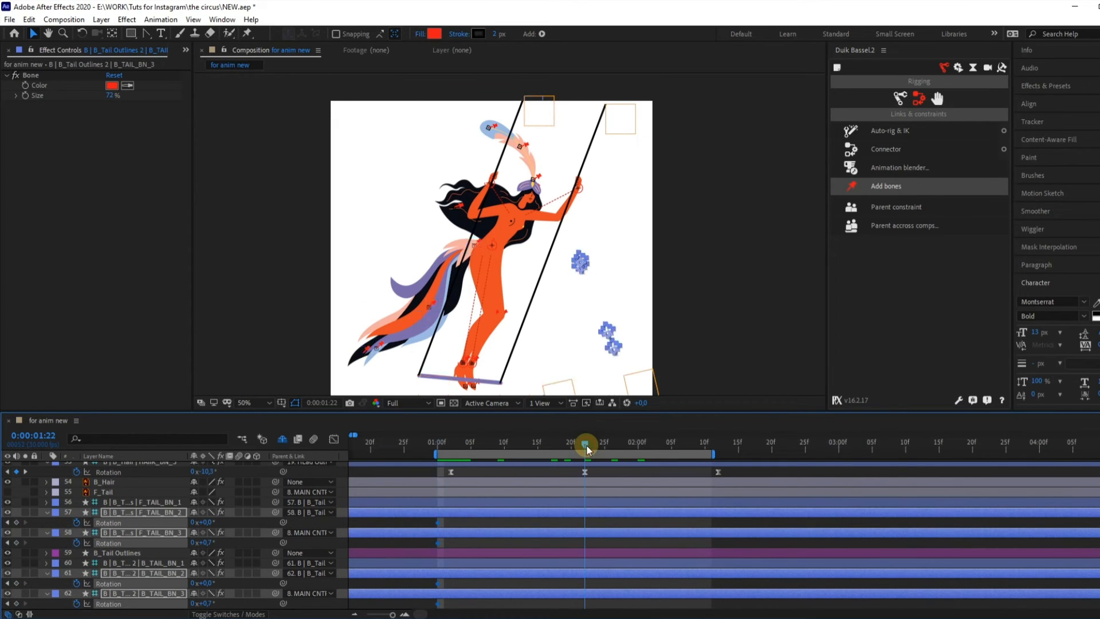
left_click(16, 522)
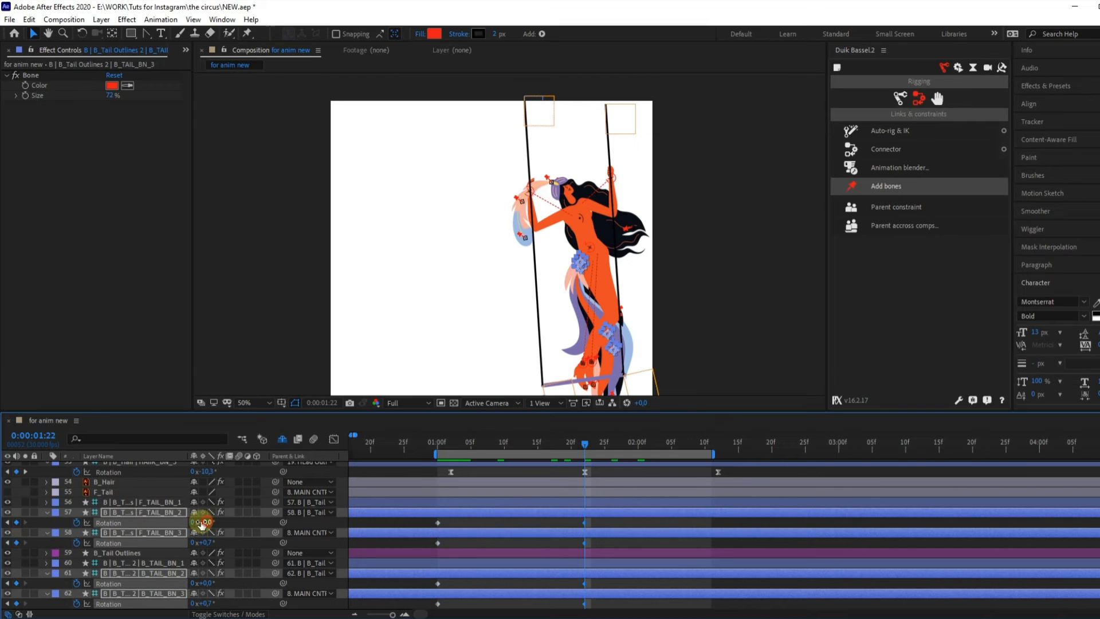
left_click_drag(201, 522, 181, 526)
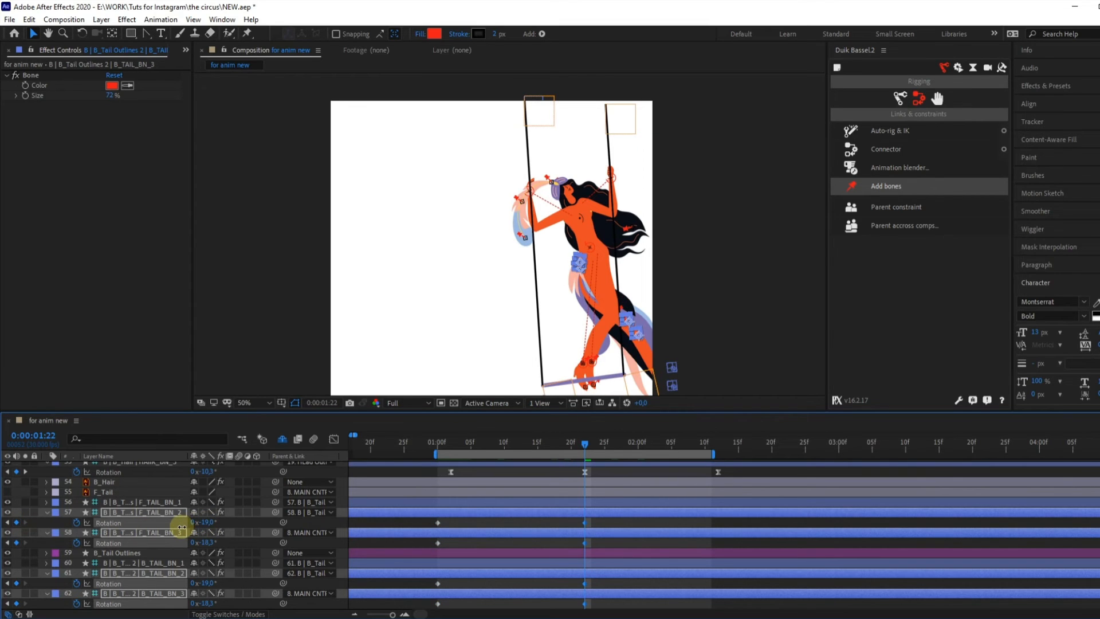
scroll(591, 260, "up", 2)
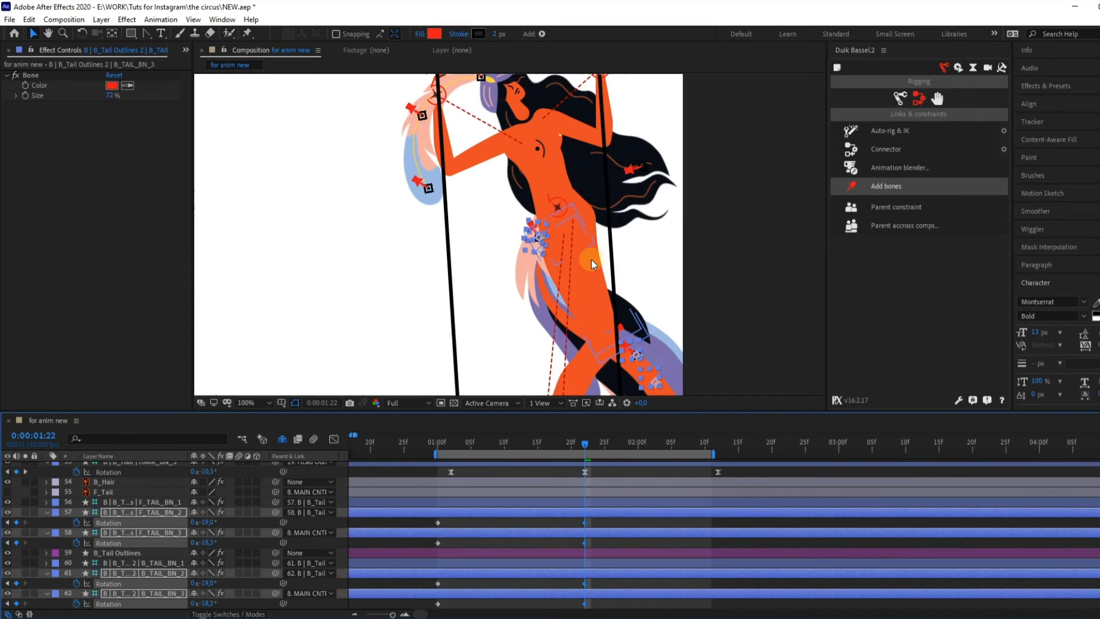
left_click(514, 523)
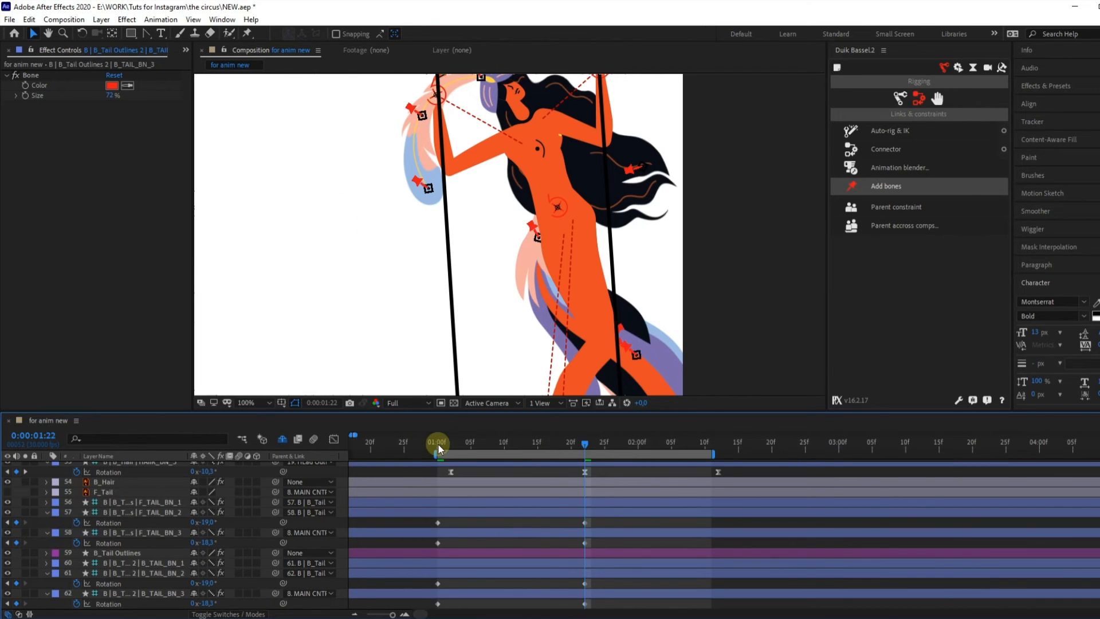
- At 0:00:01:00, raise the tail by rotating both BN_2 bones to 67.0° and both BN_3 bones to 67.7°
left_click(452, 511)
left_click(455, 532, "ctrl")
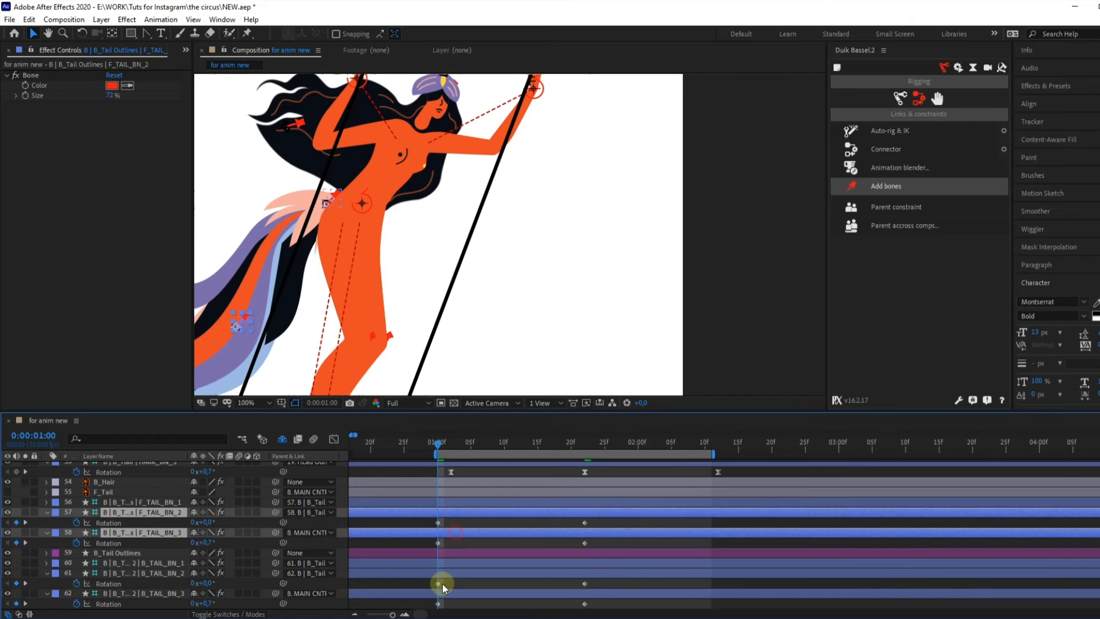
left_click(440, 572, "ctrl")
left_click(452, 595, "ctrl")
left_click_drag(207, 523, 461, 212)
scroll(366, 236, "down", 1)
key("space")
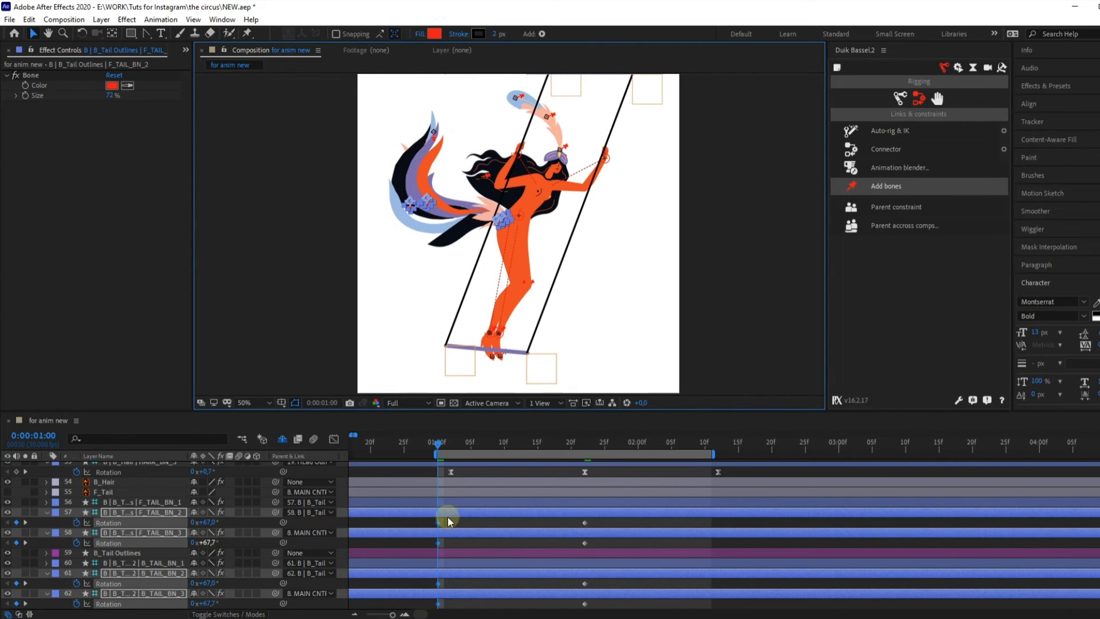
- Apply Easy Ease to all Rotation keyframes of the four tail bones
left_click(583, 442)
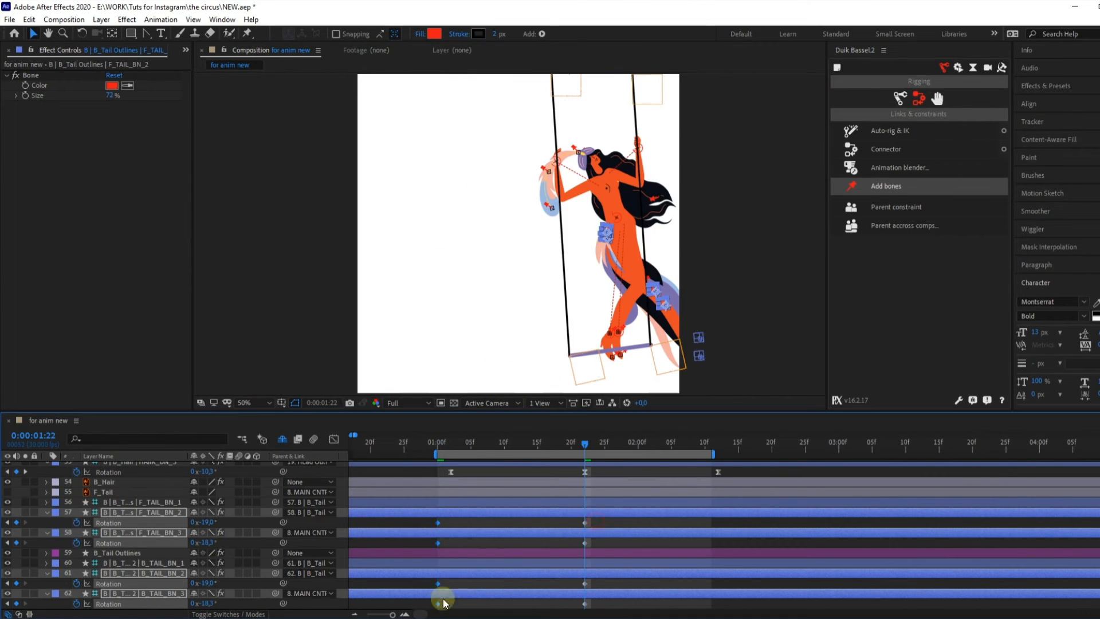
left_click_drag(442, 599, 425, 613)
key("F9")
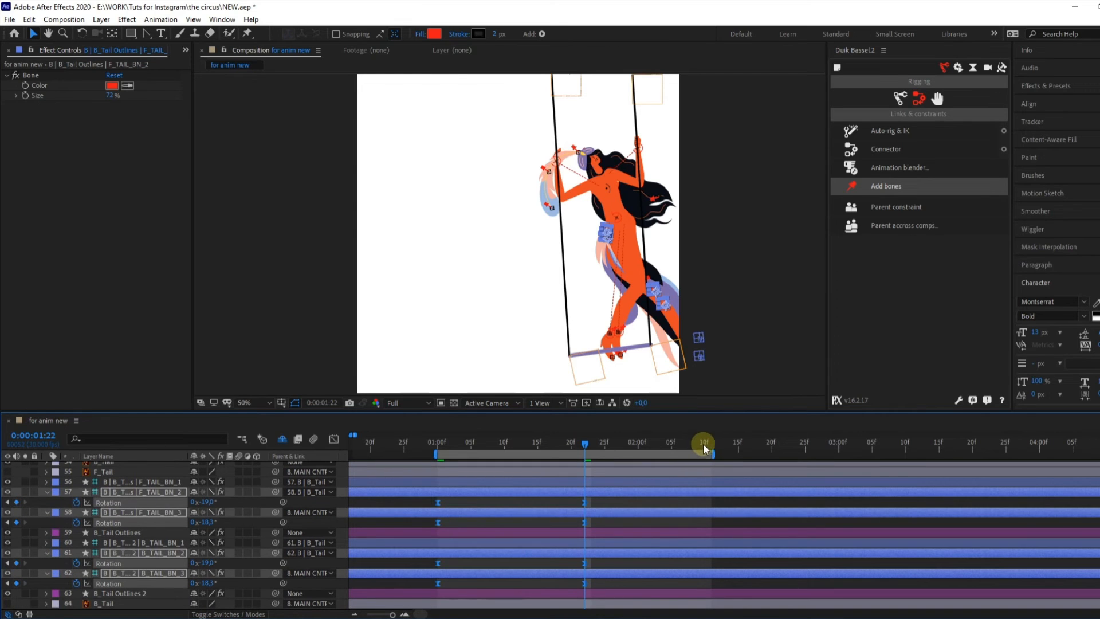
- Copy each tail bone's first Rotation keyframe and paste it at 0:00:02:10 to close the loop
left_click(704, 444)
left_click_drag(444, 505, 429, 510)
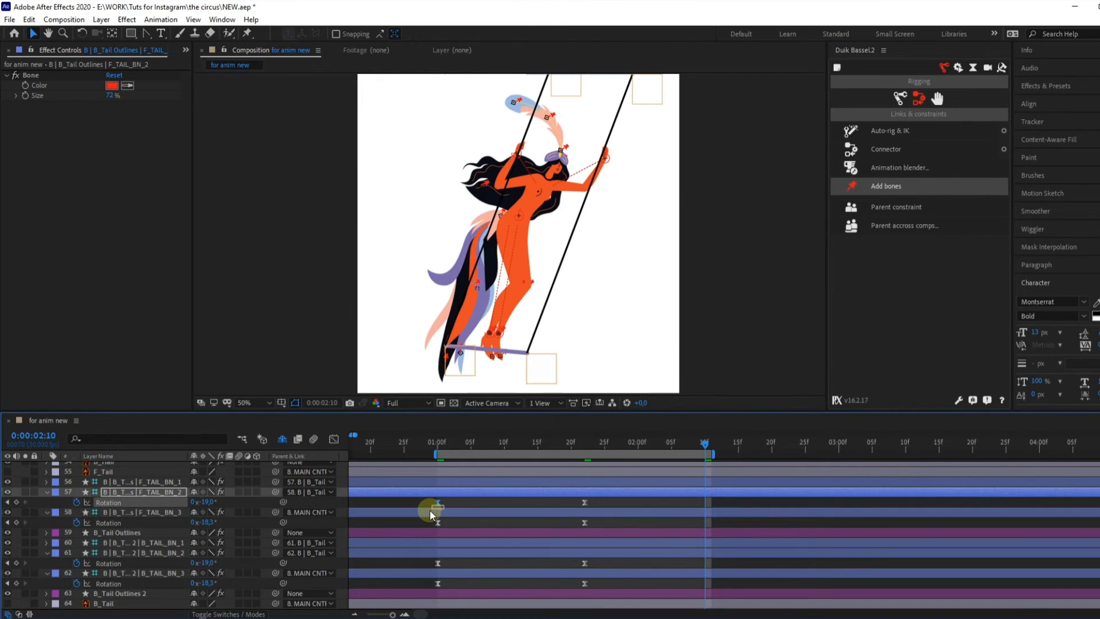
key("ctrl+c")
key("ctrl+v")
left_click(438, 523)
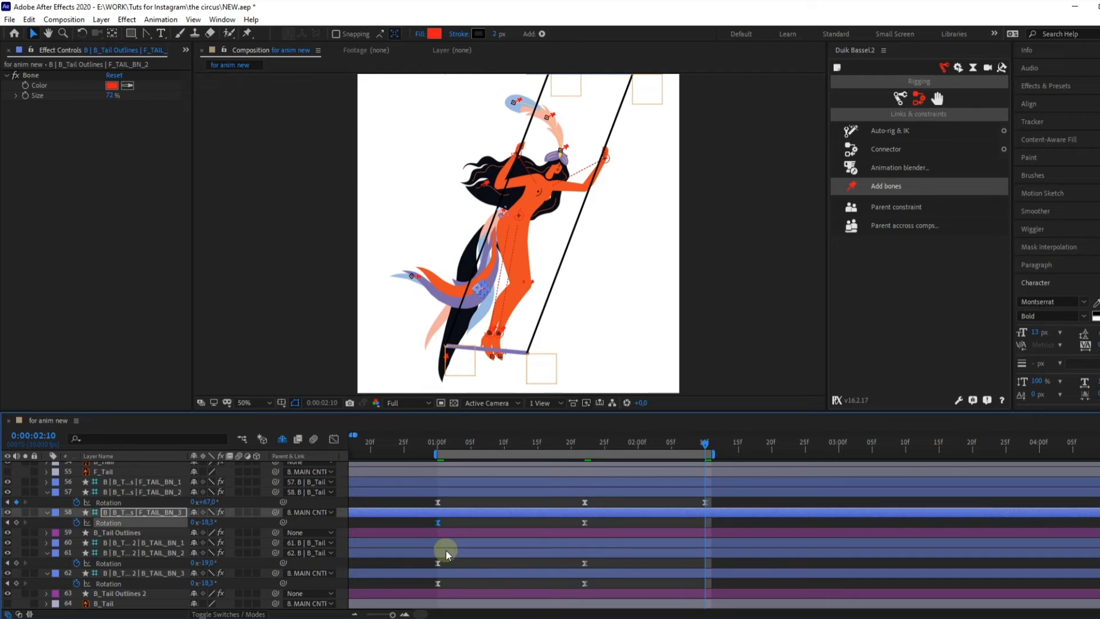
left_click(437, 564)
key("ctrl+c")
key("ctrl+v")
left_click(437, 583)
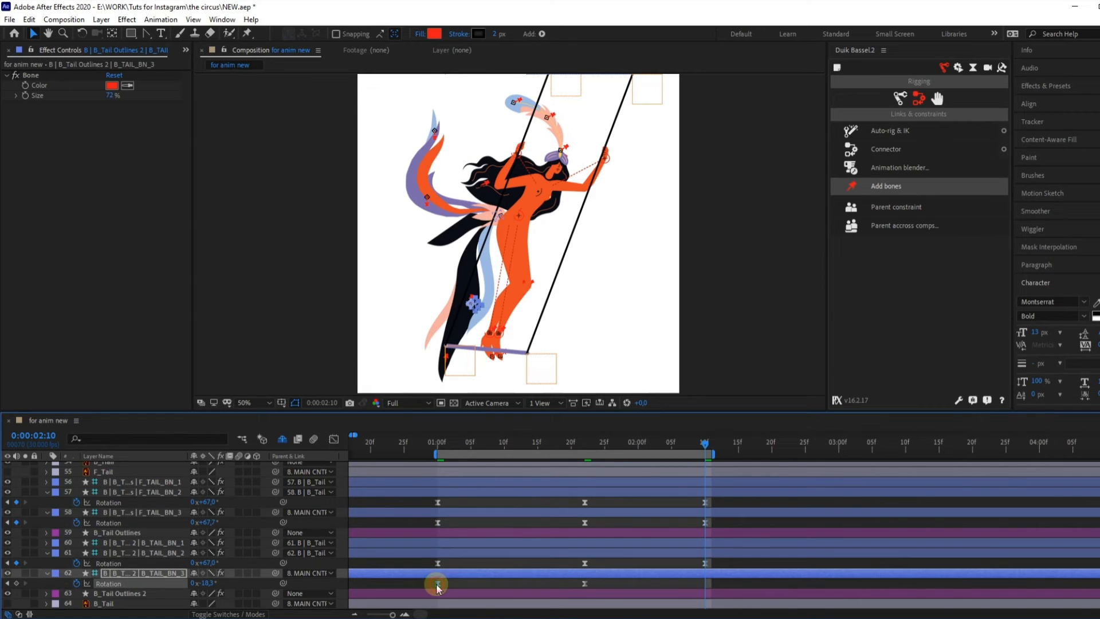
key("ctrl+c")
key("ctrl+v")
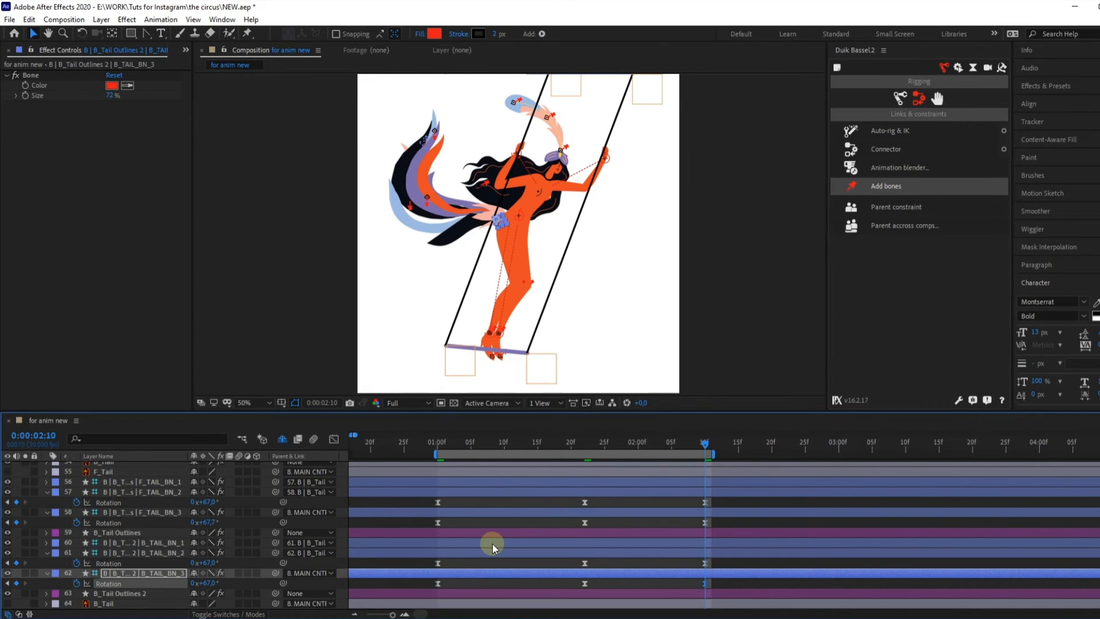
- Preview the tail swing and examine the keyframe timing of the hair, feather, head, neck and MAIN CNTRL layers
key("space")
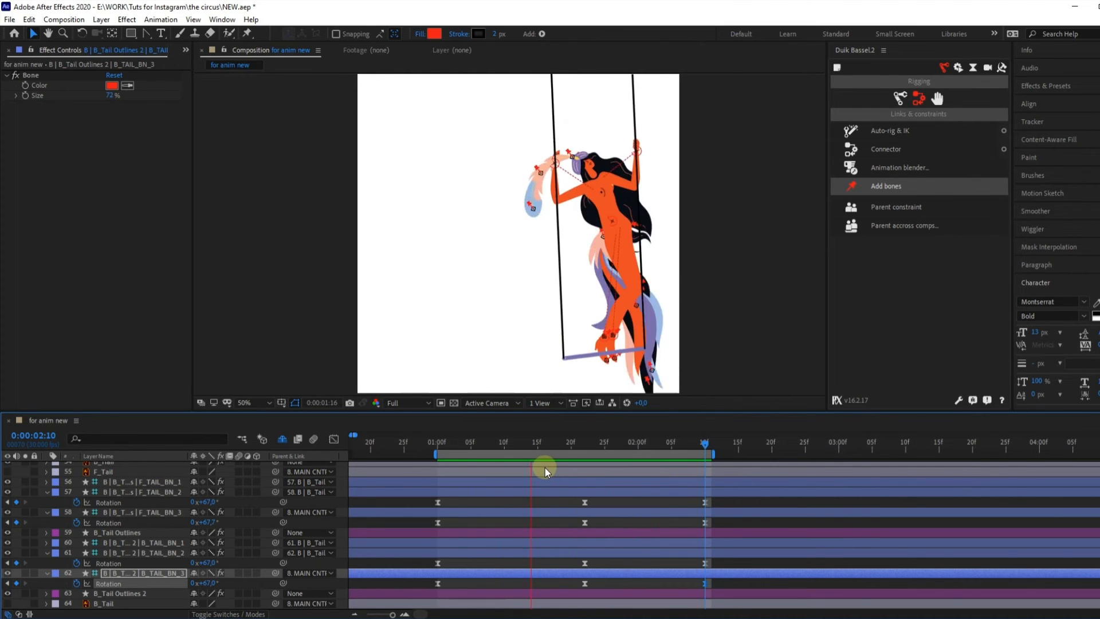
left_click_drag(465, 440, 437, 442)
left_click_drag(429, 506, 734, 593)
scroll(522, 561, "up", 3)
scroll(519, 543, "up", 3)
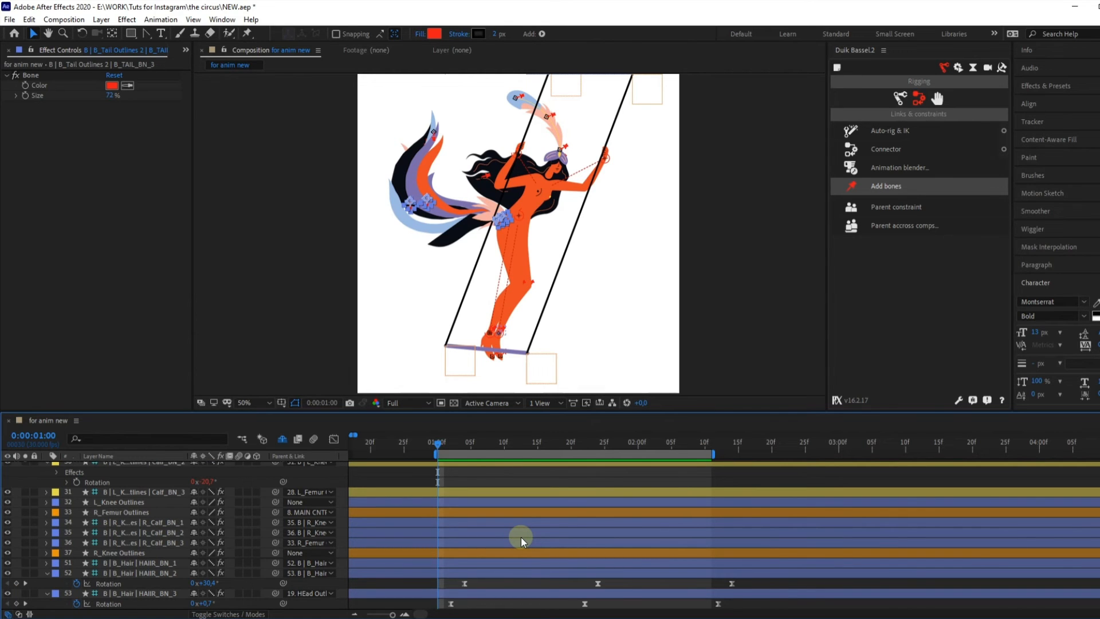
scroll(524, 537, "up", 6)
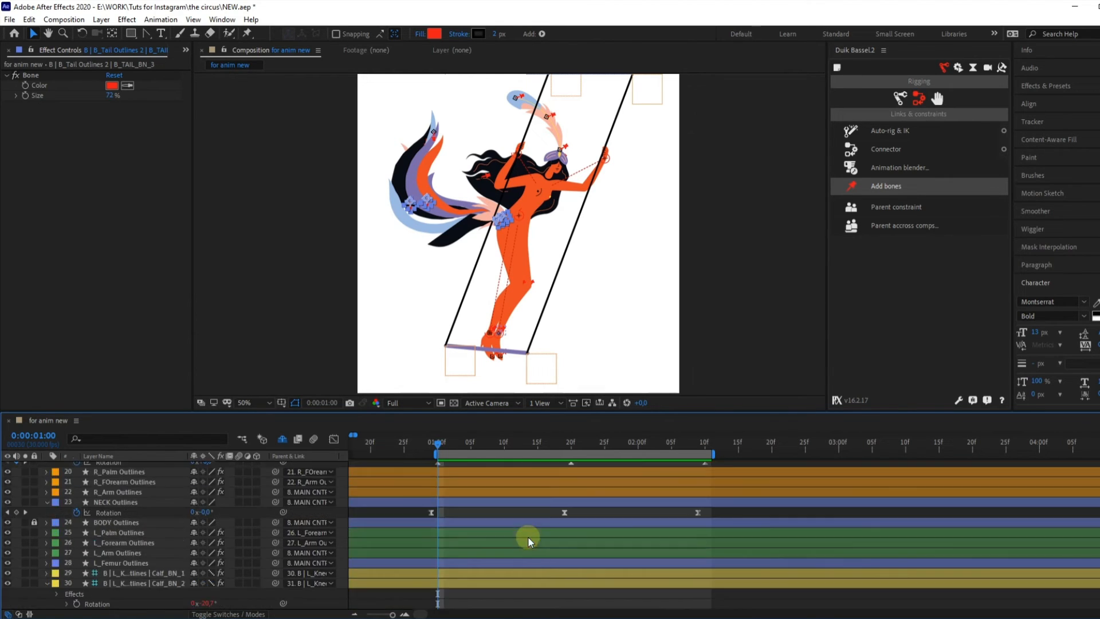
left_click(430, 446)
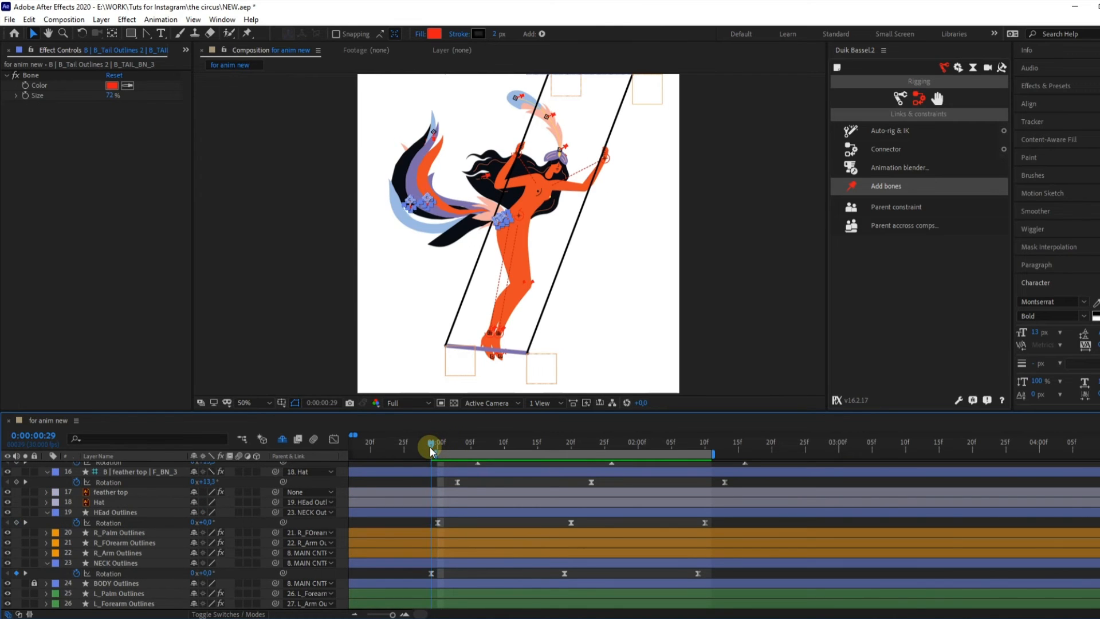
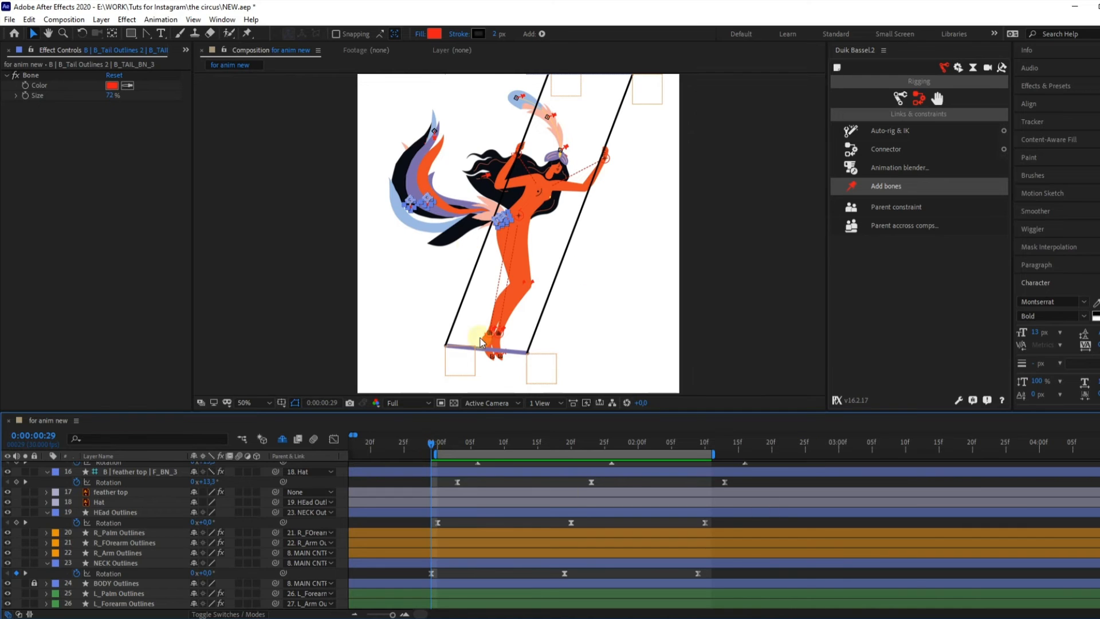
scroll(465, 526, "up", 5)
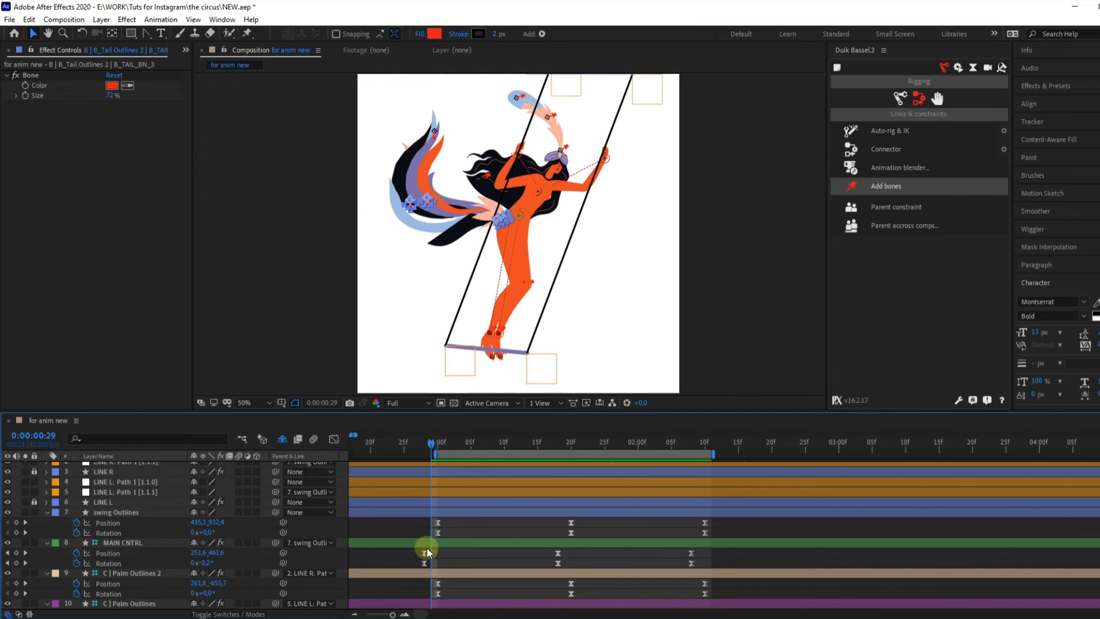
- Try shifting all Rotation keyframes of the four tail bones two frames earlier, starting at 0:00:00:28
left_click_drag(436, 441, 422, 443)
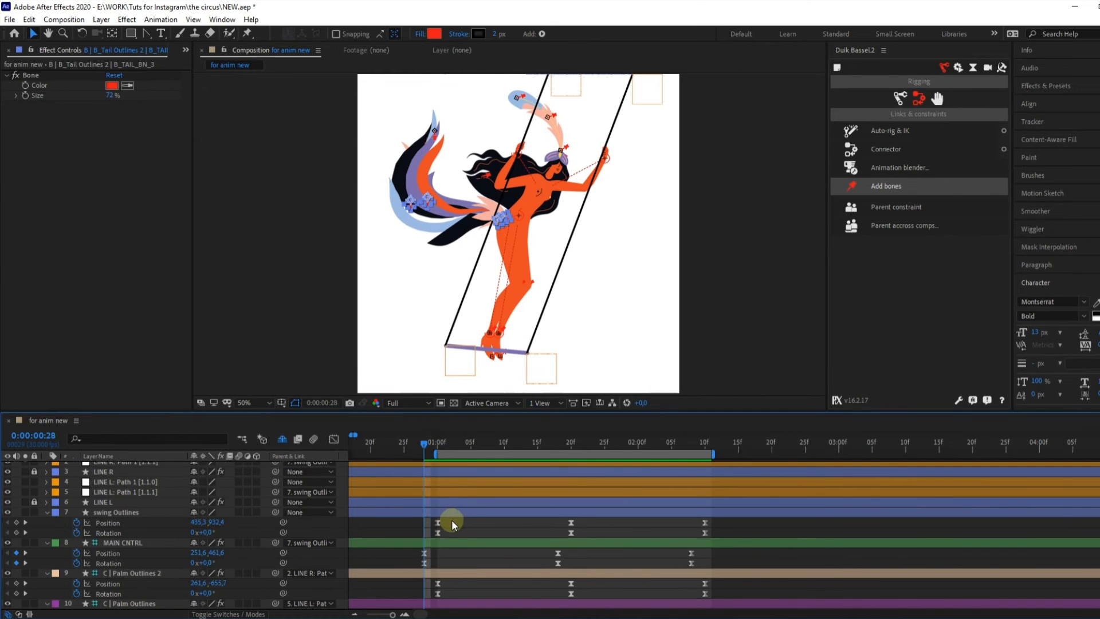
scroll(458, 520, "down", 3)
scroll(459, 521, "down", 15)
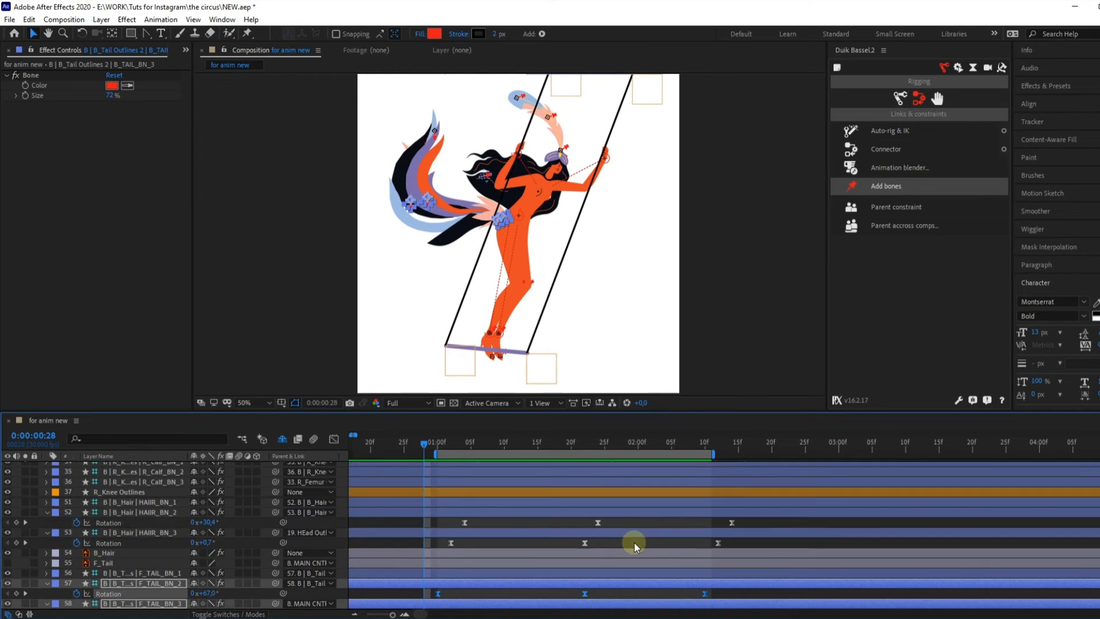
left_click_drag(753, 533, 425, 611)
left_click_drag(437, 503, 424, 504)
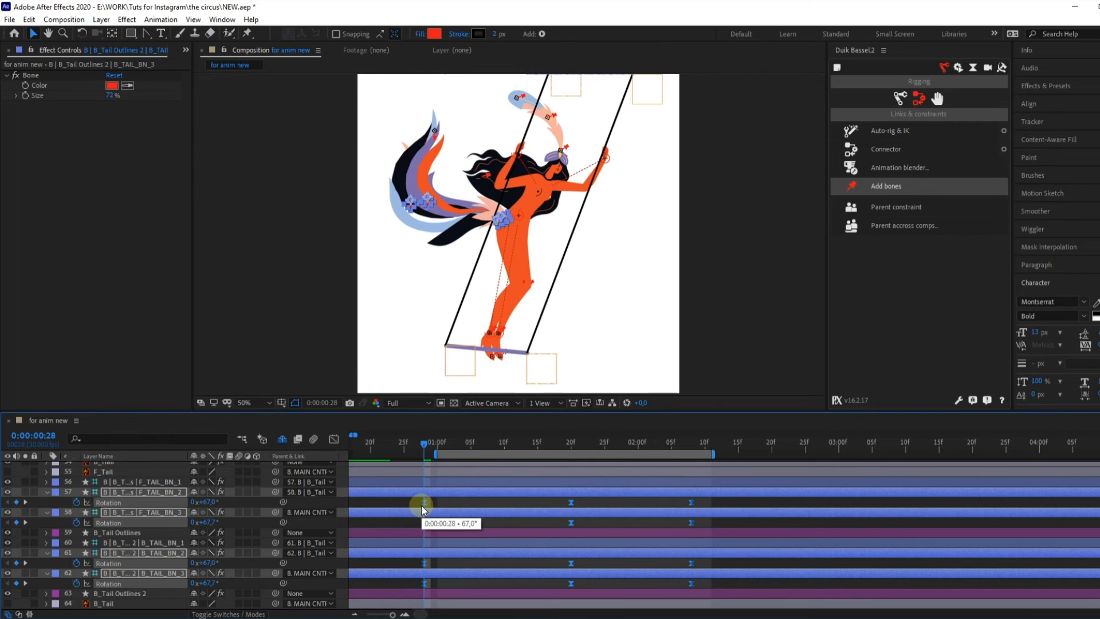
key("alt+Right")
key("alt+Right")
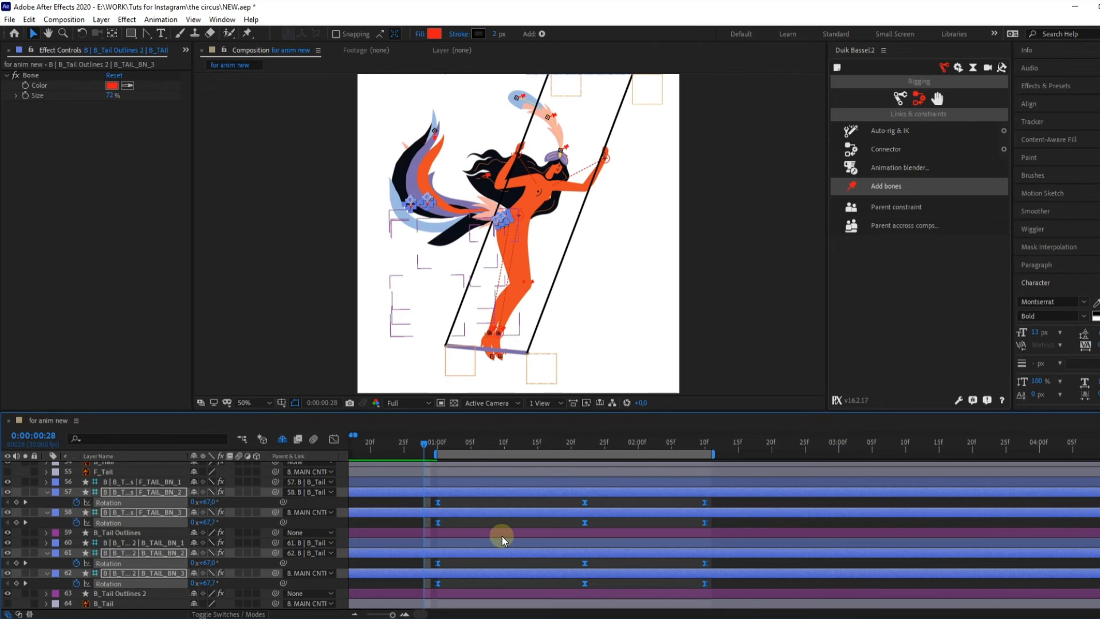
- Shift all Rotation keyframes of F_TAIL_BN_2 and B_TAIL_BN_2 two frames later and preview the swing
left_click(424, 502)
left_click_drag(424, 502, 757, 503)
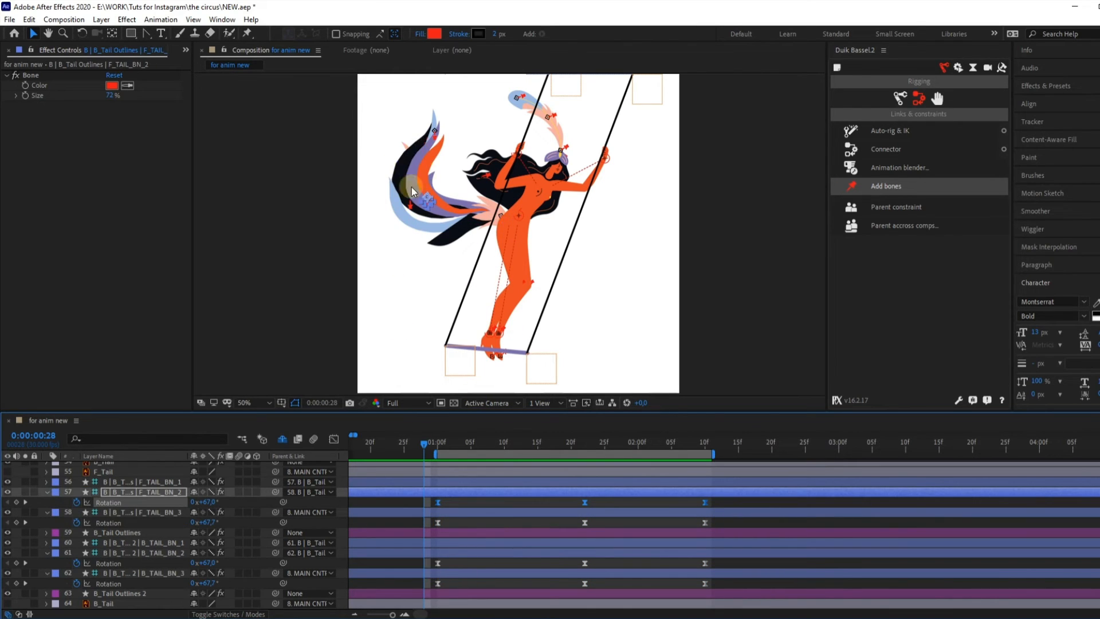
left_click_drag(428, 565, 743, 564)
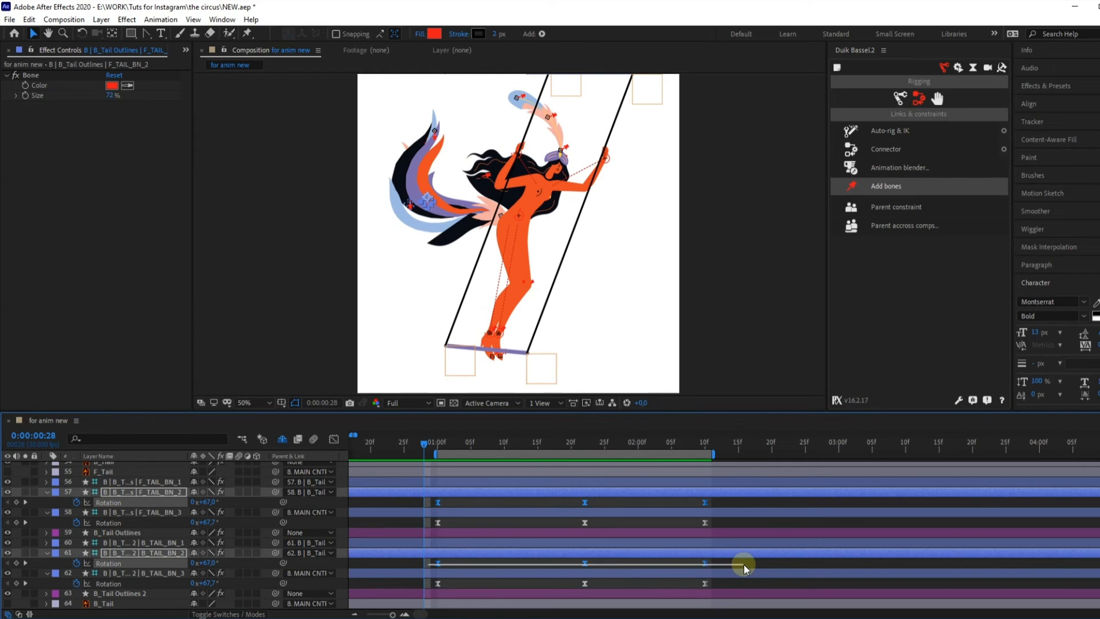
key("alt+Right")
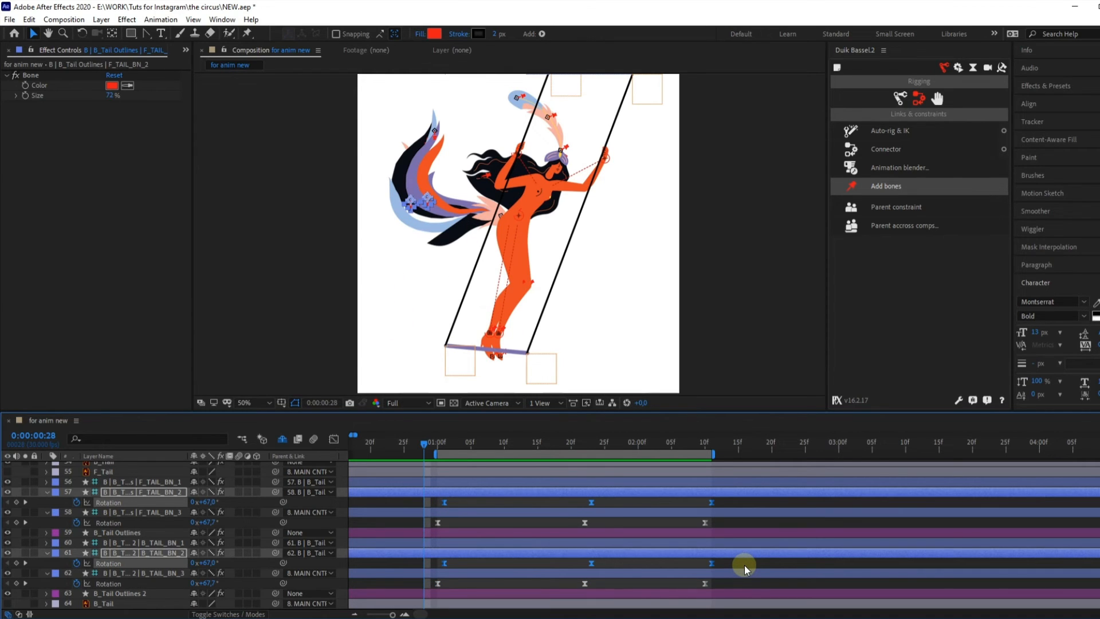
key("alt+Right")
key("space")
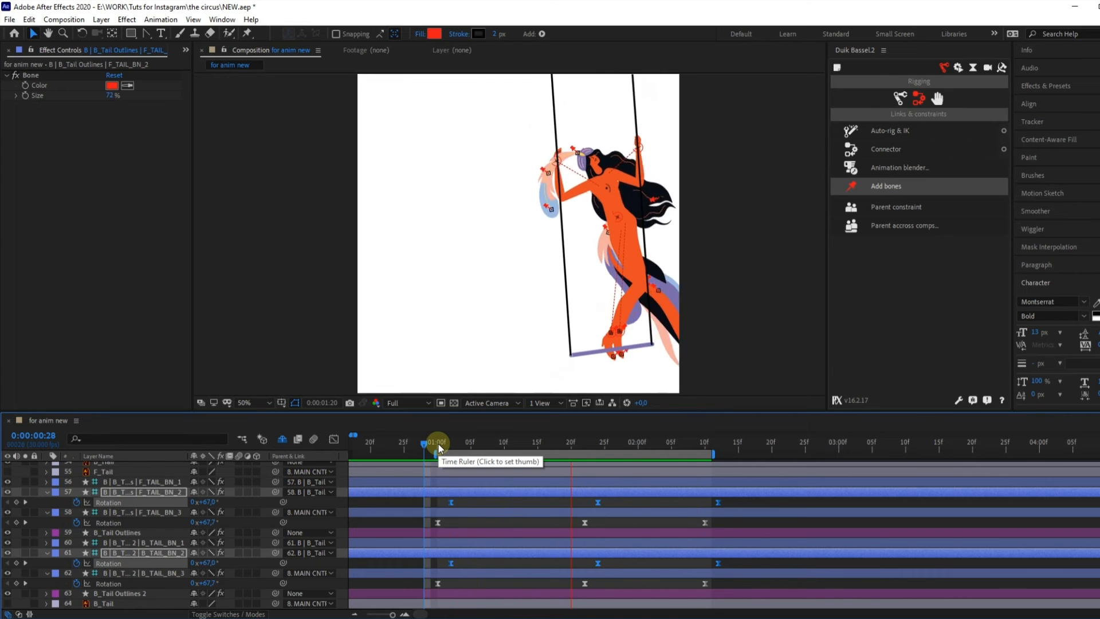
- Try adjusting the middle Rotation keyframes of the four tail bones in the value graph
left_click(610, 445)
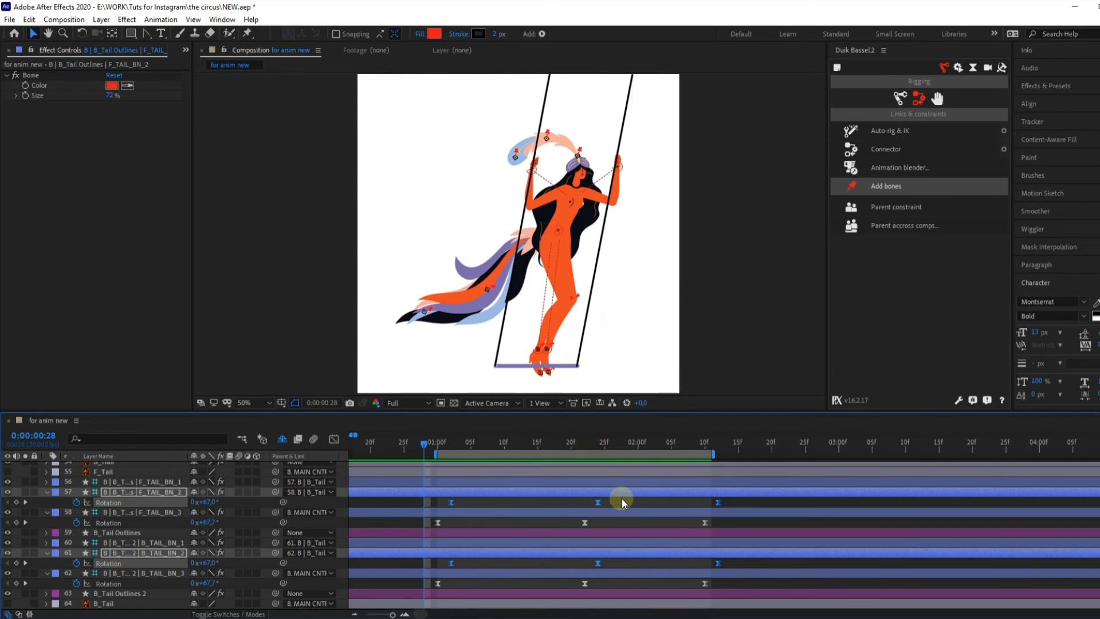
left_click_drag(565, 596, 614, 494)
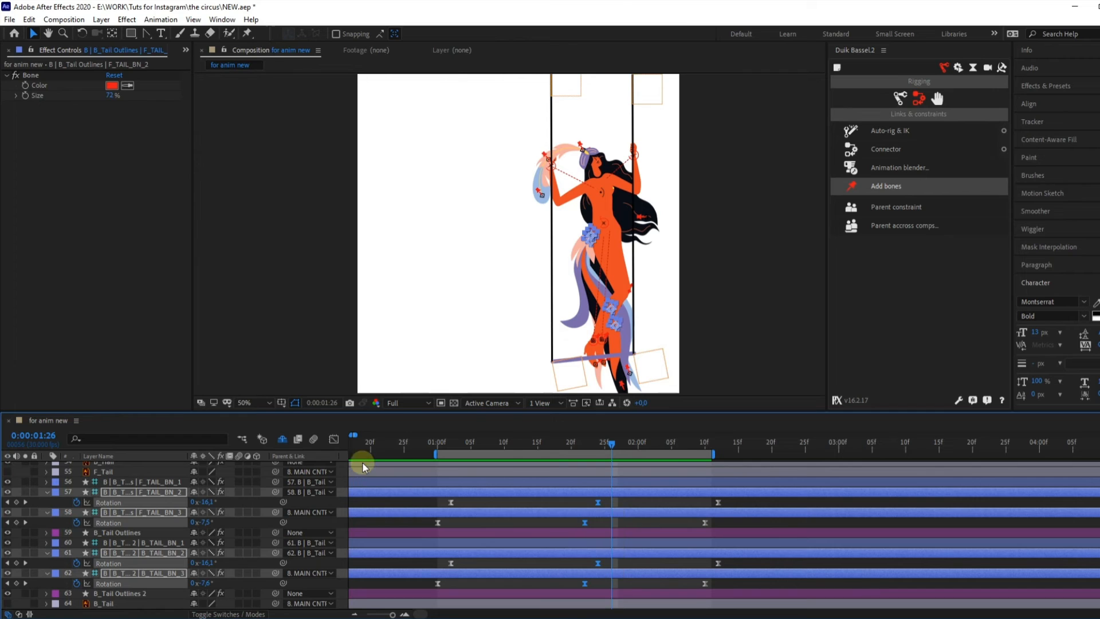
key("shift+F3")
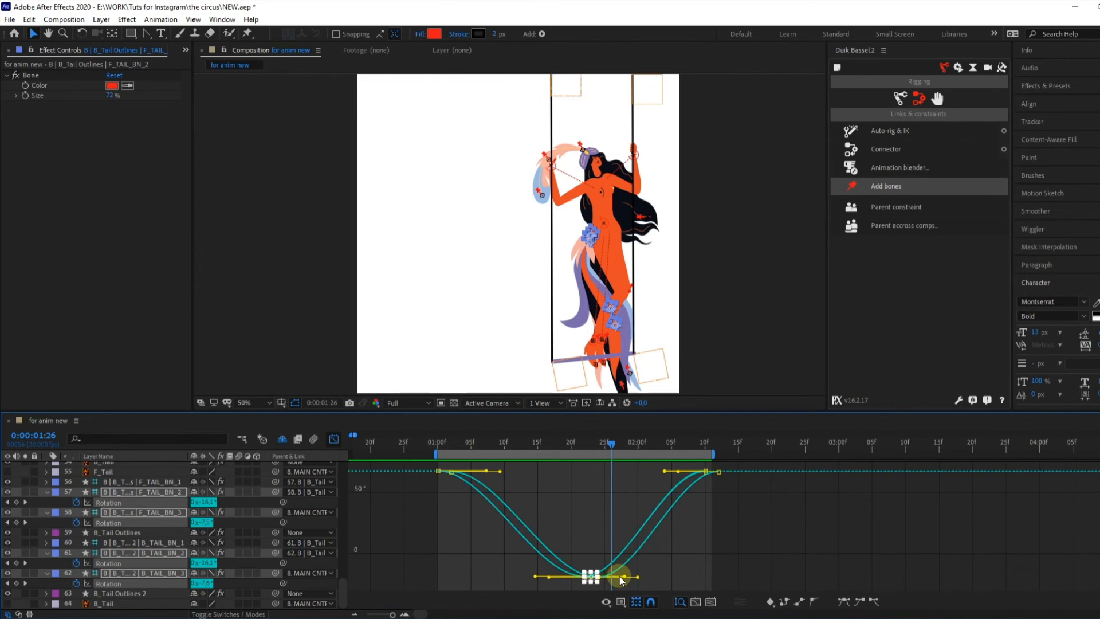
scroll(621, 579, "down", 1)
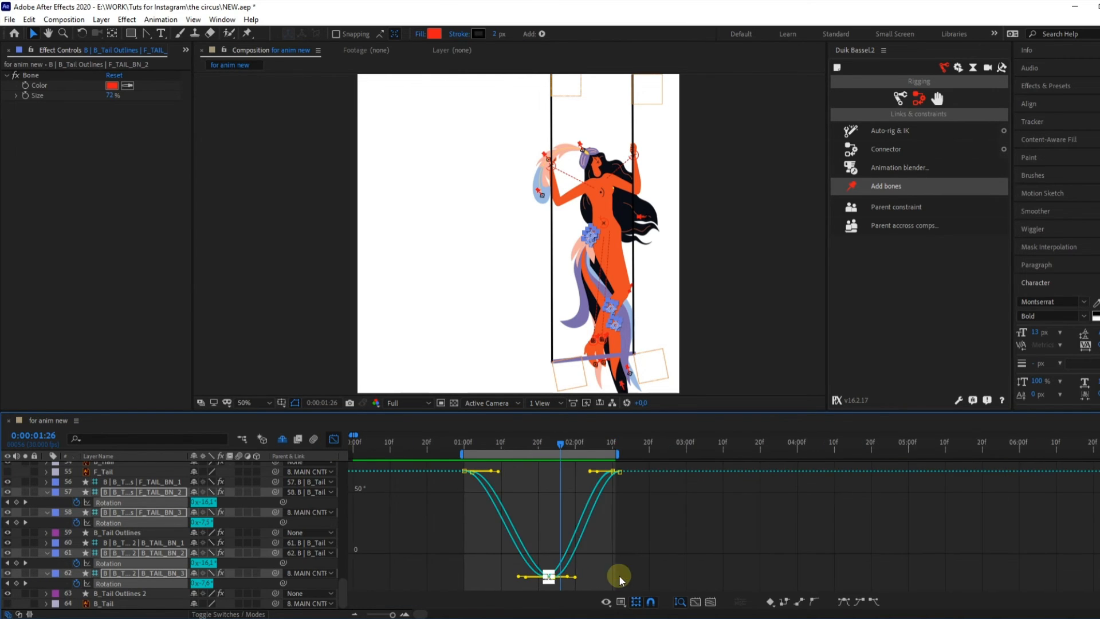
left_click(565, 579)
right_click(517, 504)
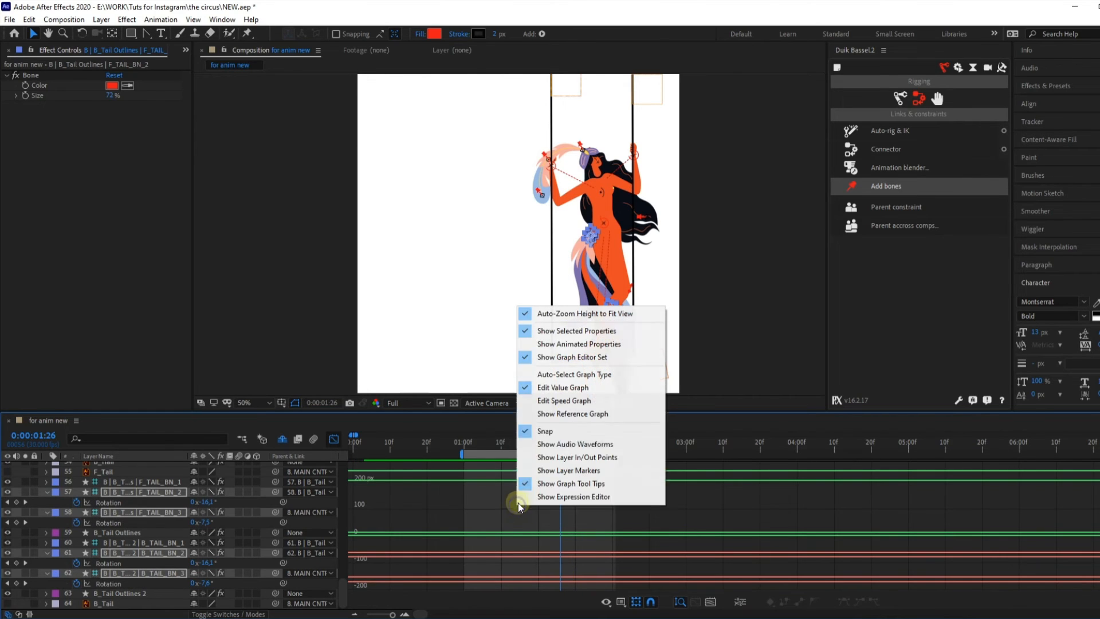
left_click(547, 389)
left_click(548, 577)
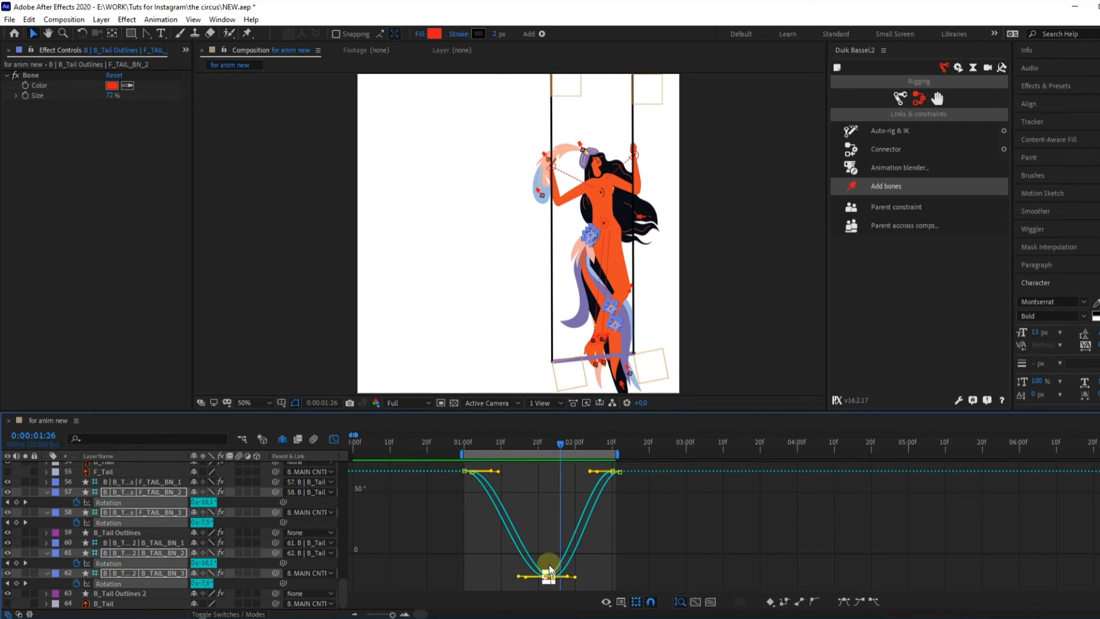
scroll(548, 566, "up", 3)
scroll(549, 565, "up", 3)
left_click(548, 577)
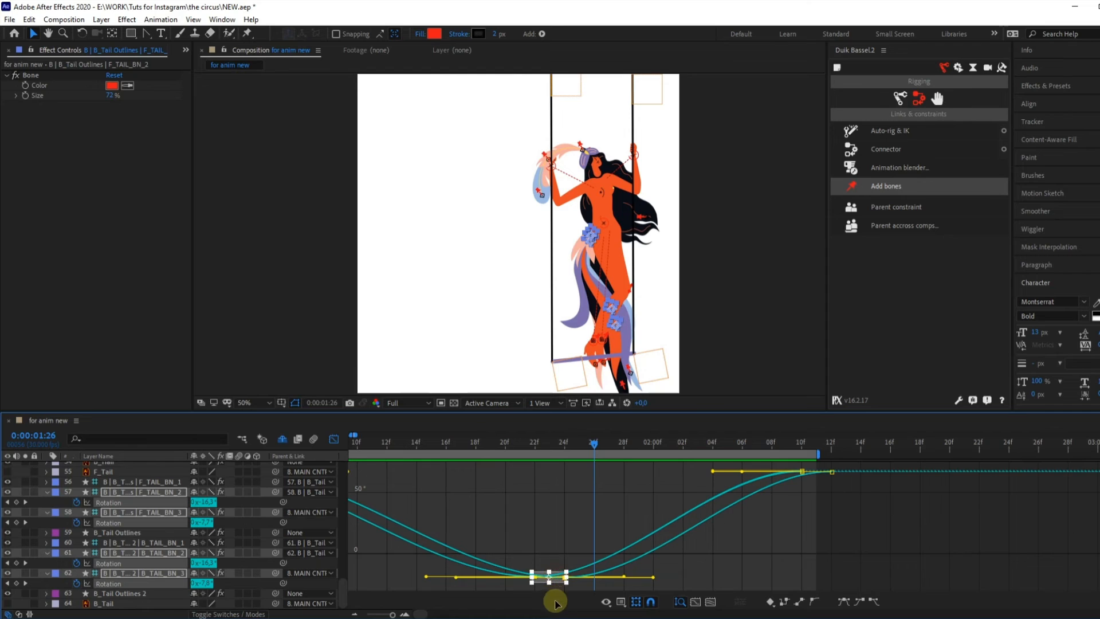
- Undo the last graph edits to the tail bones' Rotation and return to the keyframe timeline
key("ctrl+z")
key("ctrl+z")
key("ctrl+z")
key("ctrl+z")
key("ctrl+z")
key("ctrl+z")
key("ctrl+z")
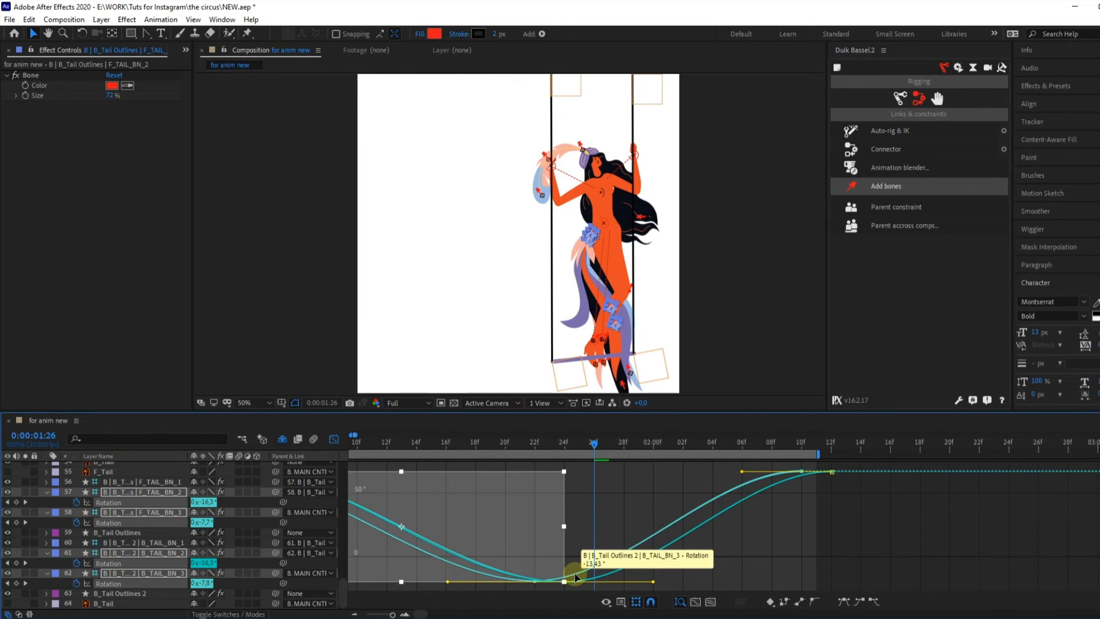
left_click(334, 440)
key("minus")
key("minus")
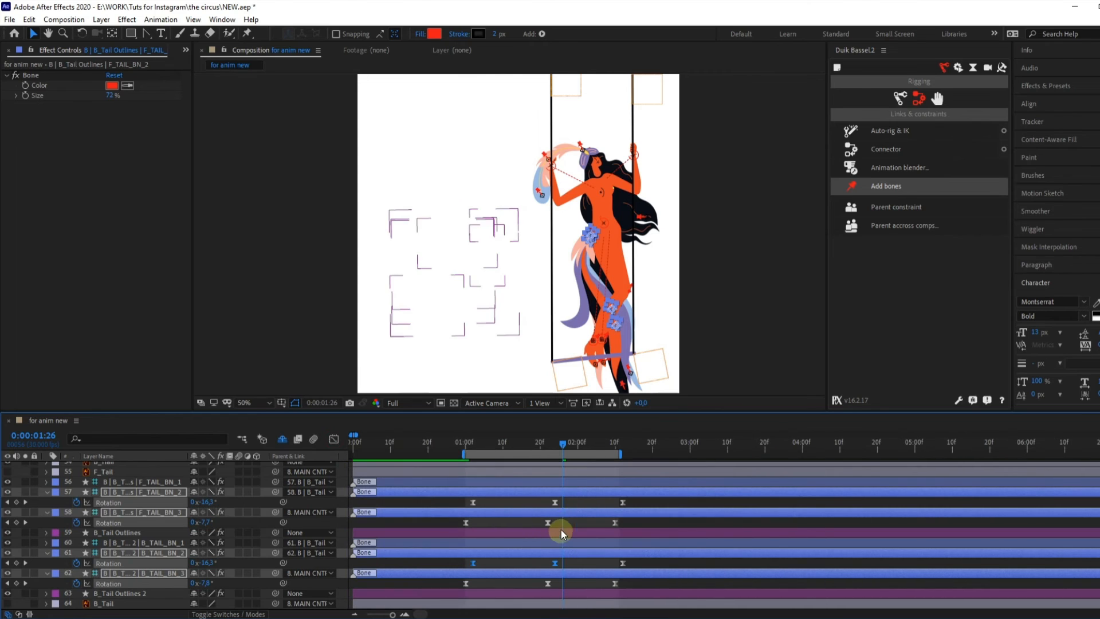
- Try again to lower the four tail bones' middle Rotation keyframes together in the value graph, and leave the graph
left_click(567, 504)
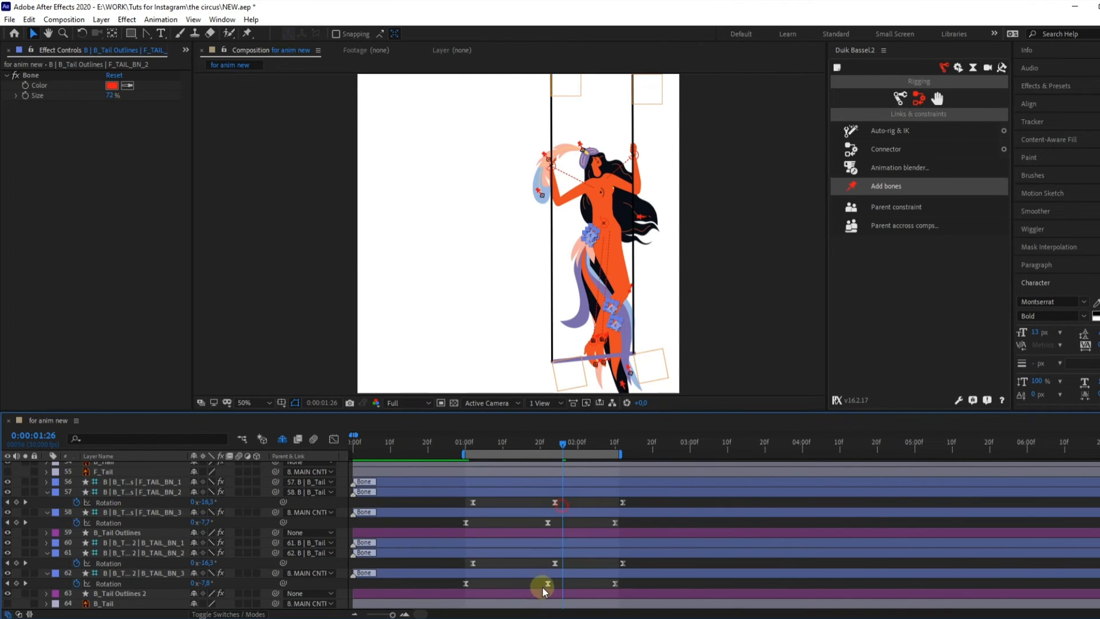
left_click_drag(542, 586, 521, 595)
left_click(333, 440)
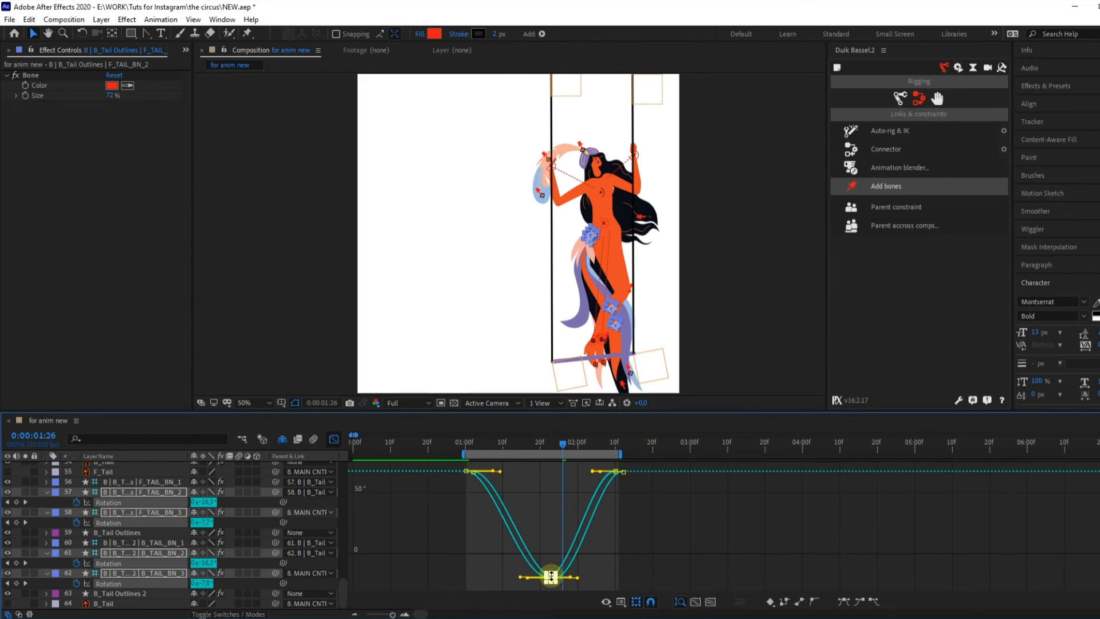
left_click_drag(550, 578, 550, 580)
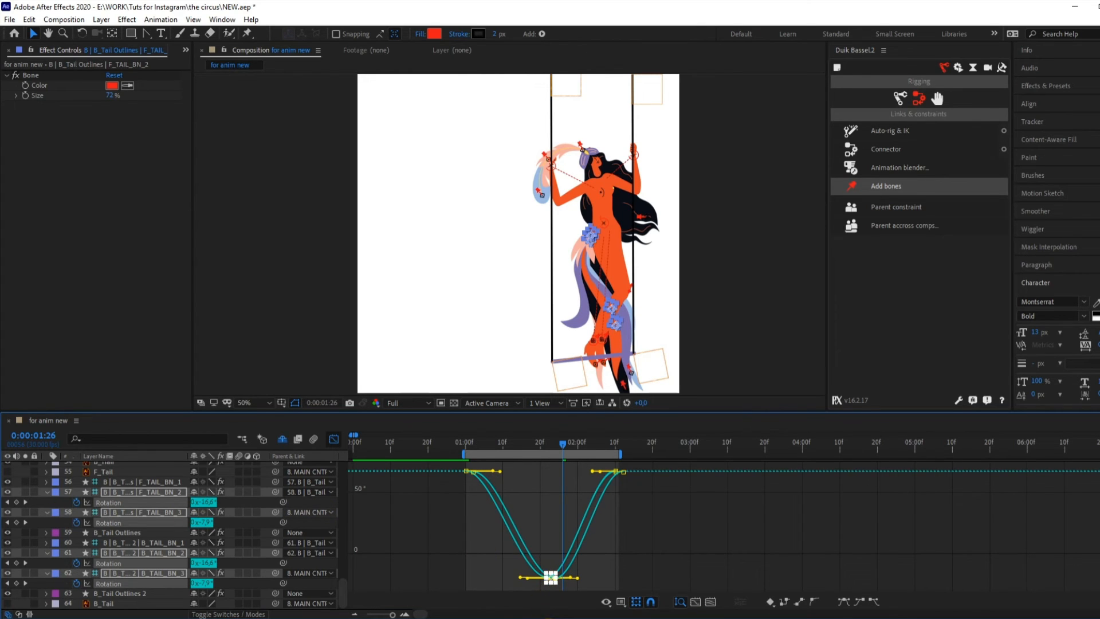
left_click(531, 589)
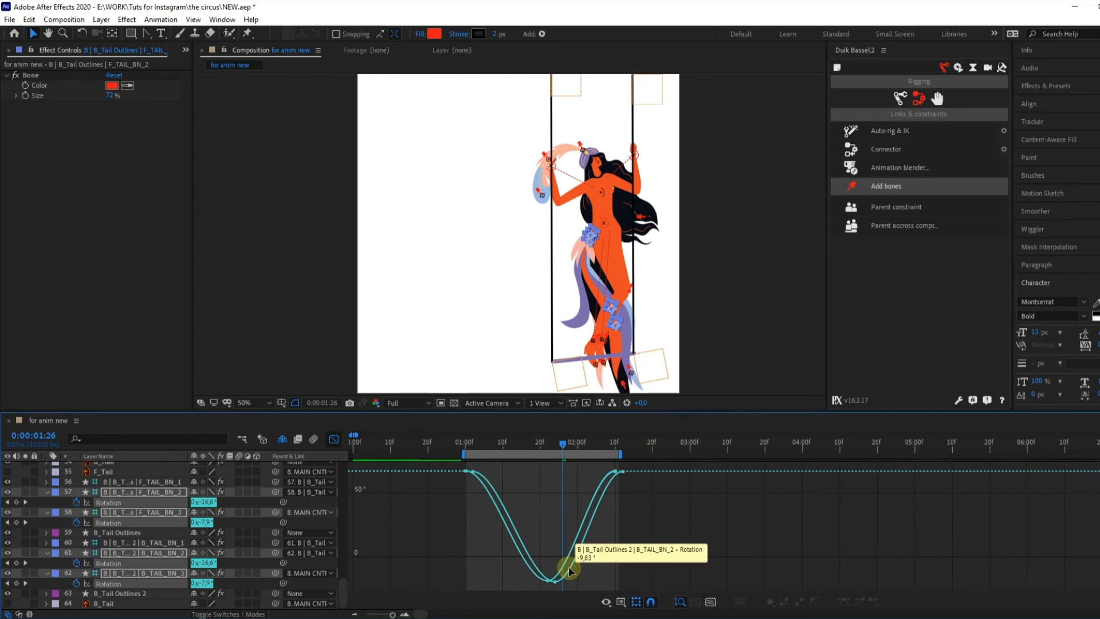
left_click_drag(605, 566, 511, 604)
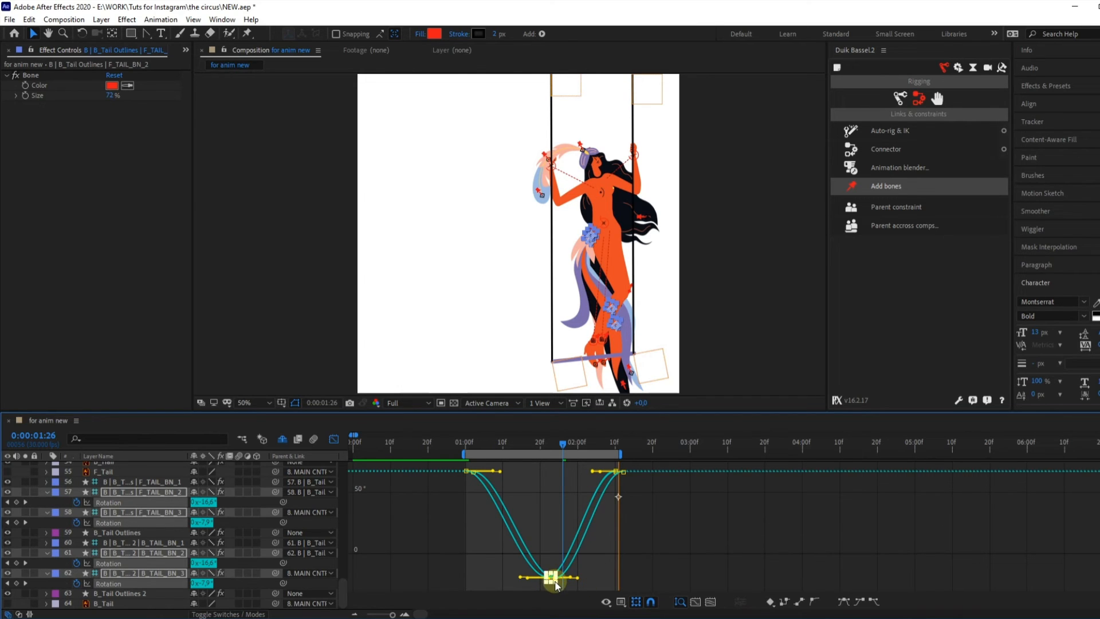
scroll(554, 582, "up", 3)
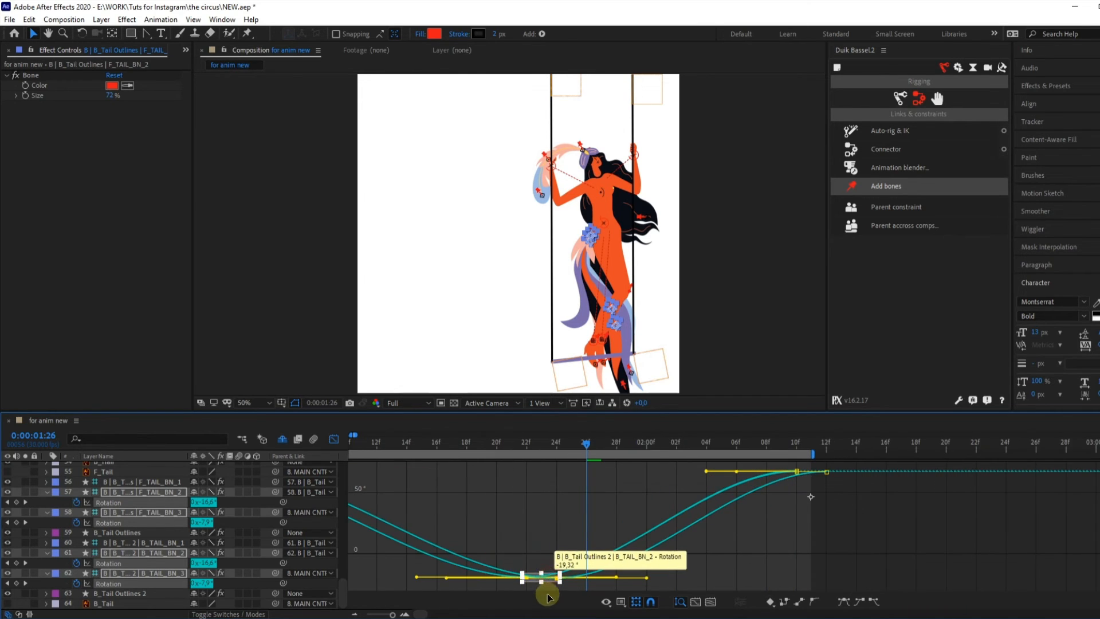
scroll(559, 565, "down", 1)
left_click_drag(562, 536, 562, 536)
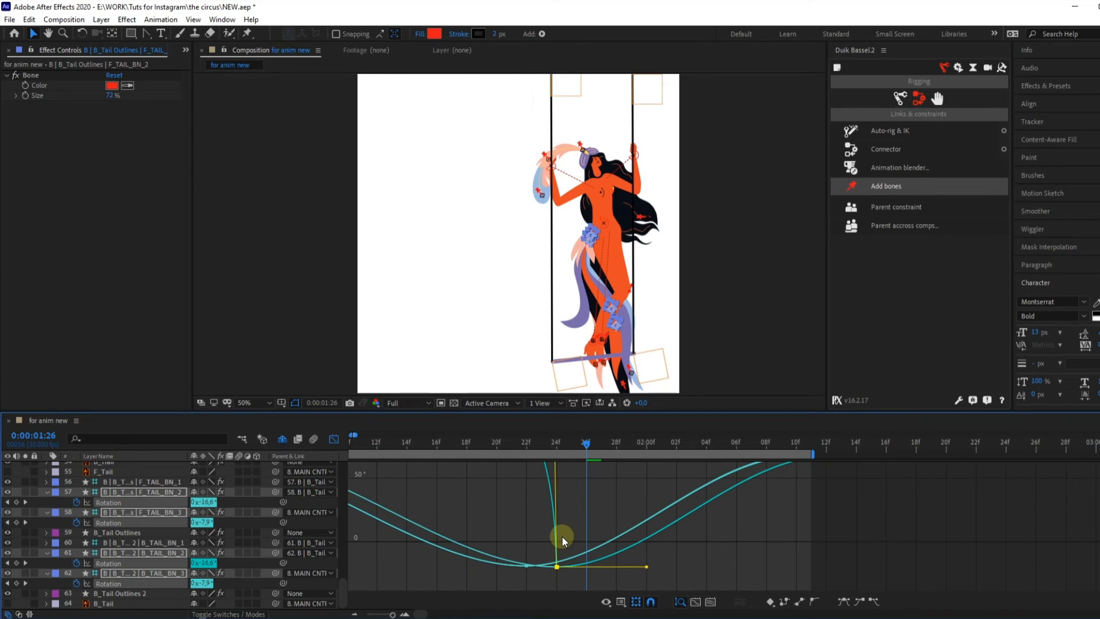
left_click(331, 439)
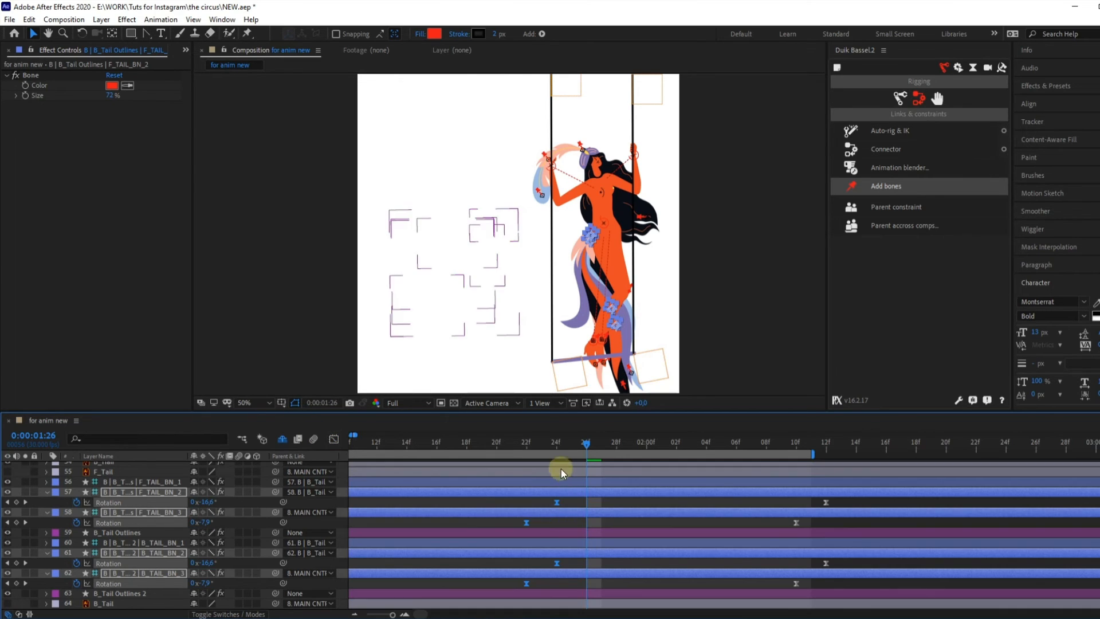
- At 0:00:01:22, set the Rotation of F_TAIL_BN_3 and B_TAIL_BN_3 to about -40°
left_click(522, 441)
left_click(531, 516)
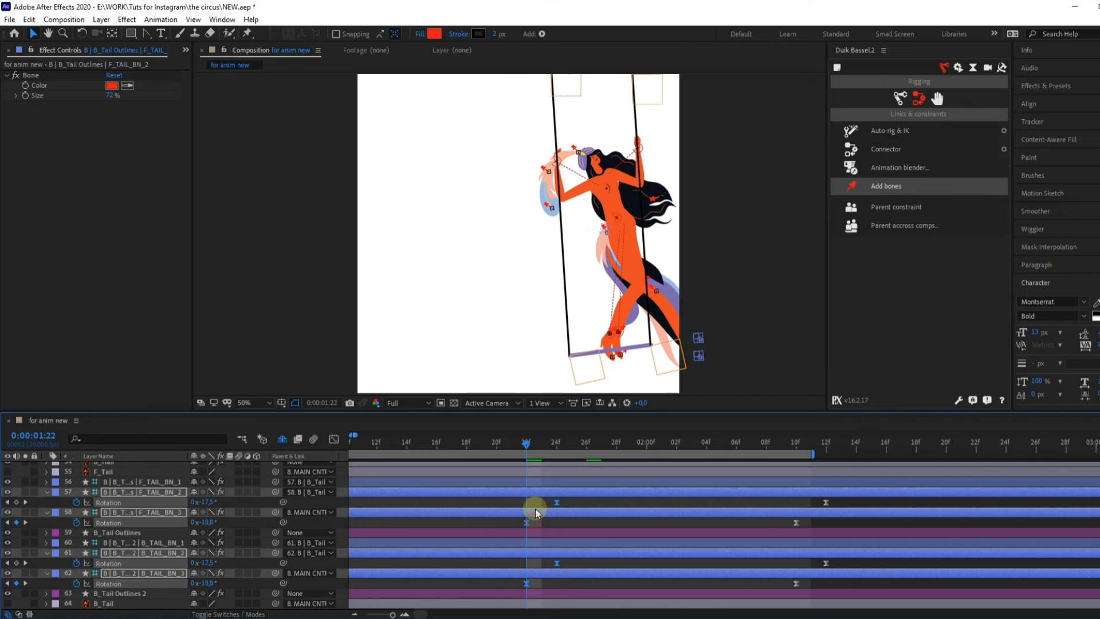
left_click(534, 583)
mouse_move(205, 583)
left_mouse_down()
mouse_move(193, 586)
mouse_move(203, 587)
left_mouse_up()
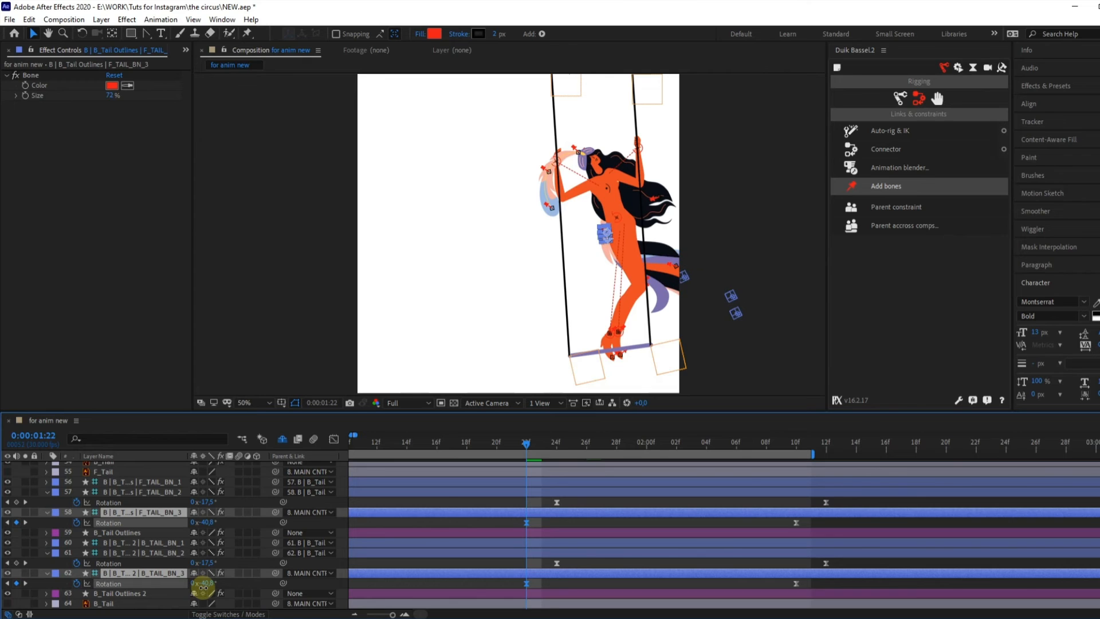
- At 0:00:01:24, set the Rotation of F_TAIL_BN_2 and B_TAIL_BN_2 to -117.5°
left_click(554, 455)
left_click(559, 492)
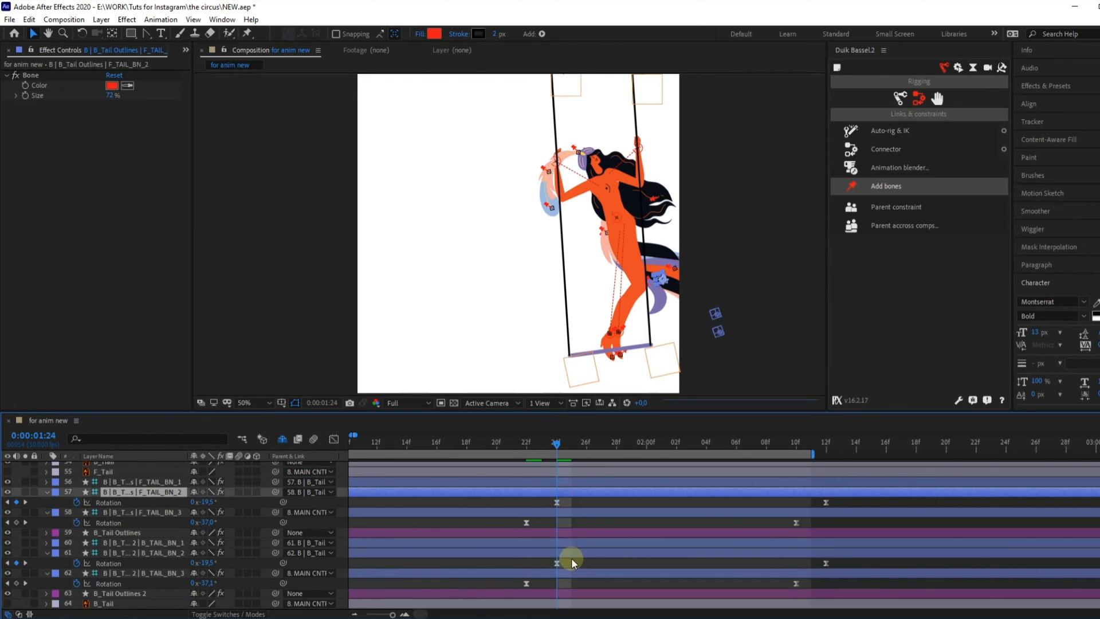
left_click(569, 553, "ctrl")
left_click_drag(202, 562, 163, 576)
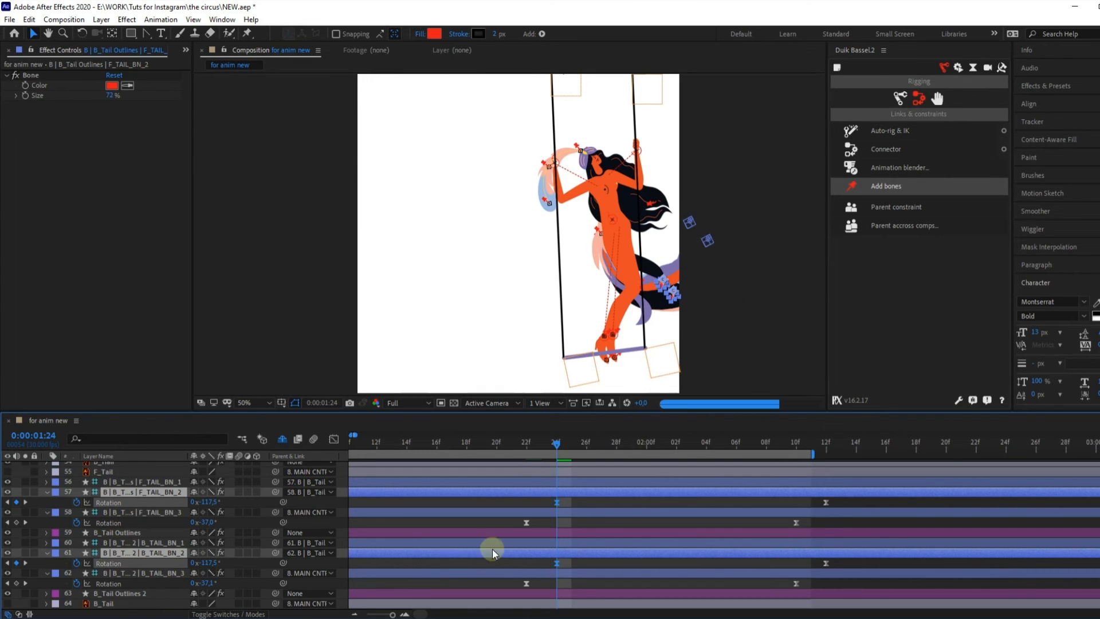
- Preview the stronger tail swing with the composition fitted to the viewer
left_click(566, 500)
scroll(641, 305, "down", 2)
scroll(646, 308, "down", 1)
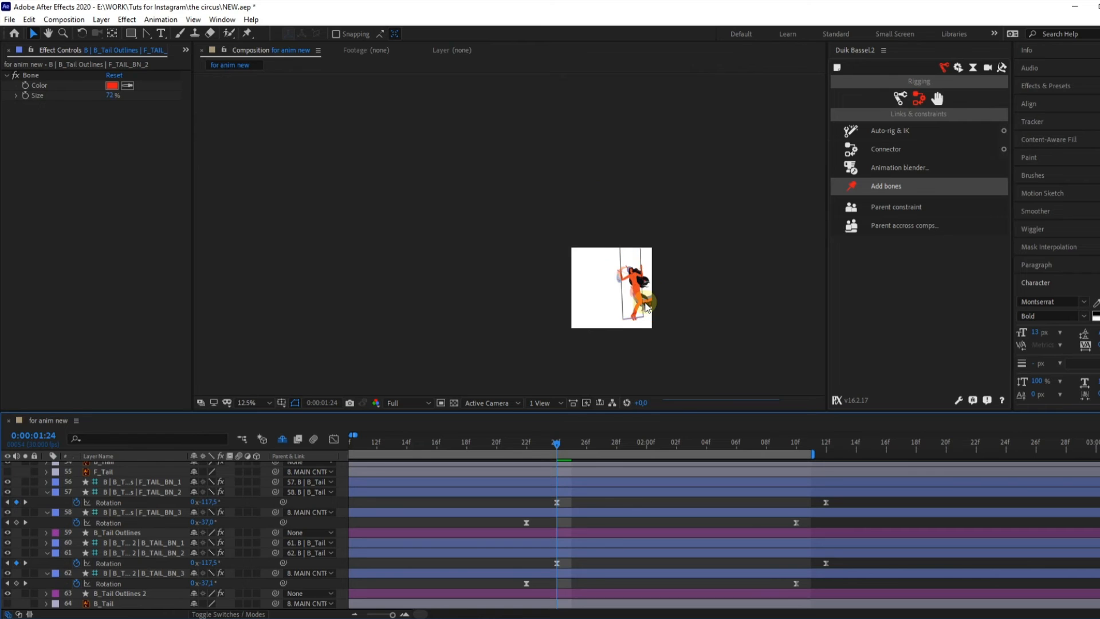
left_click(252, 403)
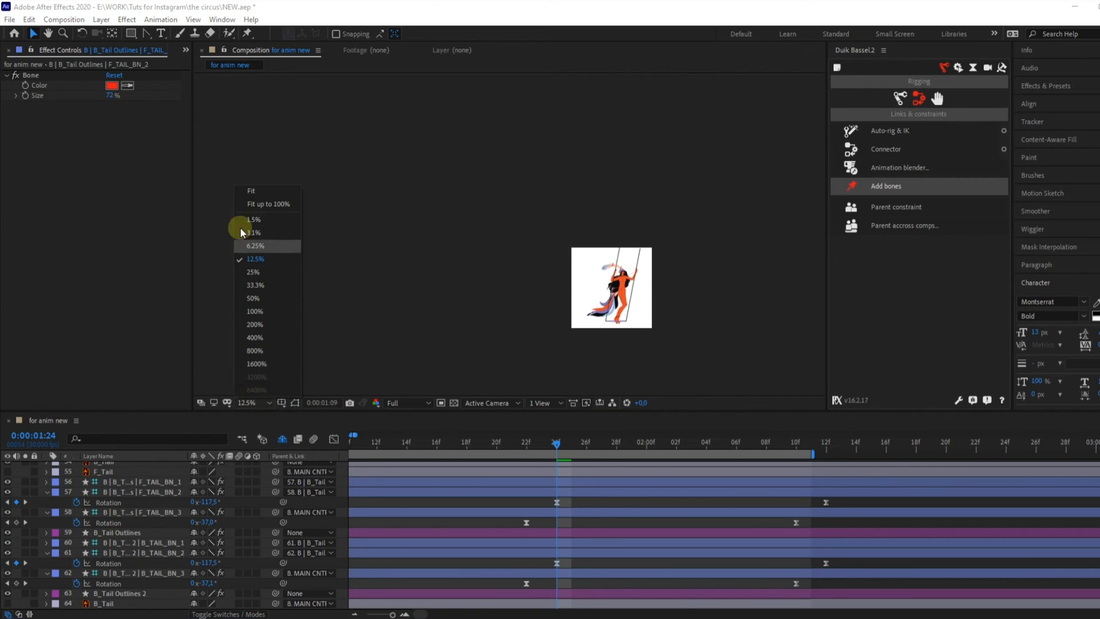
left_click(248, 193)
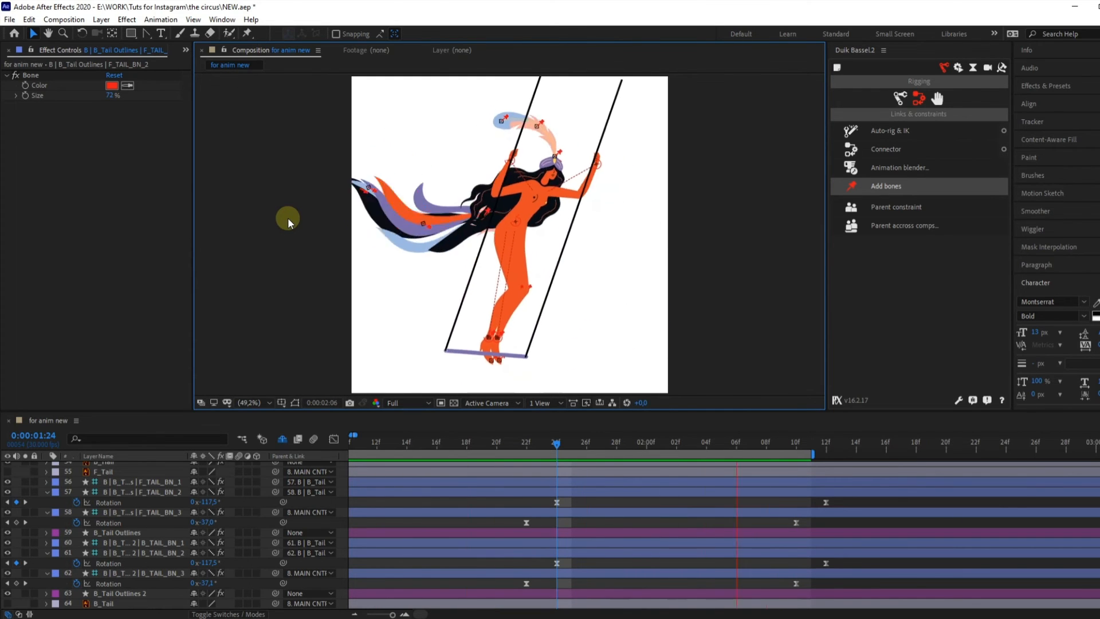
left_click(554, 442)
- Make the F_Tail layer visible with the playhead at 0:00:01:01, and preview the swing with it
key("minus")
key("minus")
key("minus")
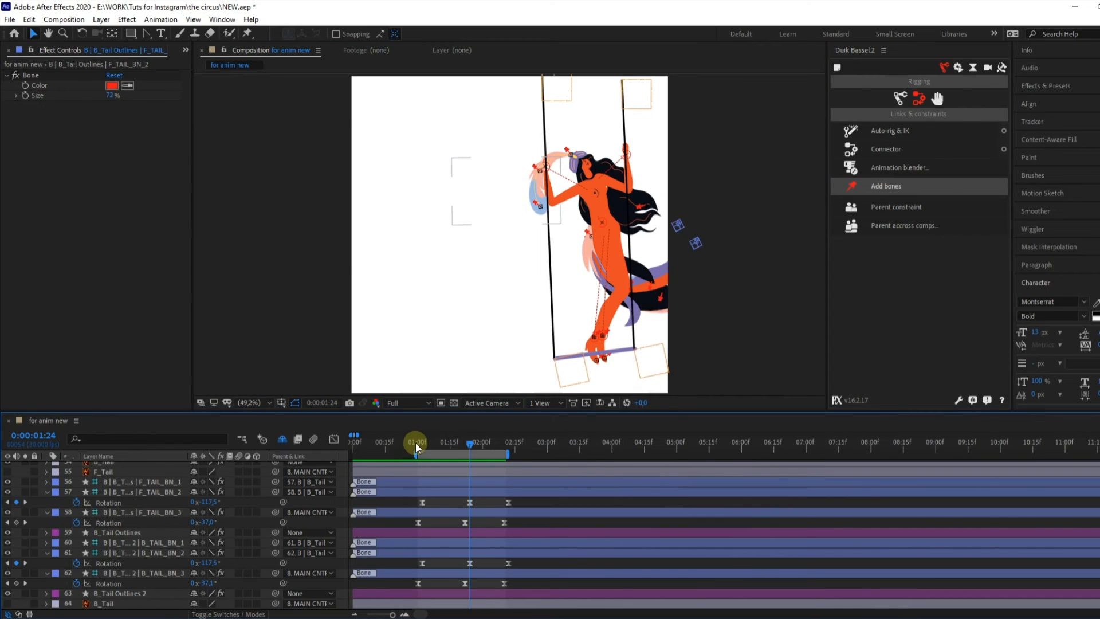
left_click_drag(415, 442, 418, 442)
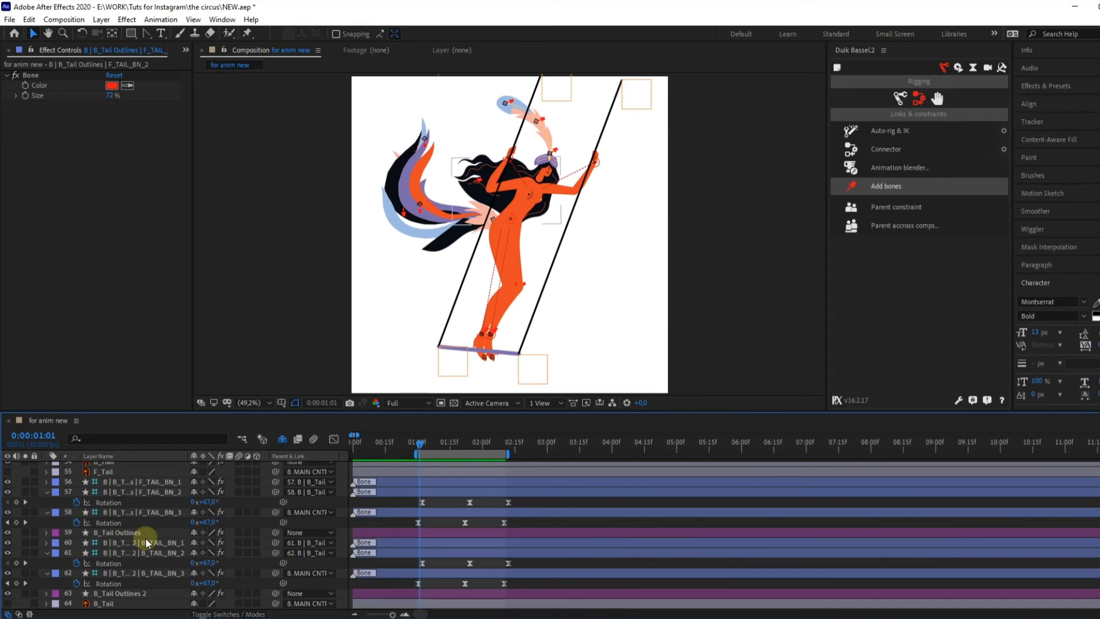
scroll(130, 535, "up", 3)
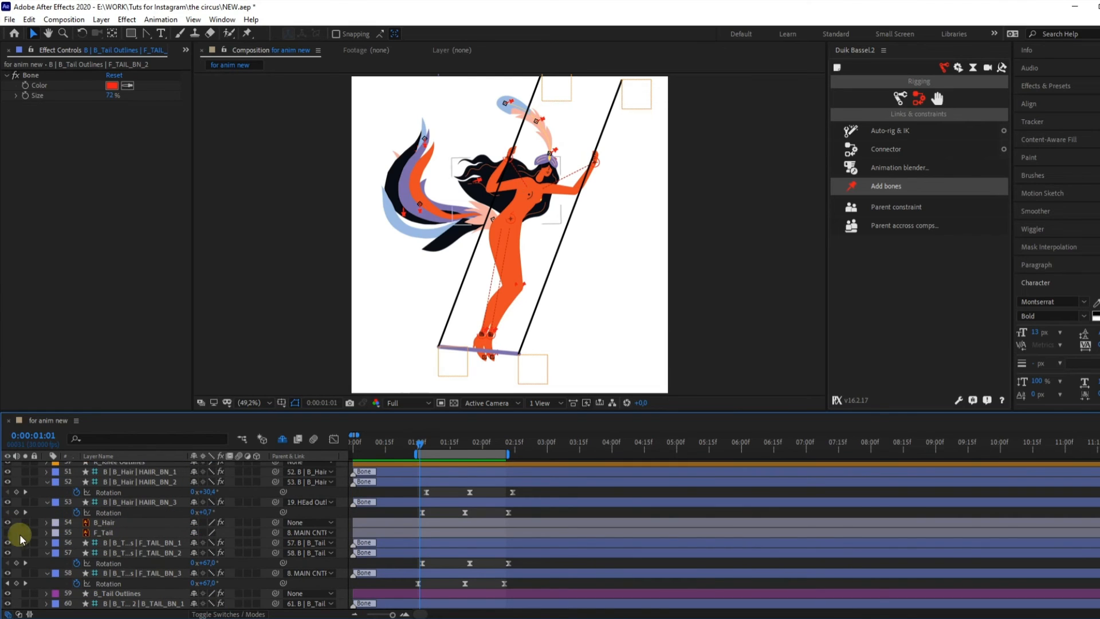
scroll(129, 567, "down", 3)
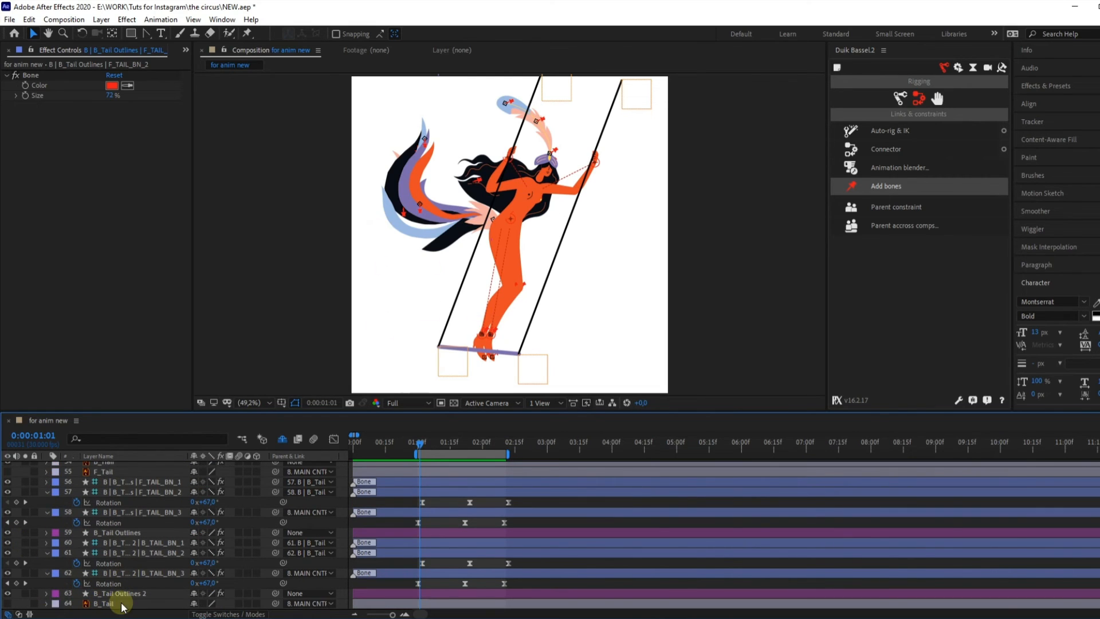
scroll(105, 552, "up", 4)
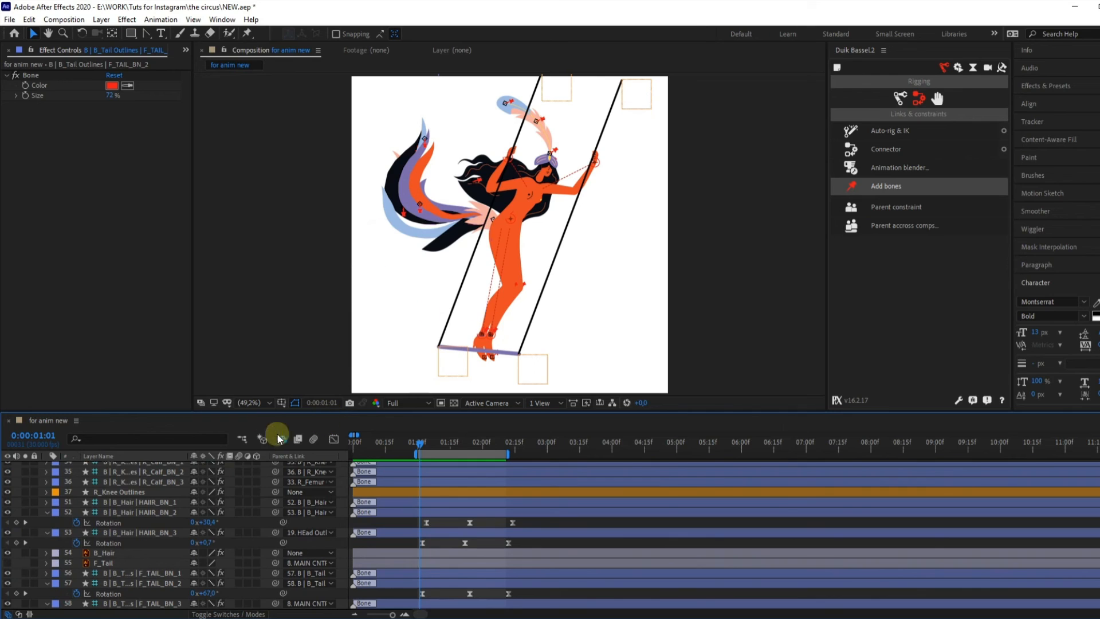
left_click(112, 554)
left_click(106, 564)
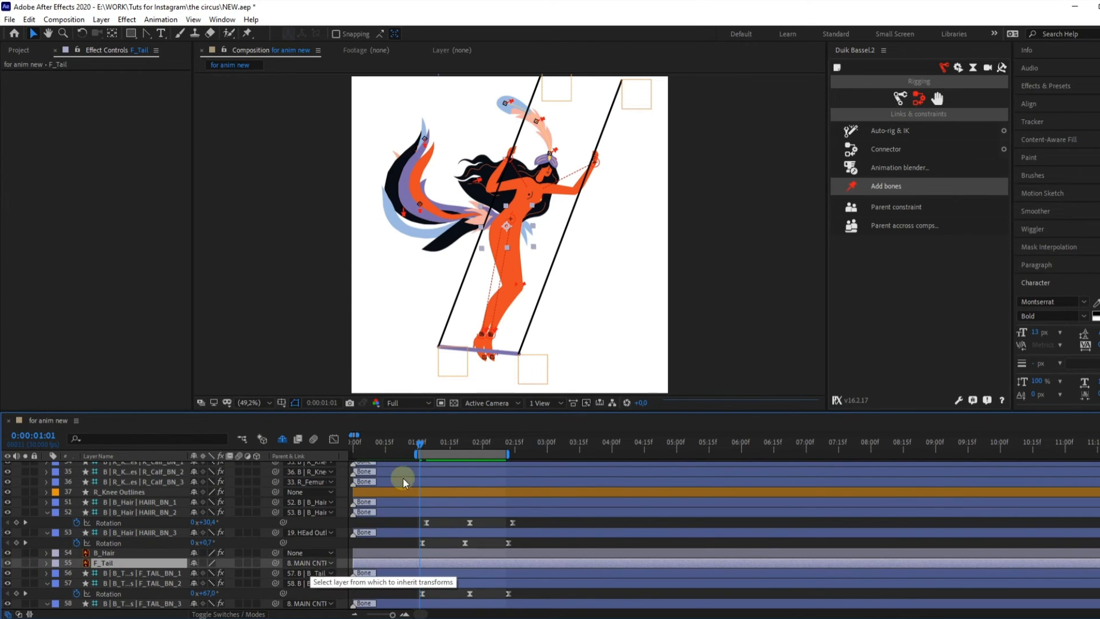
key("space")
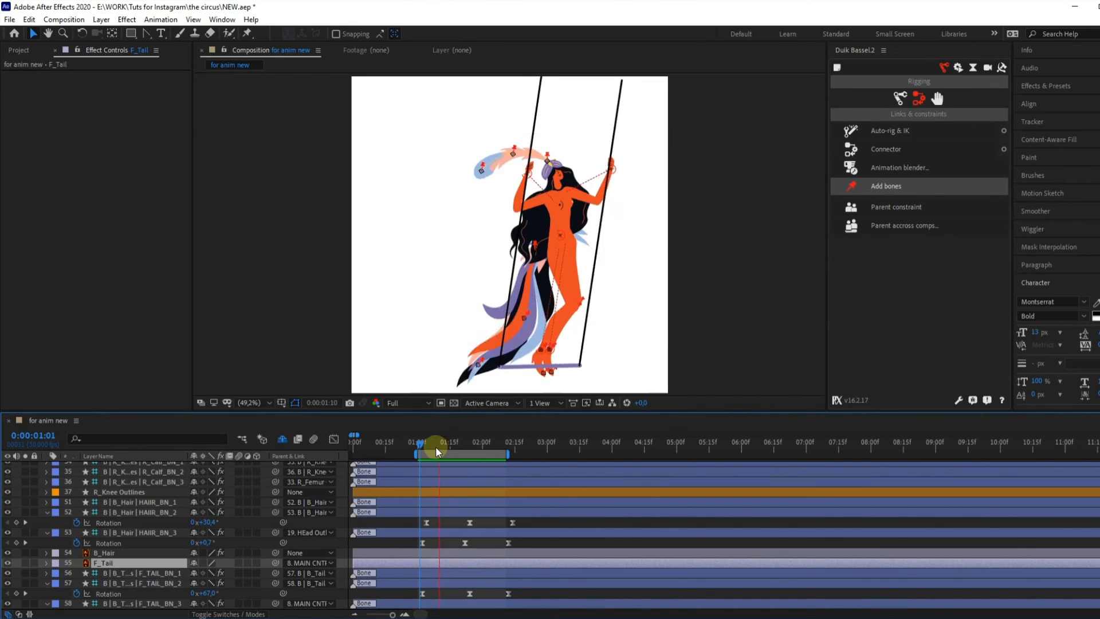
- Place the playhead at 0:00:01:03 and reveal the keyframed properties of all layers
left_click_drag(435, 446, 429, 447)
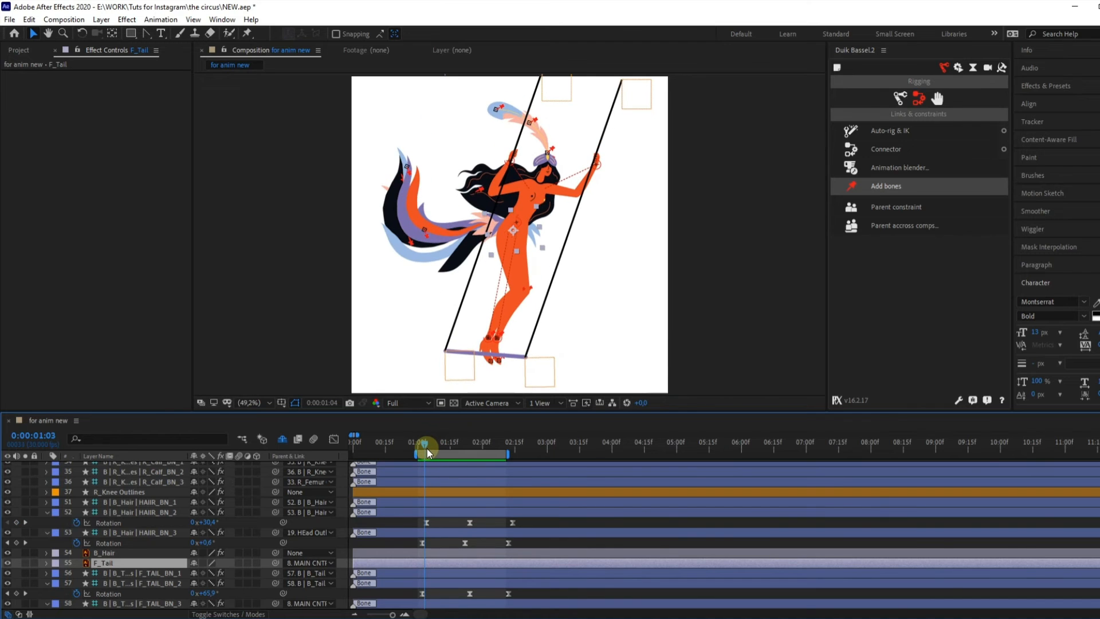
key("ctrl+a")
key("u")
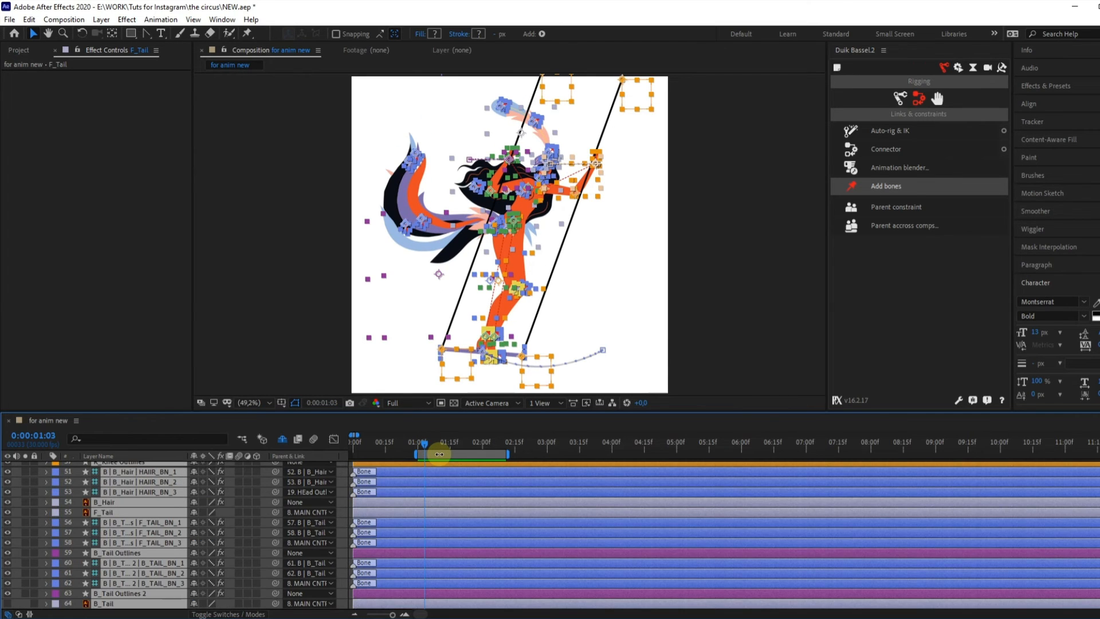
left_click(519, 478)
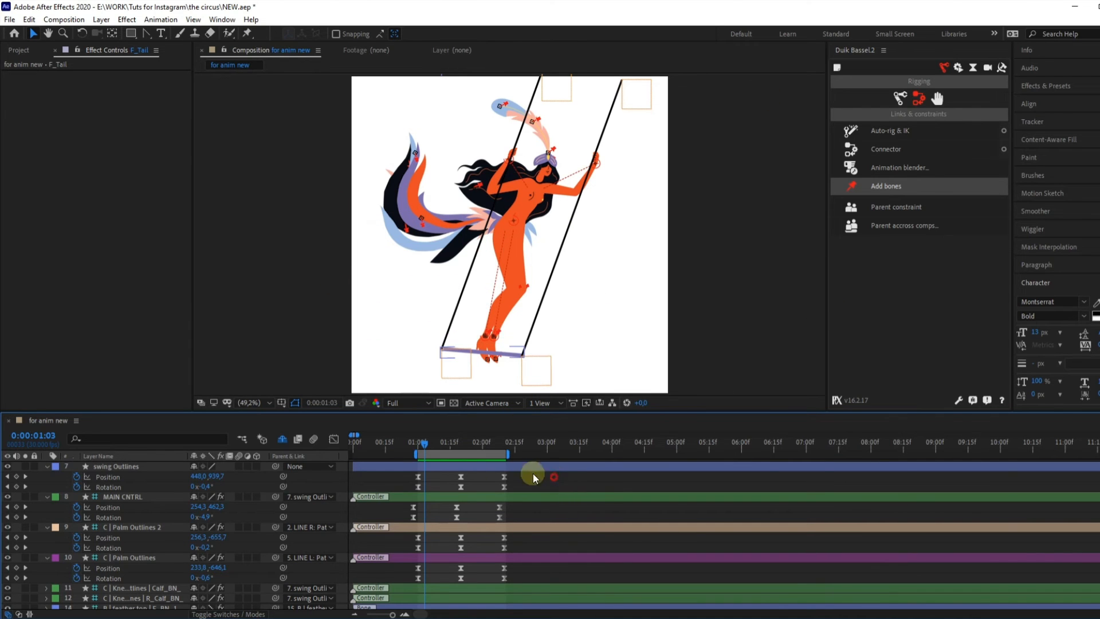
- Select the keyframes on swing Outlines, MAIN CNTRL, both Palm Outlines controllers, the feather top bones and HEad Outlines
left_click_drag(554, 477, 387, 594)
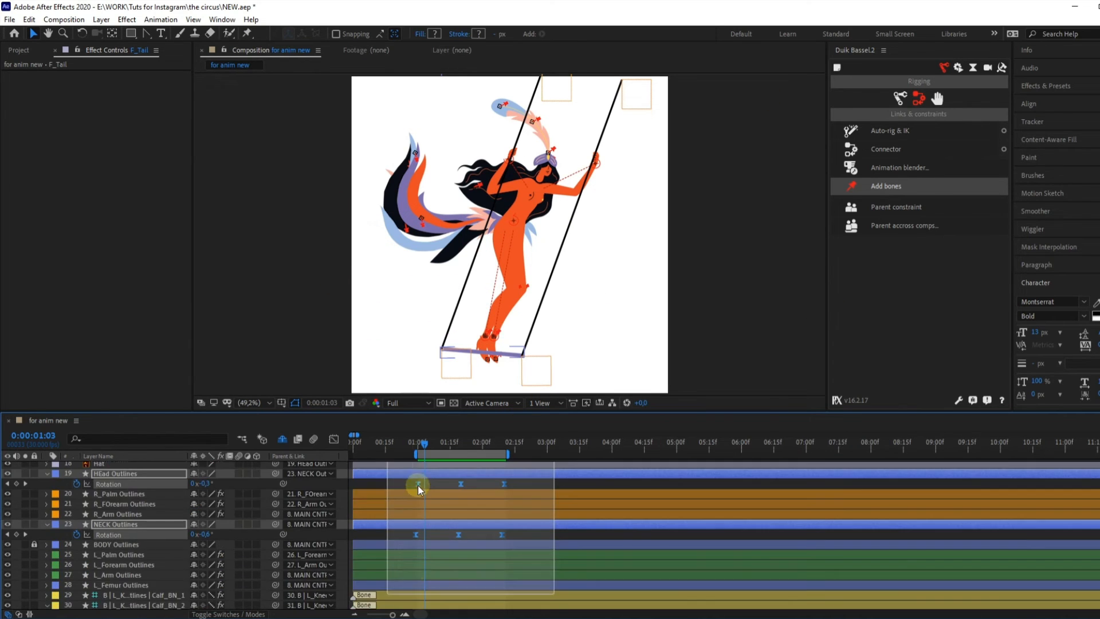
left_click_drag(418, 484, 388, 598)
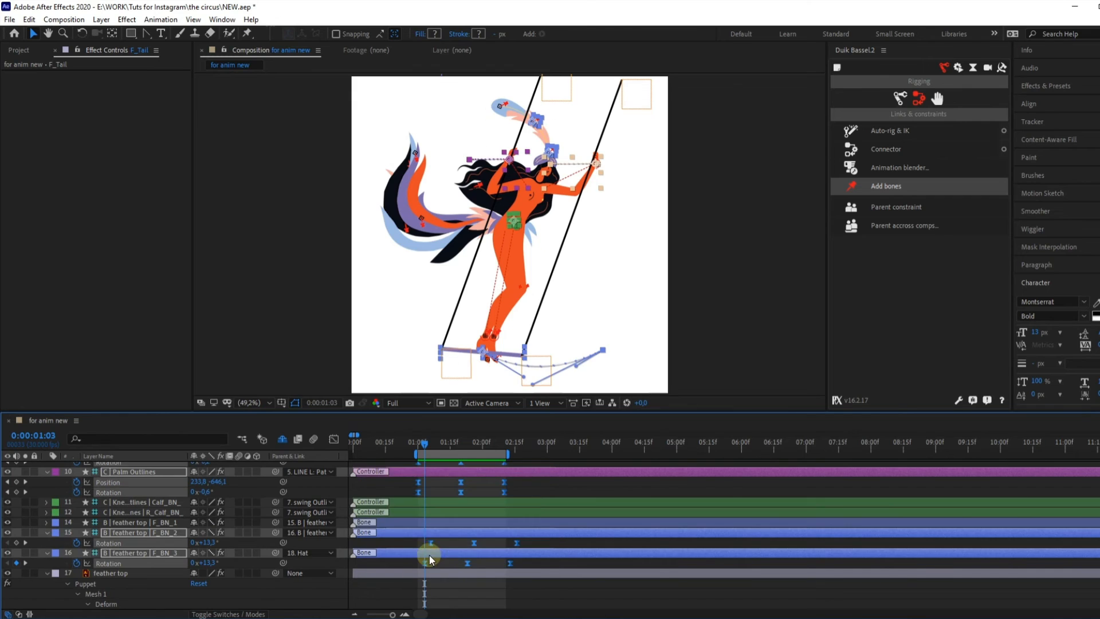
scroll(428, 555, "down", 4)
left_click_drag(526, 572, 404, 568)
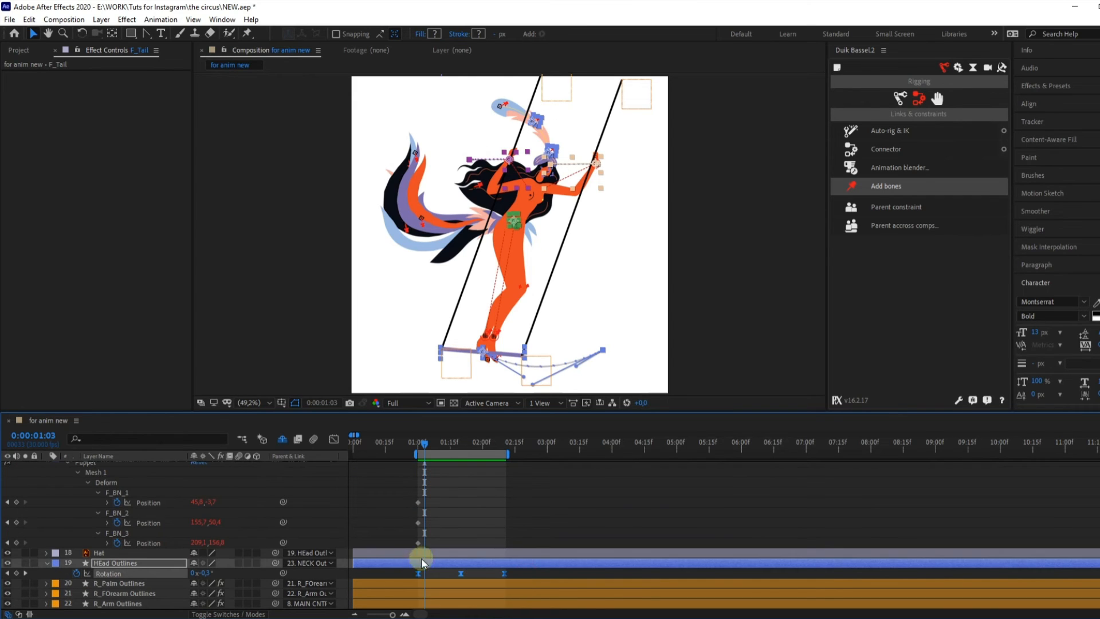
scroll(432, 552, "right", 4)
scroll(403, 561, "left", 3)
scroll(430, 571, "down", 3)
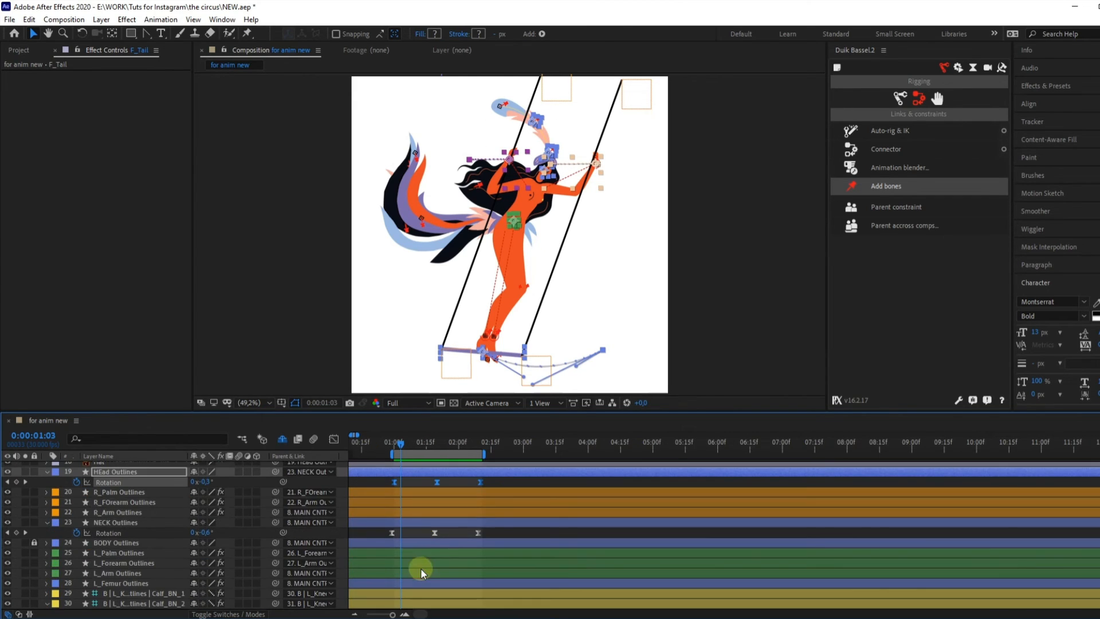
- Add the Rotation keyframes of NECK Outlines, HAIIR_BN_2 and HAIIR_BN_3 to the keyframe selection
left_click_drag(494, 535, 370, 545)
scroll(408, 558, "down", 5)
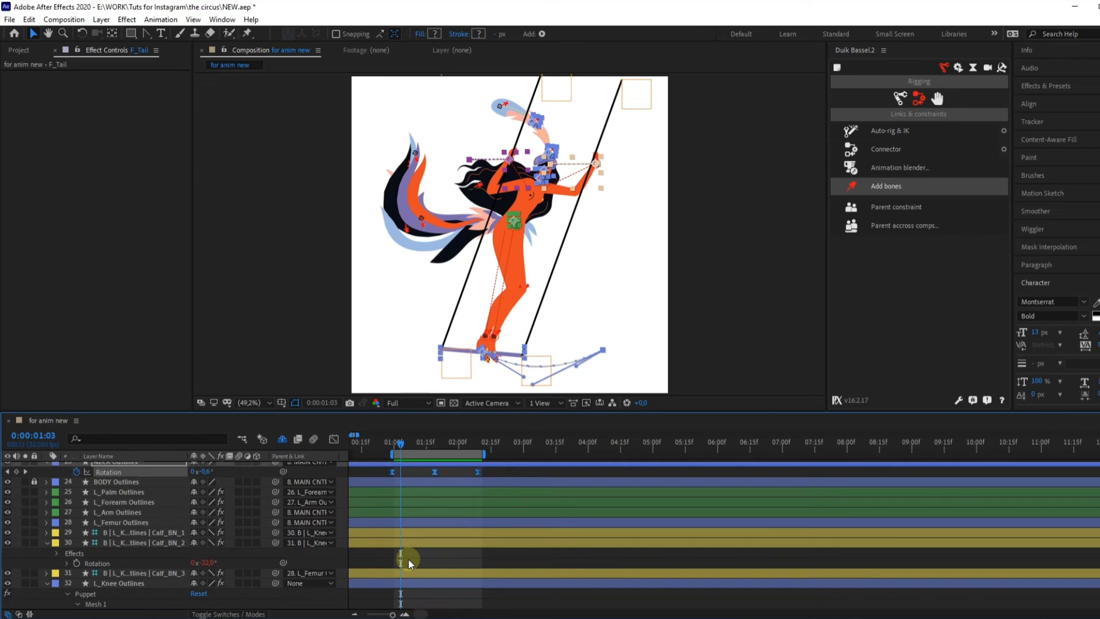
scroll(406, 556, "down", 6)
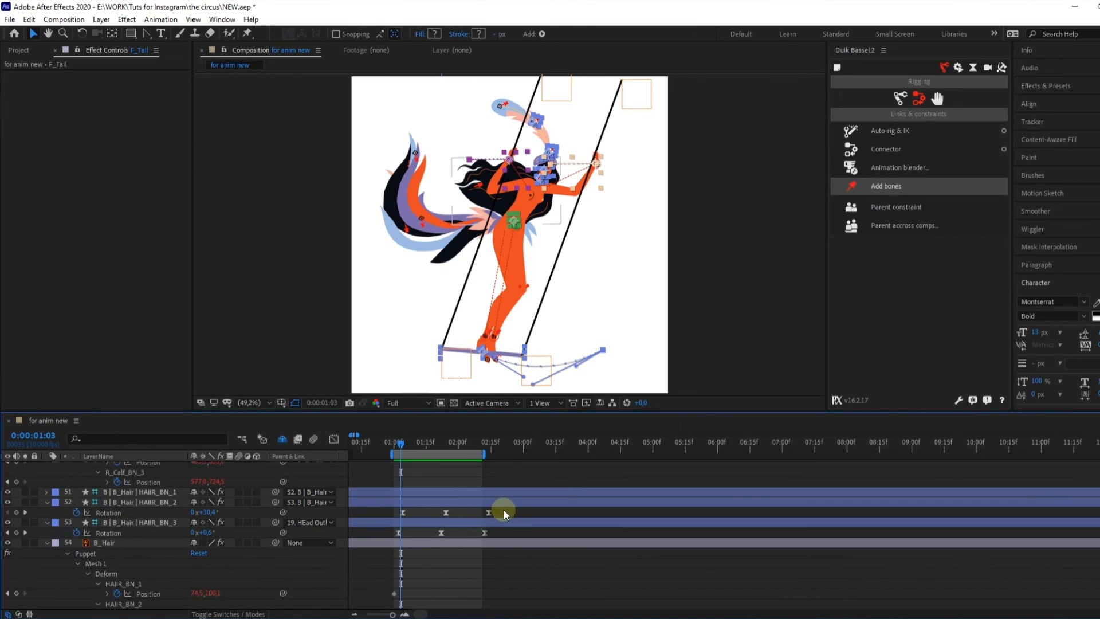
left_click_drag(503, 510, 396, 527)
scroll(404, 538, "down", 6)
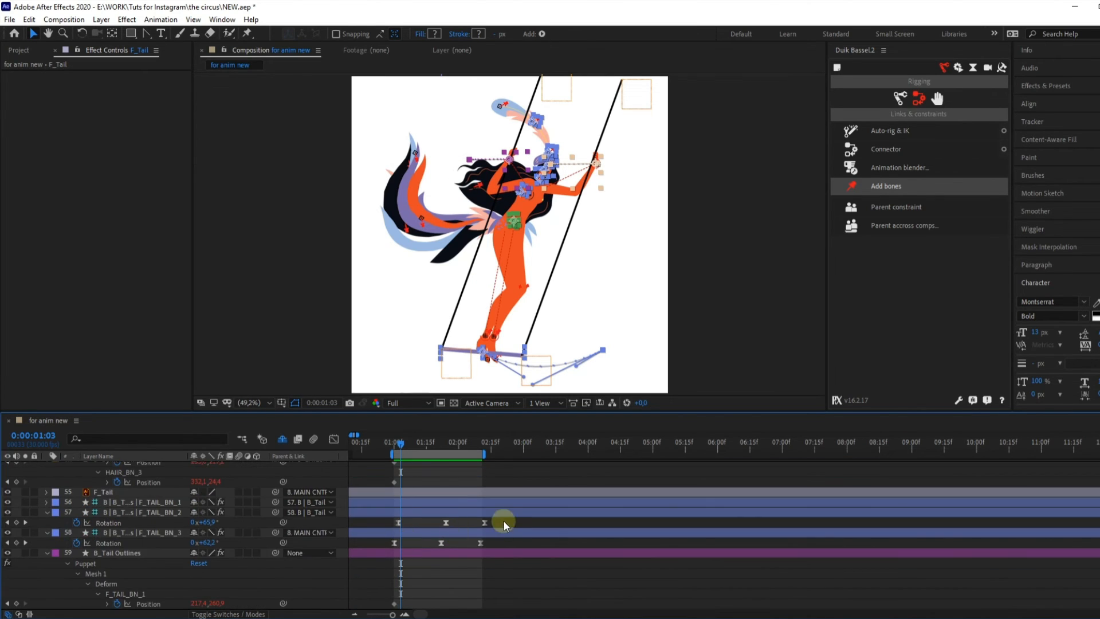
- Add the Rotation keyframes of F_TAIL_BN_2, F_TAIL_BN_3, B_TAIL_BN_2 and B_TAIL_BN_3 to the keyframe selection
left_click_drag(503, 524, 383, 547)
scroll(395, 549, "down", 6)
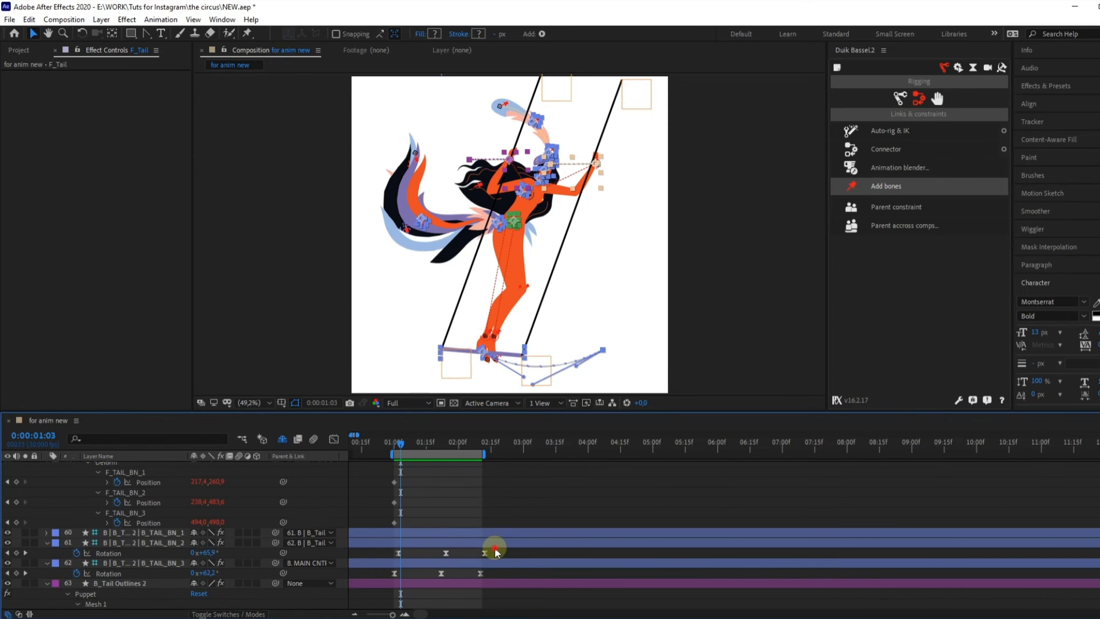
left_click_drag(496, 551, 374, 579)
scroll(407, 558, "down", 5)
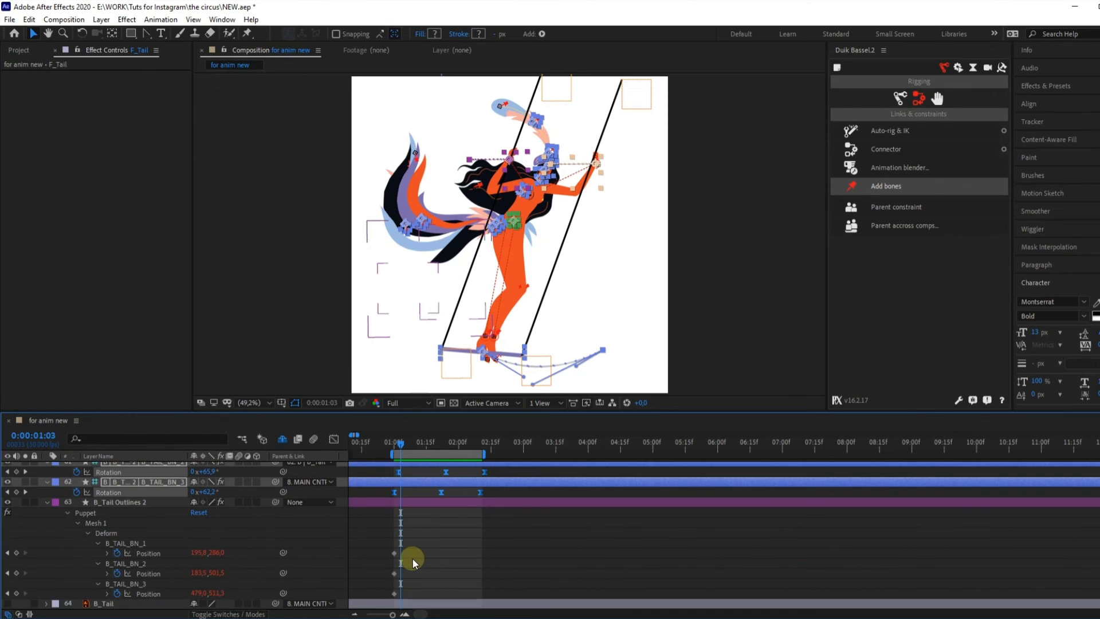
scroll(411, 558, "up", 8)
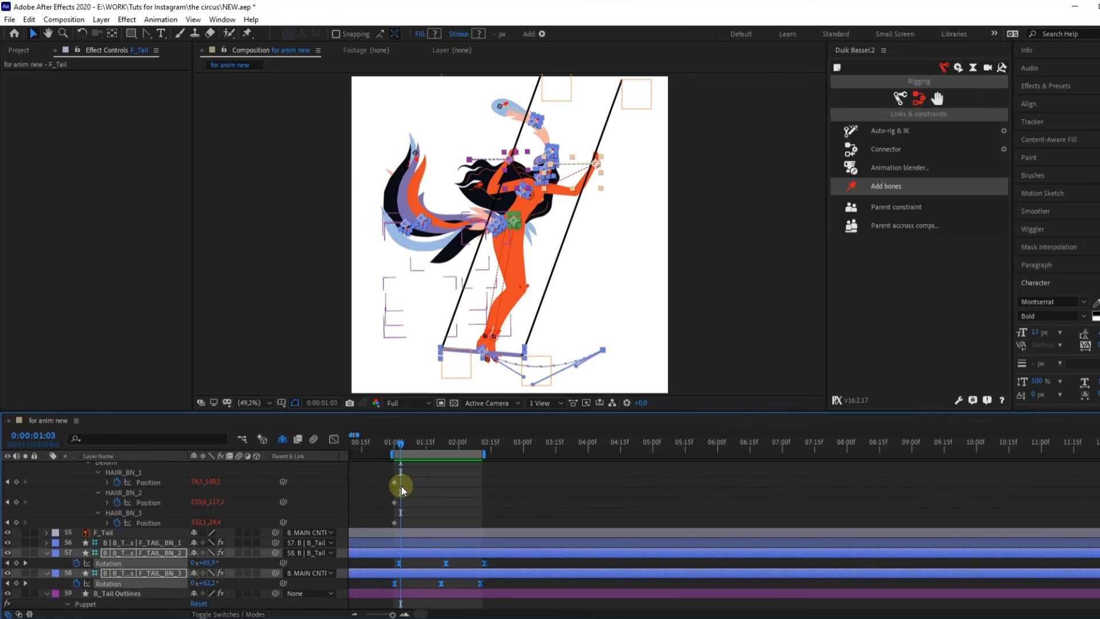
scroll(399, 483, "up", 20)
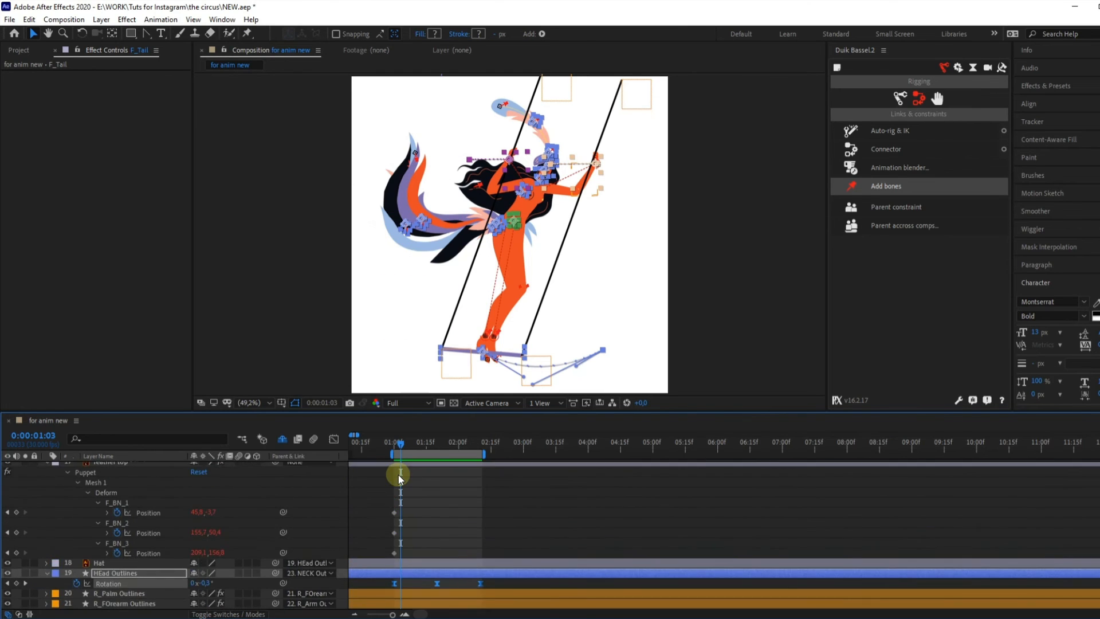
scroll(398, 476, "up", 15)
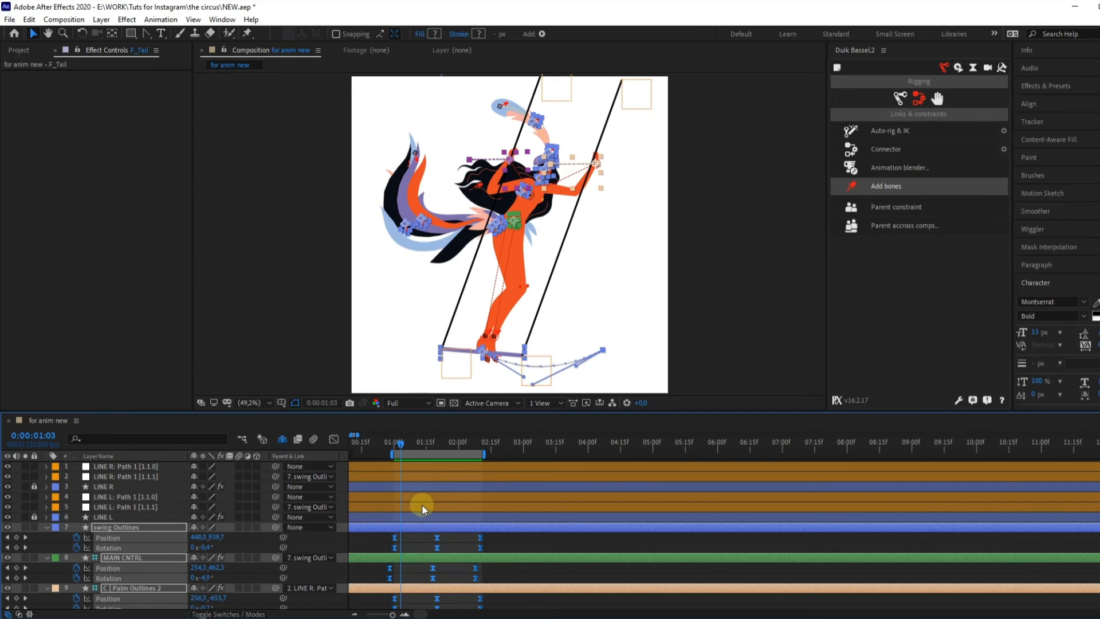
scroll(421, 504, "down", 2)
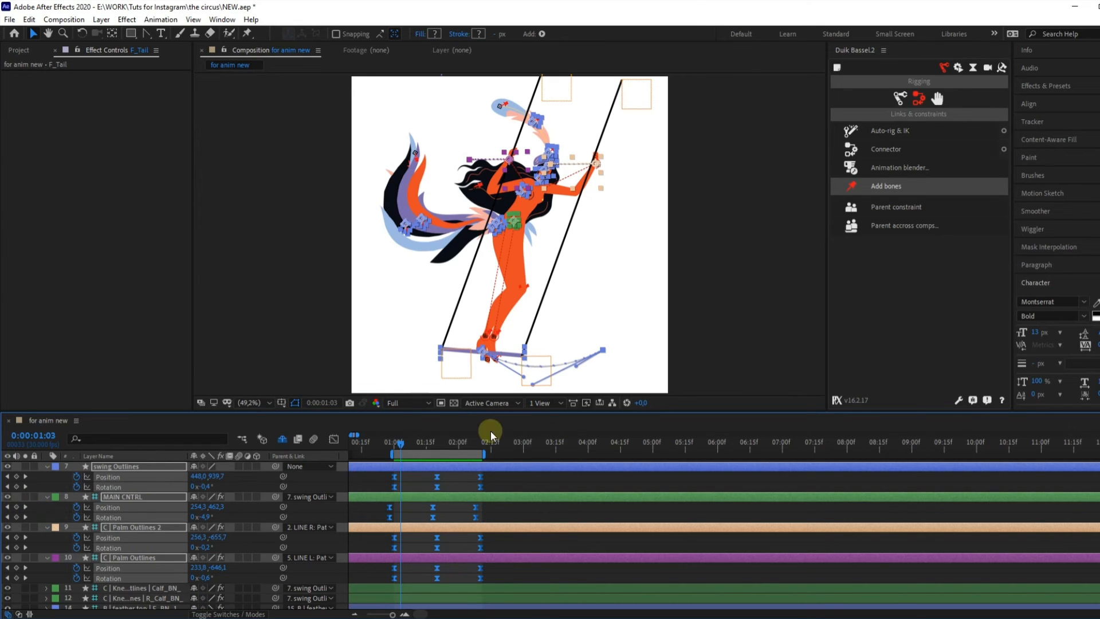
- Copy the selected keyframes with Duik's animation tools and paste them at 0:00:02:08
left_click_drag(472, 446, 476, 446)
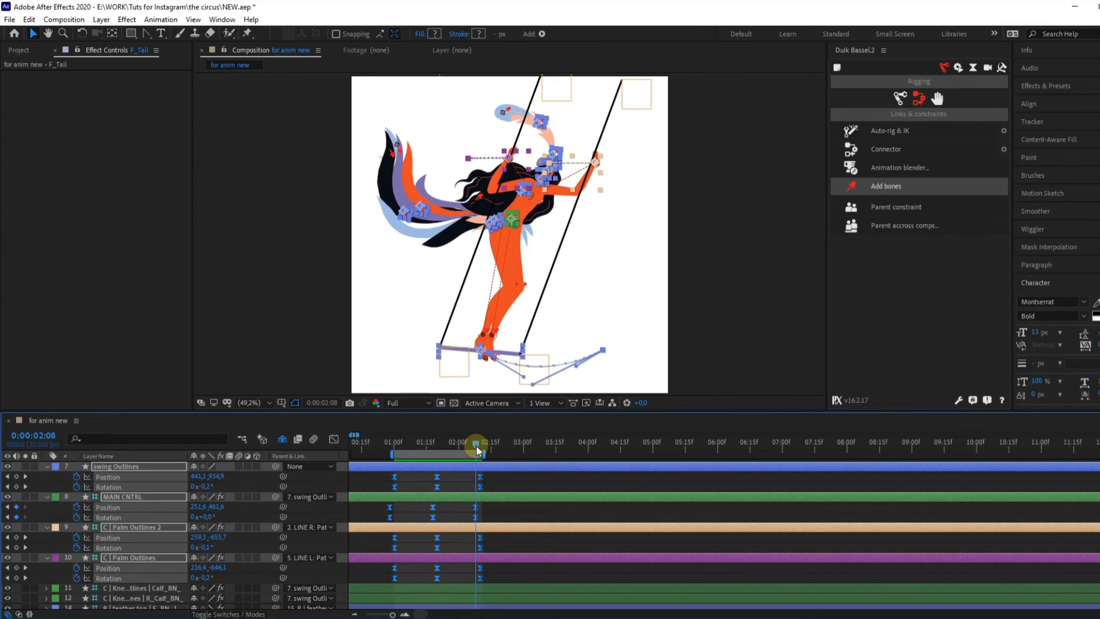
scroll(438, 493, "up", 4)
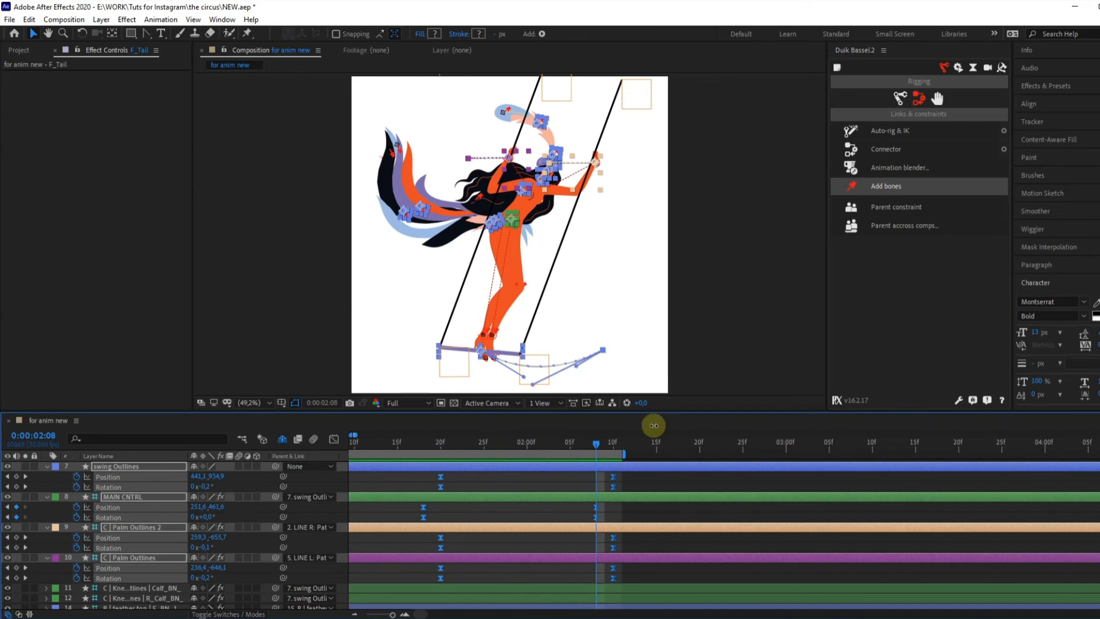
scroll(558, 469, "down", 4)
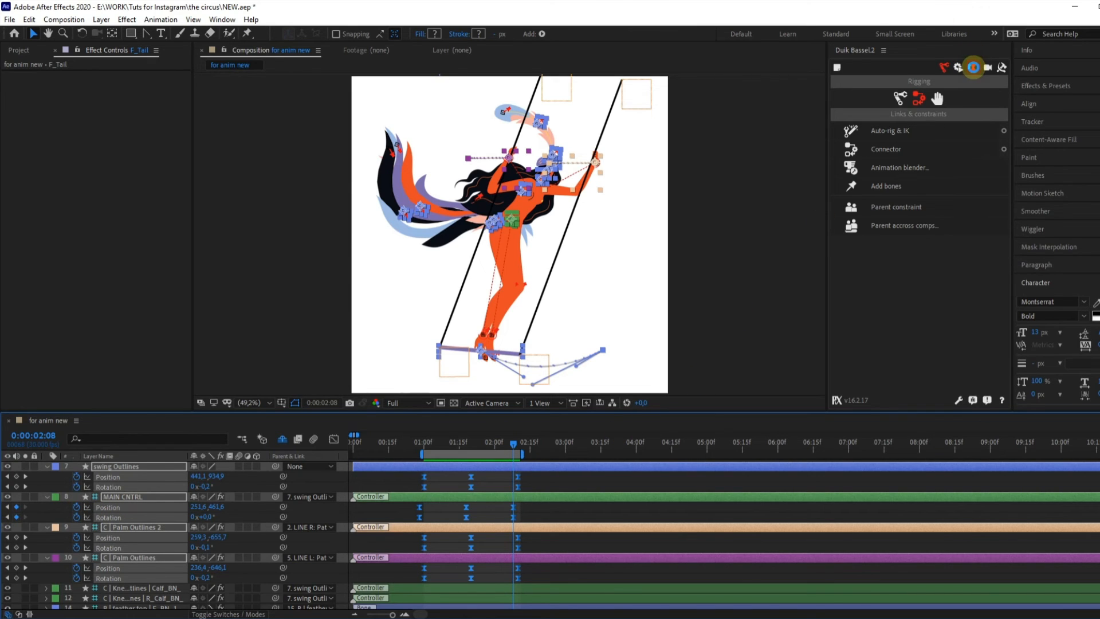
left_click(973, 67)
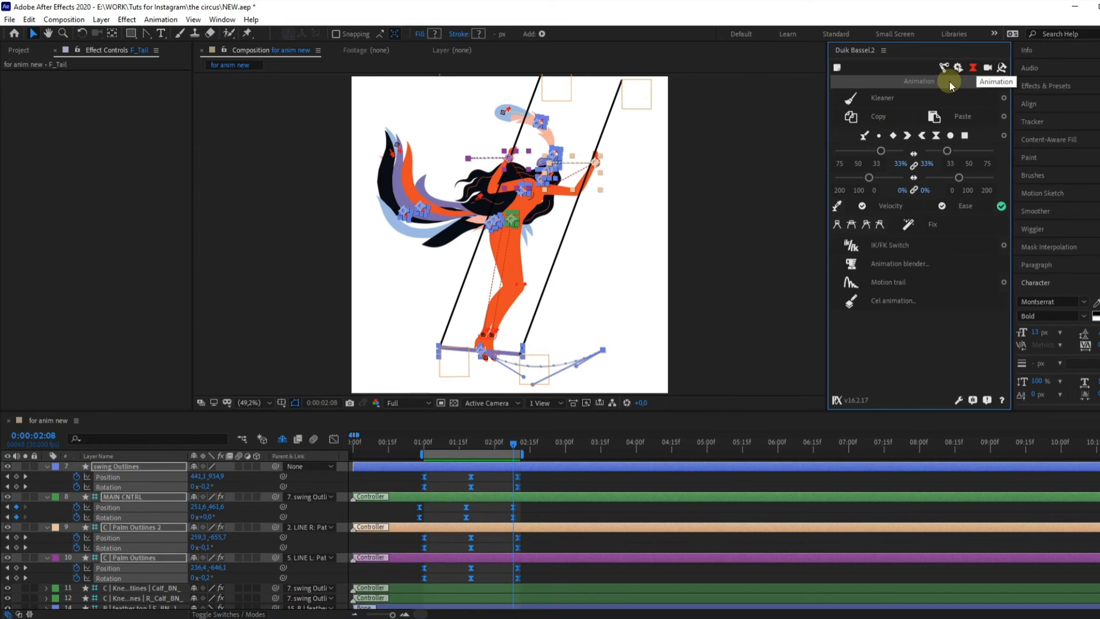
left_click(882, 120)
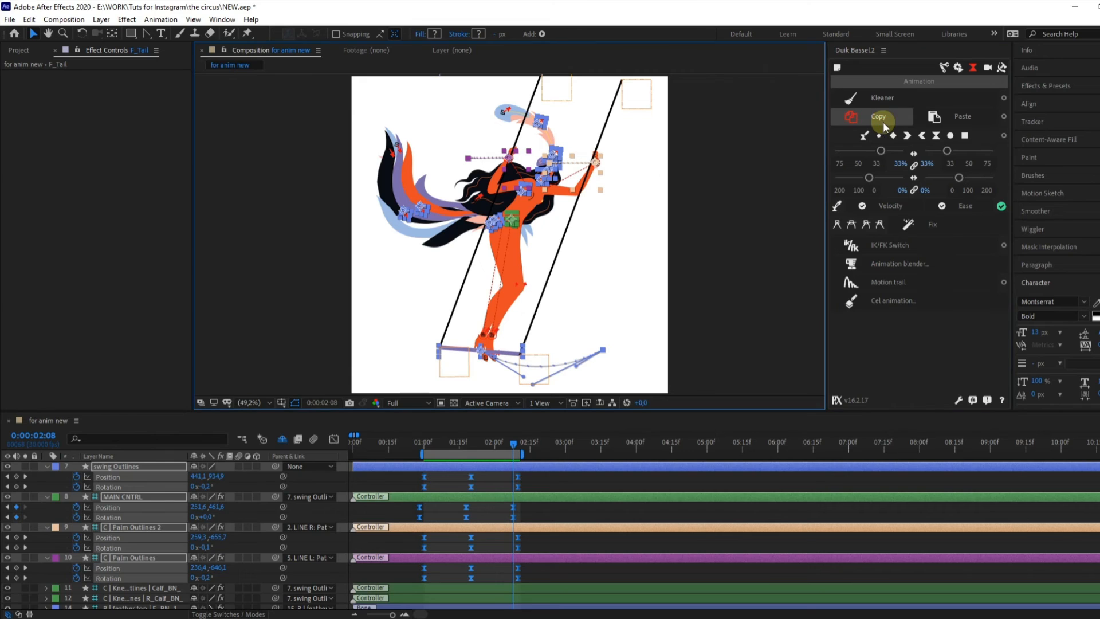
left_click(963, 116)
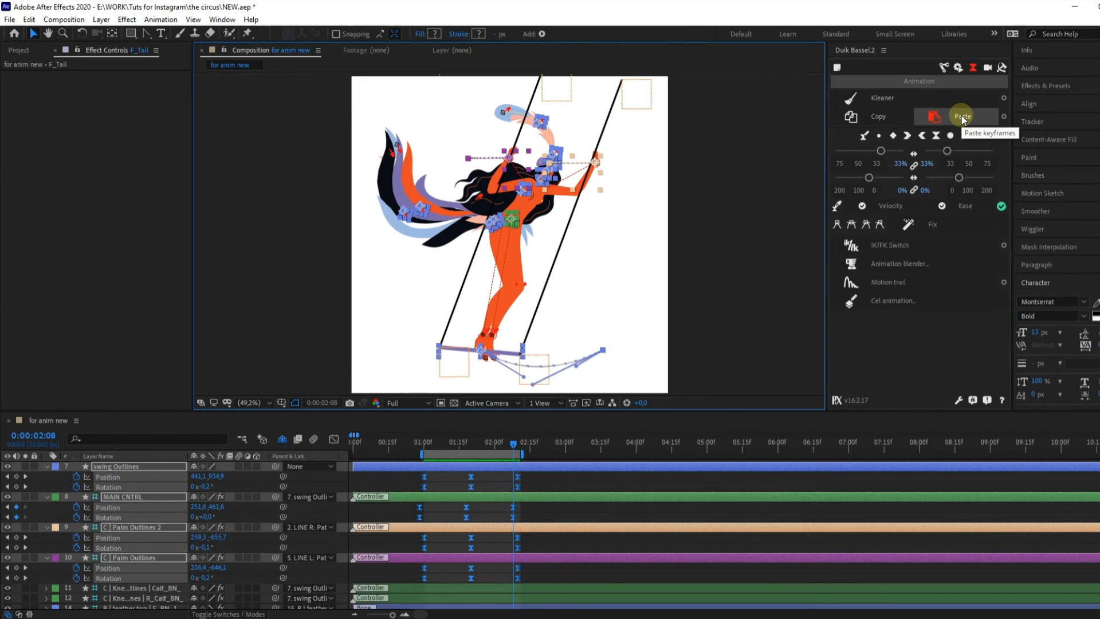
left_click(963, 118)
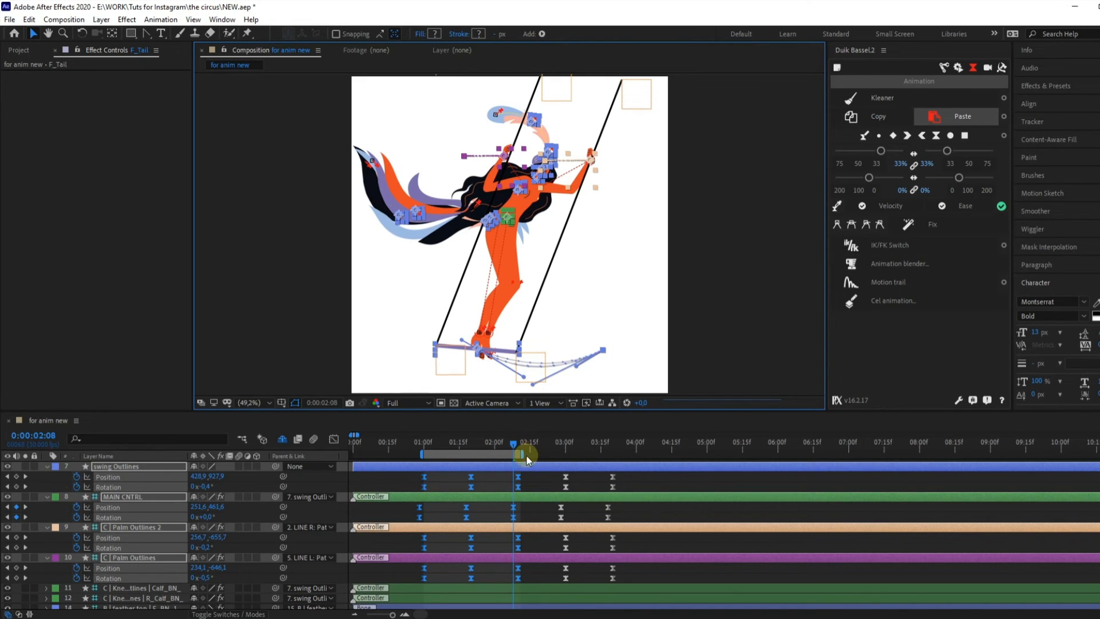
- Shift the work area to run from 0:00:01:18 to about 0:00:03:00, preview the repeated swing, and place the playhead at 0:00:03:00
left_click_drag(471, 442, 496, 453)
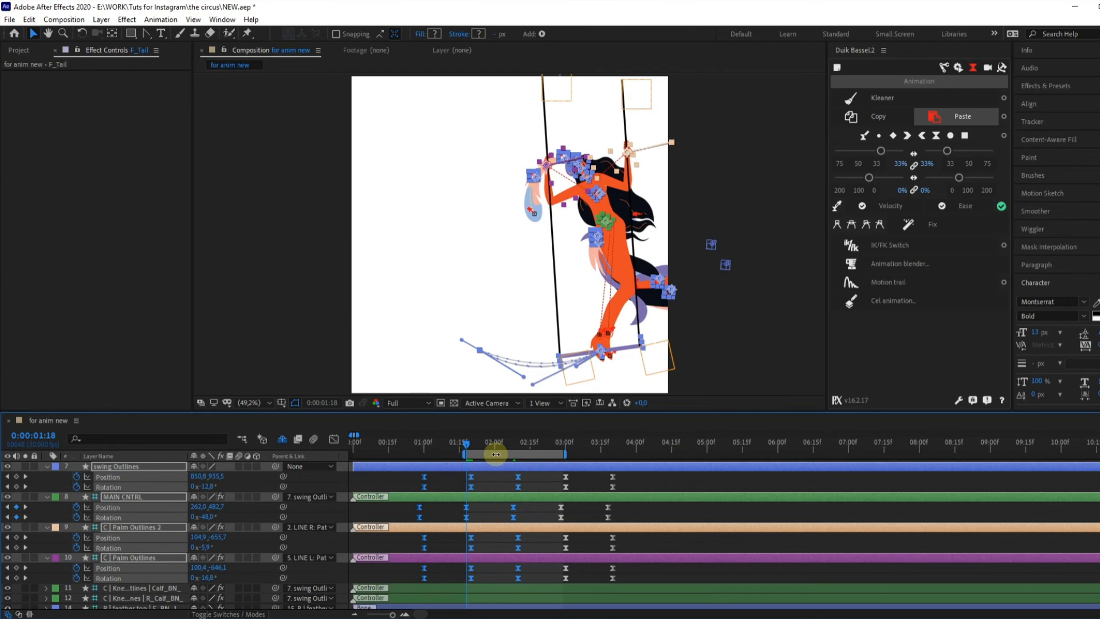
key("space")
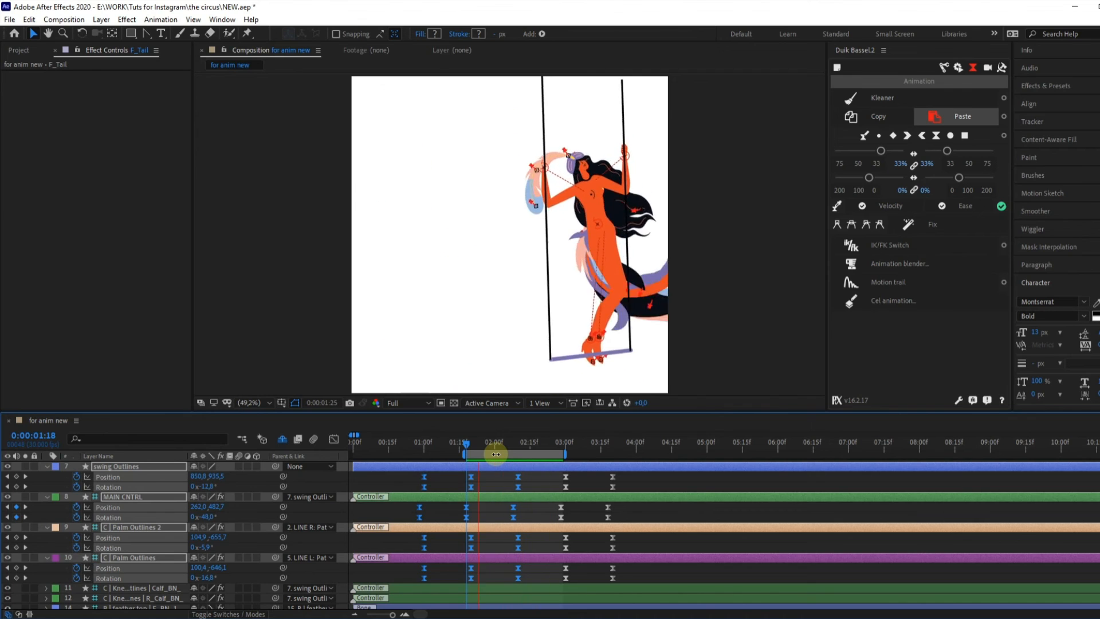
left_click(565, 442)
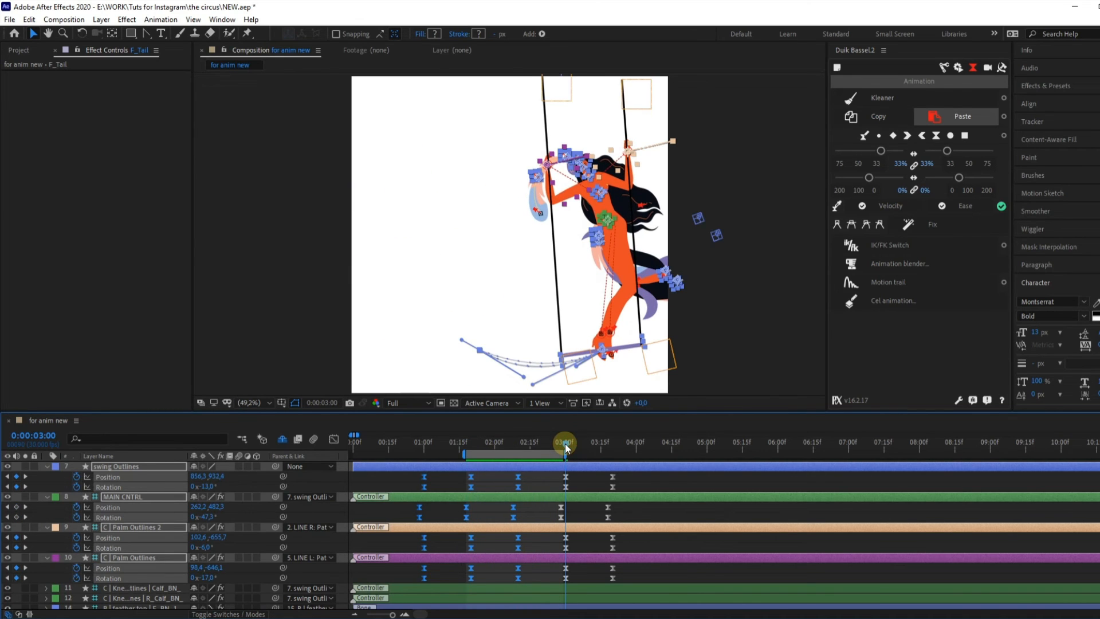
- Try to convert the first Position keyframe's point at the left end of the swing Outlines motion path
left_click(548, 505)
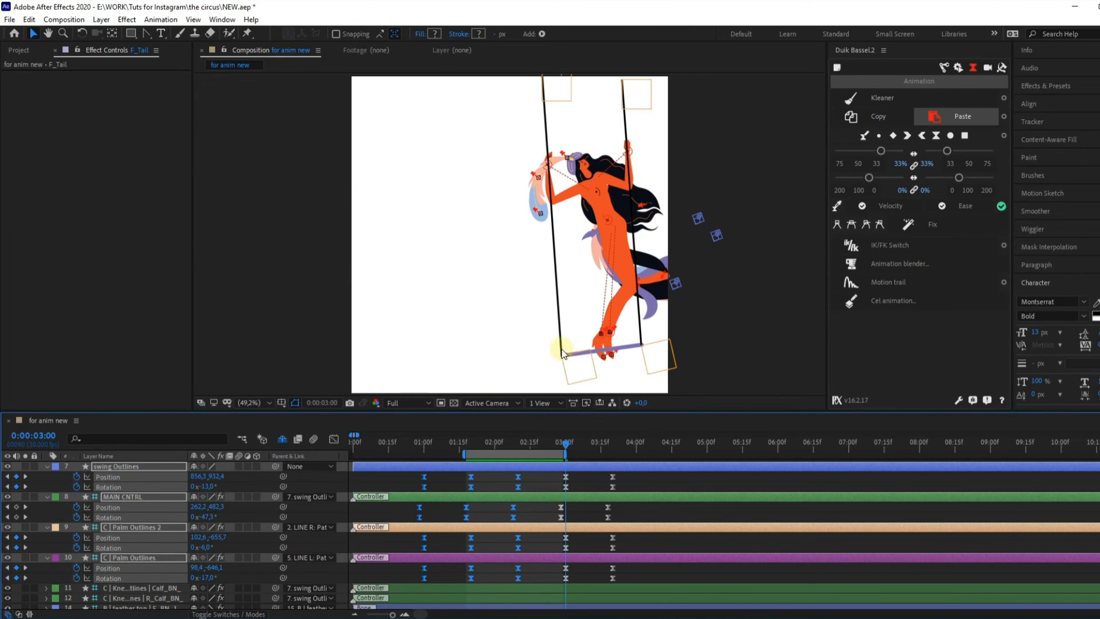
left_click(593, 351)
left_click(601, 353)
scroll(470, 343, "up", 4)
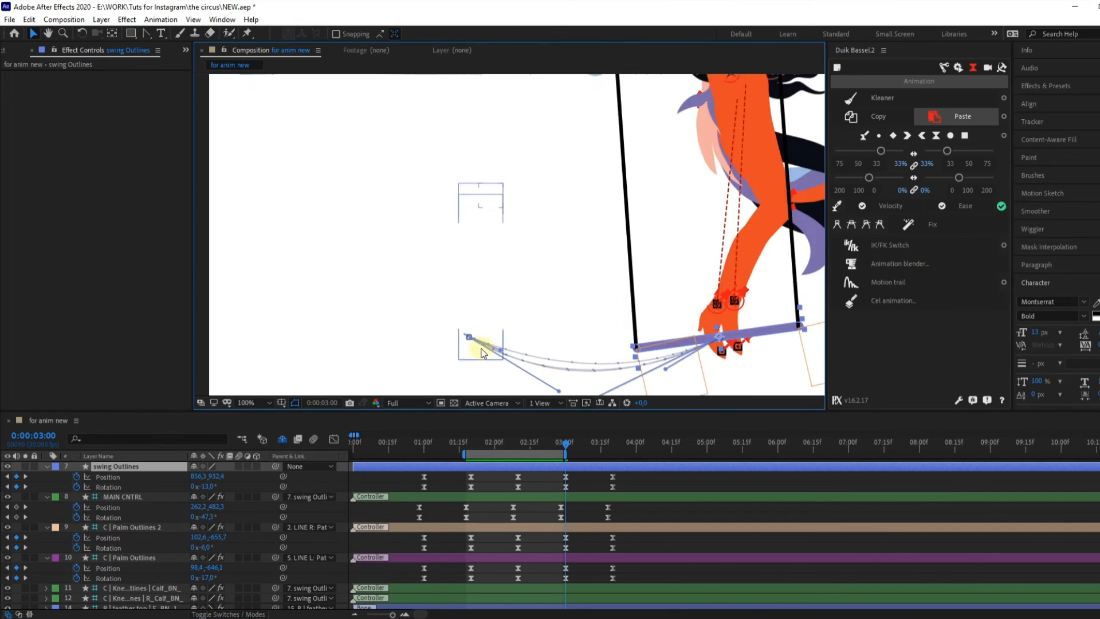
scroll(459, 324, "up", 1)
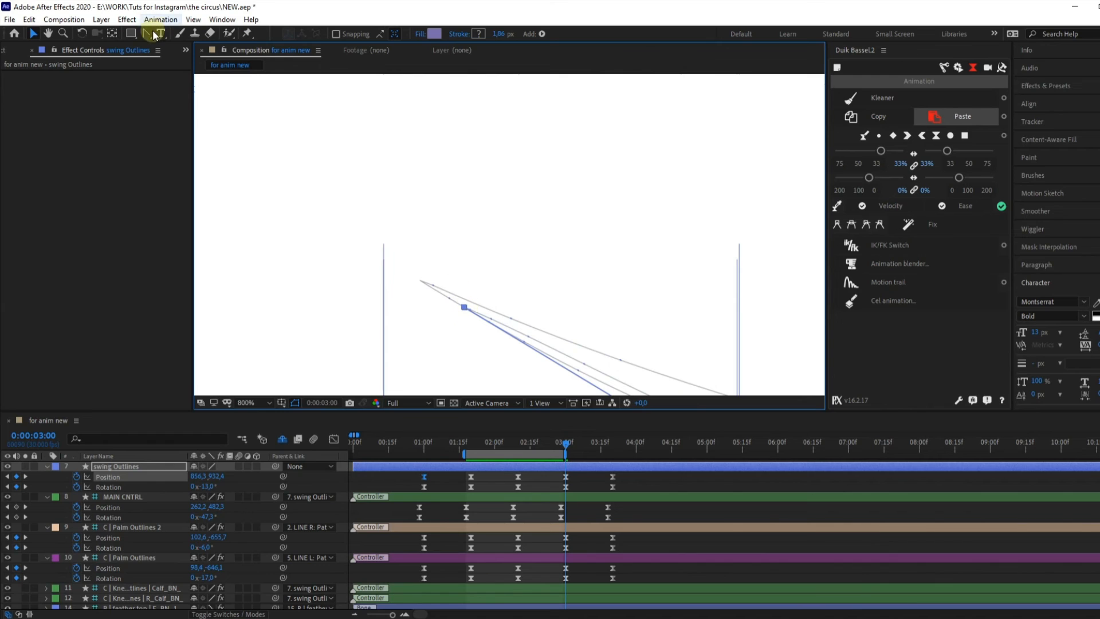
left_click(151, 34)
left_click(464, 310)
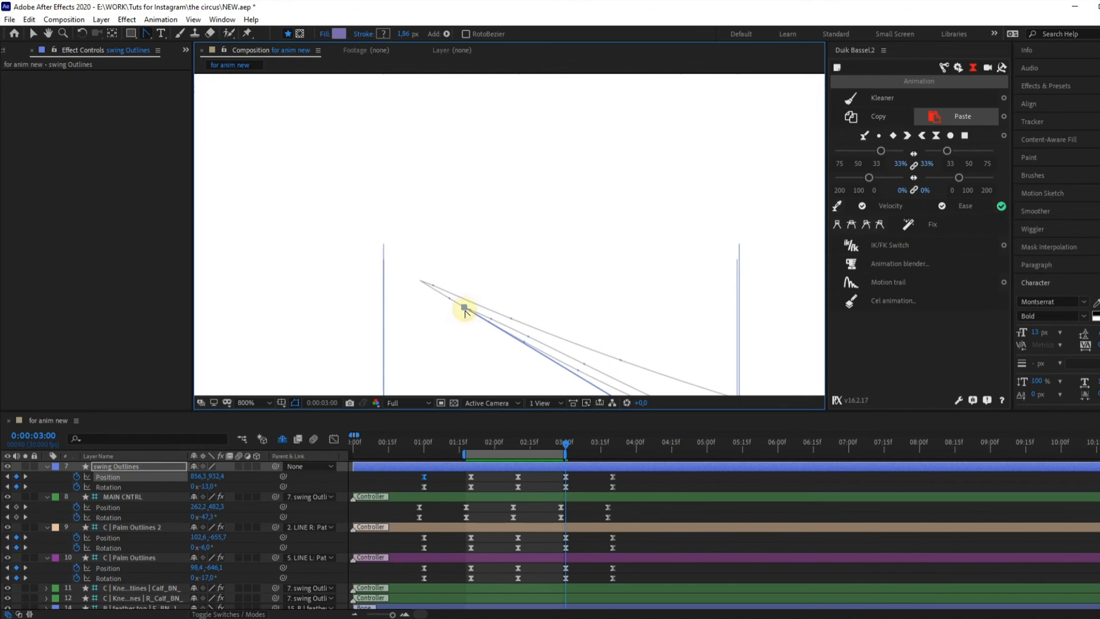
key("ctrl+z")
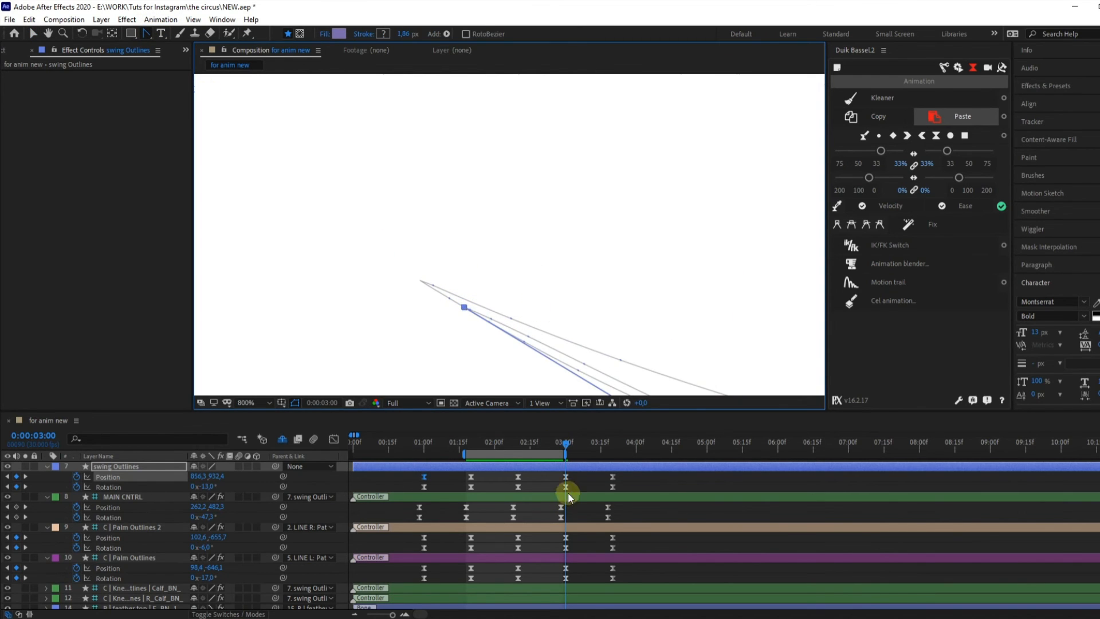
- Pull the outward-pointing tangent handle at the left end of the swing Outlines motion path back along the curve
left_click(565, 478)
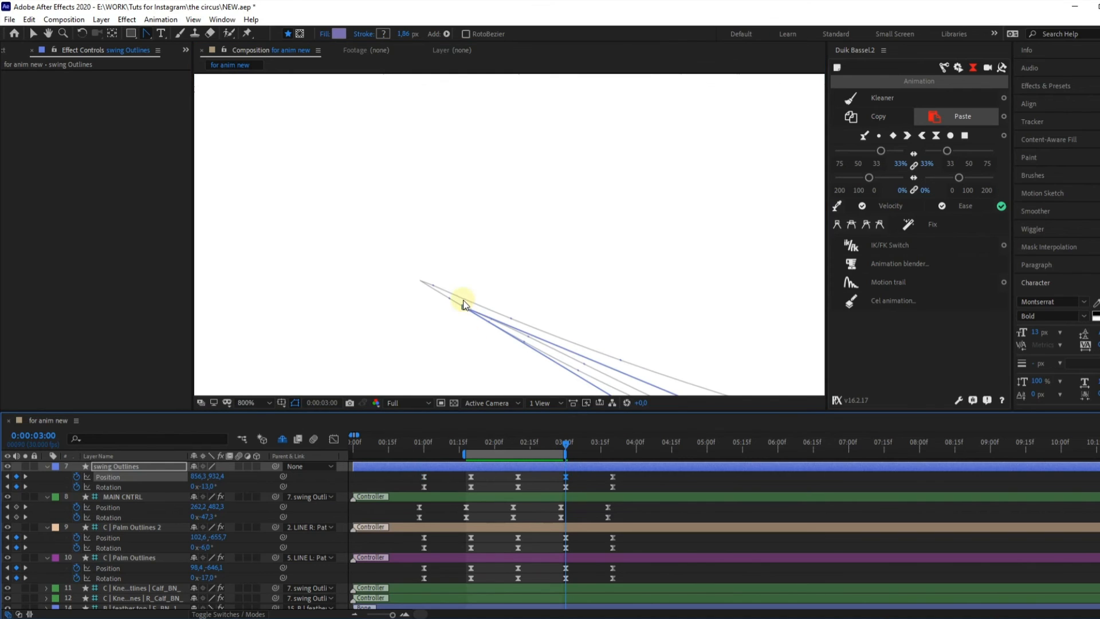
left_click(471, 476)
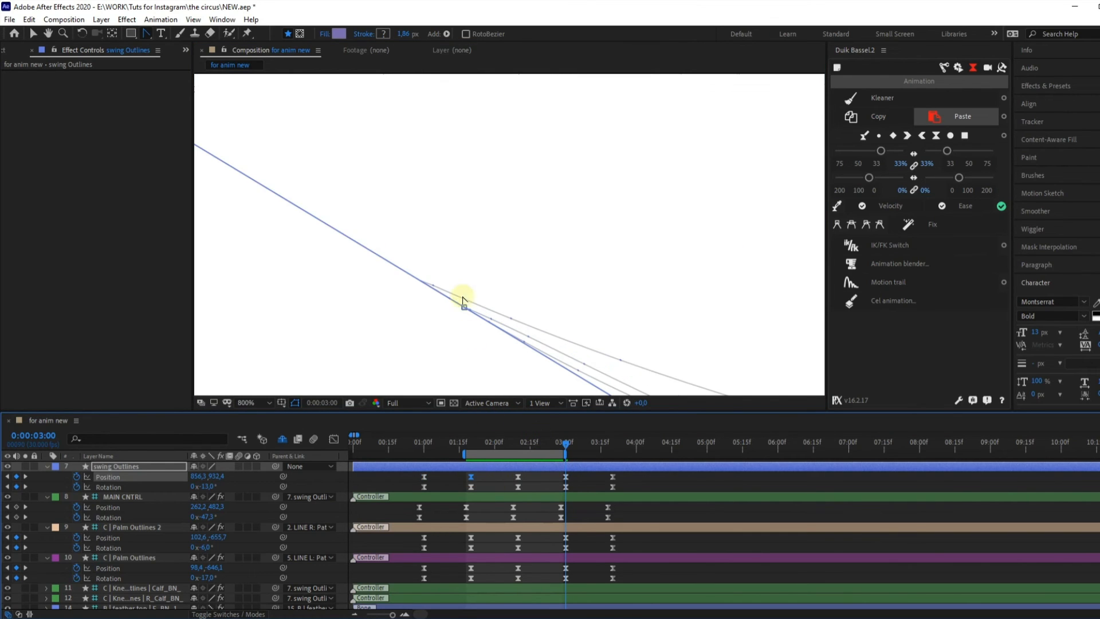
scroll(457, 283, "down", 4)
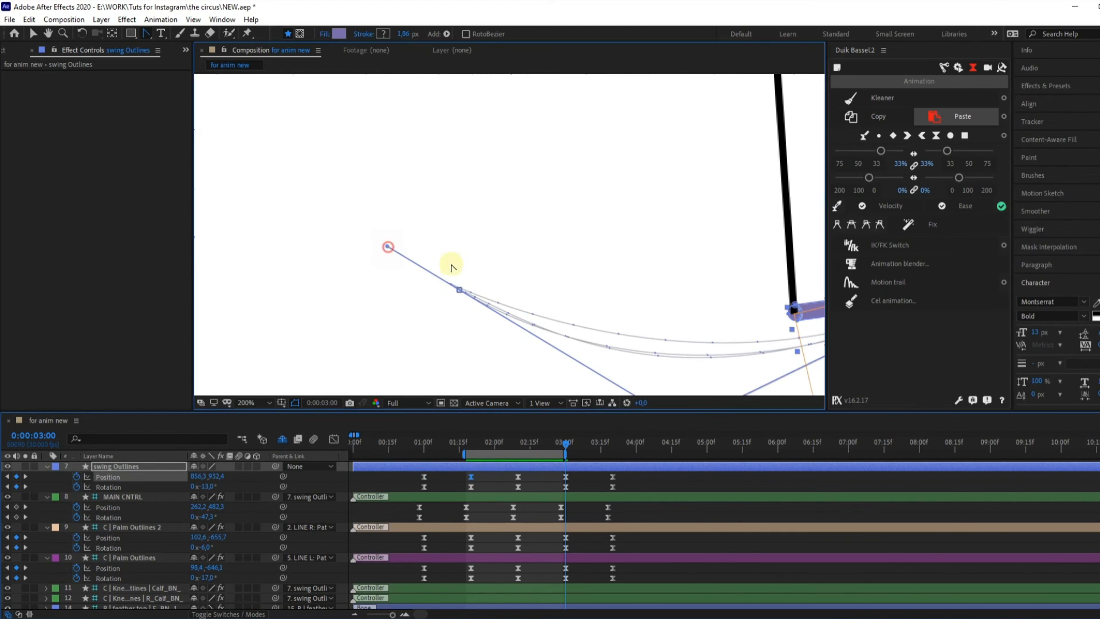
left_click_drag(388, 247, 504, 316)
key("space")
left_click_drag(628, 230, 315, 214)
scroll(477, 236, "down", 2)
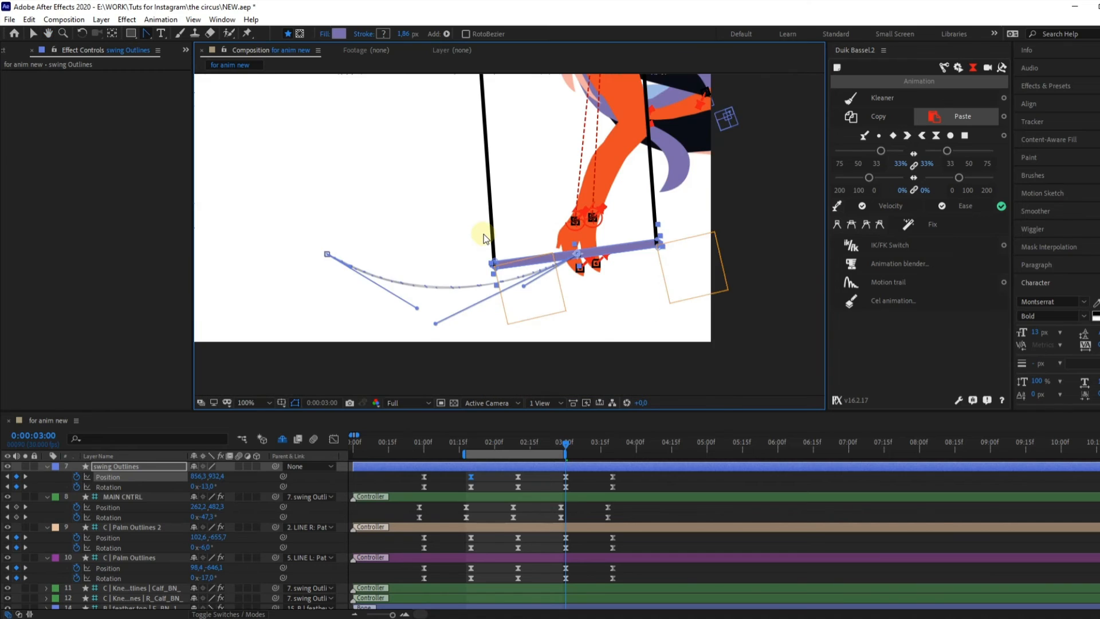
- Fit the composition in the viewer and switch the swing Outlines Position and Rotation graph to the speed graph to inspect it
left_click(259, 401)
left_click(247, 191)
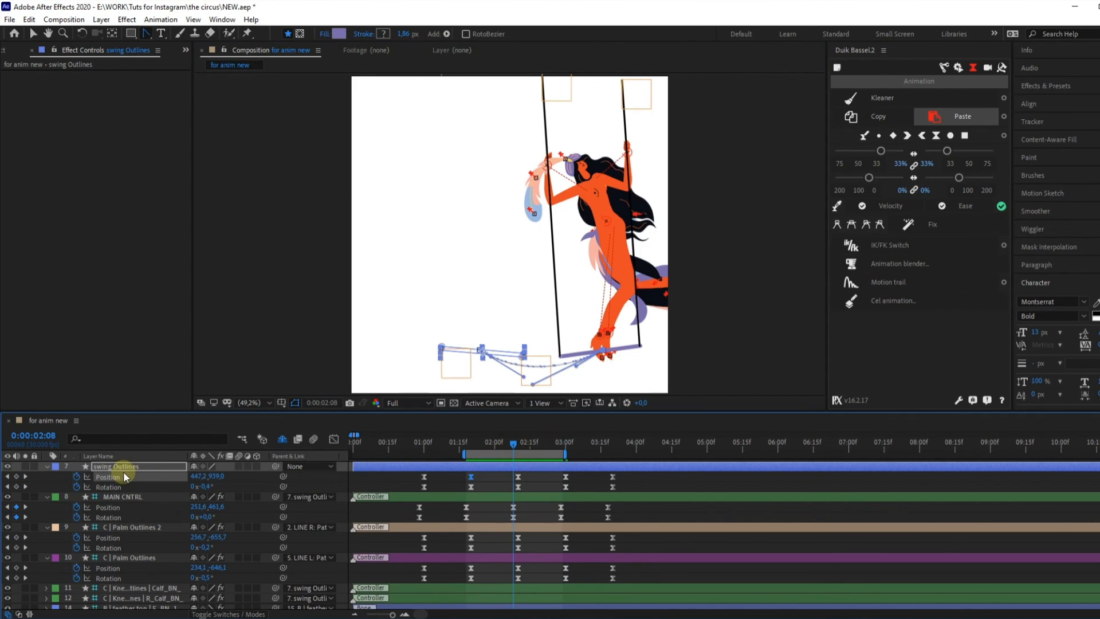
left_click_drag(632, 477, 413, 489)
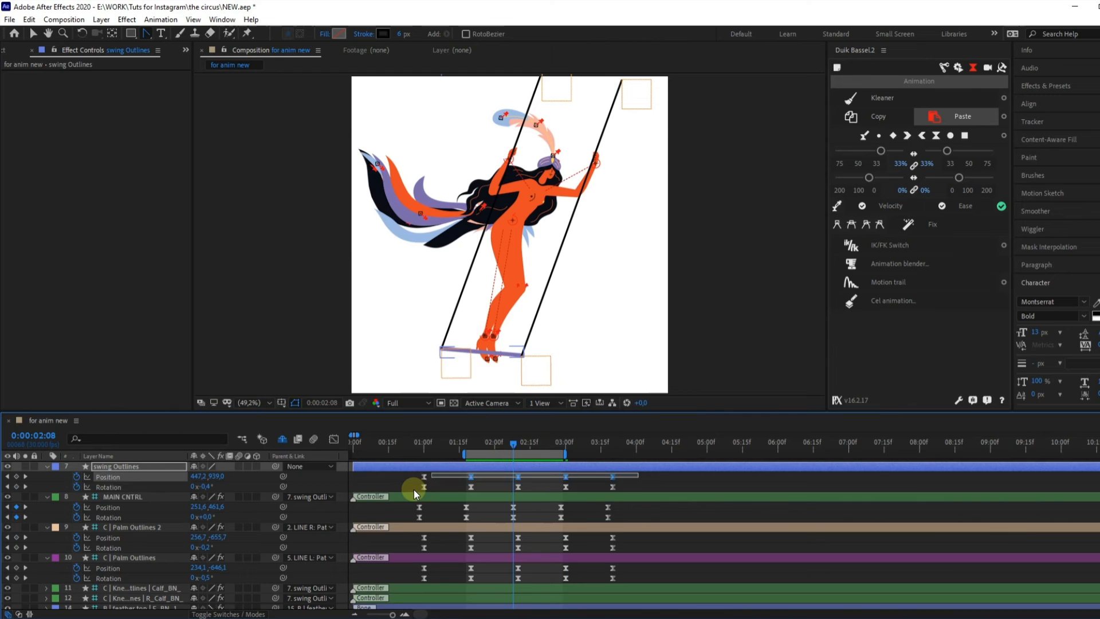
left_click(334, 439)
right_click(536, 492)
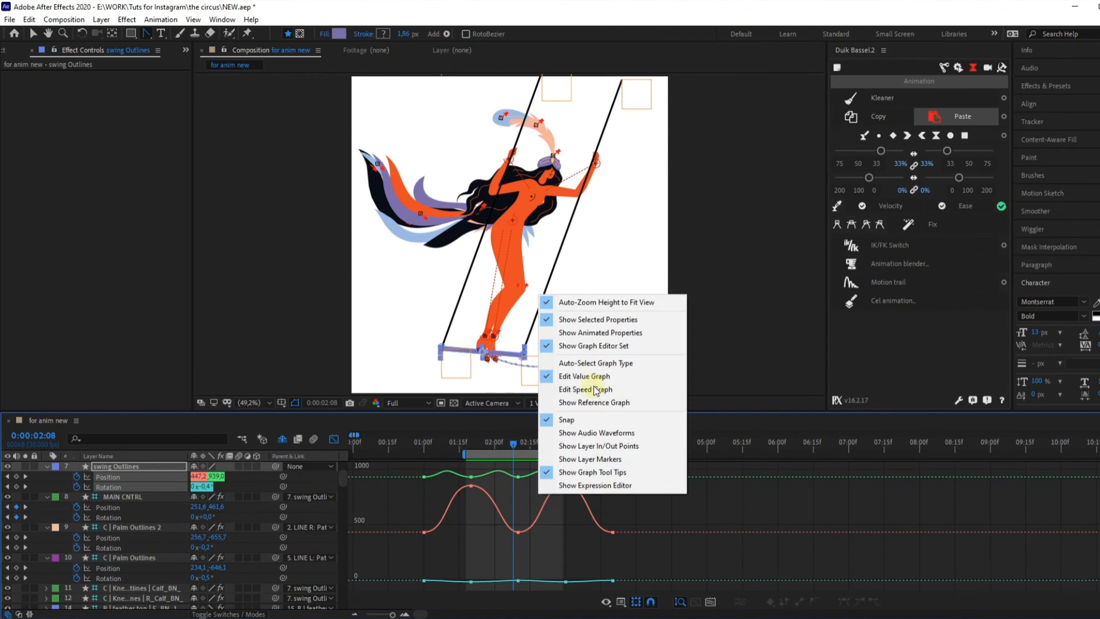
left_click(592, 390)
scroll(504, 565, "up", 4)
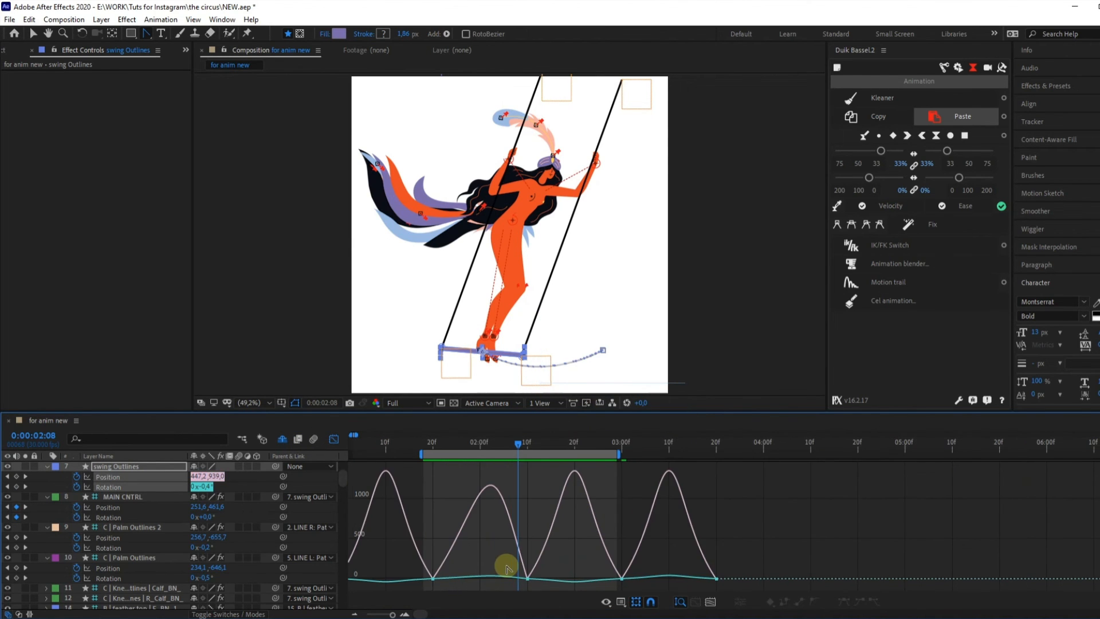
scroll(505, 567, "down", 2)
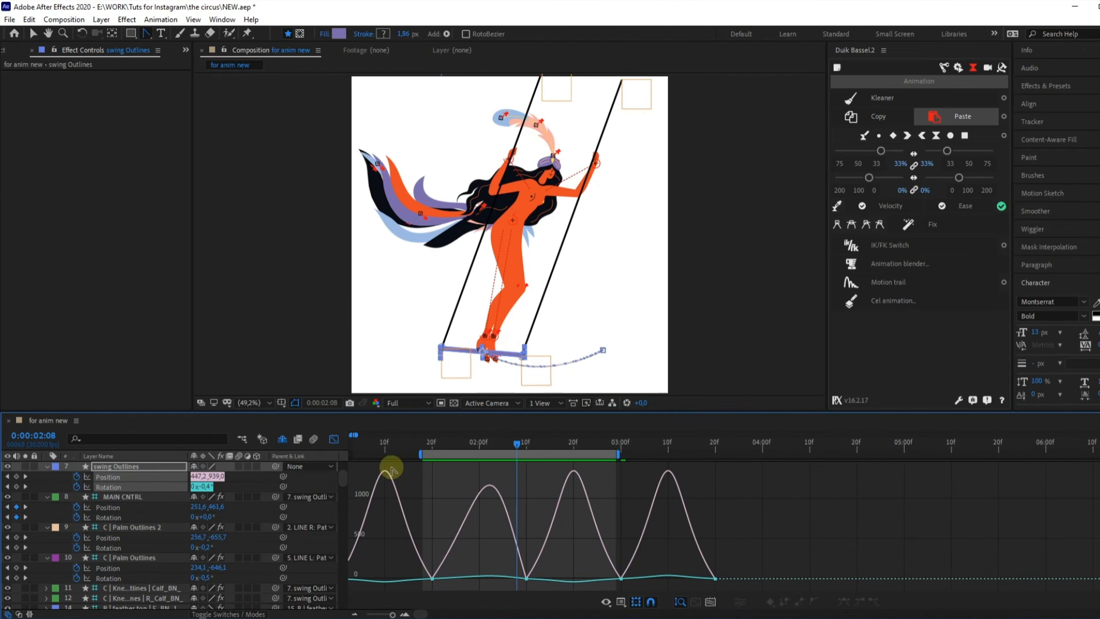
left_click(334, 439)
- Select all keyframes of the swing Outlines, MAIN CNTRL and palm controllers, plus the animated head and feather layers below
scroll(538, 514, "down", 4)
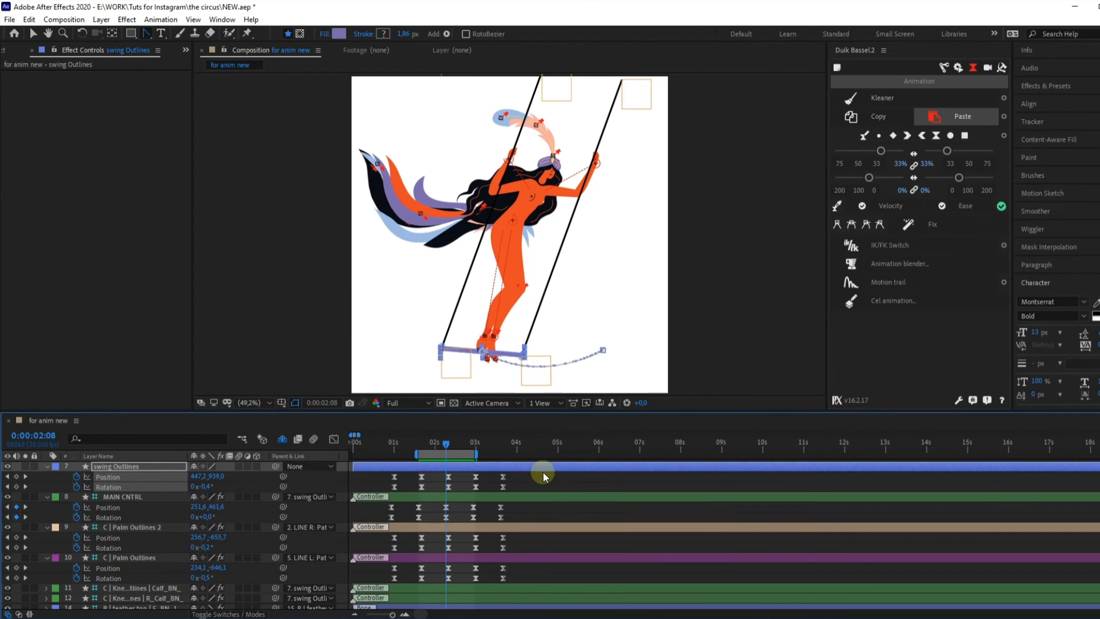
left_click_drag(542, 472, 379, 567)
scroll(405, 535, "down", 5)
left_click_drag(517, 501, 382, 570)
scroll(410, 541, "down", 10)
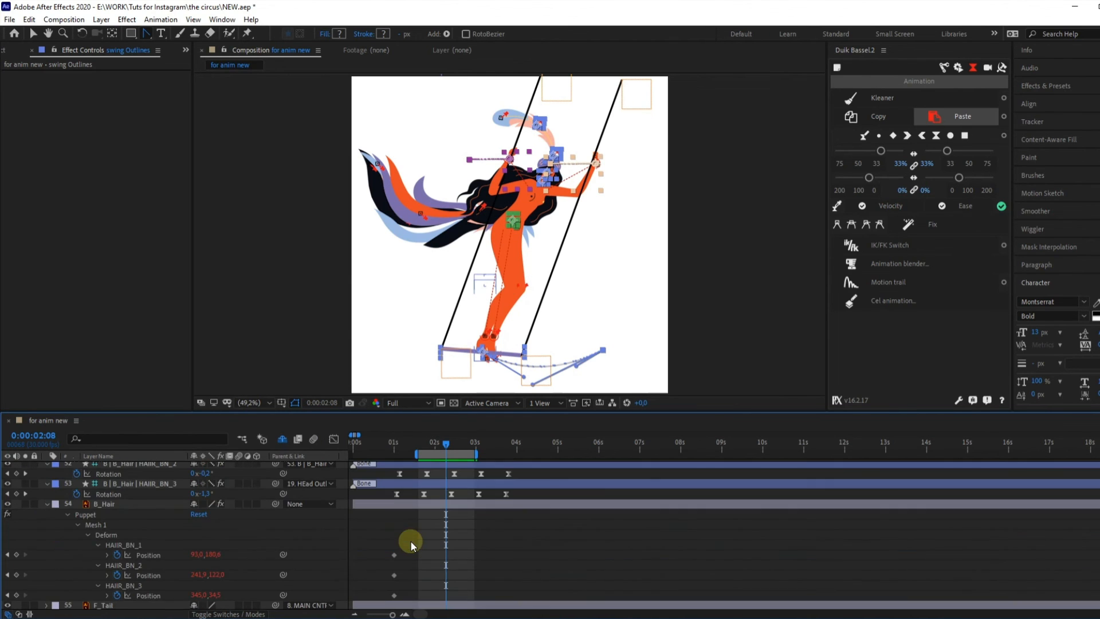
- Add the Rotation keyframes of the hair bones and of both tail's bones to the keyframe selection
left_click_drag(524, 471, 385, 504)
scroll(430, 508, "down", 2)
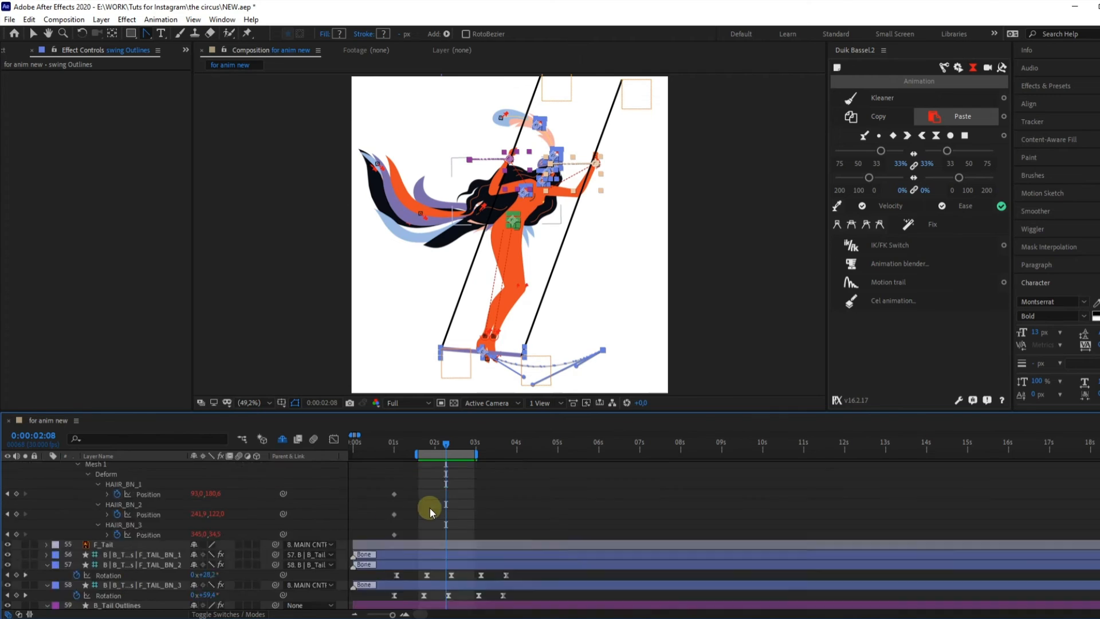
scroll(429, 508, "down", 3)
left_click_drag(520, 480, 375, 506)
scroll(421, 508, "down", 2)
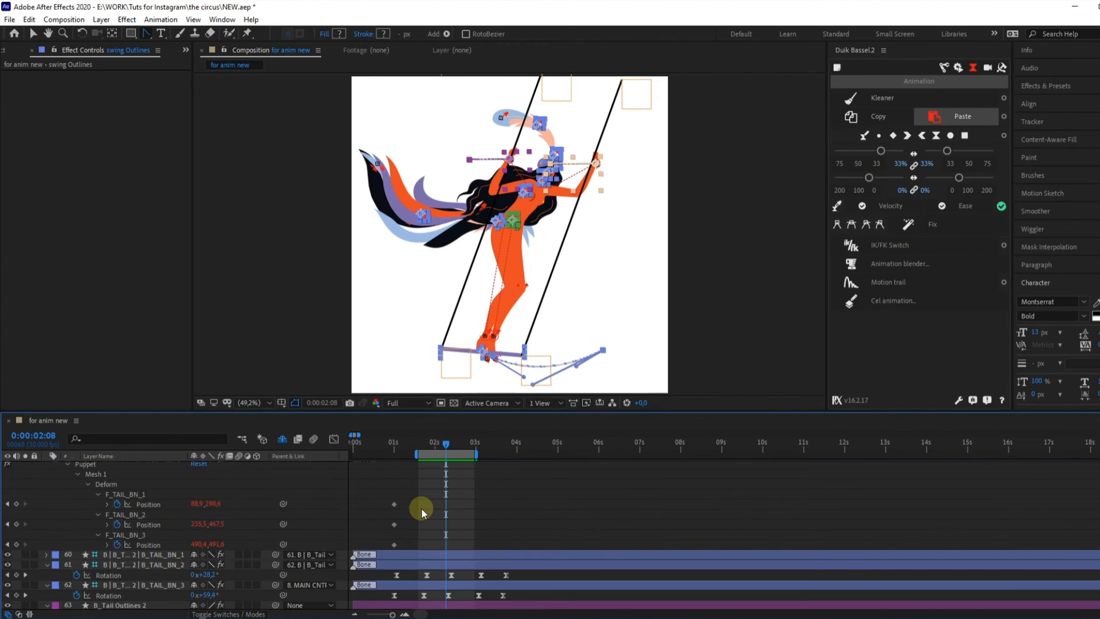
scroll(422, 509, "down", 3)
left_click_drag(517, 484, 385, 507)
scroll(435, 501, "down", 1)
scroll(467, 528, "up", 5)
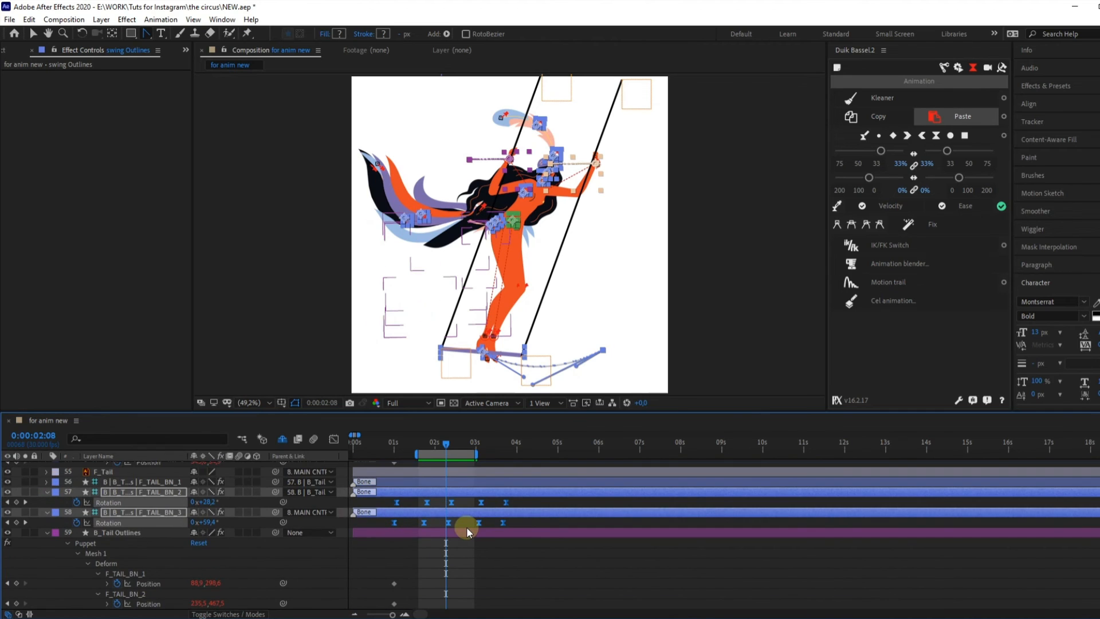
scroll(466, 531, "up", 12)
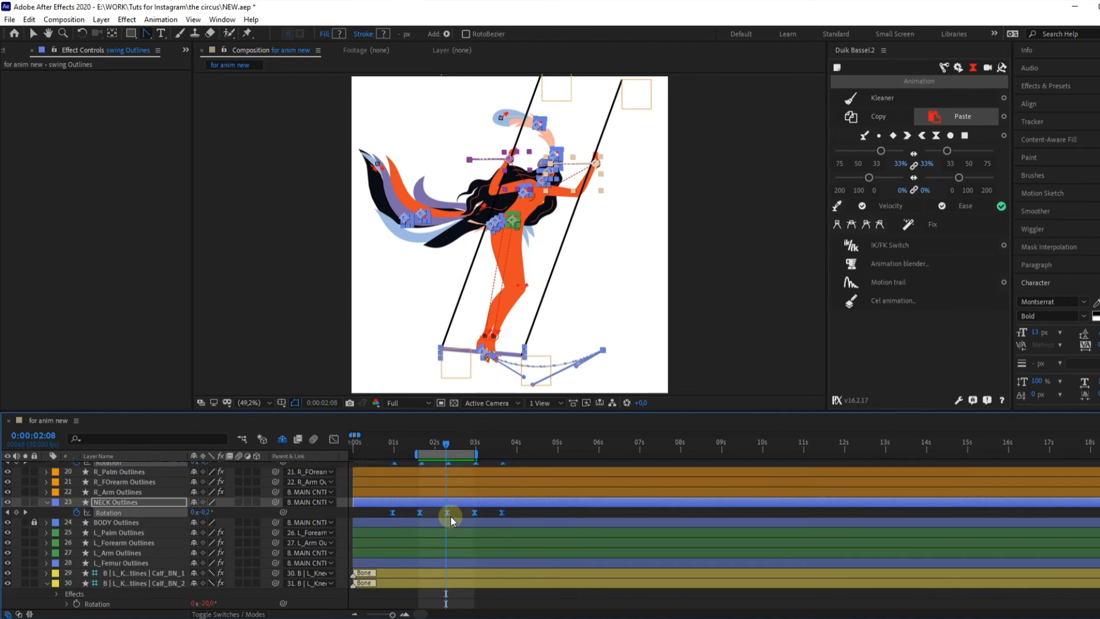
scroll(450, 515, "up", 10)
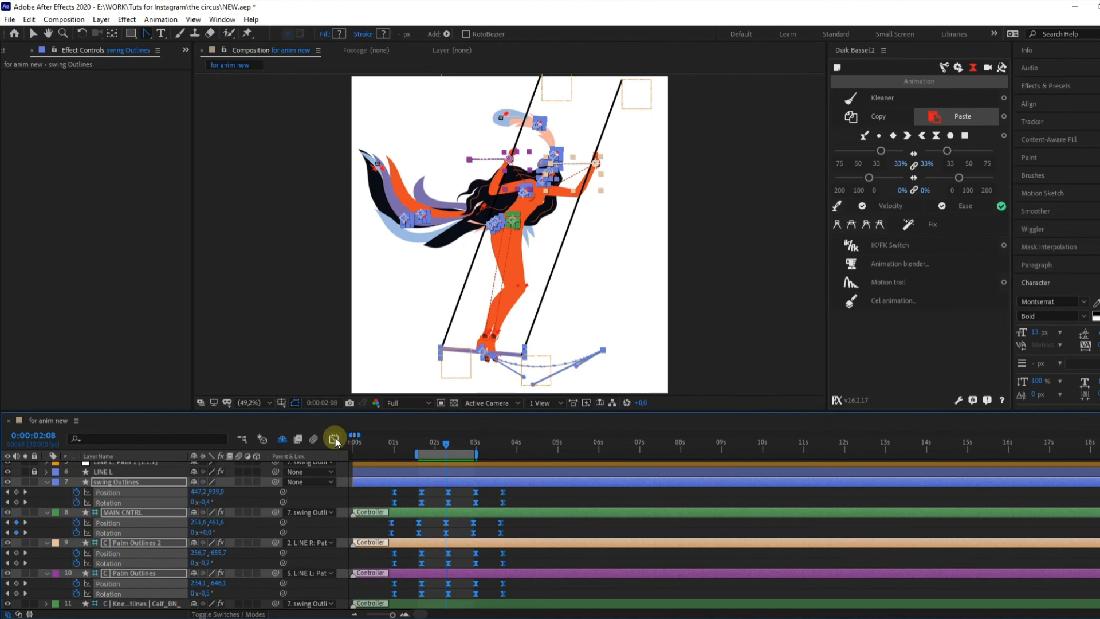
scroll(439, 521, "up", 3)
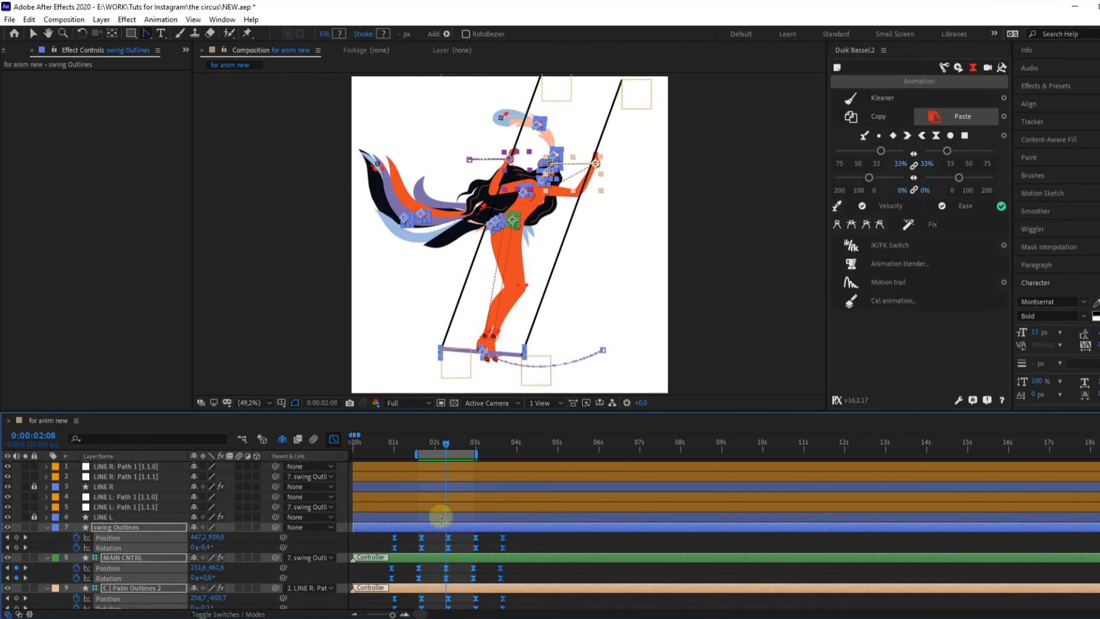
- Strengthen the easing of all selected keyframes in the speed graph by lengthening their handles, and preview the swing
key("shift+F3")
scroll(461, 544, "up", 8)
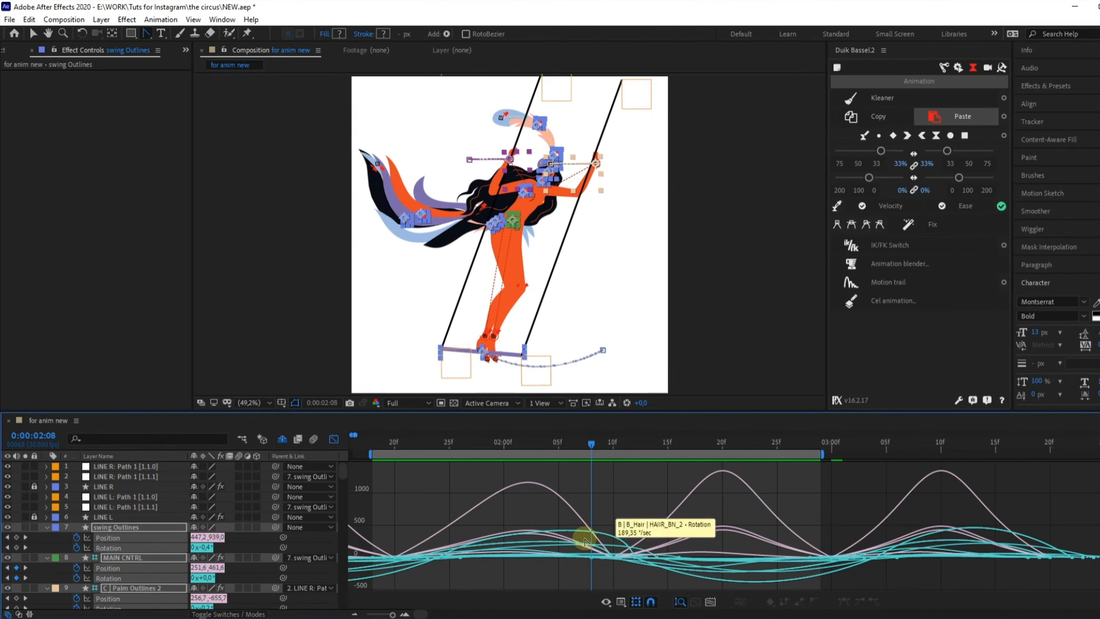
scroll(595, 530, "down", 7)
left_click_drag(688, 493, 387, 576)
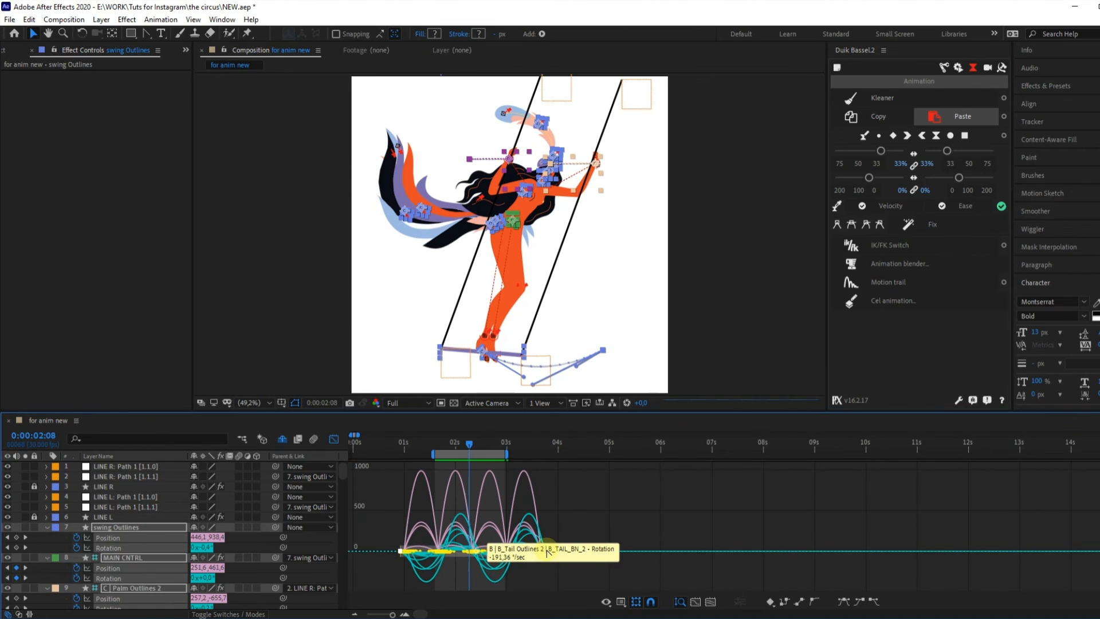
scroll(493, 550, "up", 6)
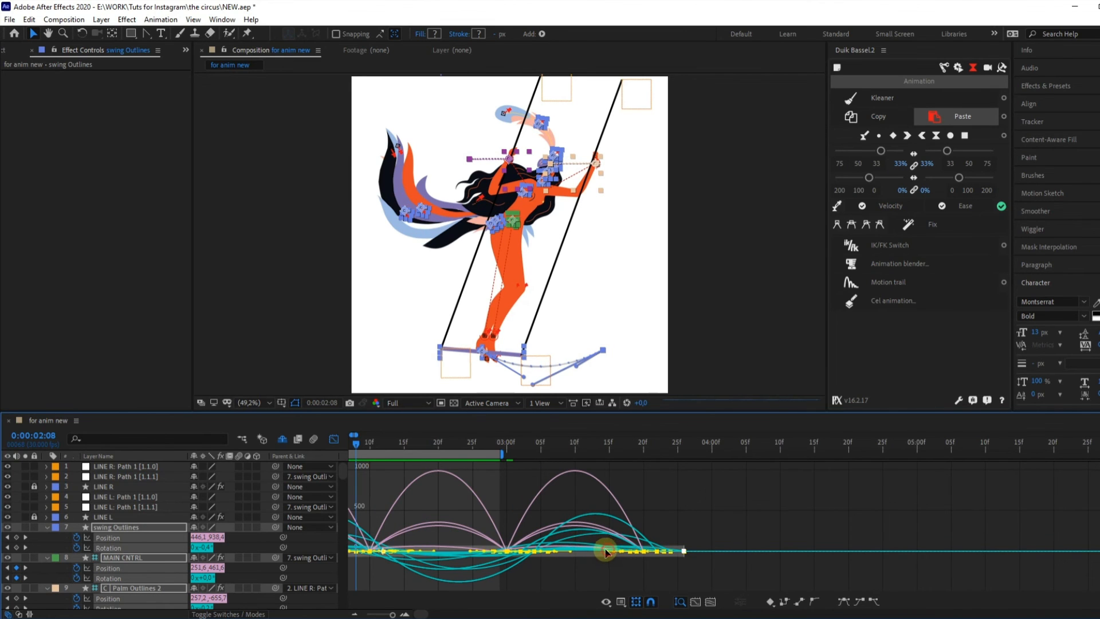
mouse_move(602, 552)
left_mouse_down()
mouse_move(559, 554)
mouse_move(580, 551)
left_mouse_up()
scroll(579, 551, "down", 5)
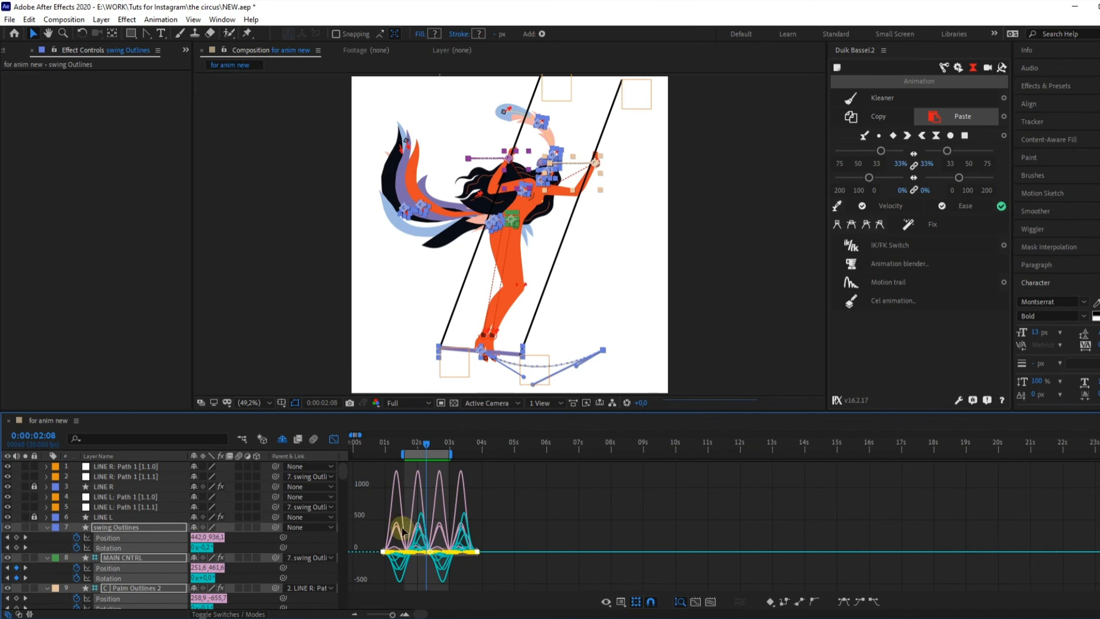
left_click(333, 439)
key("space")
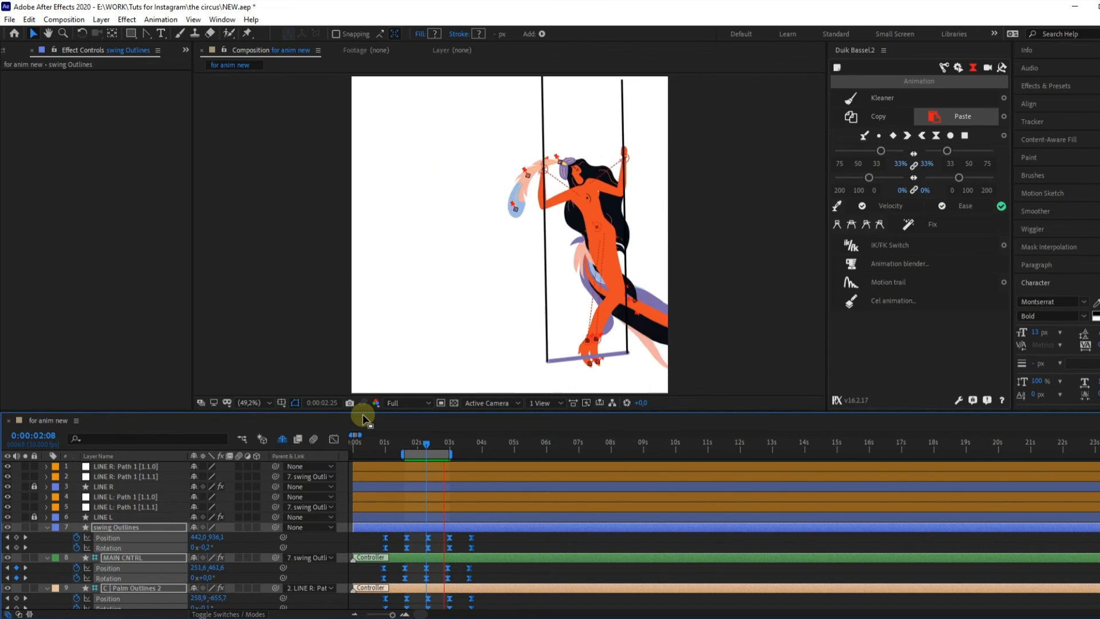
- Nest the for anim new composition in a new composition and enable time remapping on the nested layer
left_click(407, 444)
left_click(5, 50)
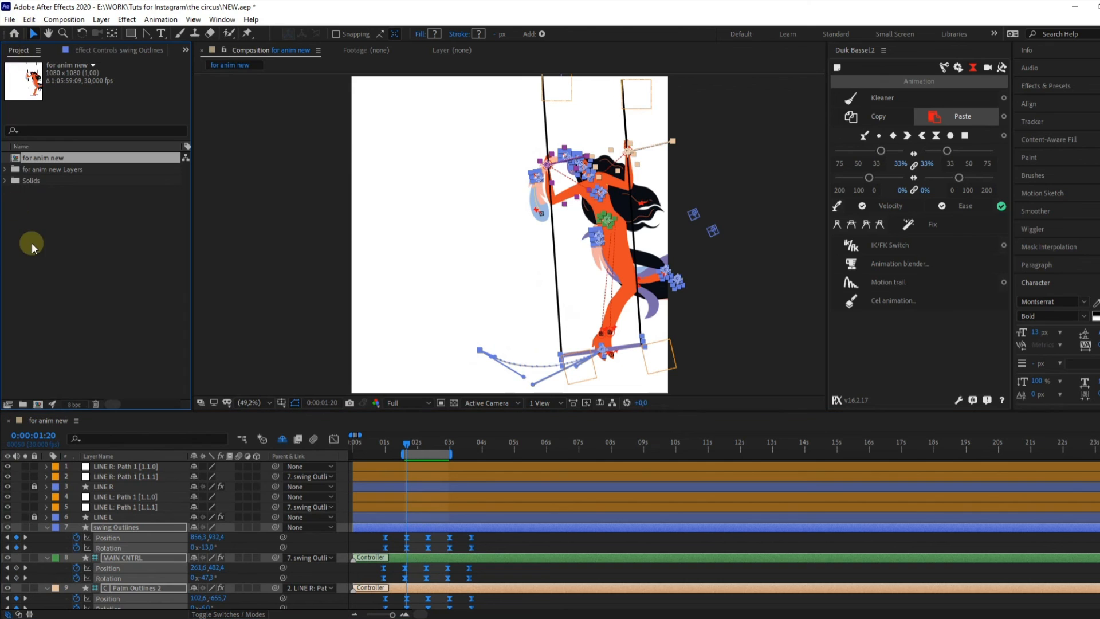
left_click_drag(24, 160, 38, 404)
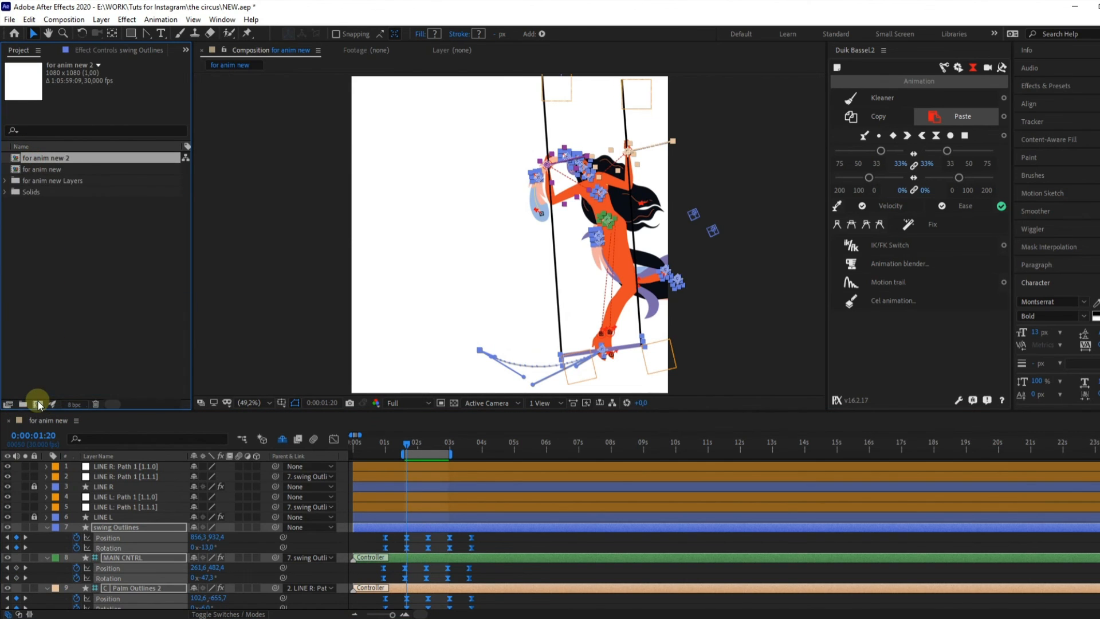
right_click(400, 505)
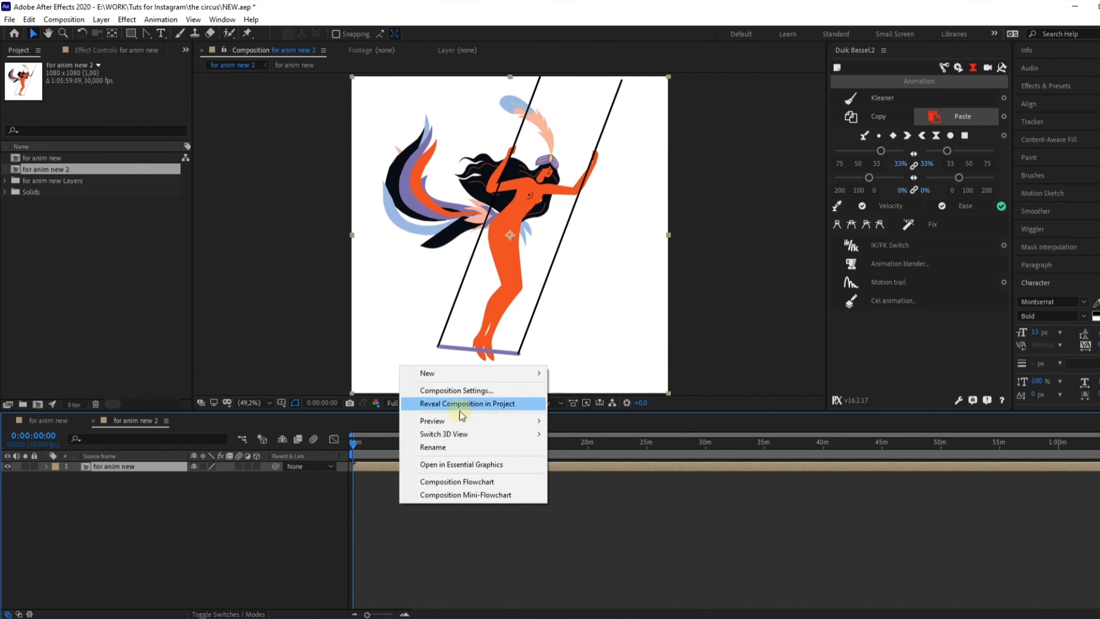
right_click(374, 464)
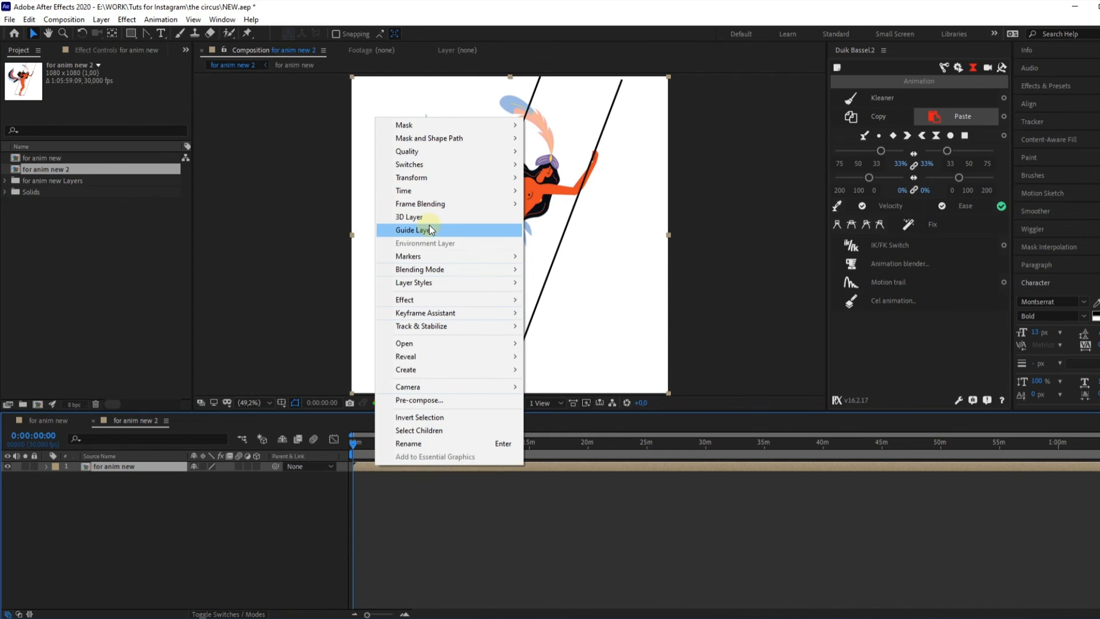
mouse_move(422, 192)
left_click(567, 191)
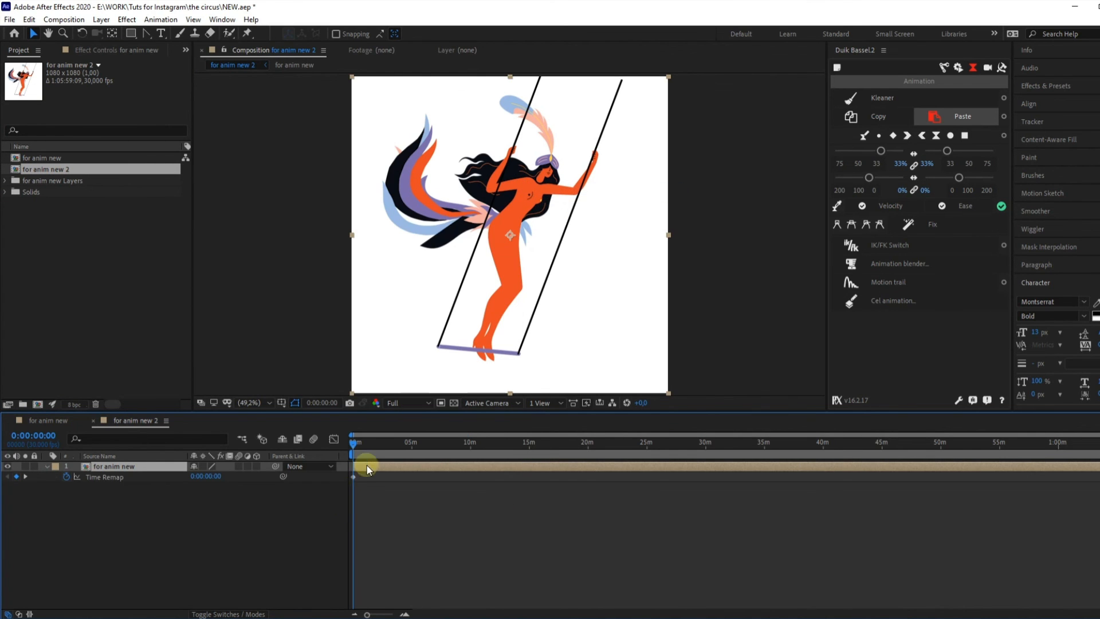
- Compare the swing poses at 0:00:01:18 and 0:00:02:28 in the for anim new composition, leaving the playhead at 0:00:02:28
left_click(56, 423)
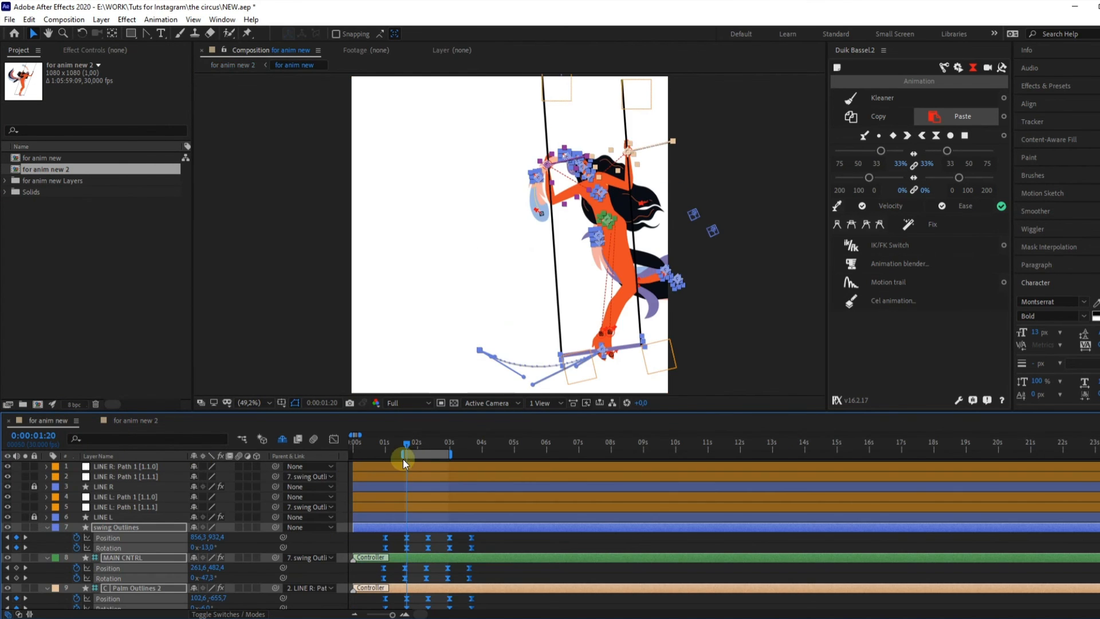
scroll(400, 459, "up", 5)
left_click(436, 438)
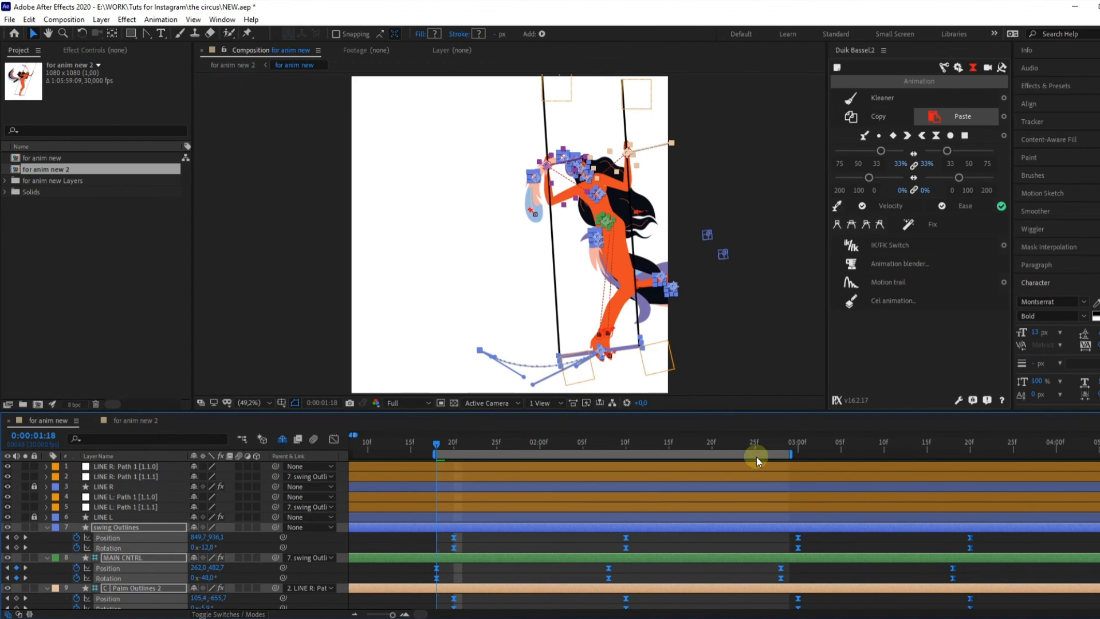
left_click(781, 443)
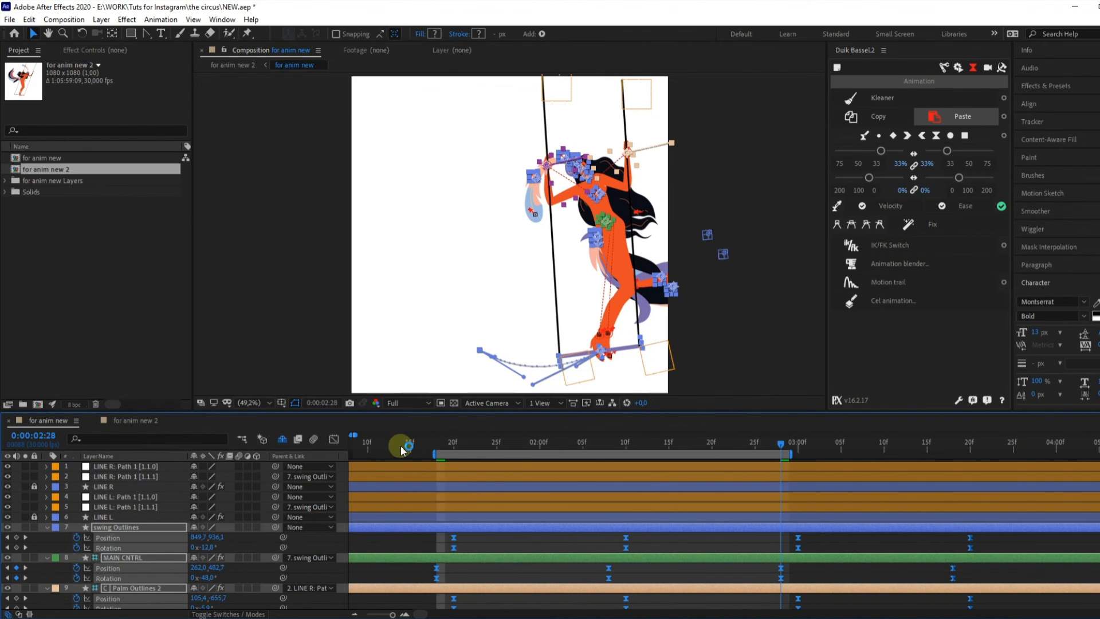
left_click(436, 443)
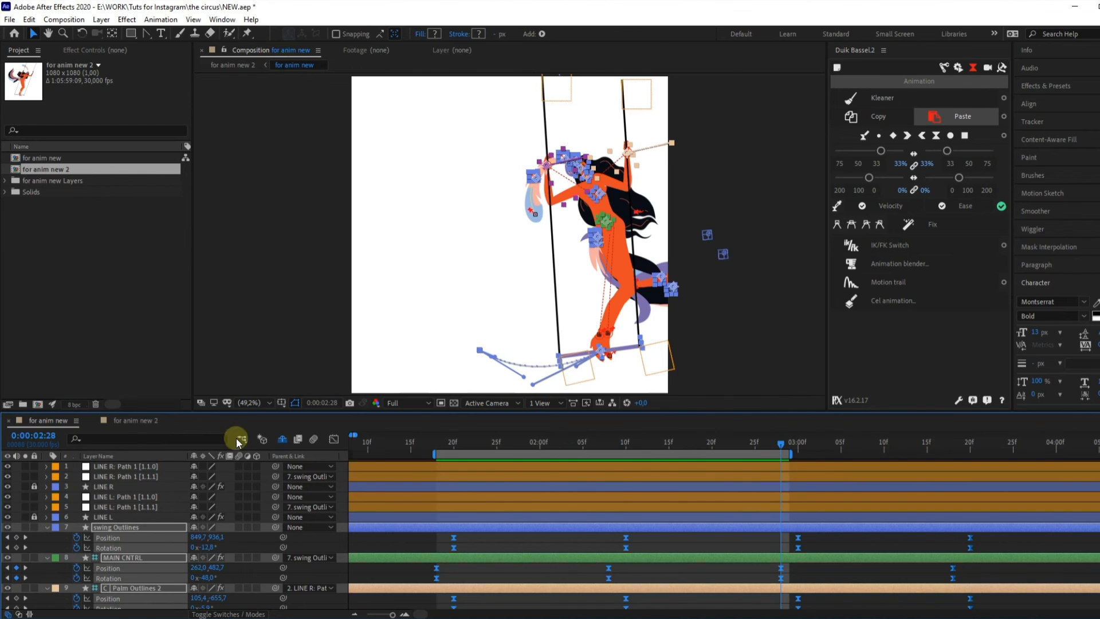
- Add a Time Remap keyframe at 0:00:02:28 to the nested layer in for anim new 2
left_click(138, 420)
left_click(315, 465)
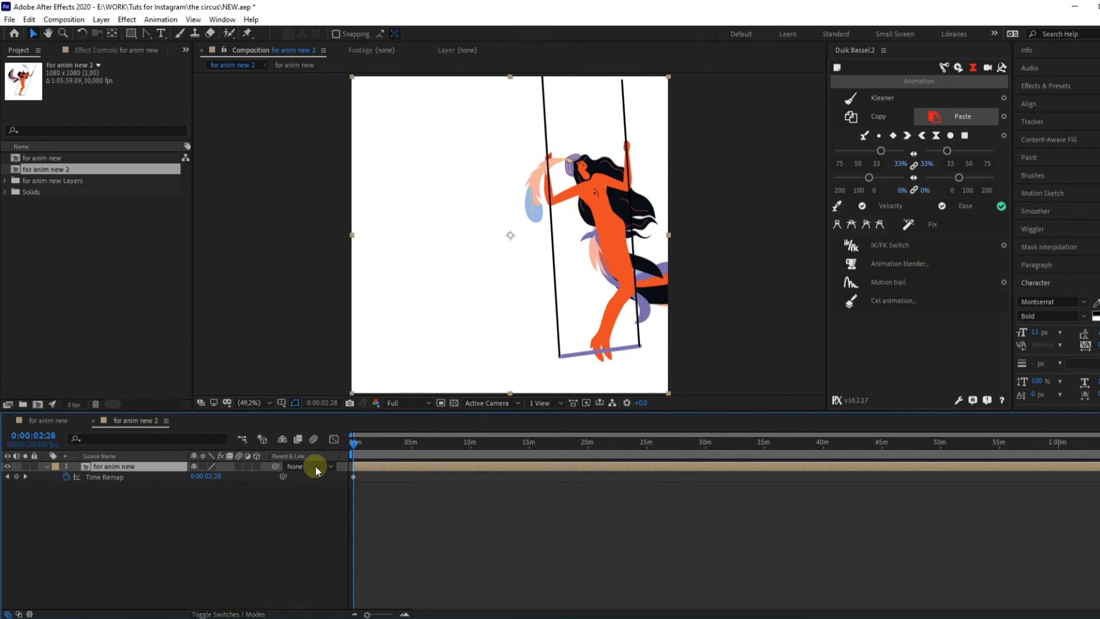
key("equal")
key("equal")
key("equal")
key("equal")
key("equal")
key("equal")
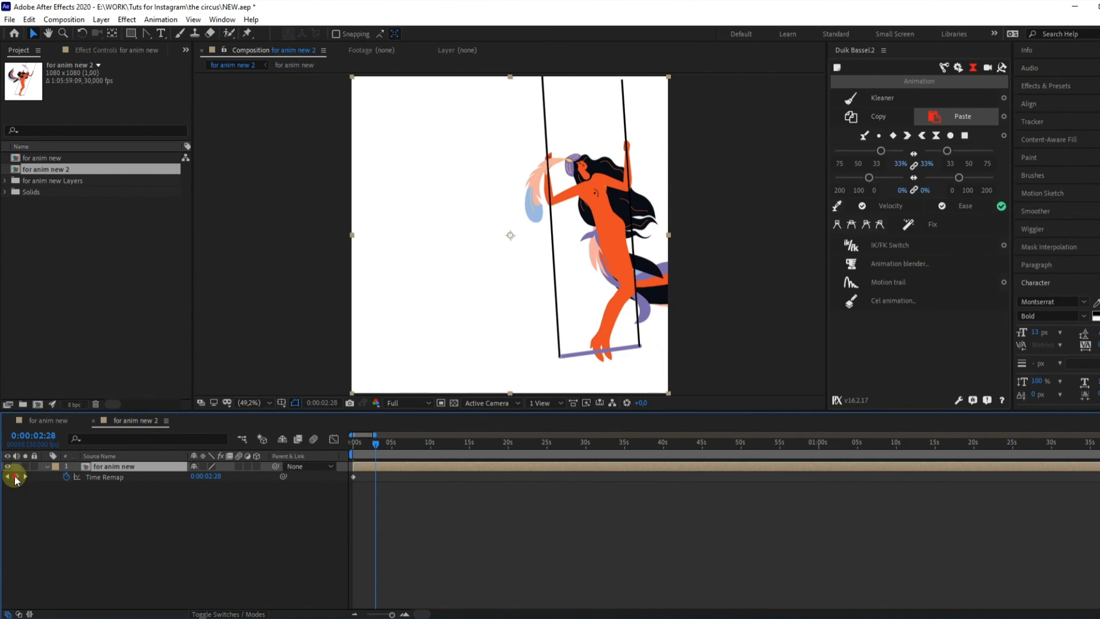
left_click(16, 477)
- Move the playhead to 0:00:01:18 in for anim new and add a Time Remap keyframe there in for anim new 2
left_click(40, 421)
left_click_drag(491, 441, 437, 442)
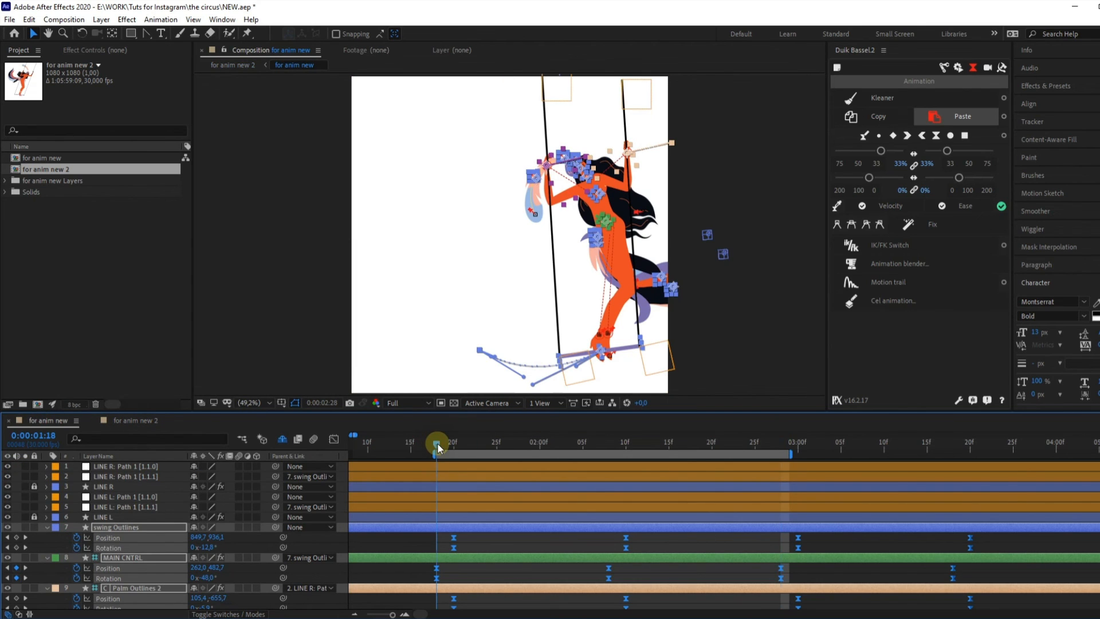
left_click(135, 421)
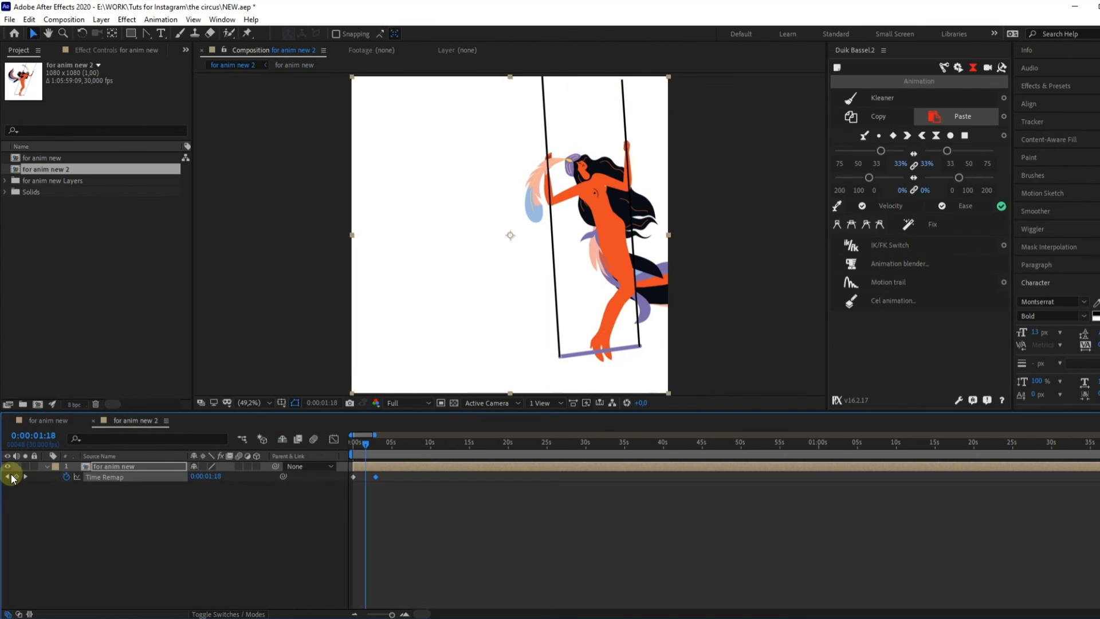
- Delete the original Time Remap keyframes at the start and end of the nested layer, returning to the 0:00:02:28 keyframe
left_click(7, 476)
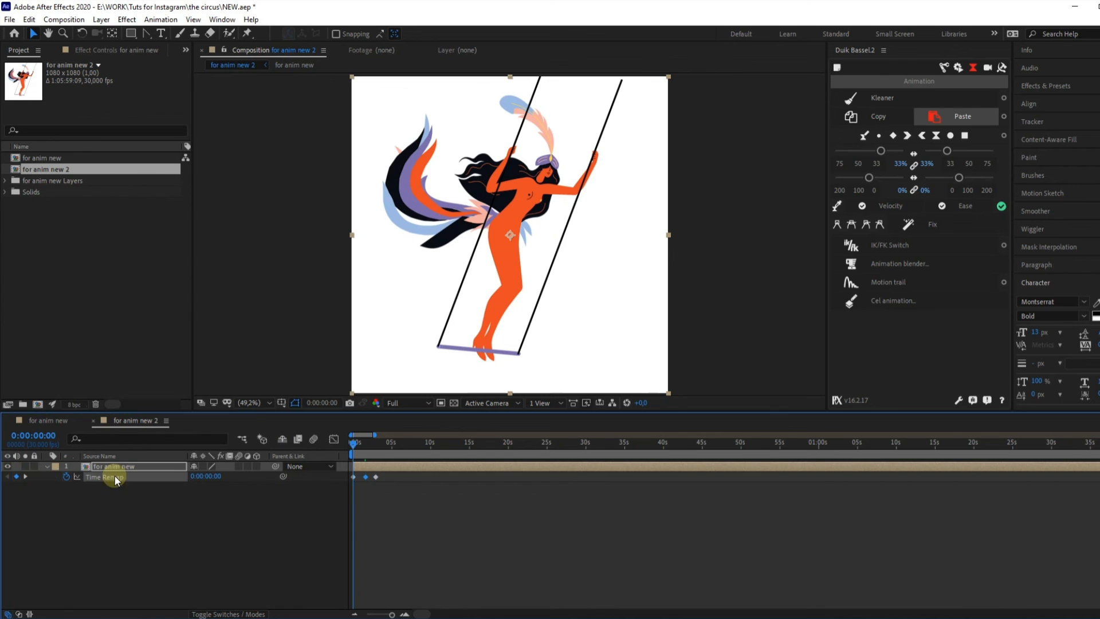
left_click(17, 477)
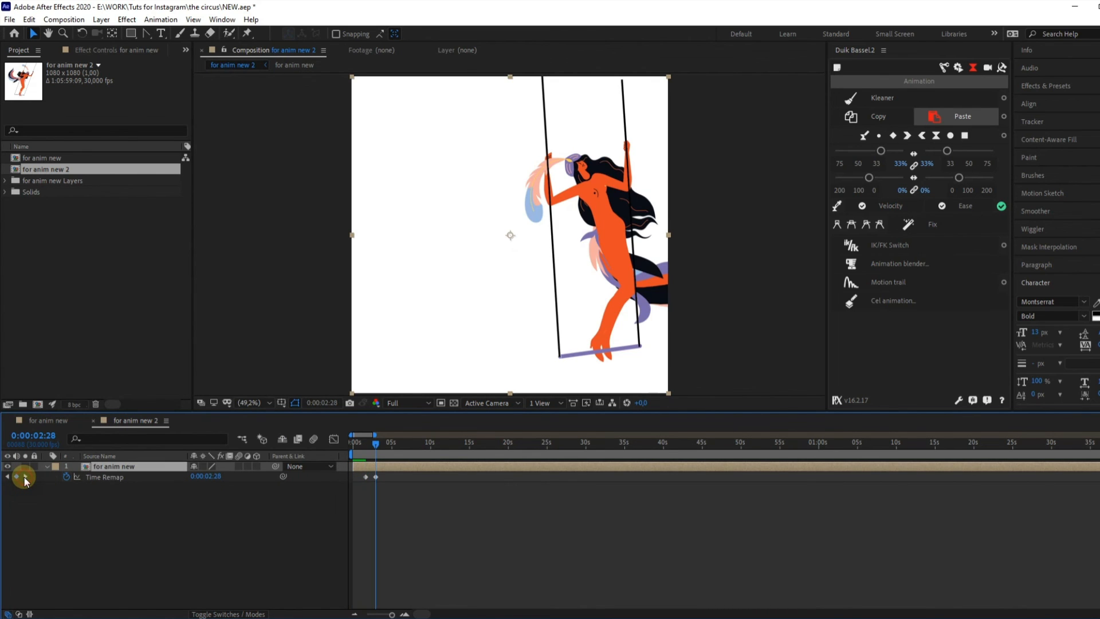
left_click(25, 476)
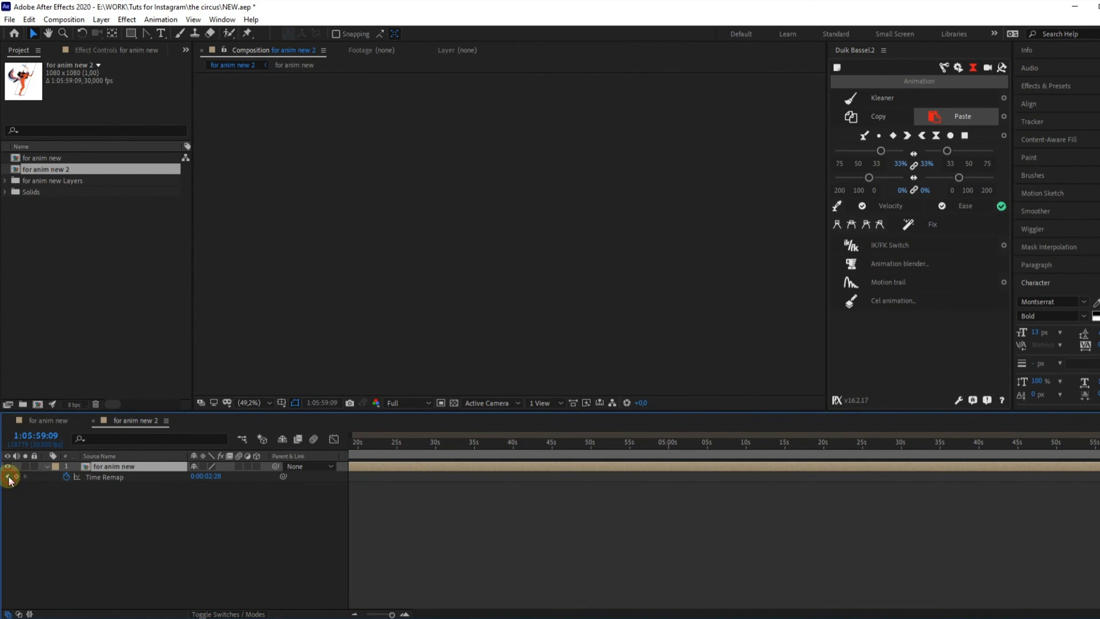
left_click(8, 476)
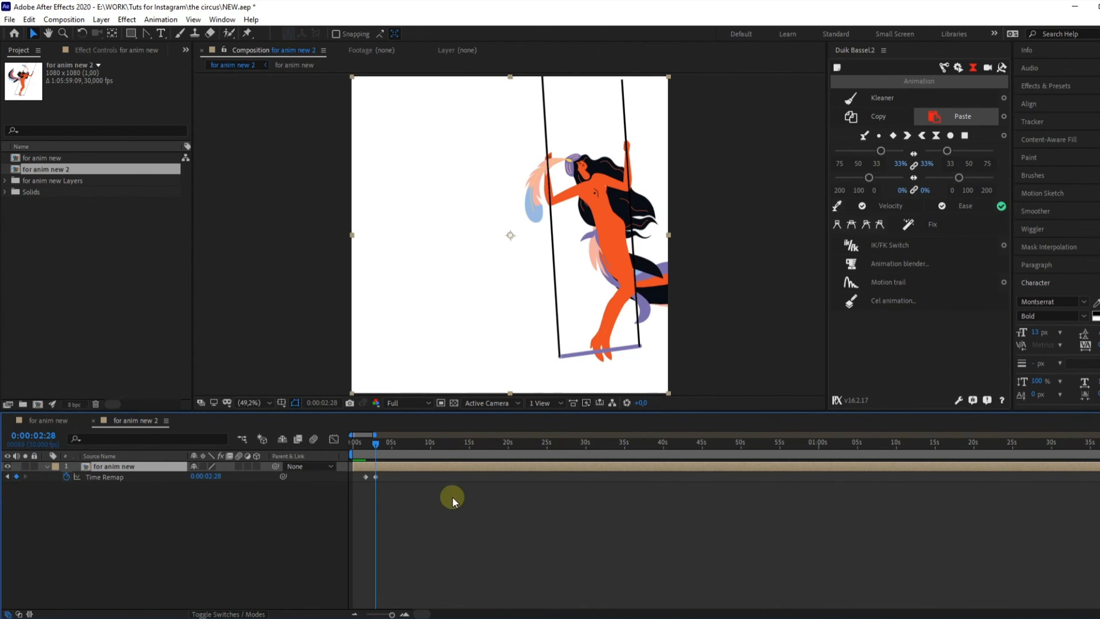
- Shift the two Time Remap keyframes earlier so the first sits at 0:00:00:00, keeping the spacing between them
key("equal")
key("equal")
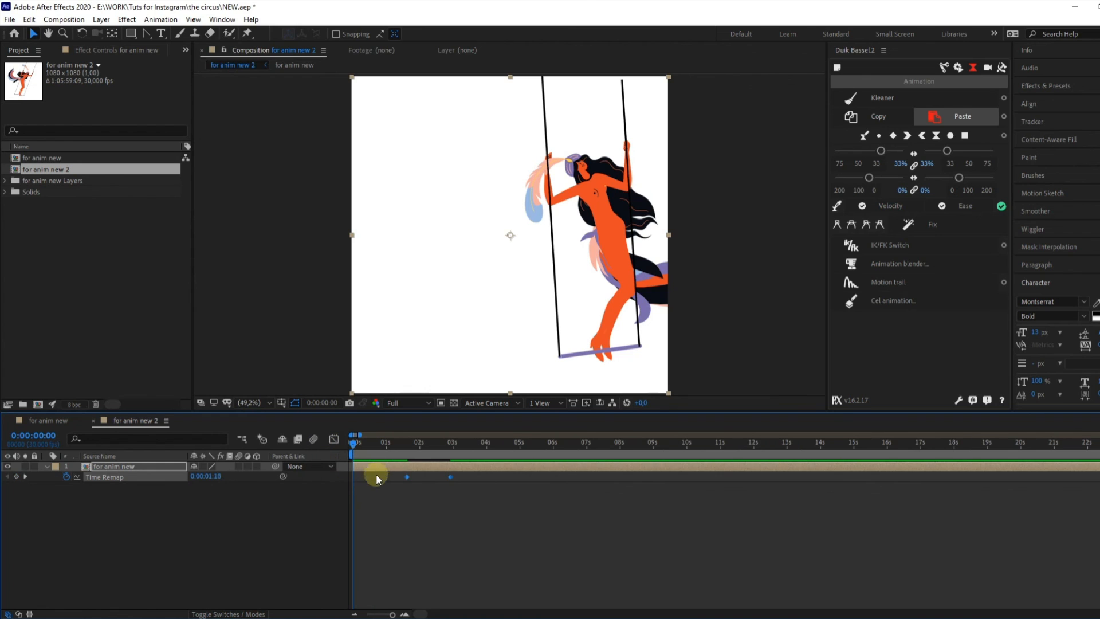
left_click_drag(405, 476, 356, 479)
left_click_drag(457, 485, 398, 476)
- Add the expression loopOut() to the nested layer's Time Remap property
key("alt+shift+equal")
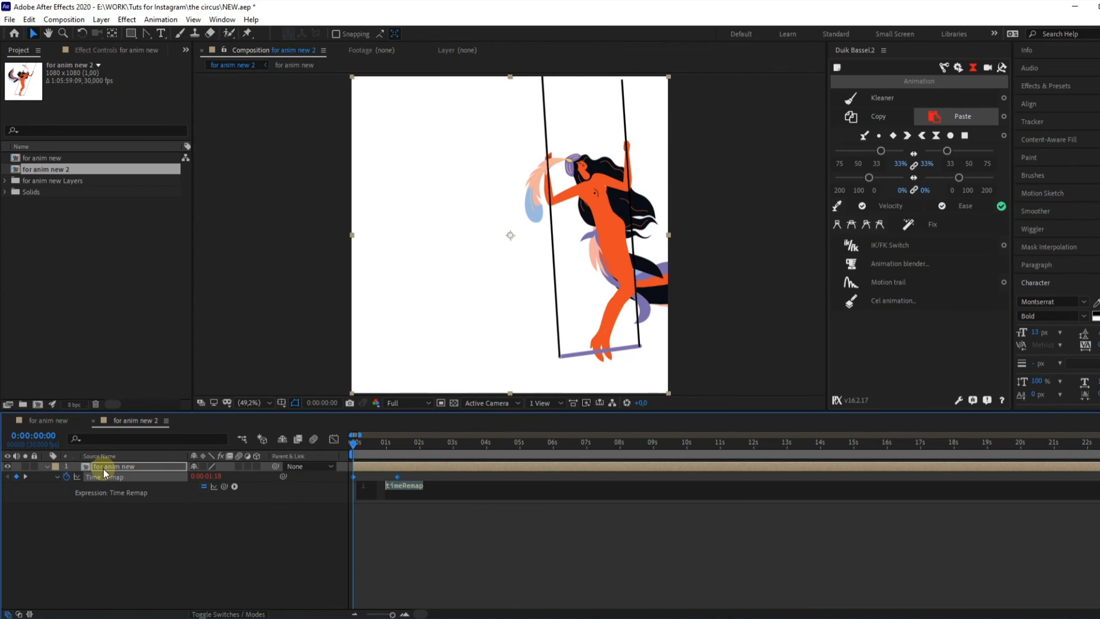
type("l")
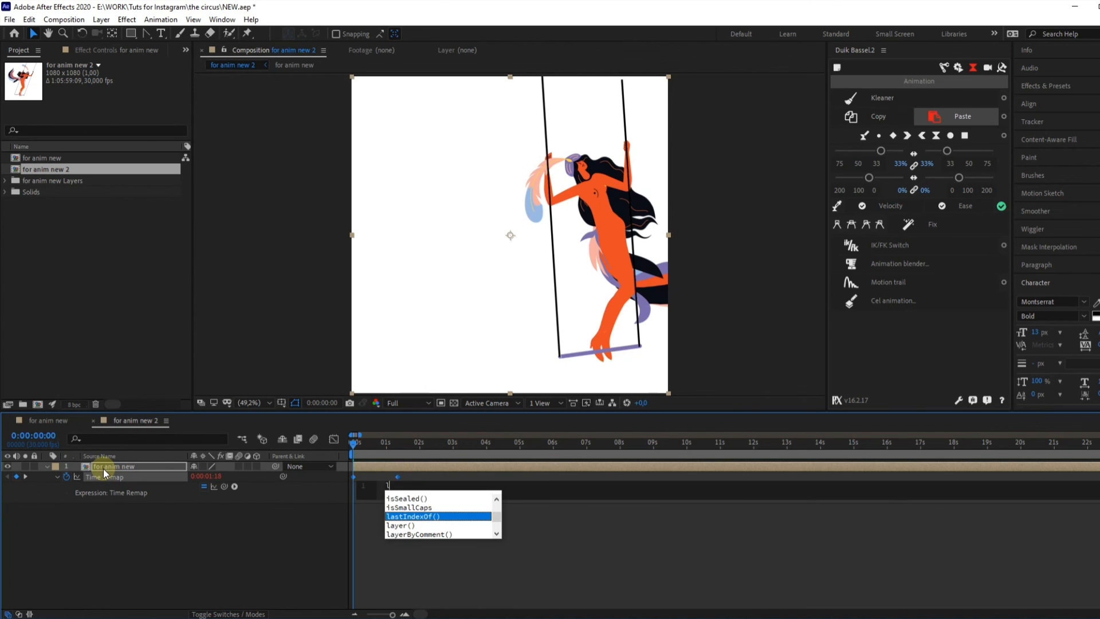
type("oo")
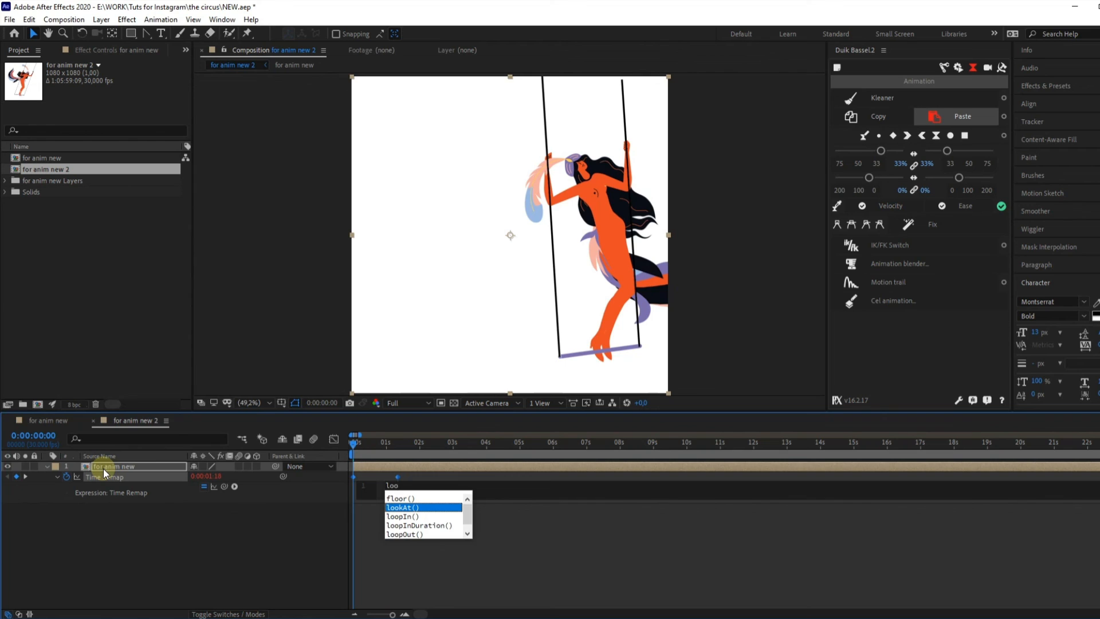
type("pOu")
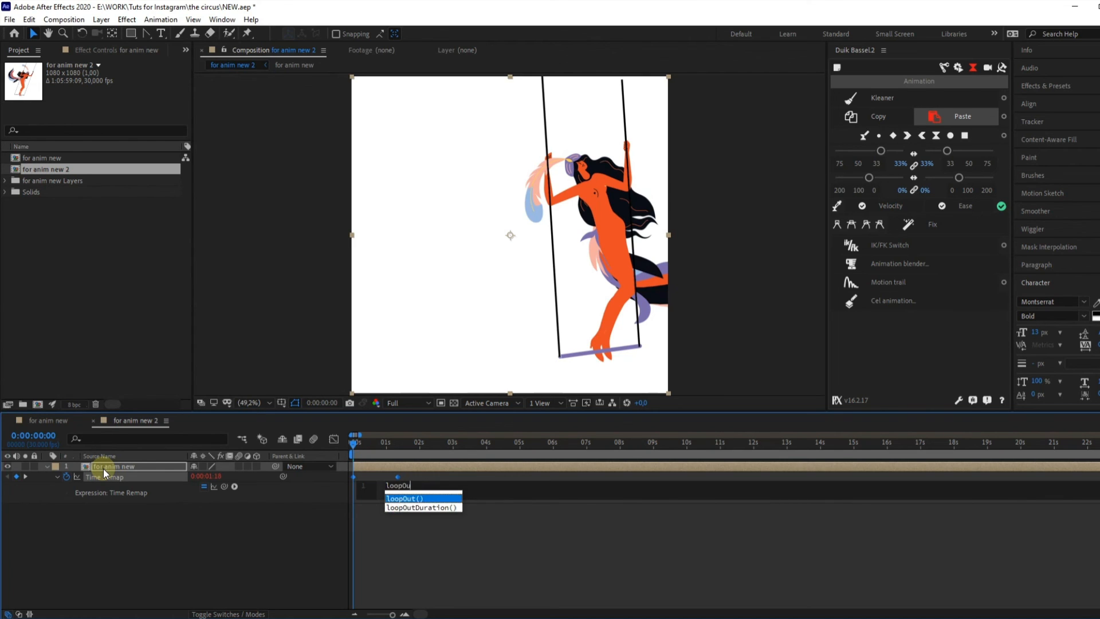
type("t")
key("Return")
left_click(497, 569)
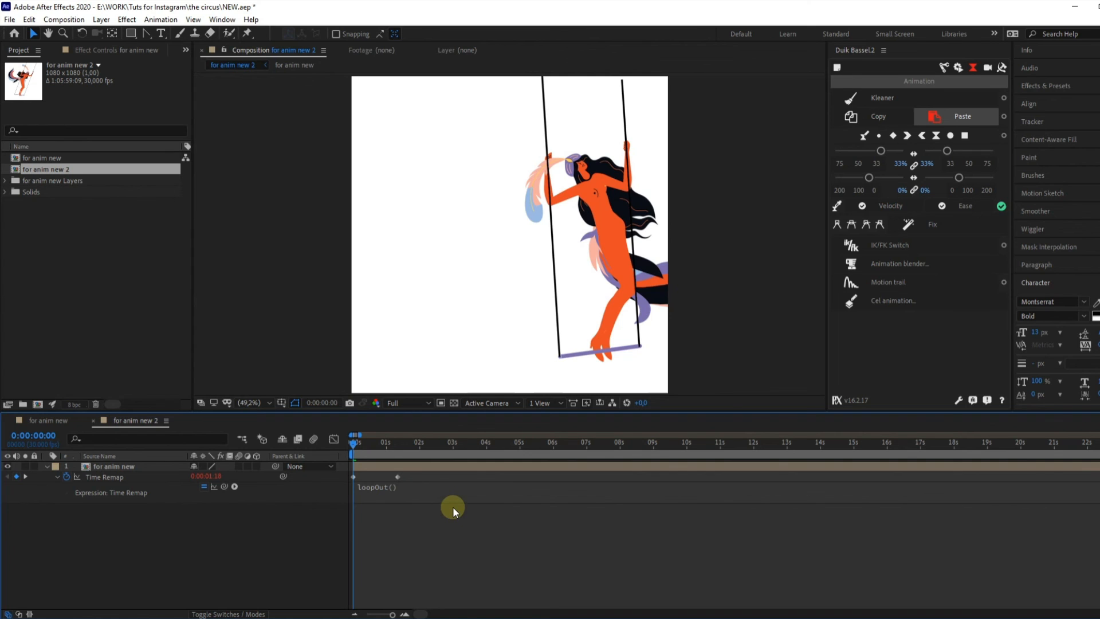
- Preview the loop, then slow the swing by moving the second Time Remap keyframe out to about 0:00:02:12
key("space")
key("minus")
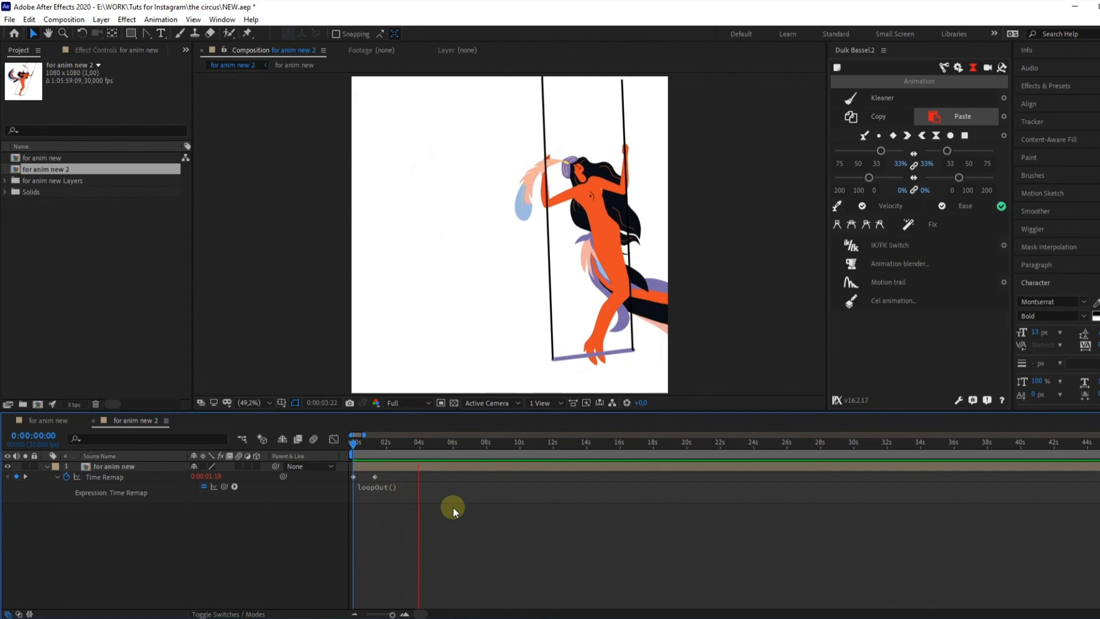
left_click(374, 443)
key("=")
left_click_drag(376, 476, 410, 478)
left_click_drag(436, 515, 596, 536)
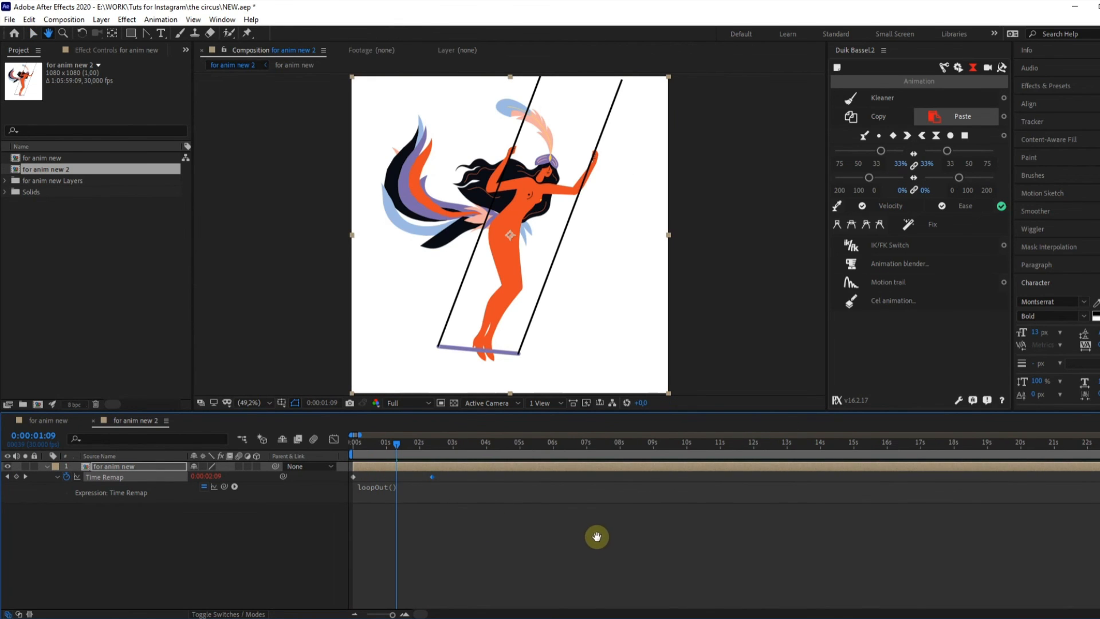
- Set the composition's preview resolution to Quarter and play back the slowed loop
key("space")
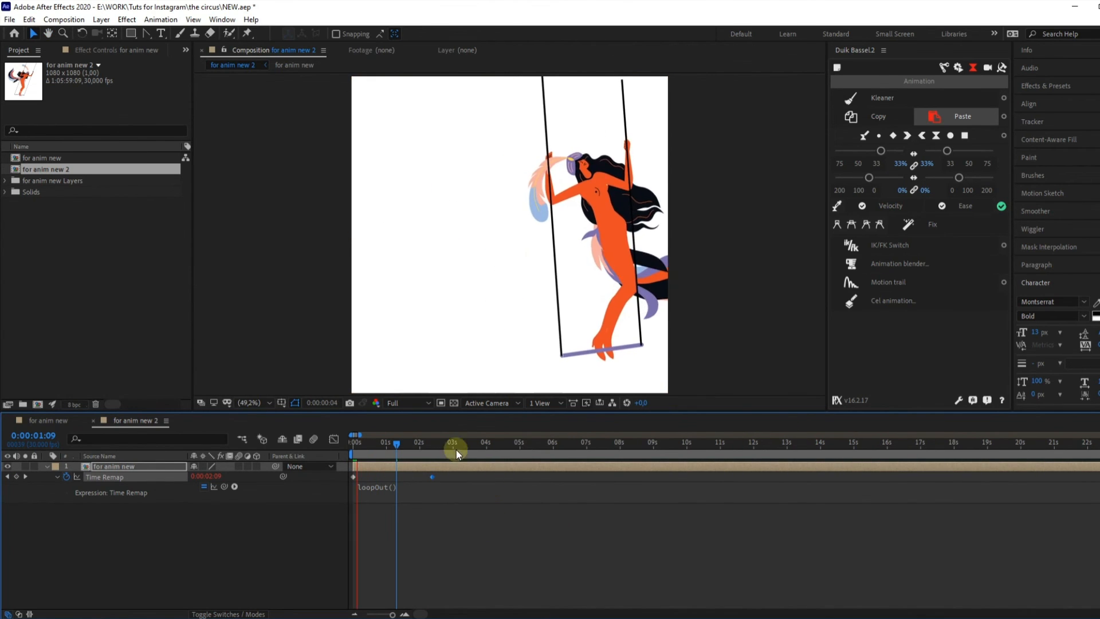
left_click(404, 402)
left_click(409, 475)
left_click(497, 529)
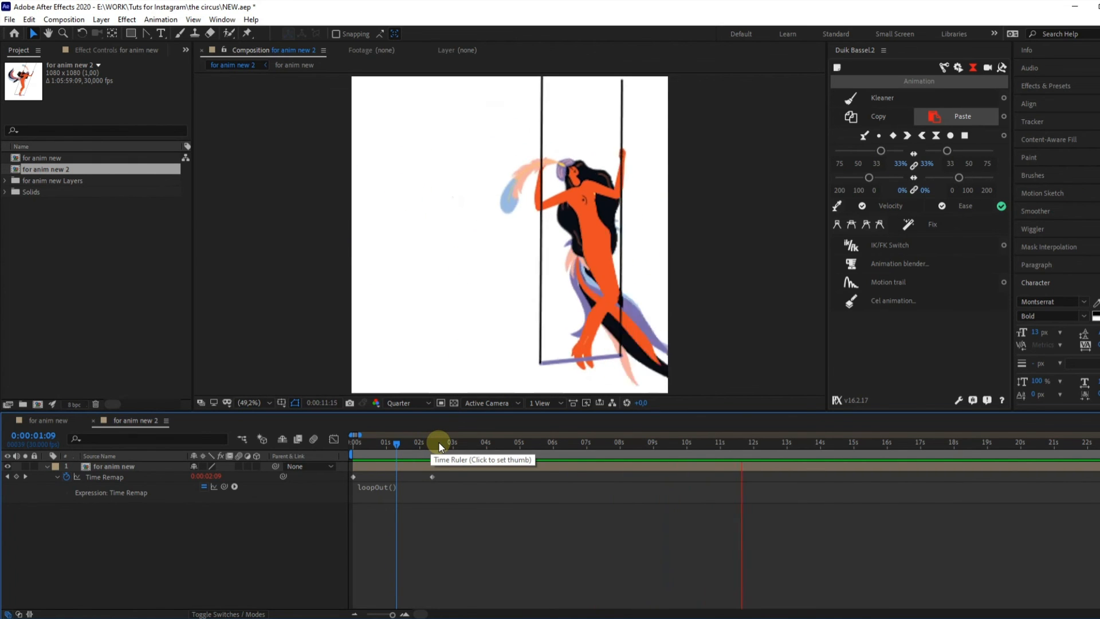
- Check the poses at 0:00:01:04, 0:00:02:12 and 0:00:00:00, and play the loop from the start
left_click_drag(440, 447, 391, 446)
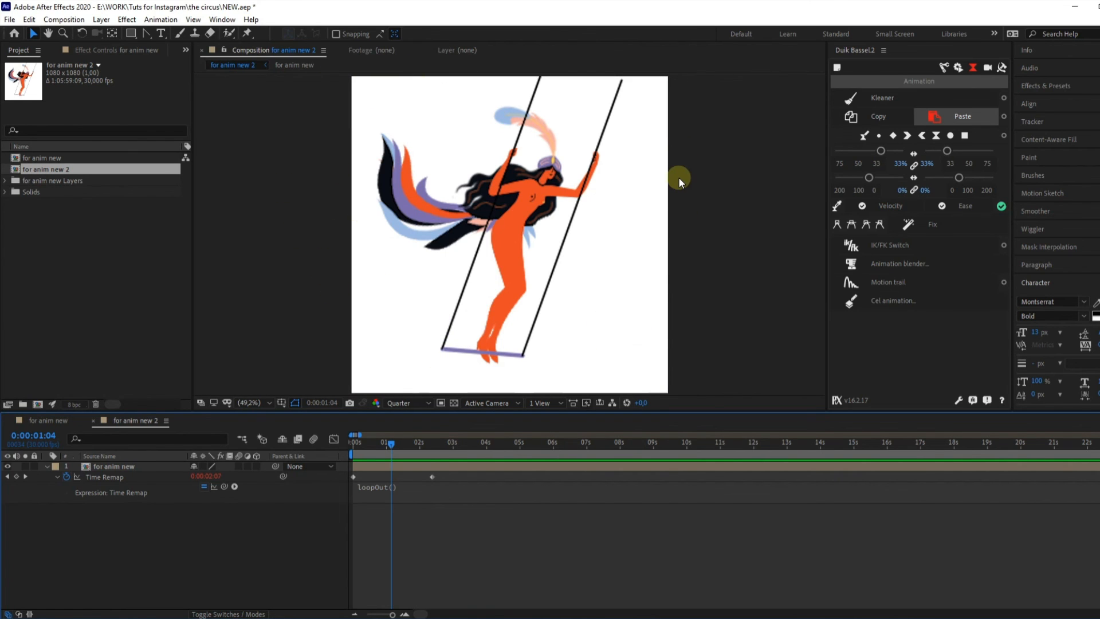
left_click_drag(401, 447, 432, 452)
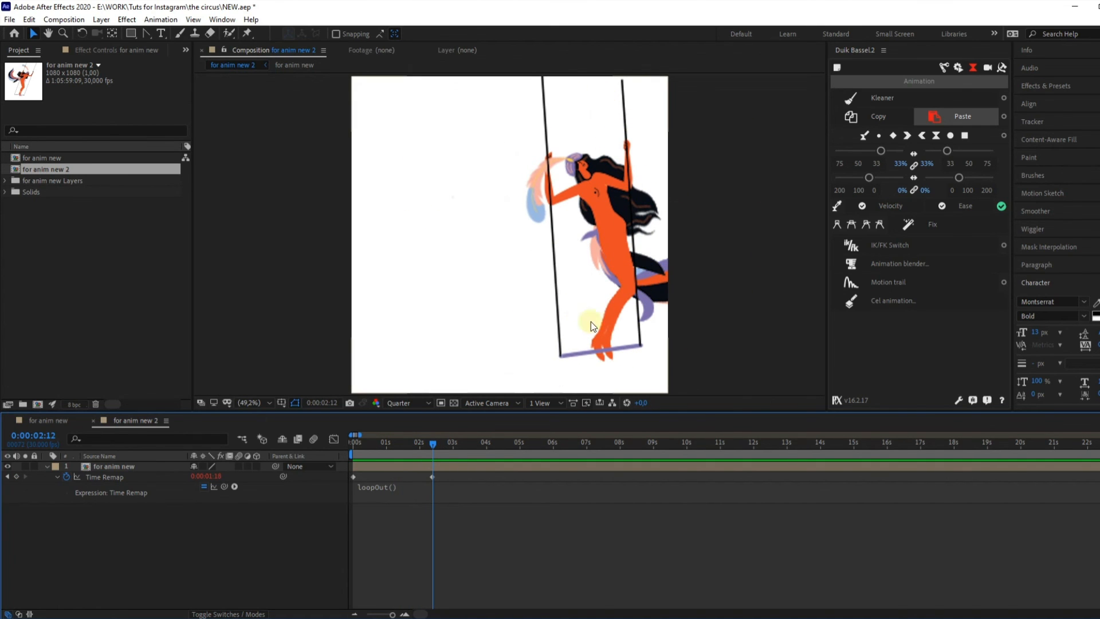
left_click_drag(411, 445, 325, 449)
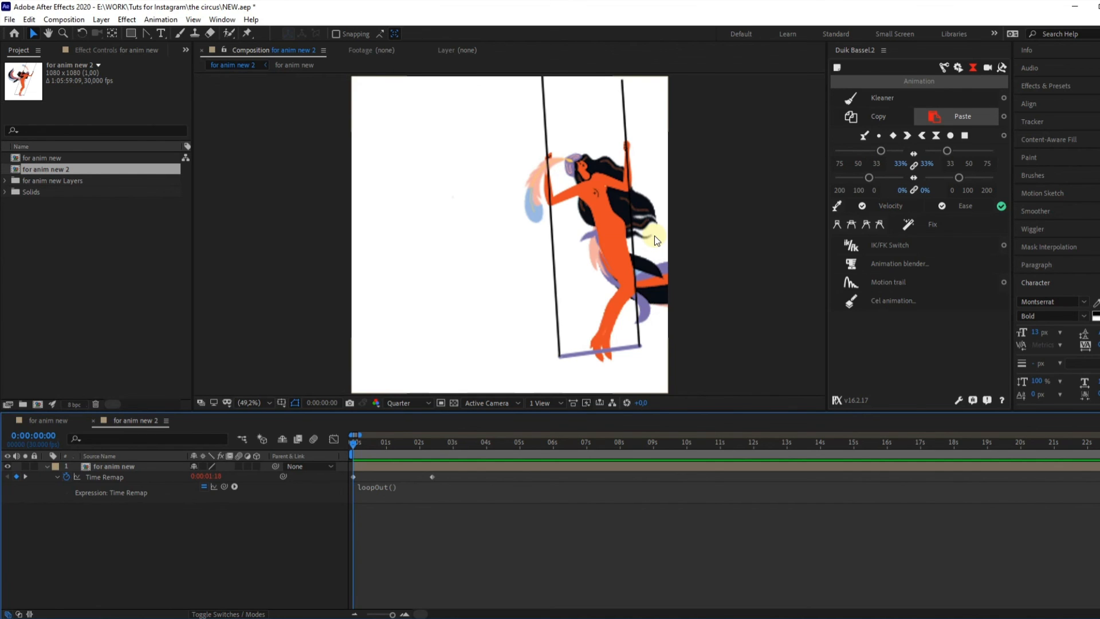
key("space")
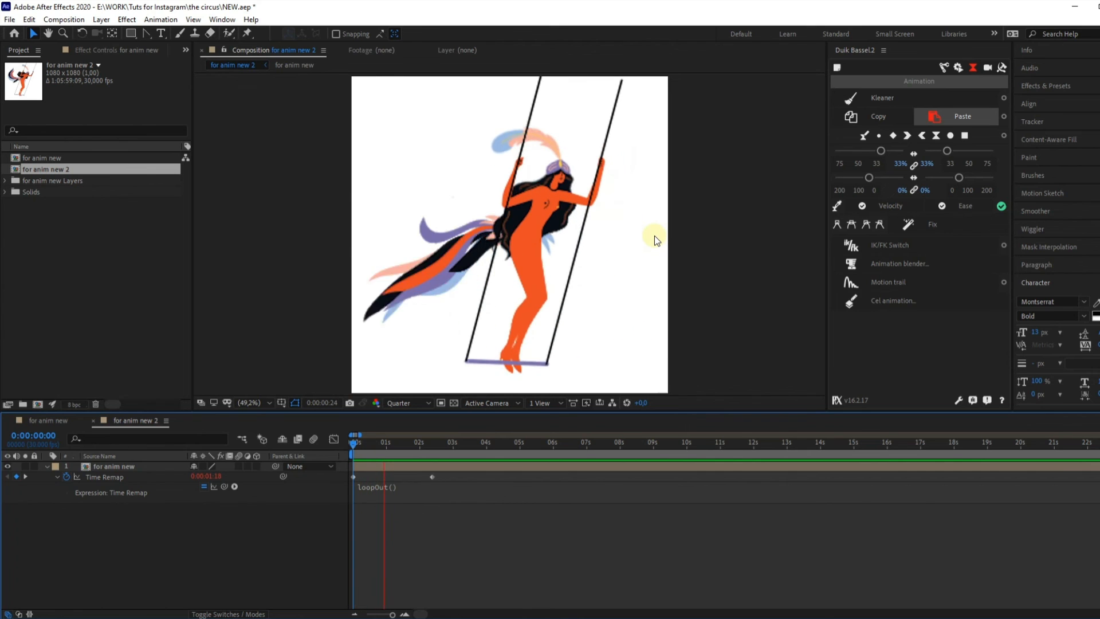